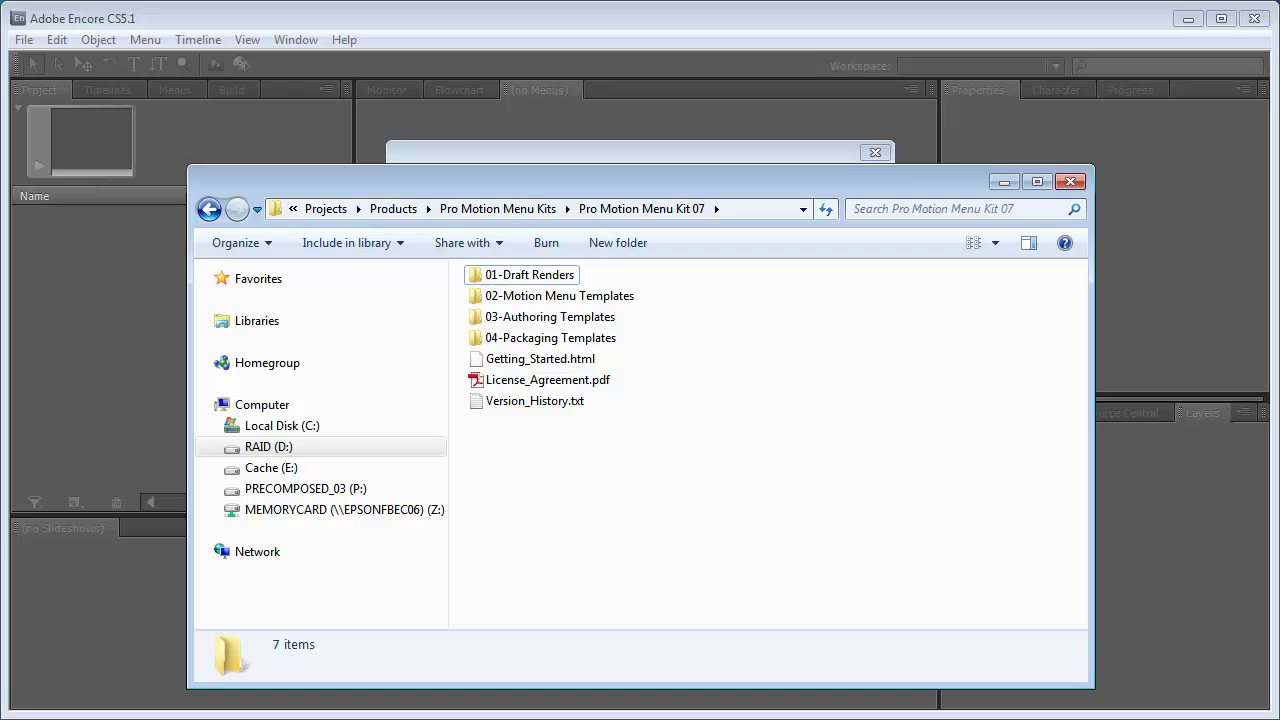
Read through Encore_Quick_Reference_Guide_v3.pdf from the kit's Encore Menu Templates folder, then close the guide and the folder window
double_click(528, 318)
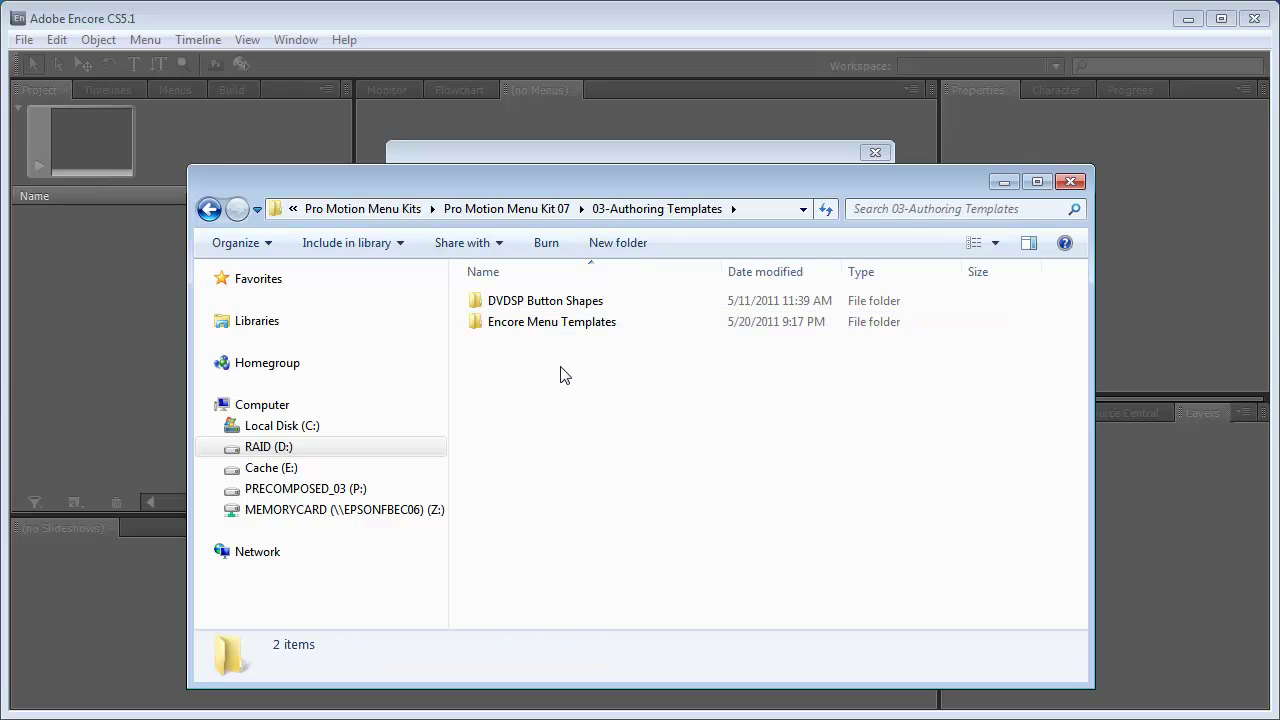
double_click(589, 322)
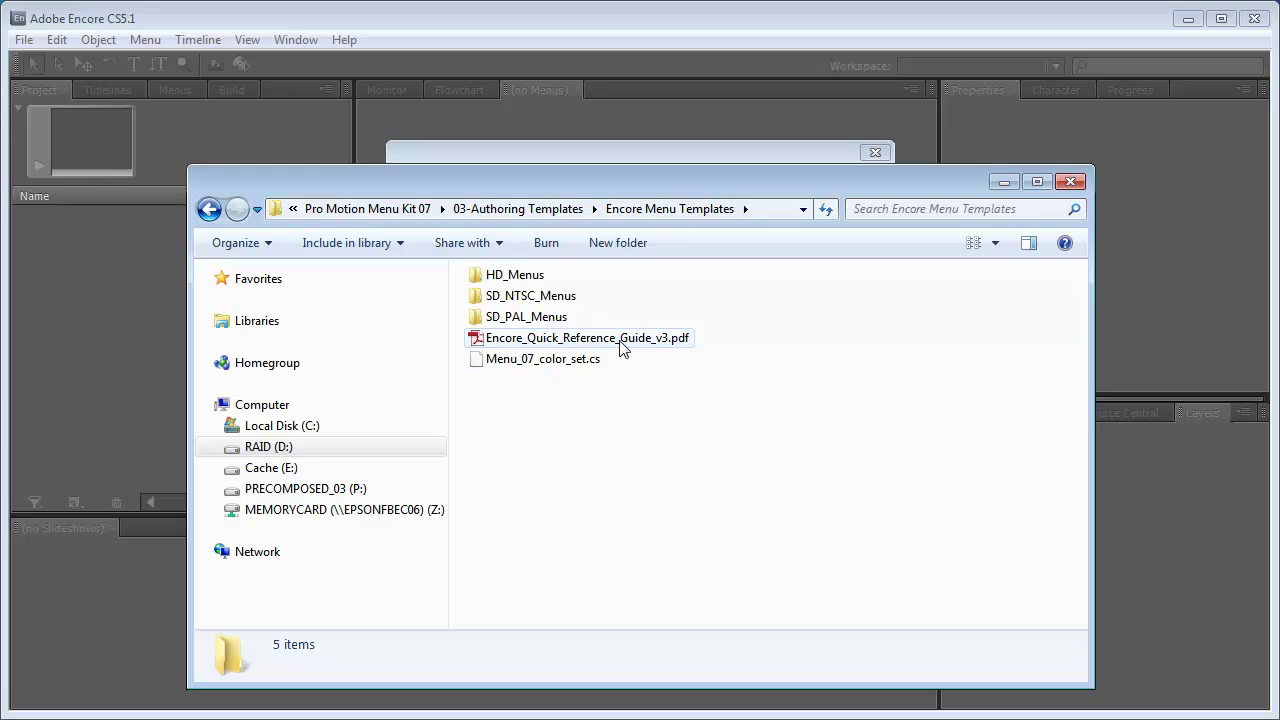
double_click(620, 343)
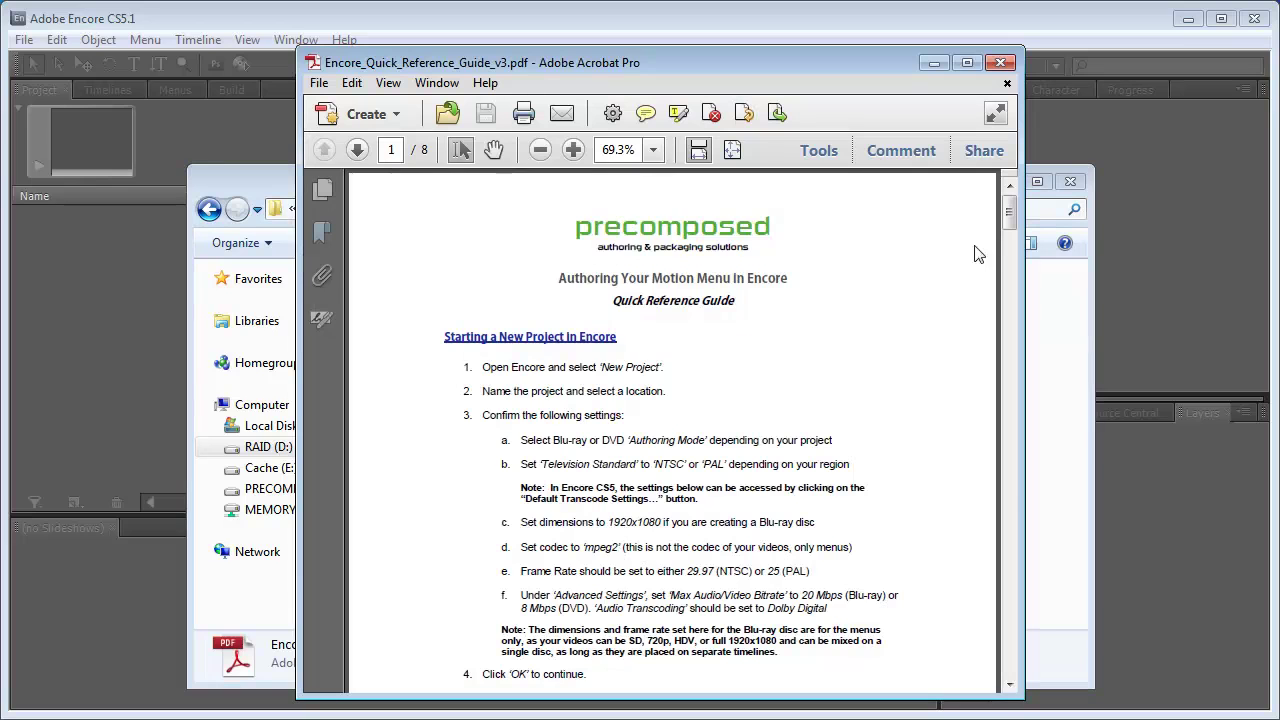
mouse_move(1011, 213)
left_mouse_down()
mouse_move(1012, 283)
mouse_move(1012, 212)
left_mouse_up()
left_click(1000, 62)
left_click(1064, 176)
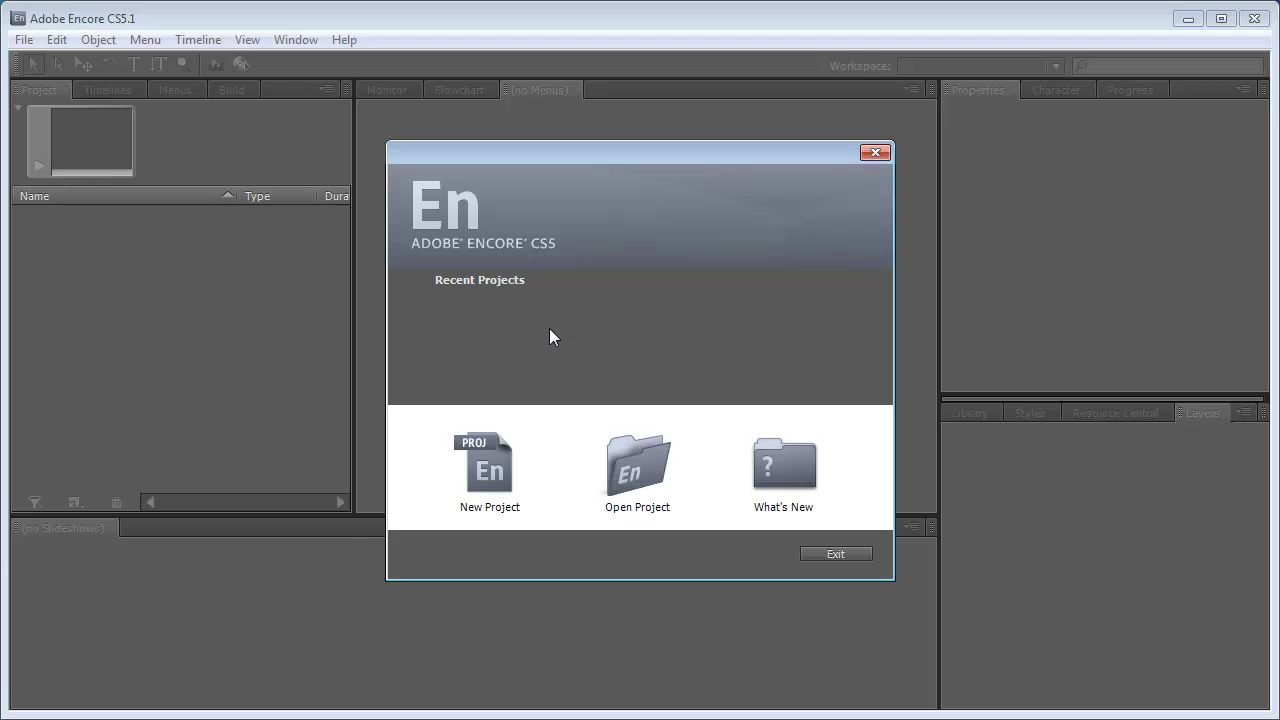
Start a new project named Sample_Project, located in a new folder named Encore inside PMMK Tutorial\Sample Project
left_click(486, 446)
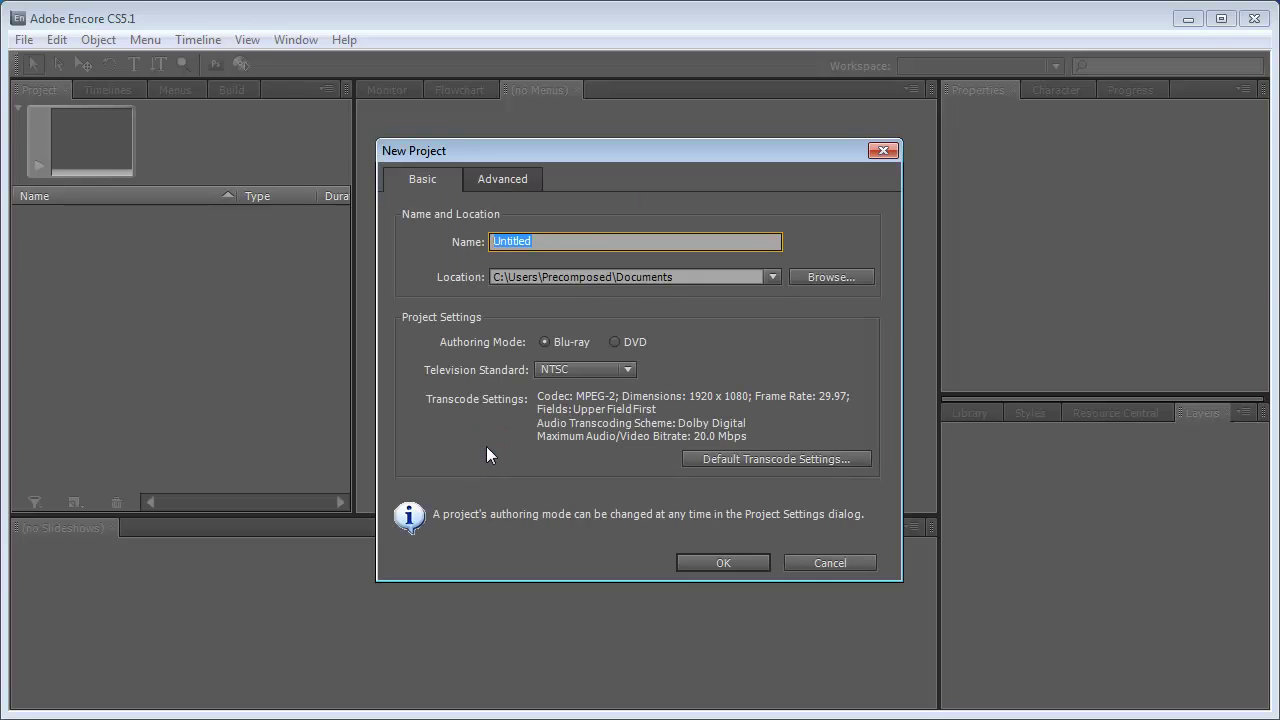
type("Sample_Project")
left_click(818, 279)
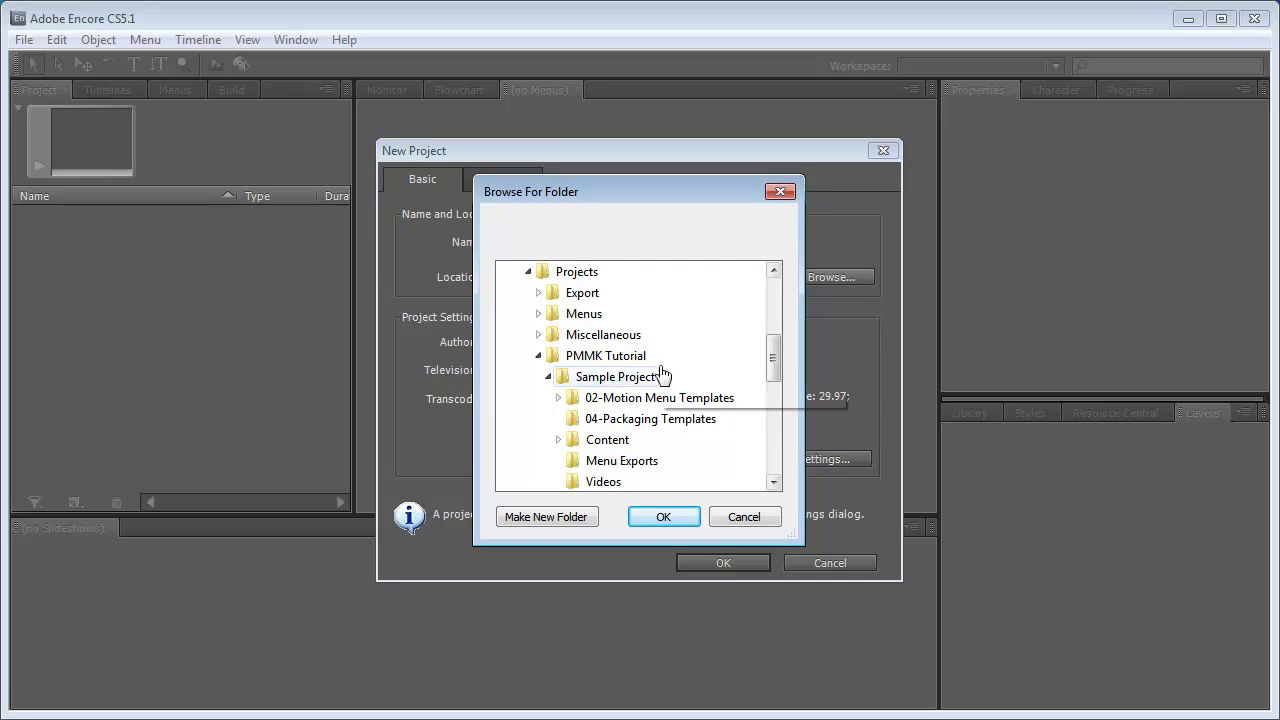
left_click(640, 377)
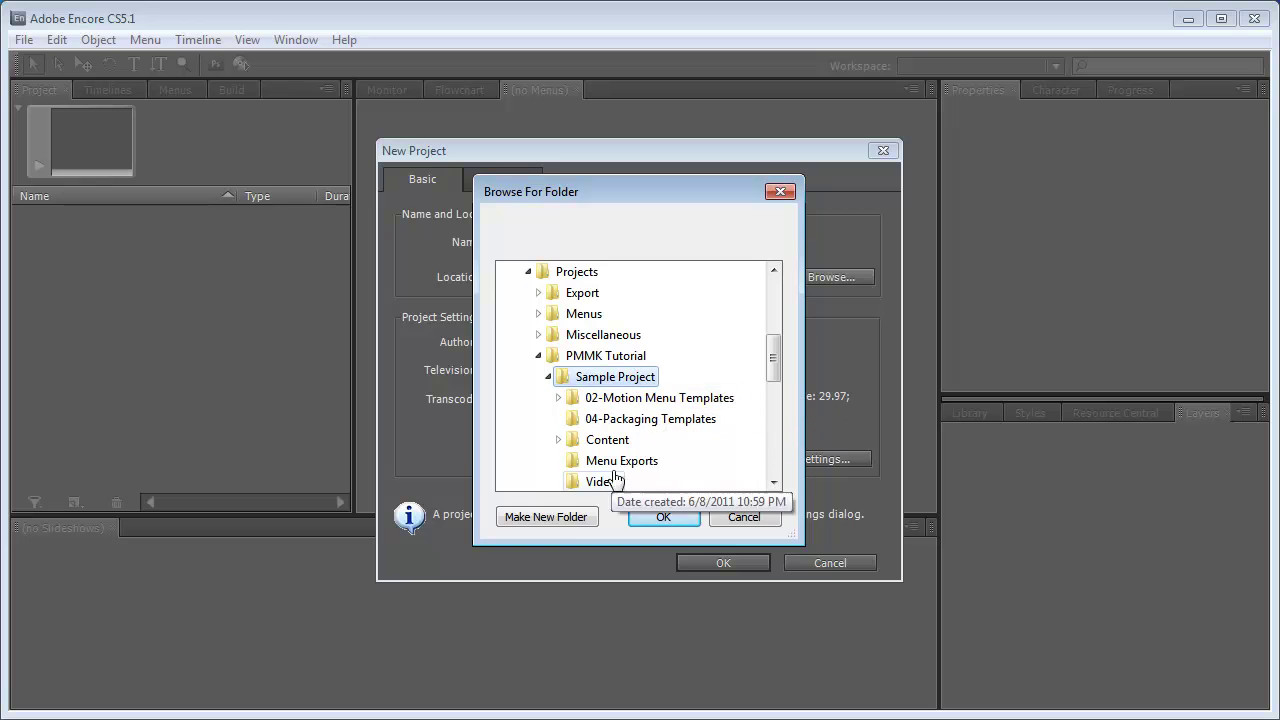
left_click(548, 520)
type("Encore")
left_click(600, 460)
left_click(650, 517)
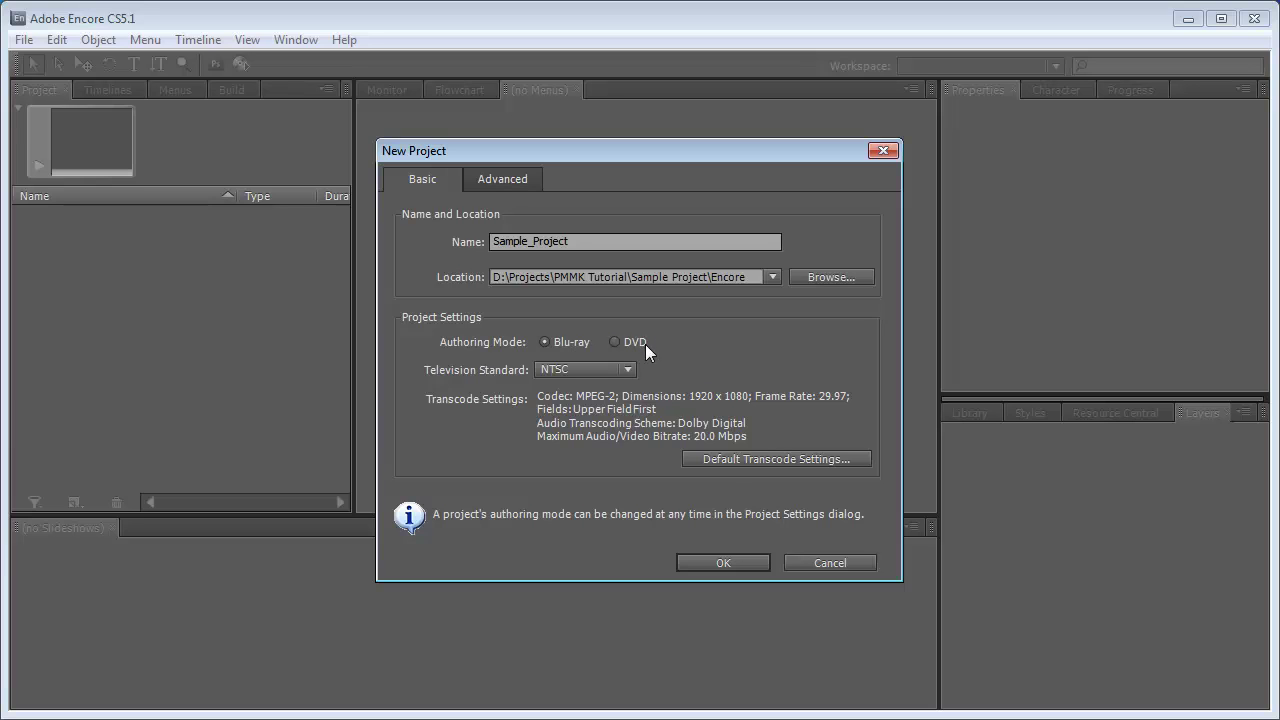
Set the television standard to NTSC and the default Blu-ray maximum audio/video bitrate to 20.0 Mbps
left_click(632, 367)
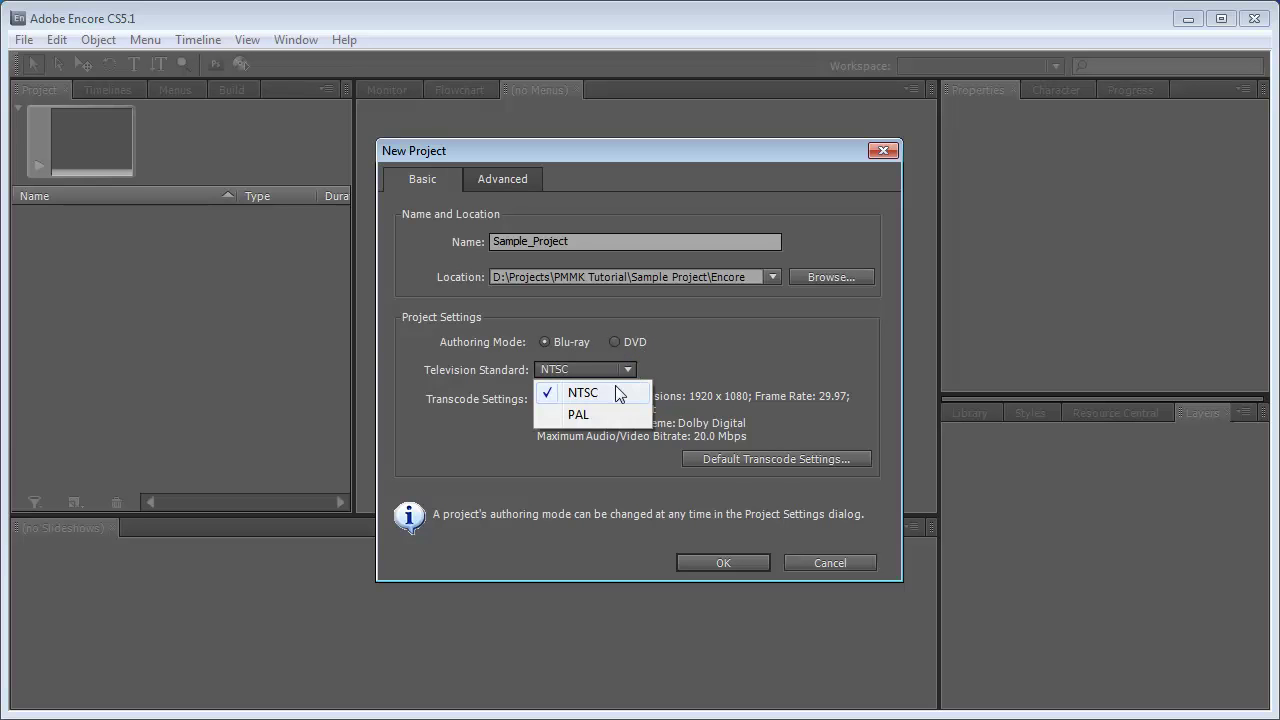
left_click(614, 394)
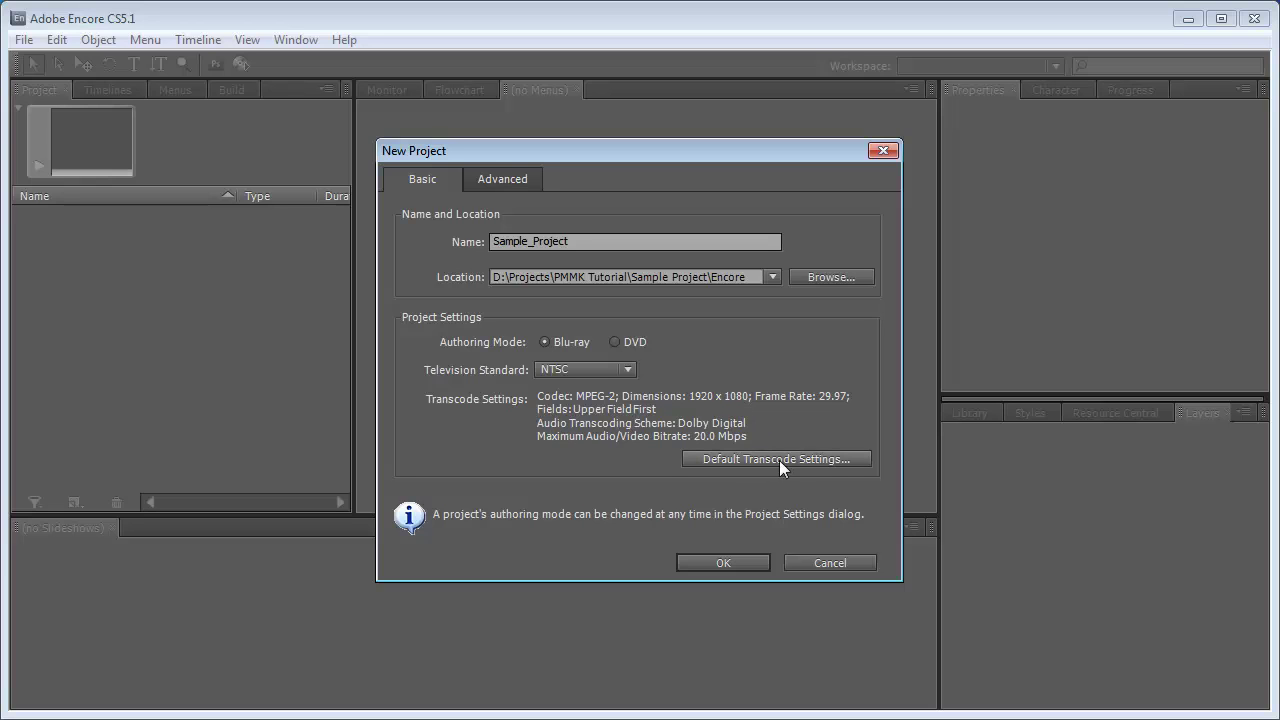
left_click(845, 459)
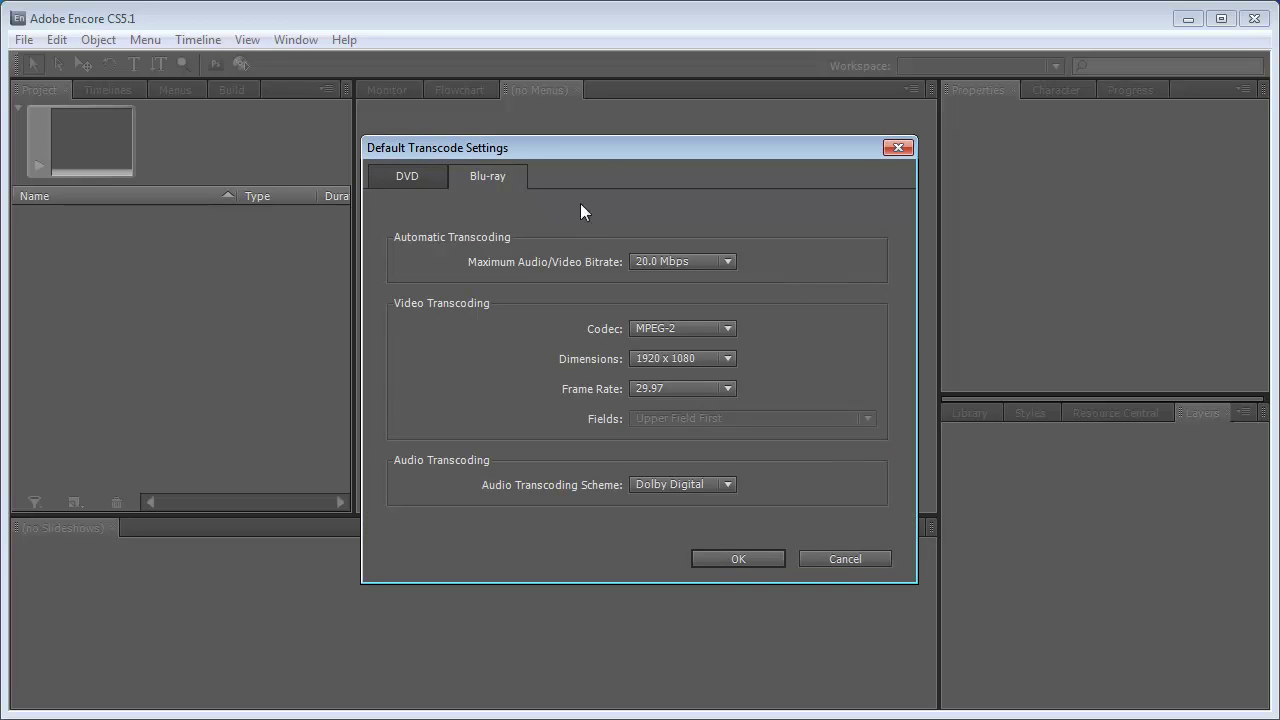
left_click(727, 262)
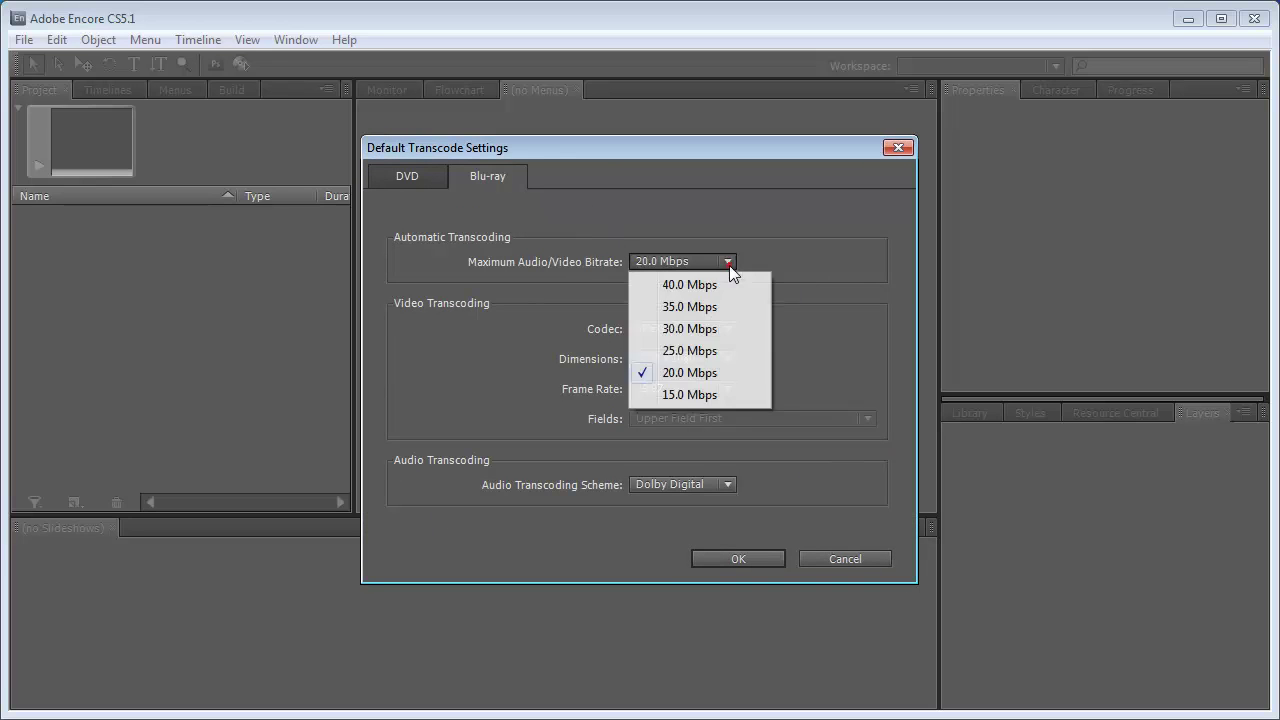
left_click(723, 374)
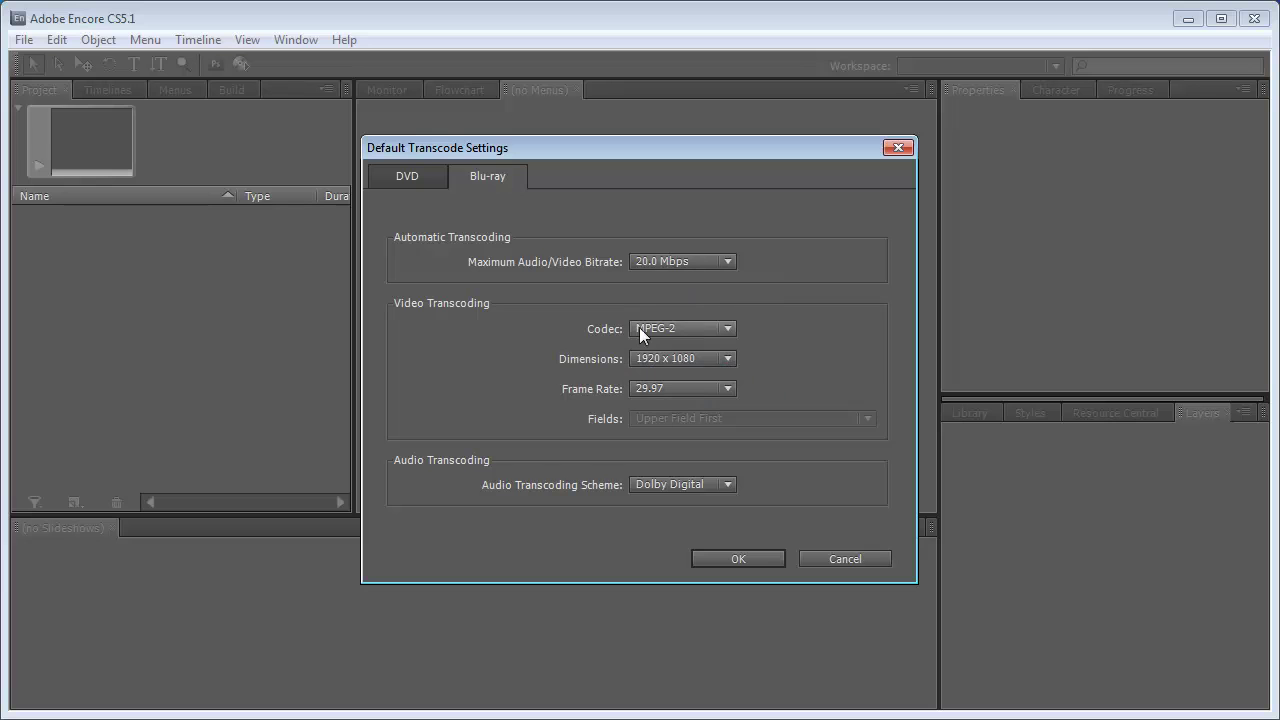
Set the Blu-ray video transcoding to MPEG-2, 1920 x 1080 and 29.97 frame rate, with Dolby Digital audio transcoding
left_click(732, 326)
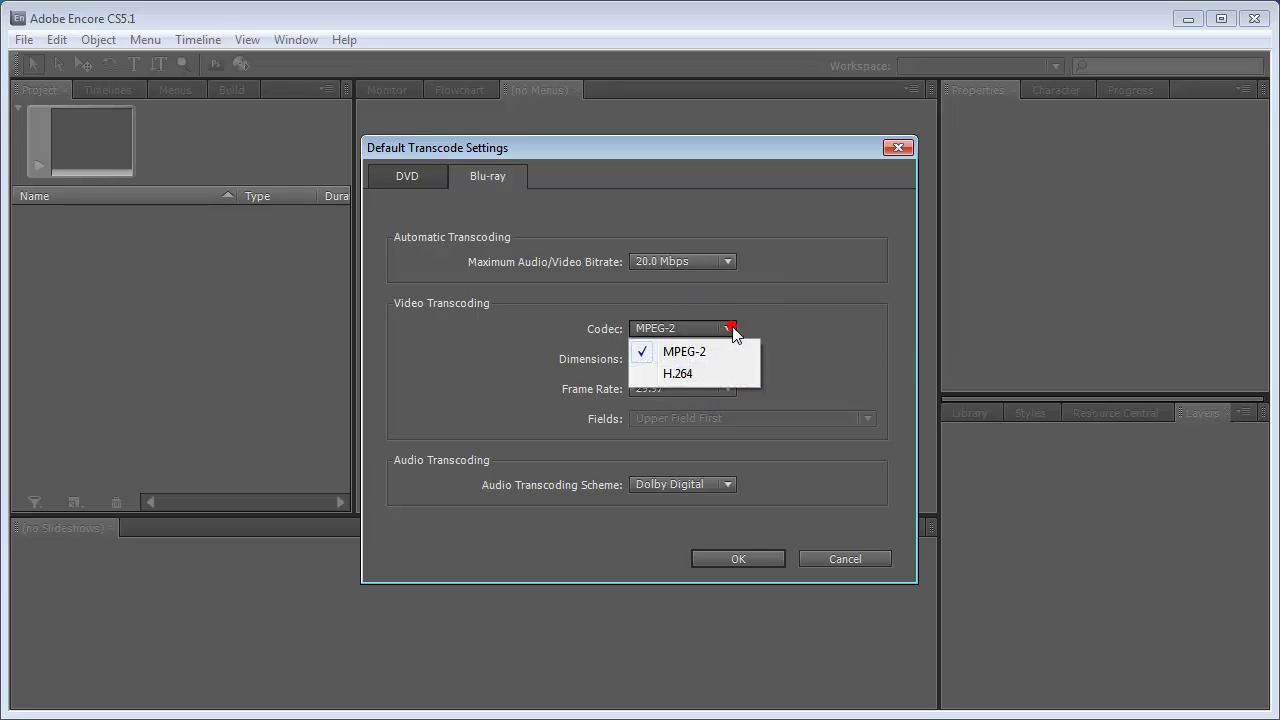
left_click(722, 346)
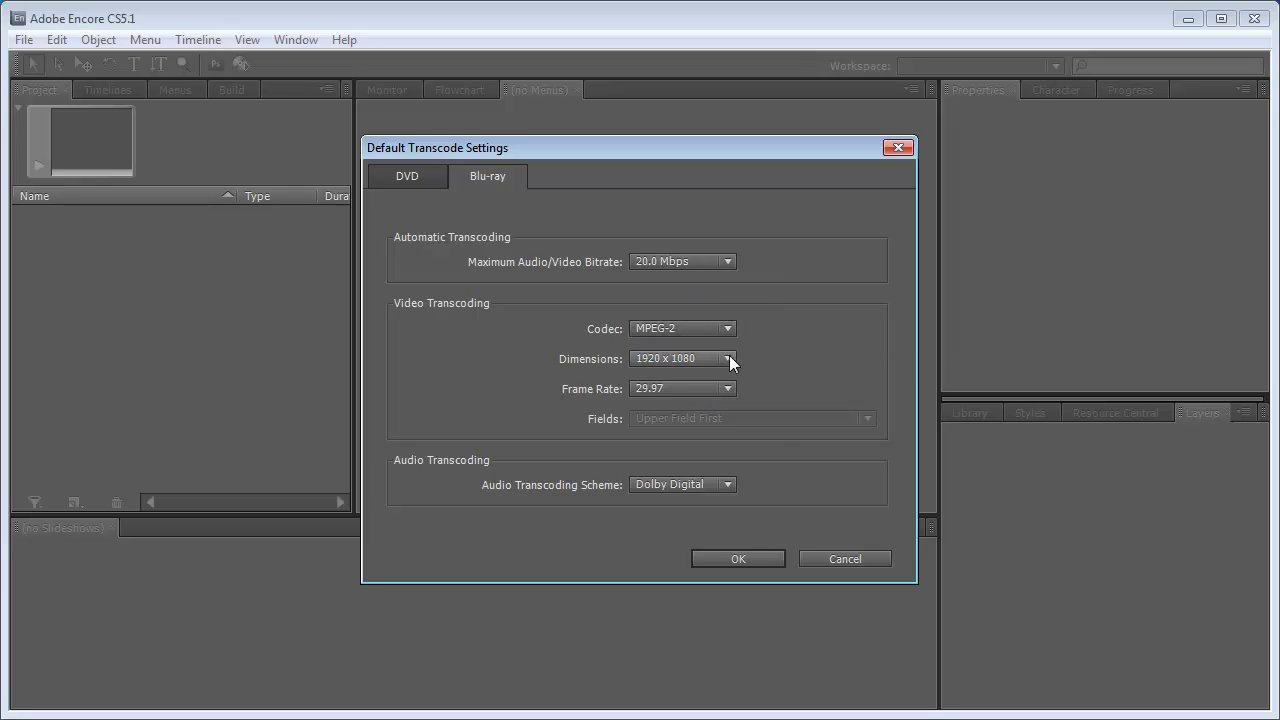
left_click(729, 358)
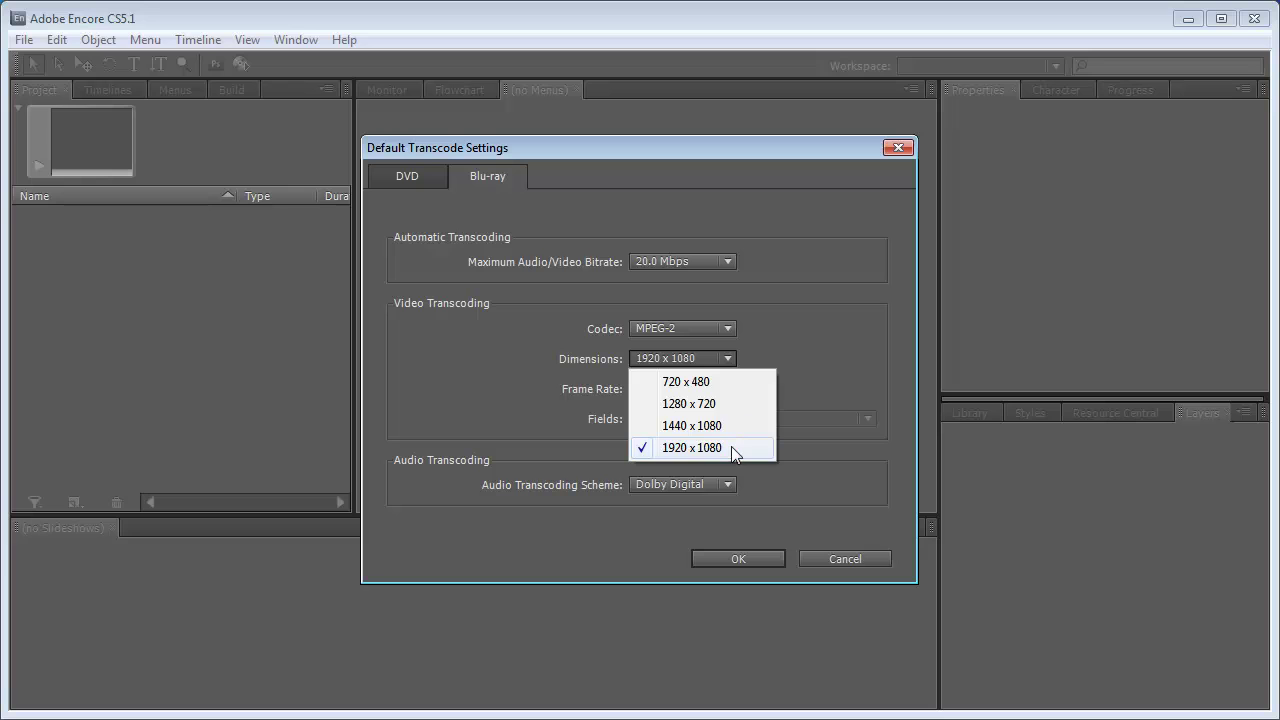
left_click(731, 446)
left_click(729, 391)
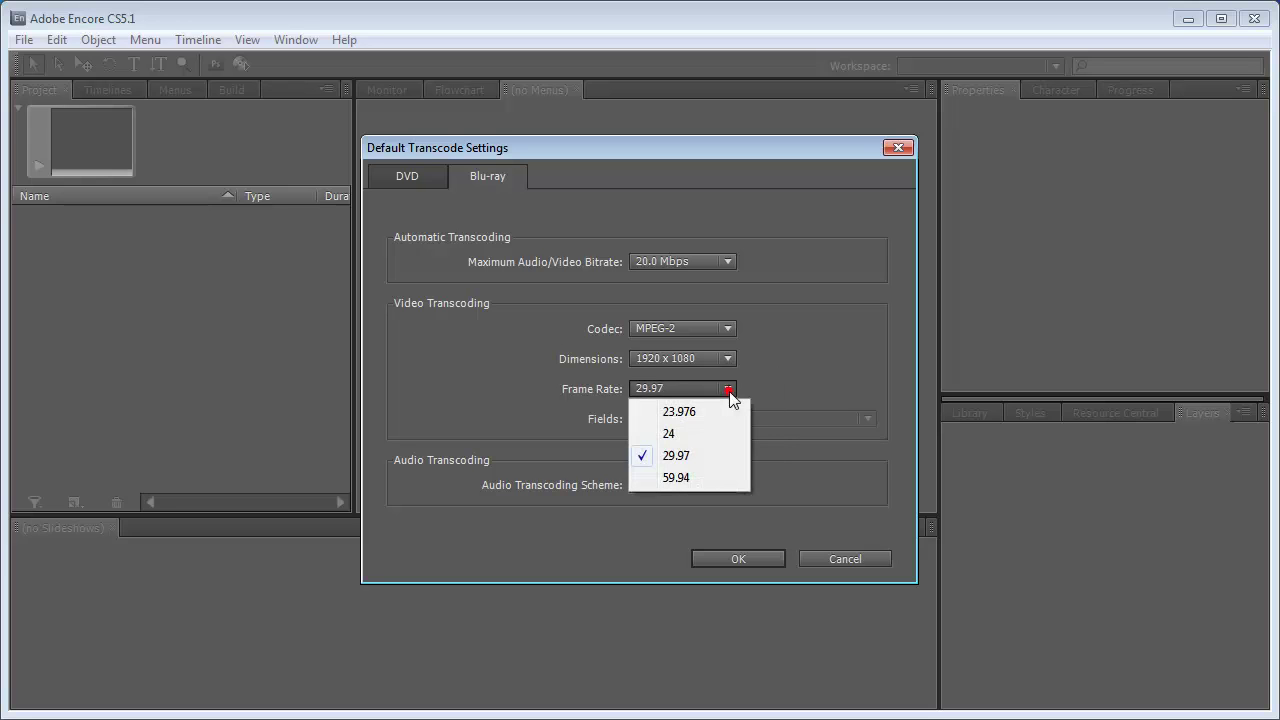
left_click(707, 458)
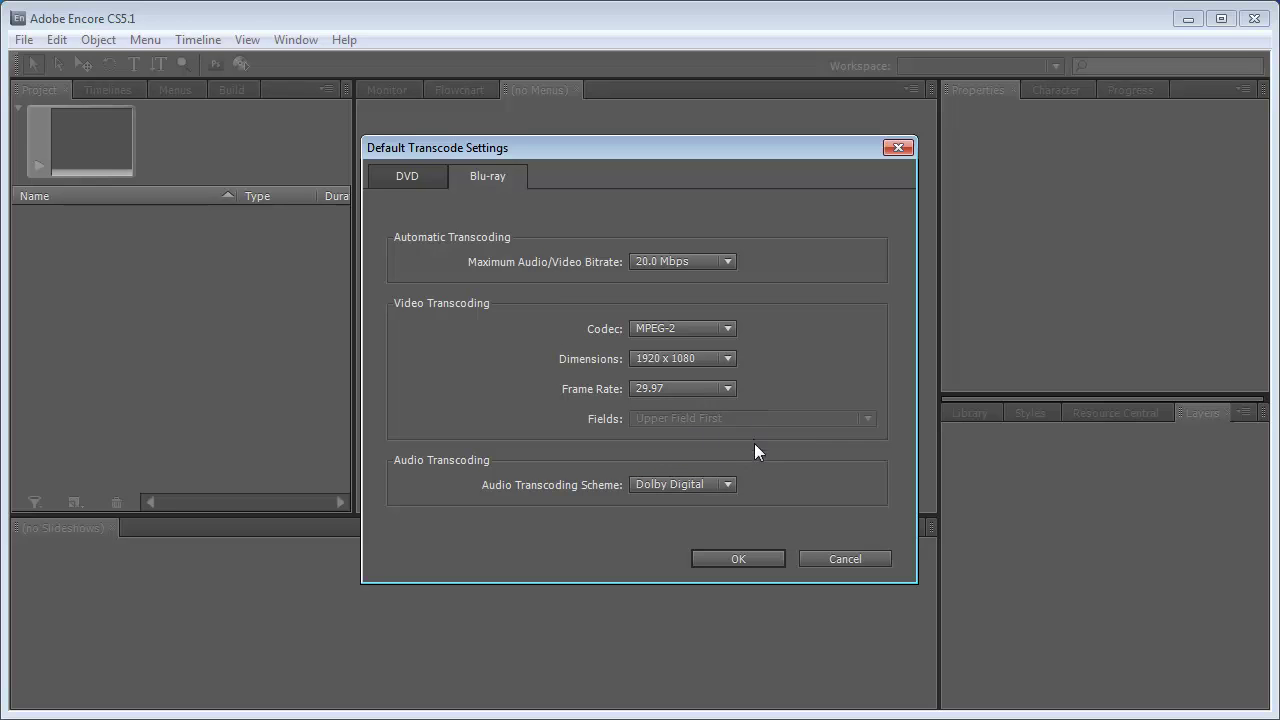
left_click(728, 484)
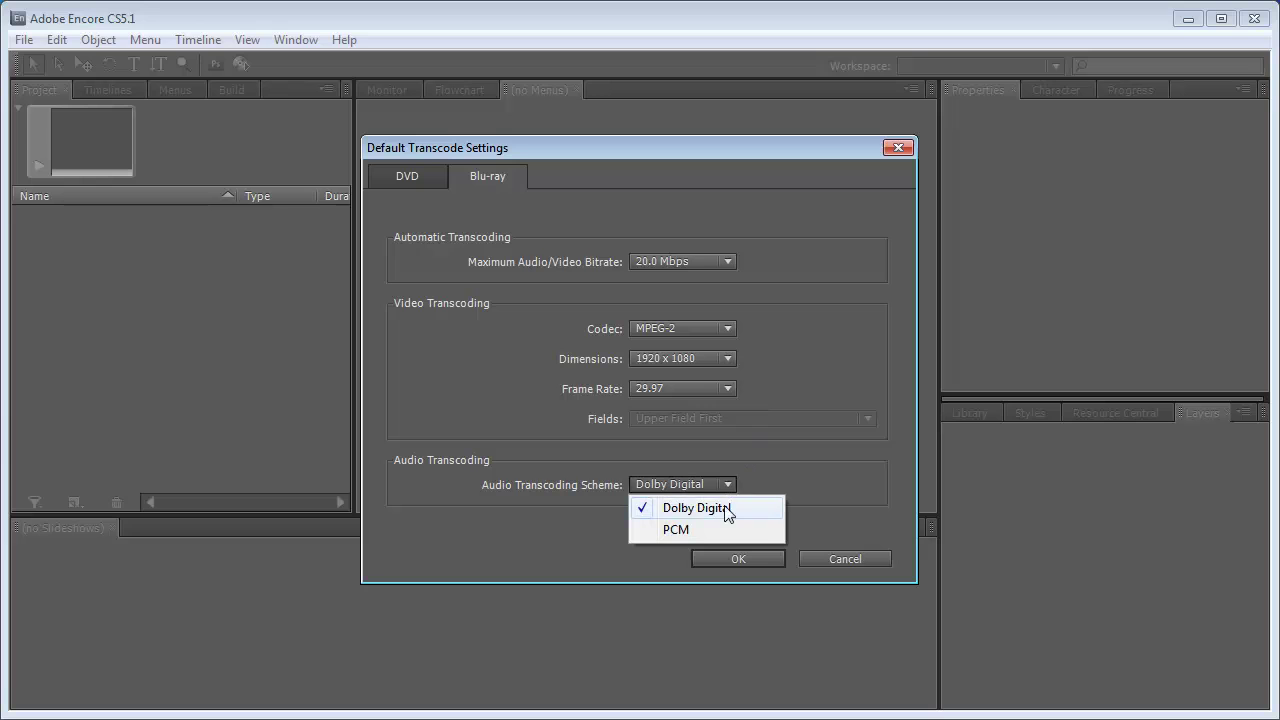
left_click(724, 507)
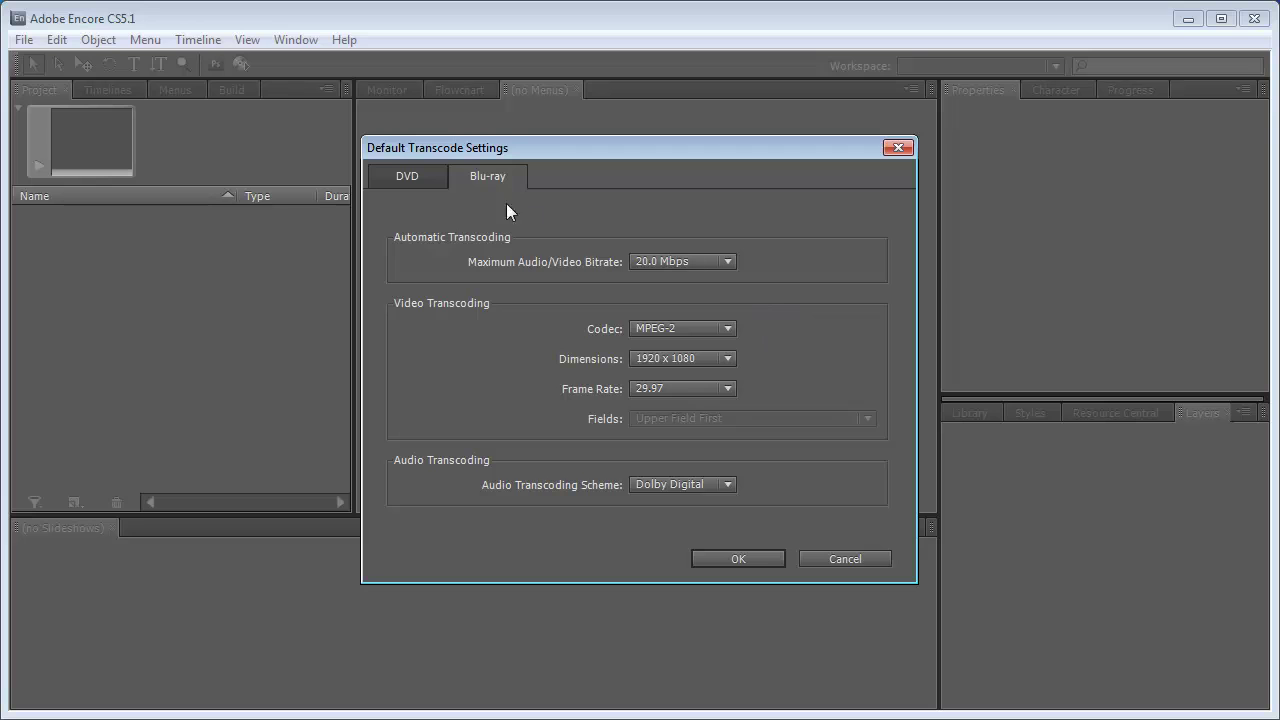
Set the default DVD maximum audio/video bitrate to 8.0 Mbps and create the project with these settings
left_click(410, 180)
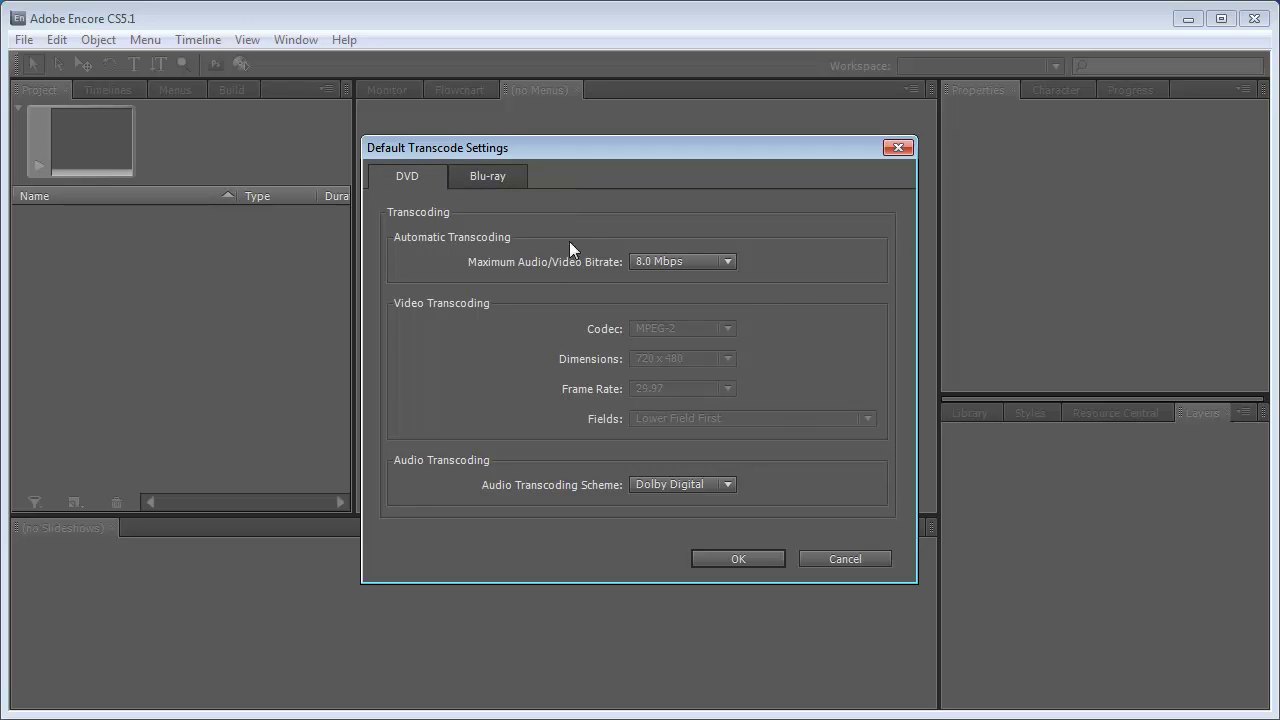
left_click(733, 263)
left_click(722, 306)
left_click(738, 560)
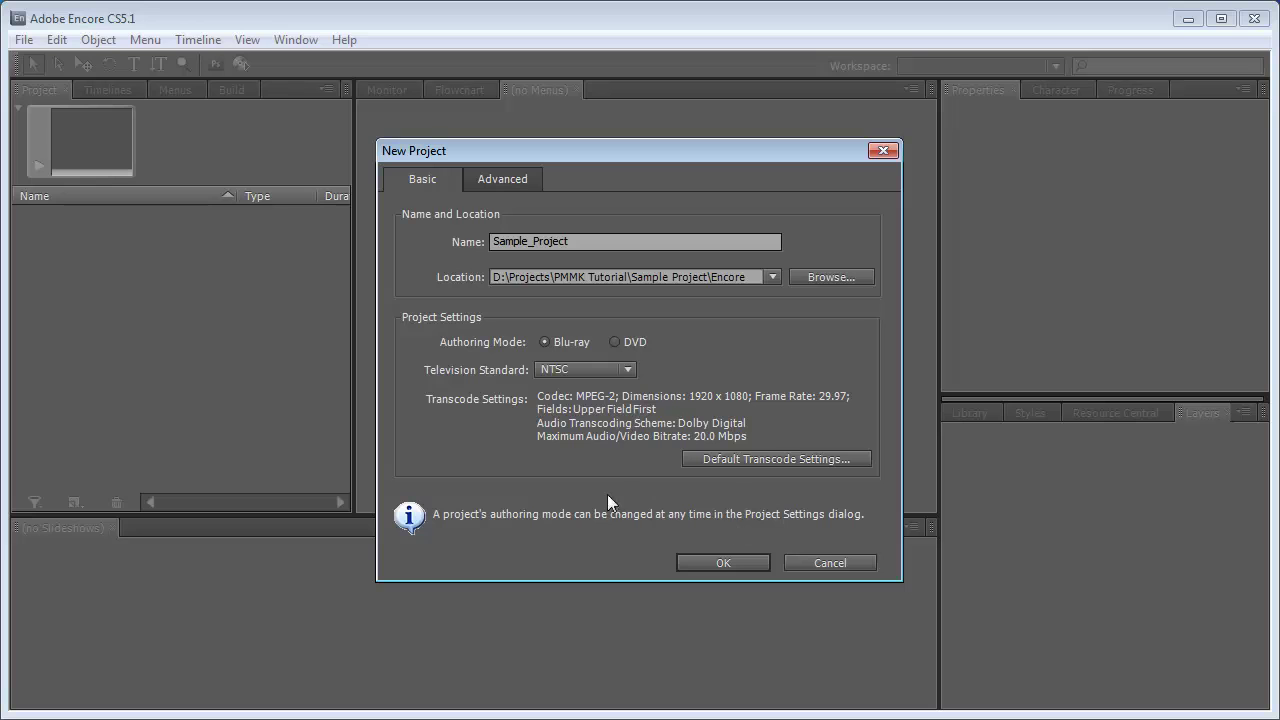
left_click(727, 562)
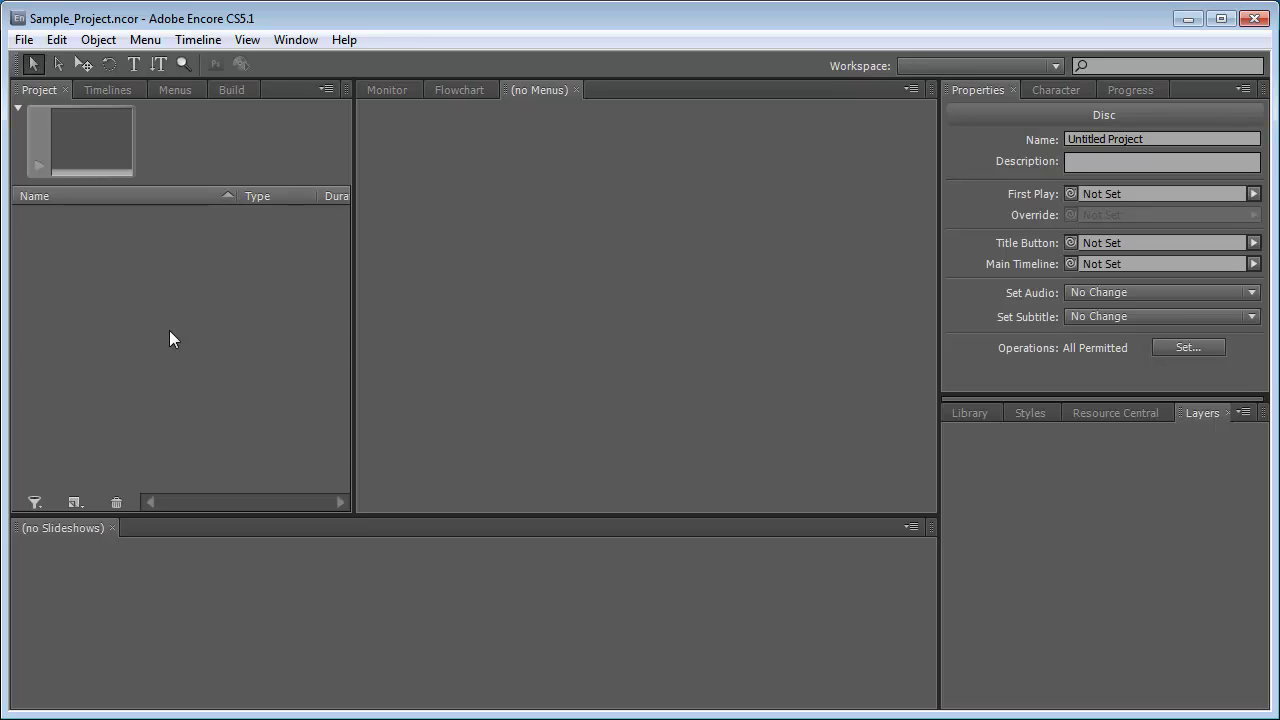
Look over the workspace's Project, slideshow, Layers, Properties, menu viewer and Monitor panels
left_click(157, 268)
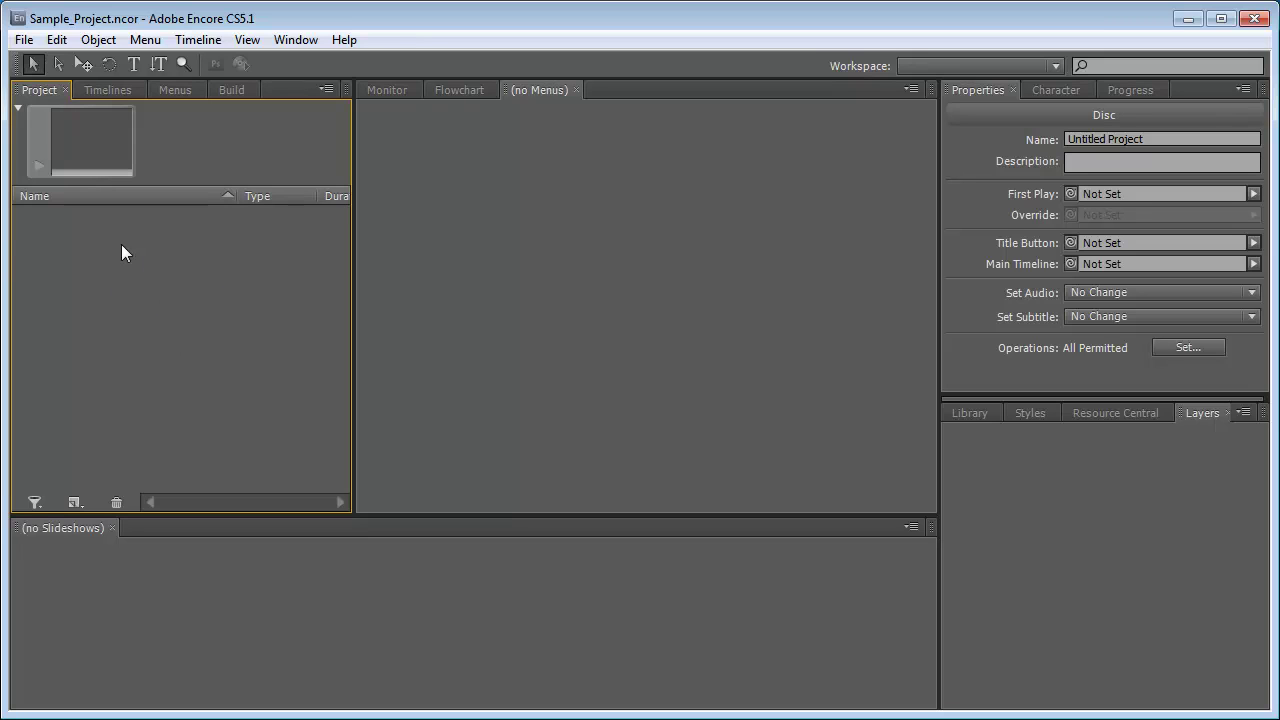
left_click(169, 598)
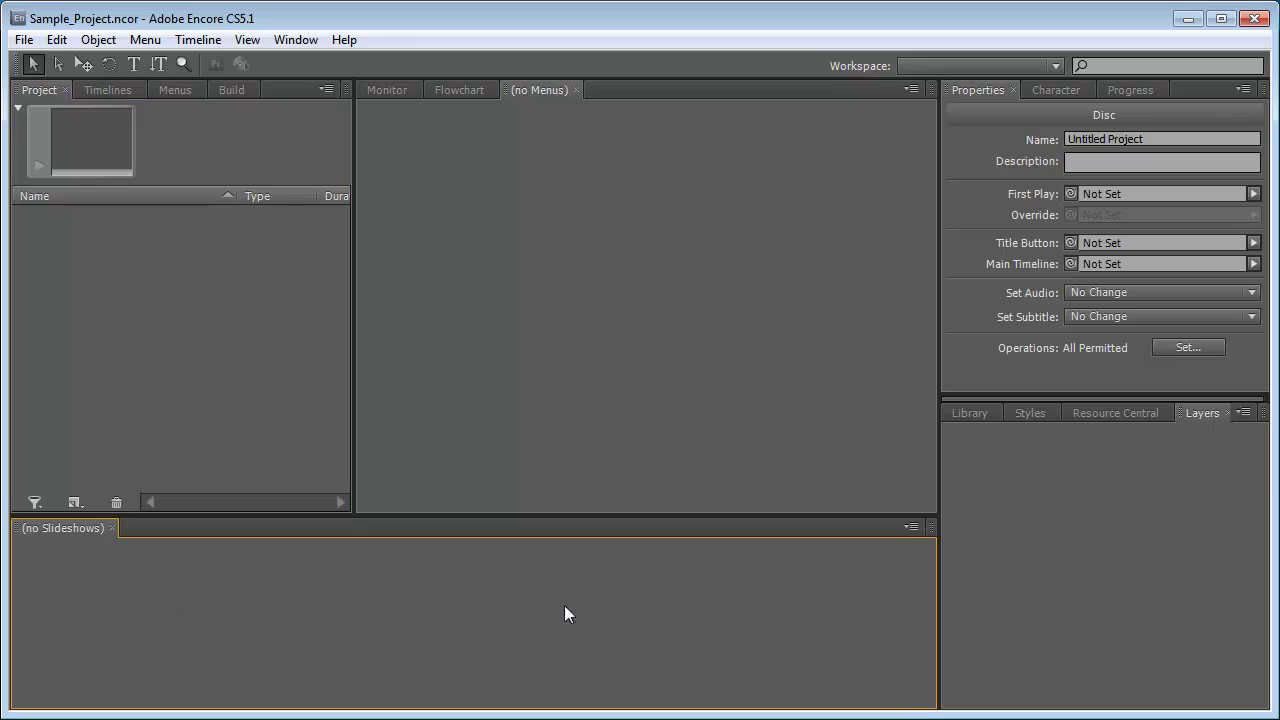
left_click(1026, 530)
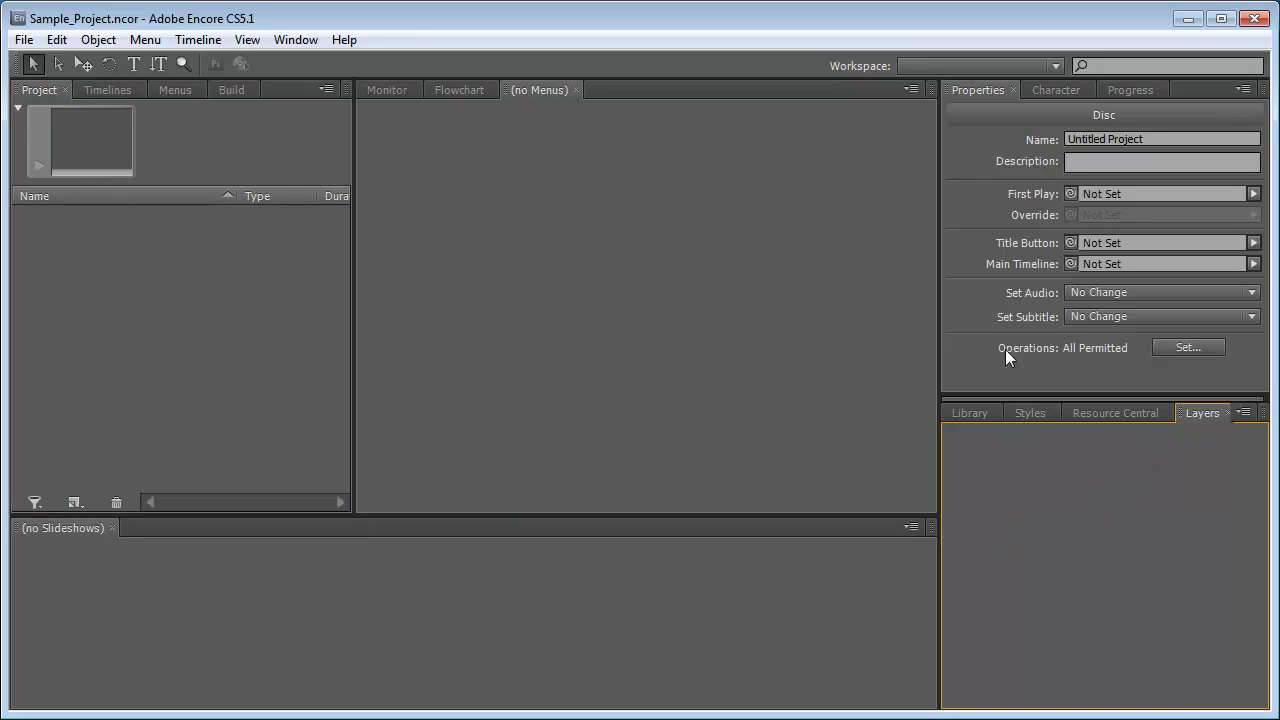
left_click(964, 91)
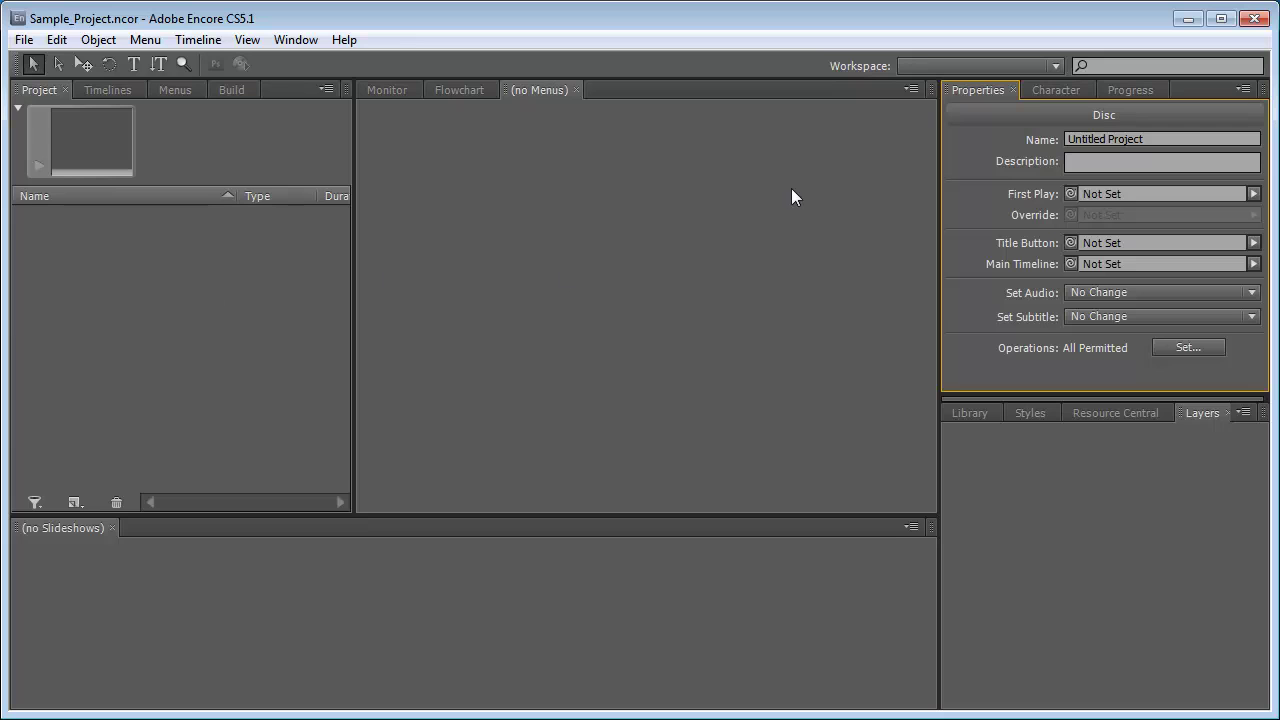
left_click(565, 169)
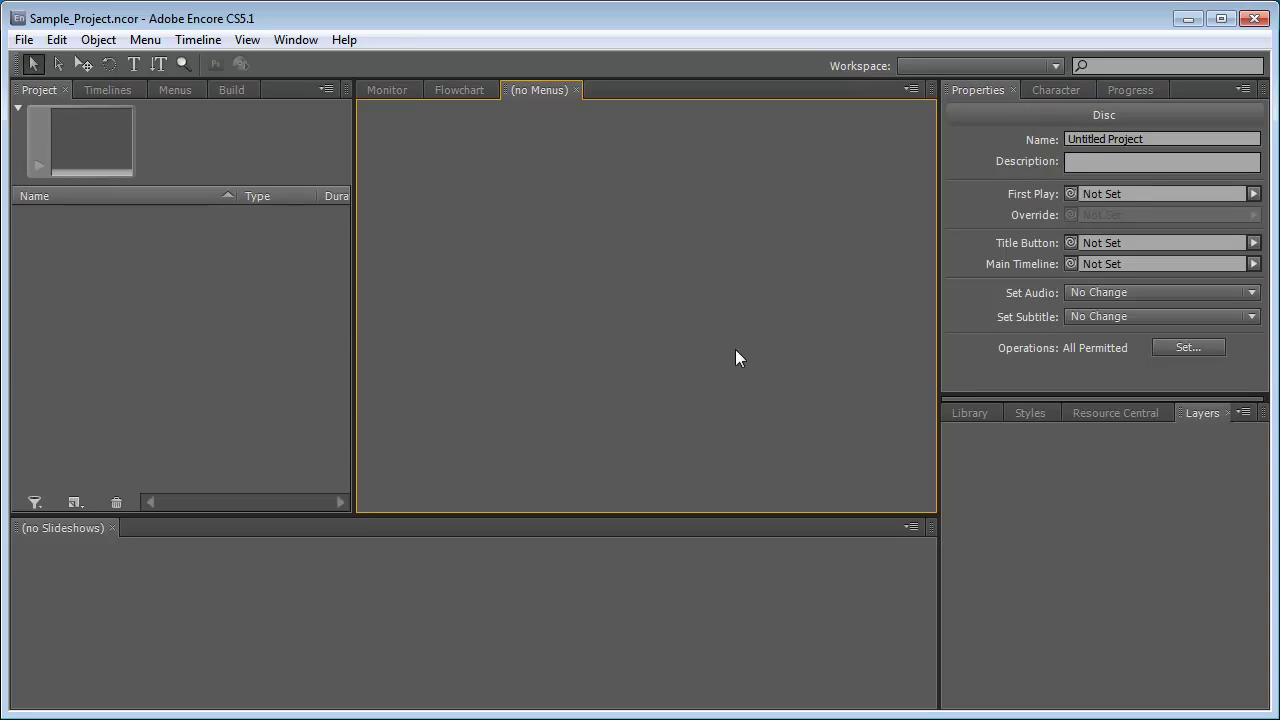
left_click(388, 90)
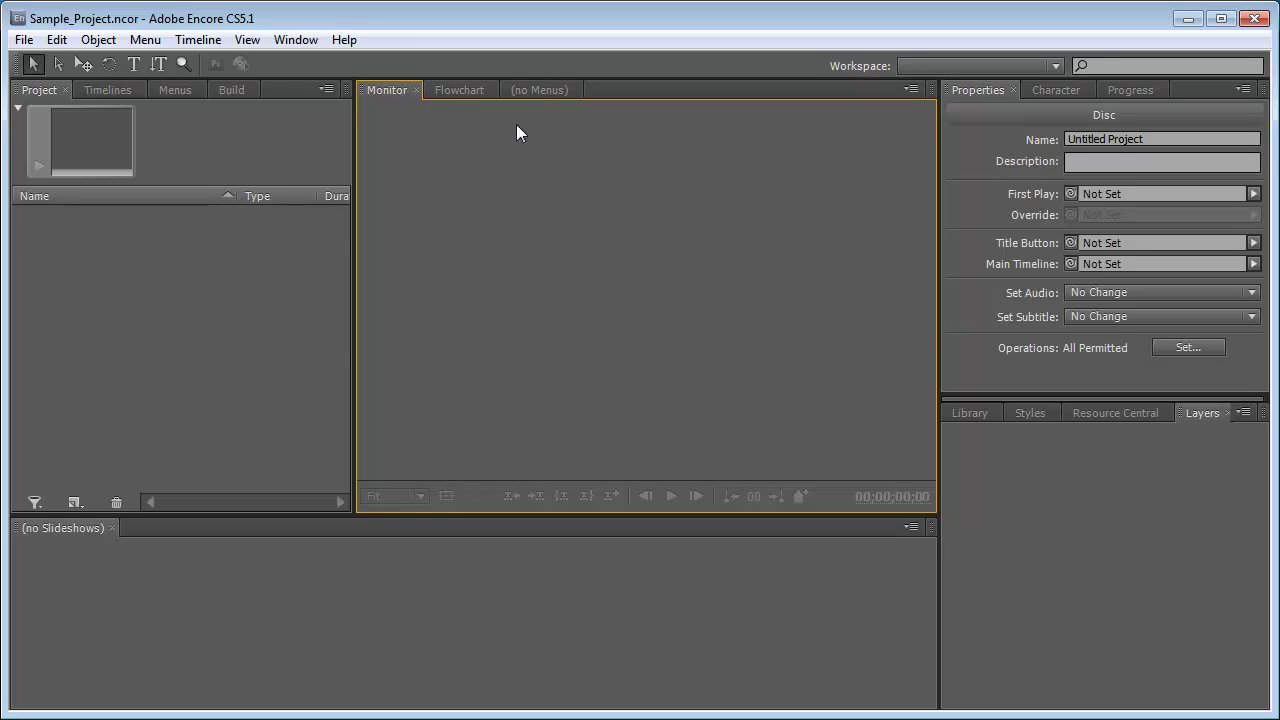
left_click(534, 90)
left_click(194, 304)
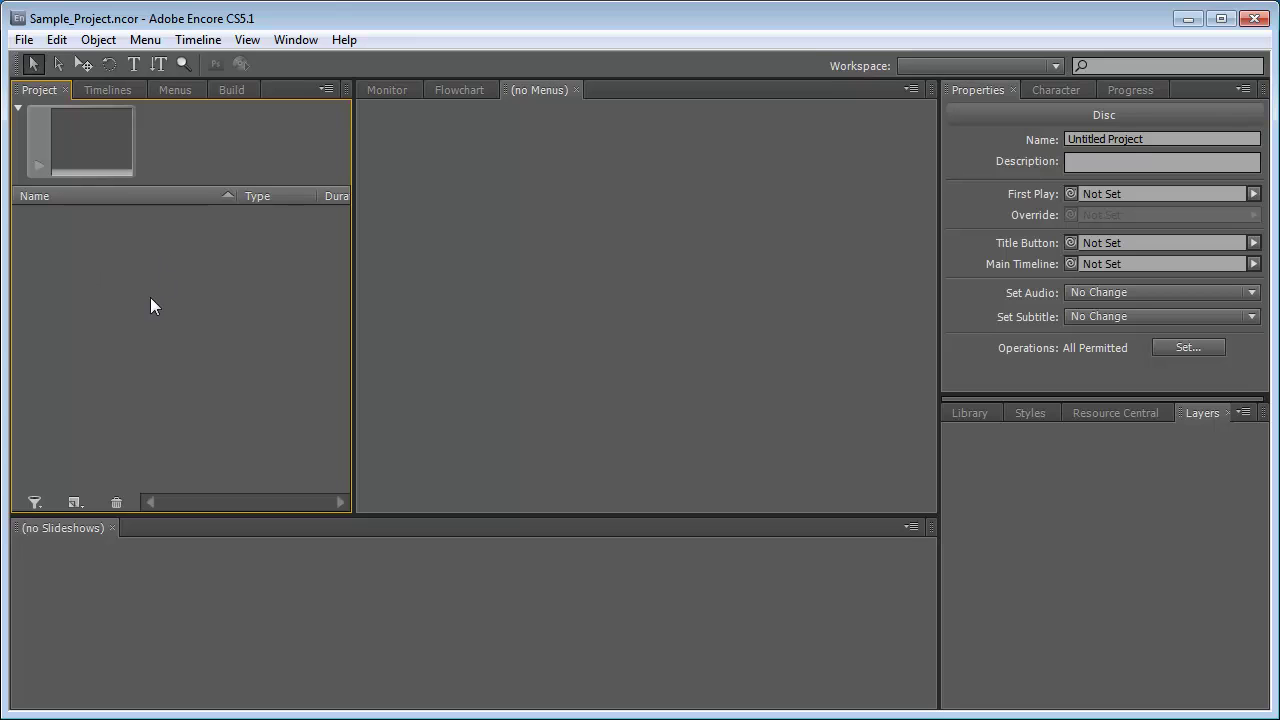
Clean the media cache database in the Media preferences and accept the preferences
left_click(57, 40)
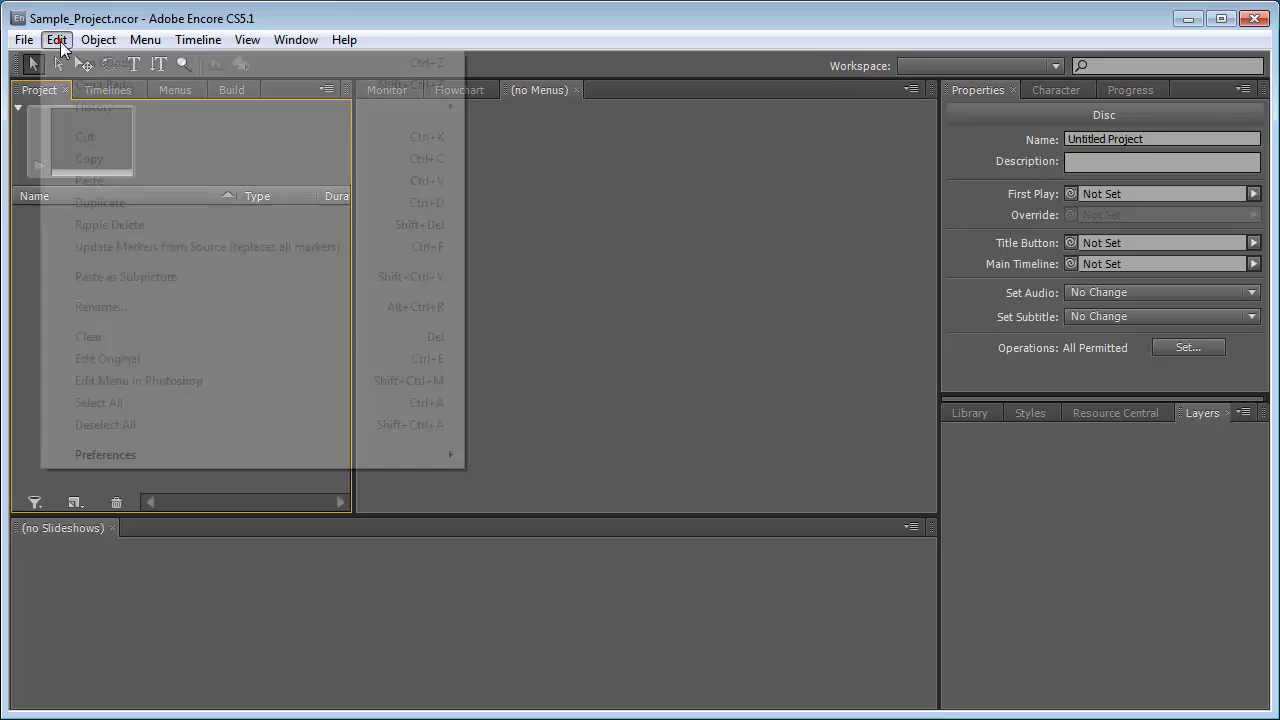
mouse_move(140, 455)
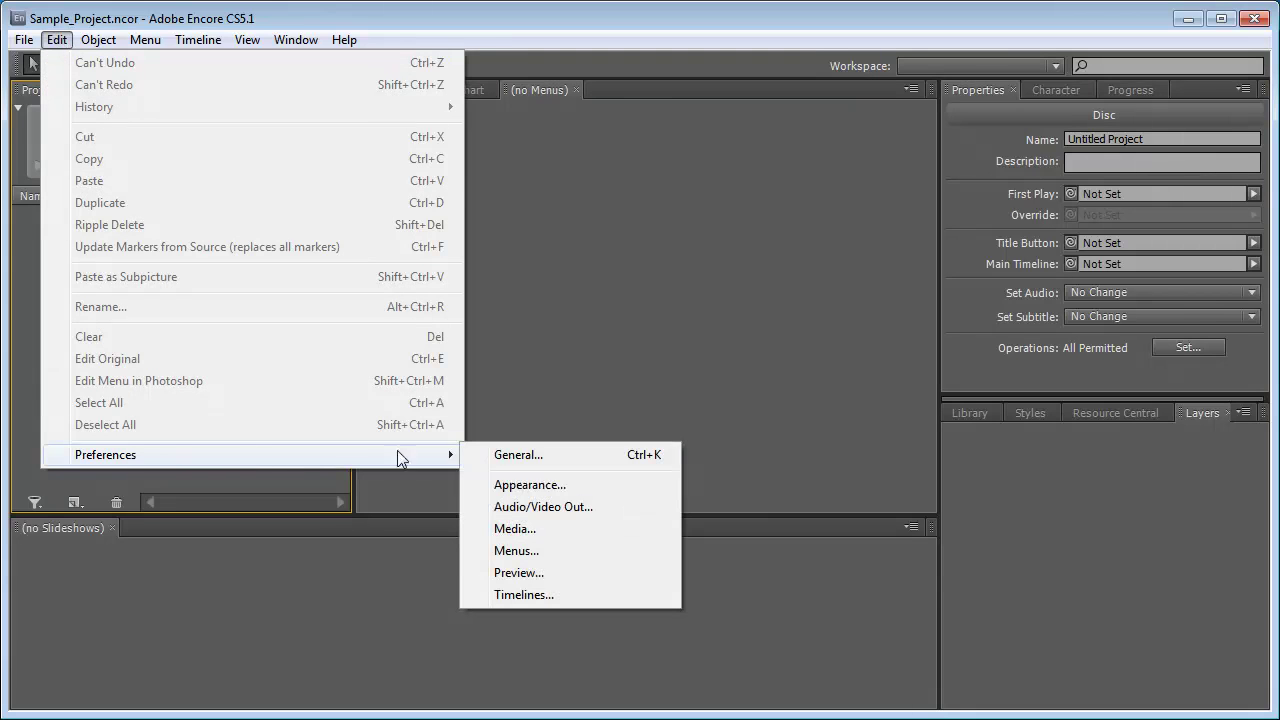
left_click(487, 527)
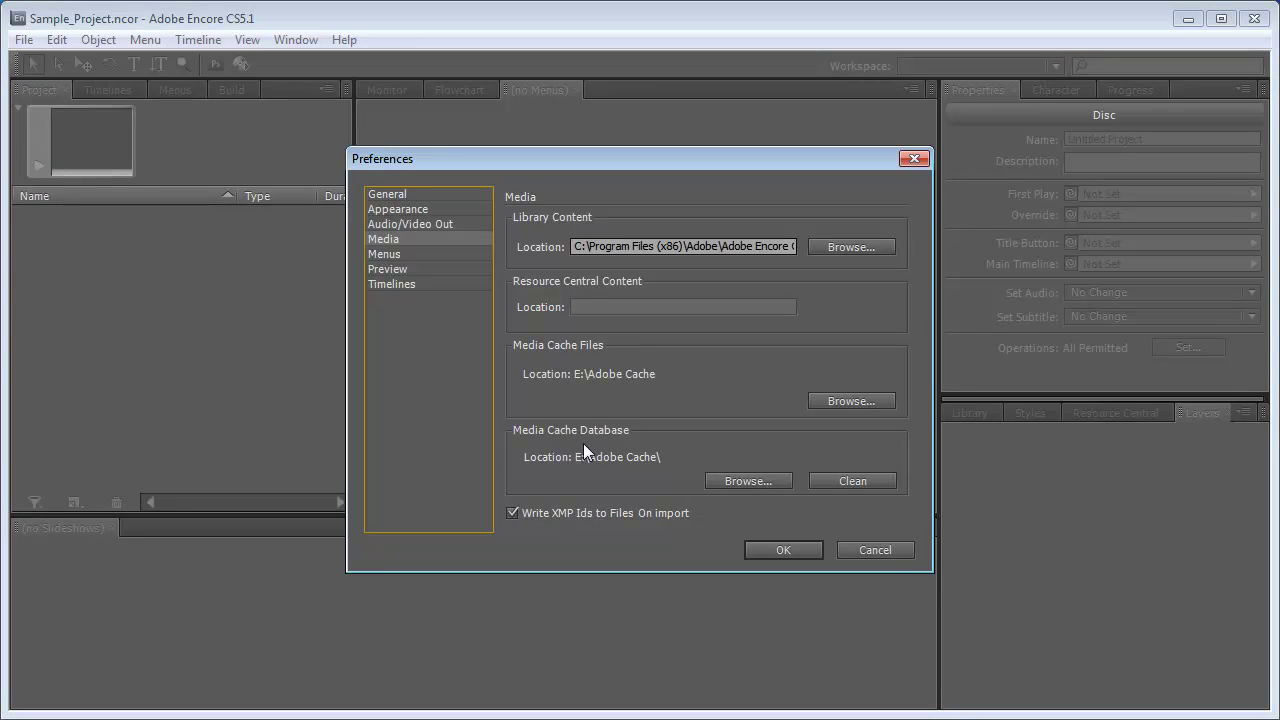
left_click(853, 481)
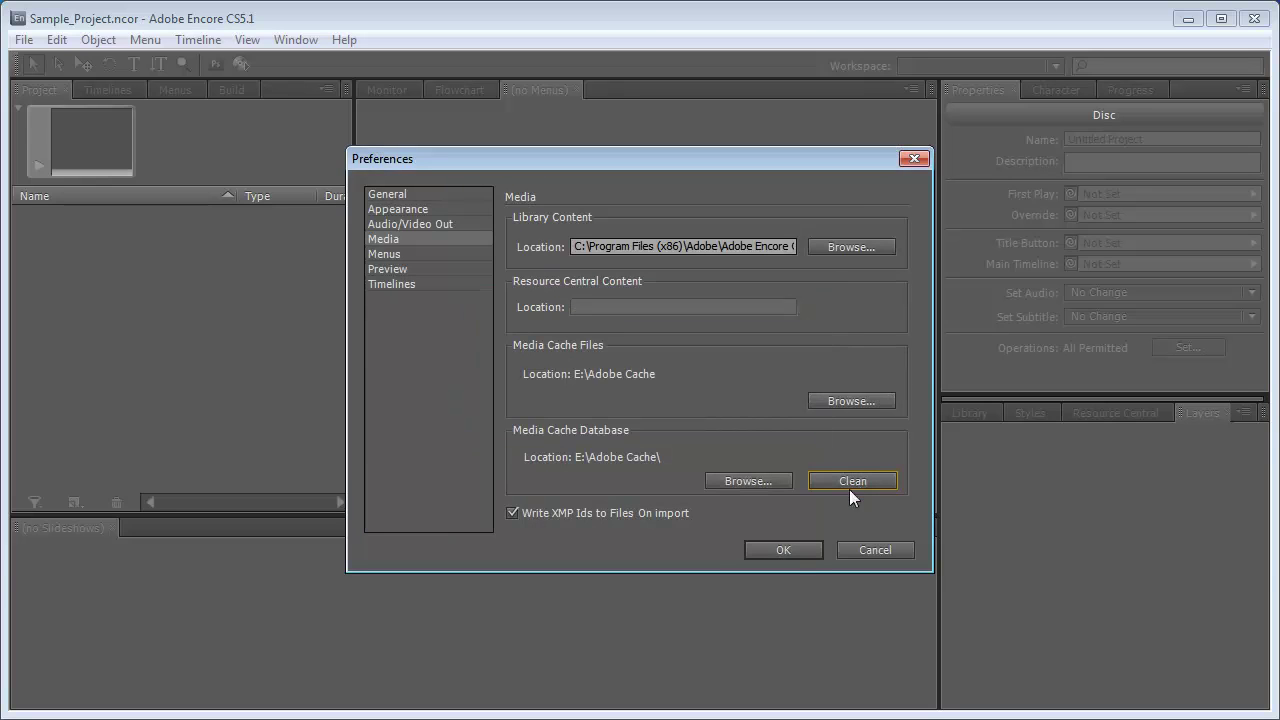
left_click(783, 550)
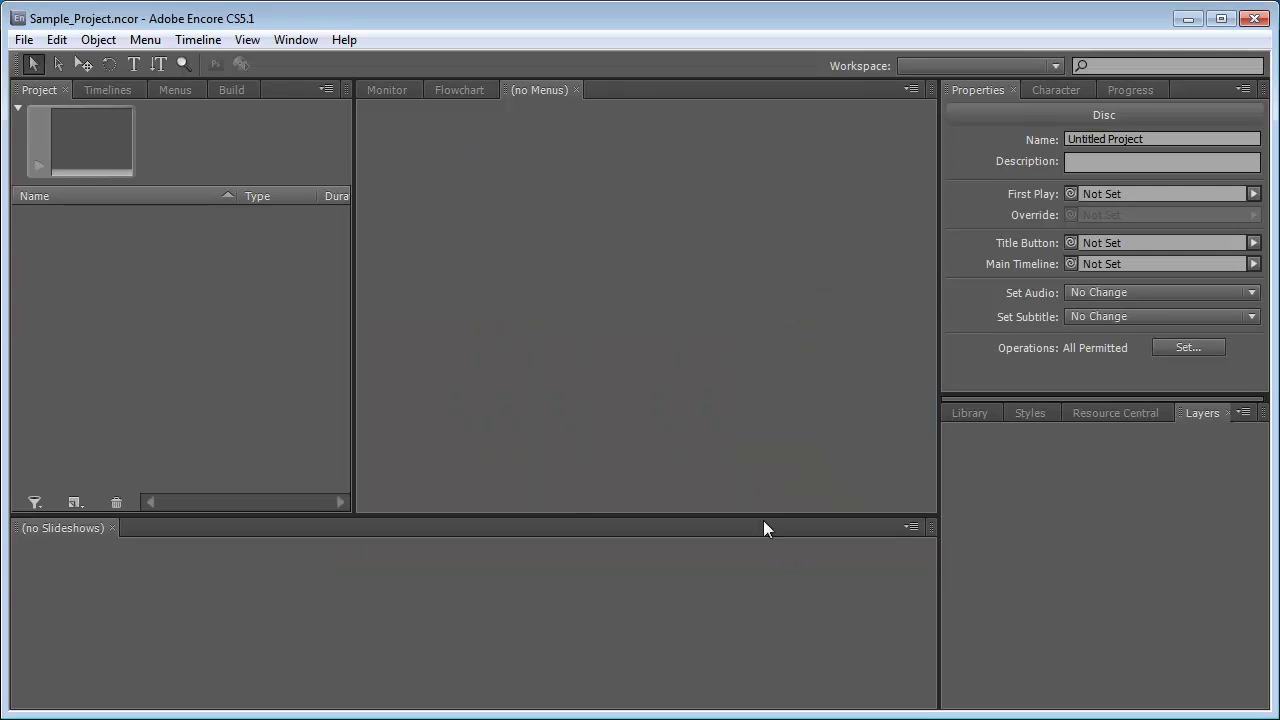
Create a new folder named Menu_Assets in the project
left_click(125, 287)
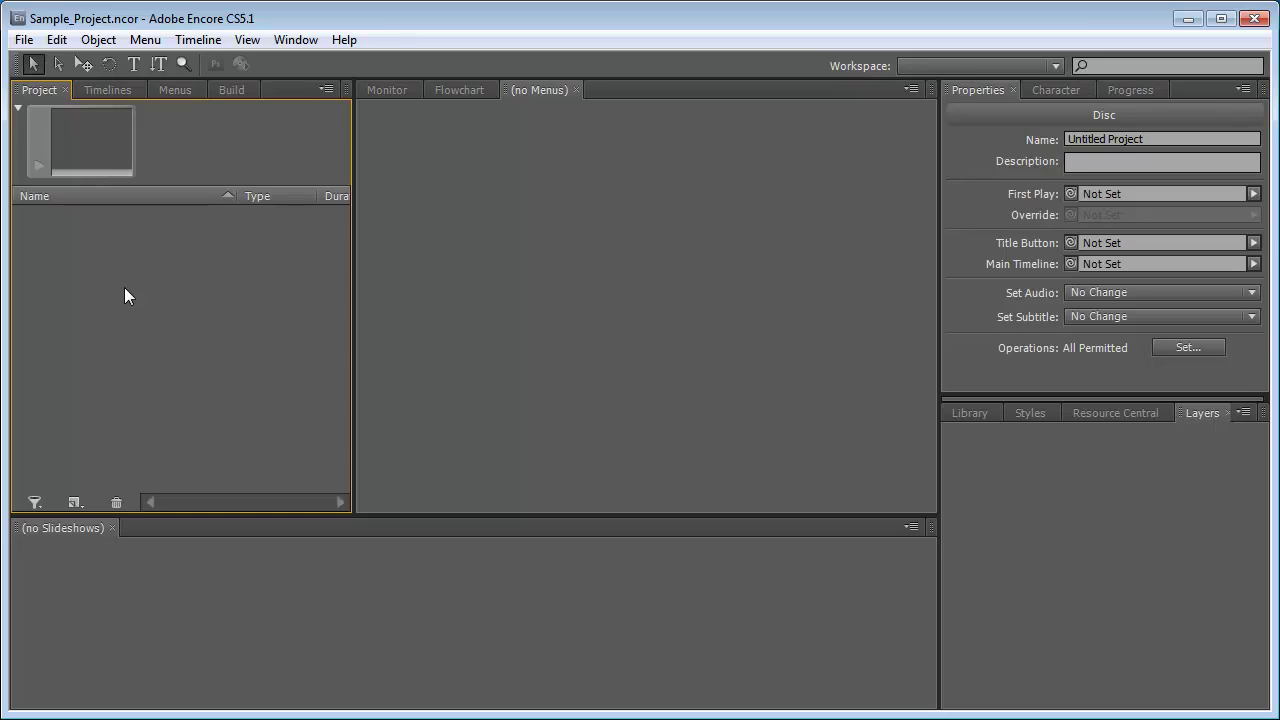
right_click(74, 258)
mouse_move(151, 303)
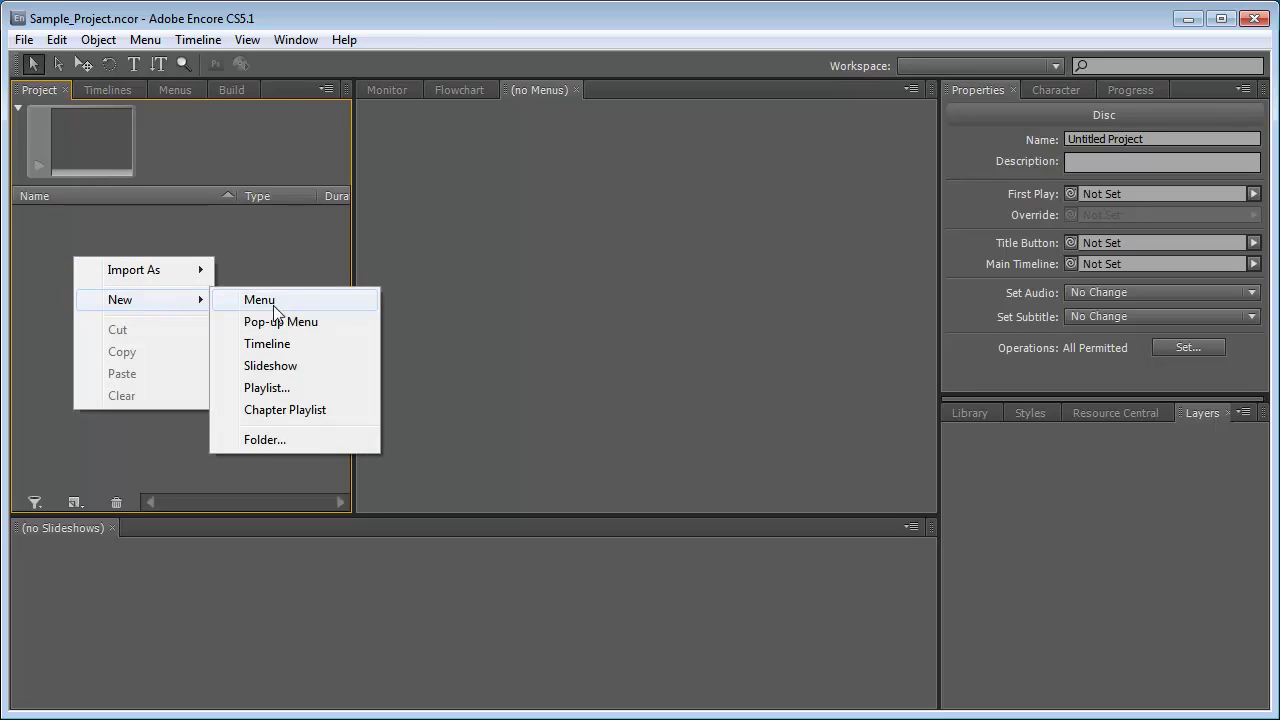
left_click(265, 440)
type("Menu_Assets")
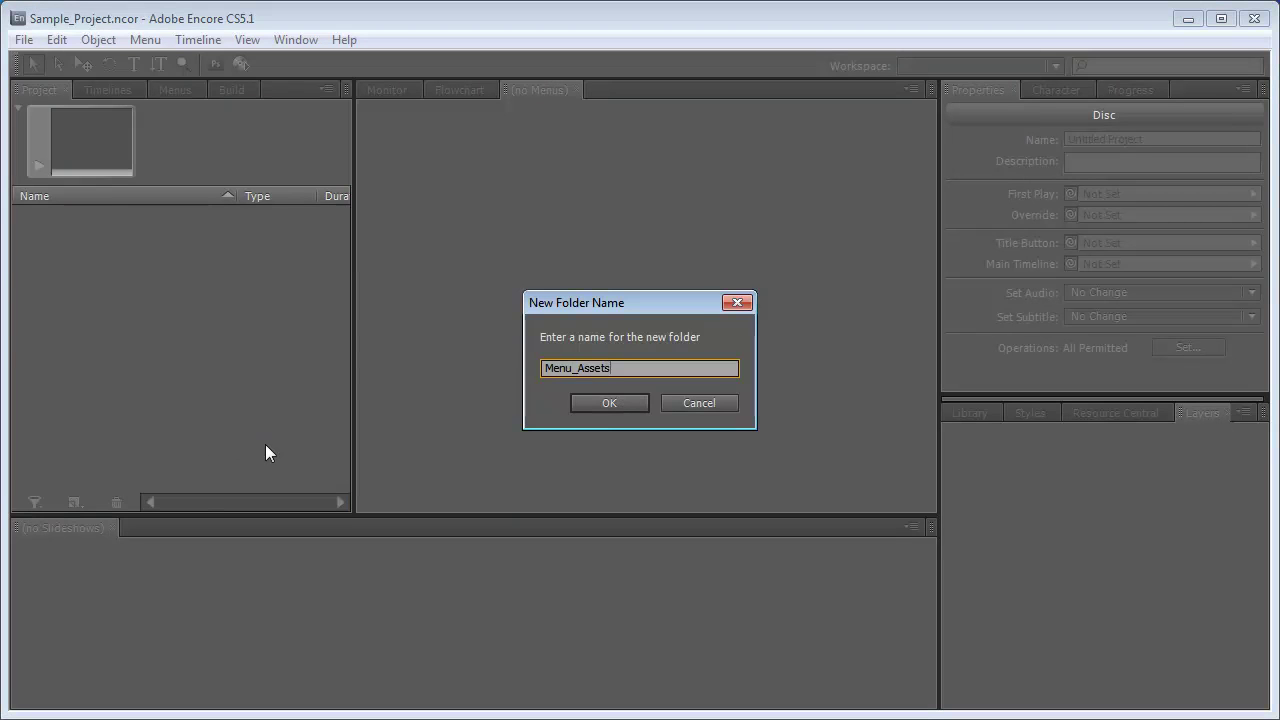
left_click(612, 402)
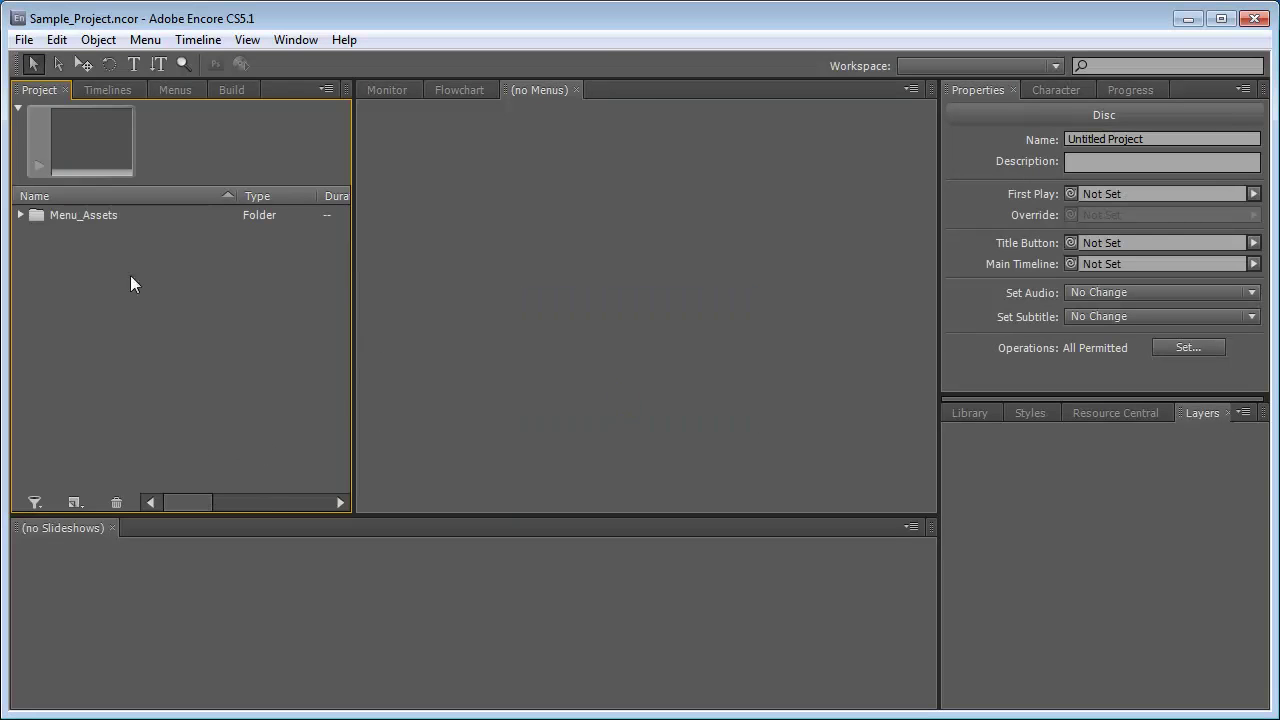
Import all the .mov files from the Menu Exports folder as assets into the Menu_Assets folder
left_click(37, 217)
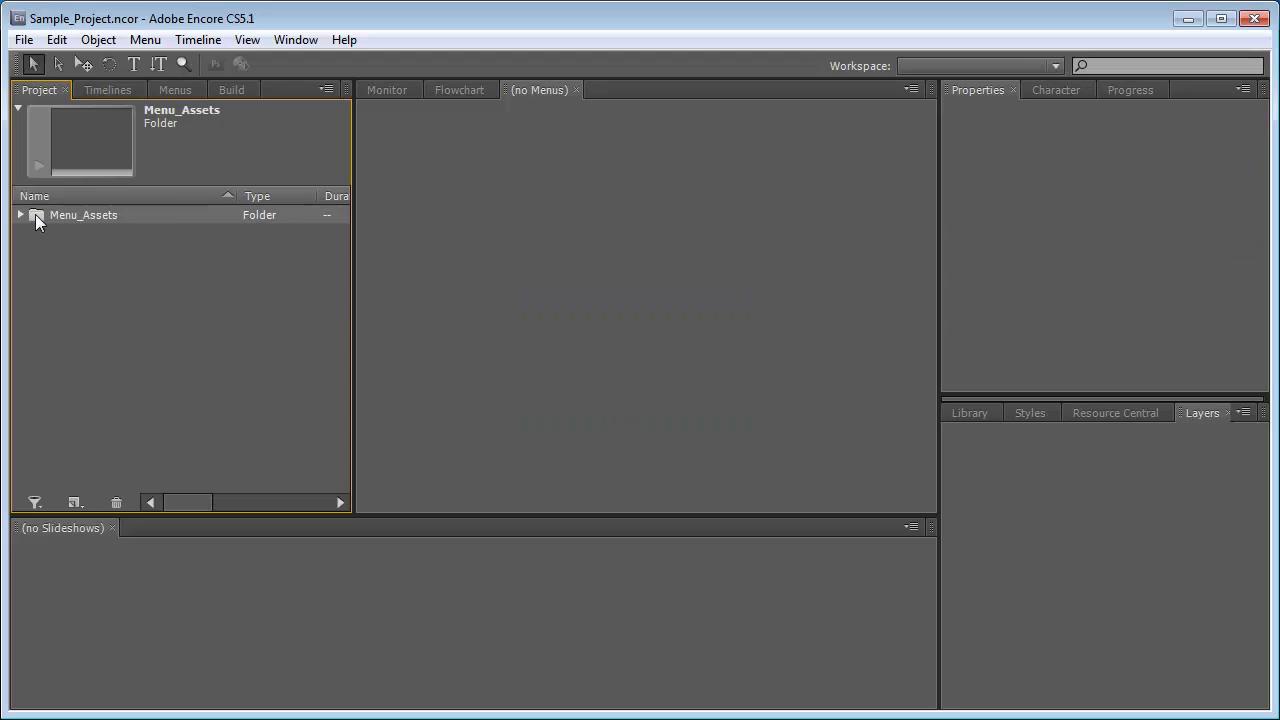
right_click(35, 214)
mouse_move(105, 263)
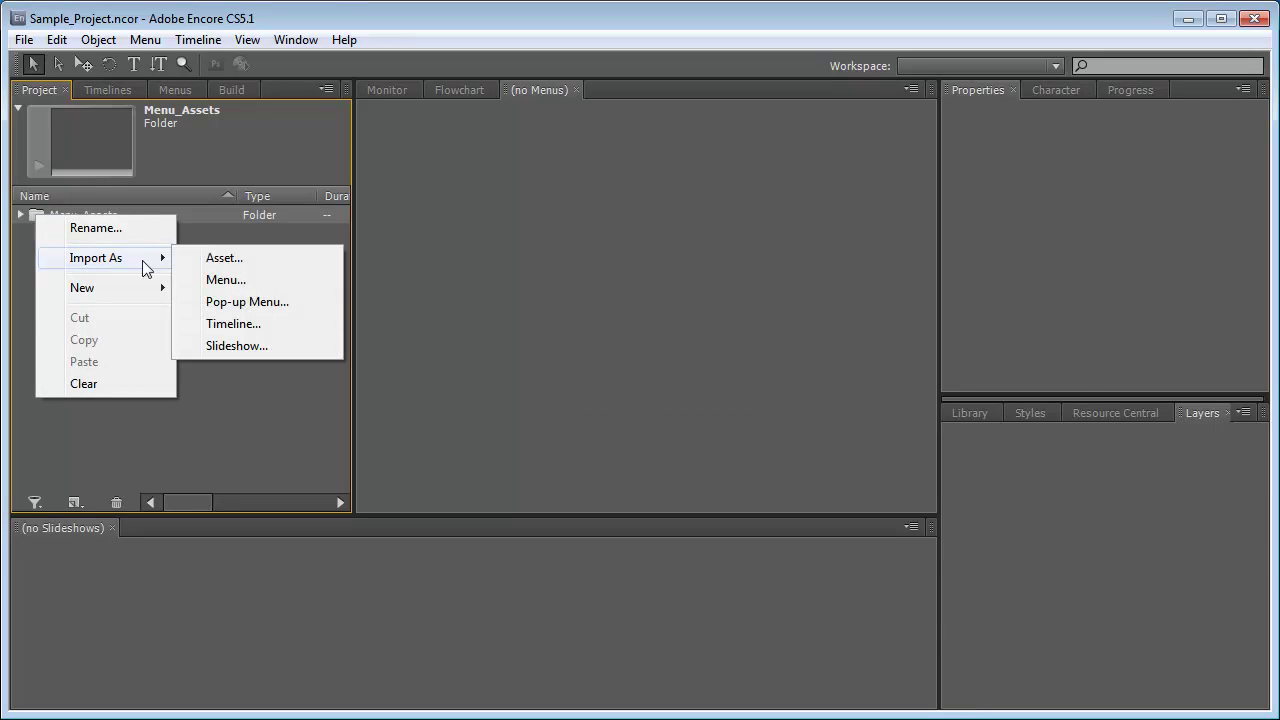
left_click(263, 260)
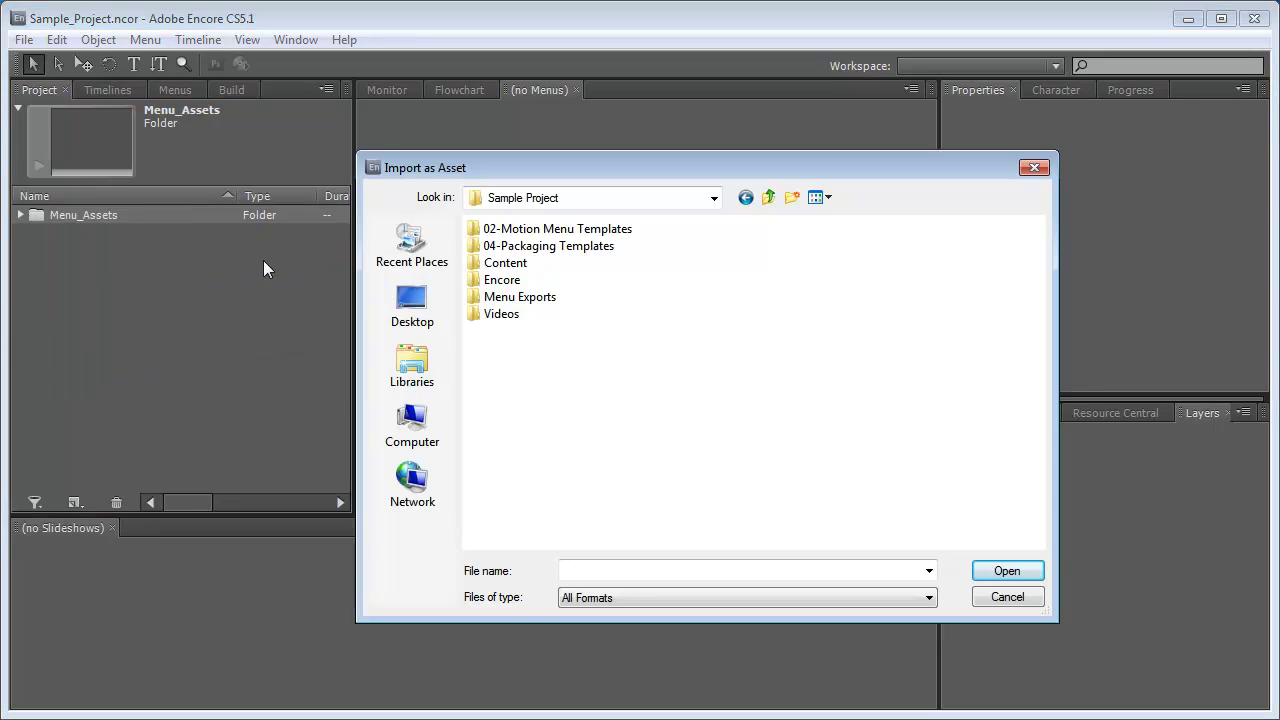
double_click(543, 300)
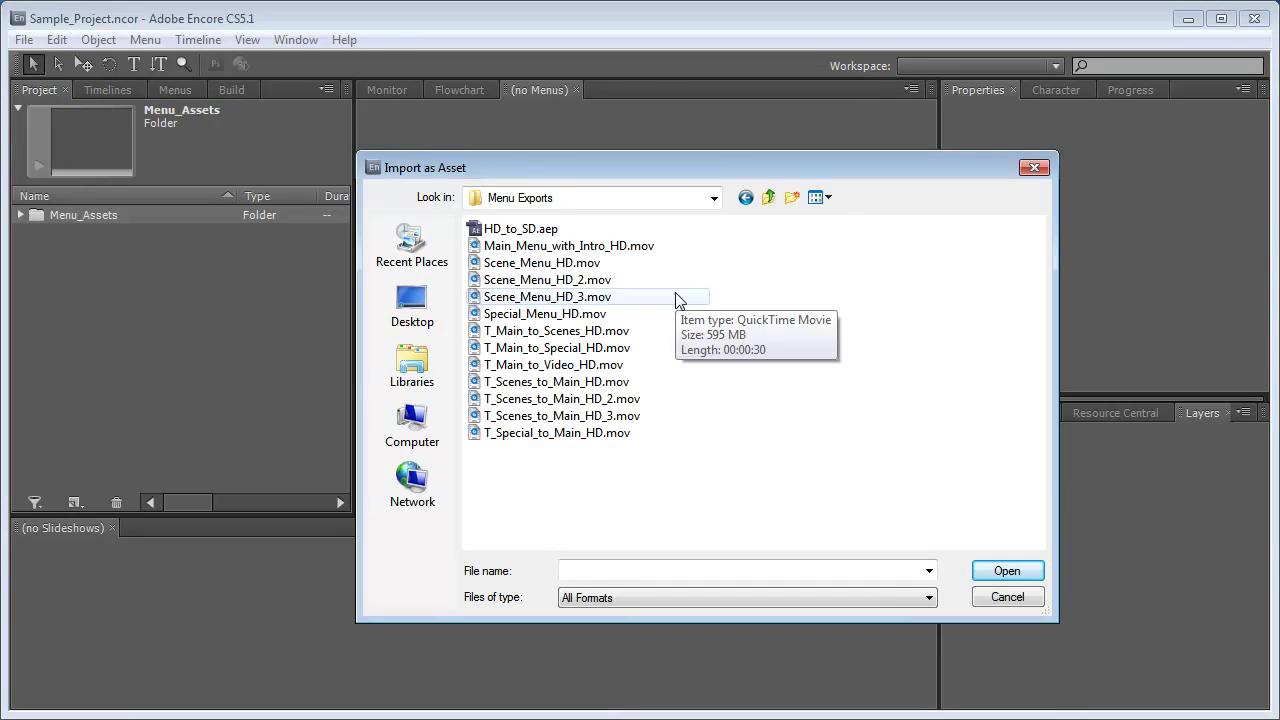
left_click(641, 248)
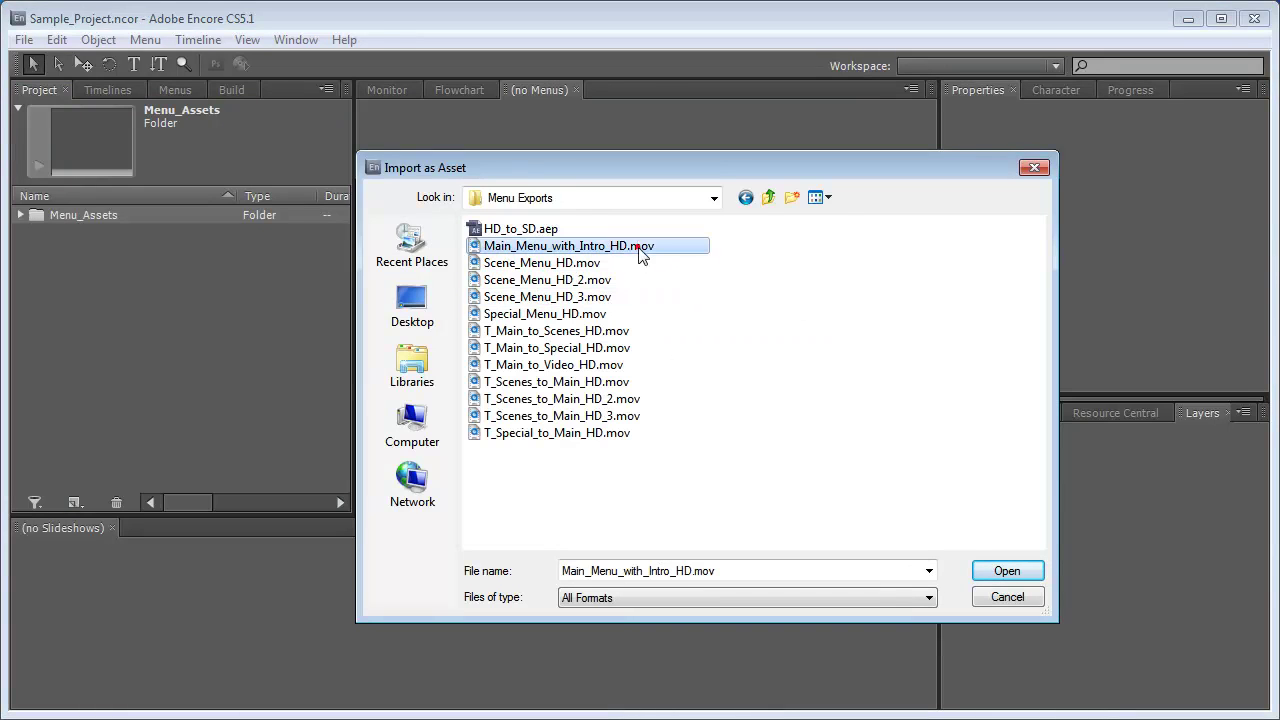
left_click(590, 433, "shift")
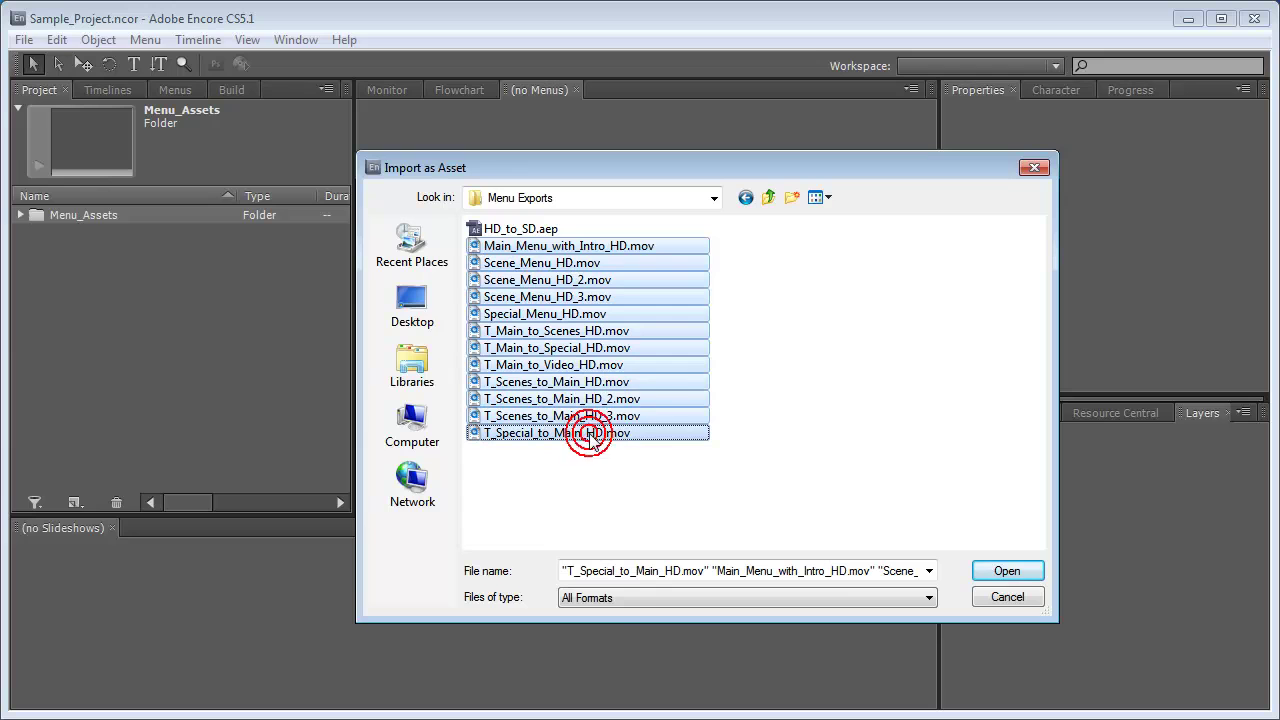
left_click(1010, 570)
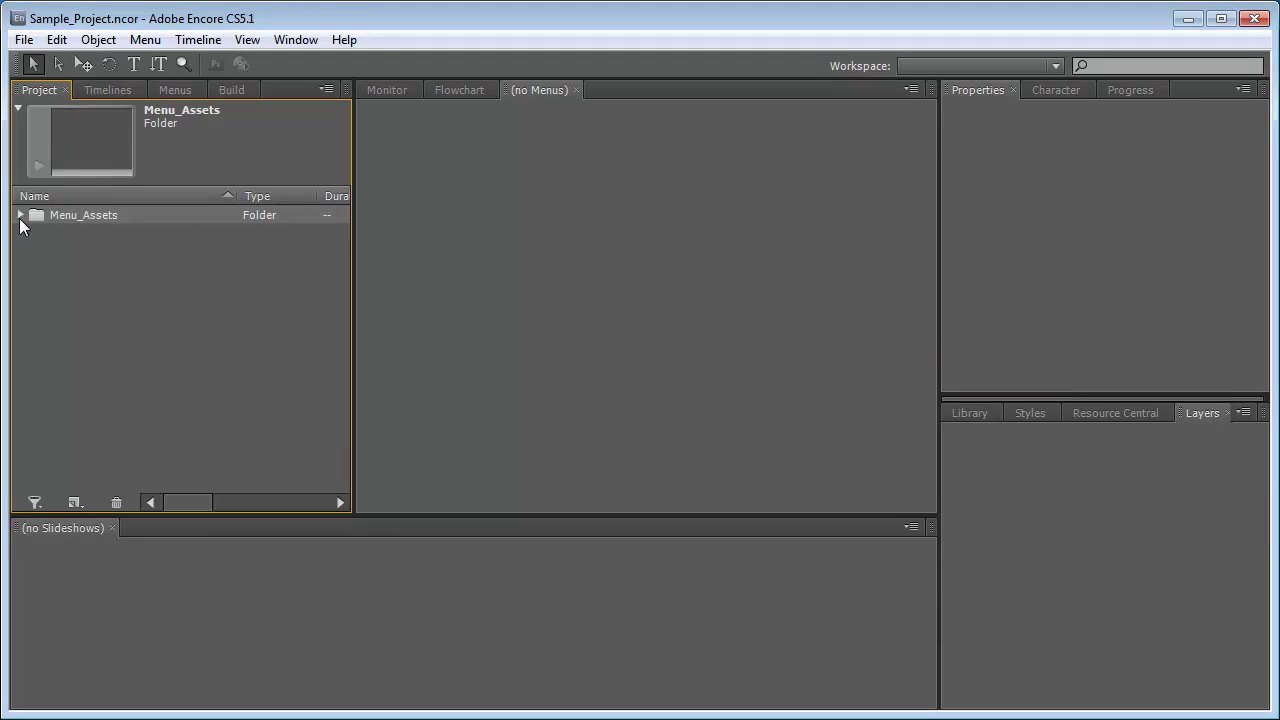
Look over the imported clips in Menu_Assets, checking Scene_Menu_HD.mov and Scene_Menu_HD_2.mov, and collapse the folder
left_click(20, 216)
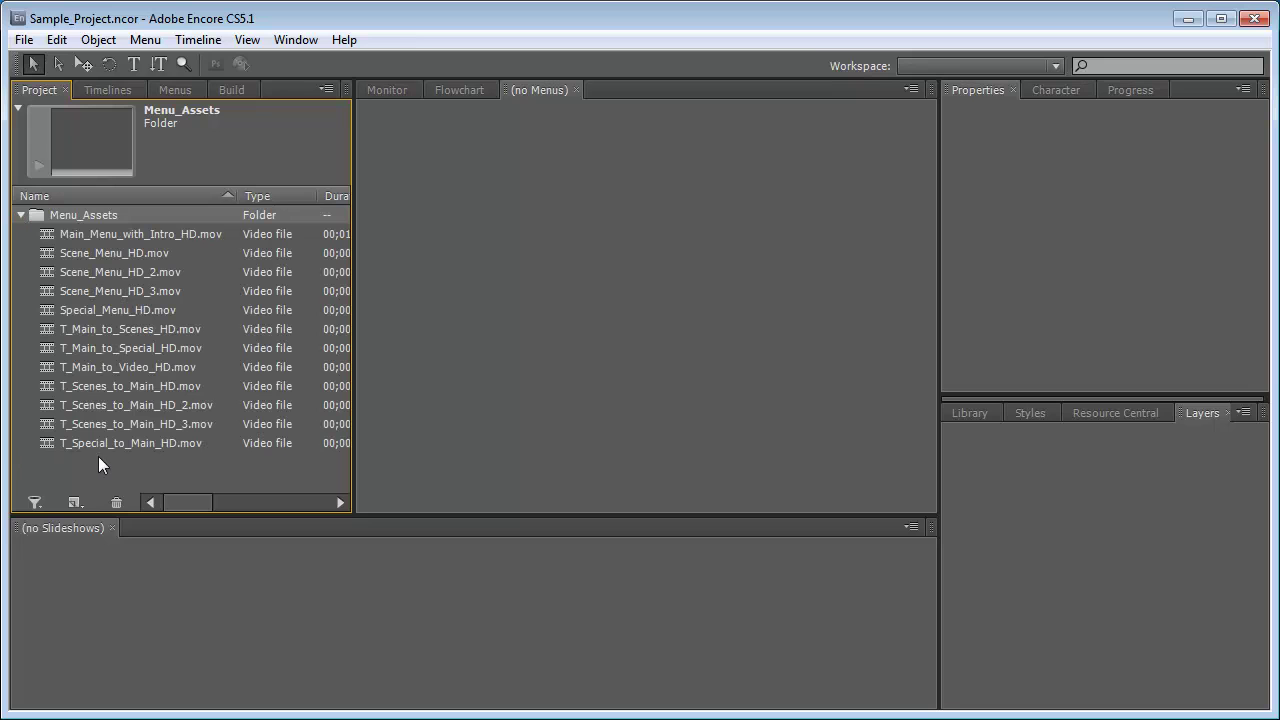
left_click(144, 254)
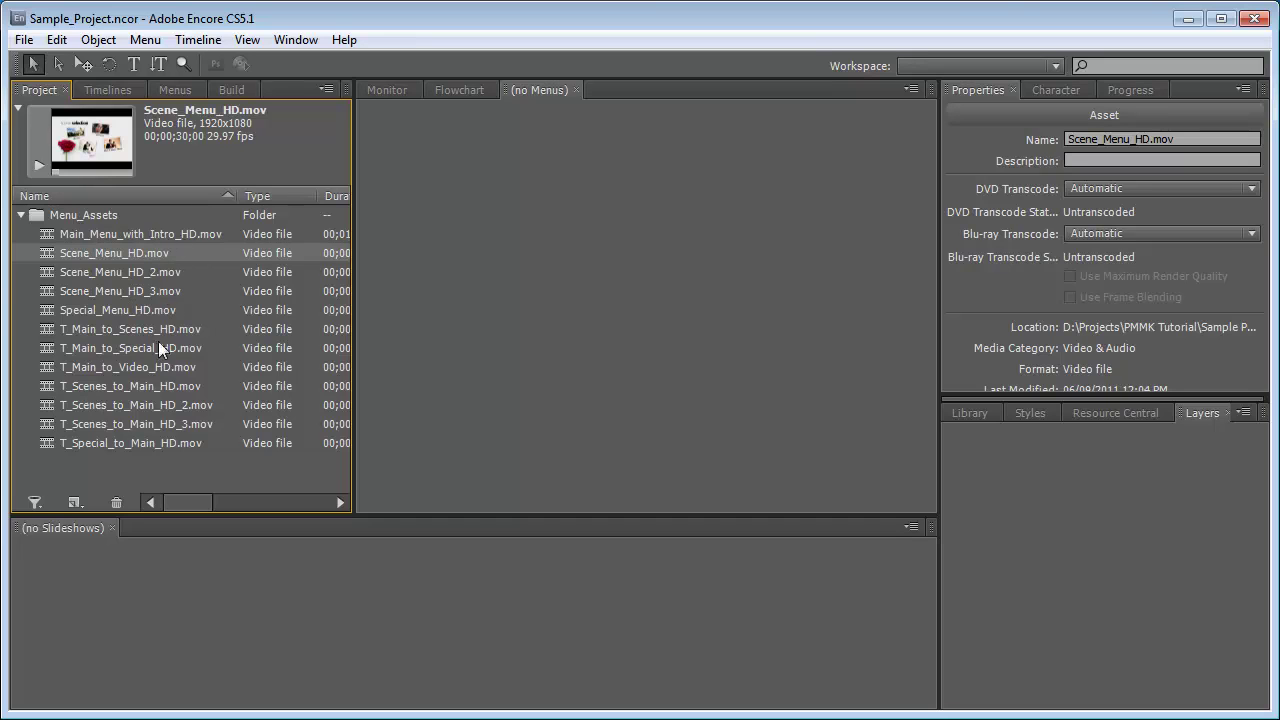
left_click(145, 273)
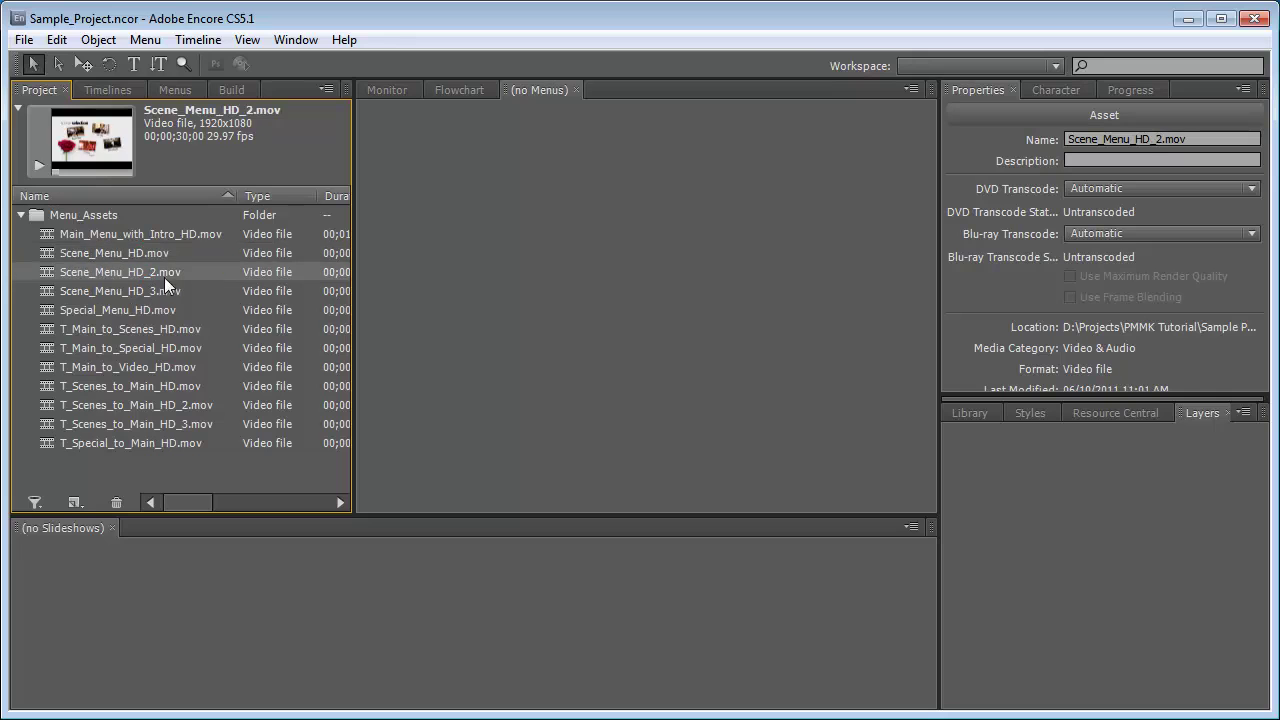
left_click(169, 257)
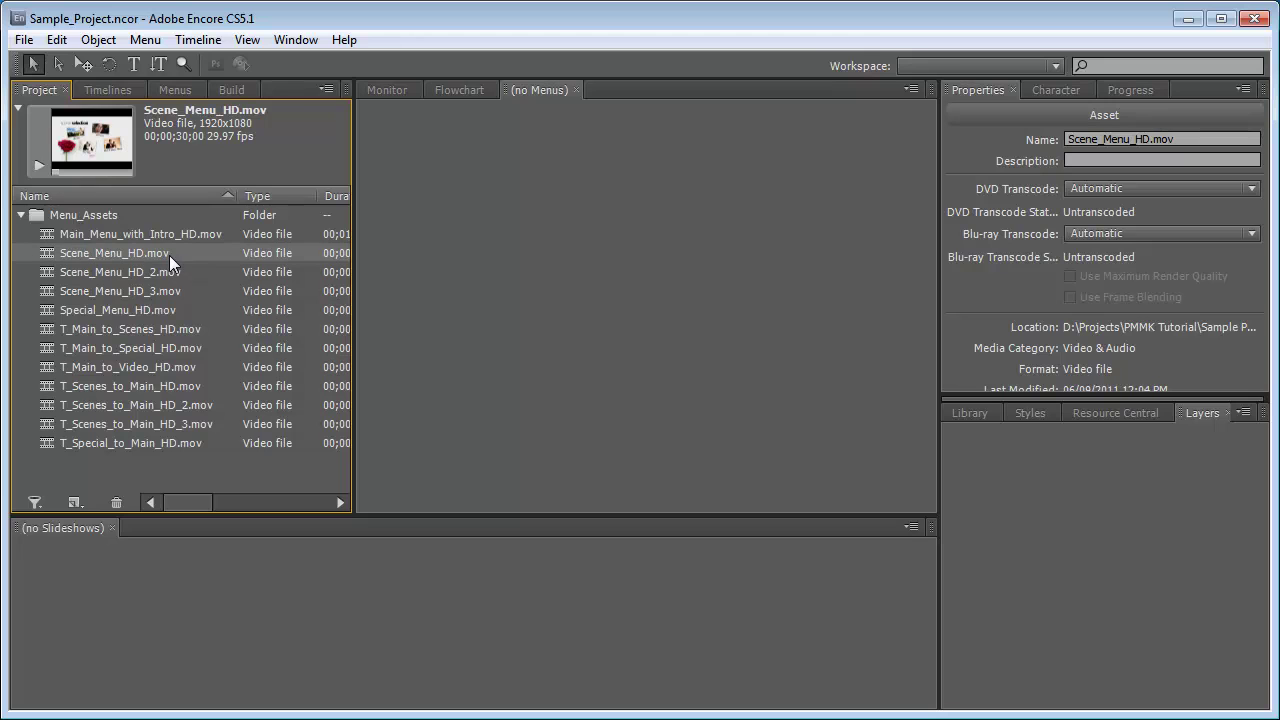
left_click(20, 216)
Create a second project folder named Menus outside the Menu_Assets folder
right_click(34, 250)
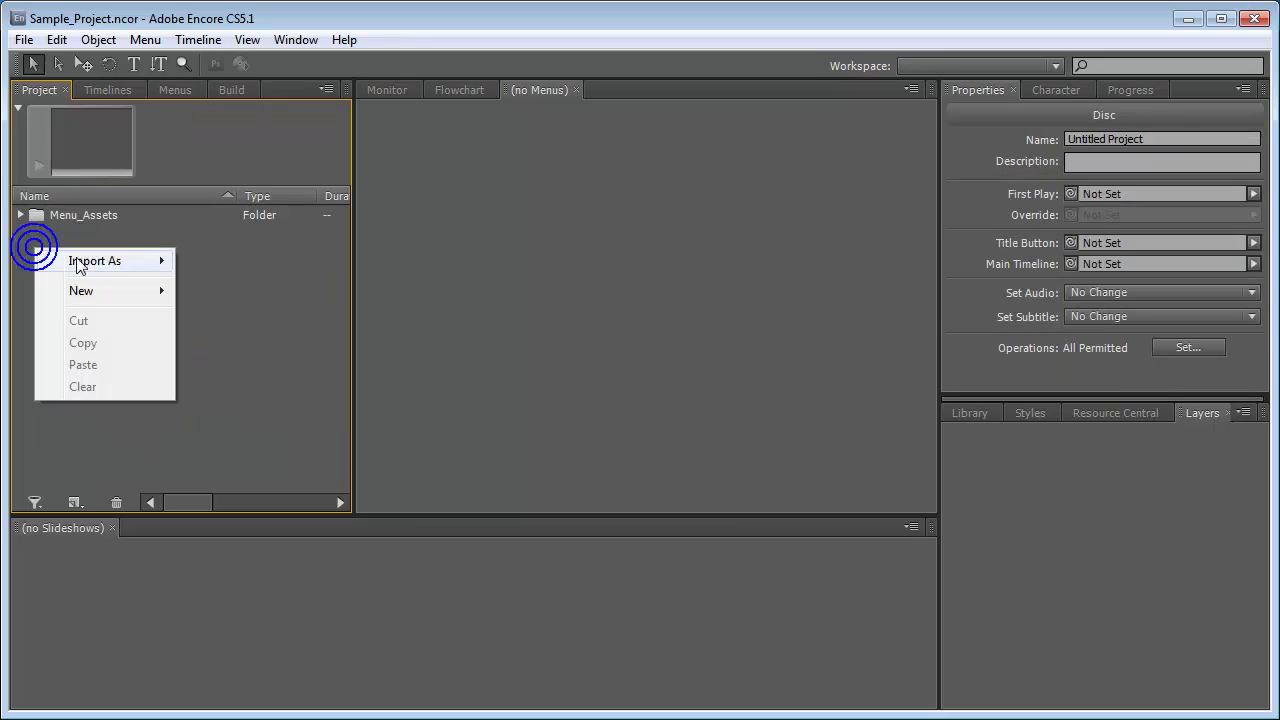
mouse_move(94, 300)
left_click(229, 431)
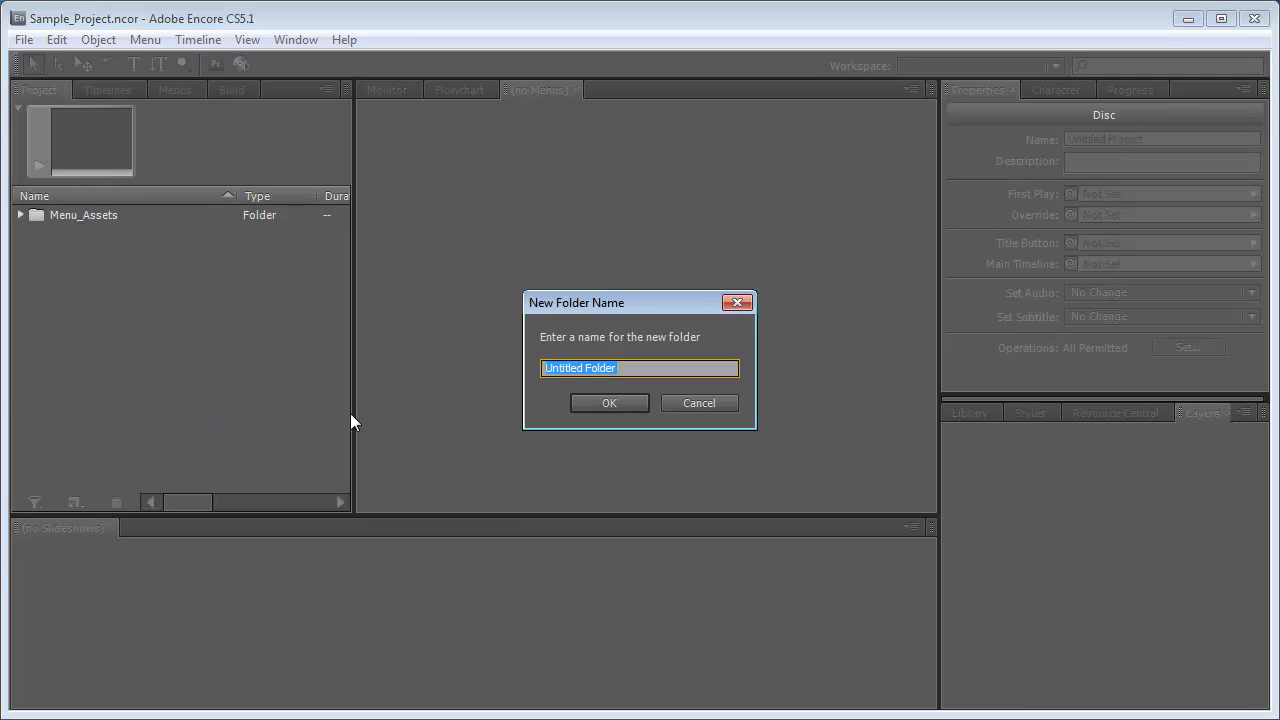
type("Menus")
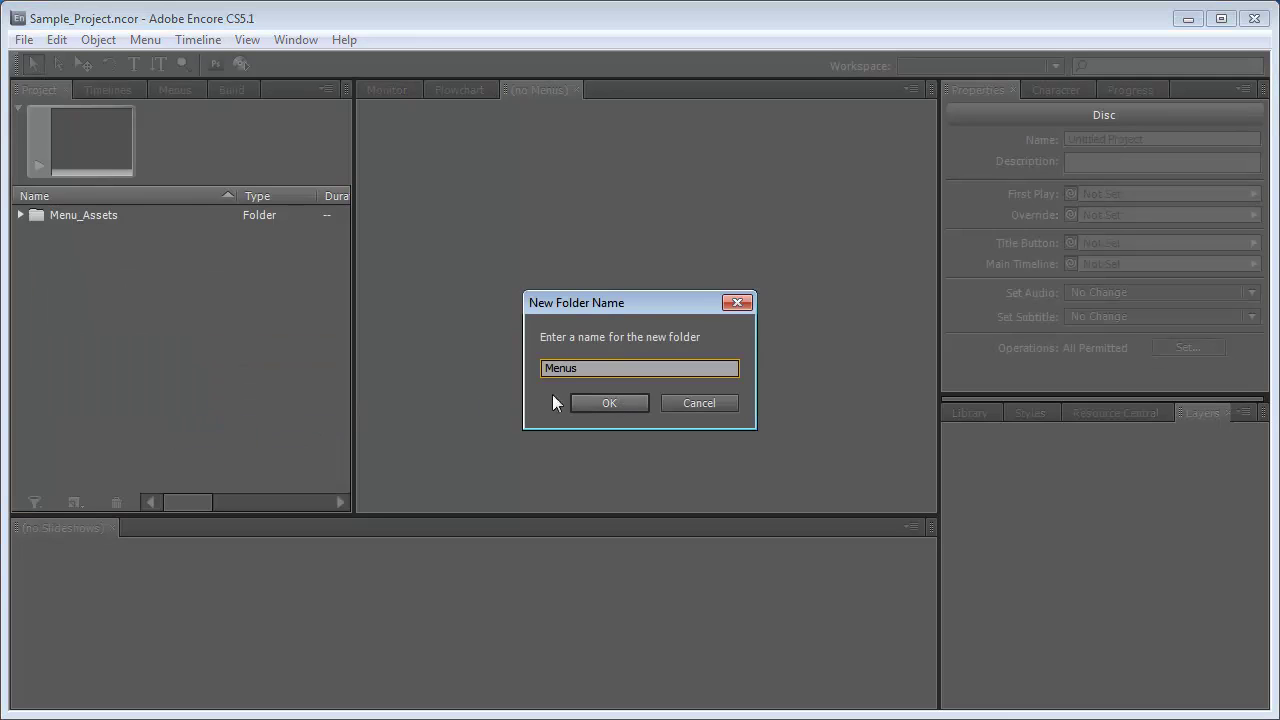
left_click(623, 403)
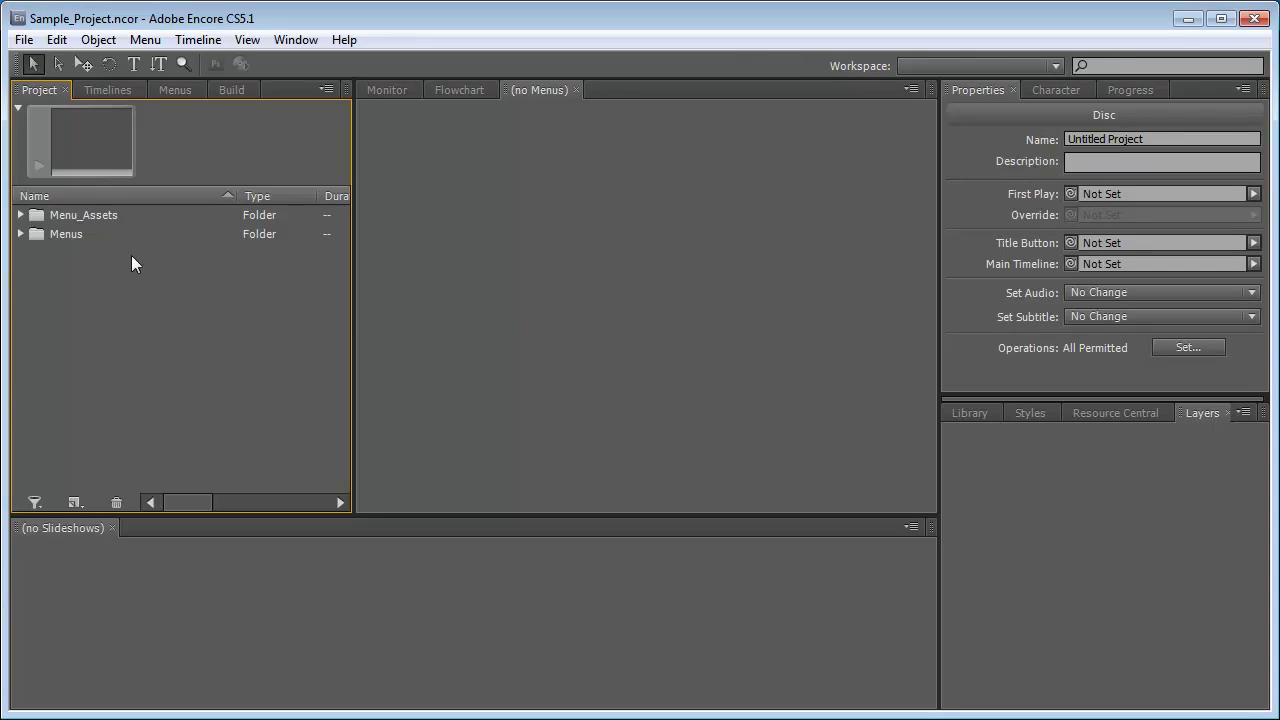
Start a menu import into the Menus folder and browse to Encore Menu Templates inside 03-Authoring Templates
left_click(59, 234)
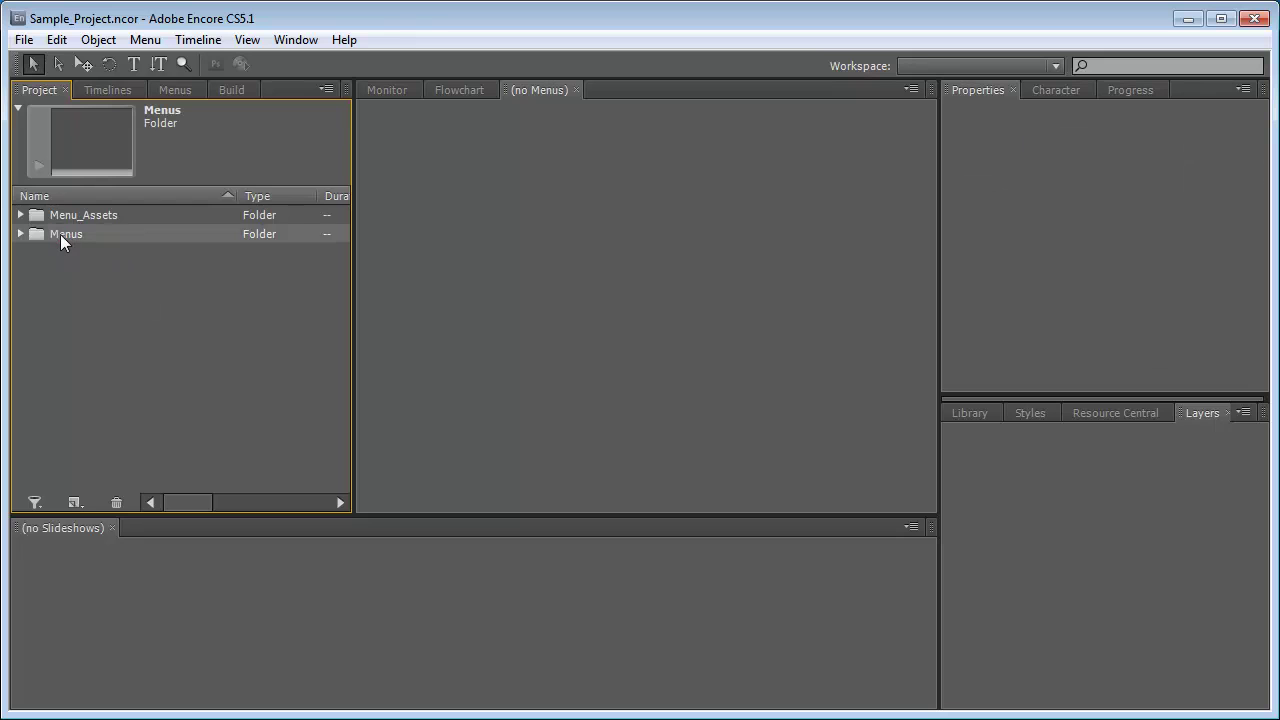
right_click(60, 234)
mouse_move(132, 287)
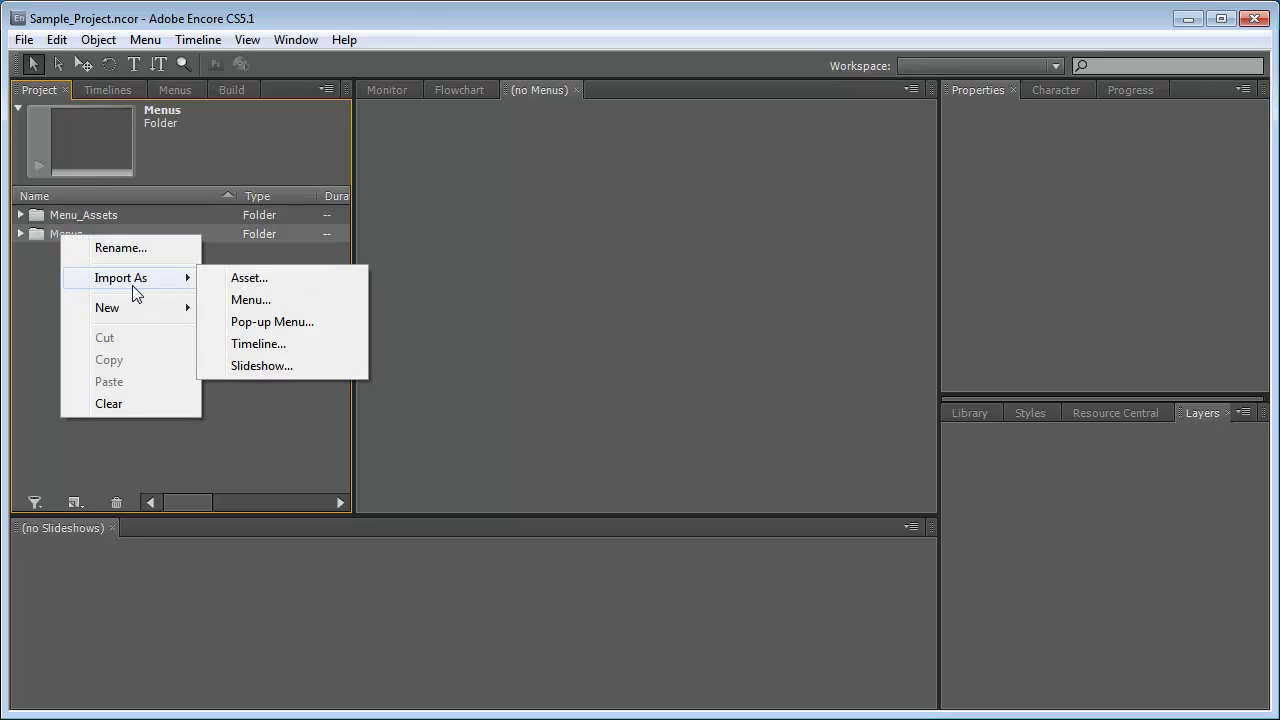
left_click(263, 300)
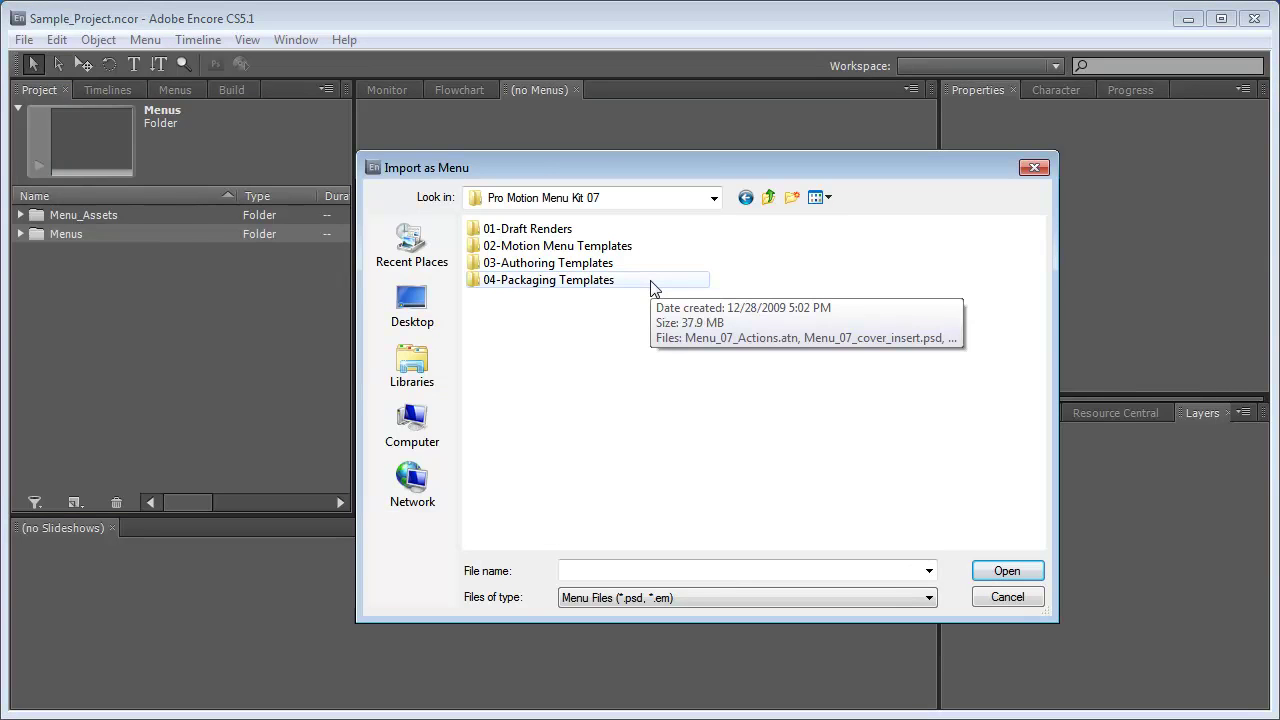
double_click(585, 264)
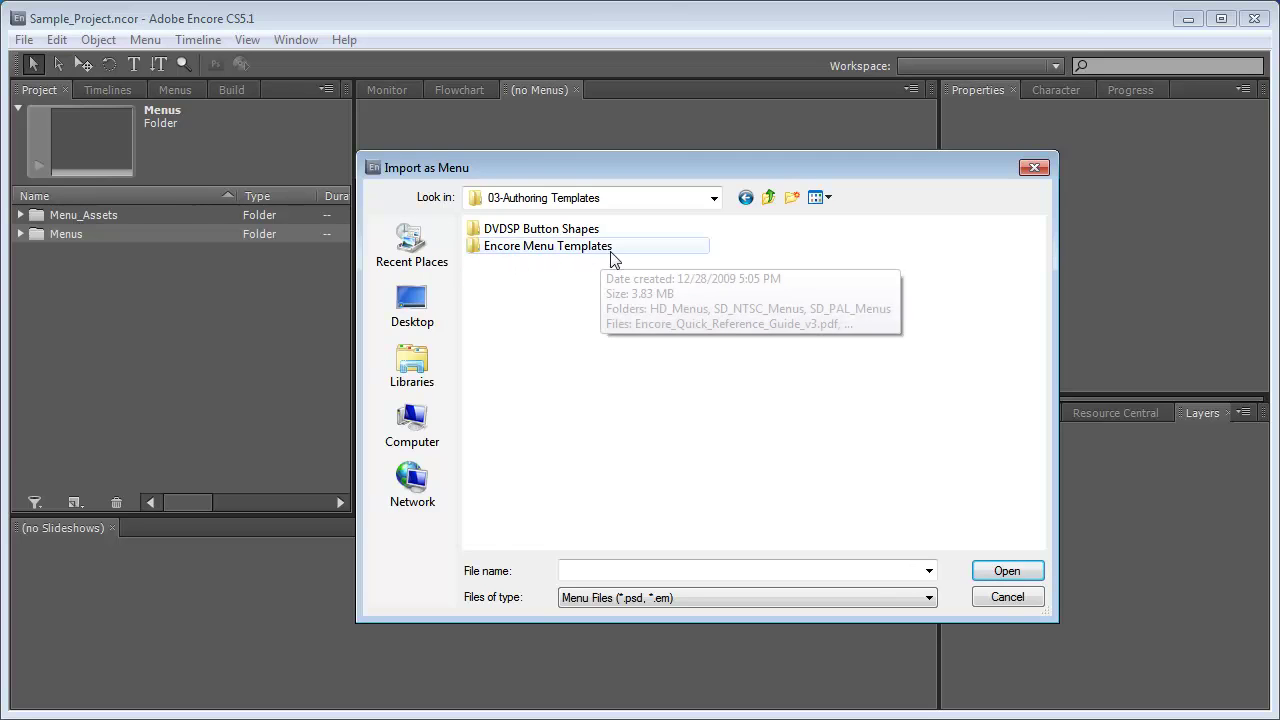
double_click(585, 248)
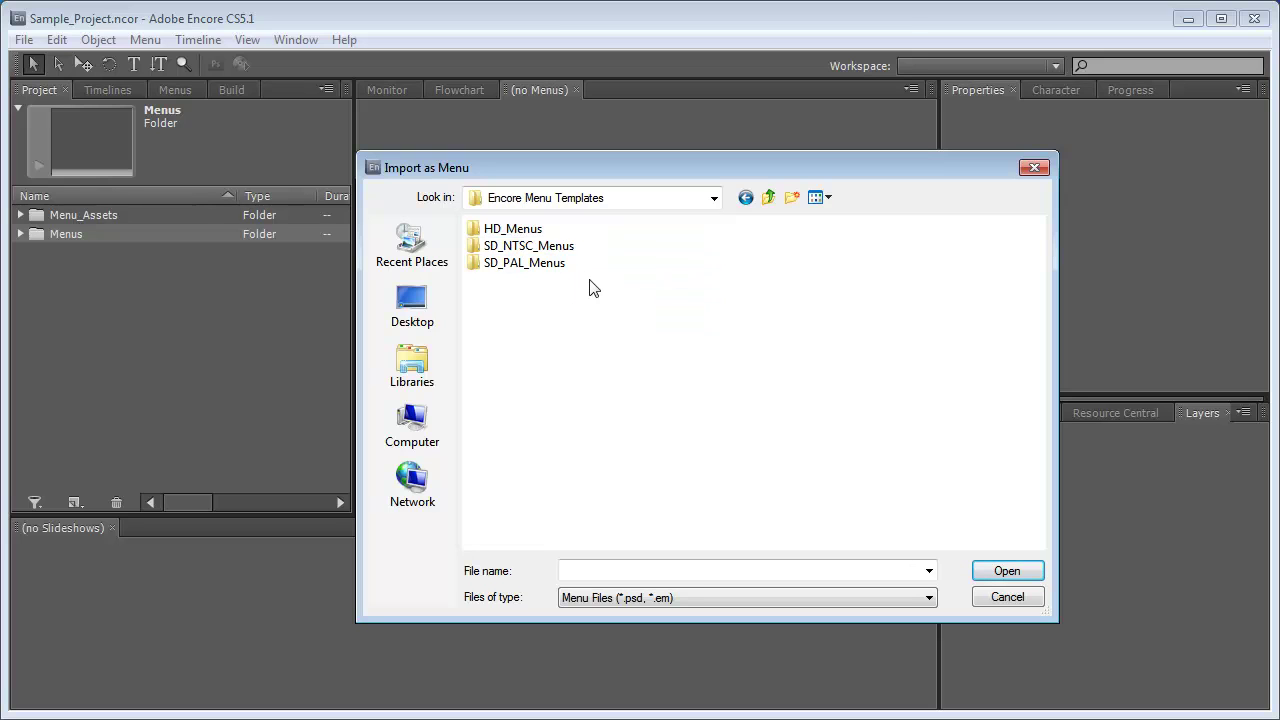
Import the main, pop-up, scene and special menu PSD files from HD_Menus and expand the Menus folder
left_click(557, 268)
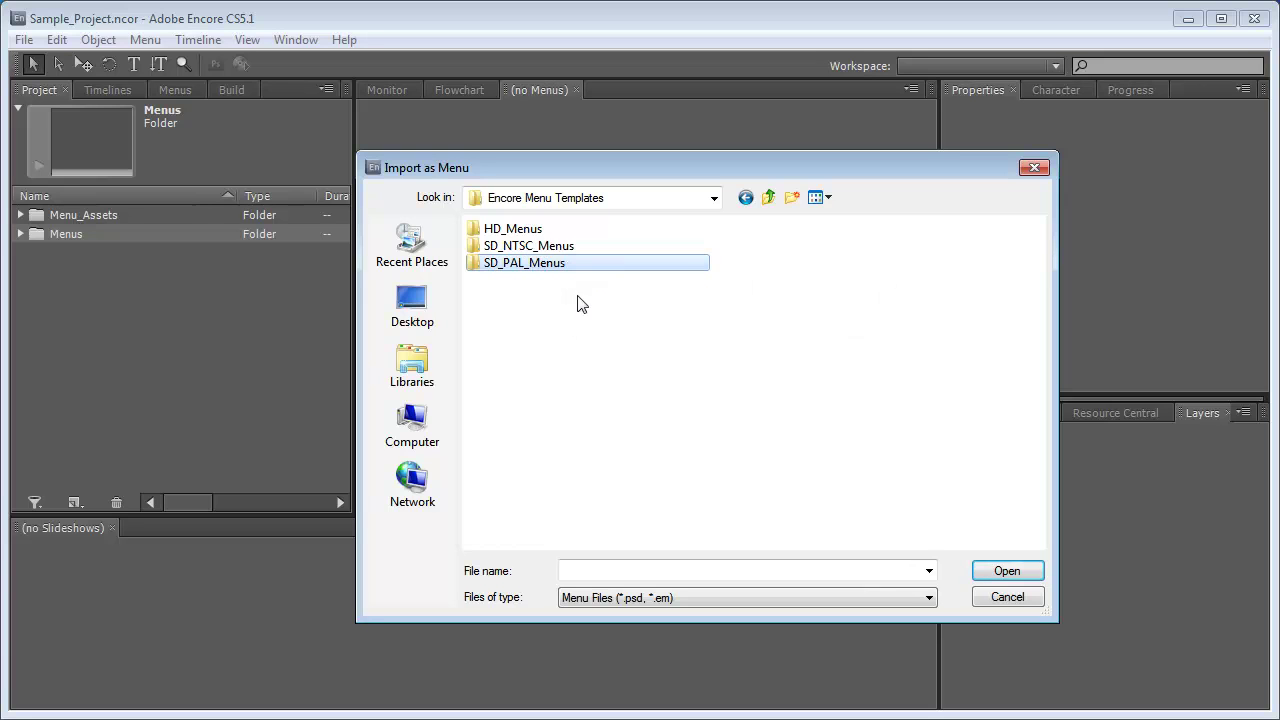
left_click(576, 247)
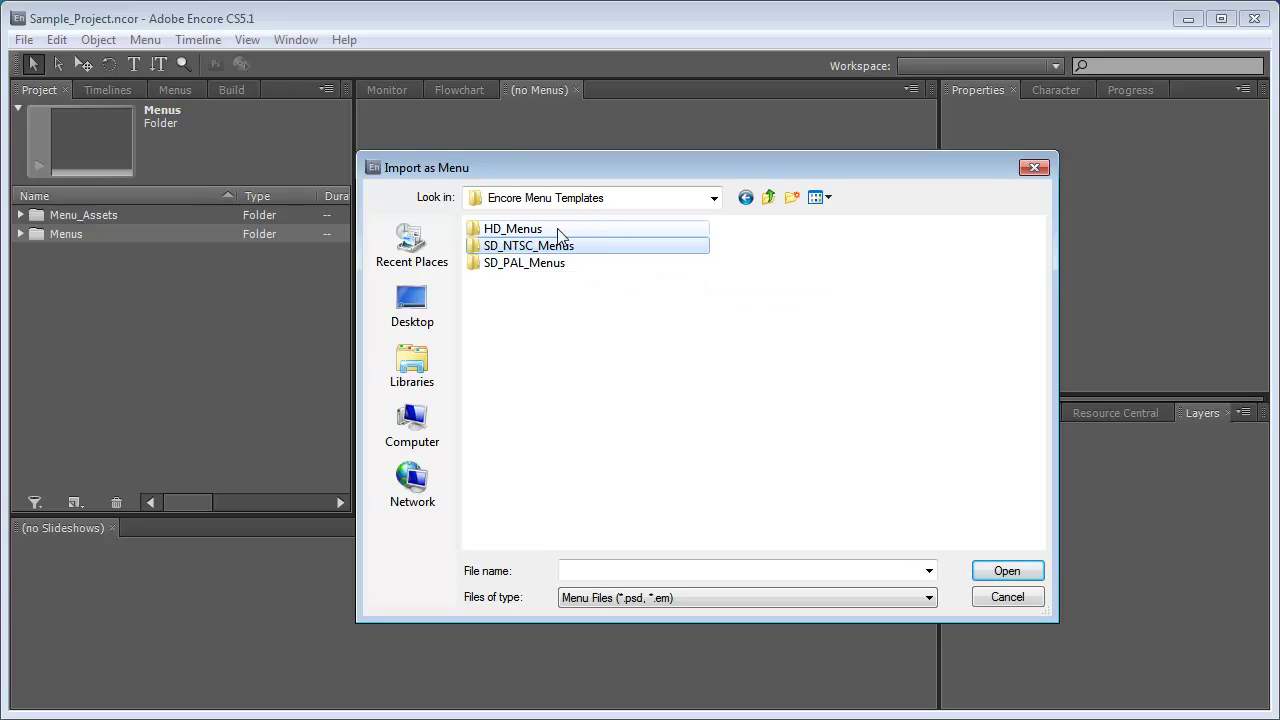
left_click(558, 230)
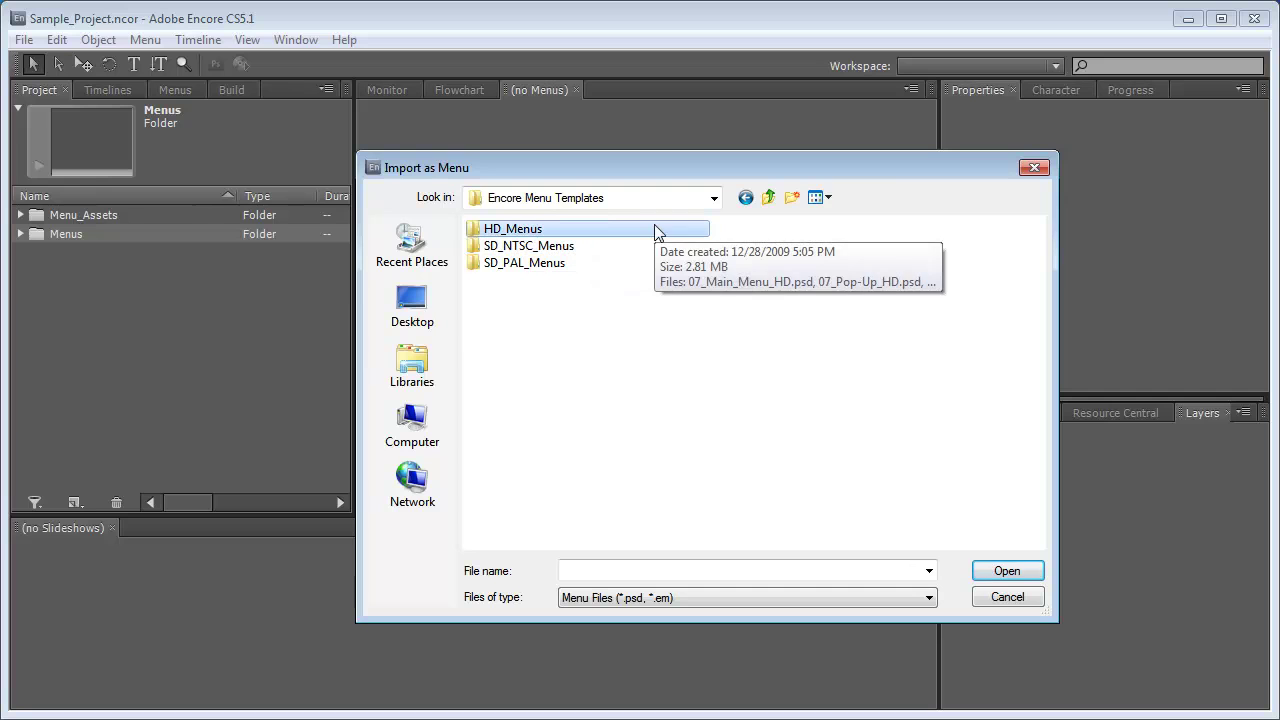
double_click(530, 230)
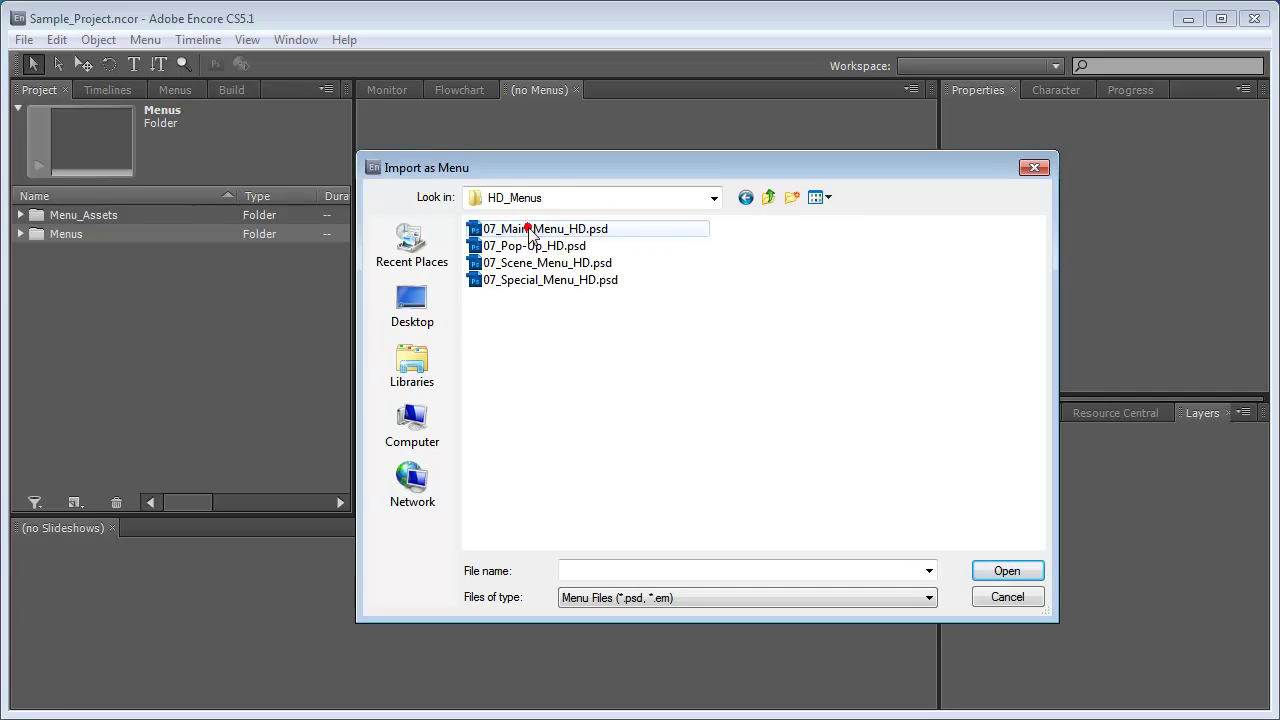
left_click(622, 233)
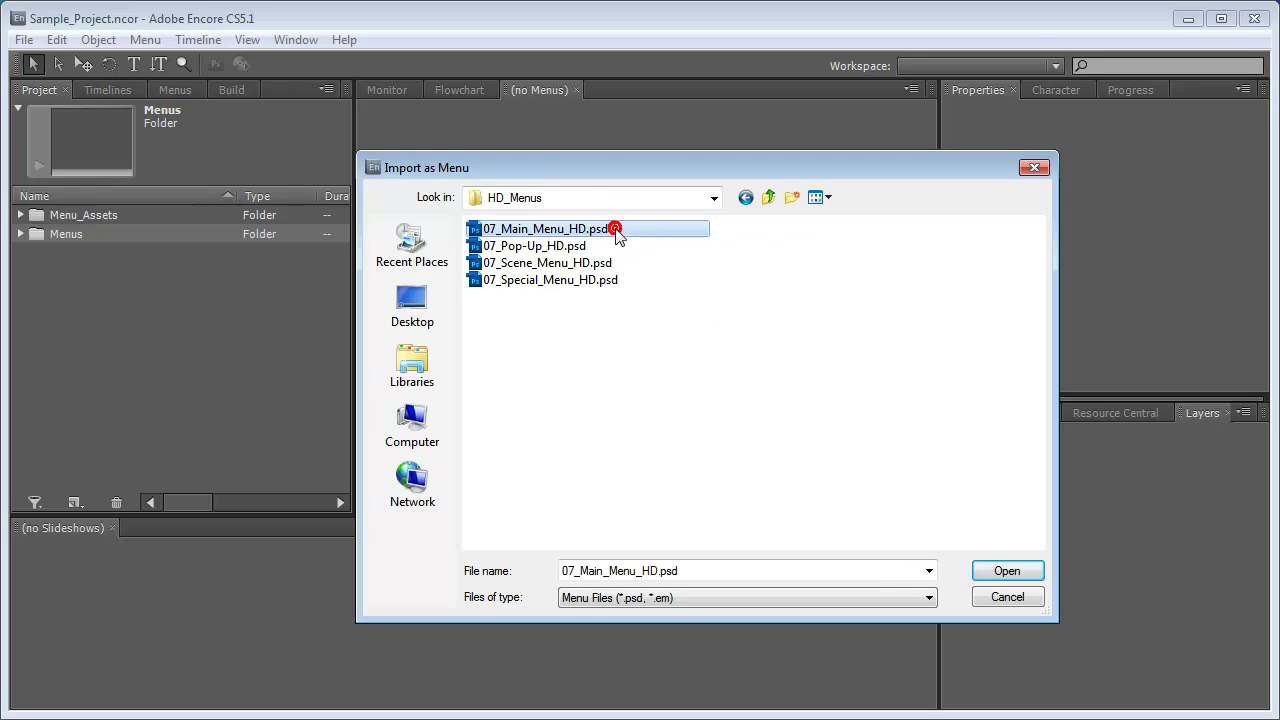
left_click(548, 282, "shift")
left_click(1020, 577)
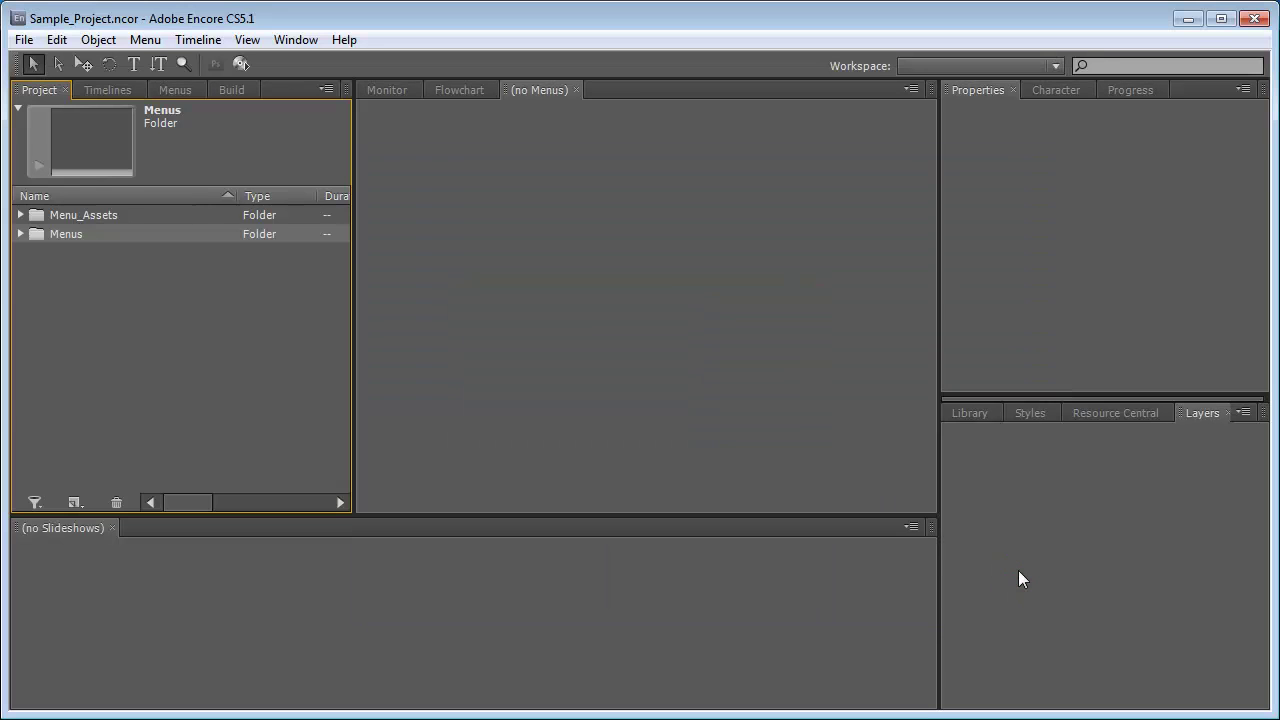
left_click(21, 234)
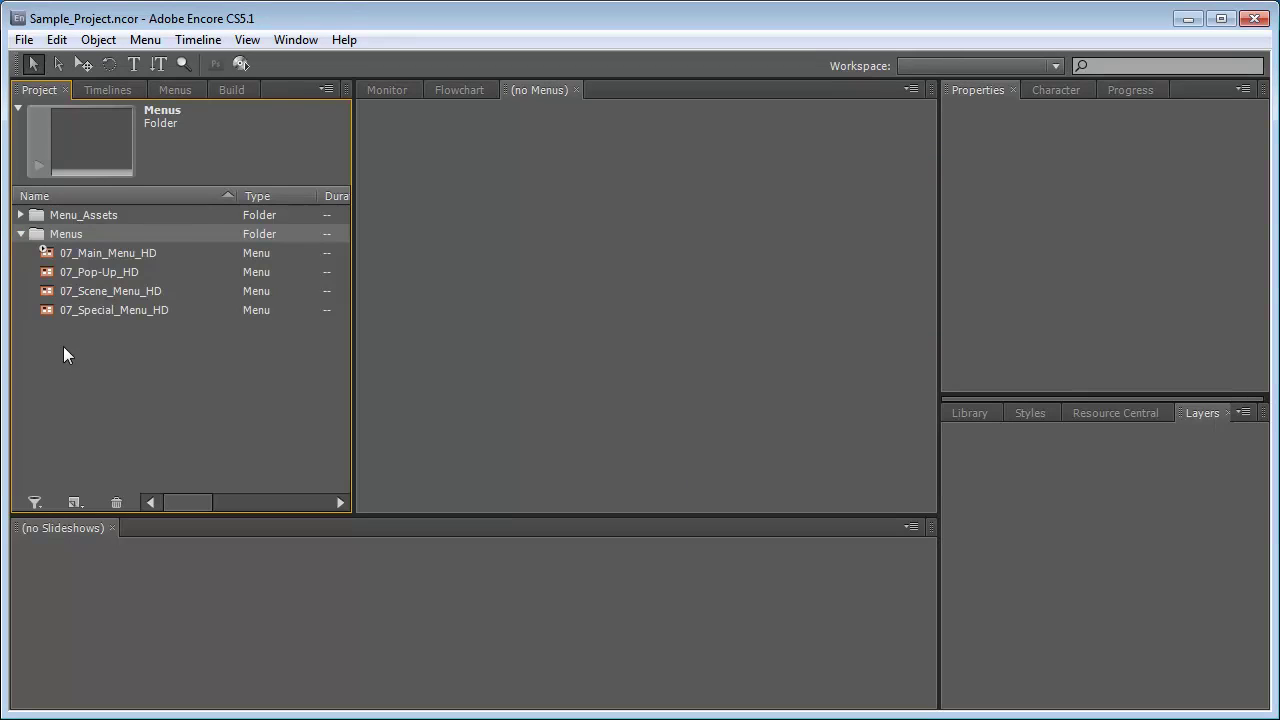
Examine the First Play option of 07_Main_Menu_HD, the disc properties and the properties of 07_Pop-Up_HD
left_click(121, 254)
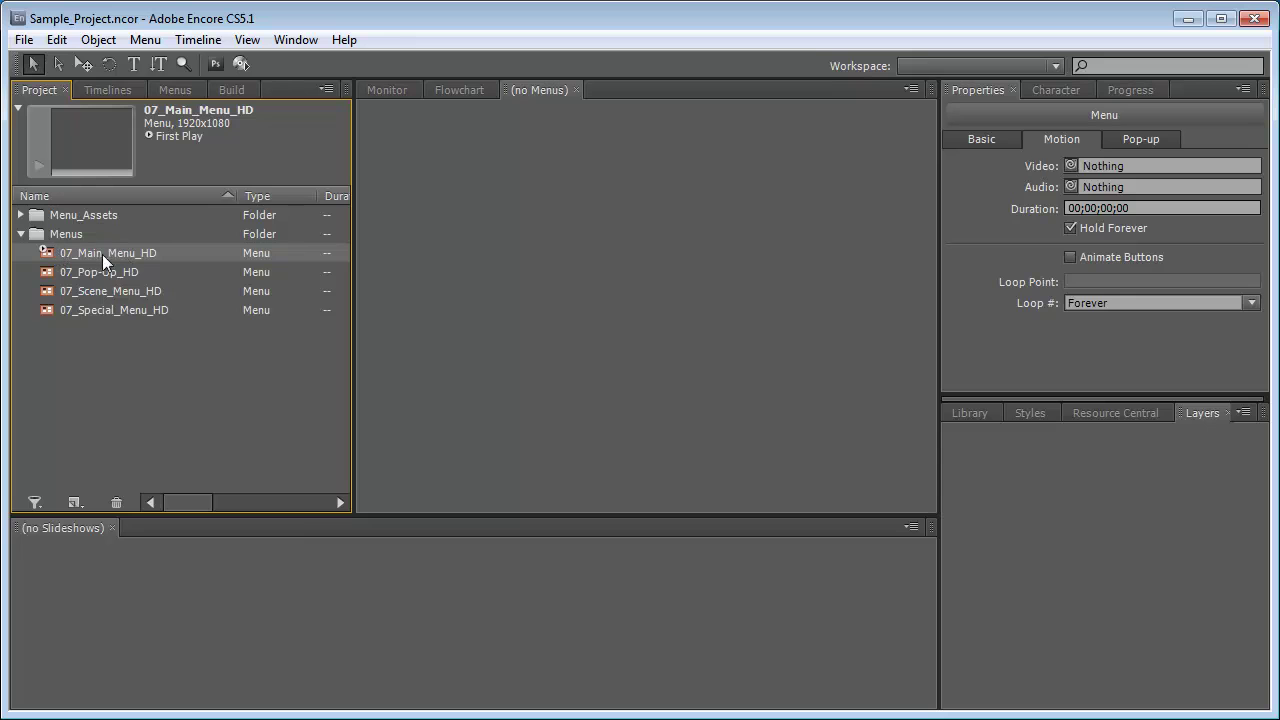
right_click(89, 253)
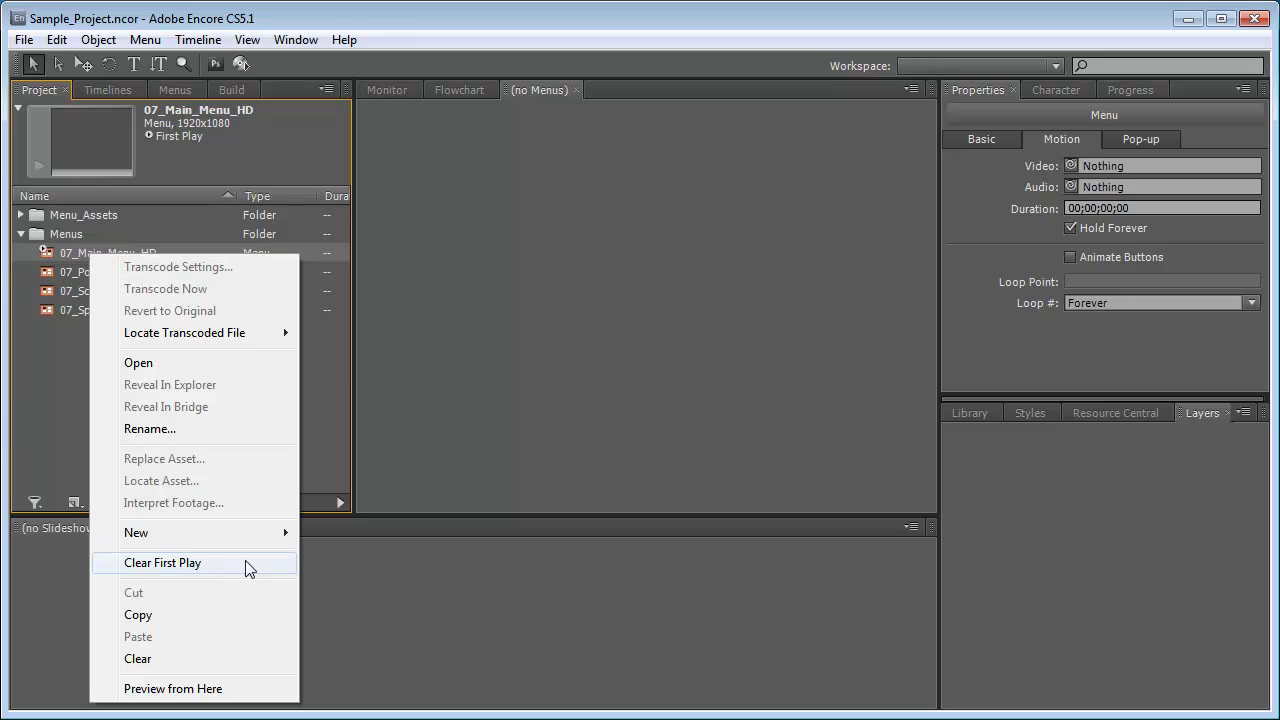
left_click(334, 366)
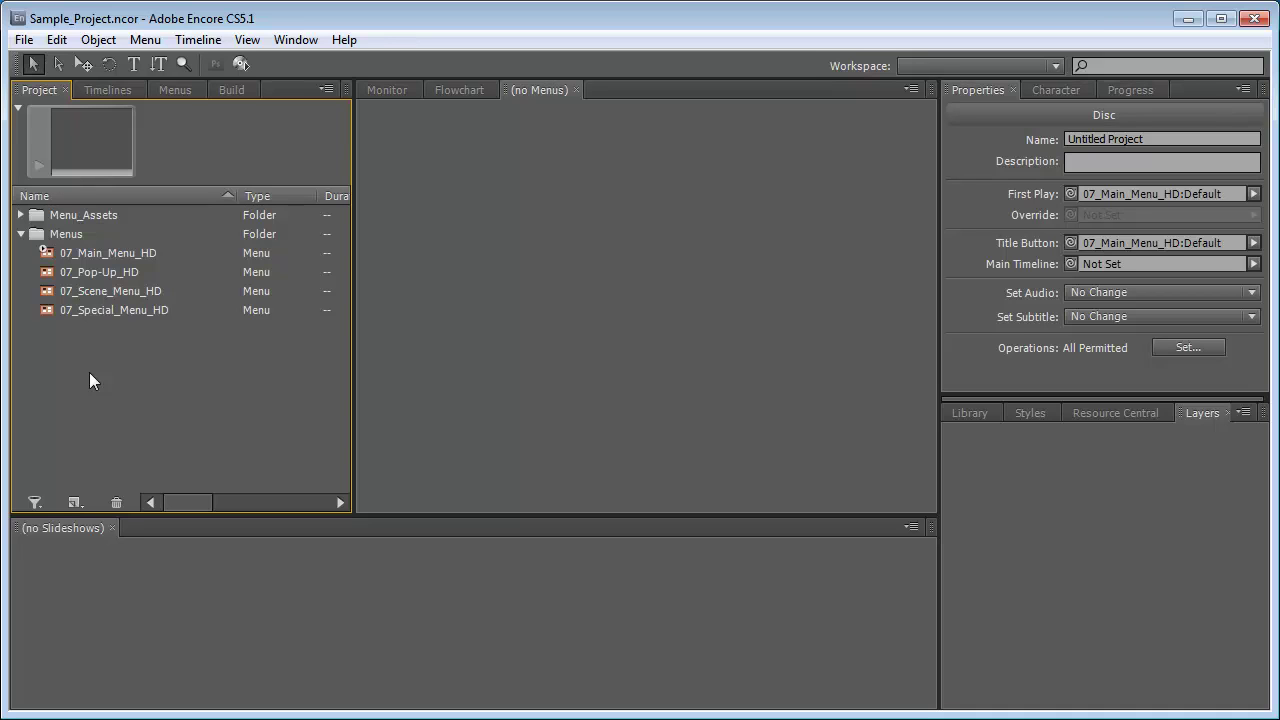
left_click(89, 274)
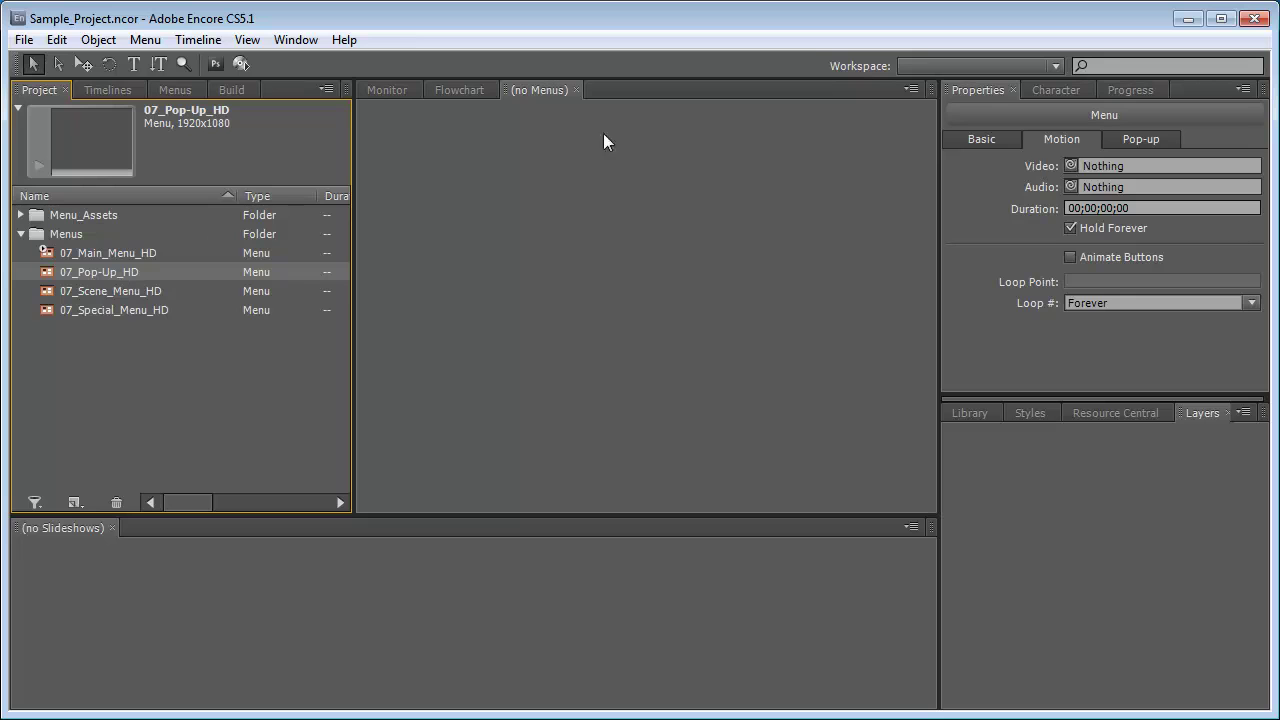
Set 07_Pop-Up_HD as a Blu-ray pop-up menu
left_click(1140, 140)
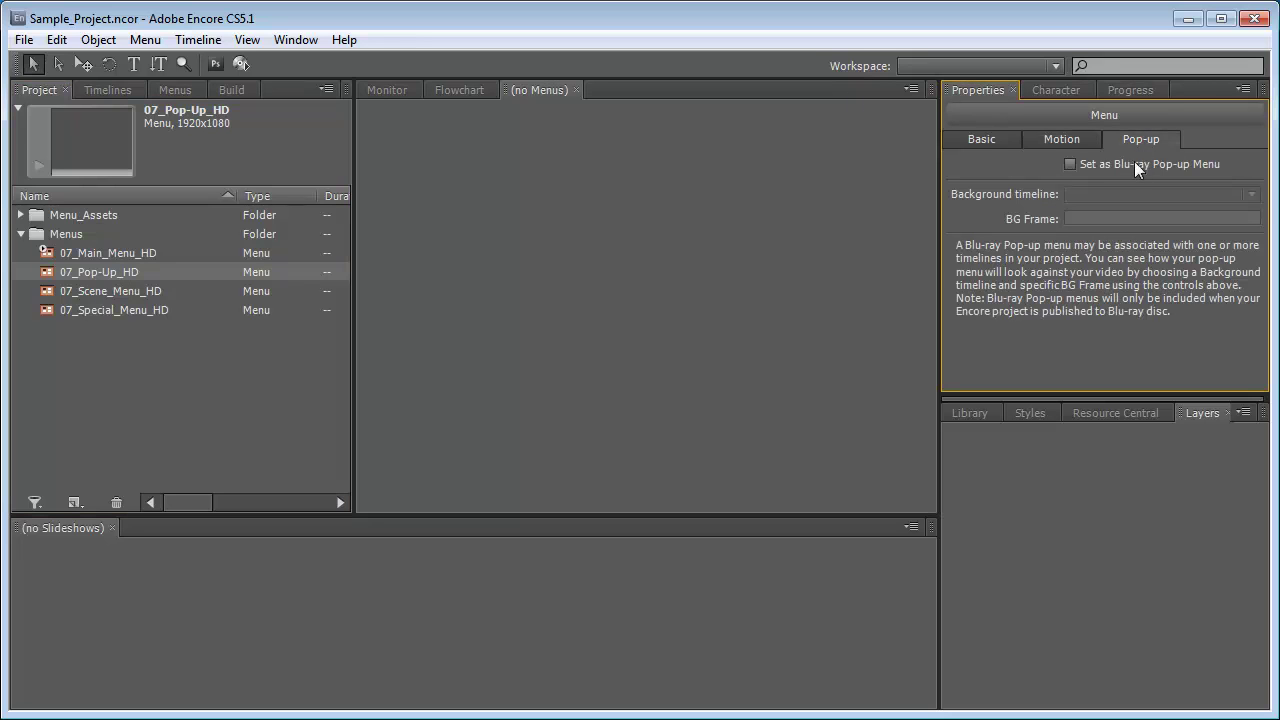
left_click(1070, 163)
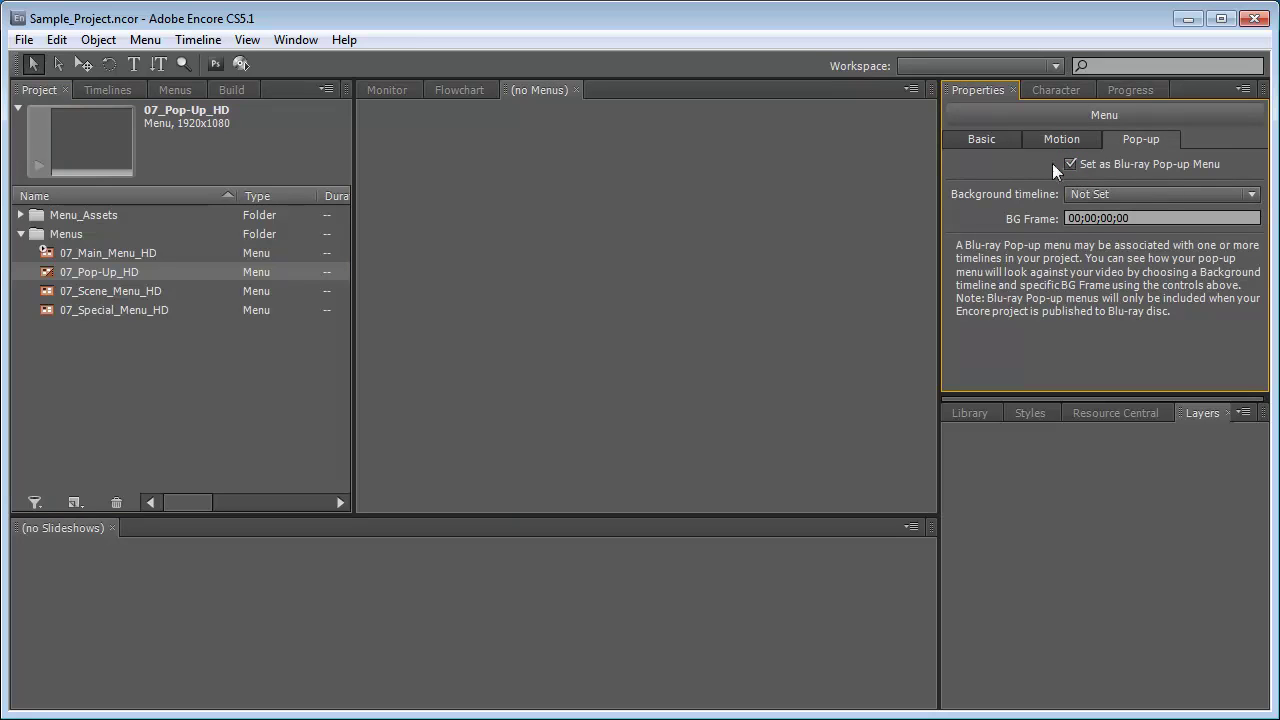
left_click(130, 373)
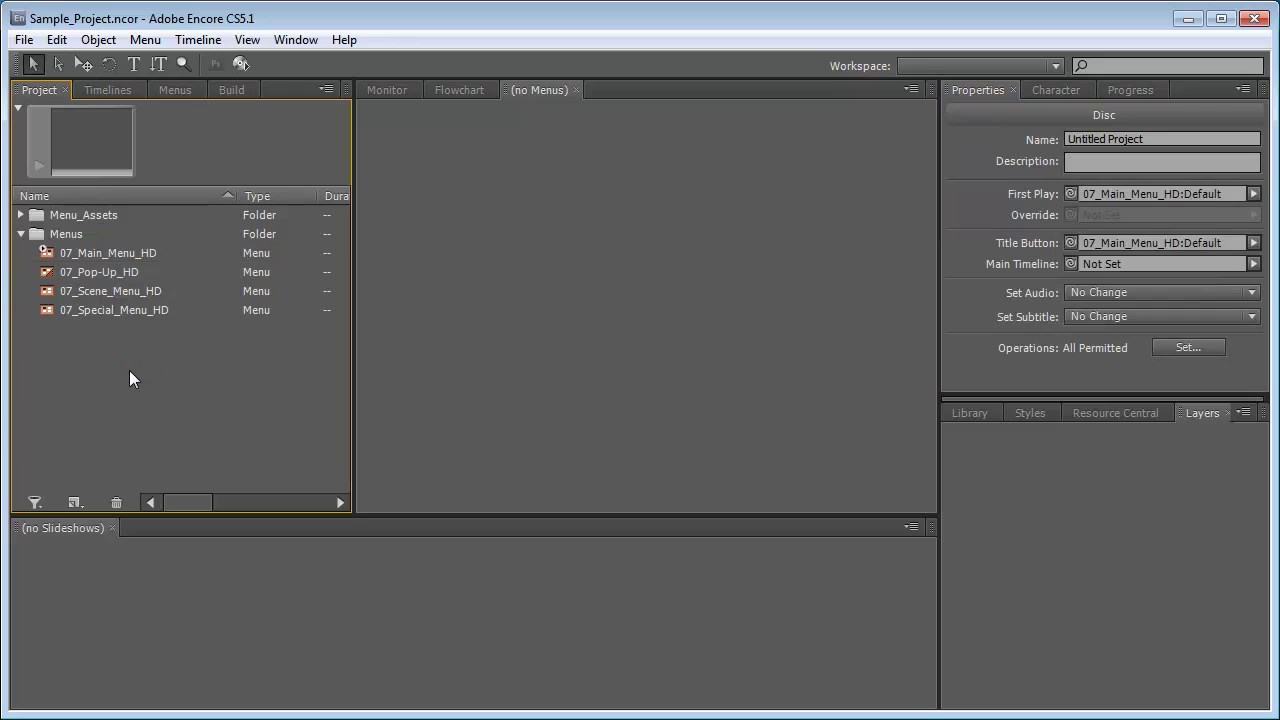
Import 07_Scene_Menu_HD.psd a second time as a menu into the Menus folder and close its preview
left_click(134, 292)
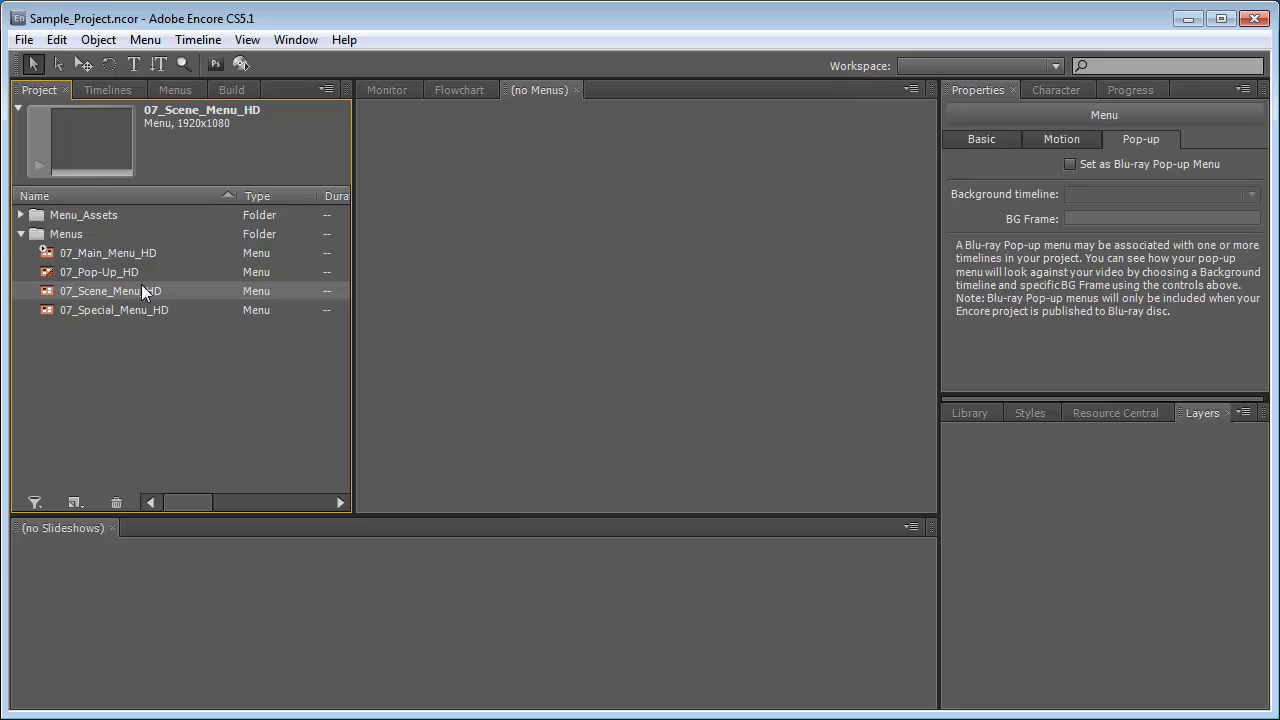
left_click(59, 240)
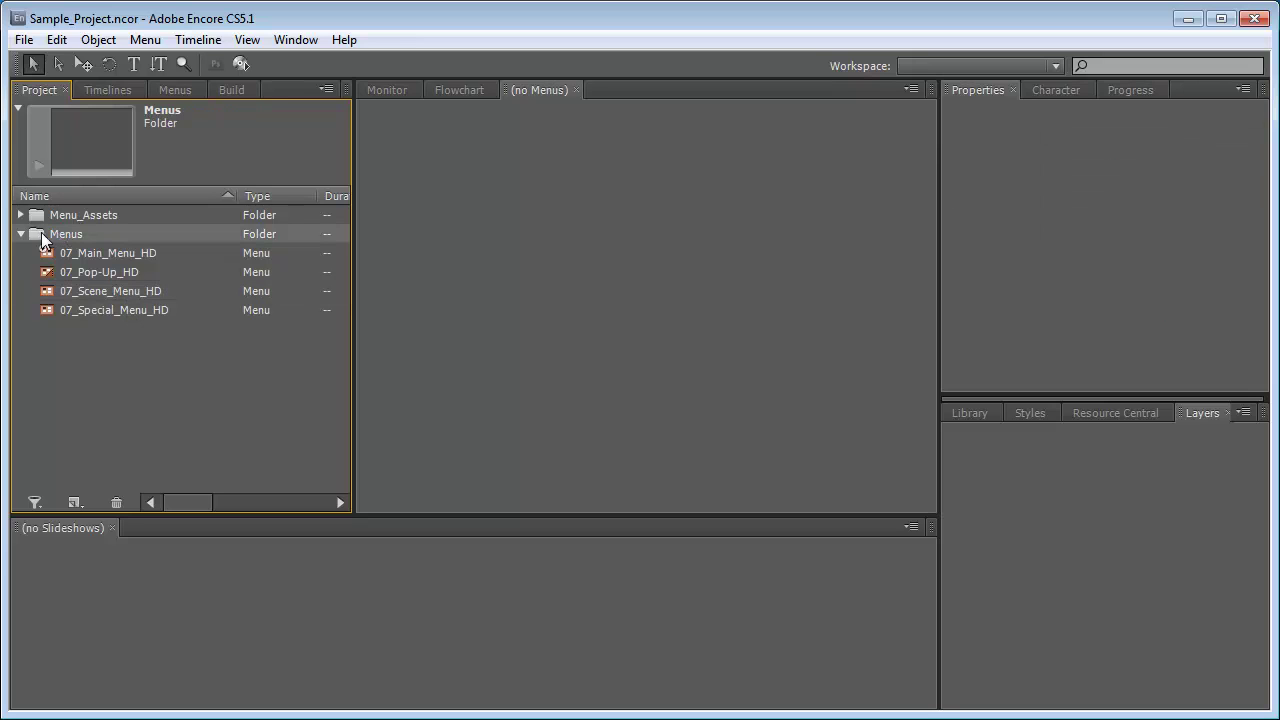
right_click(41, 235)
mouse_move(140, 280)
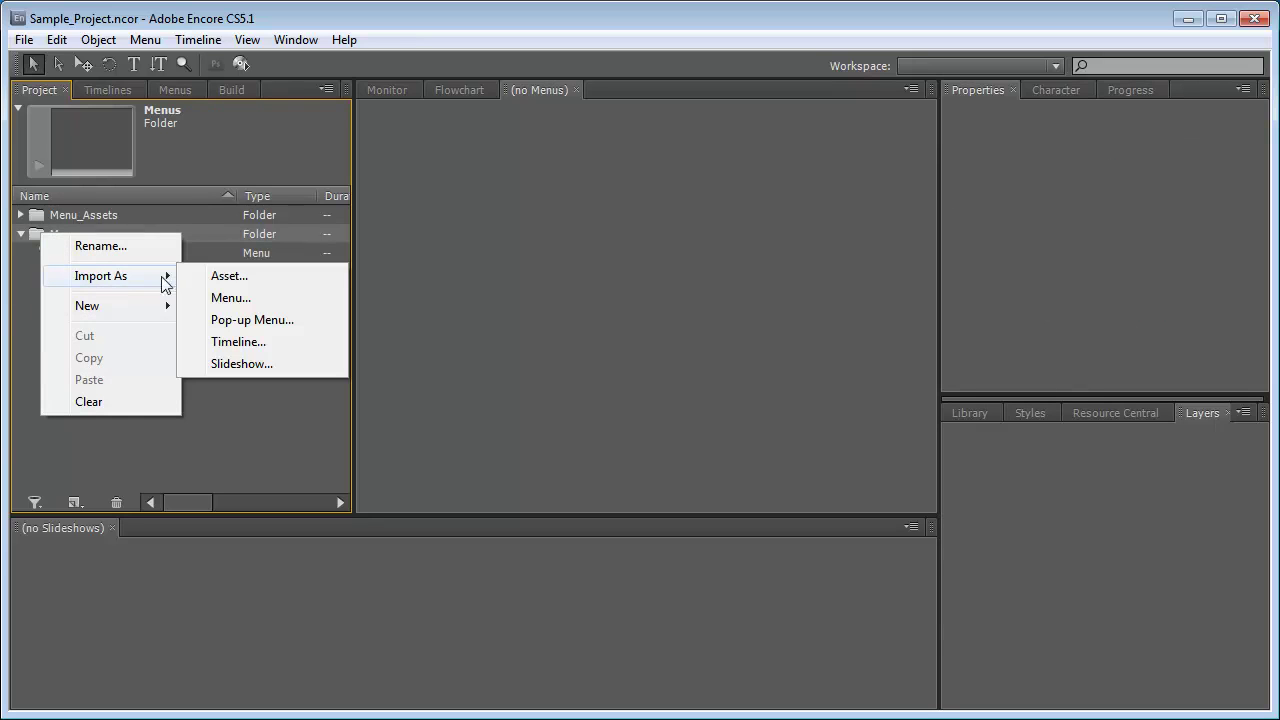
left_click(245, 299)
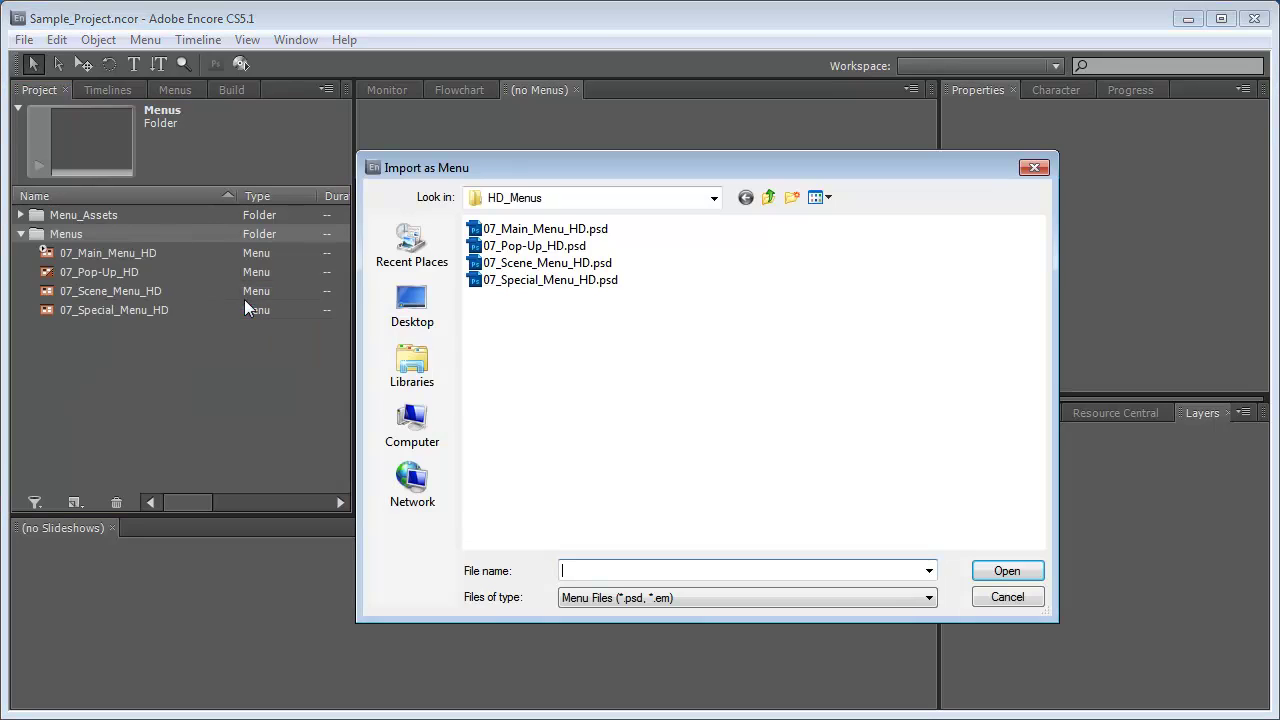
left_click(530, 263)
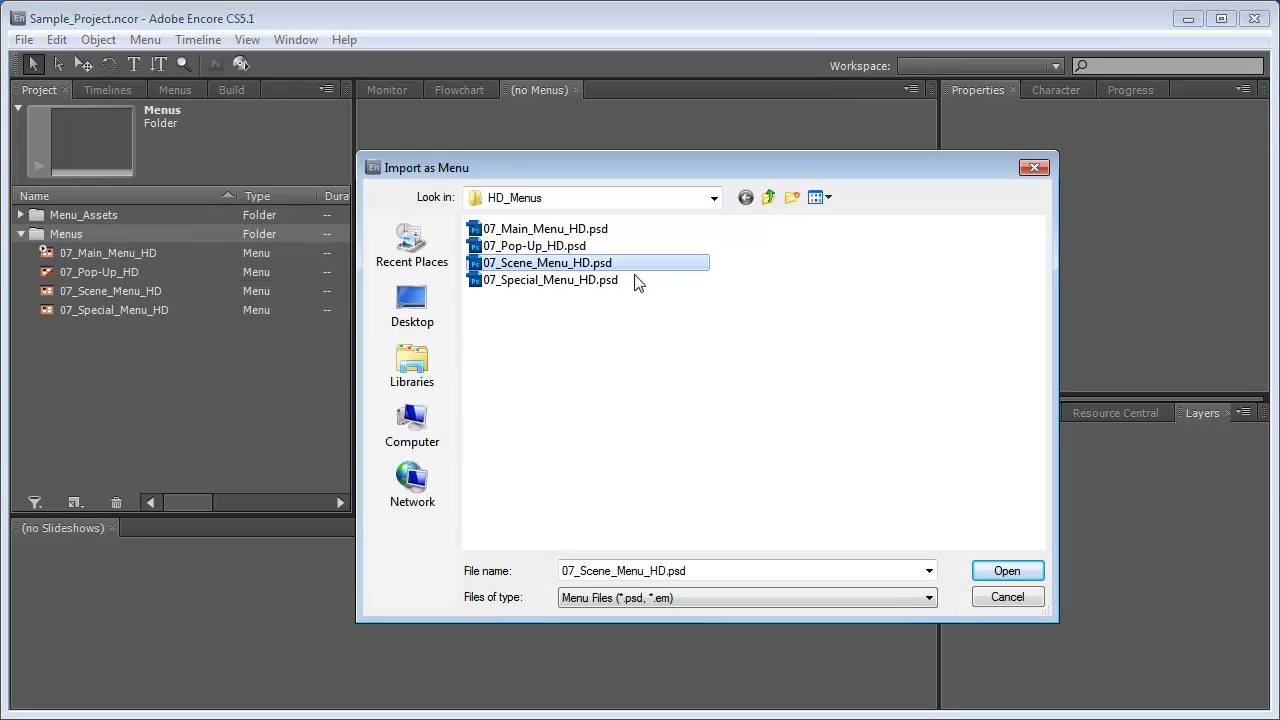
left_click(1006, 571)
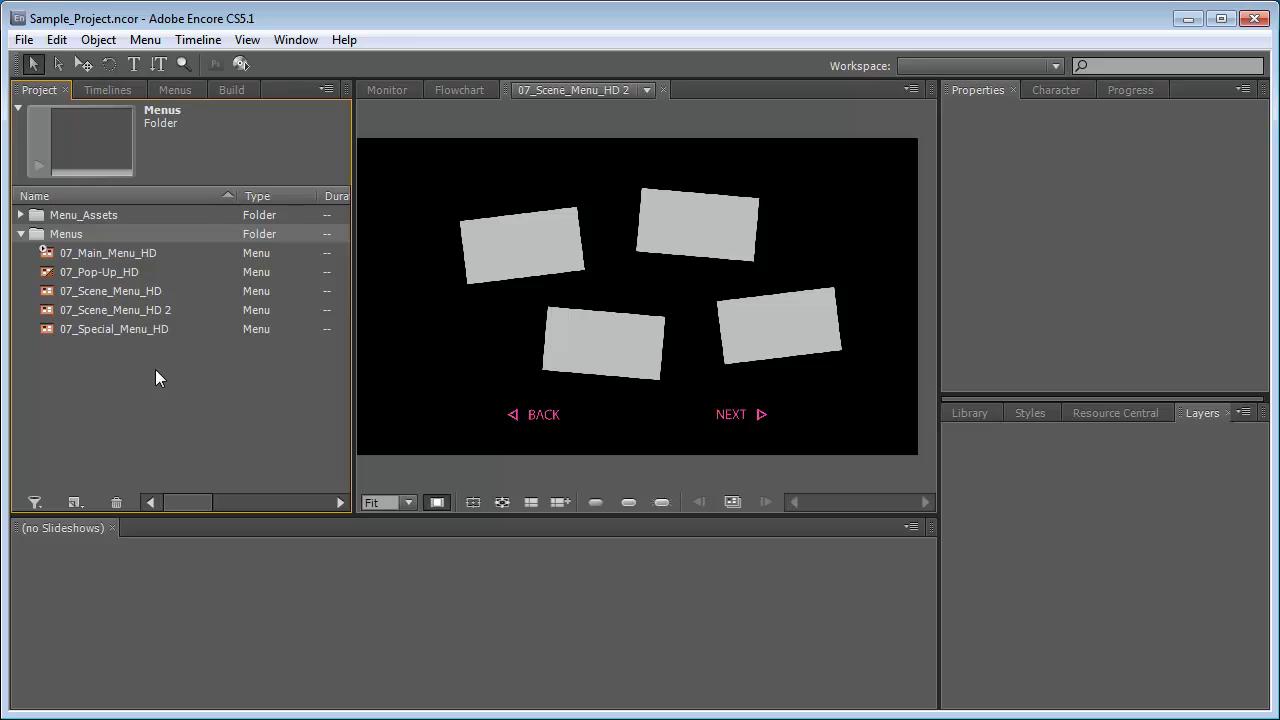
left_click(647, 90)
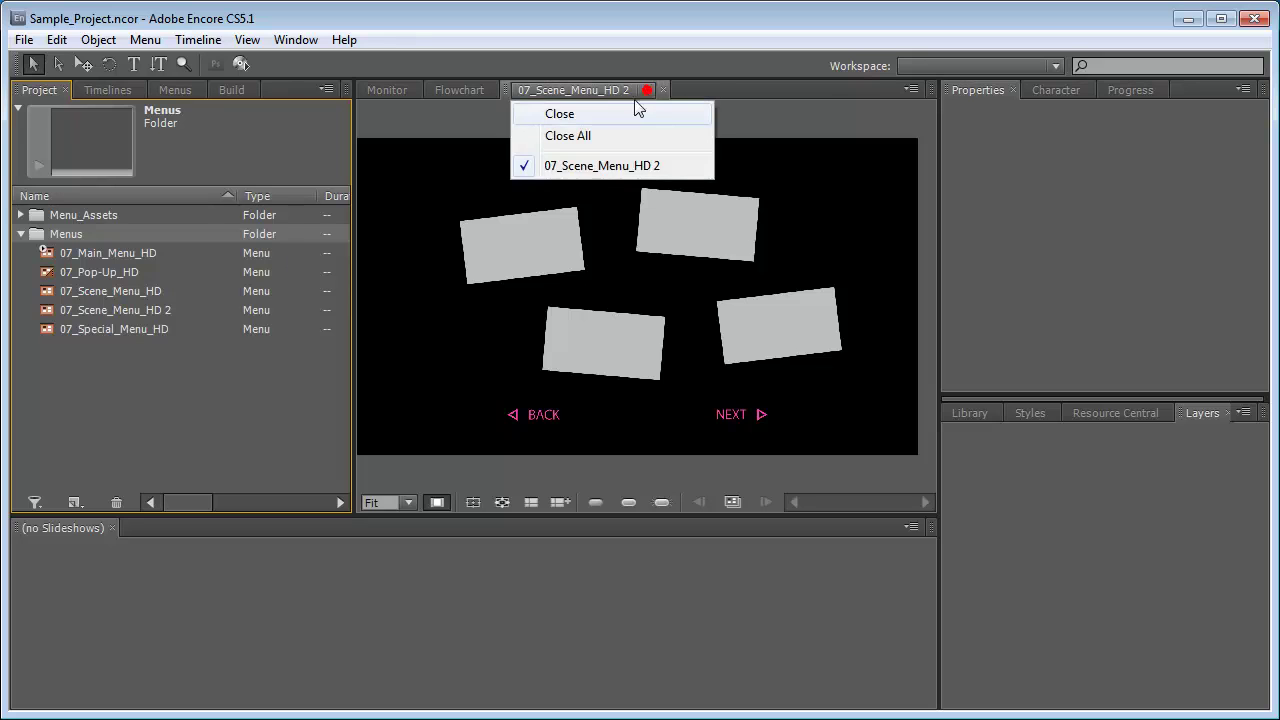
left_click(613, 114)
Create a new project folder named Videos outside the Menus folder
left_click(69, 361)
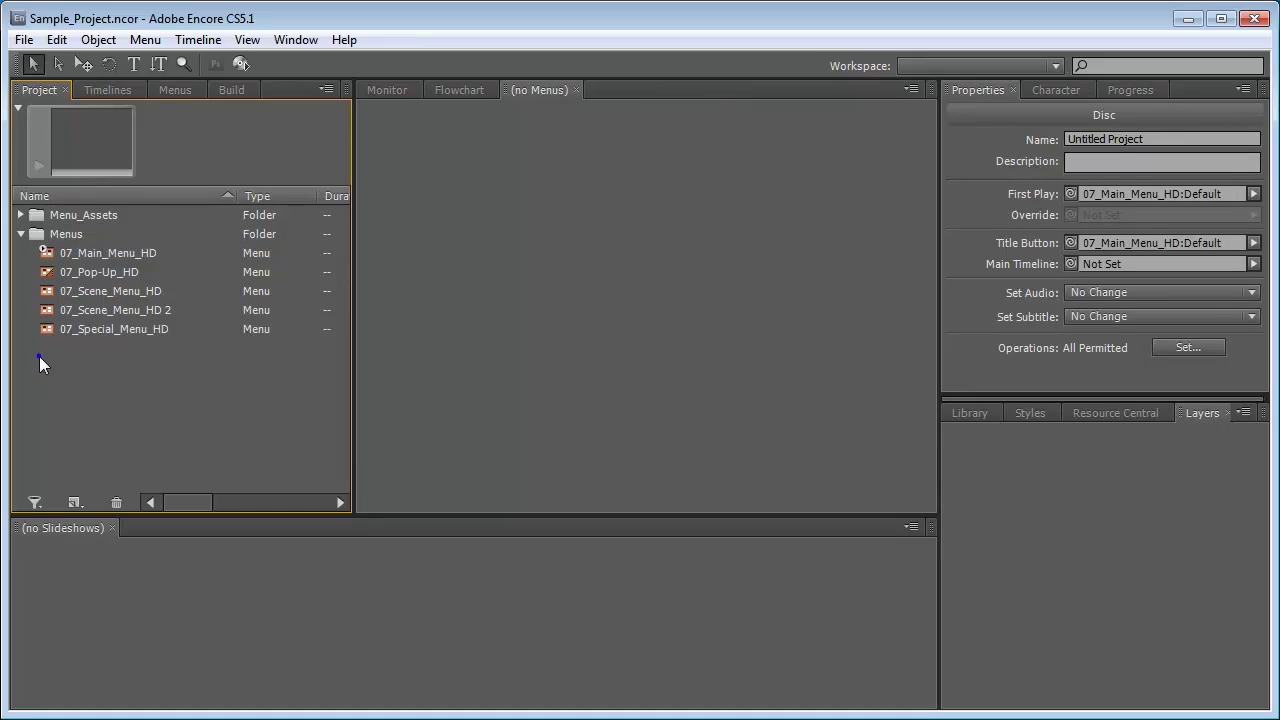
right_click(39, 356)
mouse_move(100, 404)
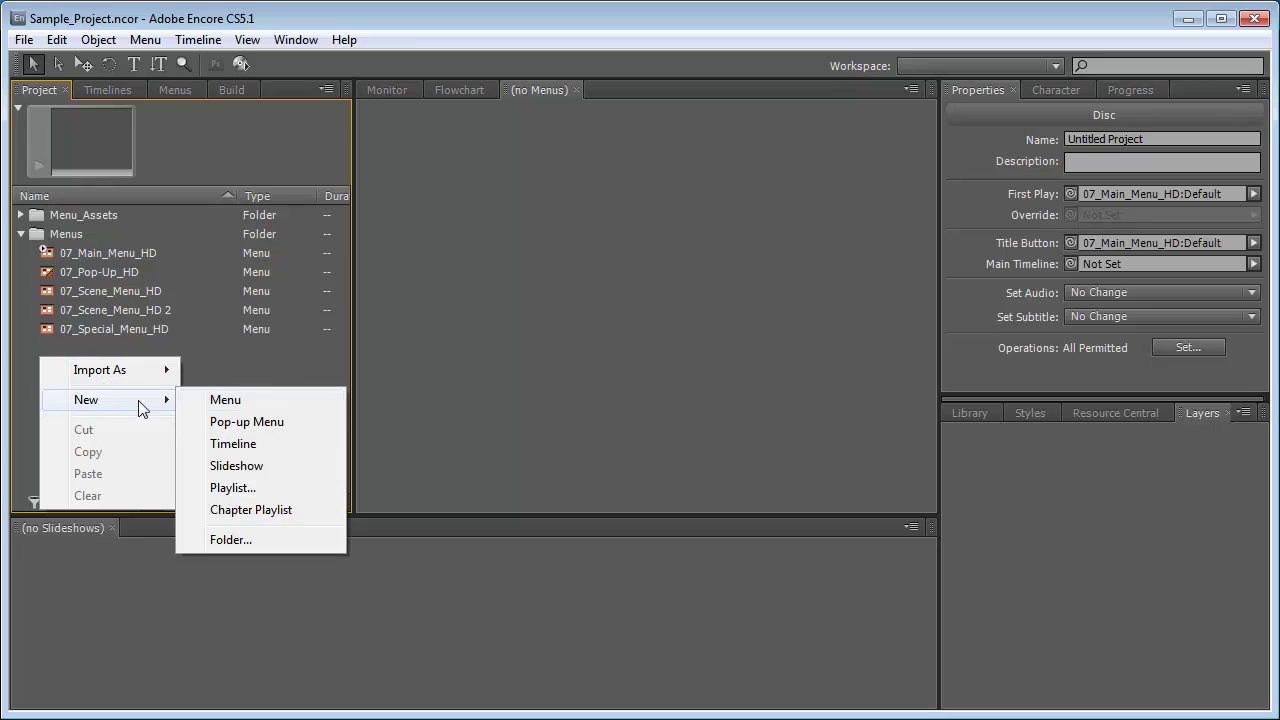
left_click(240, 538)
type("Videos")
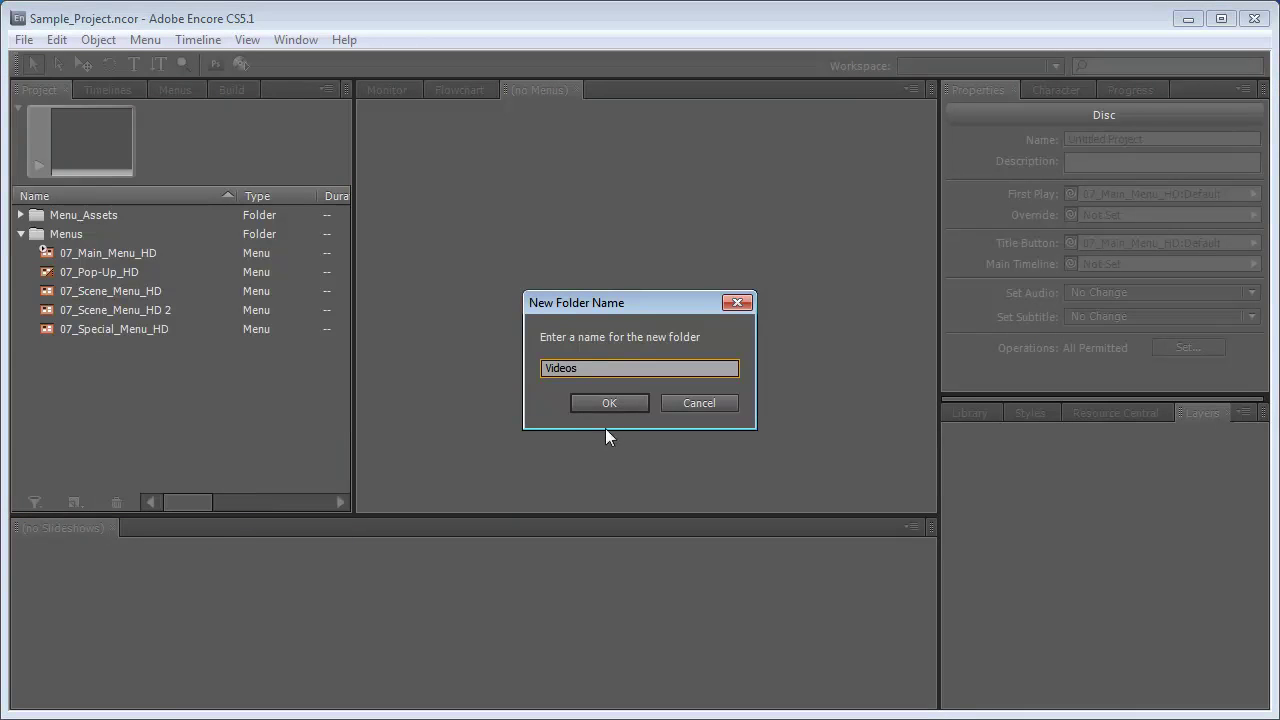
left_click(622, 403)
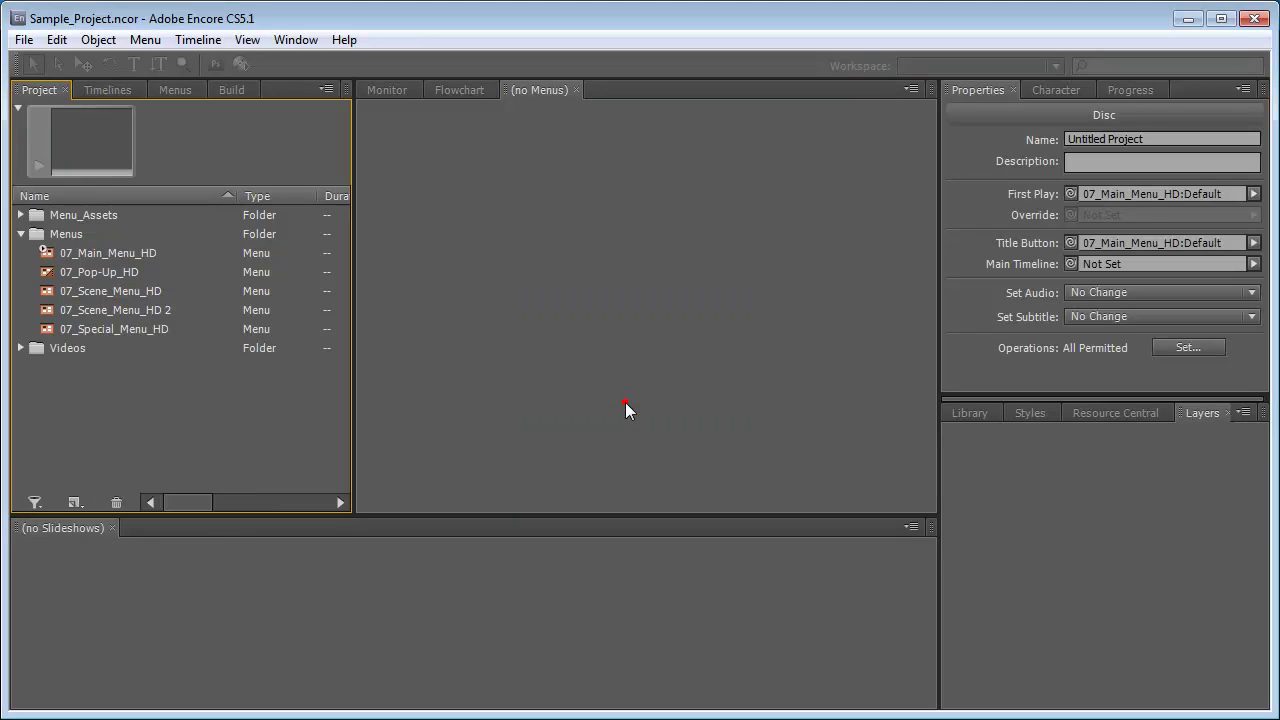
Start an asset import into the Videos project folder and browse to the Videos folder inside Sample Project
left_click(38, 352)
right_click(36, 351)
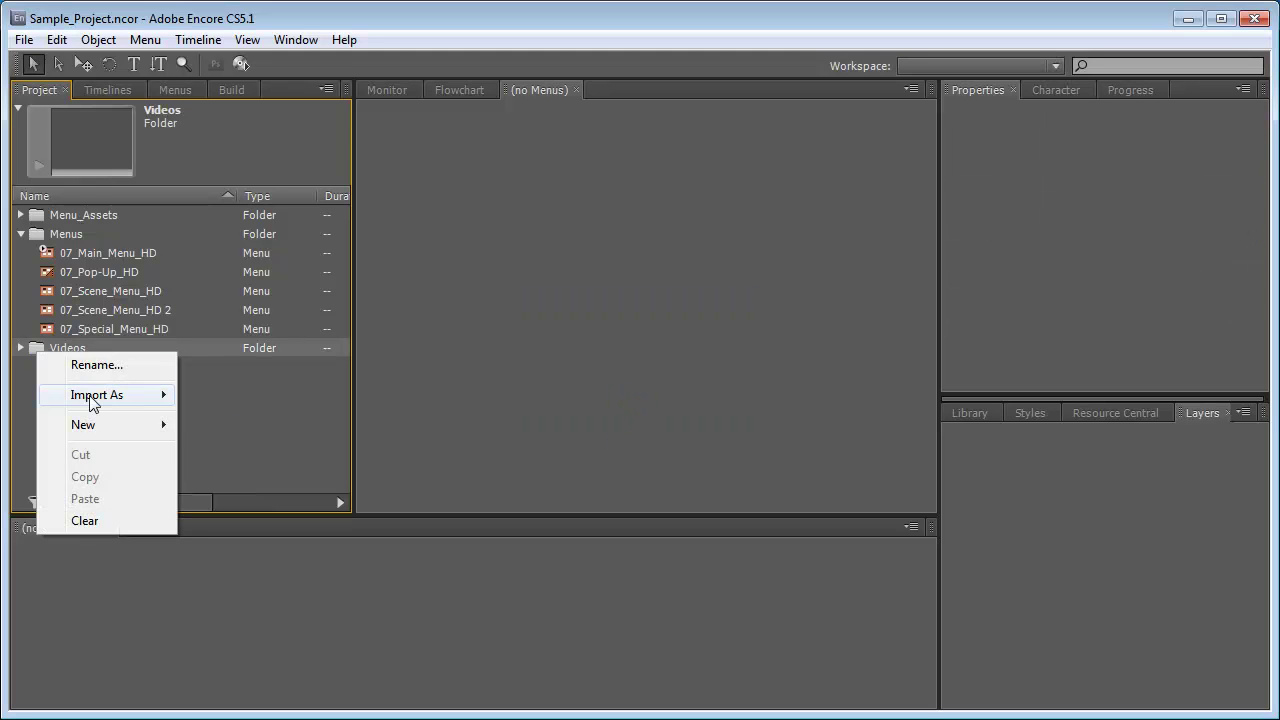
mouse_move(91, 402)
left_click(249, 397)
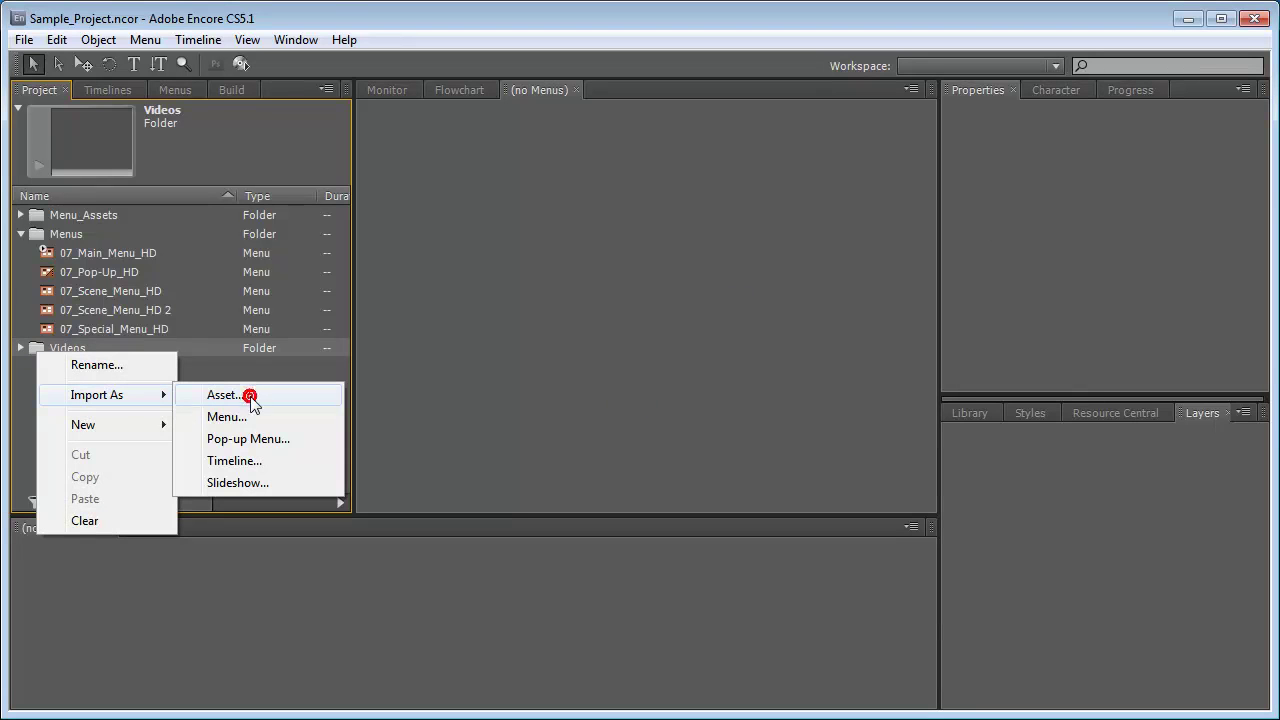
left_click(765, 197)
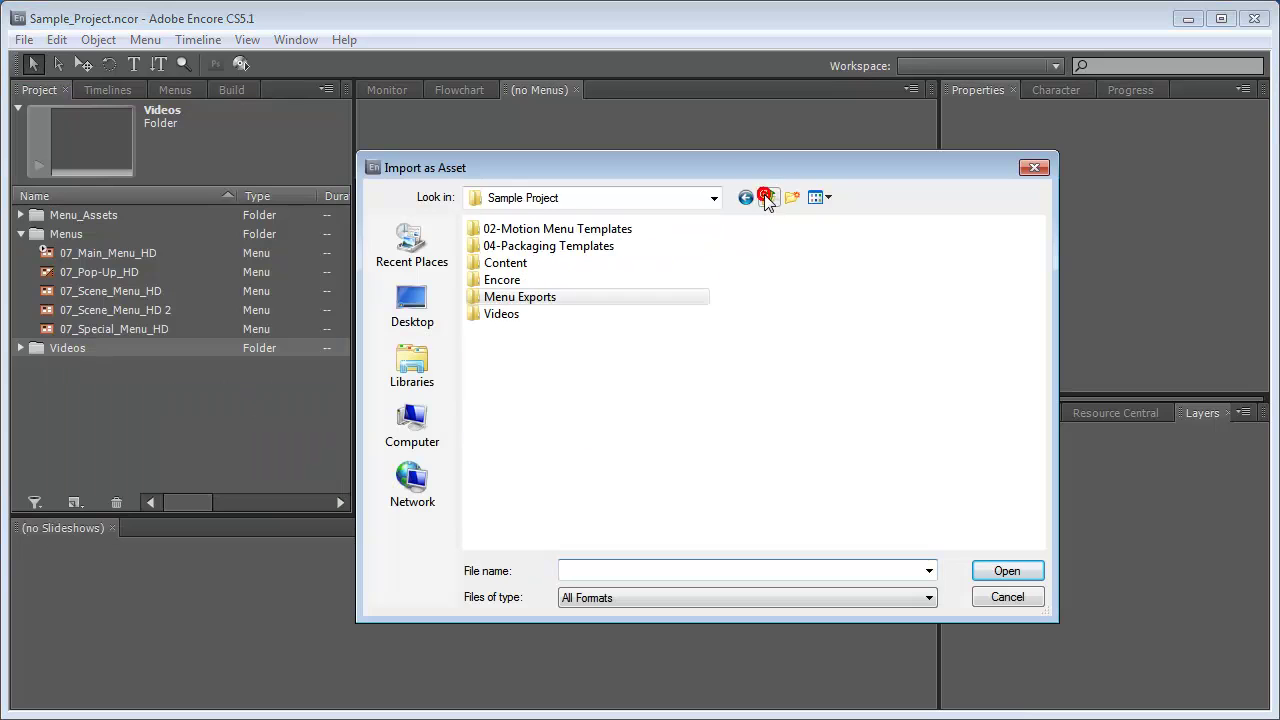
double_click(500, 313)
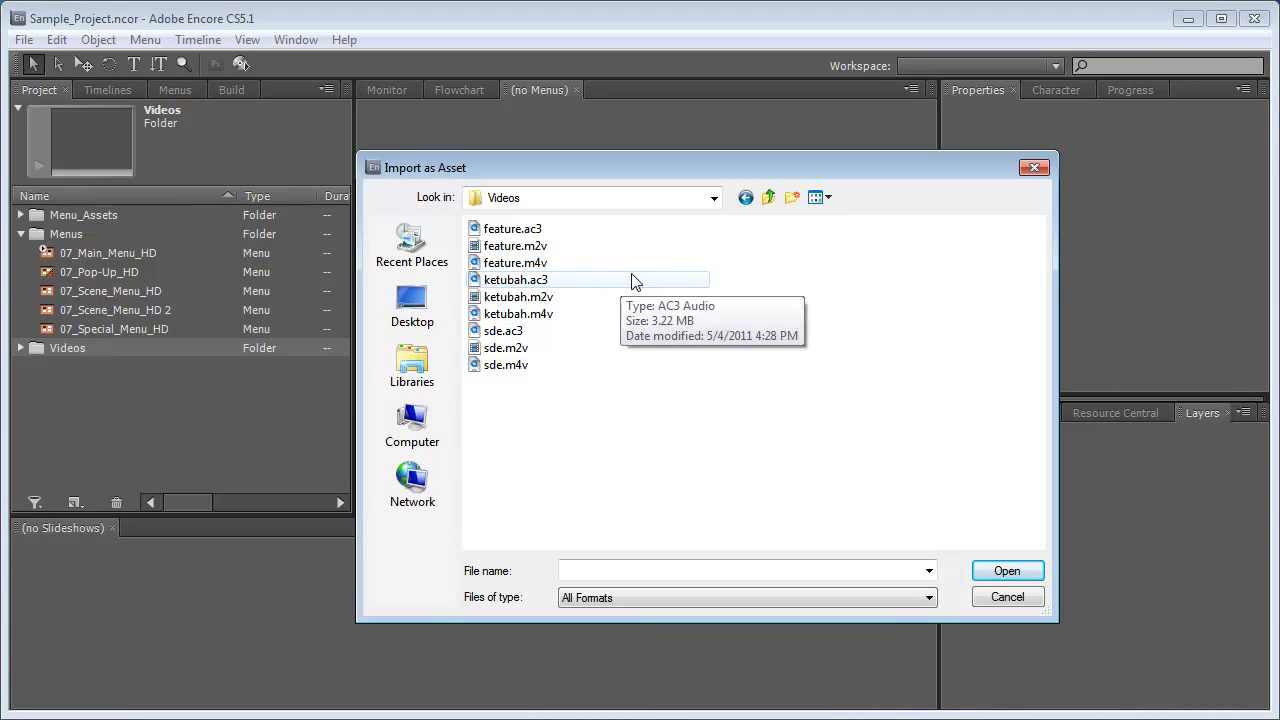
Import the .ac3 audio and .m4v video files of feature, ketubah and sde, and expand the Videos project folder
left_click(596, 232)
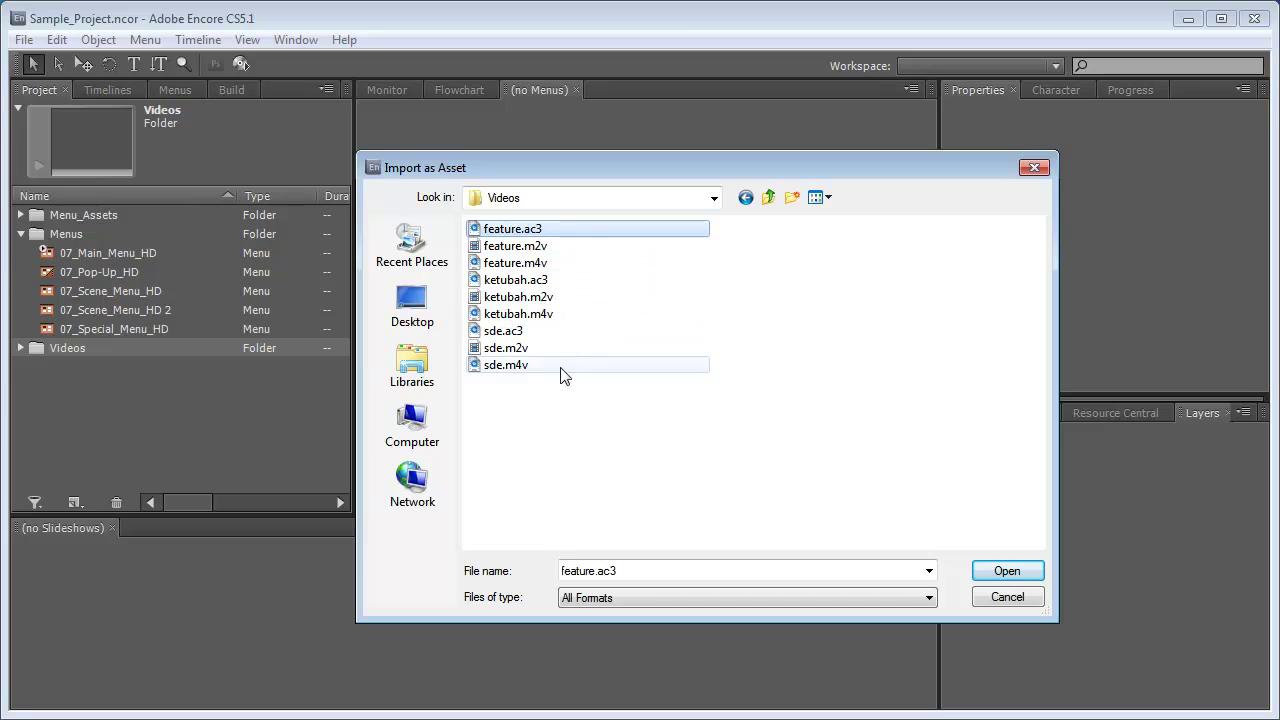
left_click(565, 230)
left_click(586, 234)
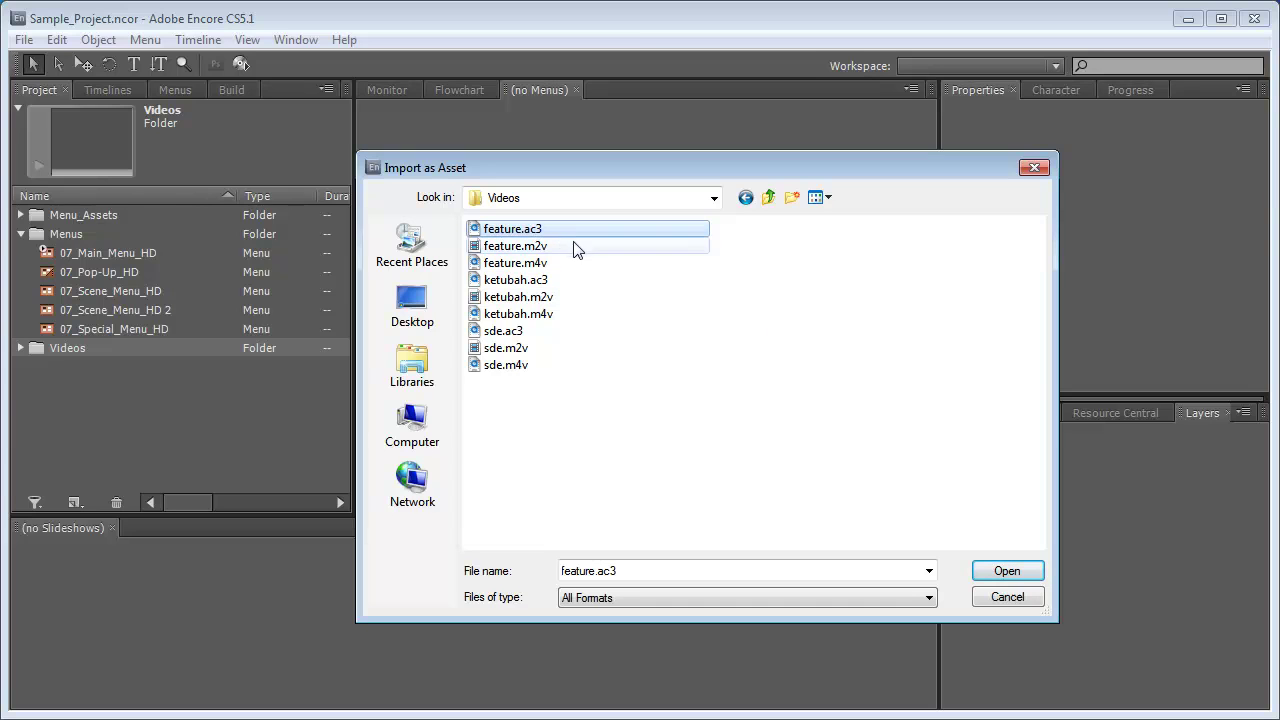
left_click(570, 247)
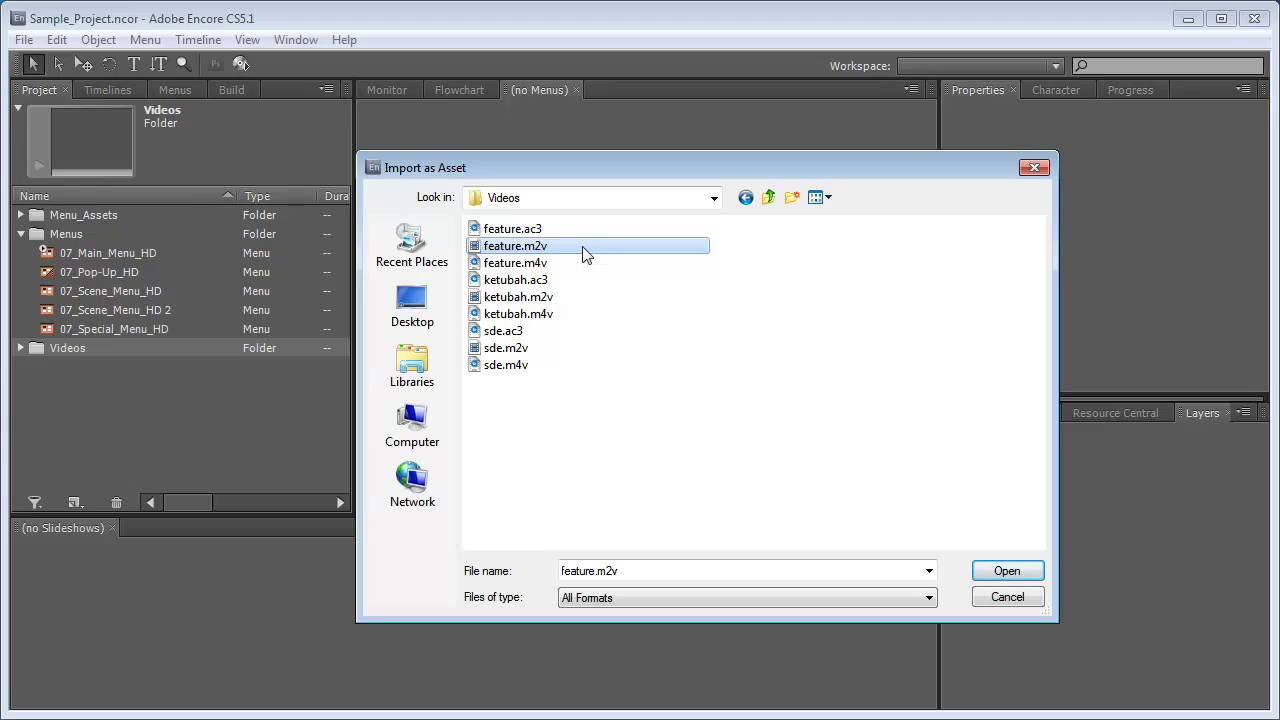
left_click(575, 266)
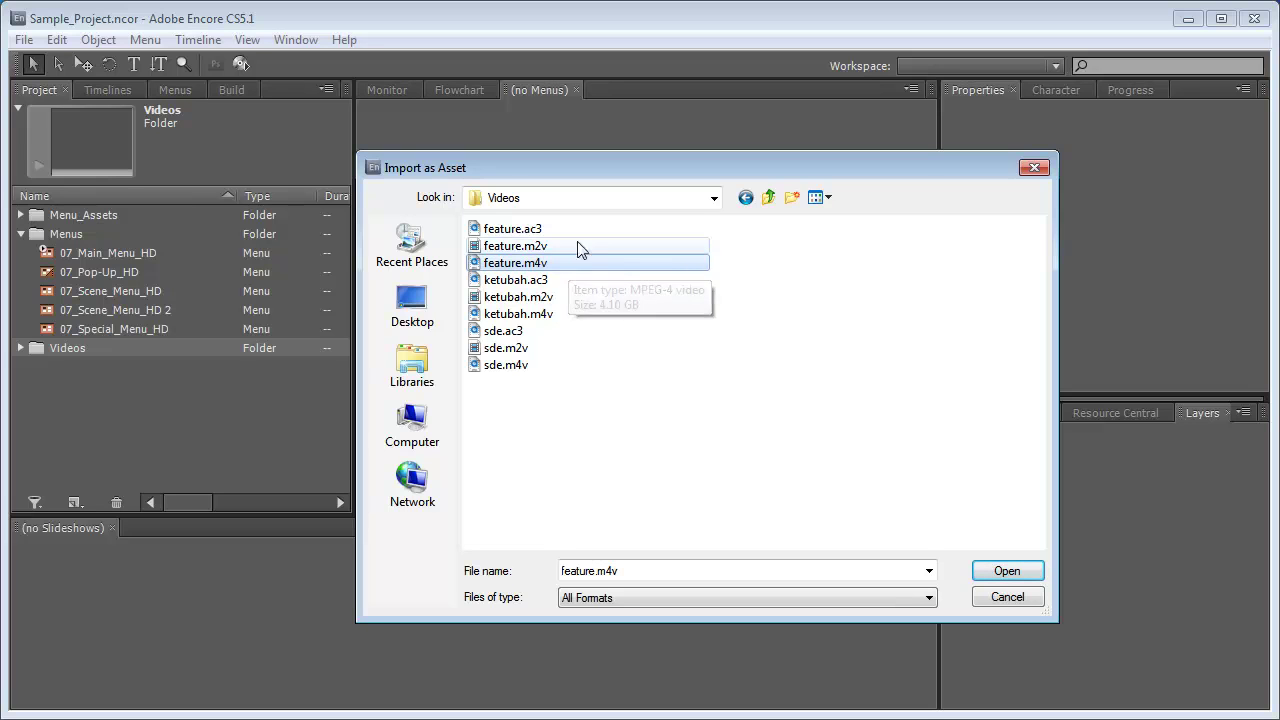
left_click(553, 229, "ctrl")
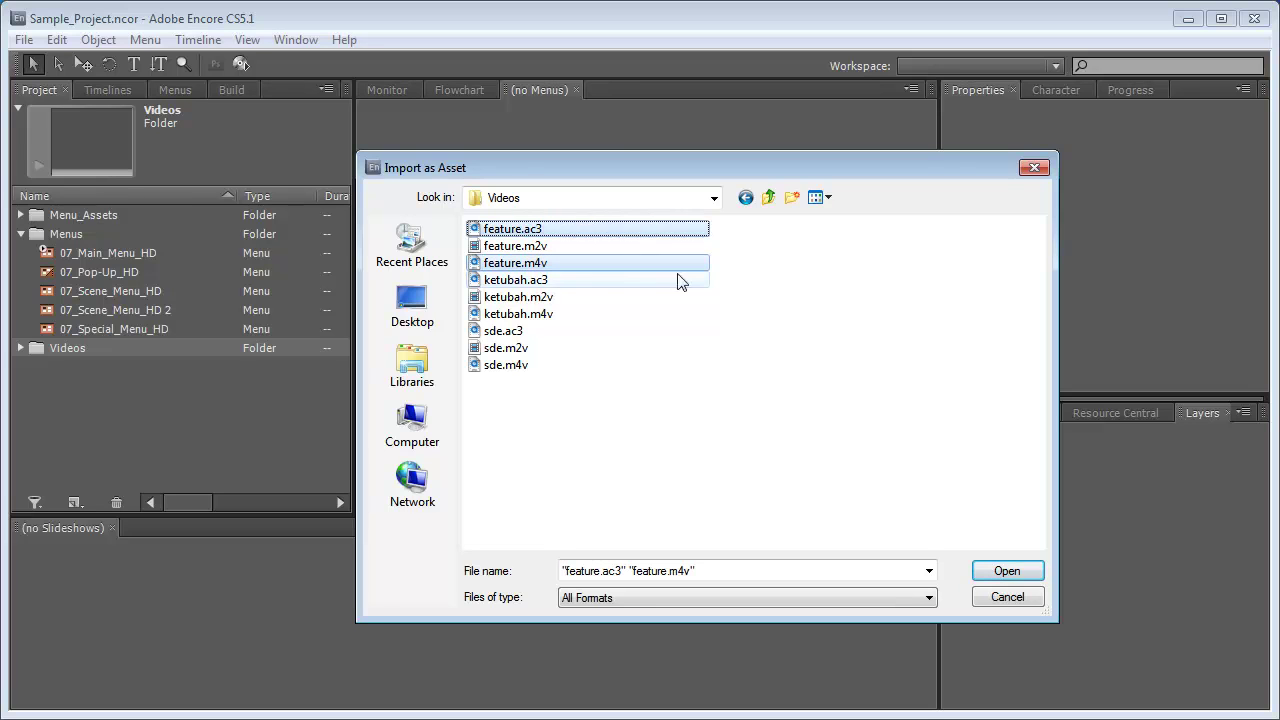
left_click(560, 281, "ctrl")
left_click(560, 314, "ctrl")
left_click(516, 331, "ctrl")
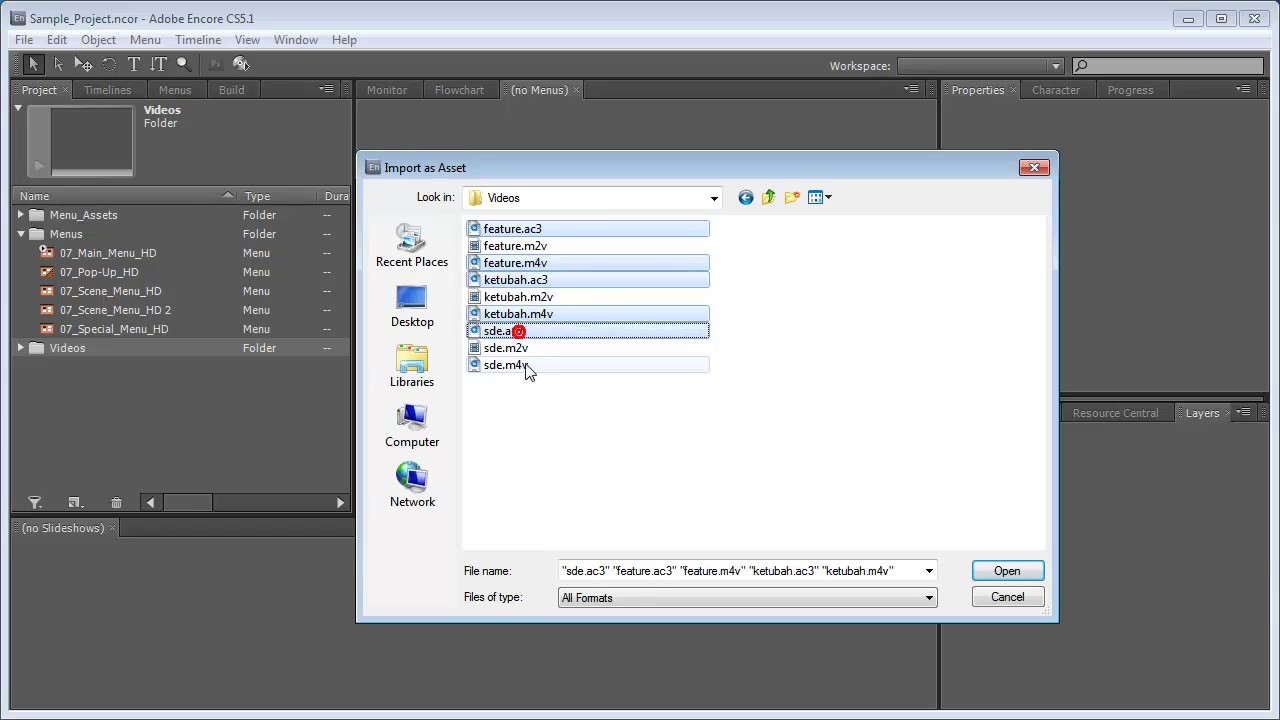
left_click(520, 364, "ctrl")
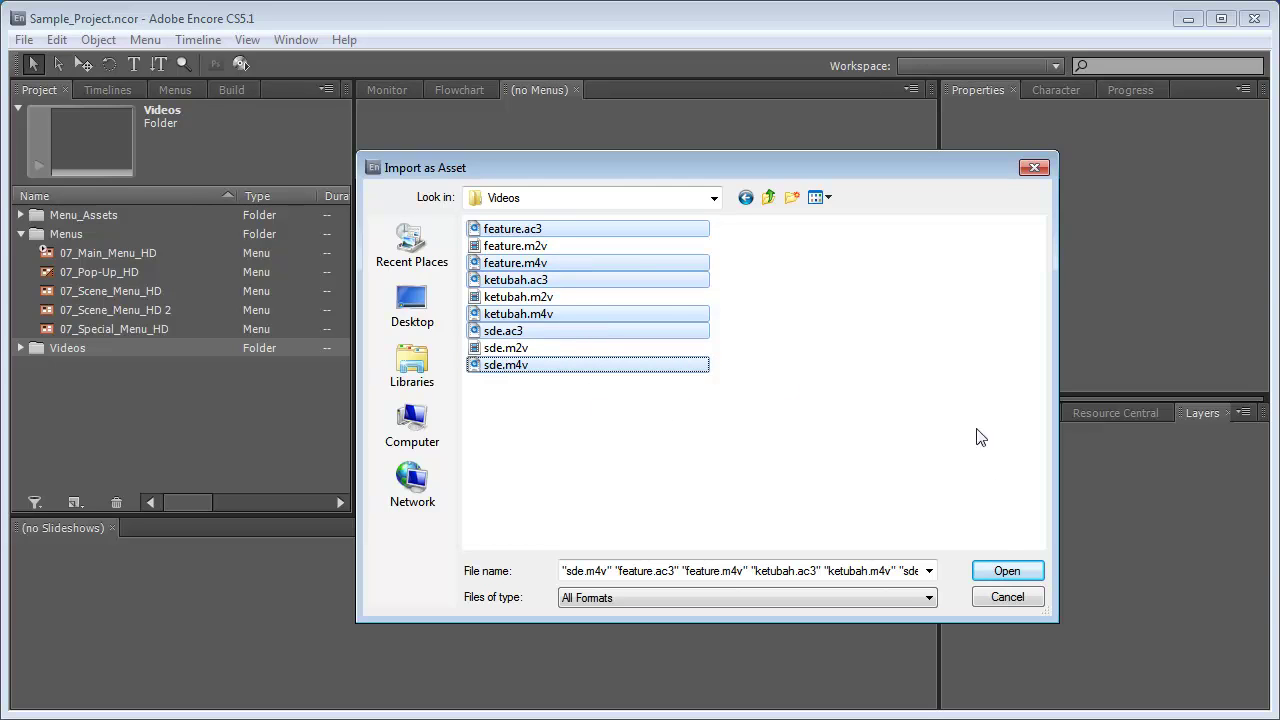
left_click(1002, 574)
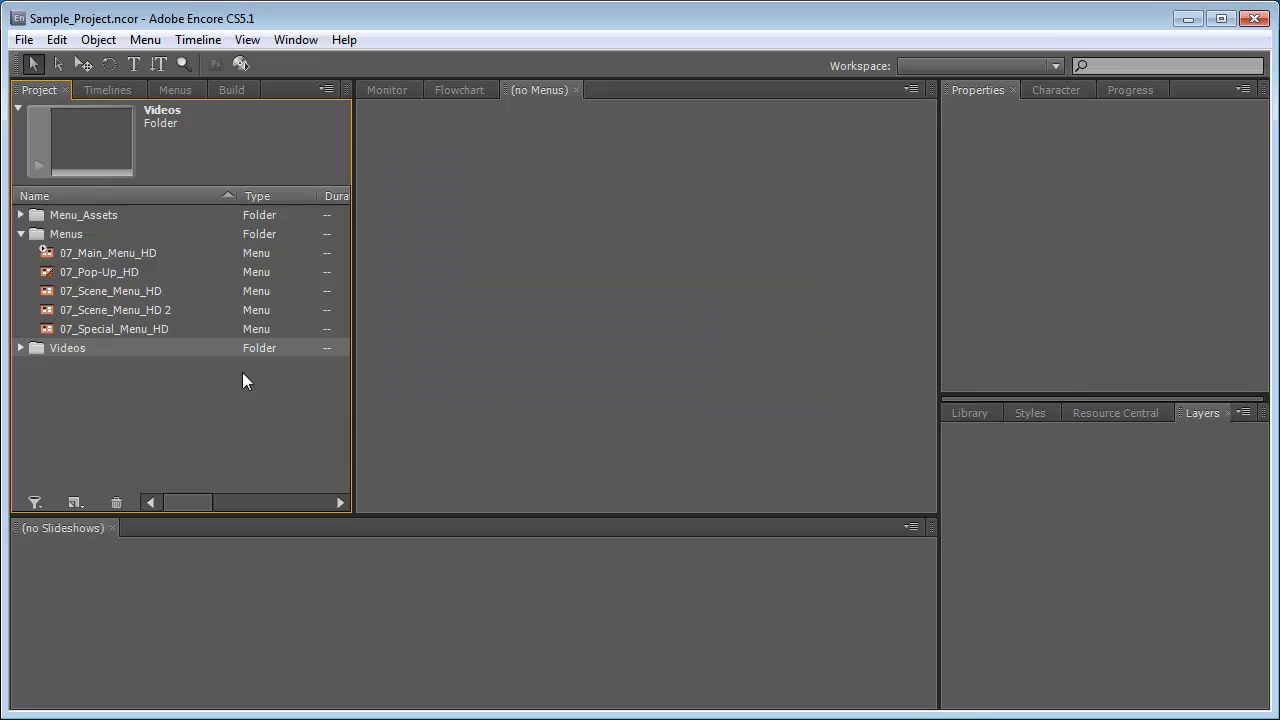
left_click(21, 347)
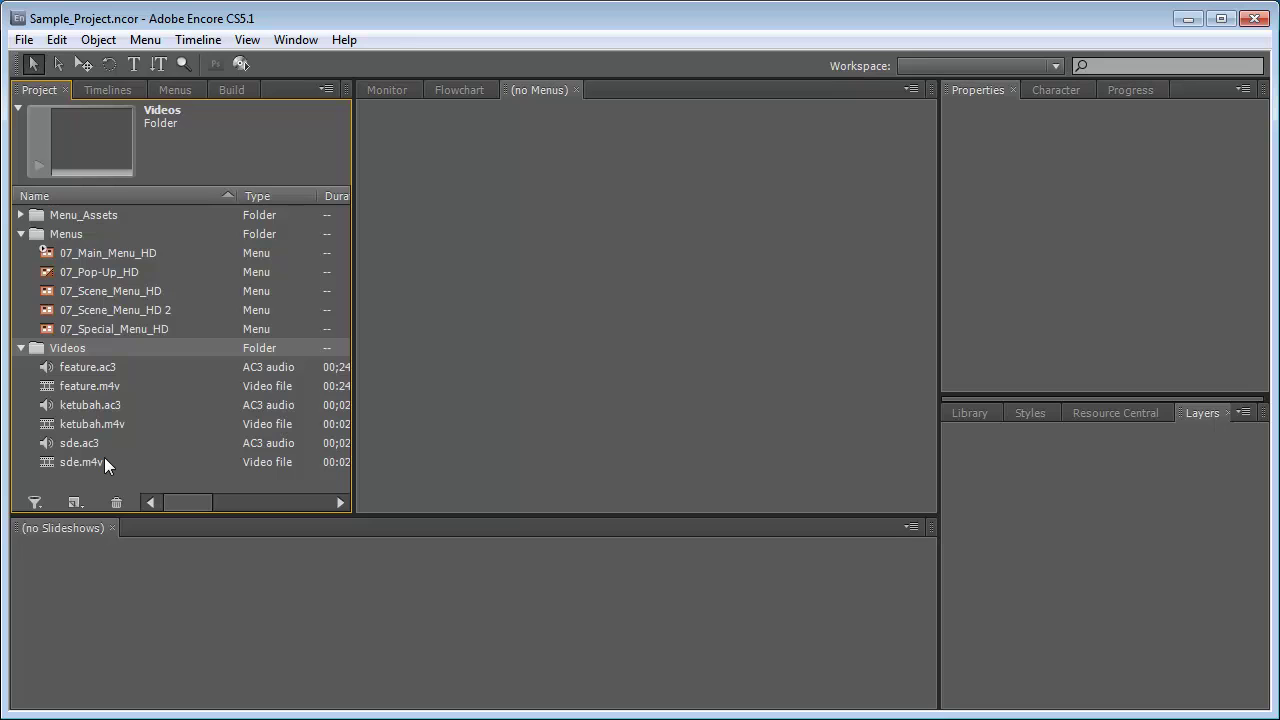
Create a new timeline from feature.m4v and feature.ac3
left_click(91, 386)
left_click(107, 367, "shift")
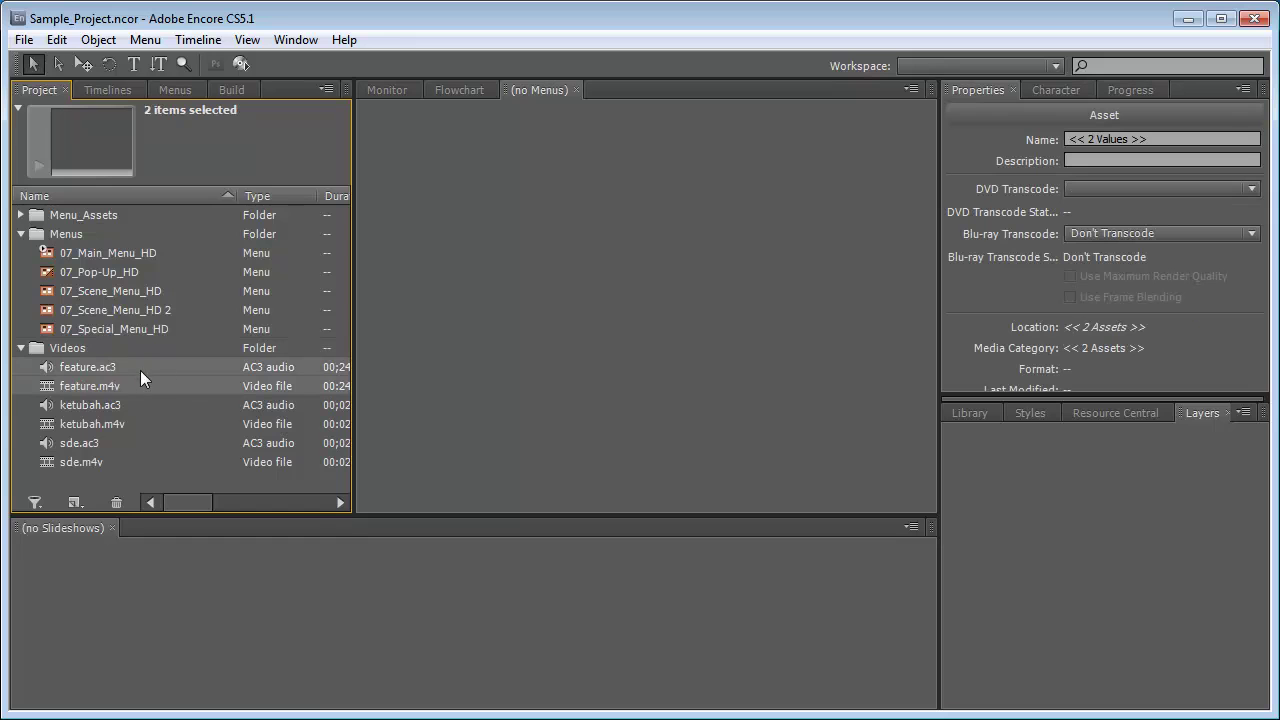
right_click(112, 369)
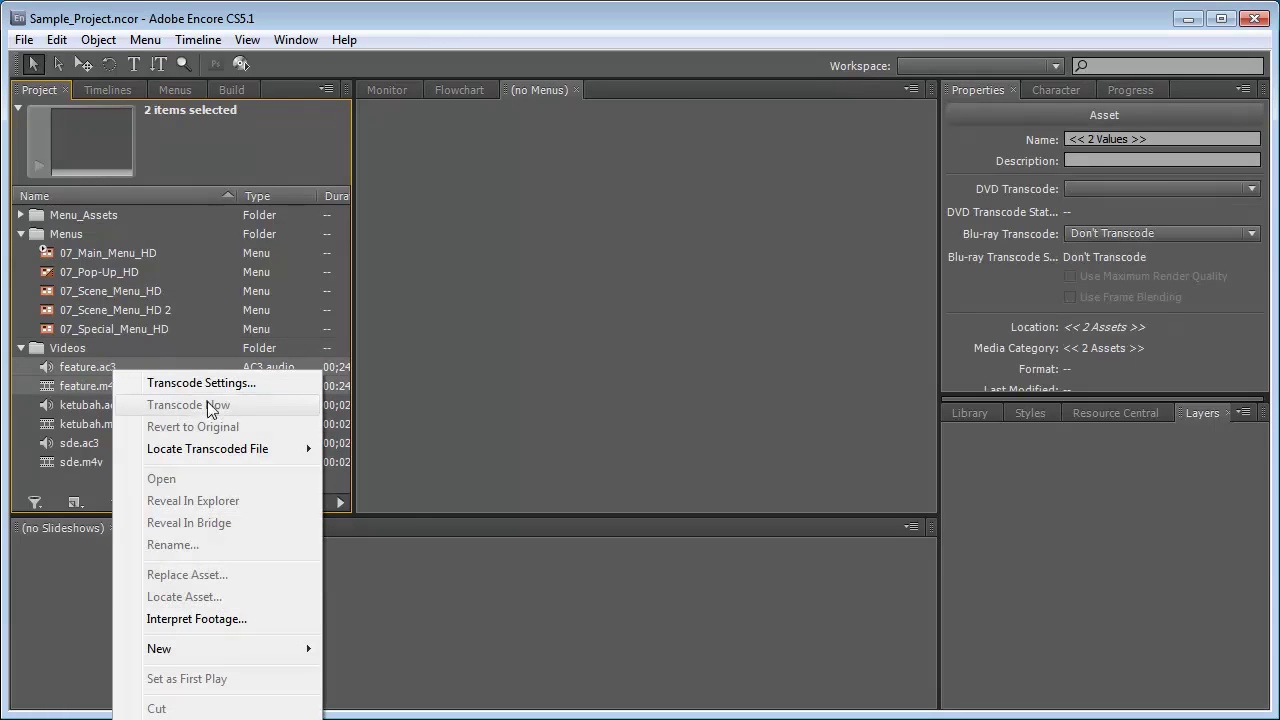
mouse_move(173, 653)
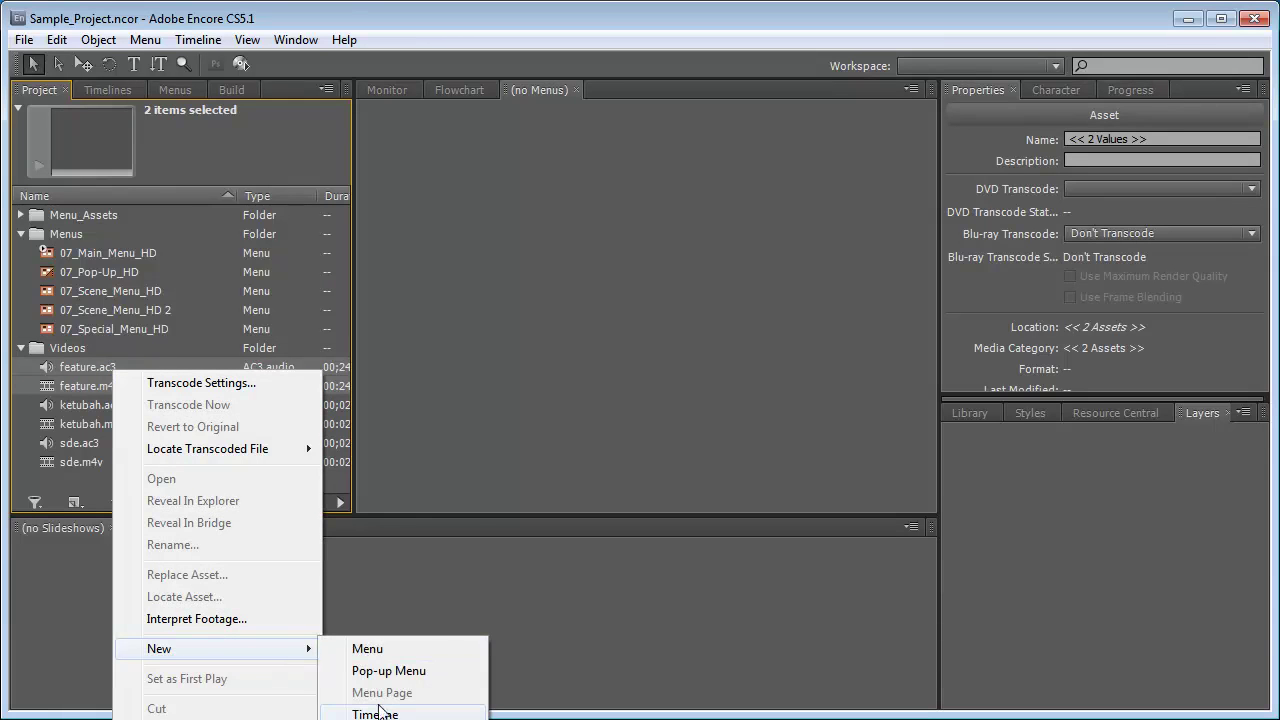
left_click(374, 714)
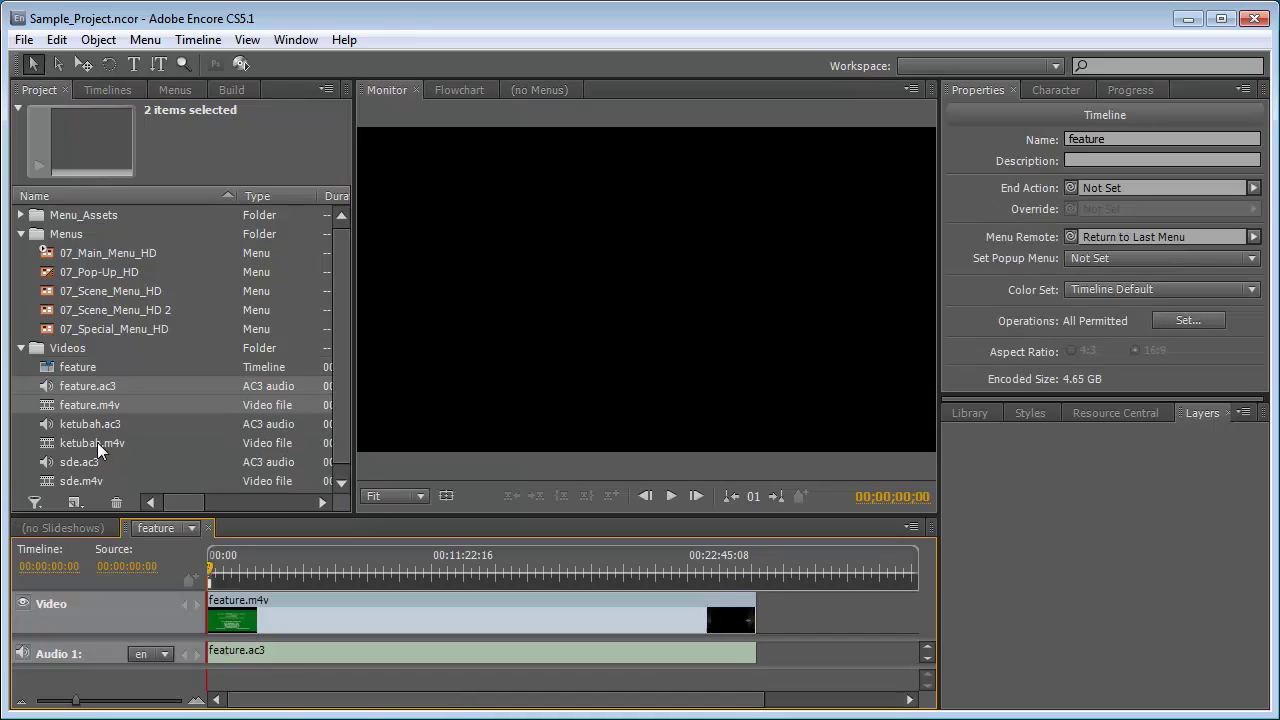
Create a new timeline from ketubah.m4v and ketubah.ac3
left_click(83, 443)
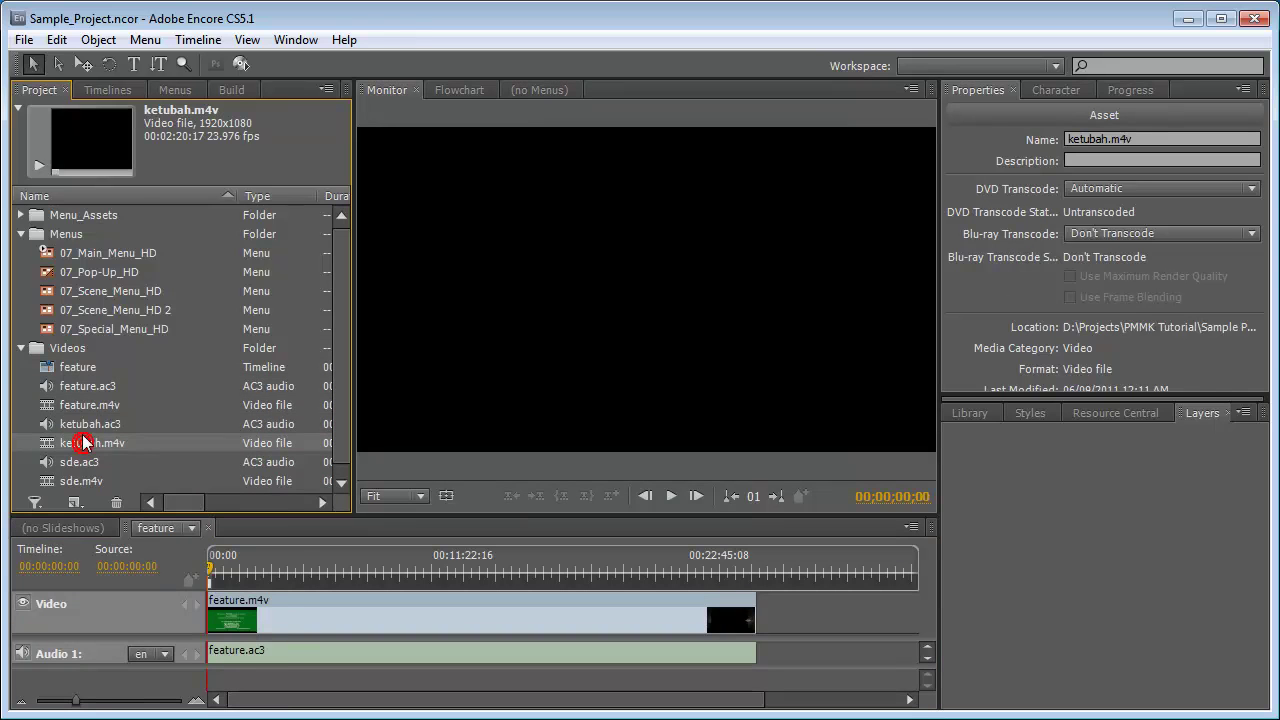
left_click(80, 424, "shift")
right_click(80, 428)
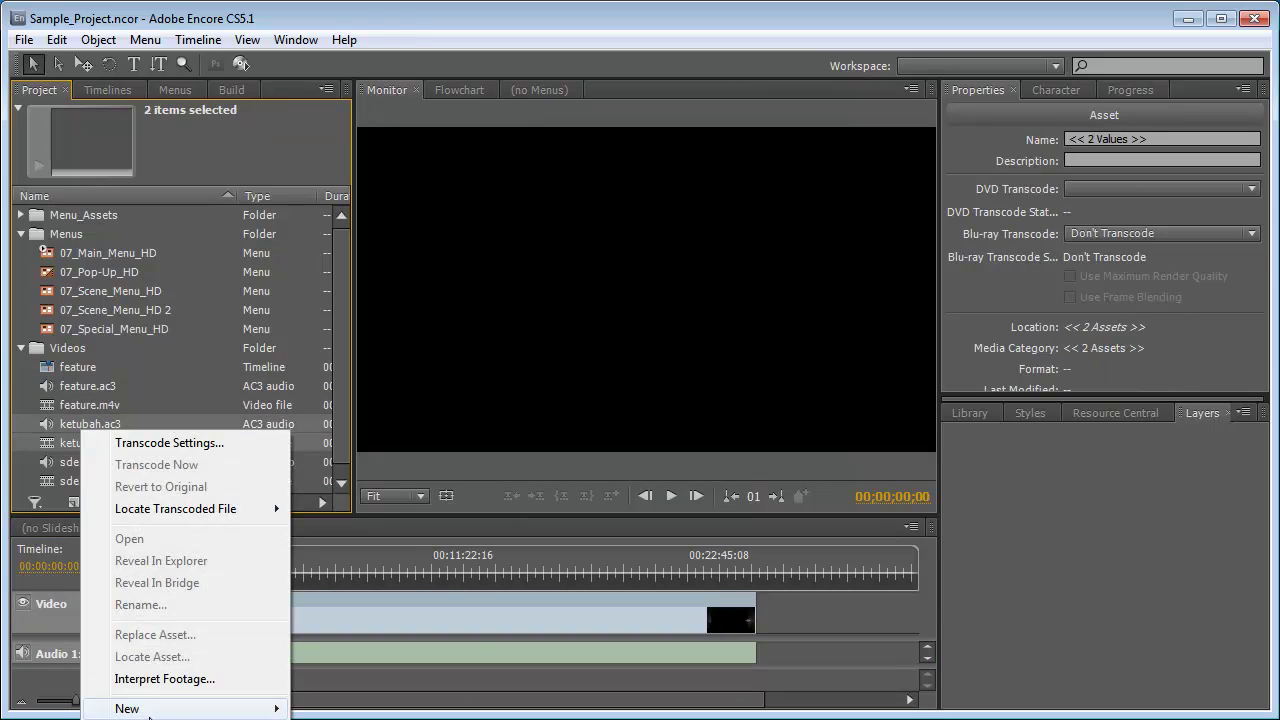
mouse_move(184, 714)
left_click(374, 714)
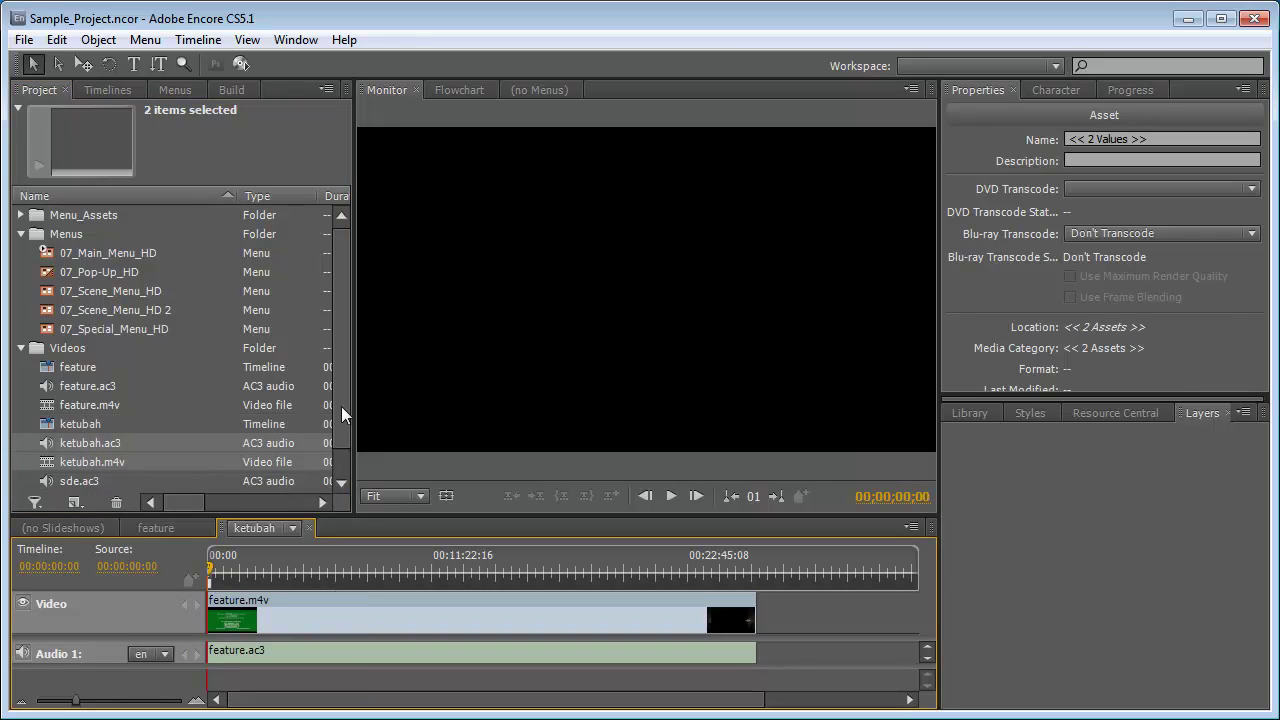
Create a new timeline from sde.m4v and sde.ac3
scroll(336, 465, "down", 2)
left_click(100, 472)
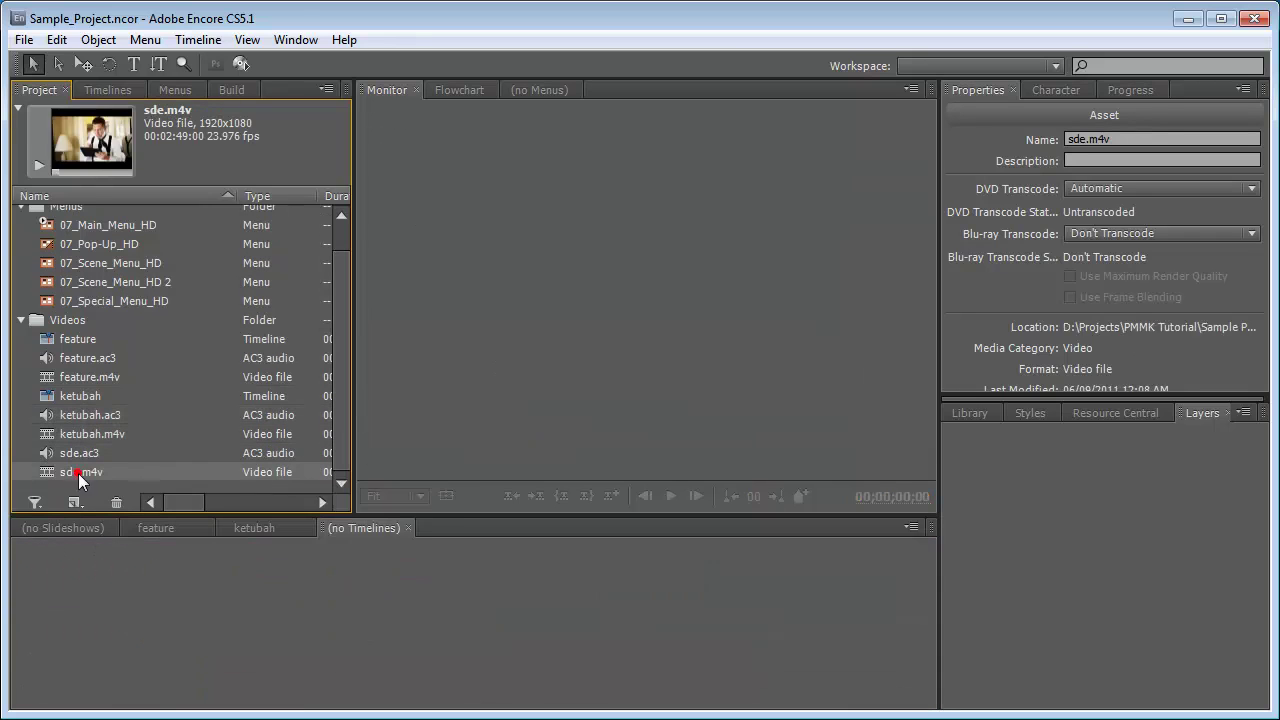
left_click(73, 455, "shift")
right_click(73, 456)
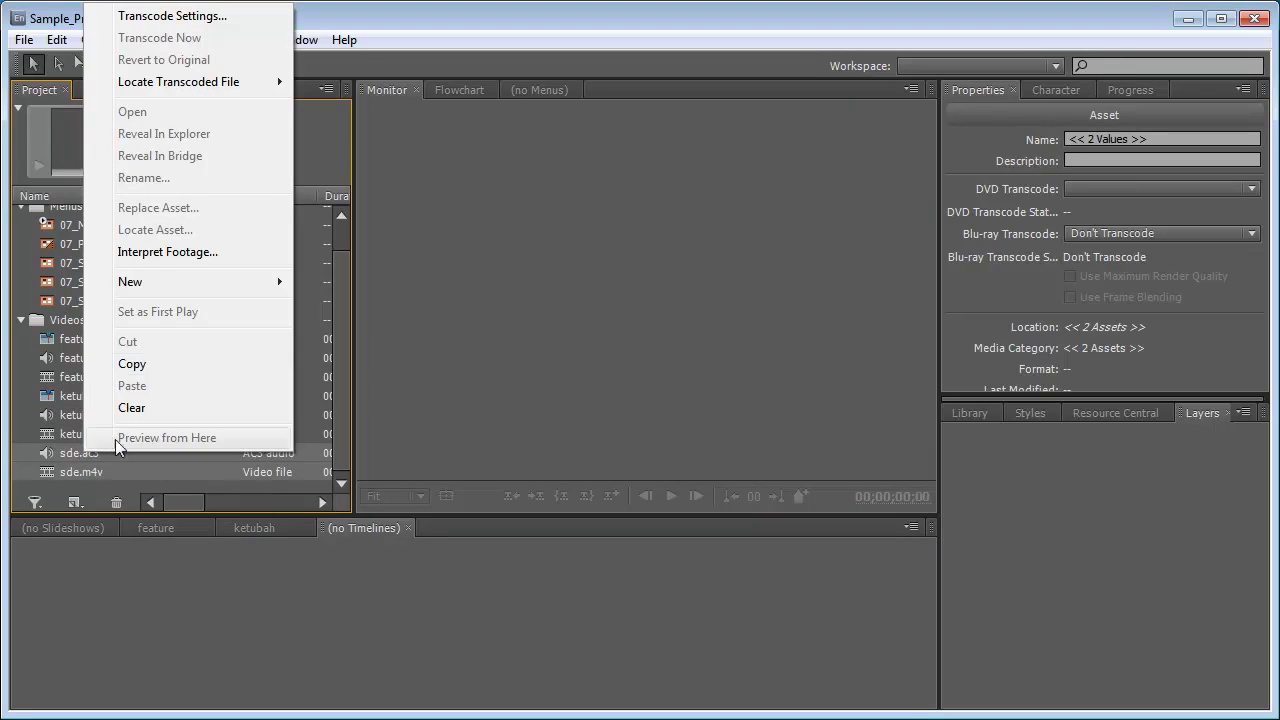
mouse_move(188, 282)
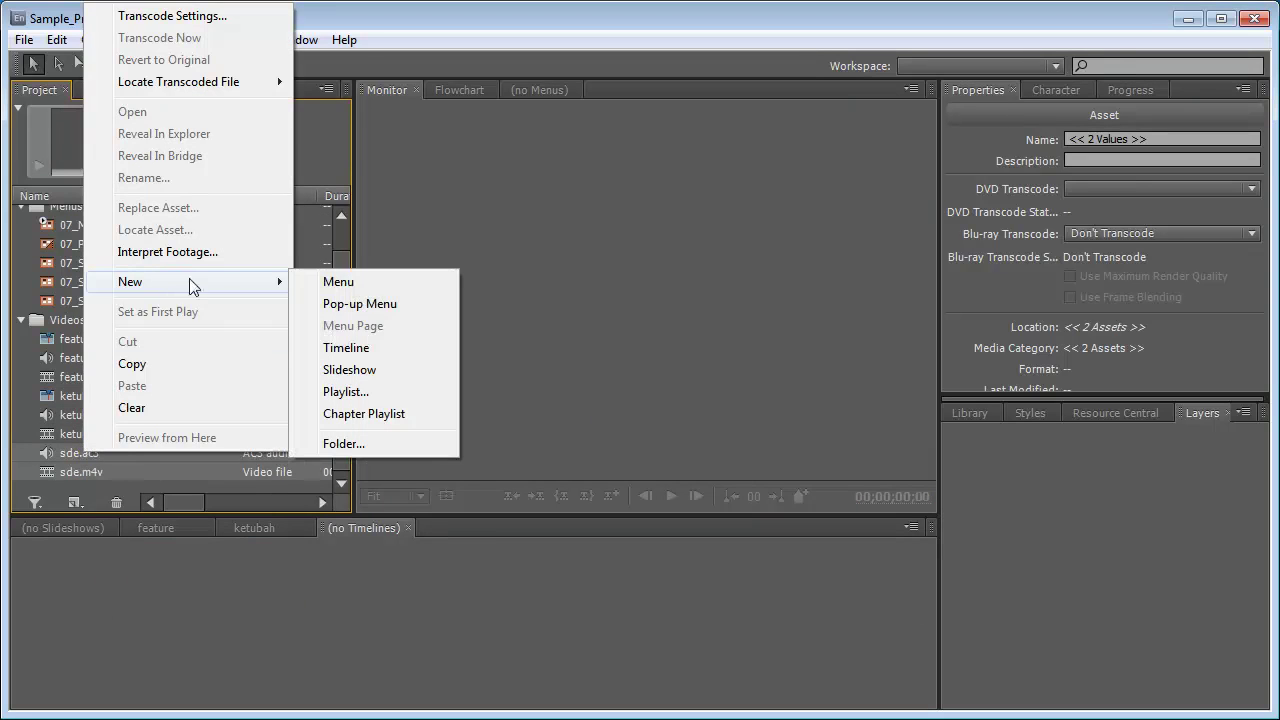
left_click(350, 356)
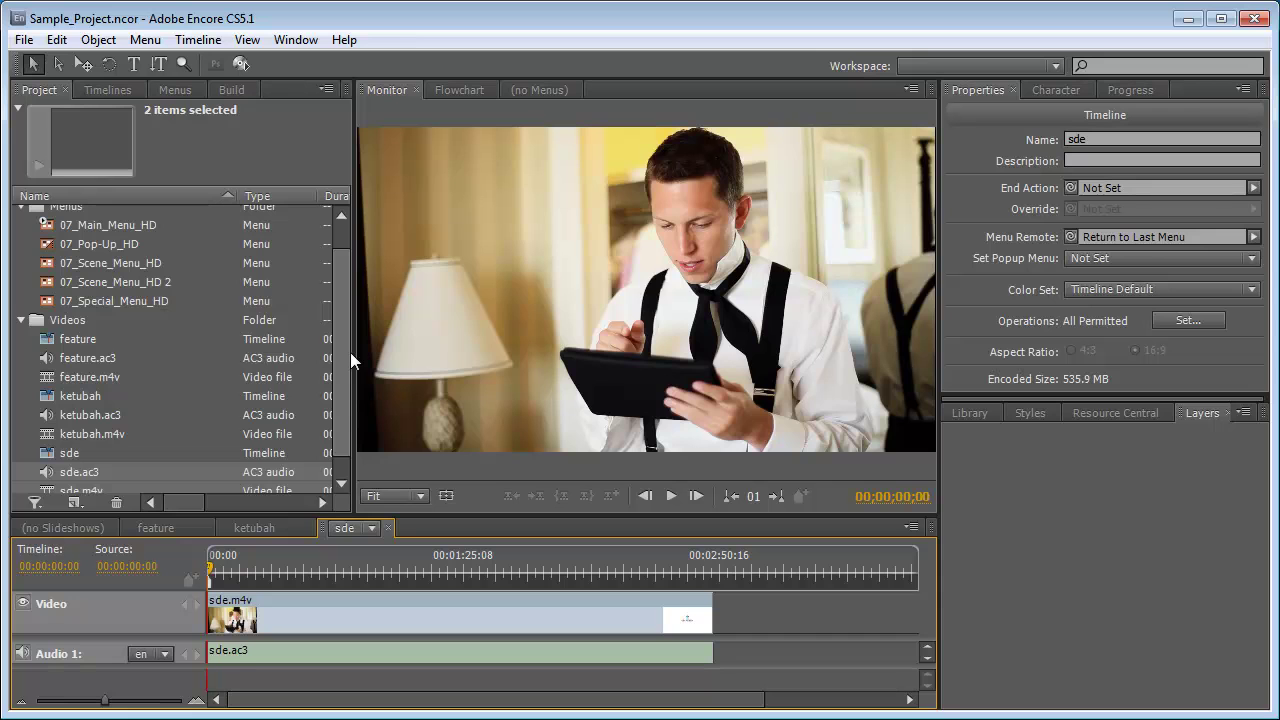
left_click(23, 40)
mouse_move(106, 243)
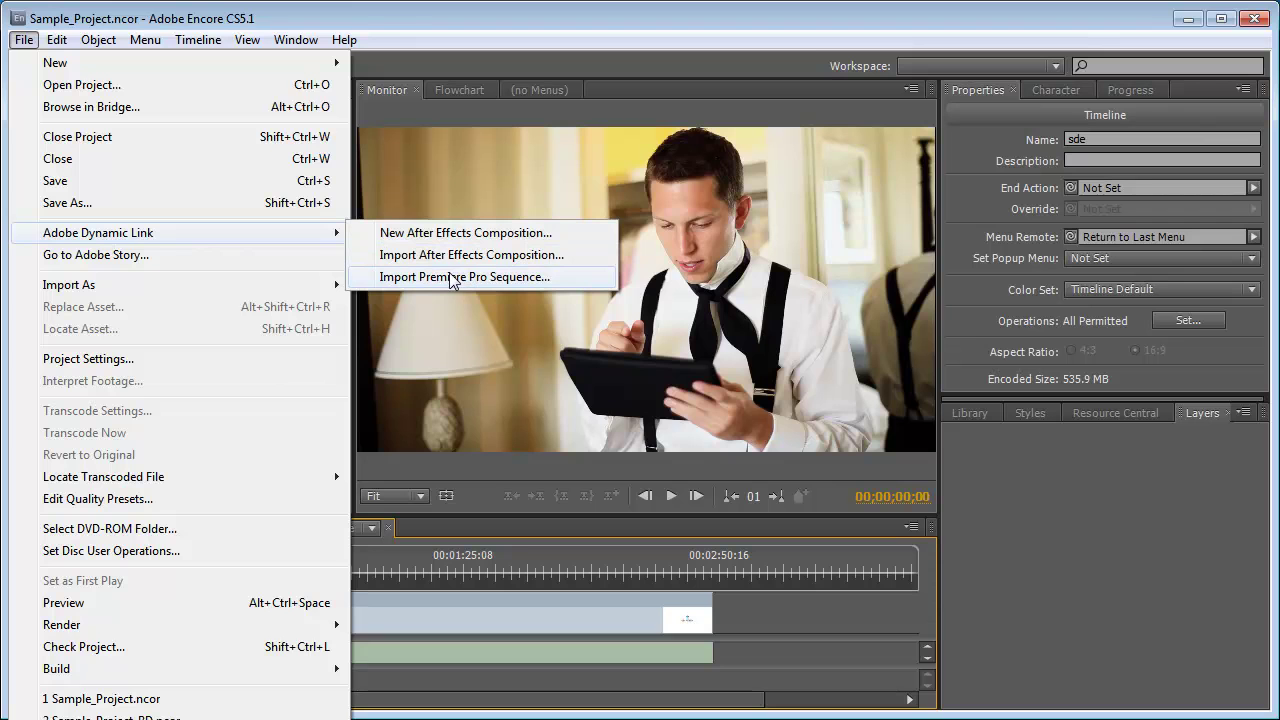
left_click(412, 20)
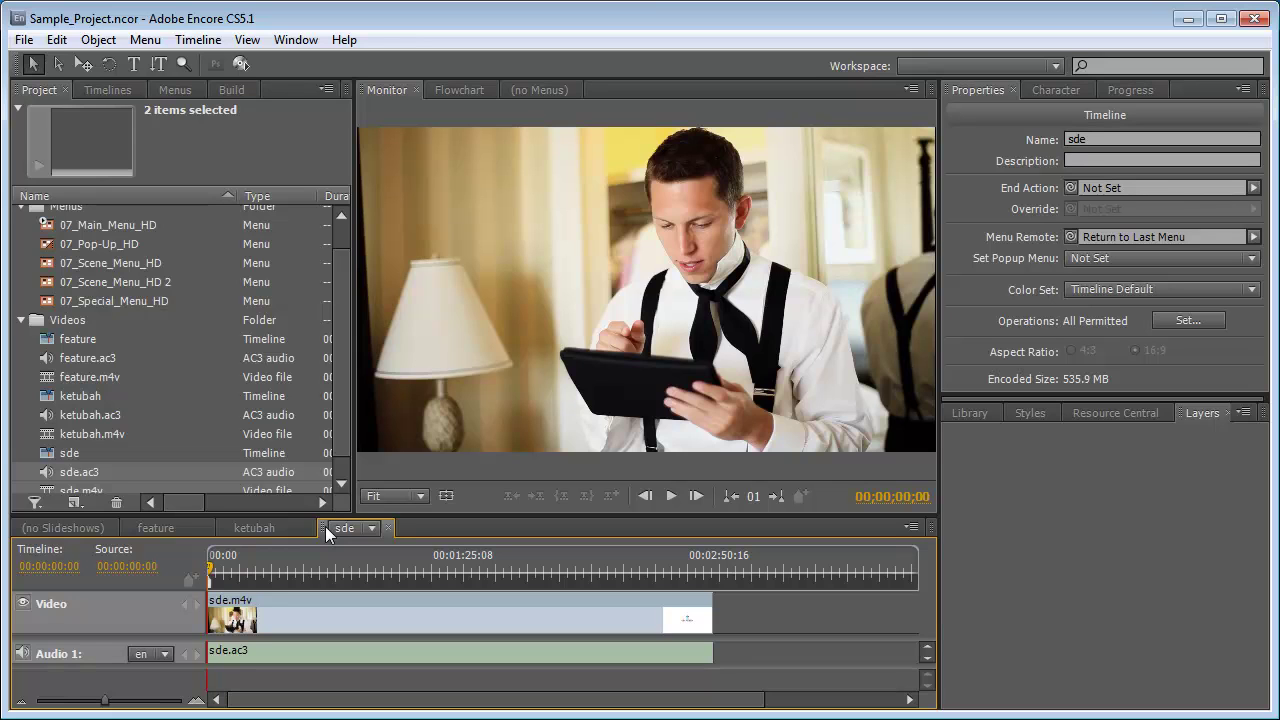
left_click(126, 375)
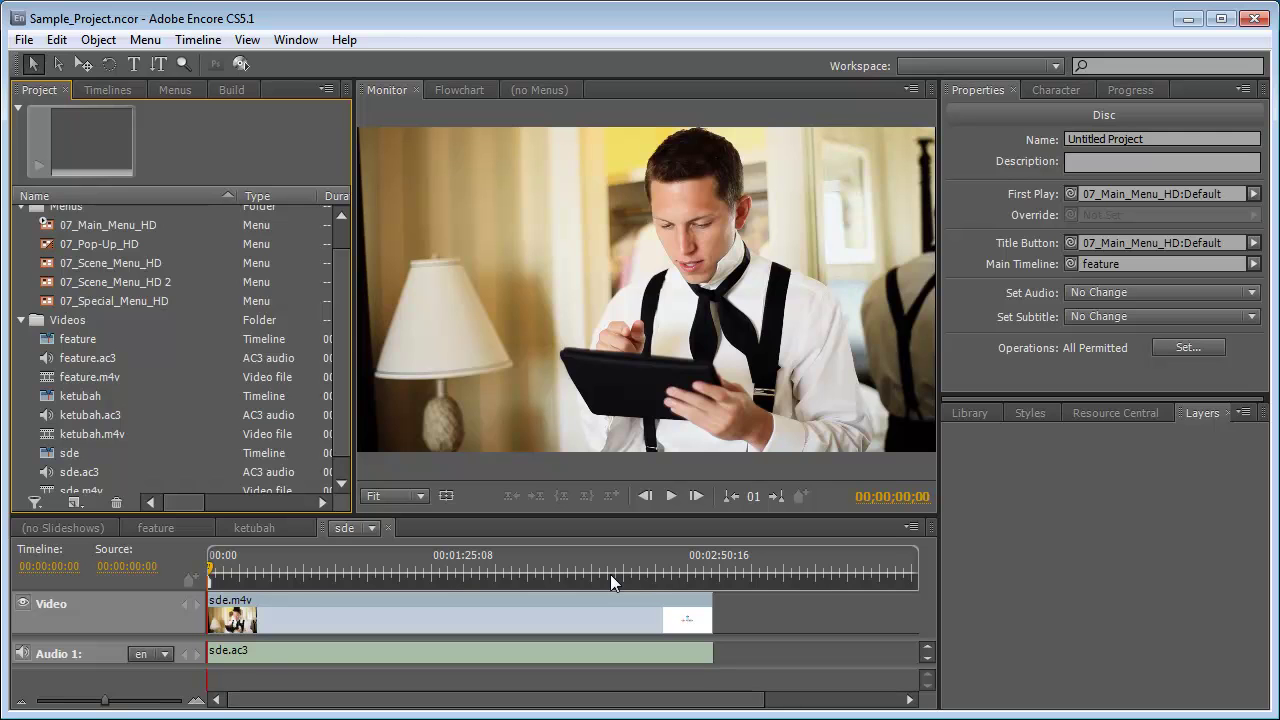
Close the open sde and ketubah timelines
left_click(273, 572)
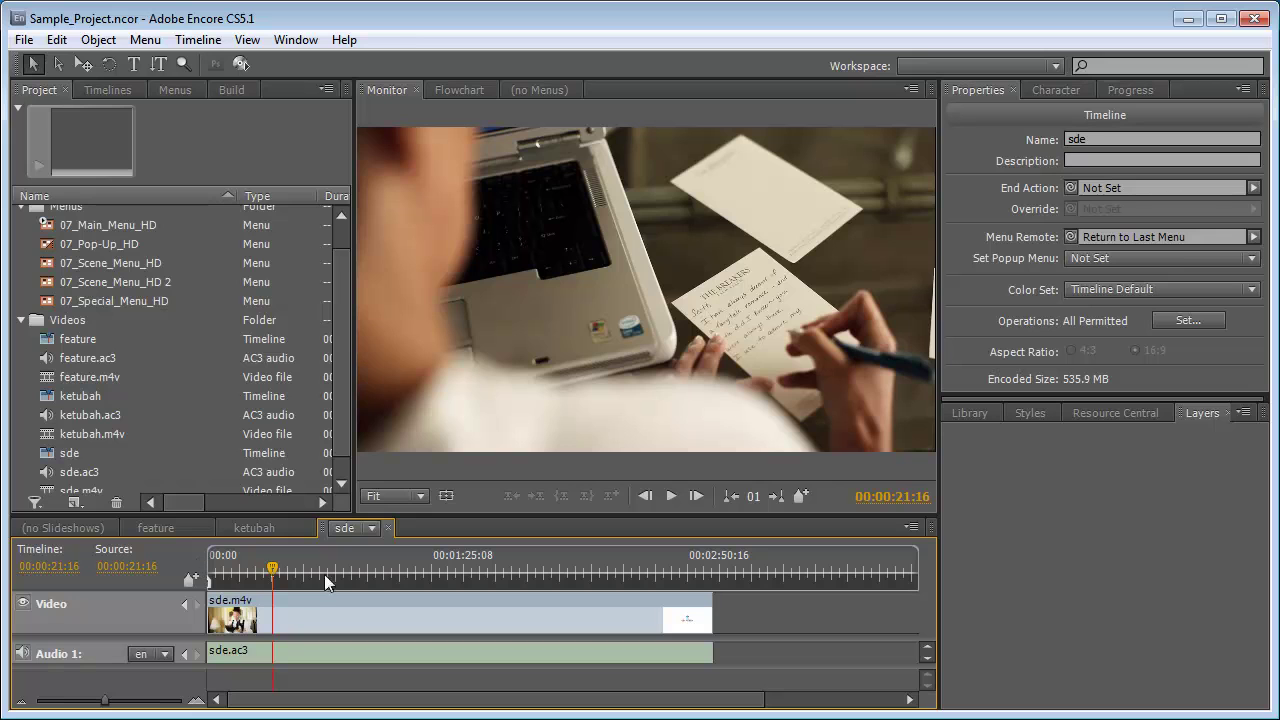
left_click(388, 528)
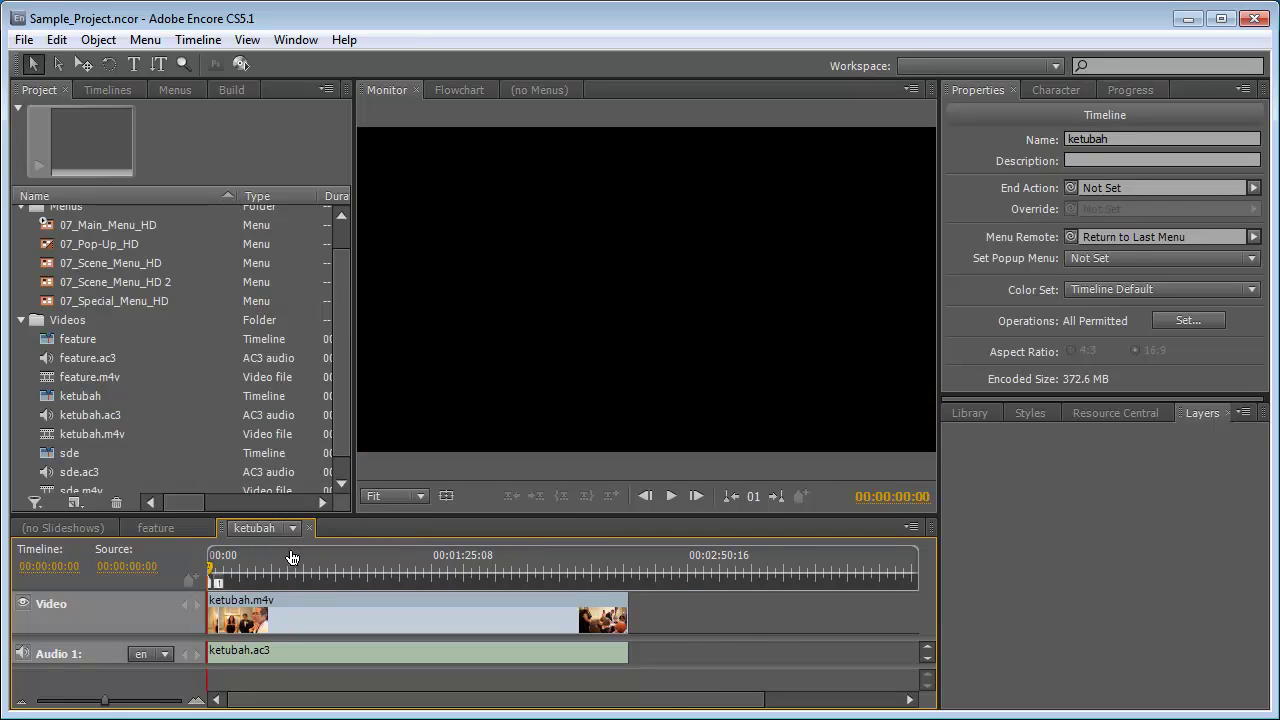
left_click(309, 528)
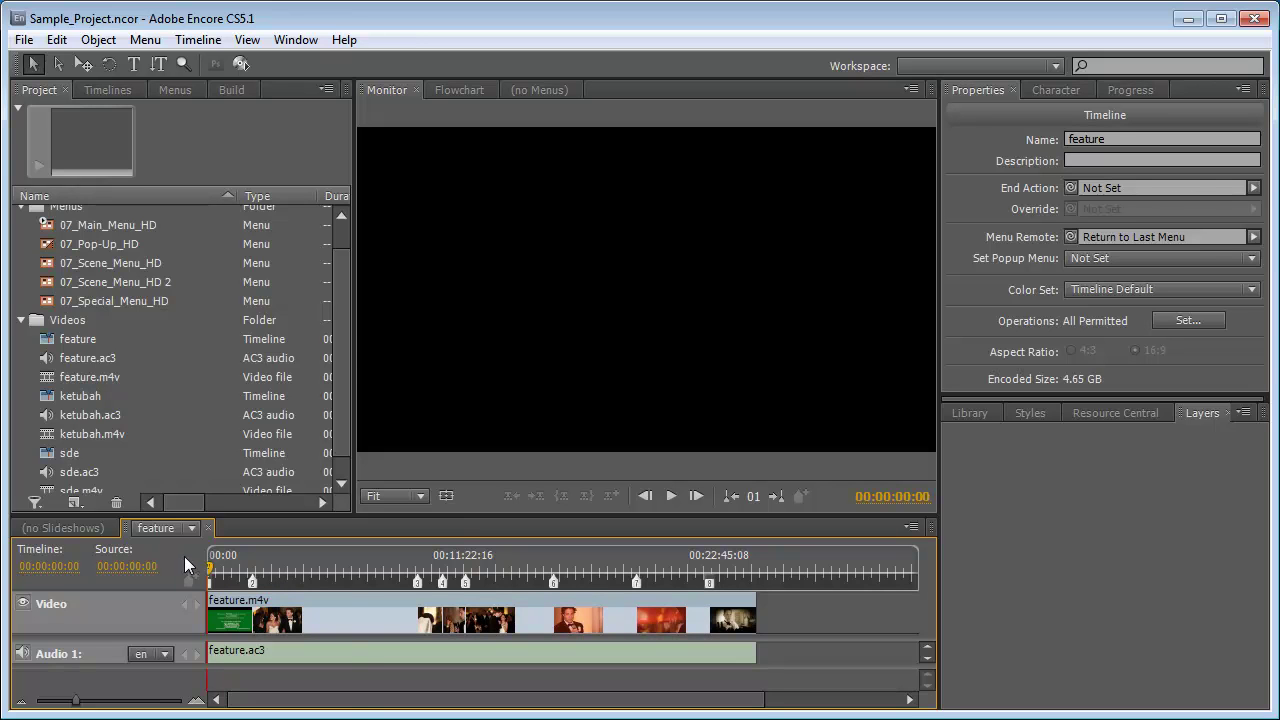
Save the project and close the feature timeline
left_click(24, 39)
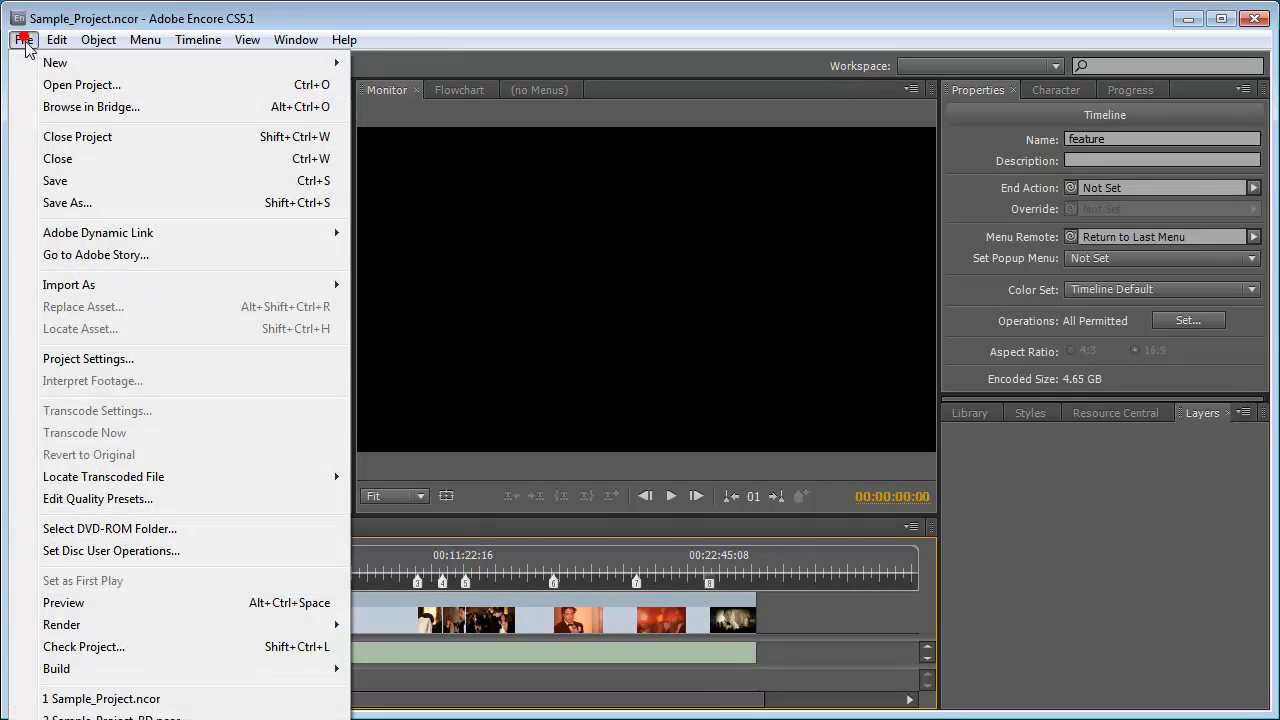
left_click(60, 170)
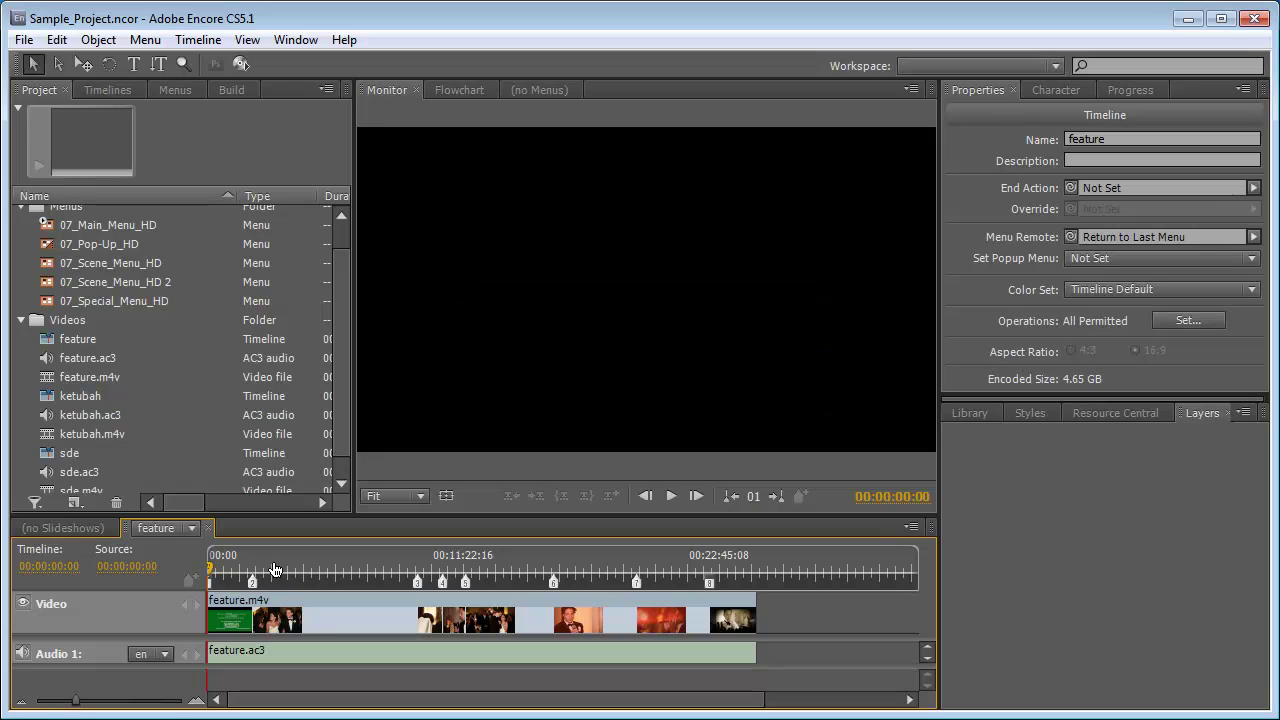
left_click(208, 527)
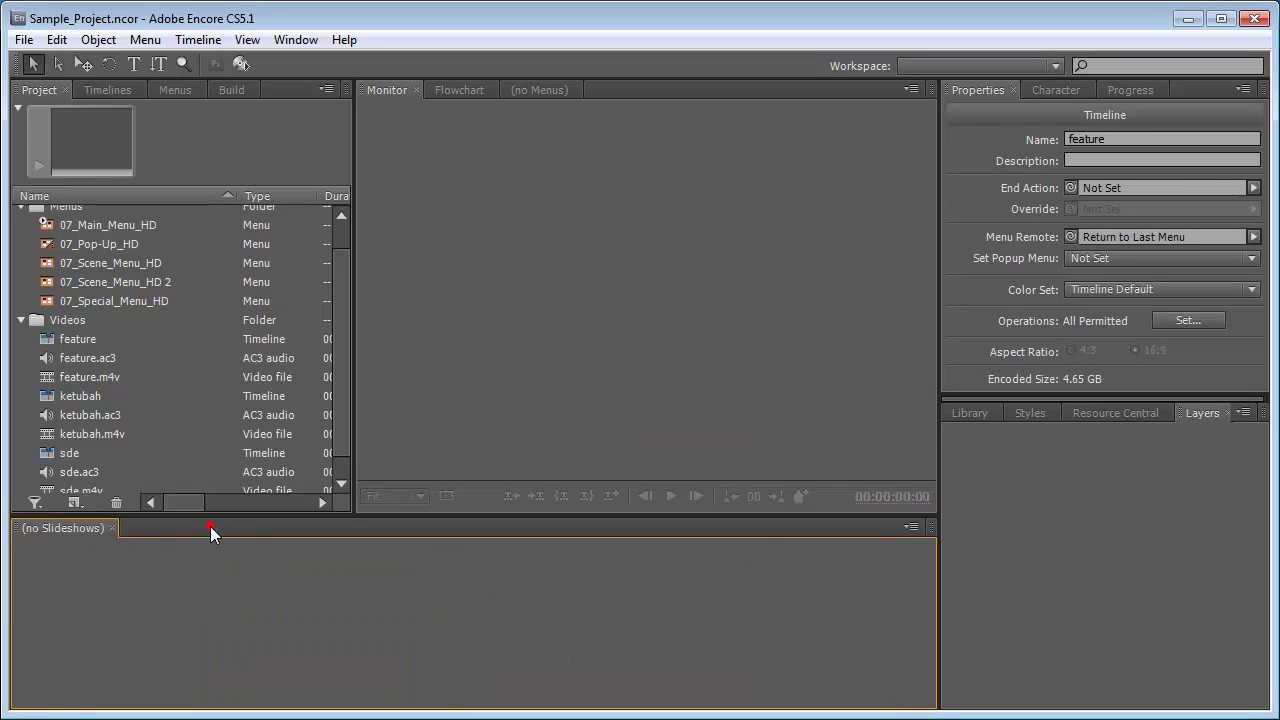
Open the 07_Main_Menu_HD menu, with the Videos folder collapsed and the Menu_Assets folder expanded in the project
left_click(20, 320)
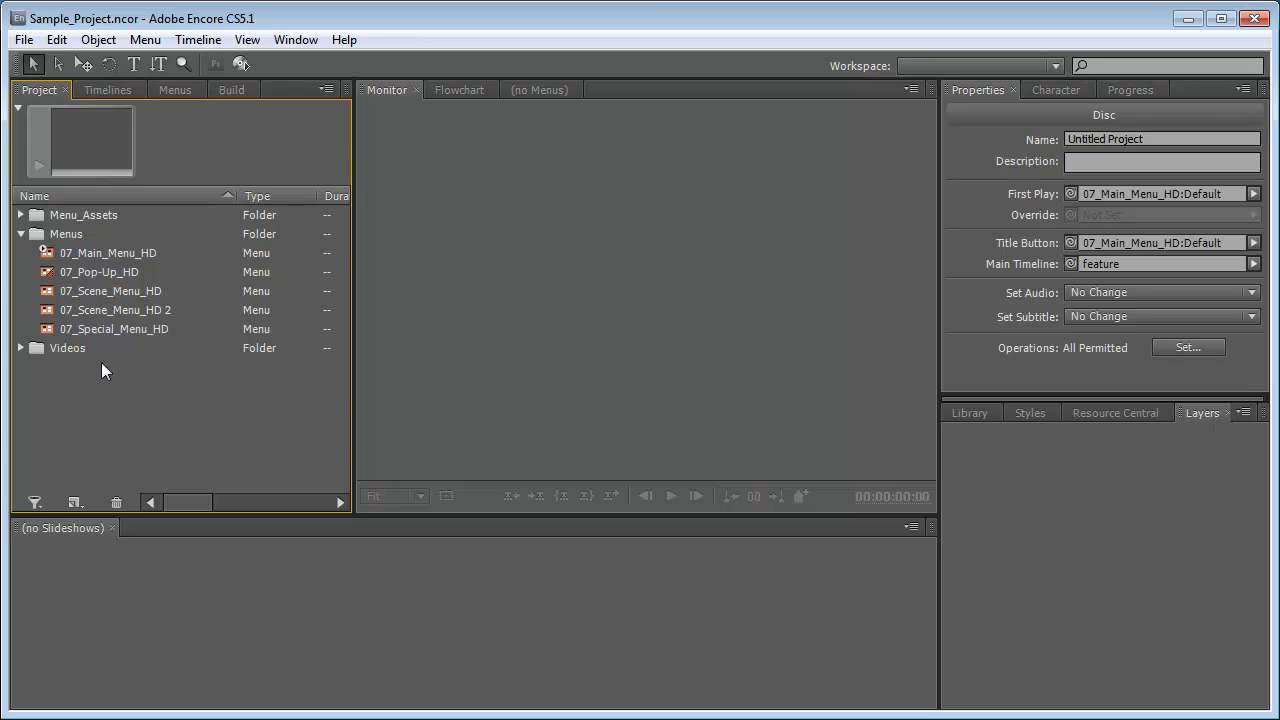
double_click(123, 253)
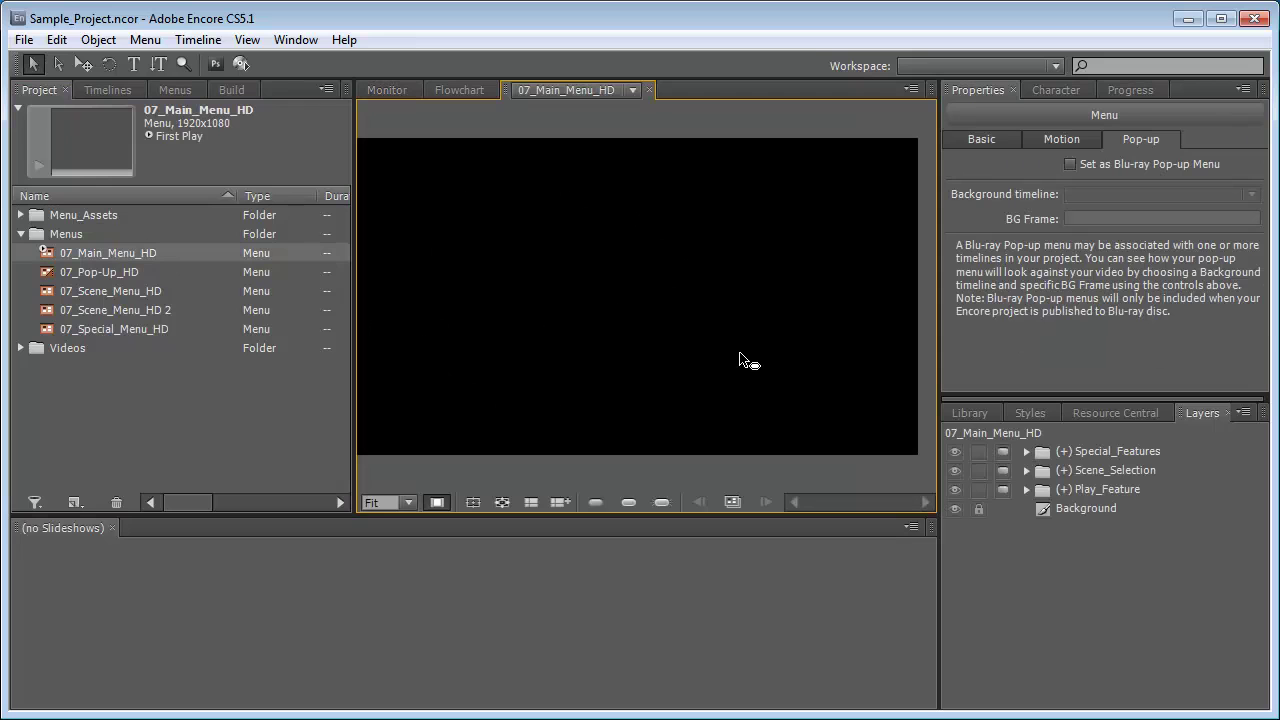
left_click(629, 501)
left_click(629, 501)
left_click(21, 215)
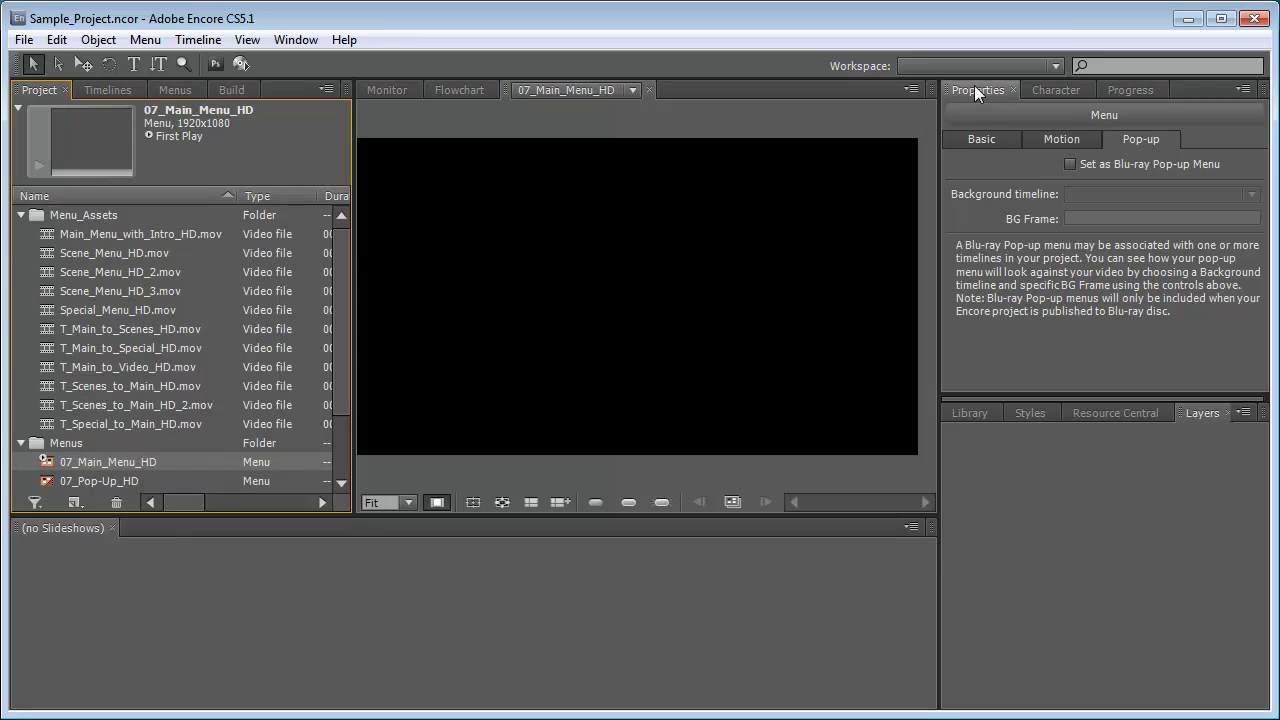
Link both the motion video and audio of 07_Main_Menu_HD to Main_Menu_with_Intro_HD.mov
left_click(1068, 142)
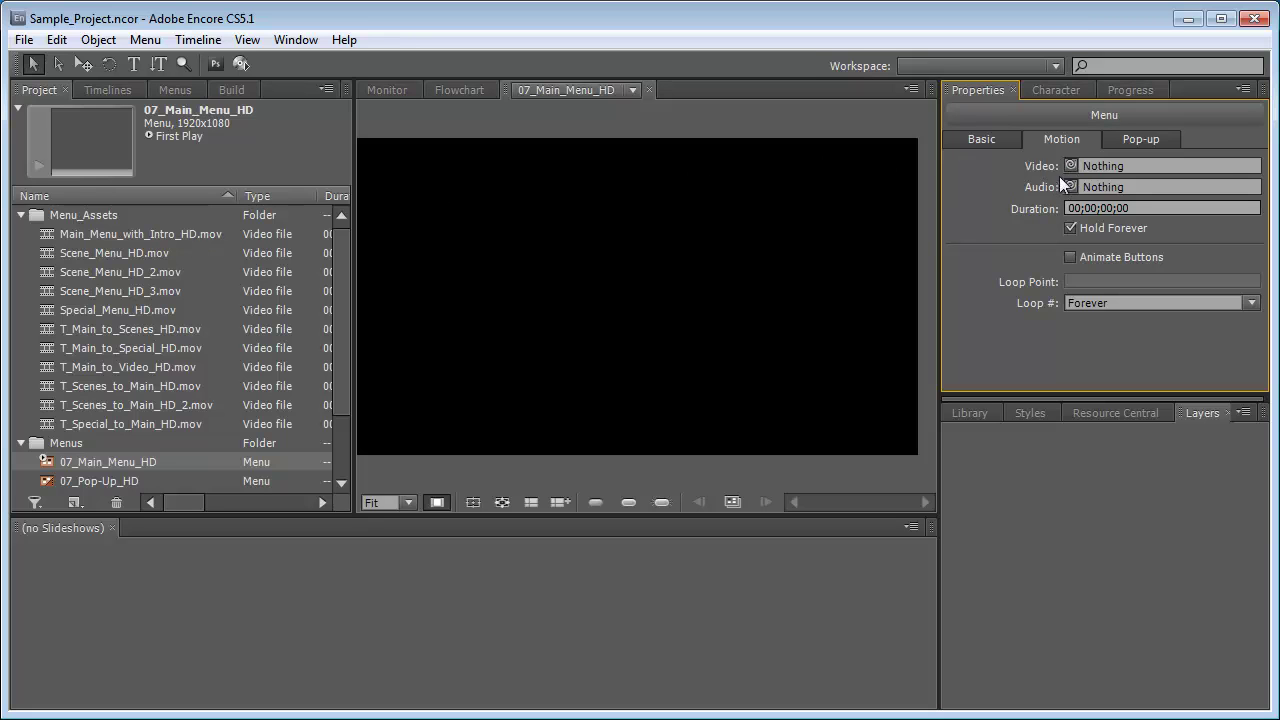
left_click_drag(1071, 165, 102, 232)
left_click_drag(1071, 187, 109, 231)
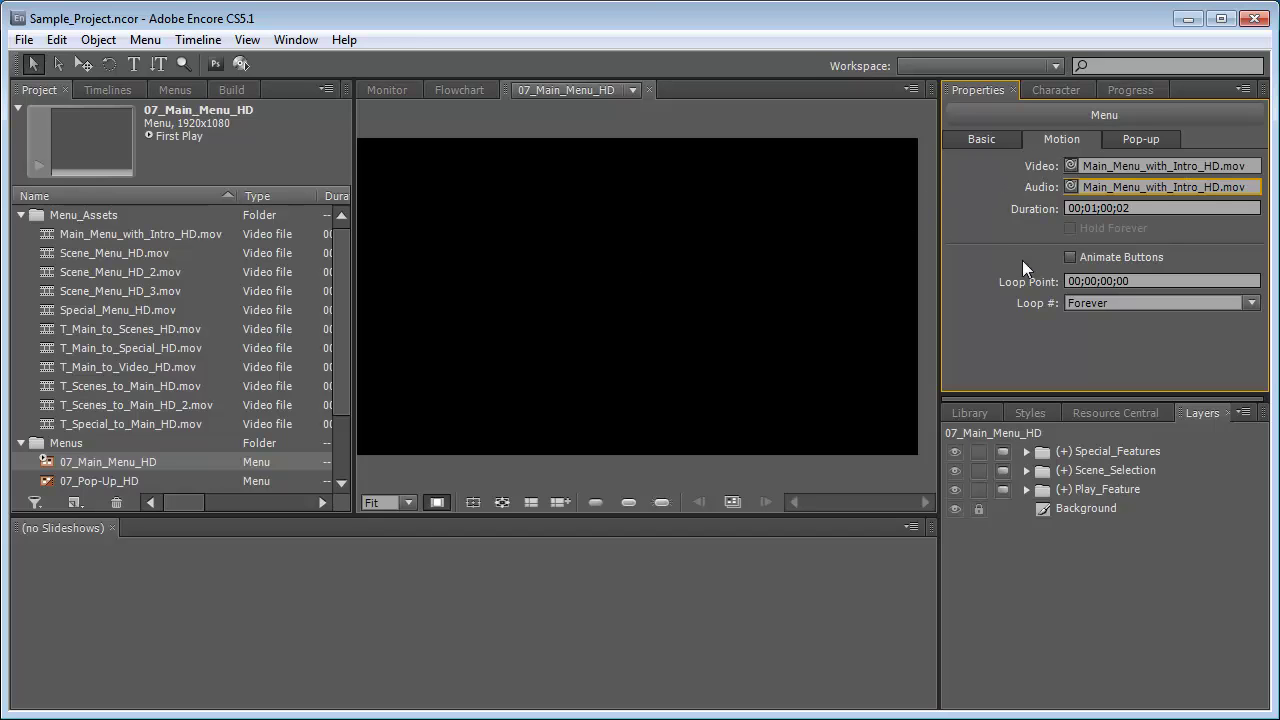
Set the loop point of 07_Main_Menu_HD to 00;00;10;00
left_click(1099, 281)
type("1000")
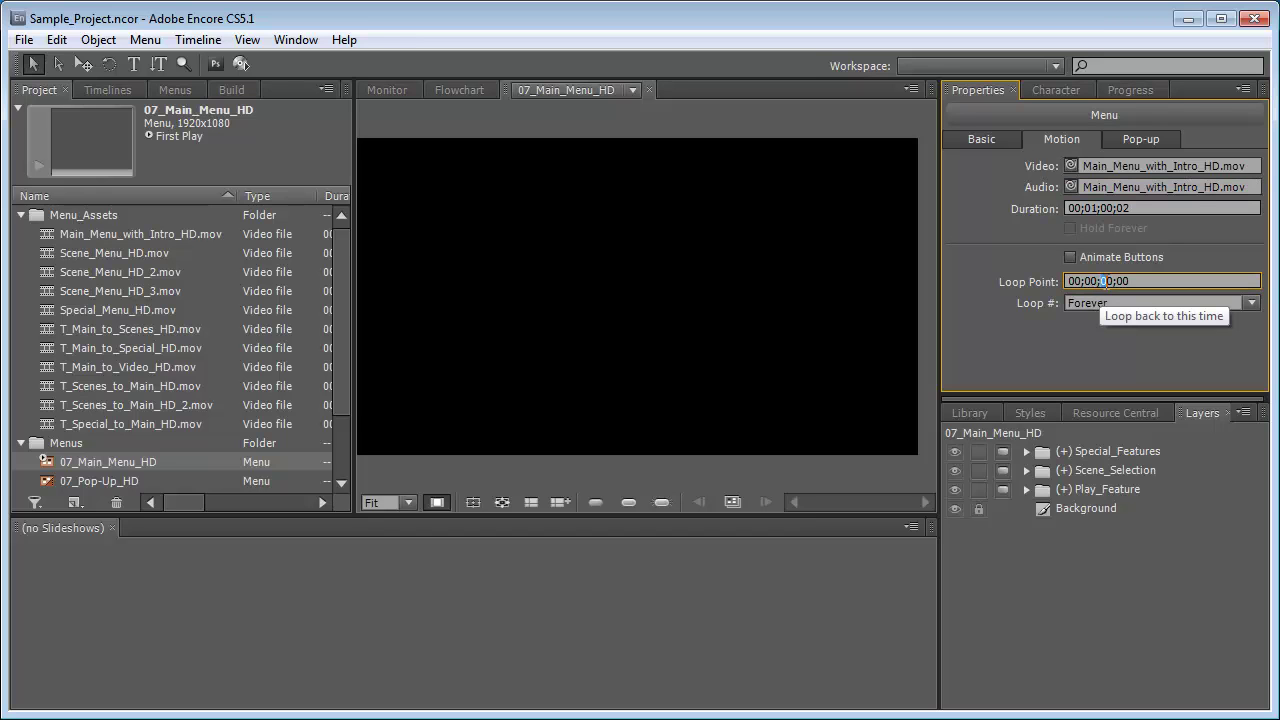
left_click(984, 270)
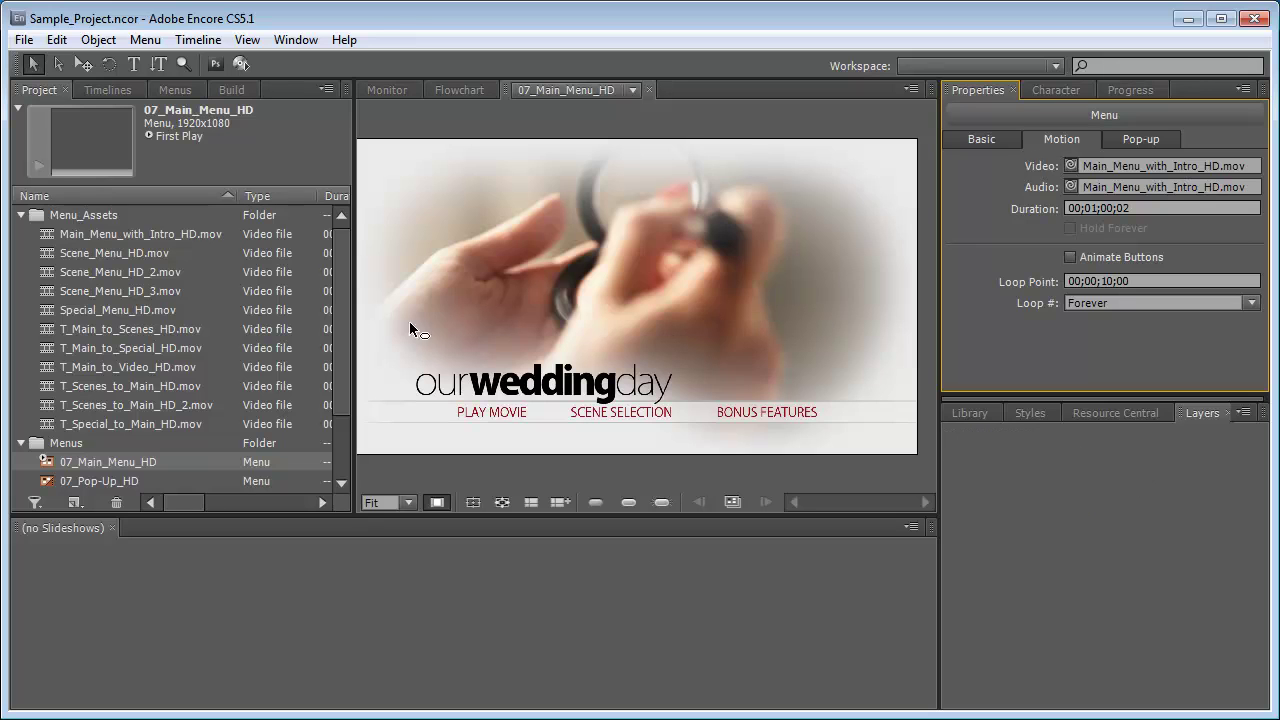
Link both the motion video and audio of 07_Scene_Menu_HD to Scene_Menu_HD.mov
left_click_drag(337, 308, 337, 373)
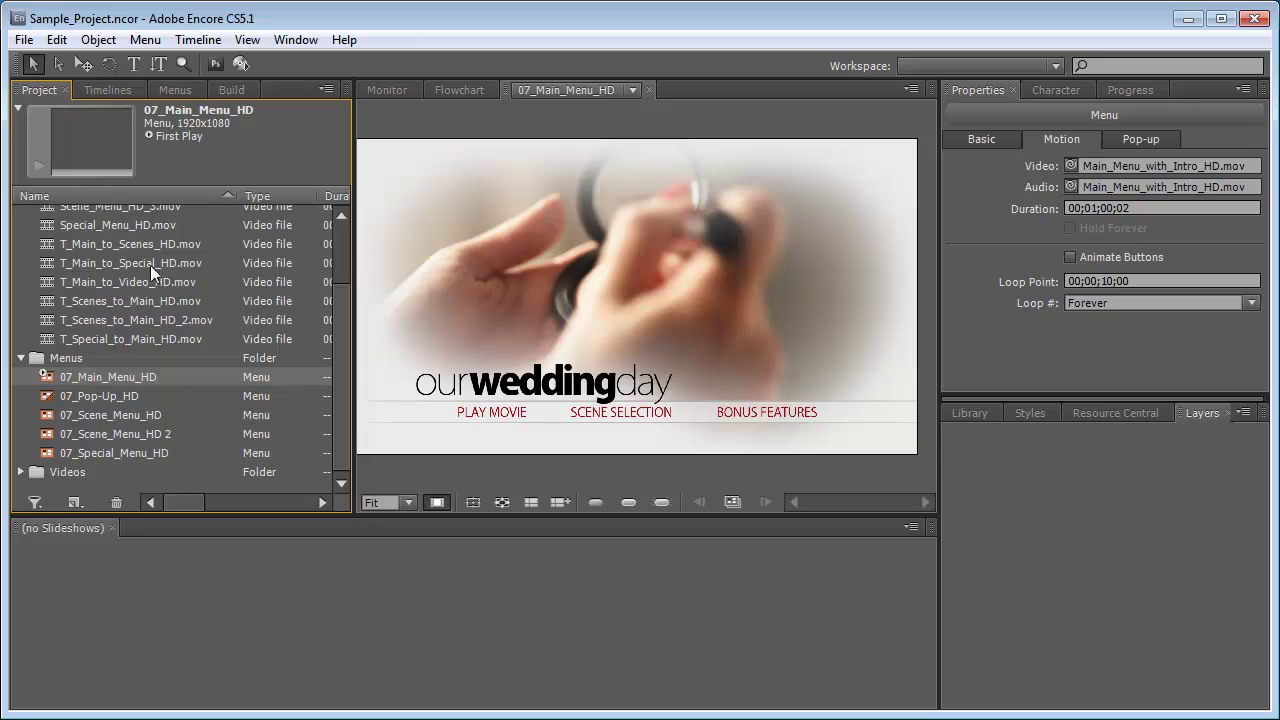
left_click(142, 399)
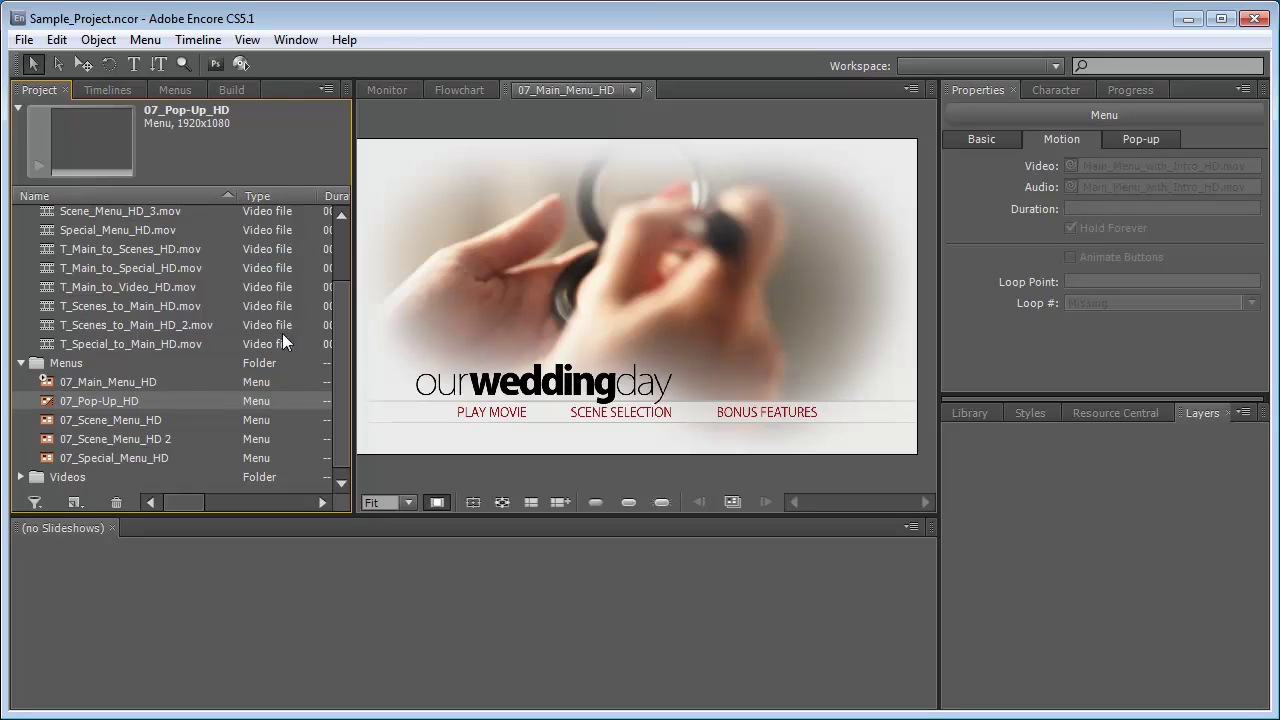
left_click(134, 419)
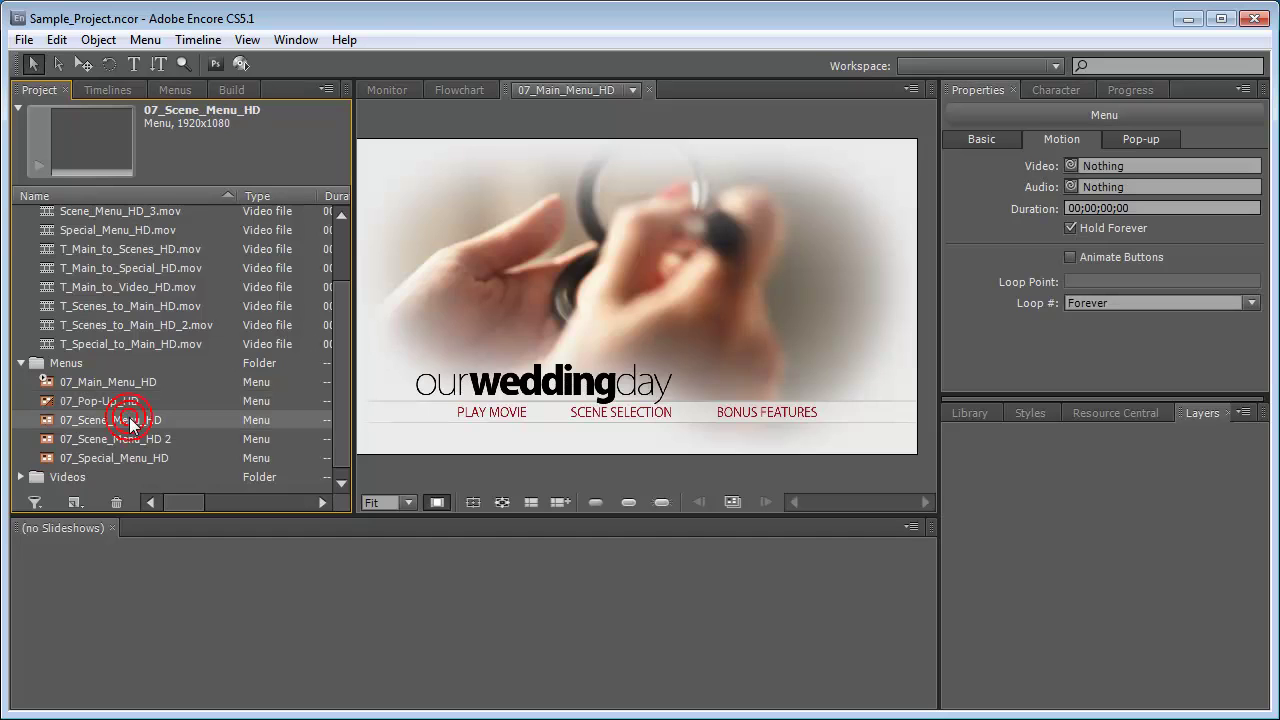
left_click_drag(340, 343, 337, 308)
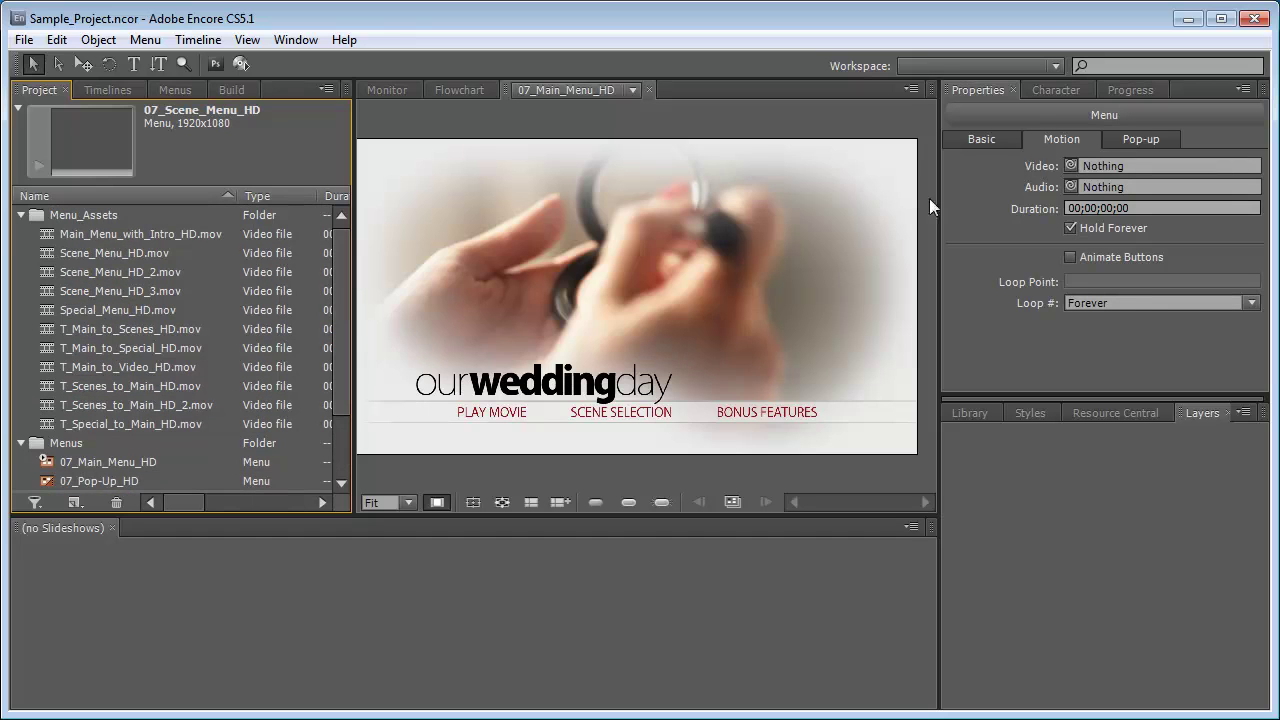
left_click_drag(1068, 166, 115, 254)
left_click_drag(1067, 186, 115, 255)
Link both the motion video and audio of 07_Scene_Menu_HD 2 to Scene_Menu_HD_2.mov
left_click_drag(342, 368, 343, 409)
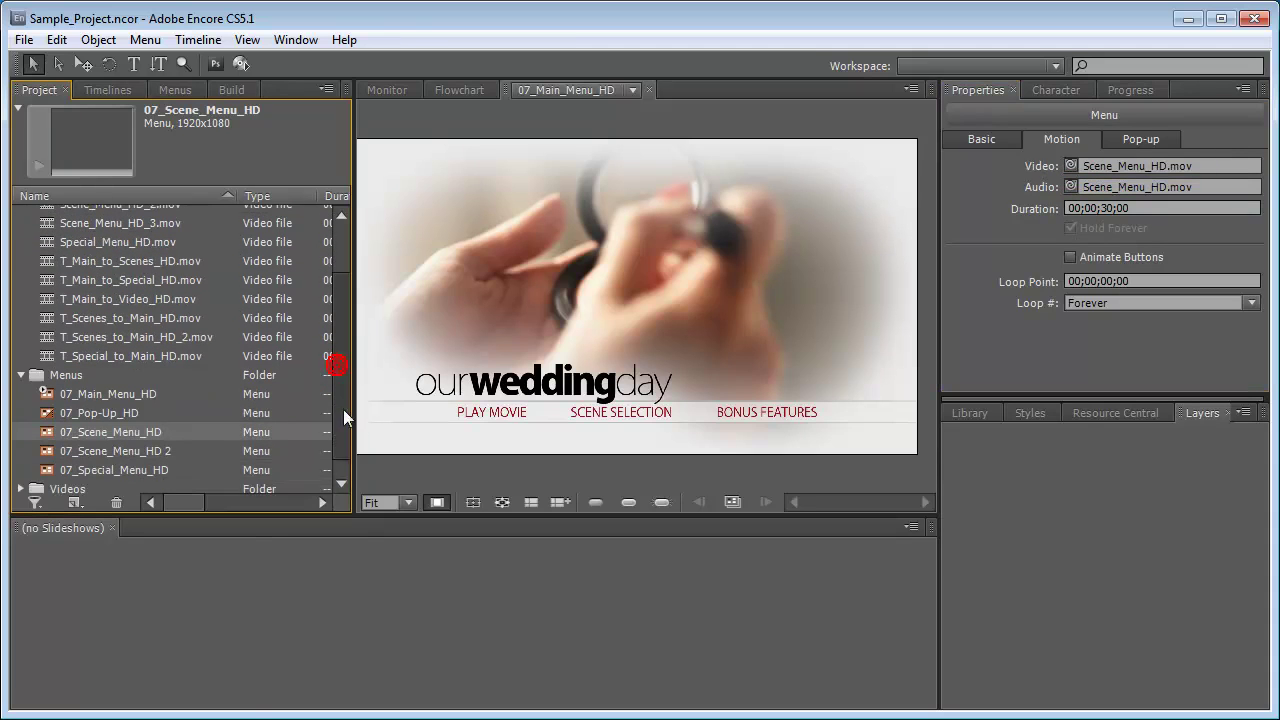
left_click(121, 451)
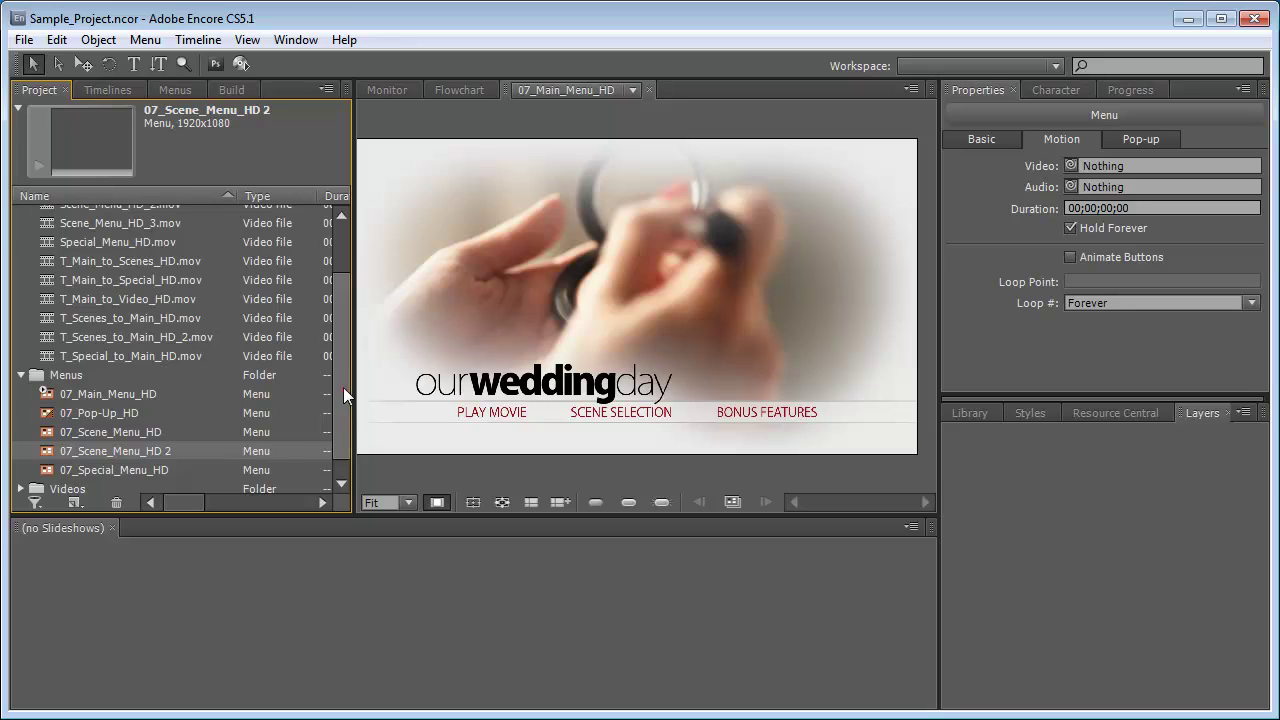
scroll(343, 388, "up", 1)
left_click_drag(1066, 168, 203, 263)
left_click_drag(1071, 187, 155, 261)
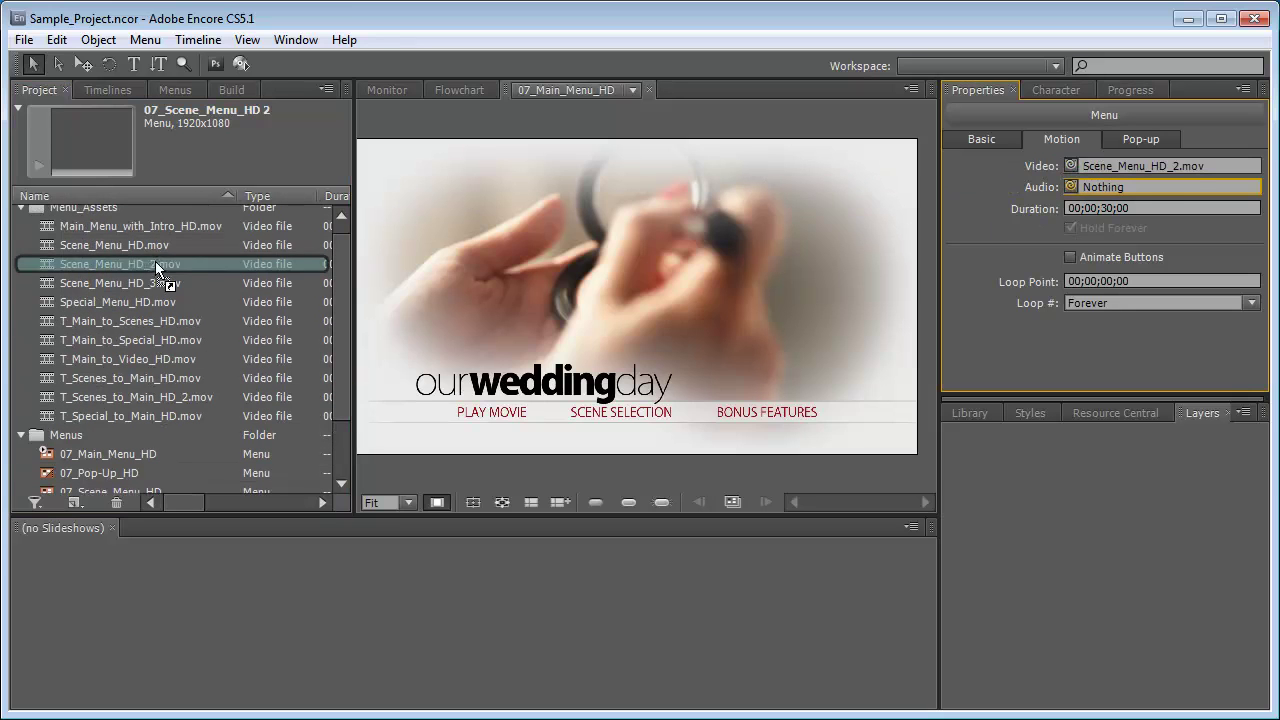
Link both the motion video and audio of 07_Special_Menu_HD to Special_Menu_HD.mov
scroll(343, 300, "down", 1)
scroll(345, 313, "down", 1)
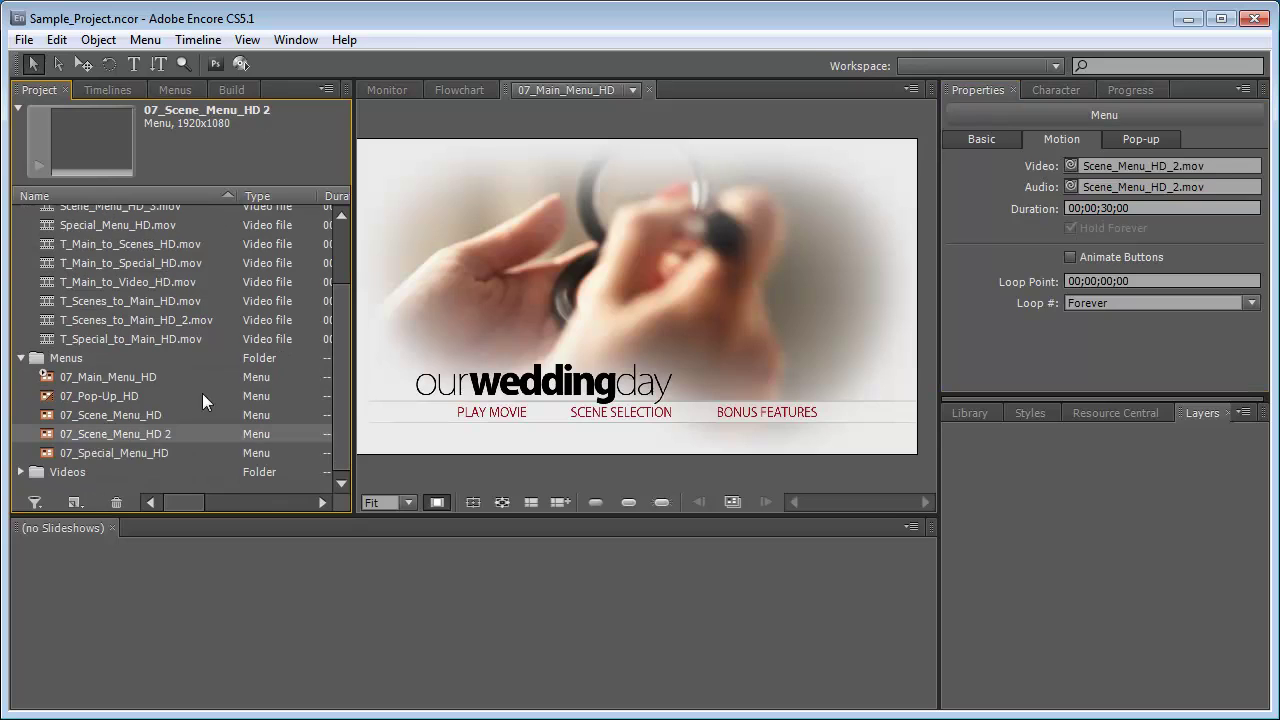
left_click(132, 455)
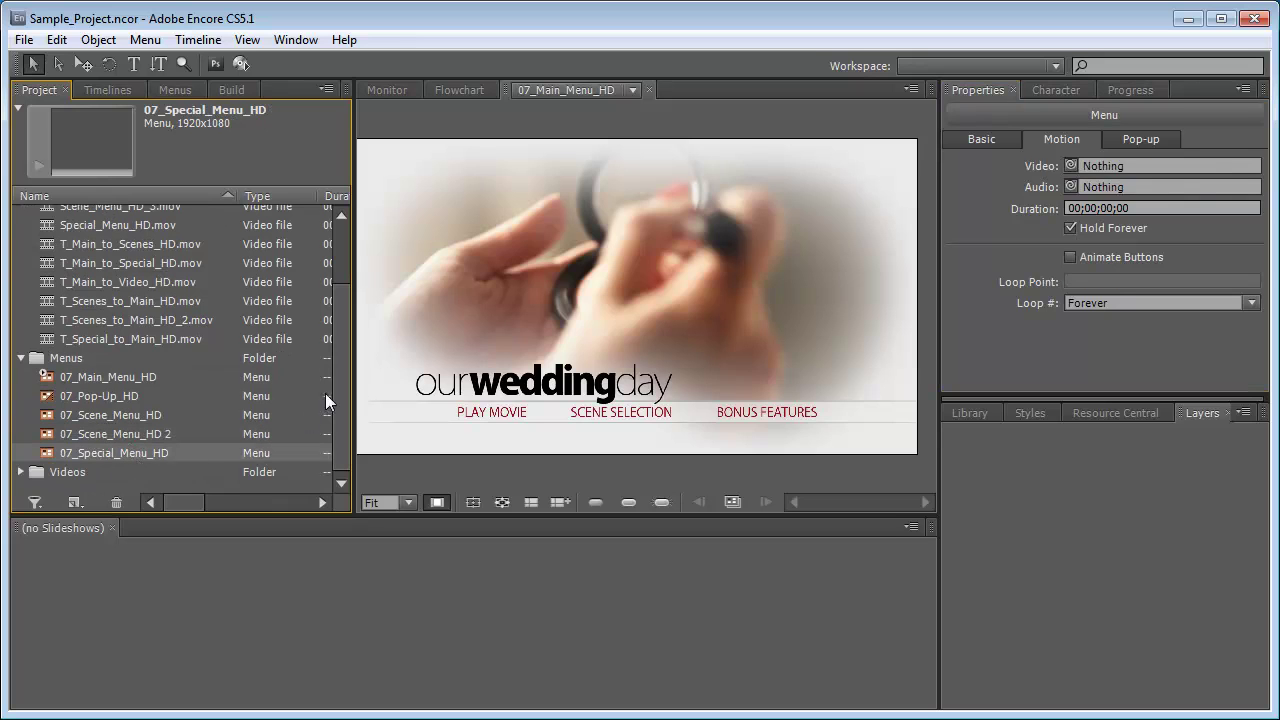
scroll(338, 311, "up", 1)
left_click_drag(1074, 168, 120, 307)
left_click_drag(1071, 186, 196, 308)
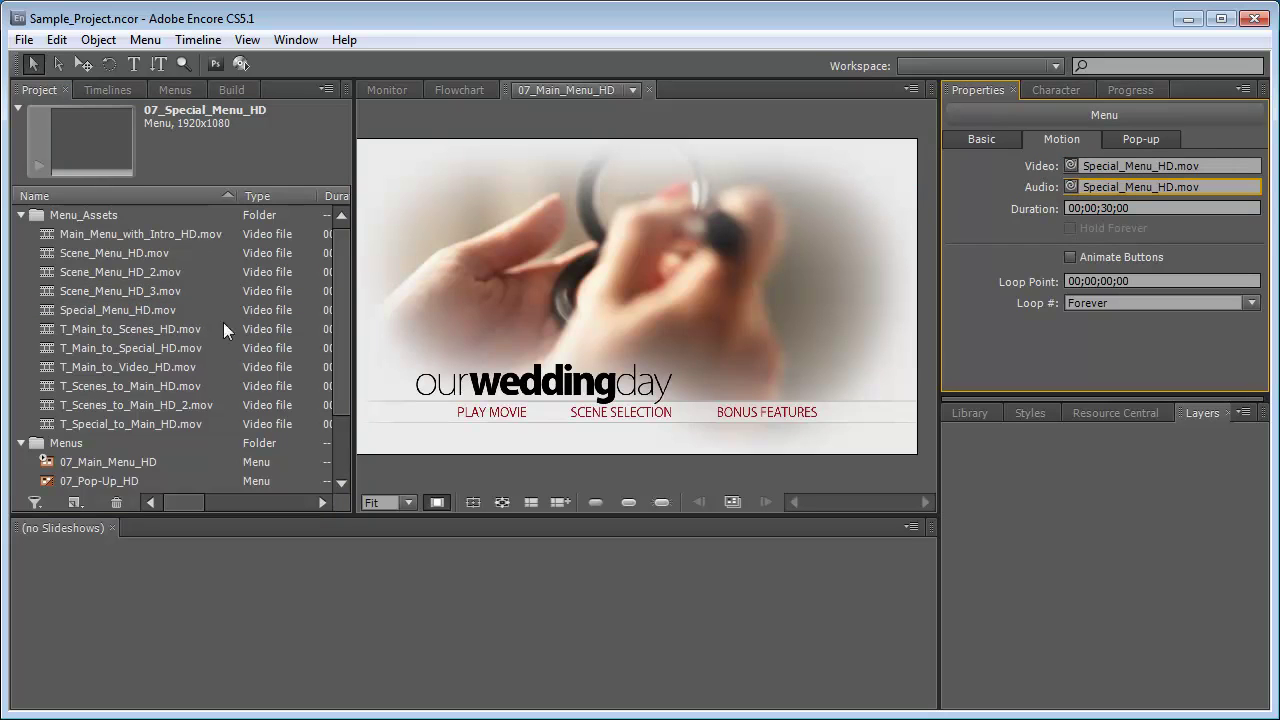
Open the 07_Scene_Menu_HD menu and switch its Animate Buttons option on and back off
left_click_drag(344, 287, 336, 351)
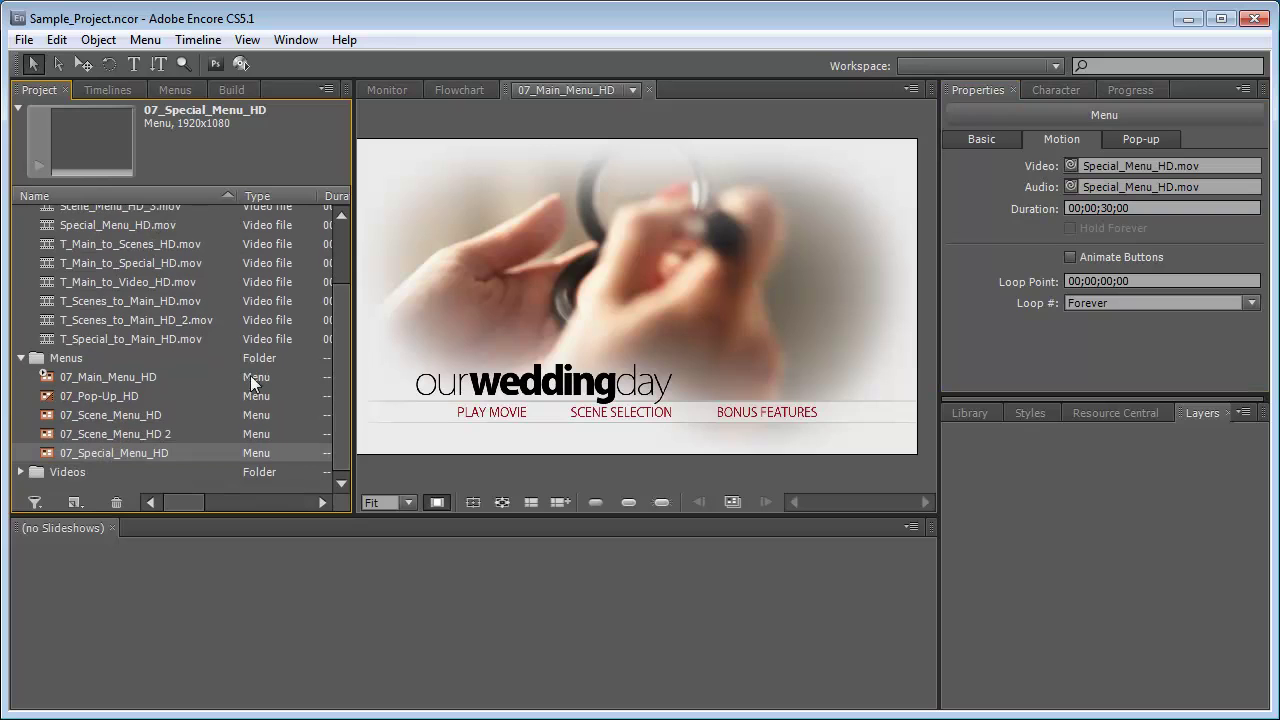
double_click(131, 416)
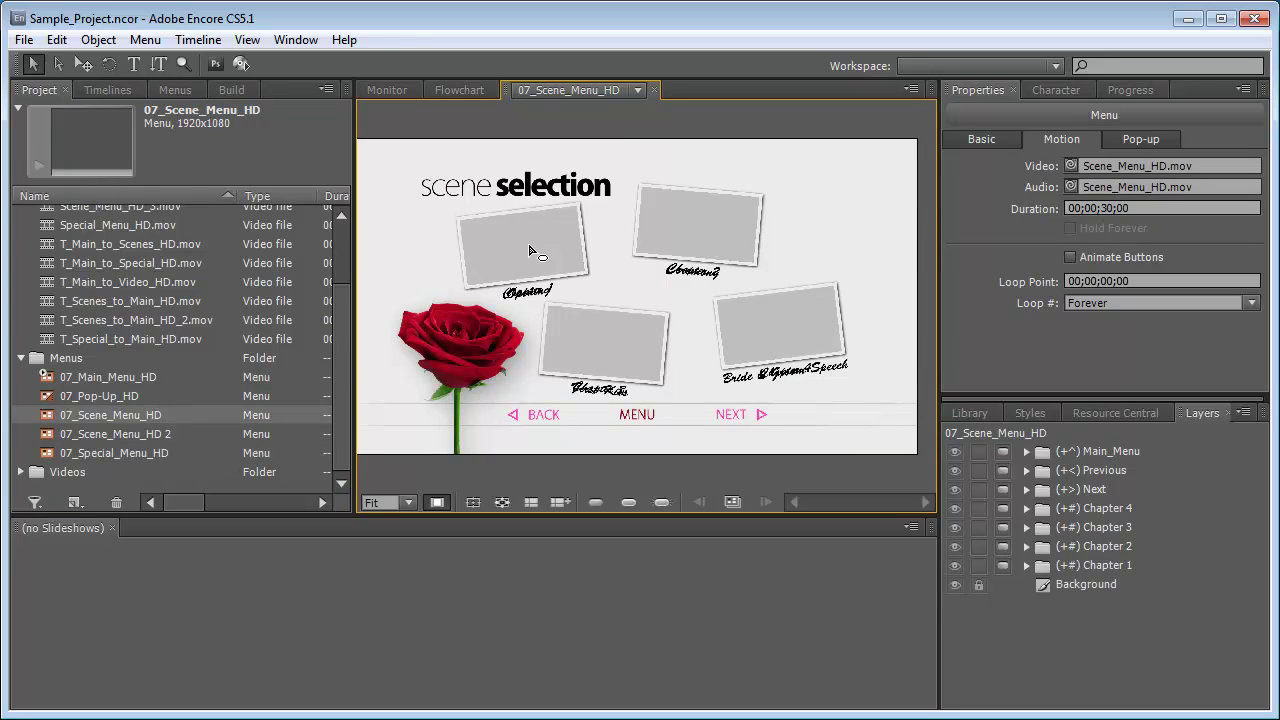
left_click(1069, 257)
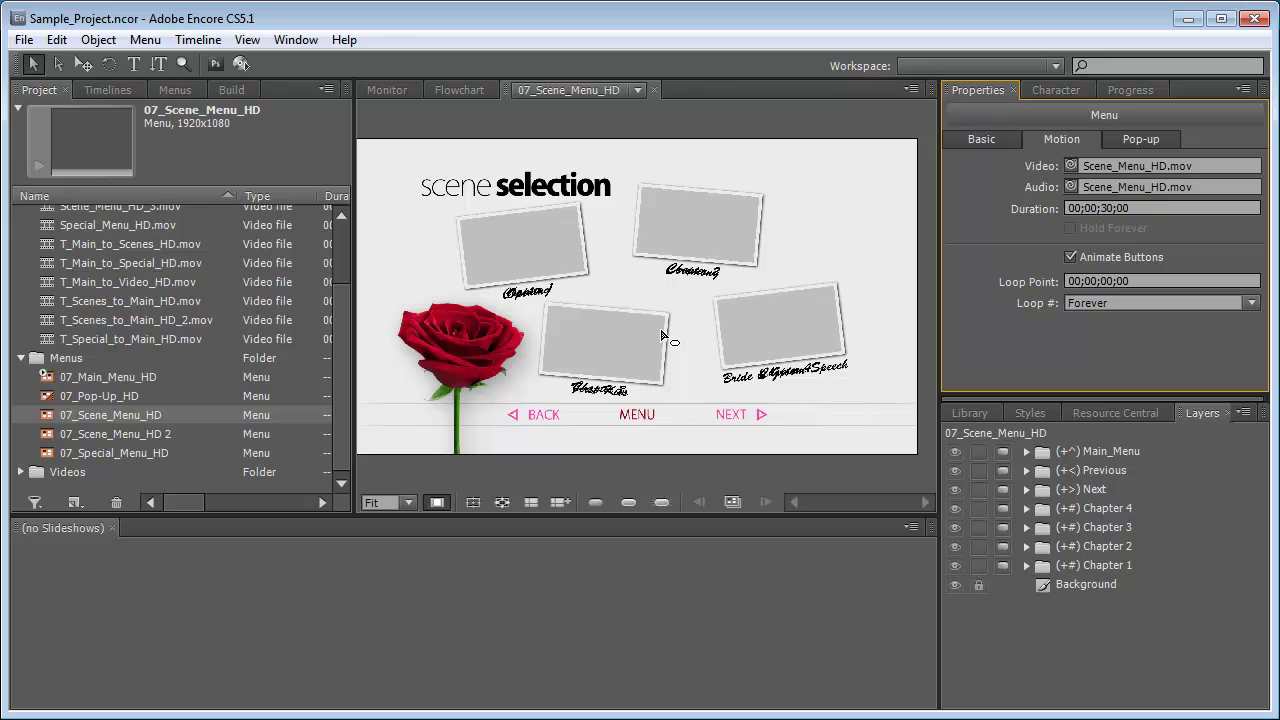
left_click(1069, 258)
Switch the menu viewer back to 07_Main_Menu_HD and clear the selection in the project
left_click(637, 90)
left_click(617, 185)
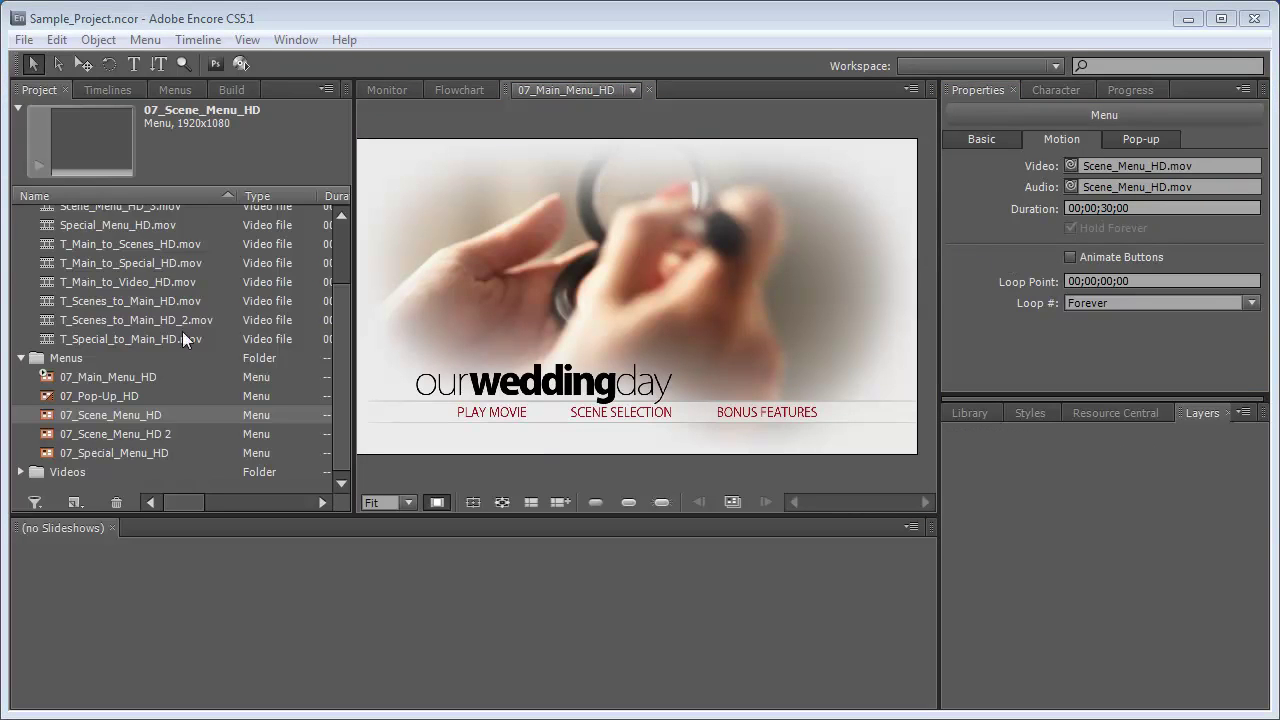
left_click(145, 397)
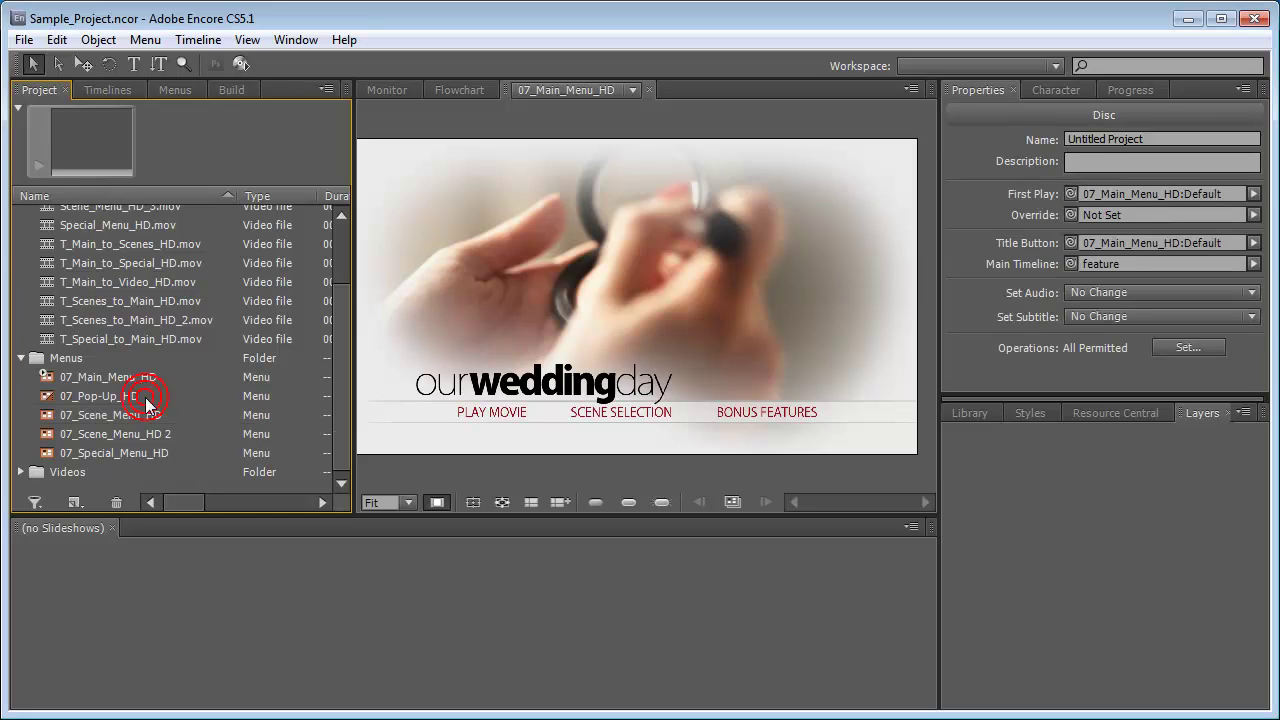
Open the 07_Pop-Up_HD menu from the Menus folder and bring it into Photoshop for editing
left_click(126, 395)
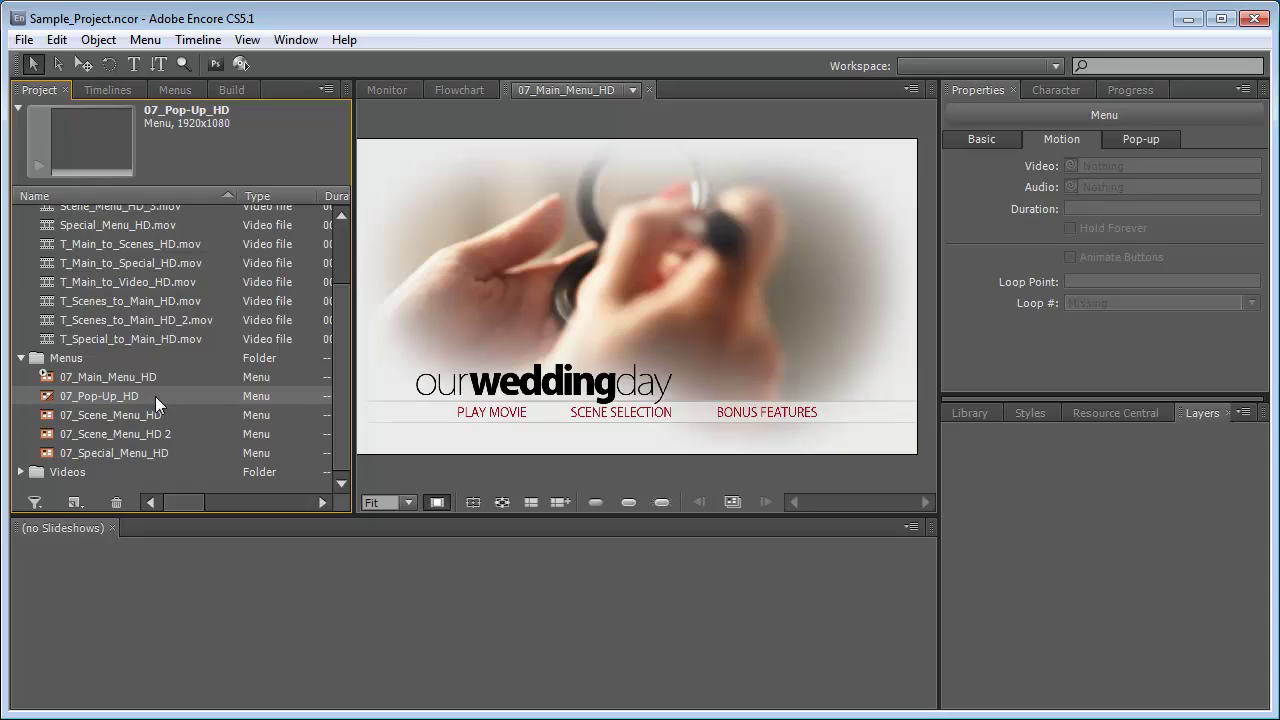
double_click(49, 396)
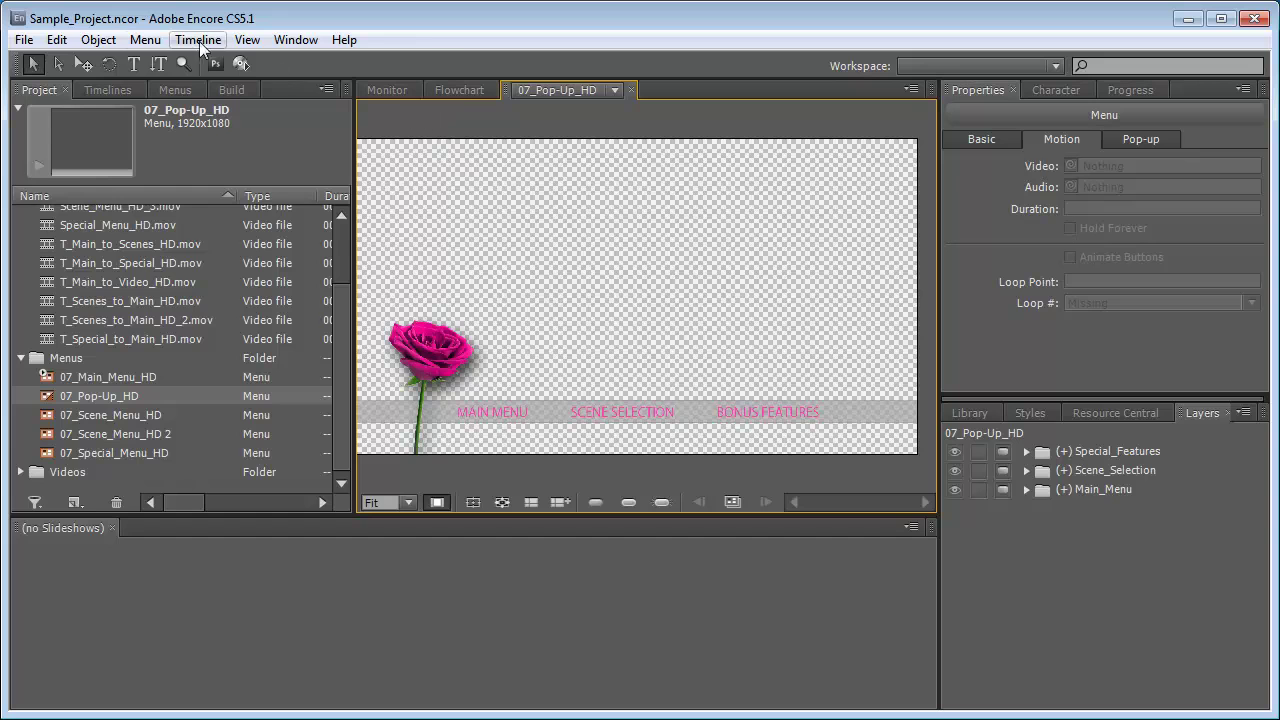
left_click(57, 40)
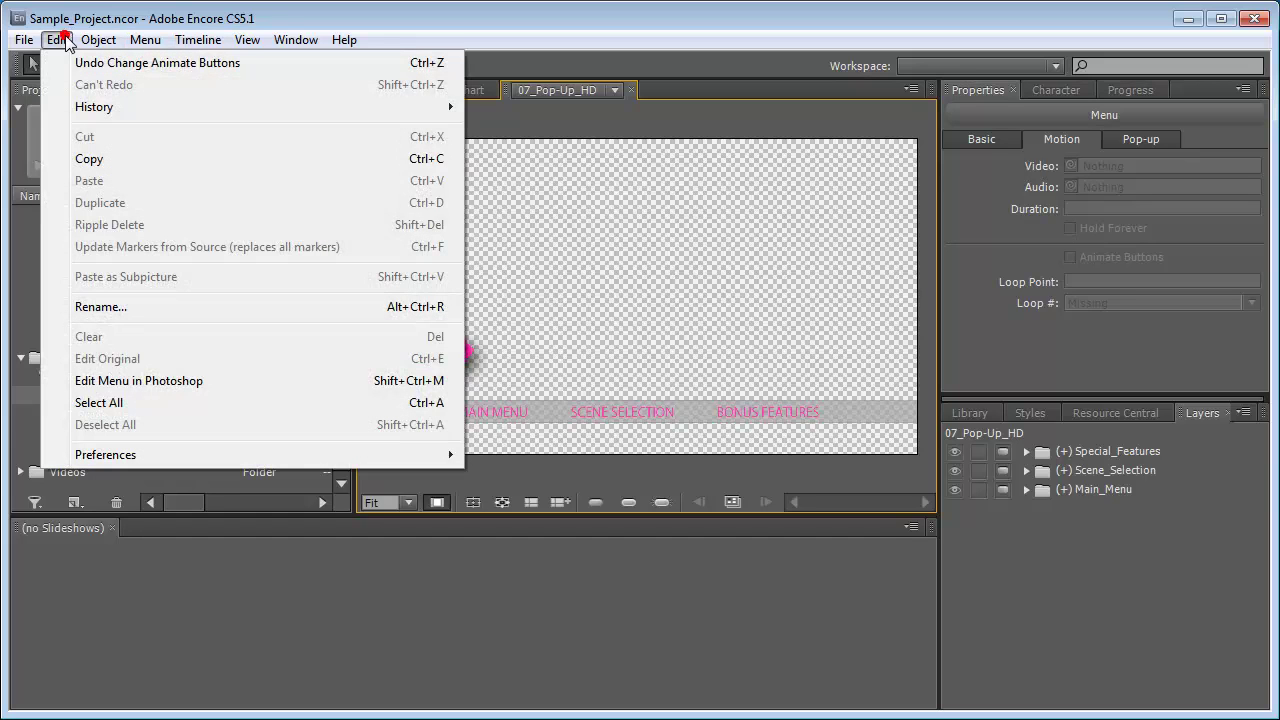
left_click(113, 381)
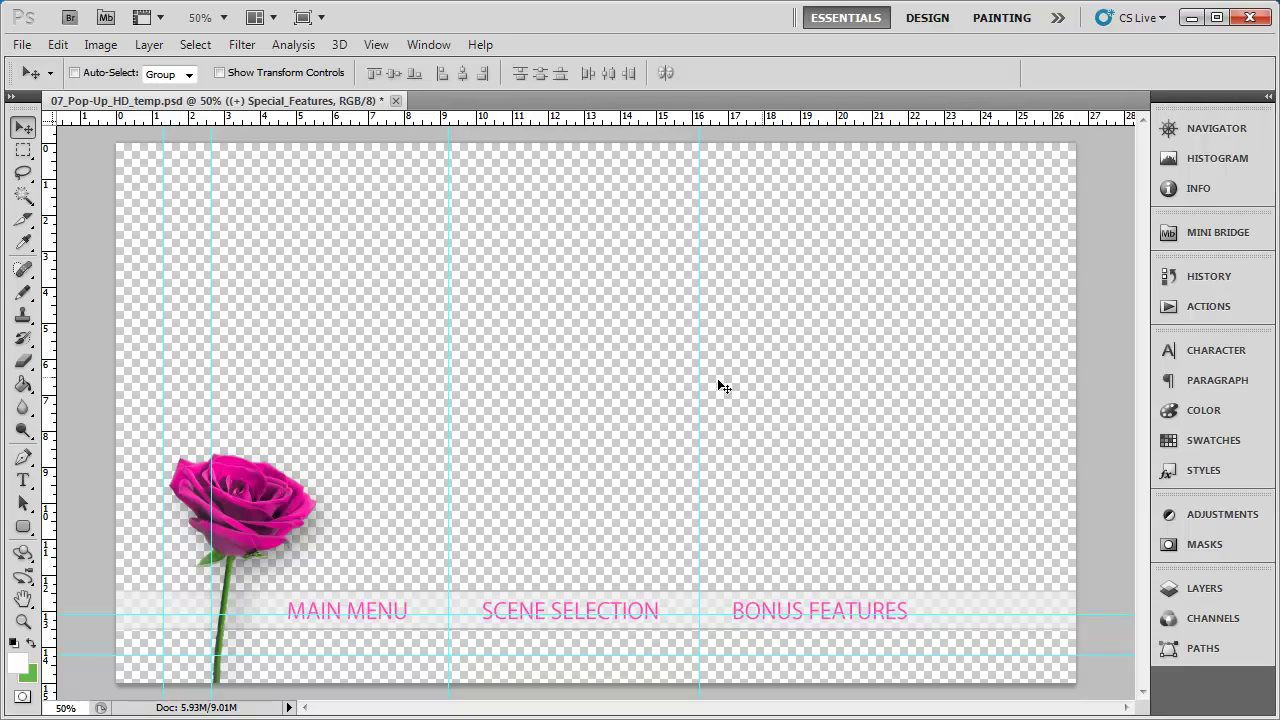
Examine the pop-up menu's layers by hiding and reshowing the Main_Menu group and expanding the Main_Menu and Scene_Selection groups
left_click(1202, 589)
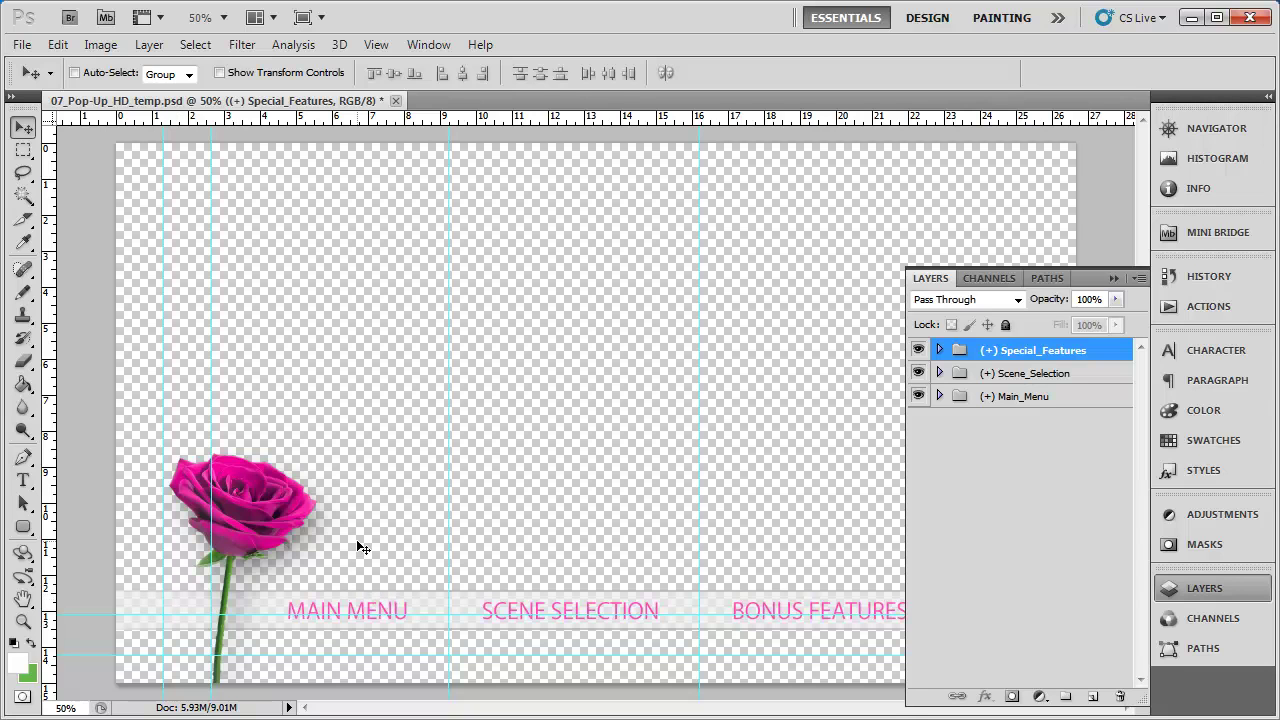
left_click(1028, 402)
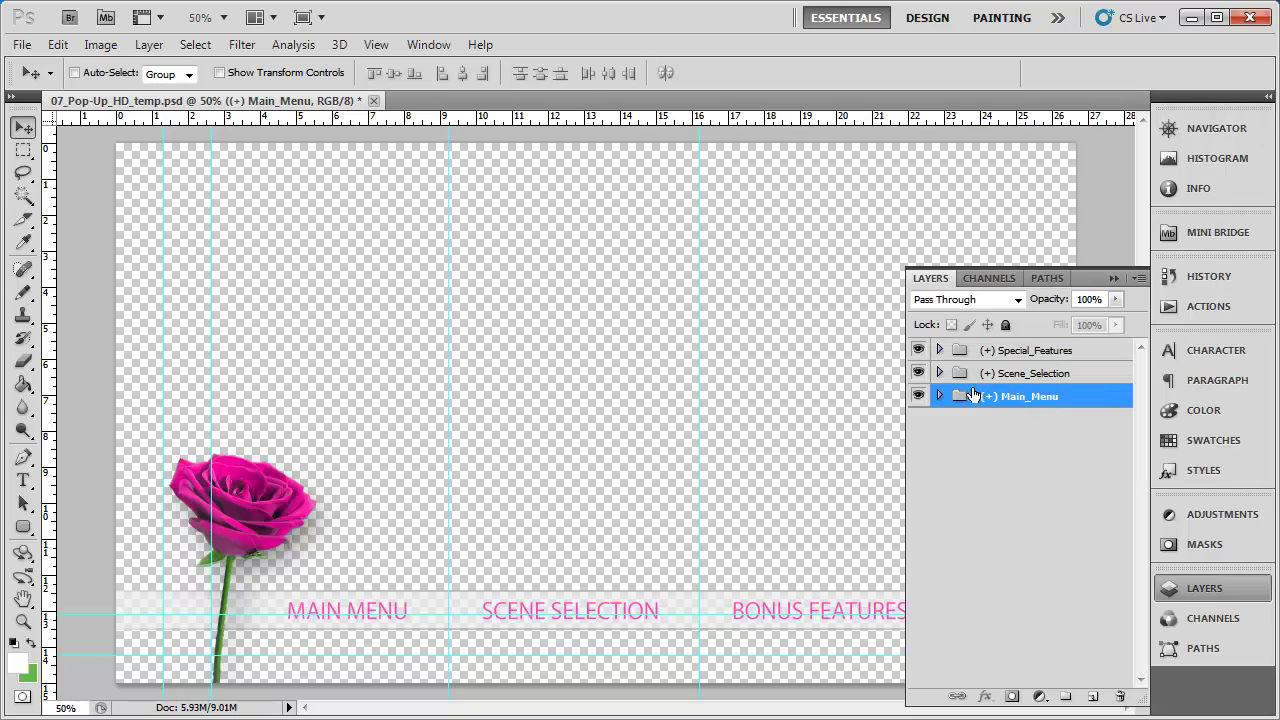
left_click(918, 397)
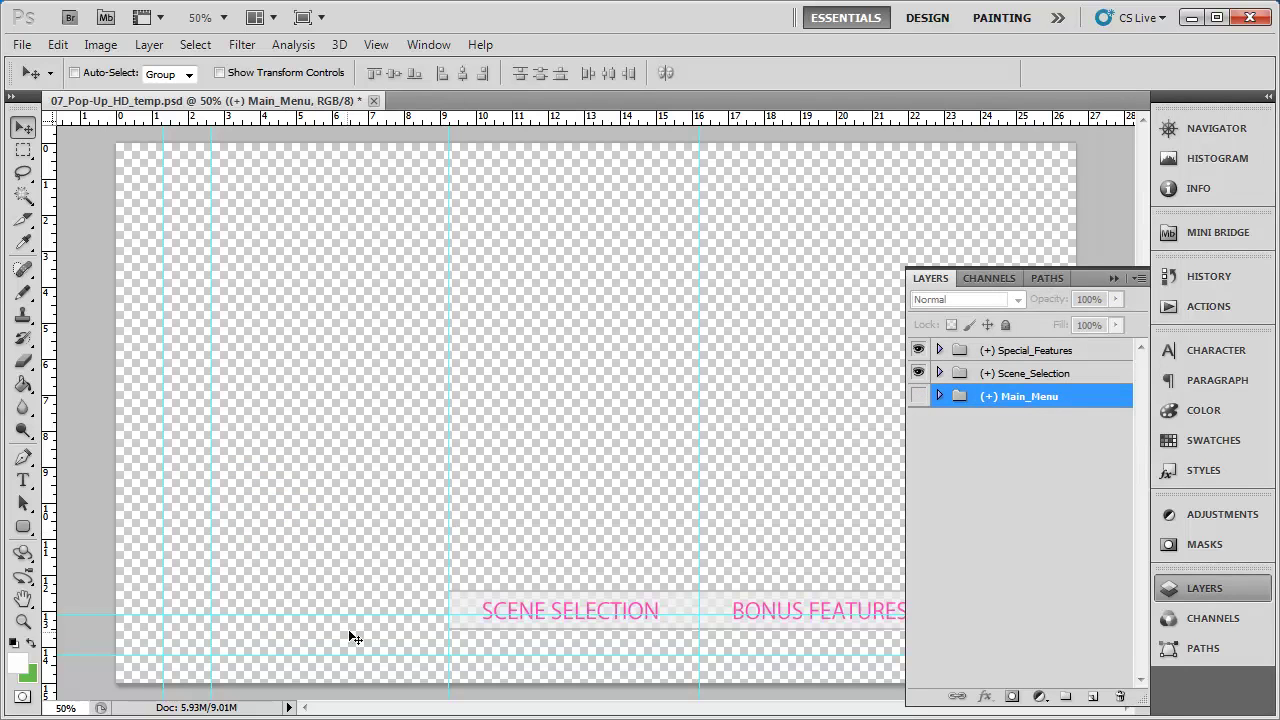
left_click(918, 397)
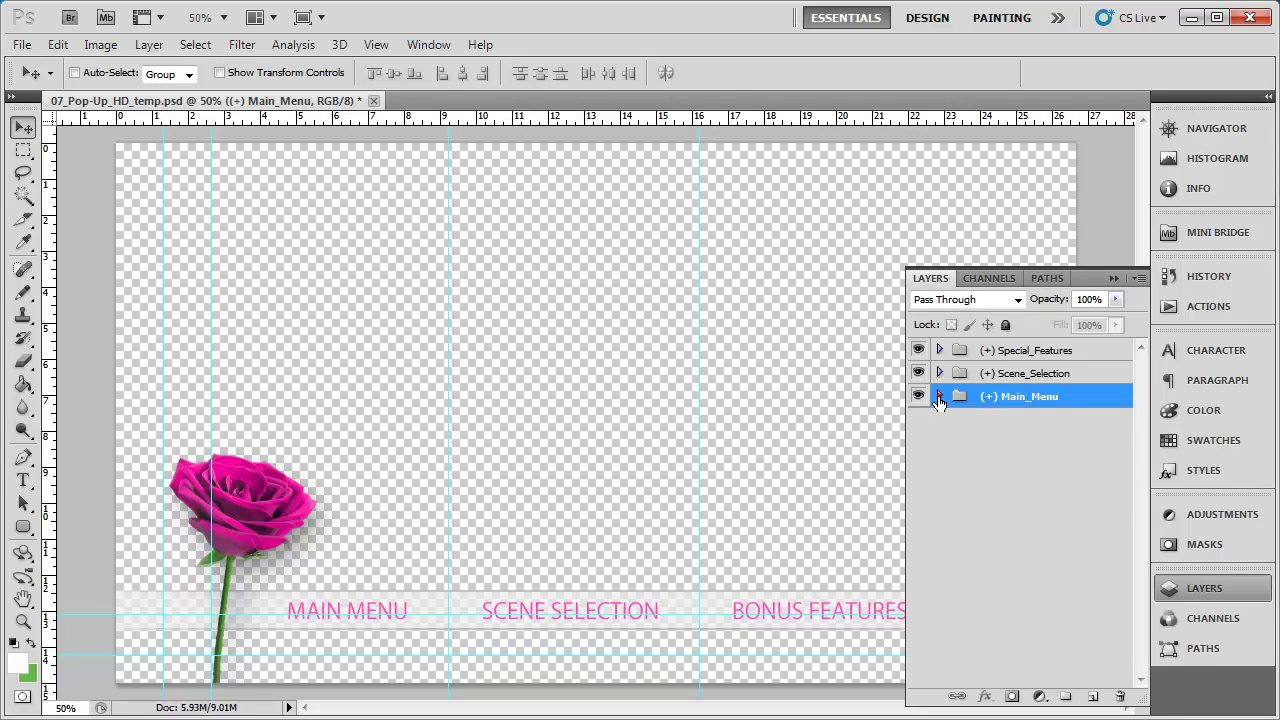
left_click(939, 397)
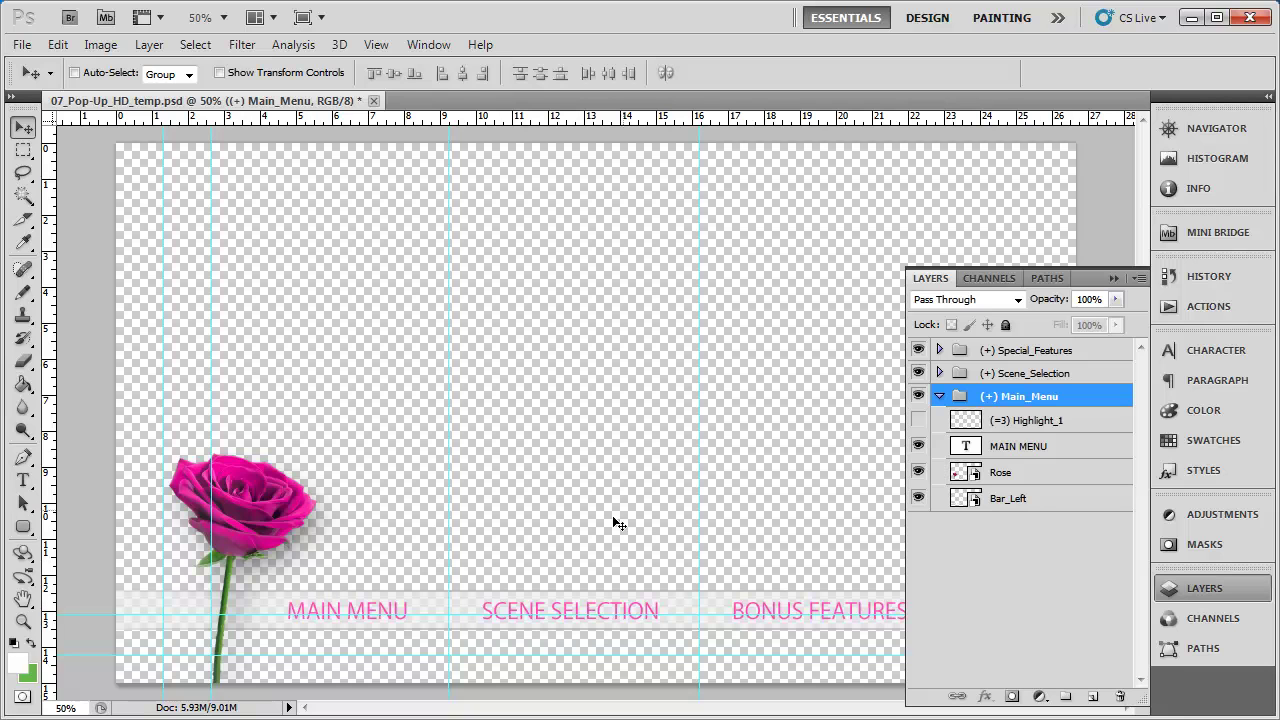
left_click(939, 373)
left_click(1030, 425)
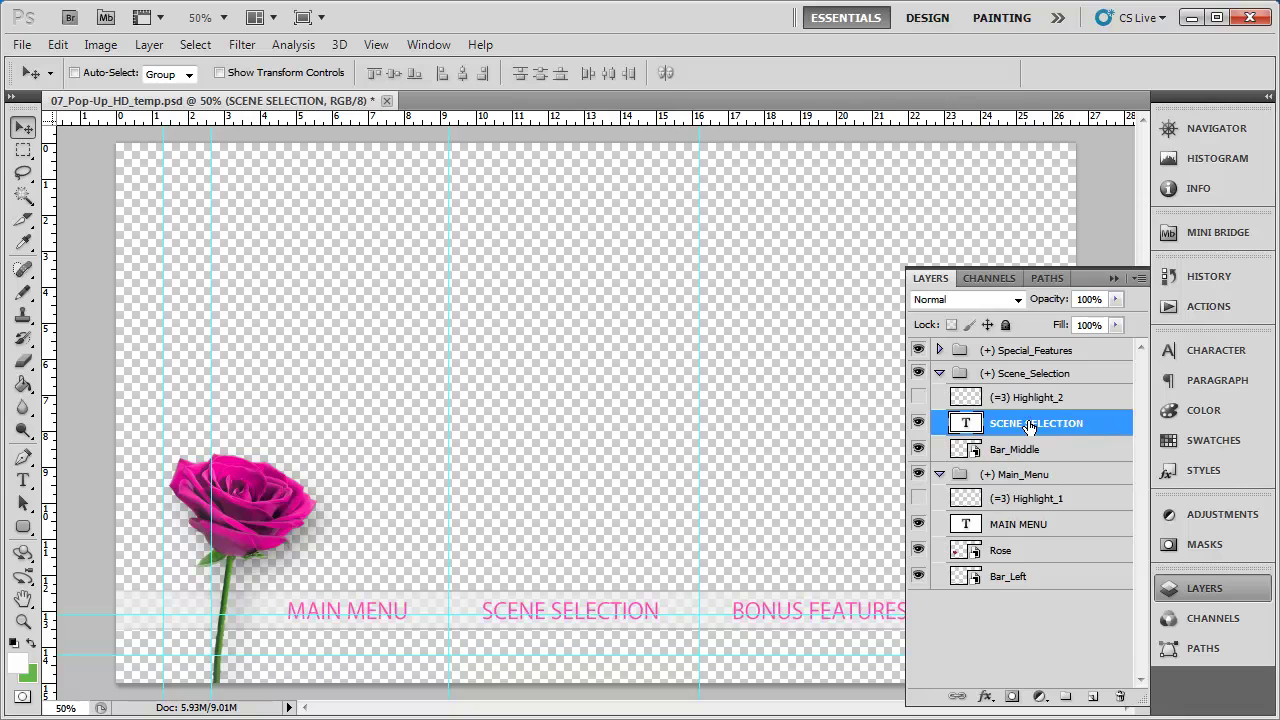
Open the MAIN MENU text layer's color, and copy the hex value of the Custom_Colors Buttons color from After Effects
left_click(1028, 528)
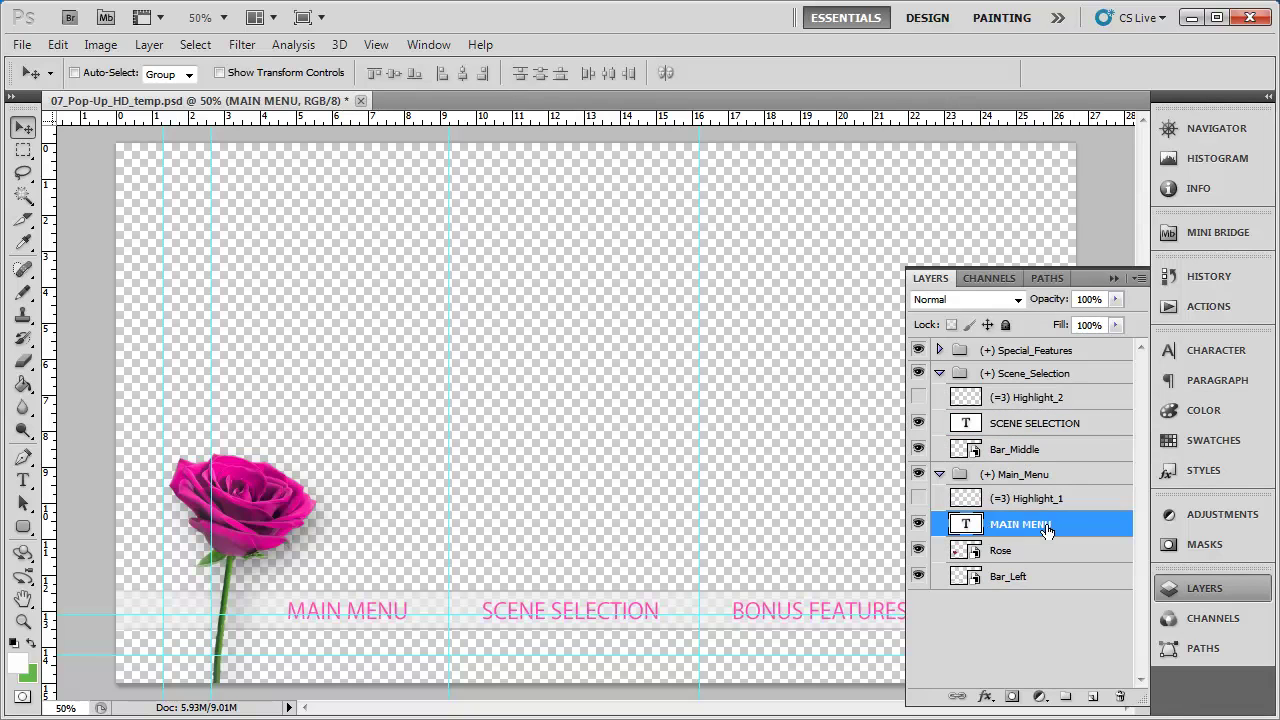
left_click(1210, 354)
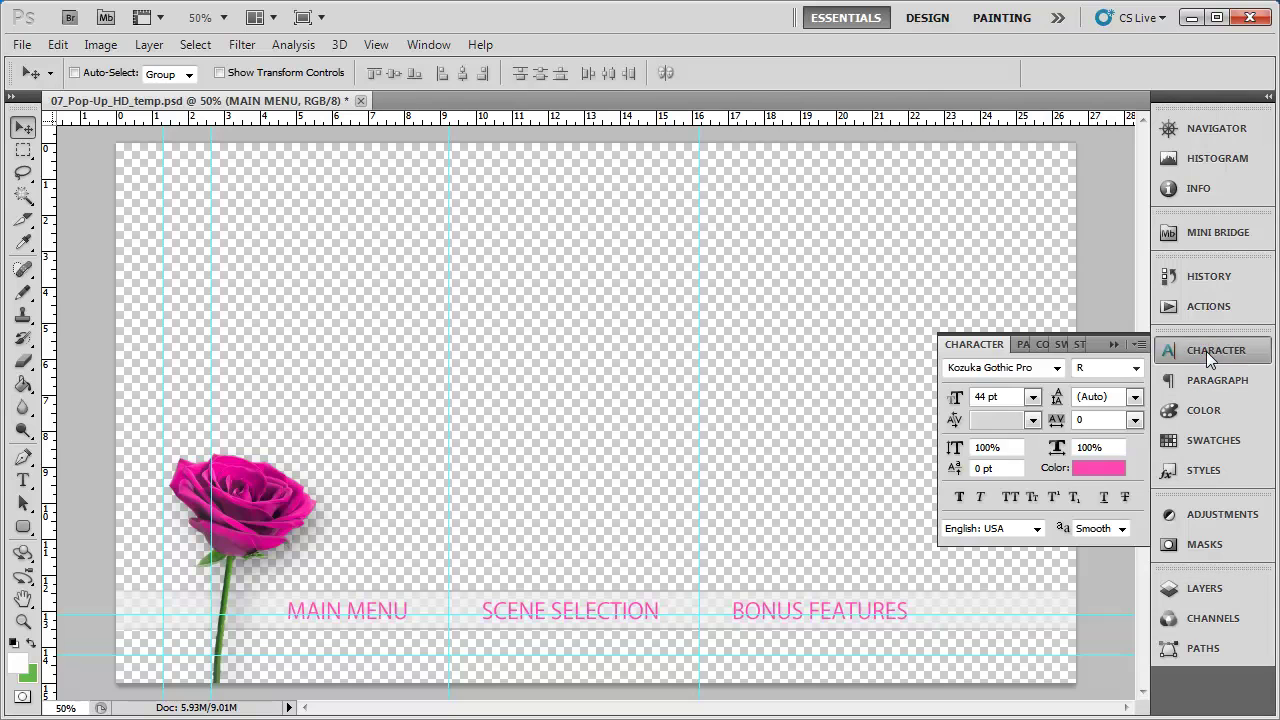
left_click(1096, 469)
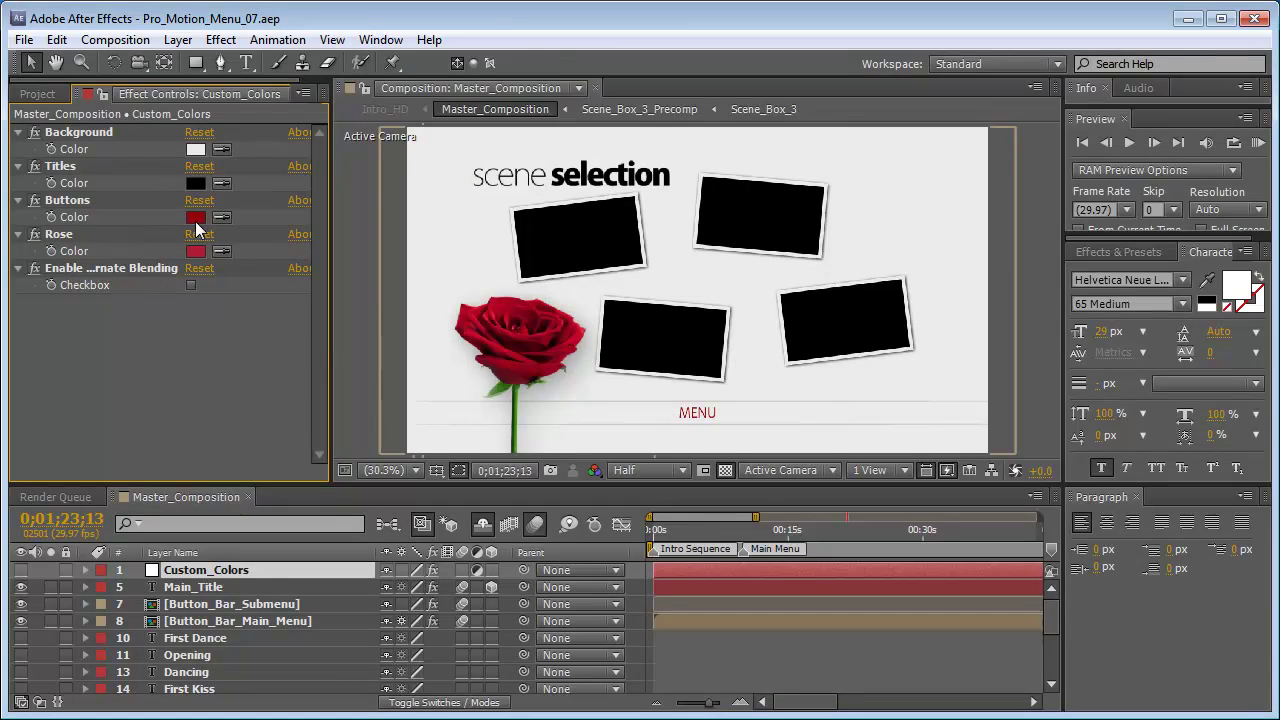
left_click(195, 221)
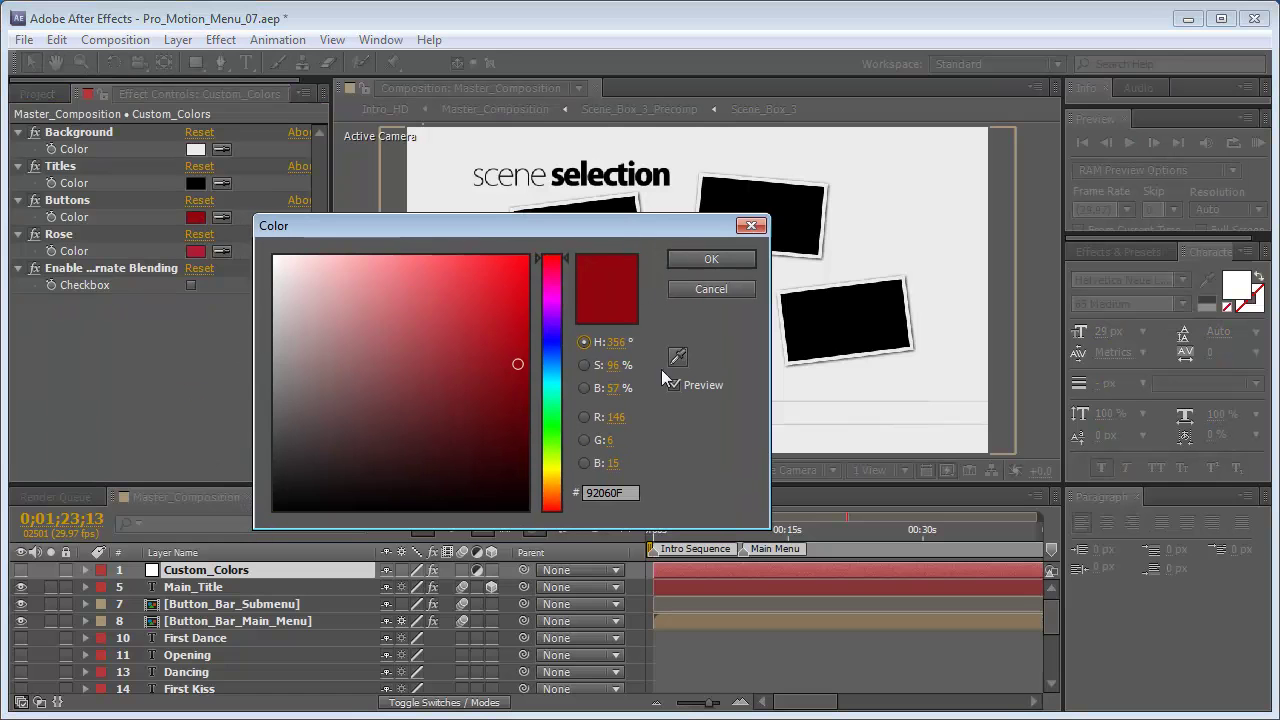
left_click(632, 492)
key("ctrl+c")
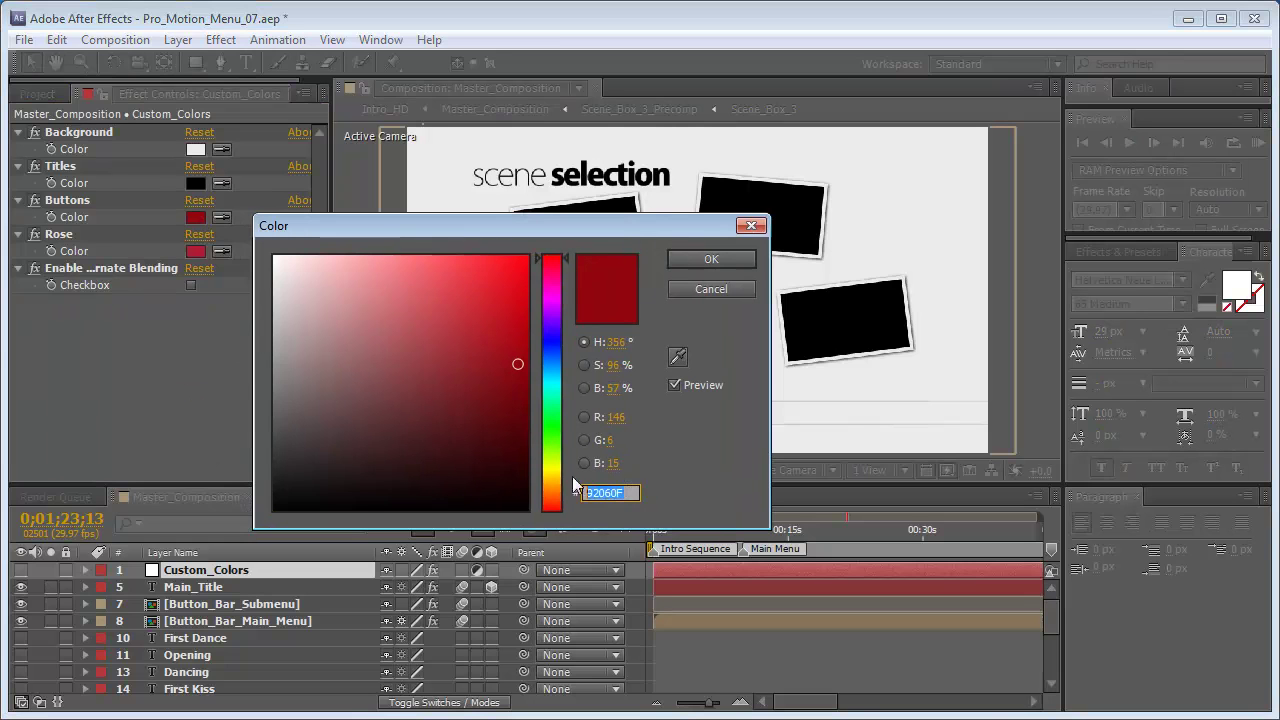
left_click(709, 289)
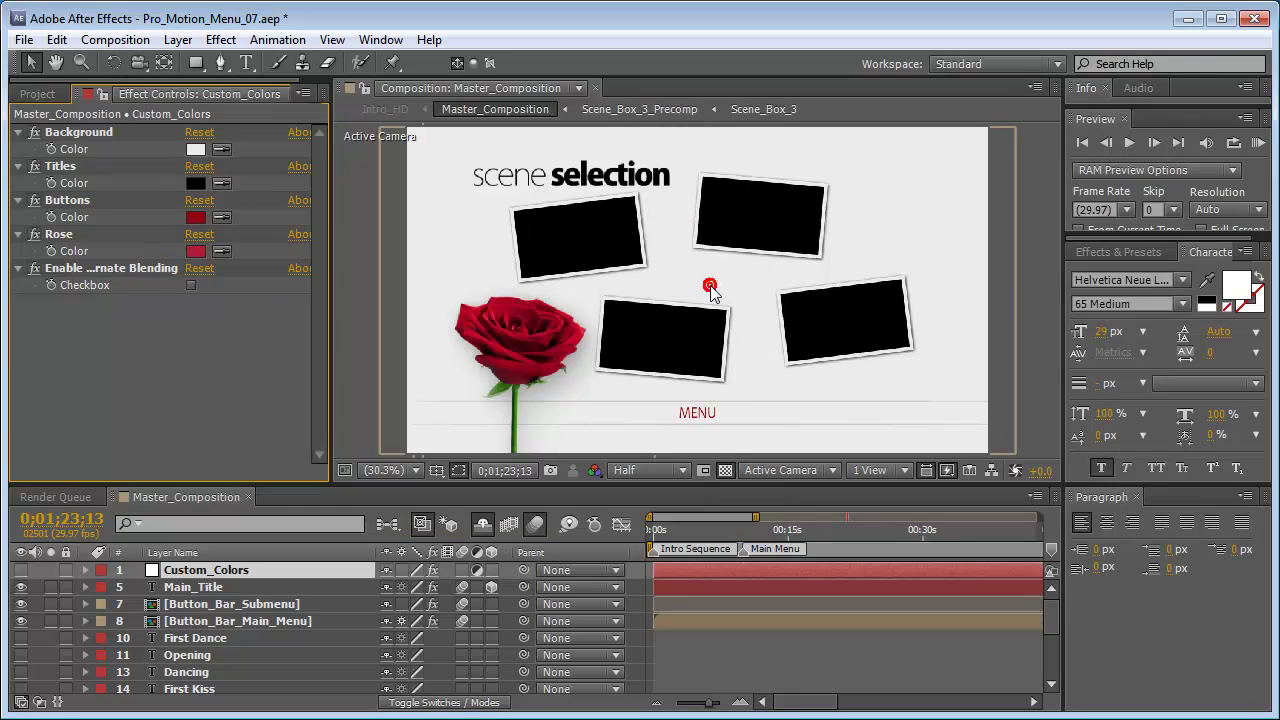
left_click(1190, 19)
Set the MAIN MENU text color to hex 92060F using the copied value
left_click(443, 404)
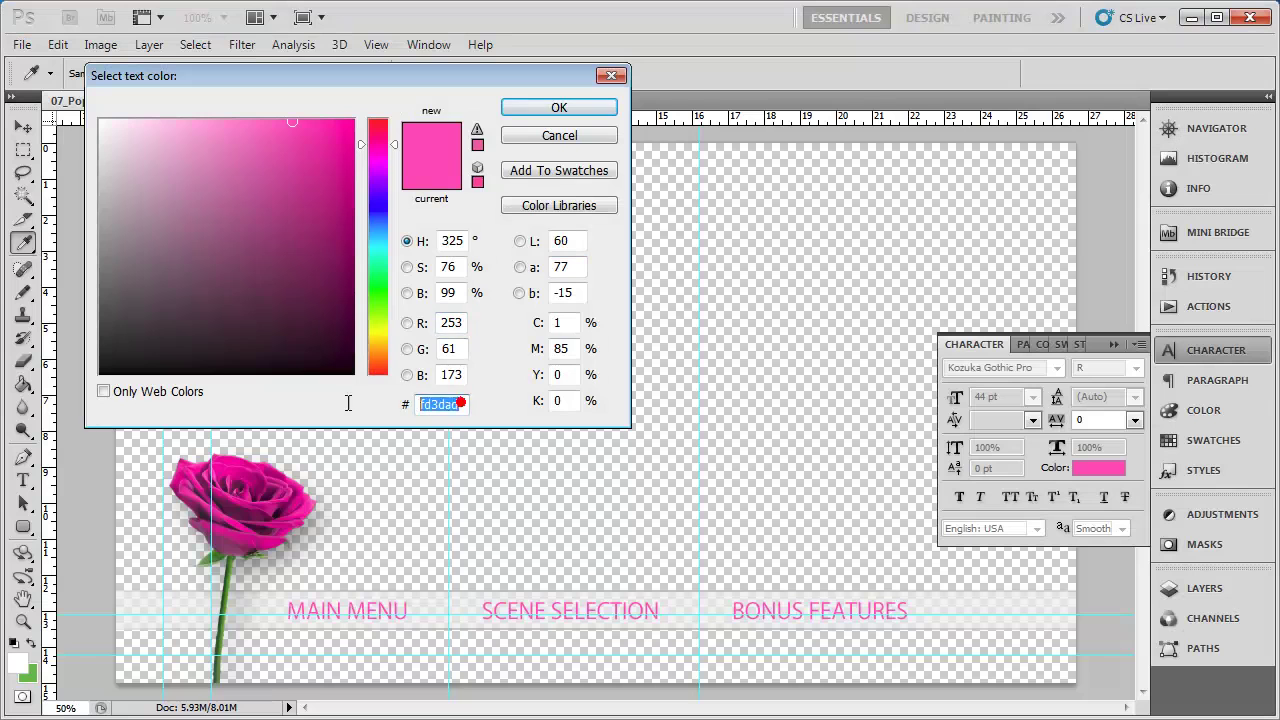
key("ctrl+v")
left_click(552, 108)
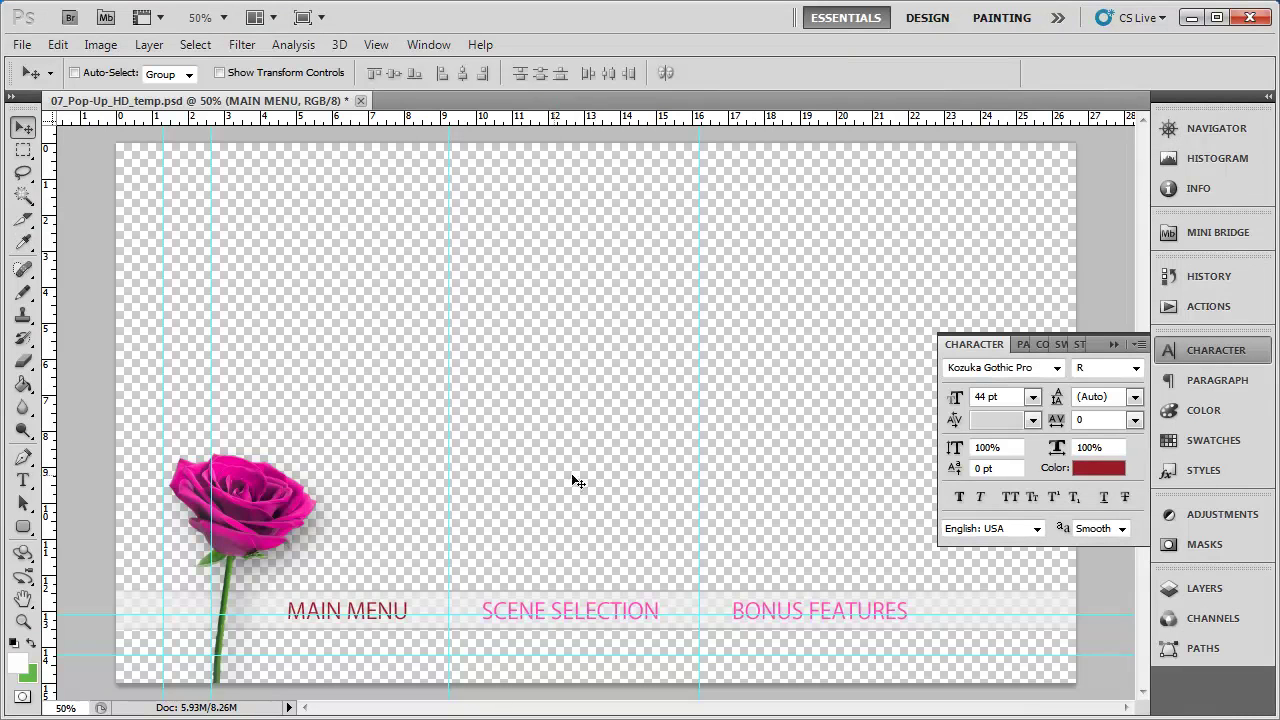
Set the foreground color to the same copied hex value, 92060F, and collapse the character settings
left_click(19, 662)
left_click(440, 404)
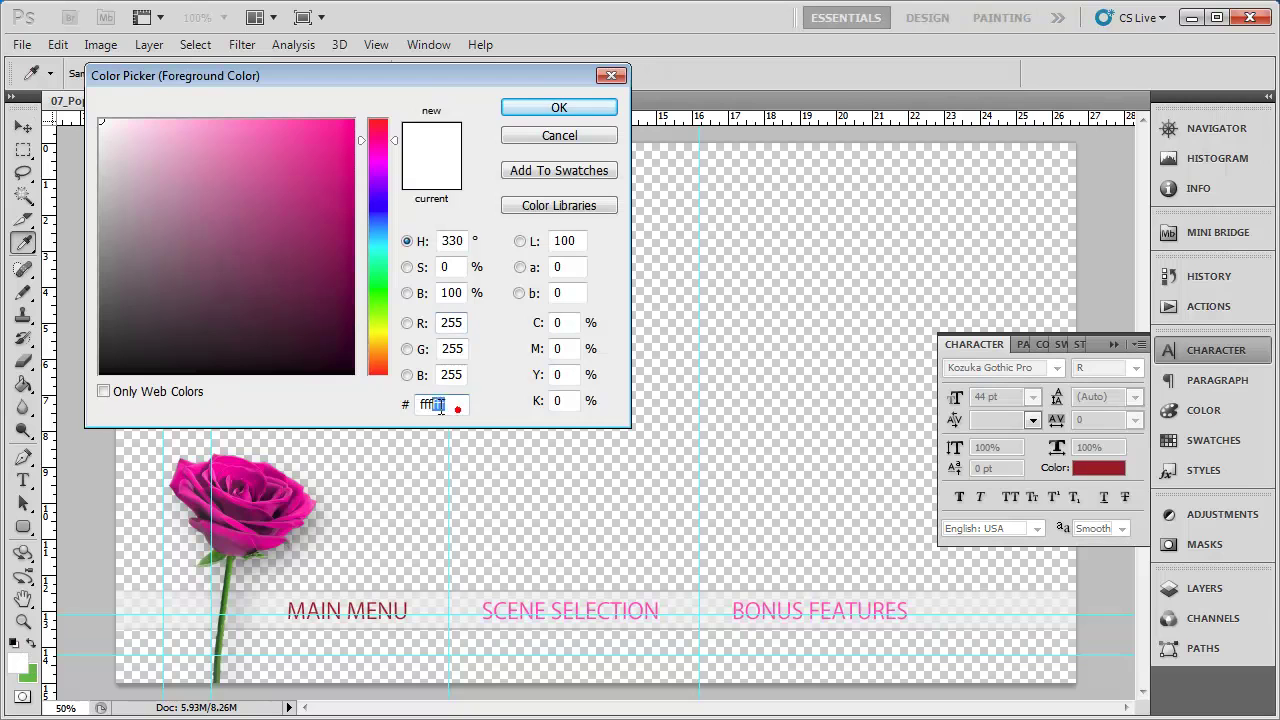
key("ctrl+v")
left_click(559, 107)
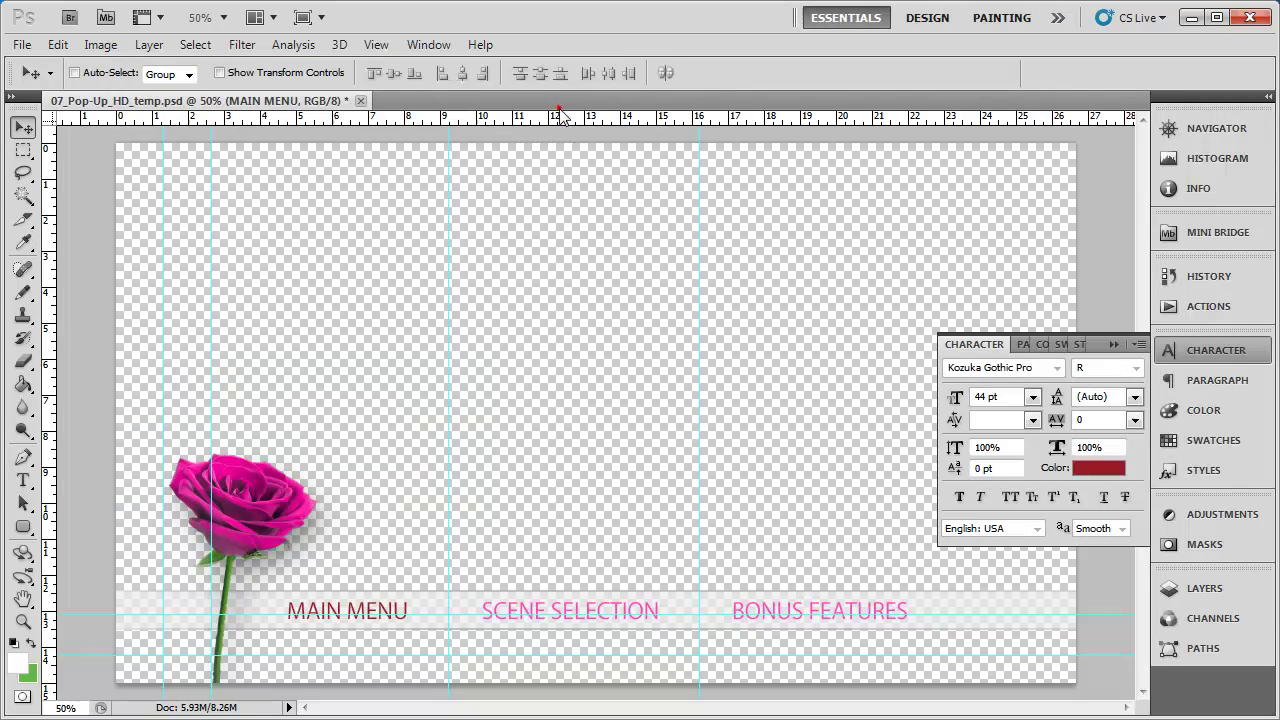
left_click(1114, 344)
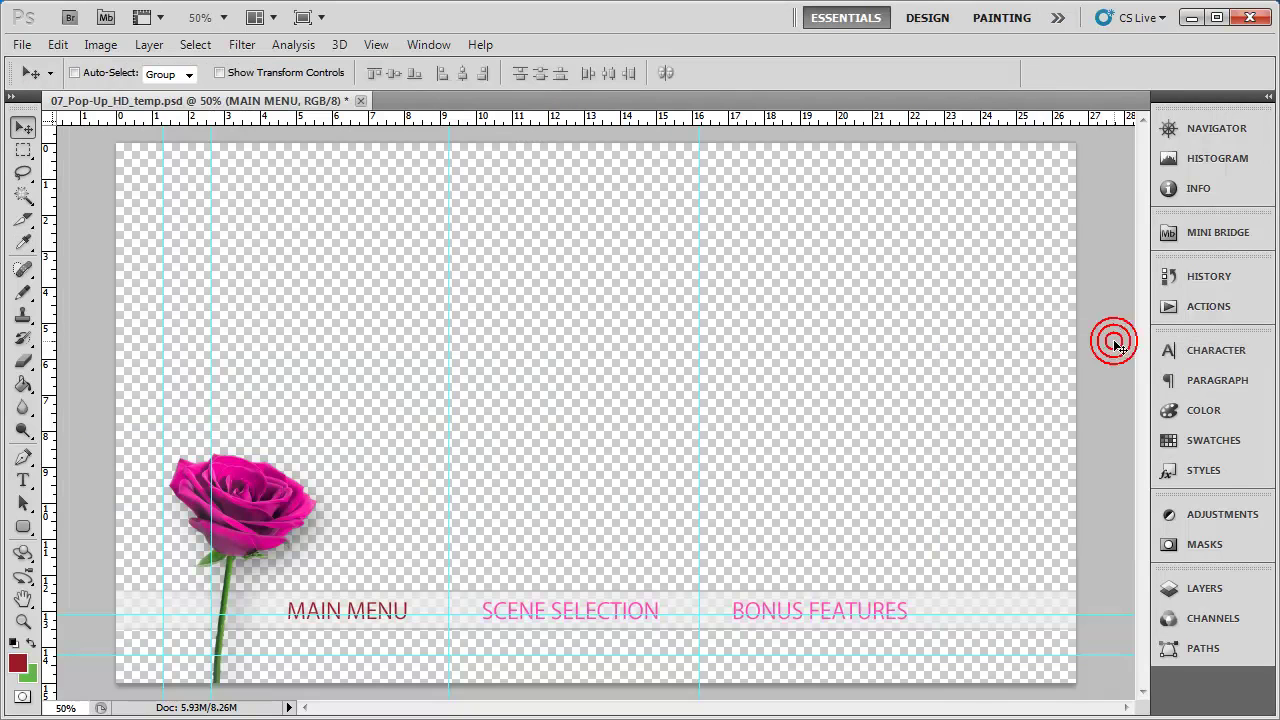
Recolor the SCENE SELECTION and BONUS FEATURES text layers together by sampling the dark red foreground color
left_click(1166, 588)
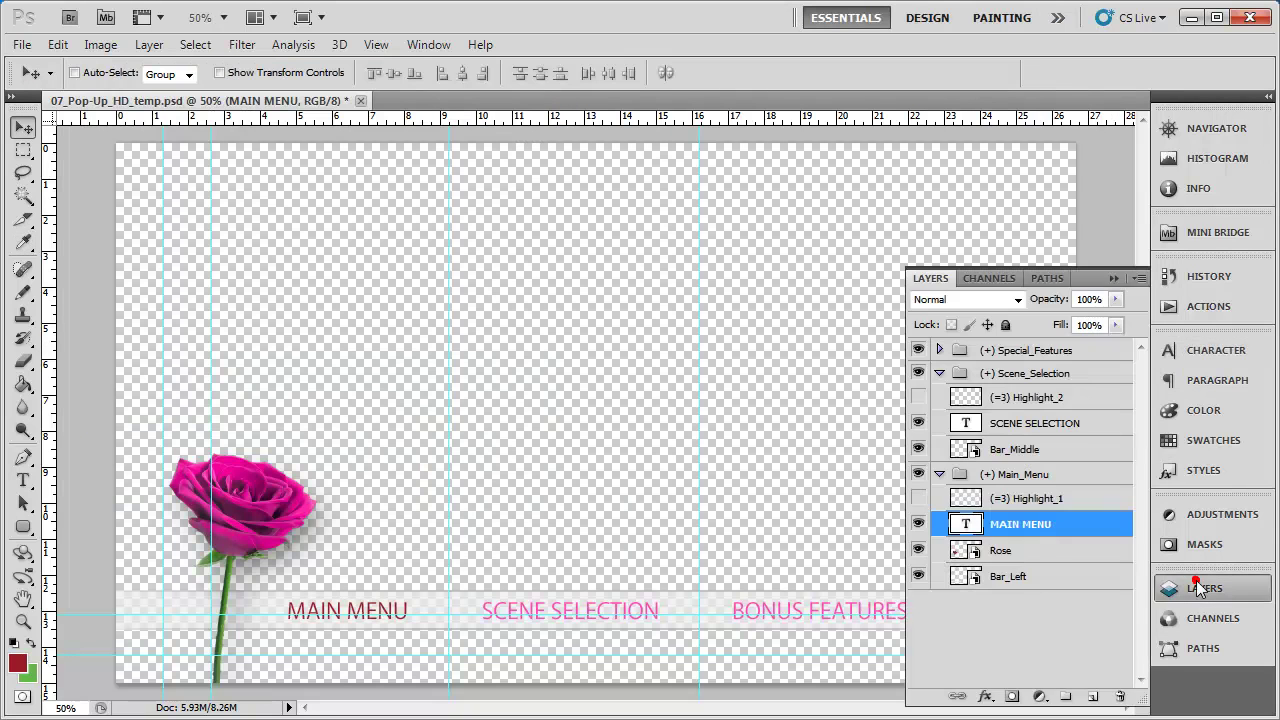
left_click(1015, 423)
left_click(939, 350)
left_click(998, 403, "ctrl")
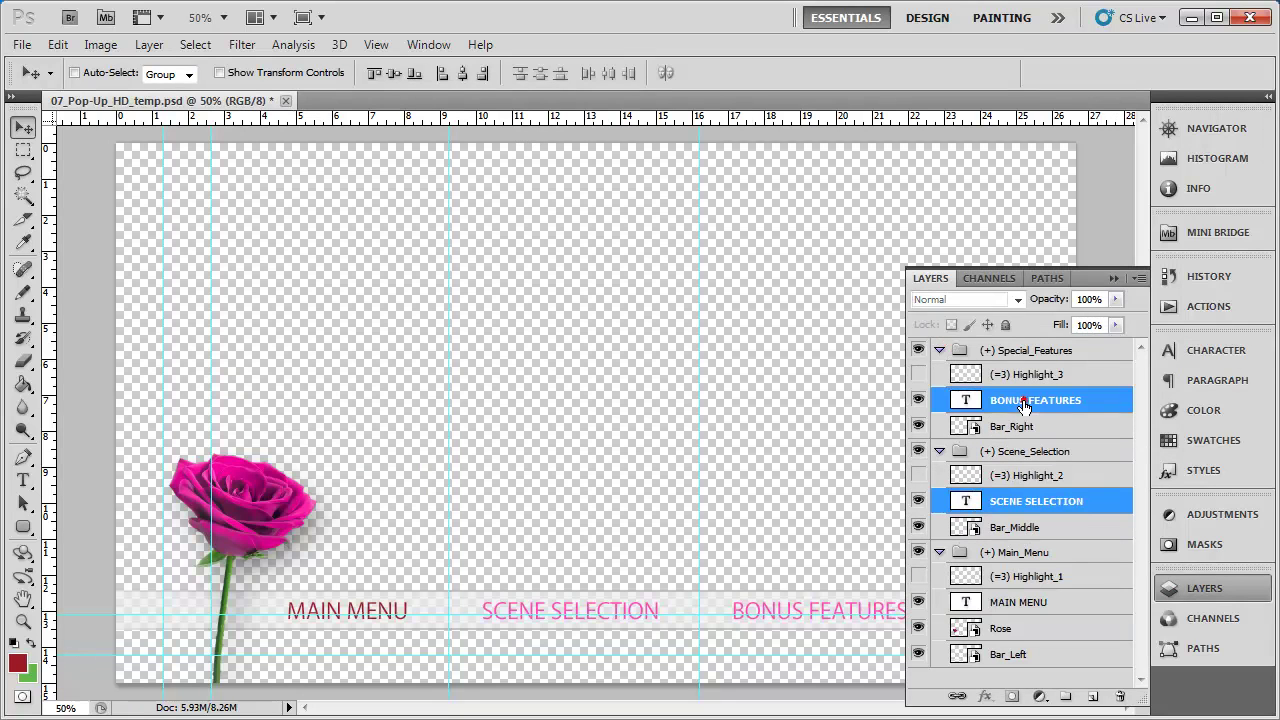
left_click(1214, 352)
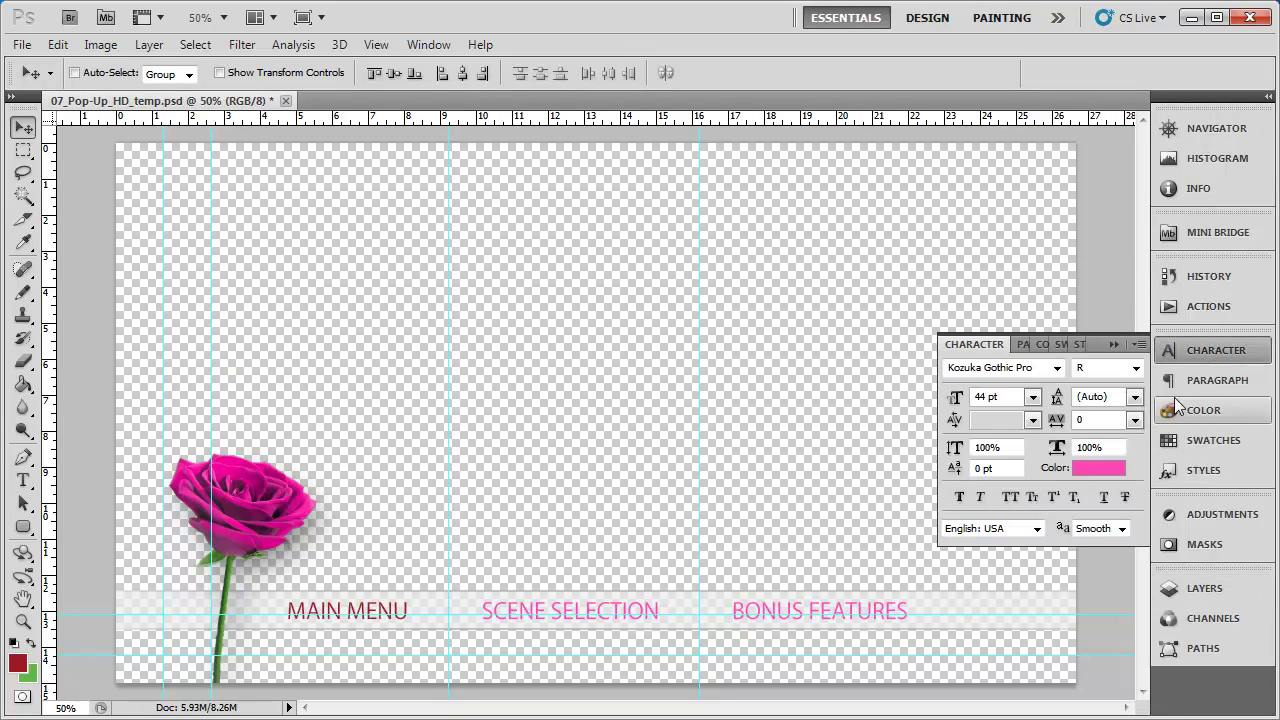
left_click(1098, 468)
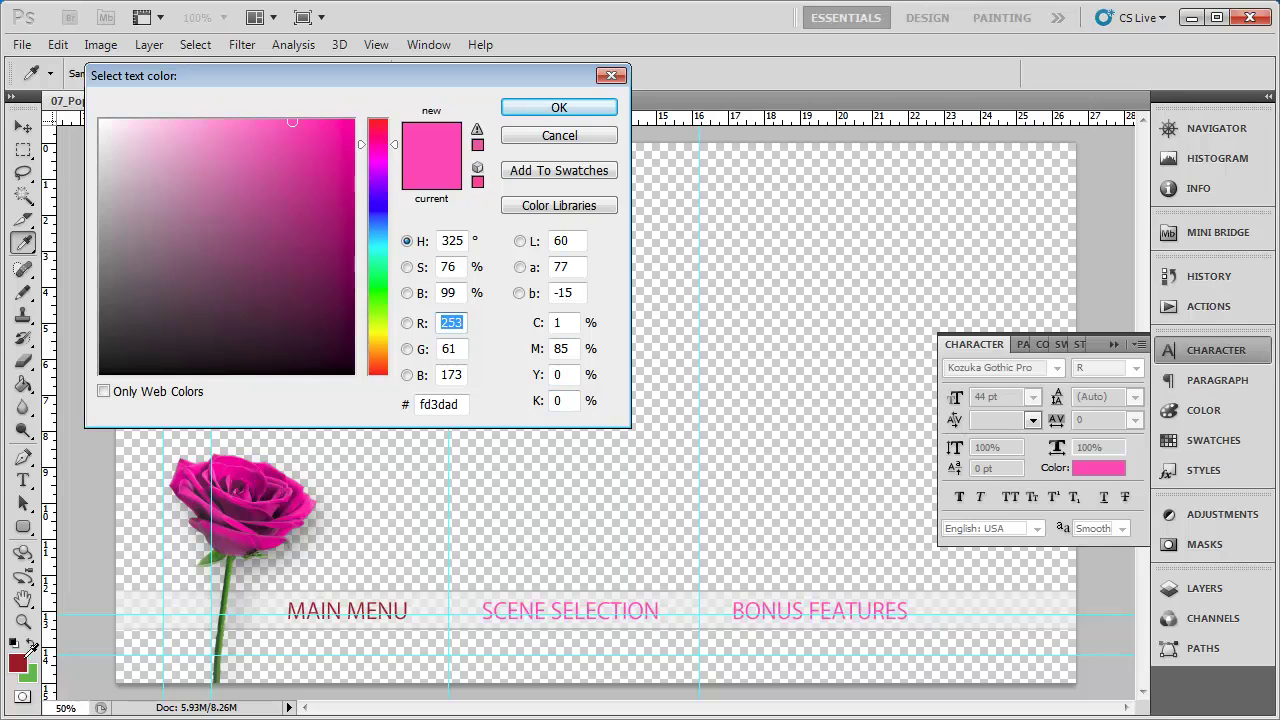
left_click(17, 662)
left_click(559, 107)
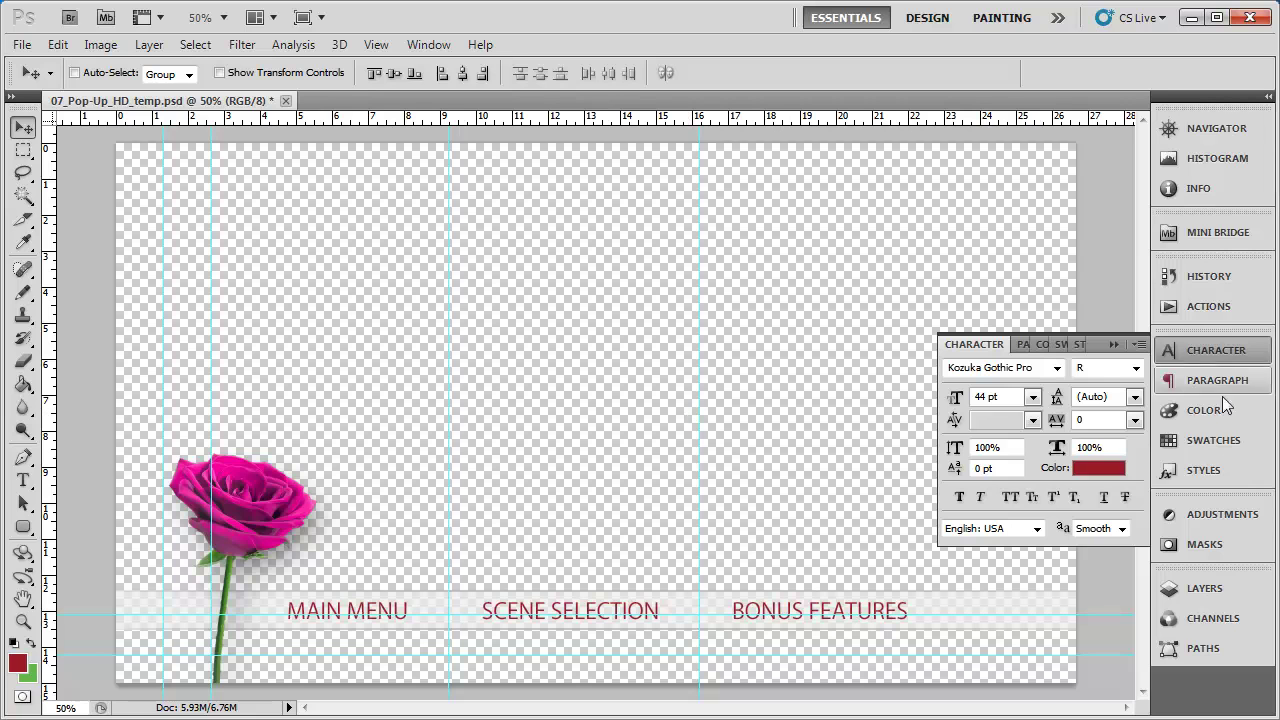
left_click(1214, 352)
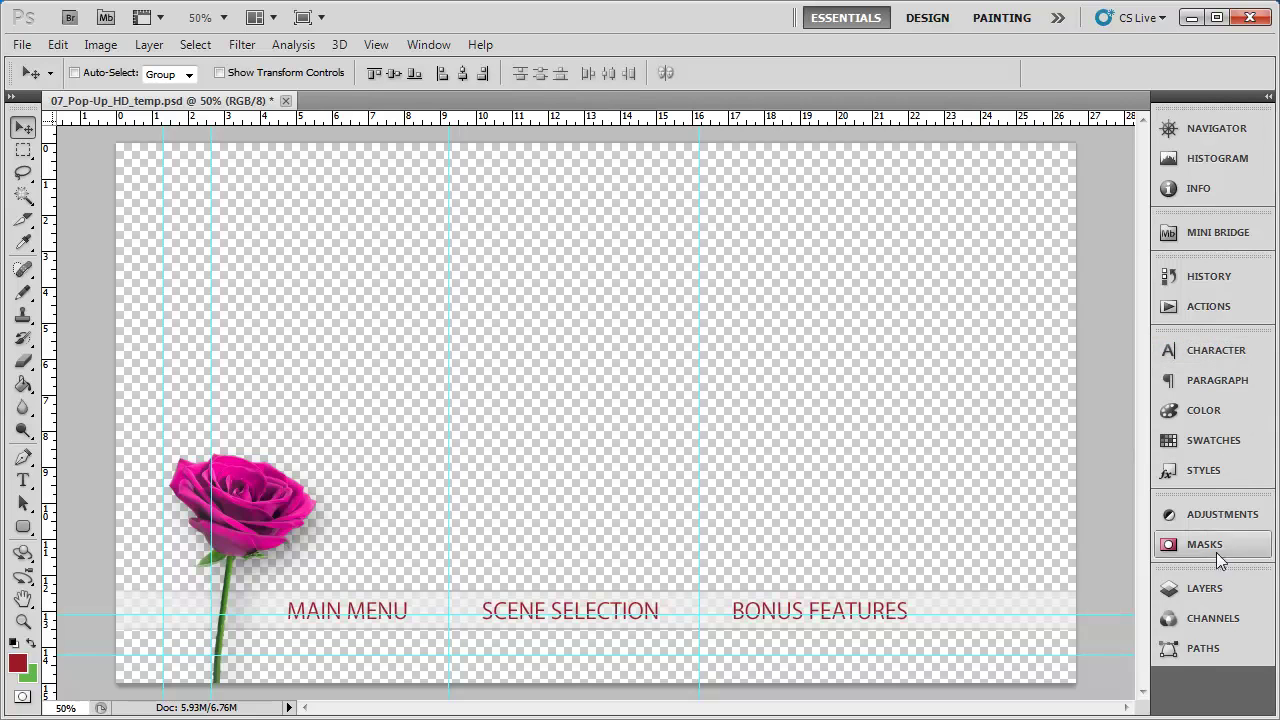
Try a Color Overlay of 92060F on the SCENE SELECTION text layer, and cancel the layer style
left_click(1200, 588)
left_click(1112, 501)
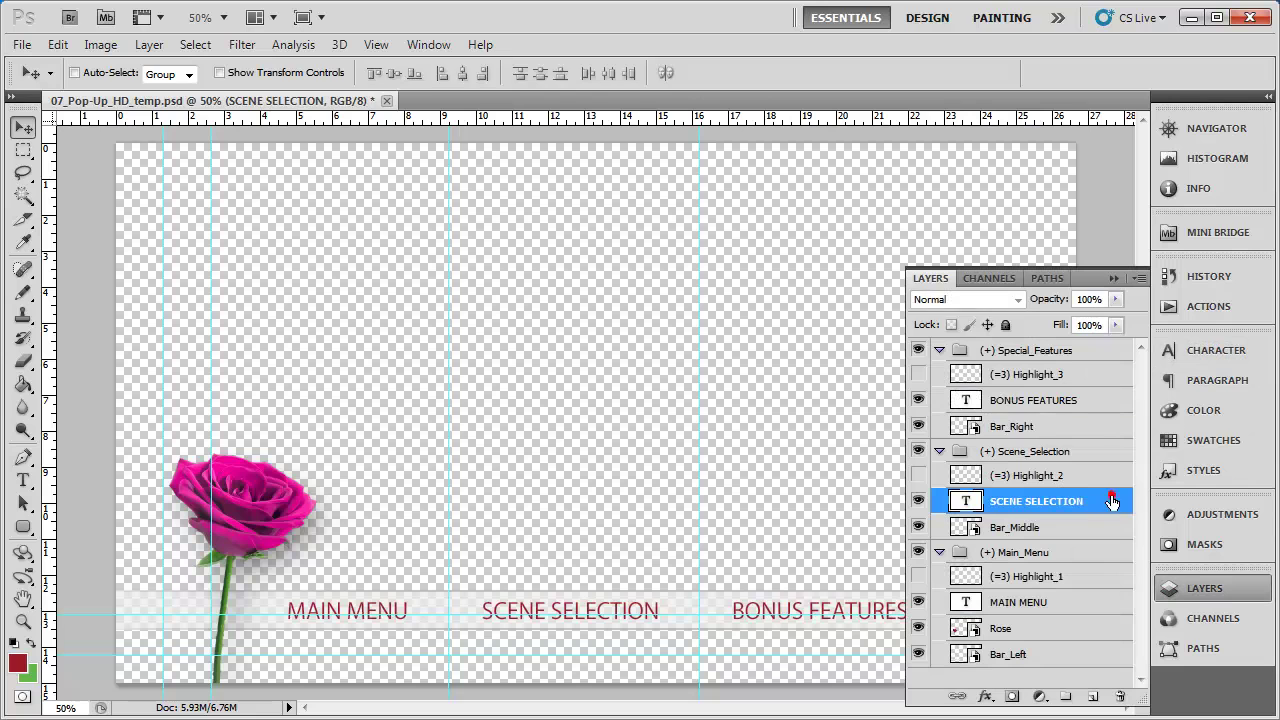
double_click(1112, 501)
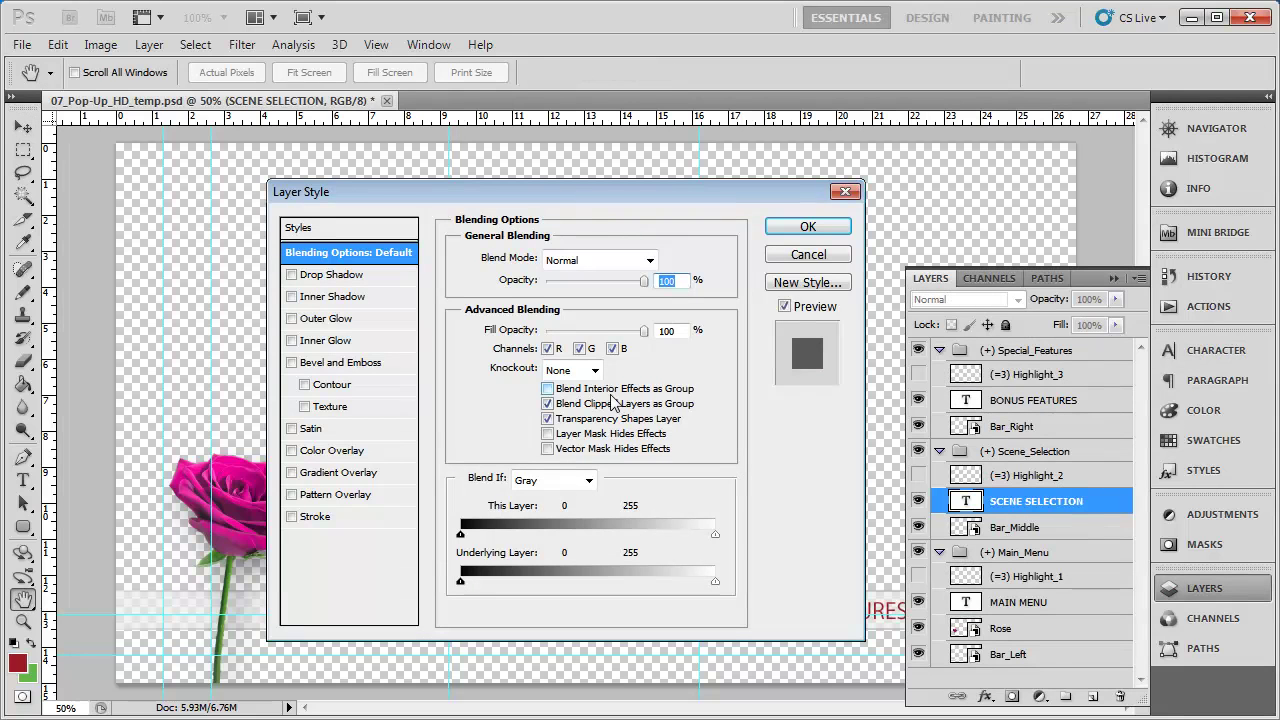
left_click(345, 451)
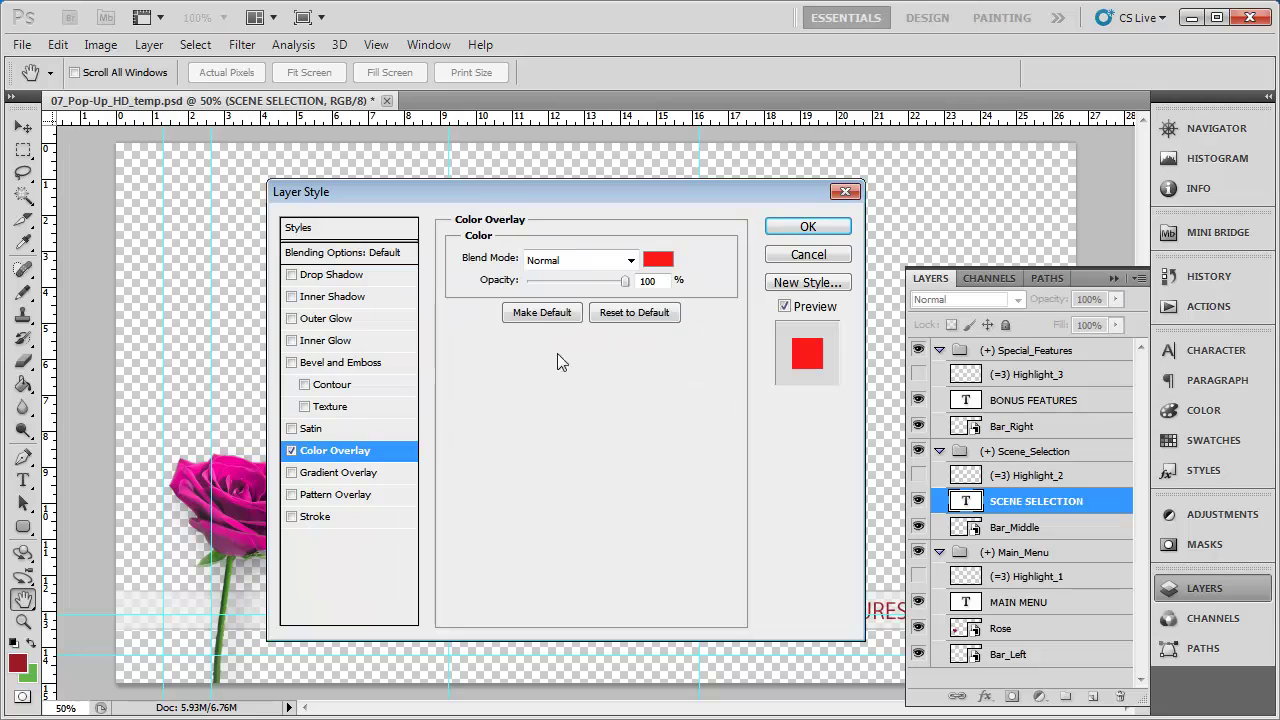
left_click(658, 260)
left_click_drag(460, 405, 364, 401)
key("ctrl+v")
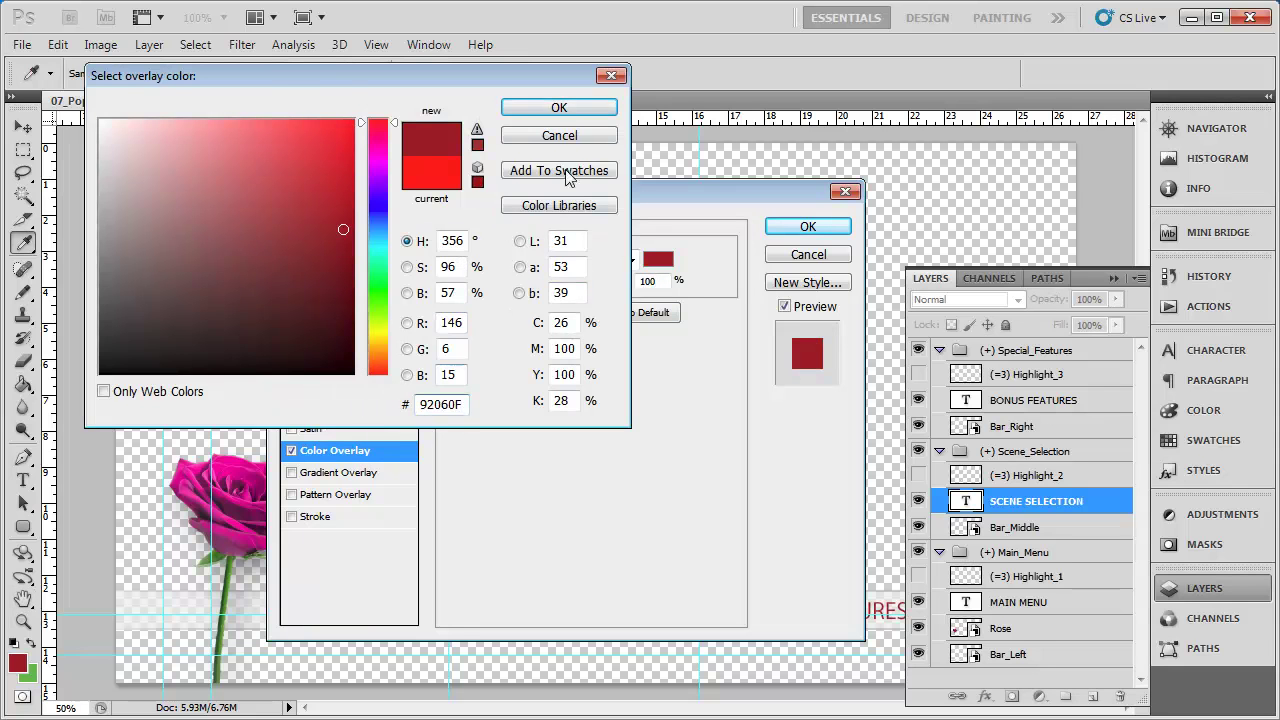
left_click(559, 107)
left_click(795, 257)
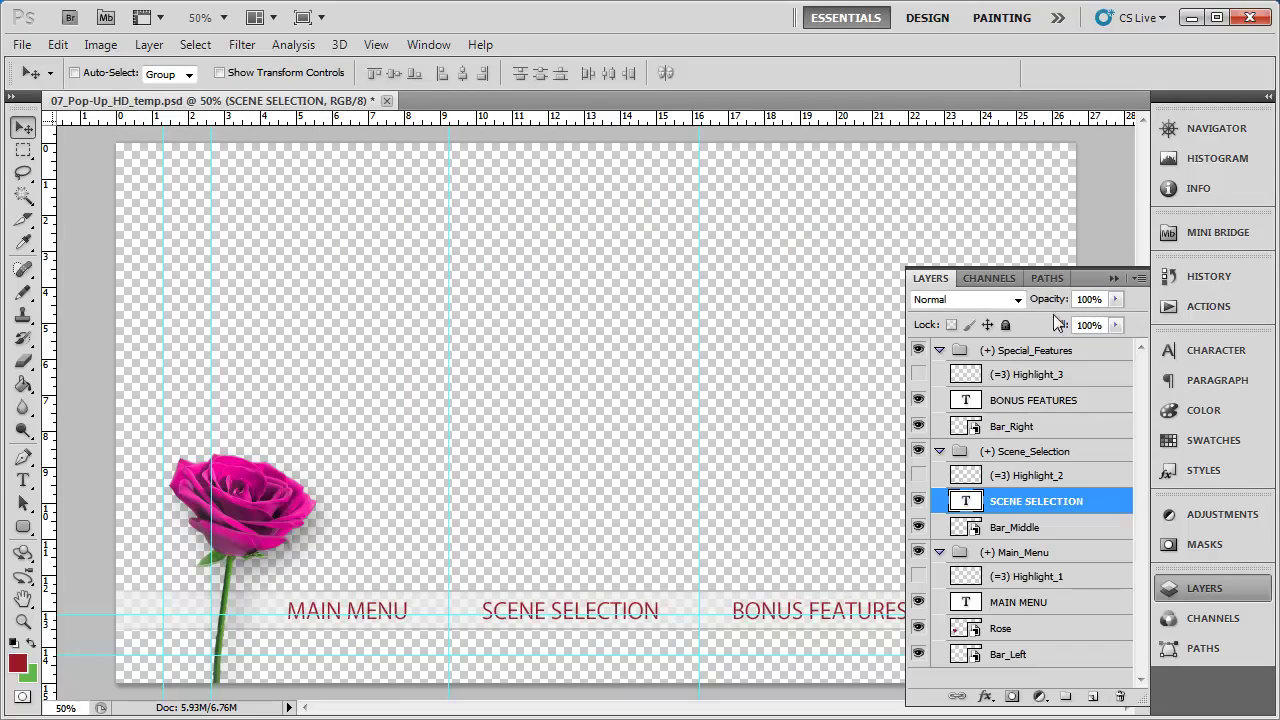
left_click(1113, 279)
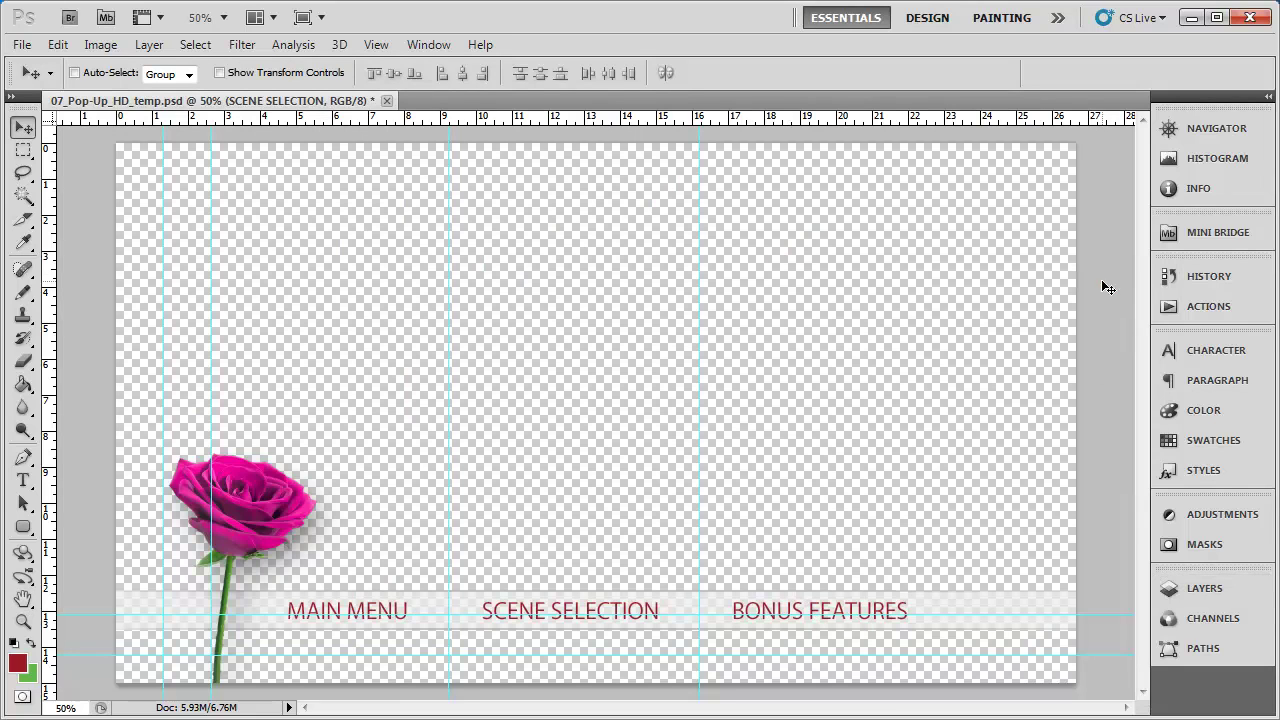
left_click(1203, 590)
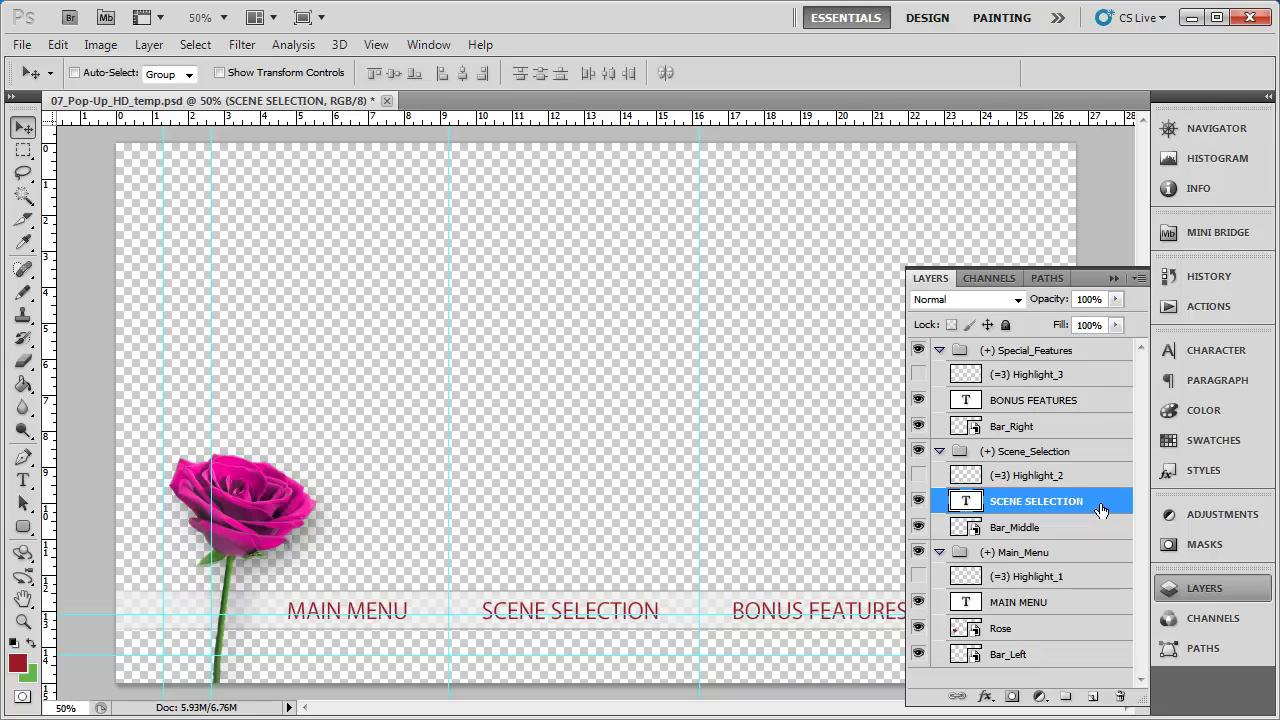
left_click(972, 530)
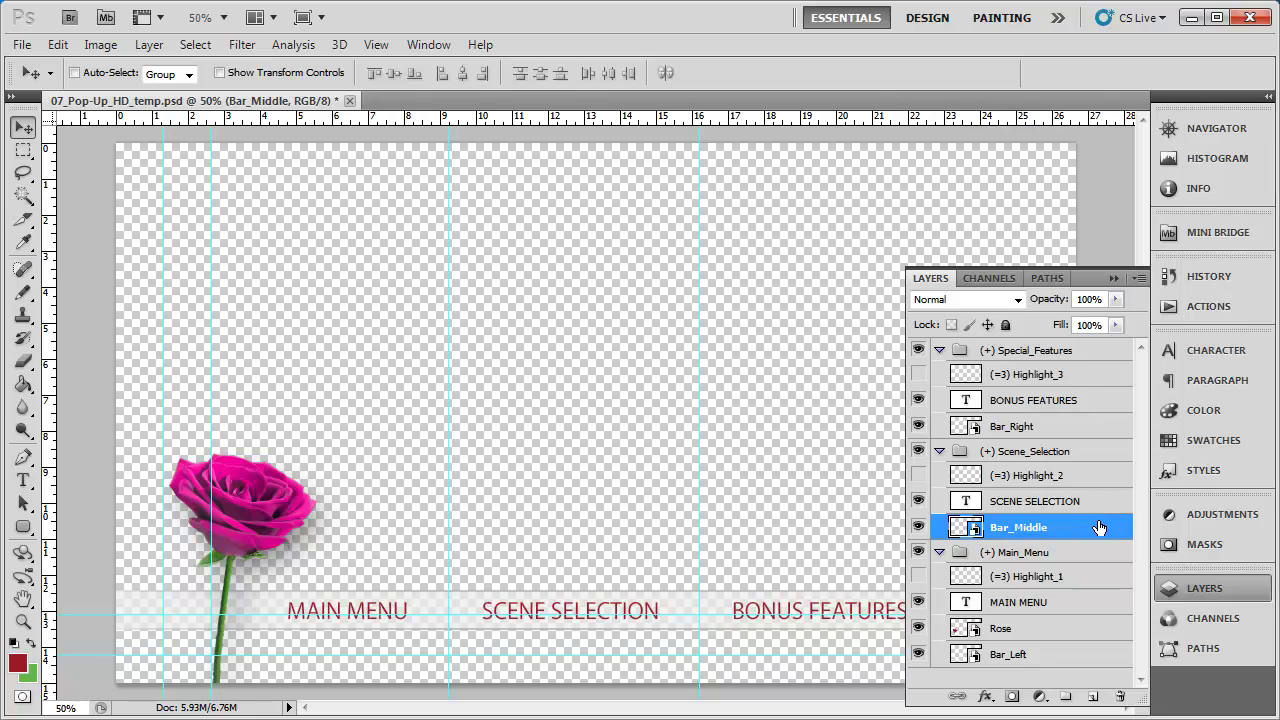
double_click(1095, 478)
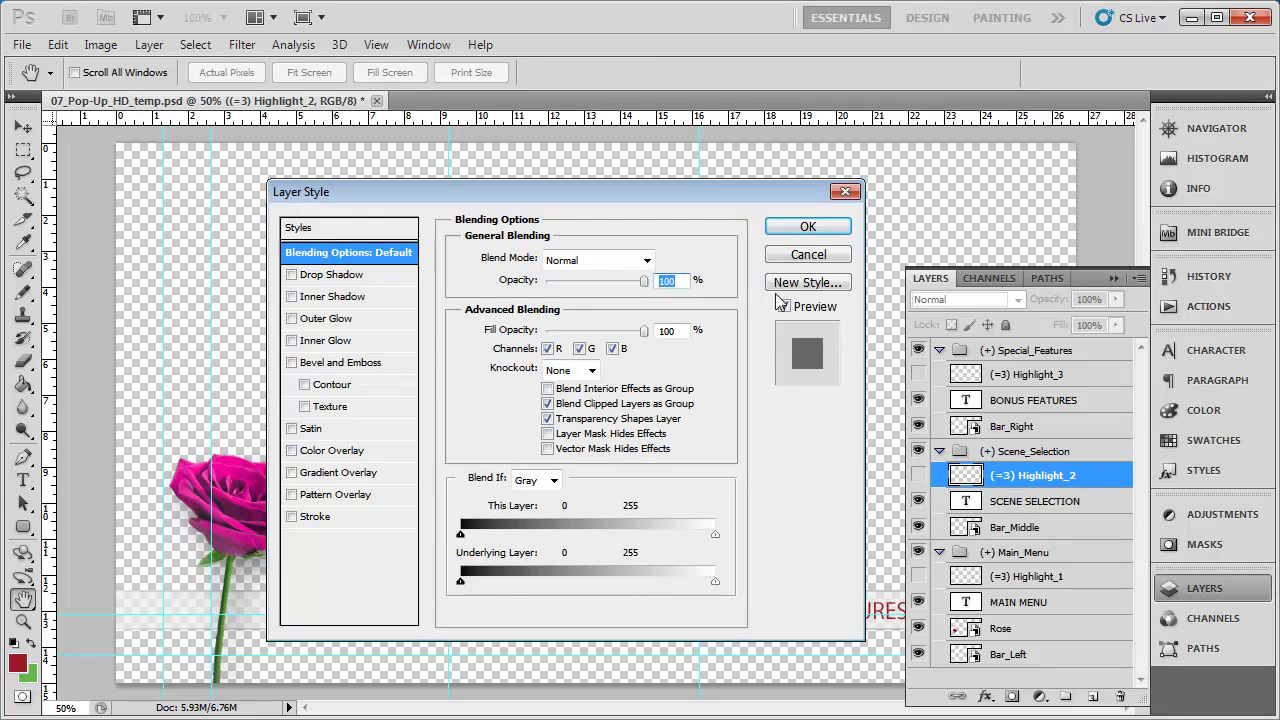
left_click(799, 257)
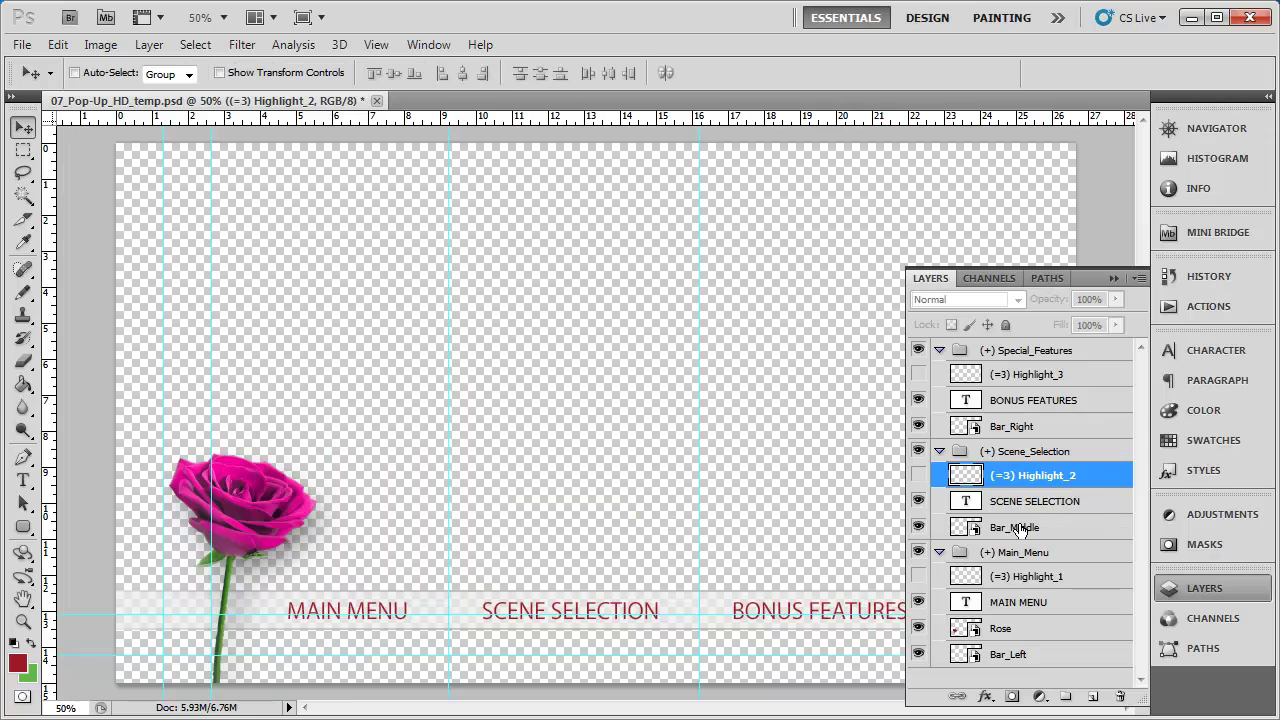
Open the Rose smart object for editing, expand its layer group and select the Rose_Hue layer
left_click(973, 630)
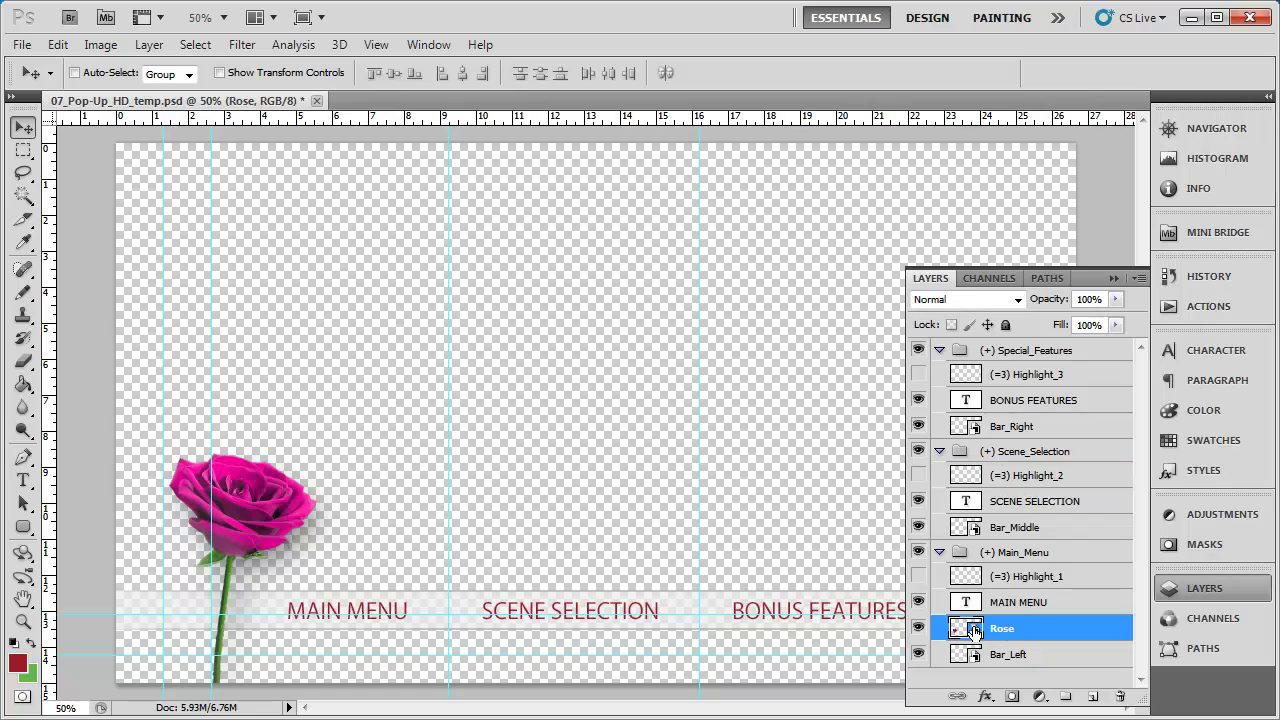
double_click(973, 629)
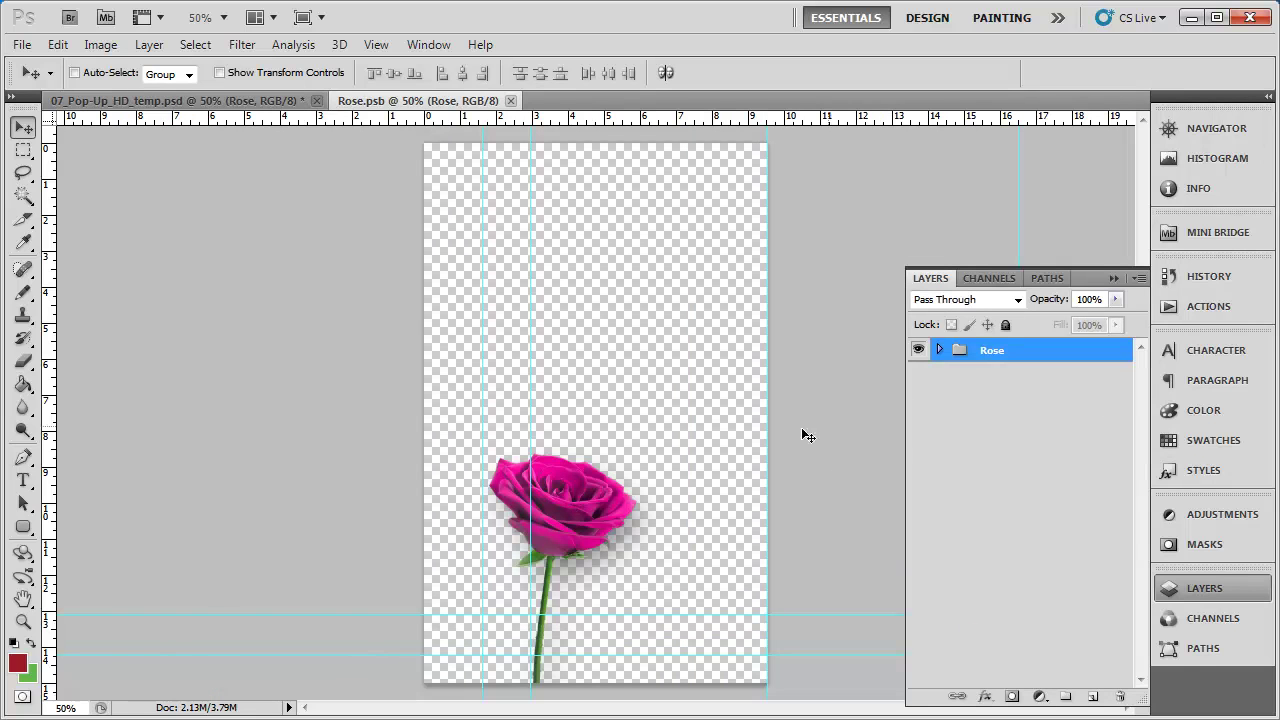
left_click(939, 350)
left_click(1050, 421)
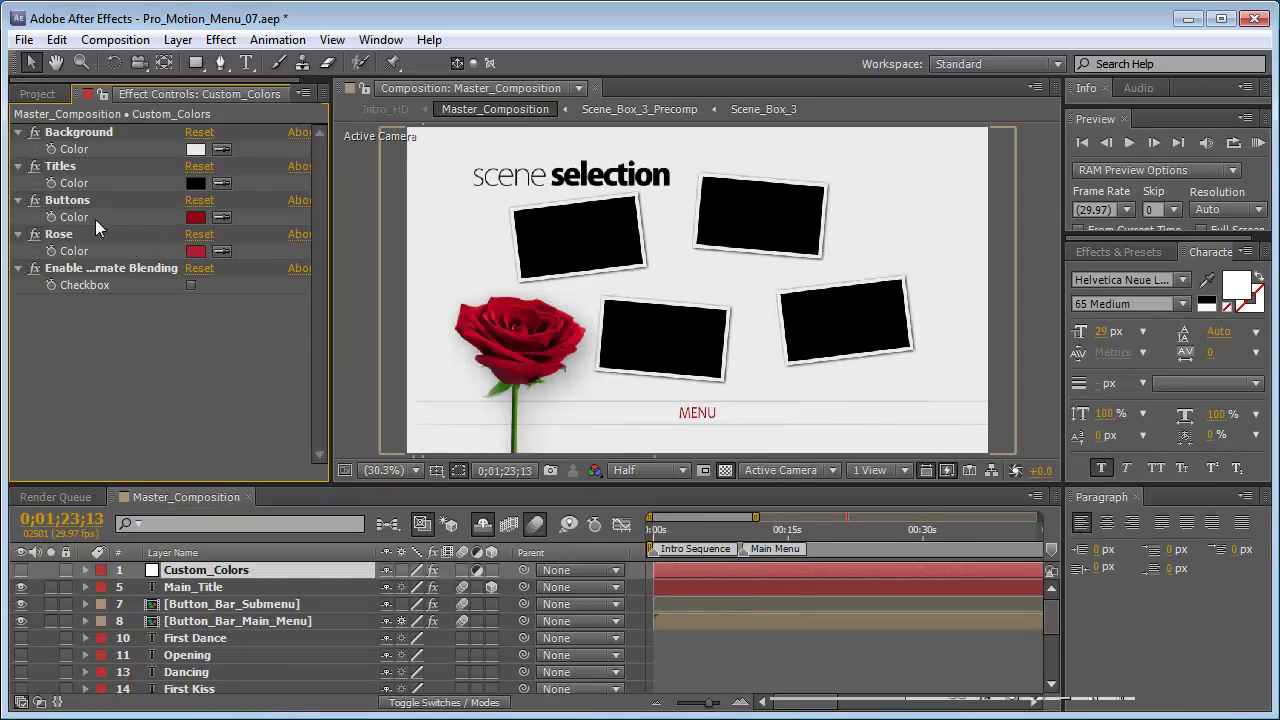
Switch to After Effects and copy the Rose color's hex value, AD1C37, from the Custom_Colors layer without changing the color
left_click(195, 252)
left_click(633, 495)
key("ctrl+c")
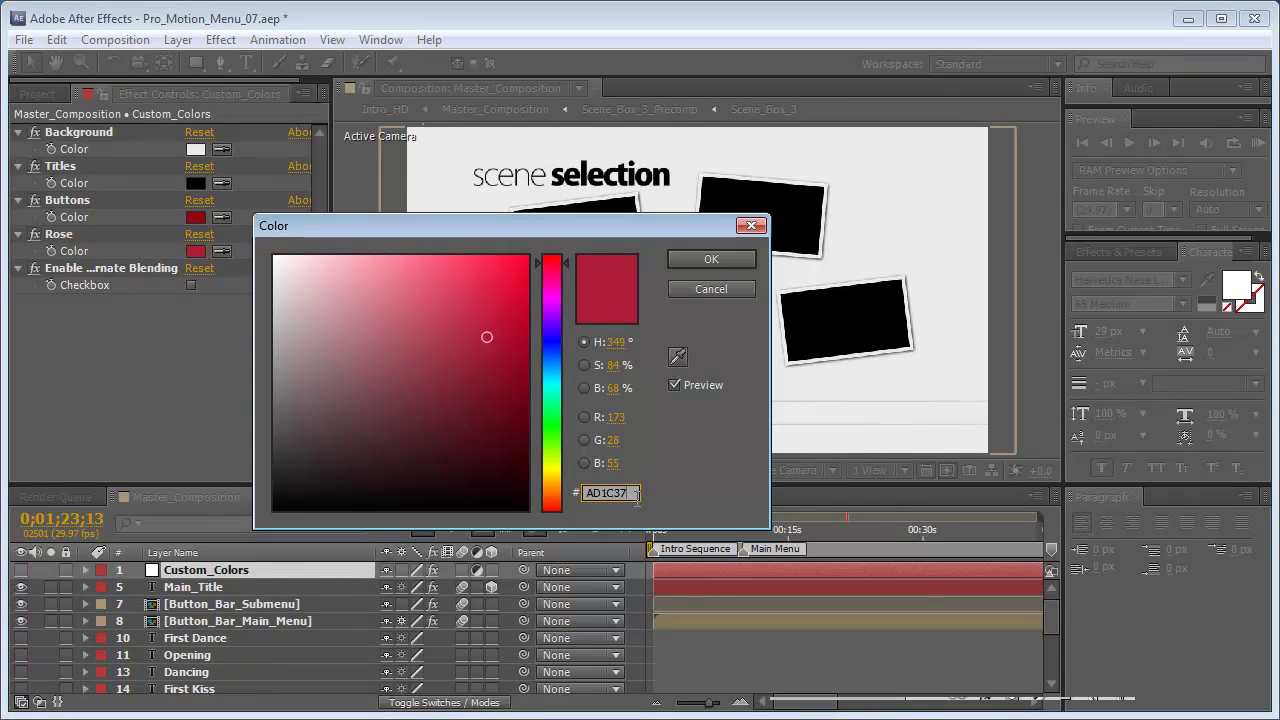
left_click(710, 291)
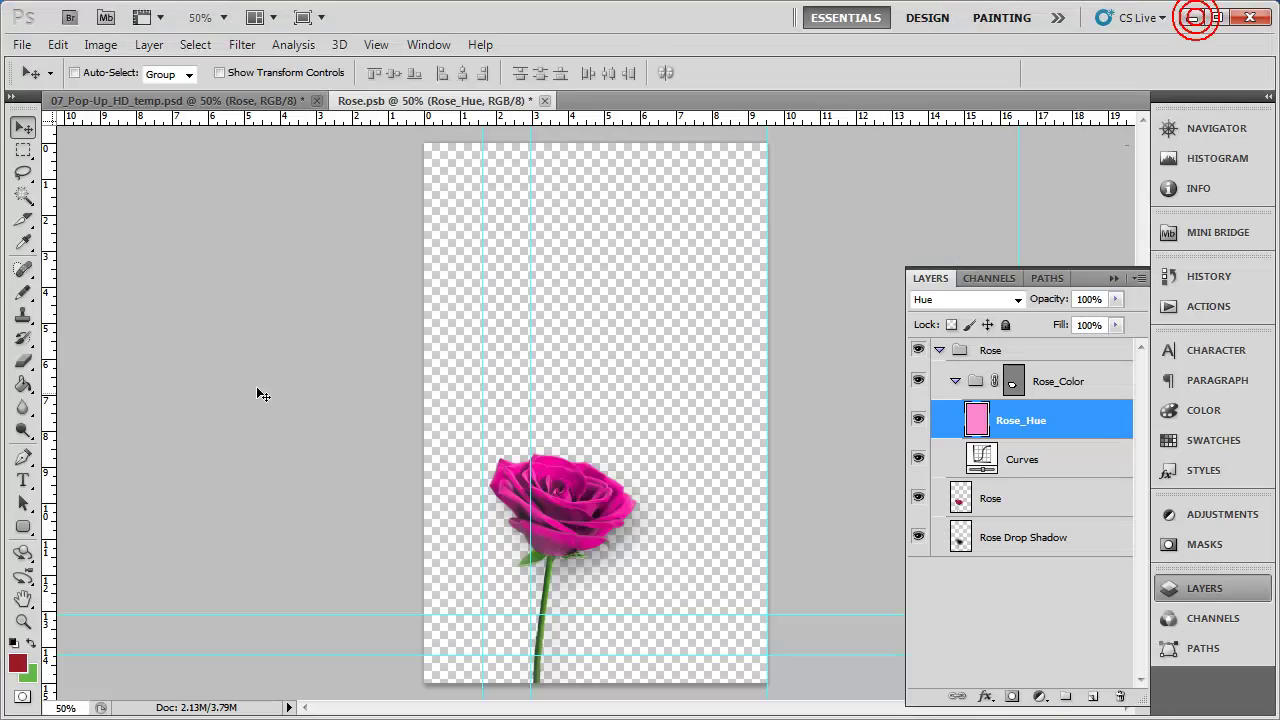
Set Photoshop's foreground color to the copied hex value AD1C37 and fill the Rose_Hue layer with it using the Paint Bucket
left_click(22, 660)
left_click_drag(462, 404, 400, 404)
key("ctrl+v")
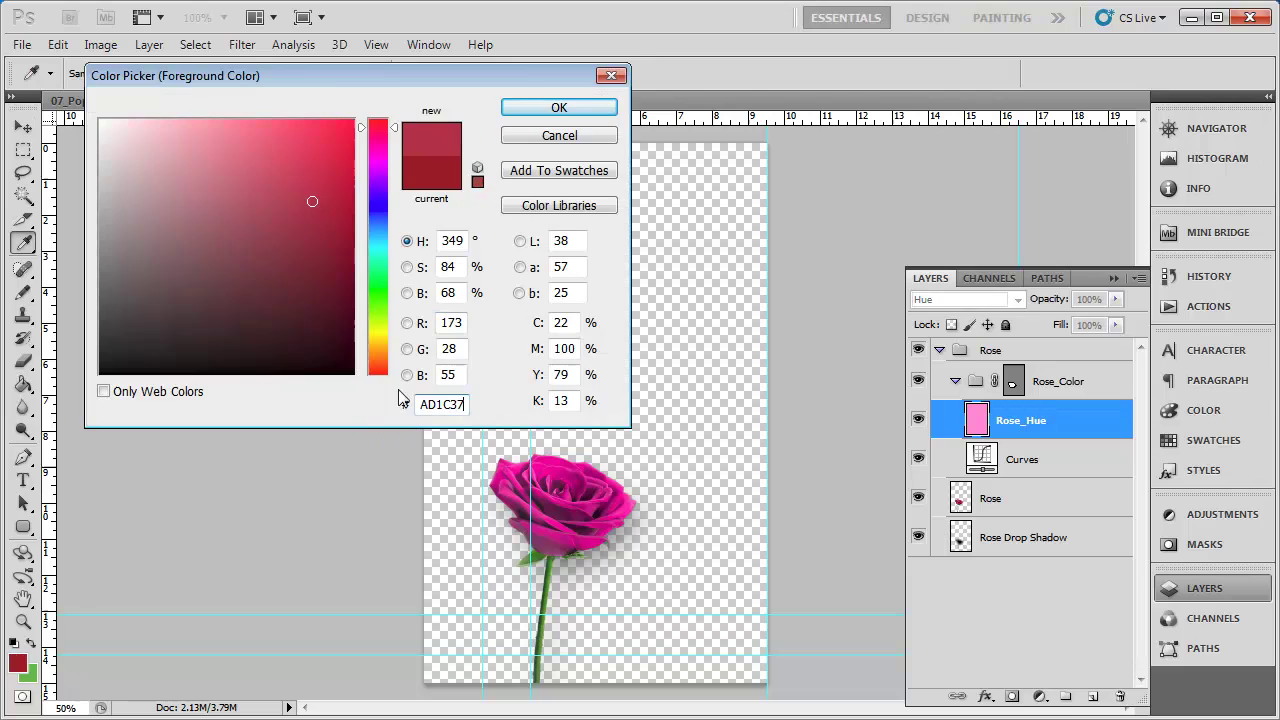
left_click(559, 107)
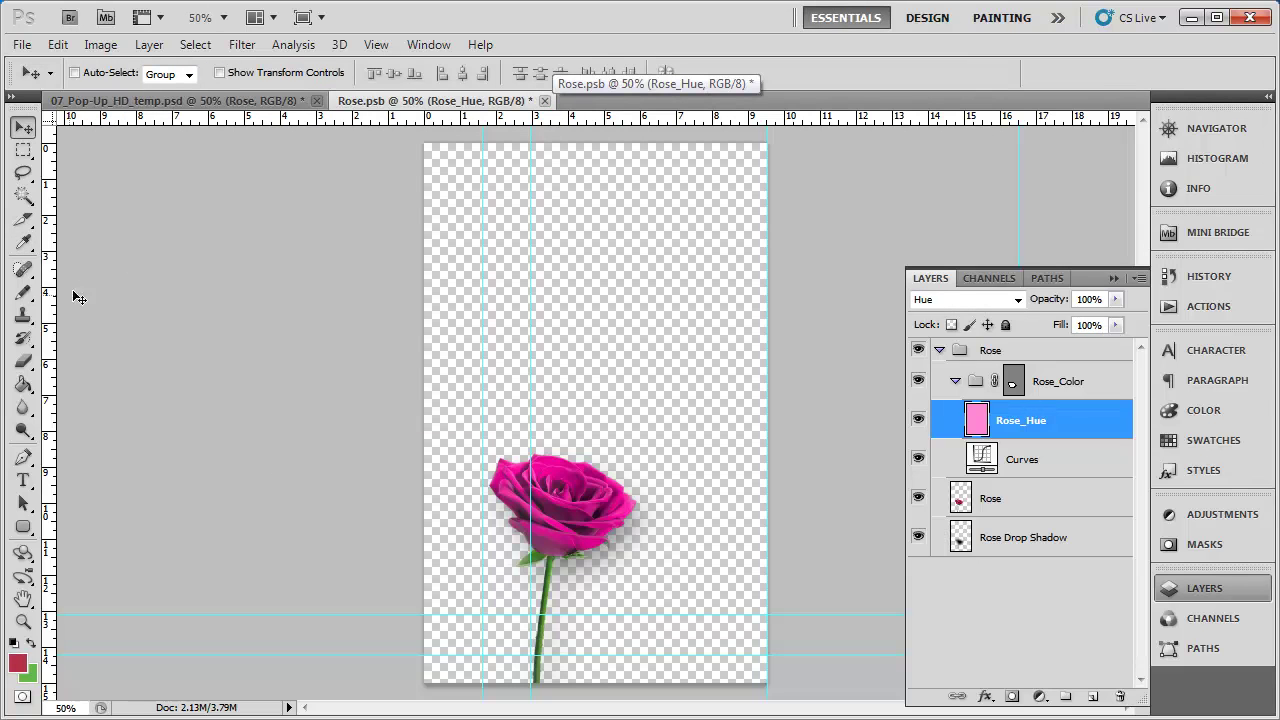
left_click(23, 386)
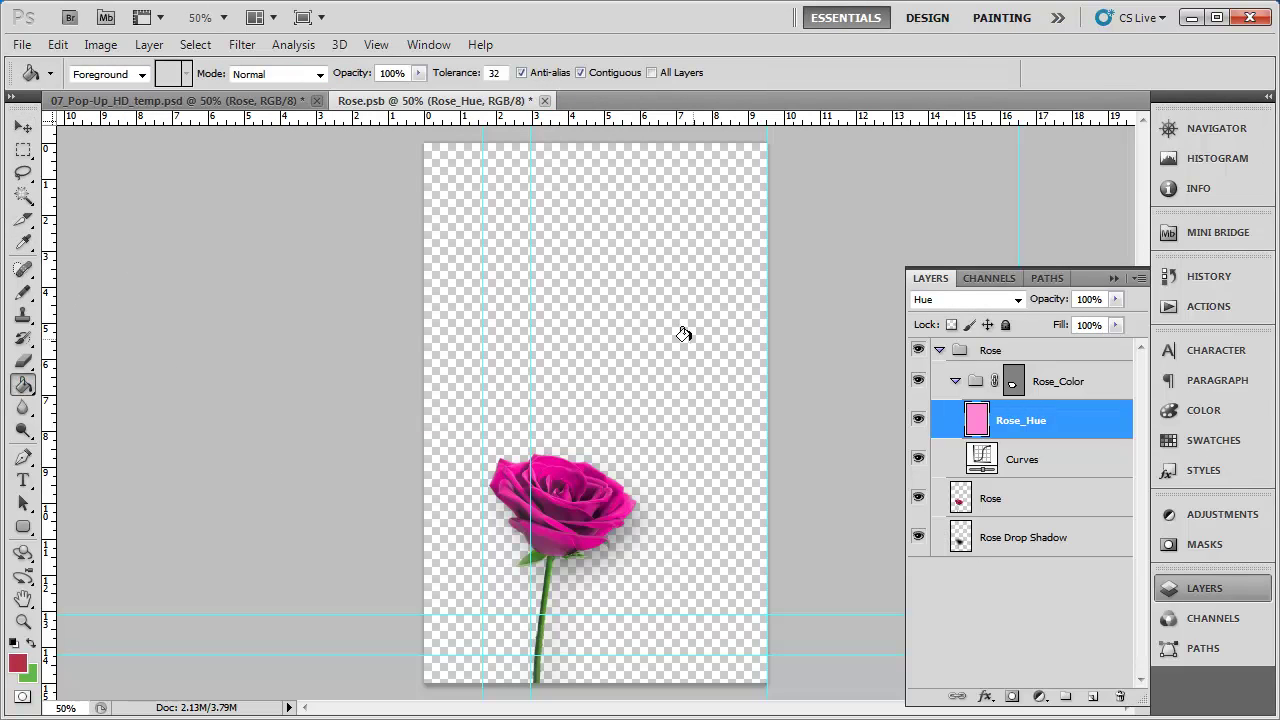
left_click(568, 485)
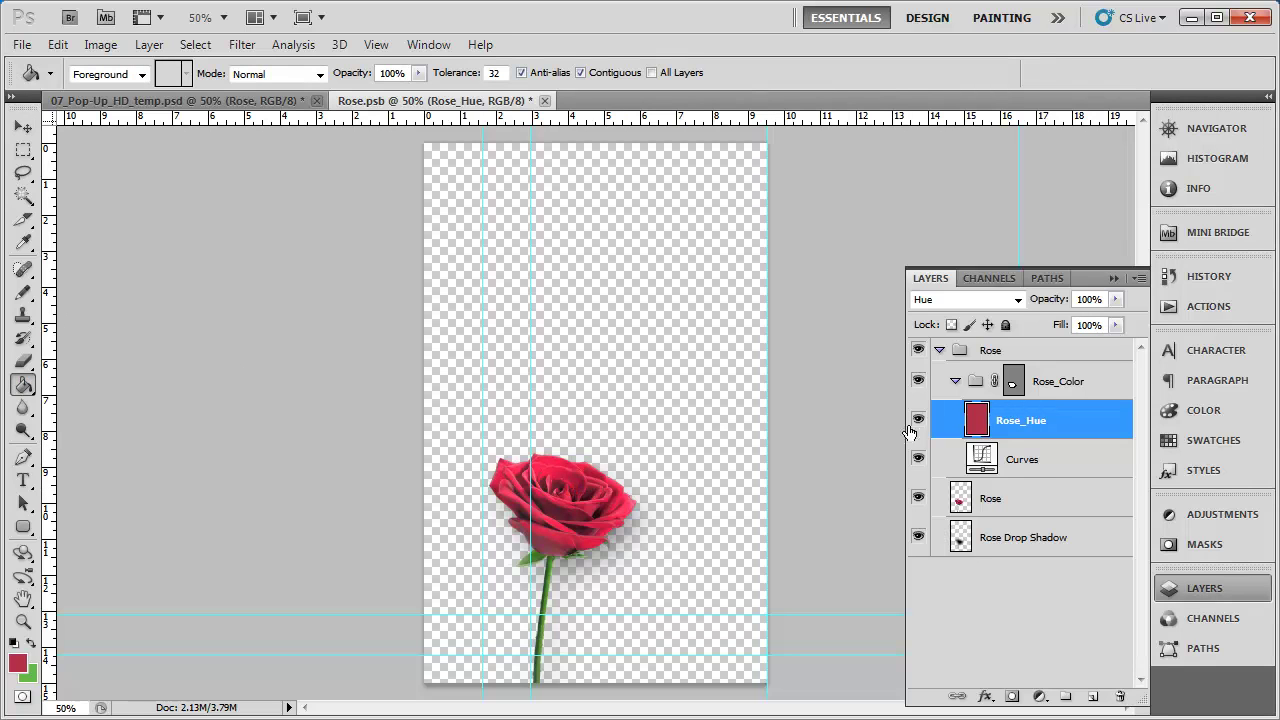
Darken the rose with the Curves adjustment layer by lowering the white end point and moving the midpoint to input 149, output 101
left_click(1033, 465)
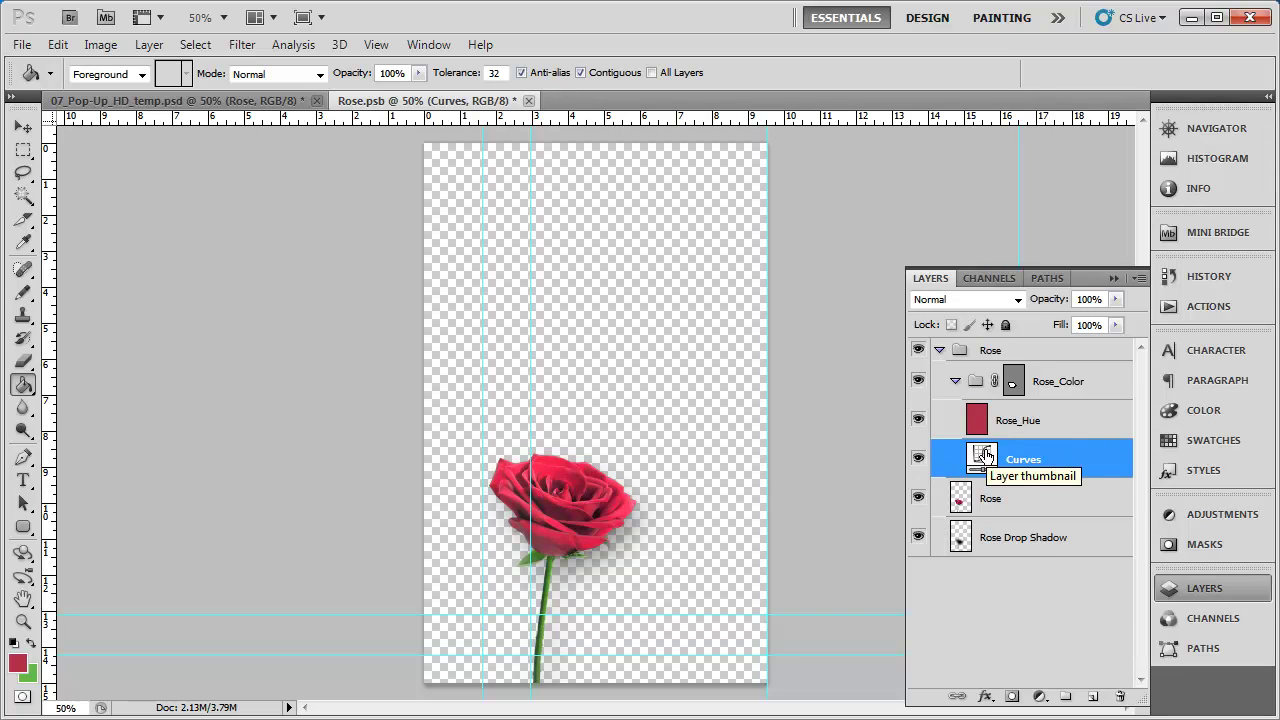
double_click(985, 456)
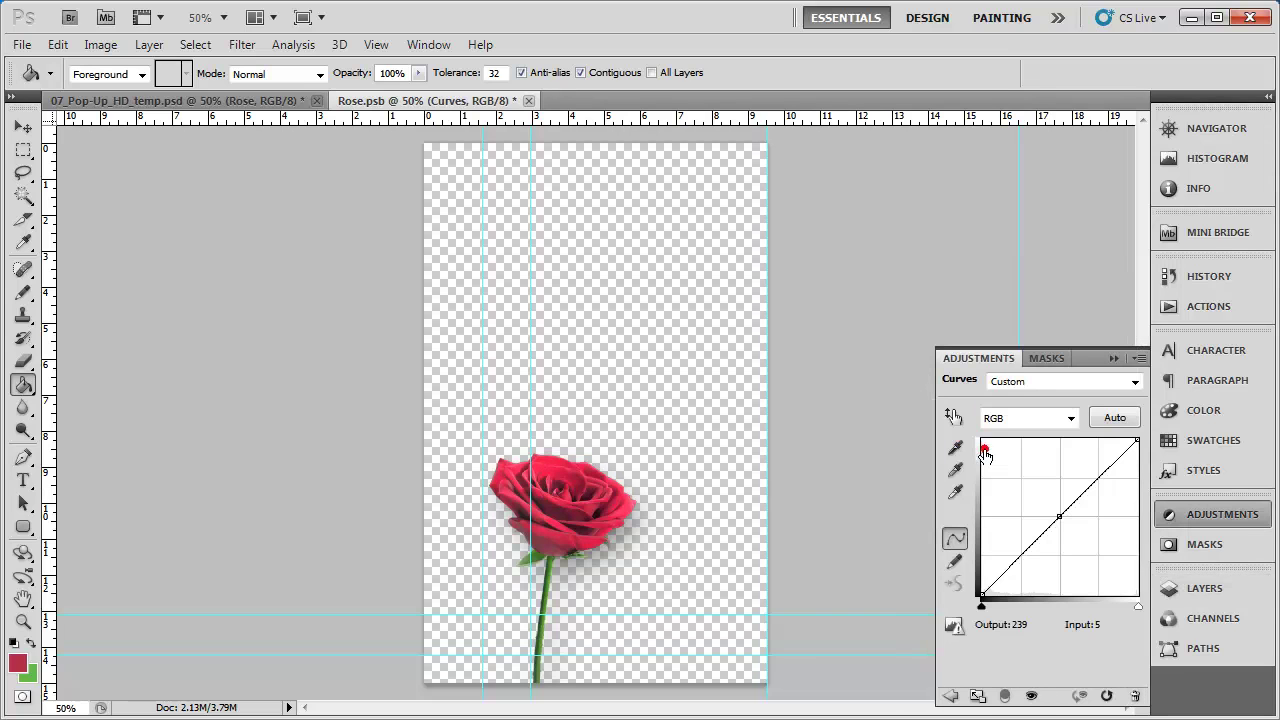
mouse_move(1064, 512)
left_mouse_down()
mouse_move(1077, 534)
mouse_move(1070, 524)
left_mouse_up()
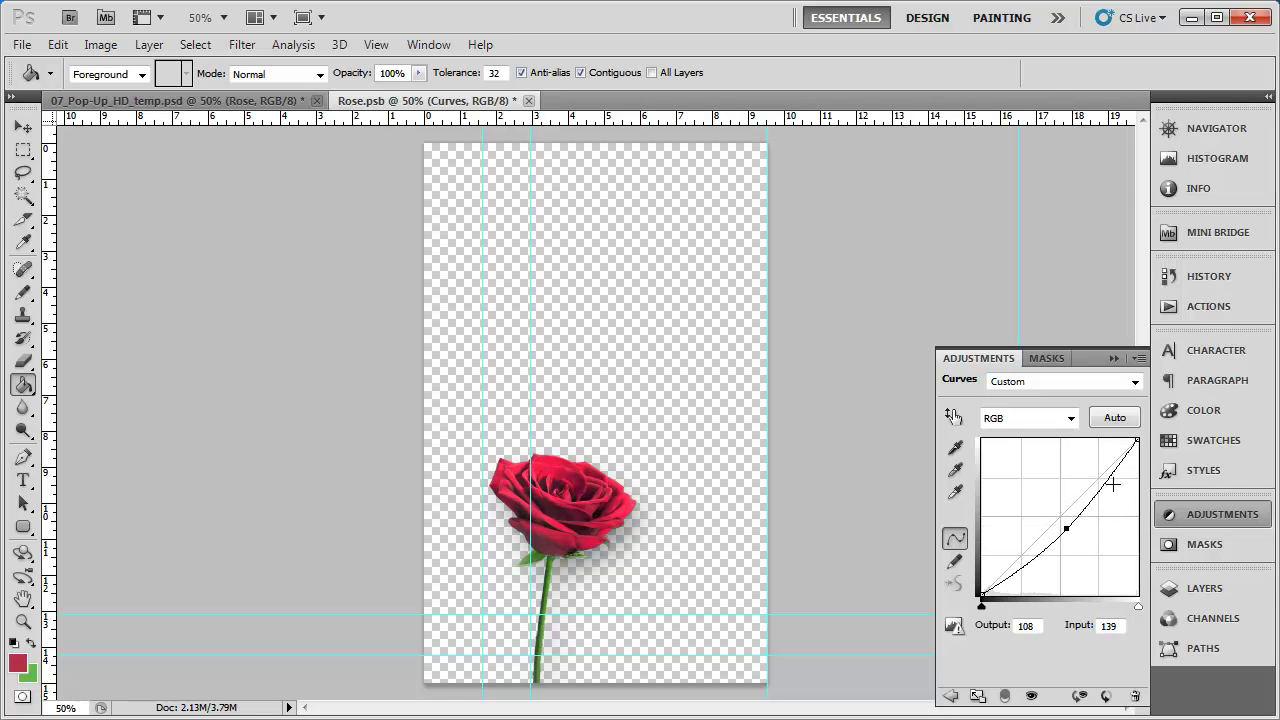
left_click_drag(1137, 440, 1139, 462)
left_click_drag(1062, 526, 1069, 533)
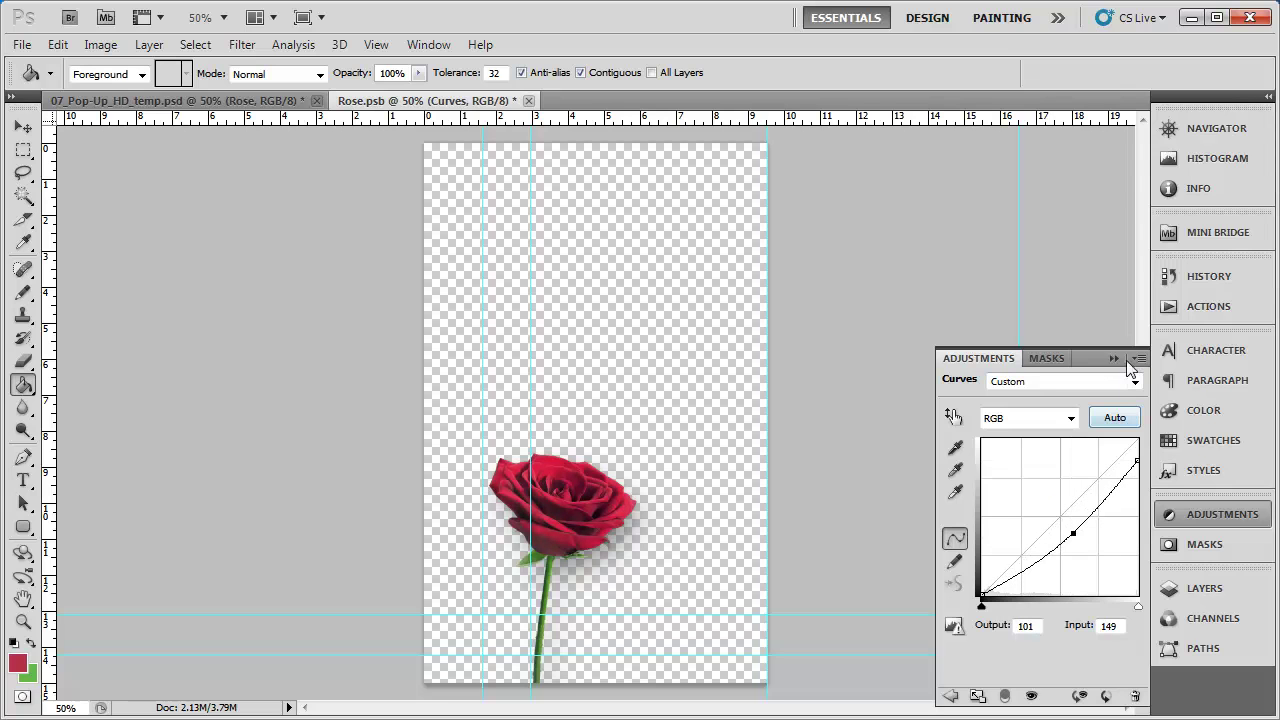
left_click(1203, 590)
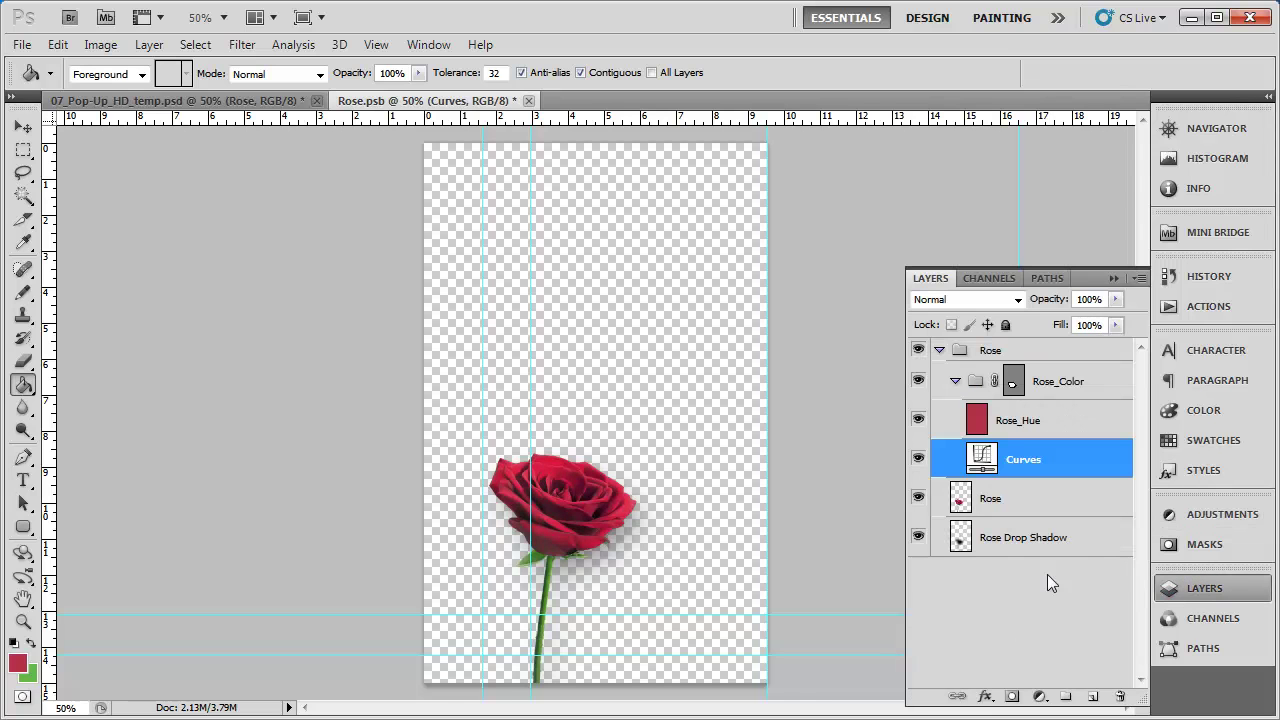
Close the Rose.psb smart object with its changes saved, and switch to the Move tool in the pop-up menu document
left_click(529, 101)
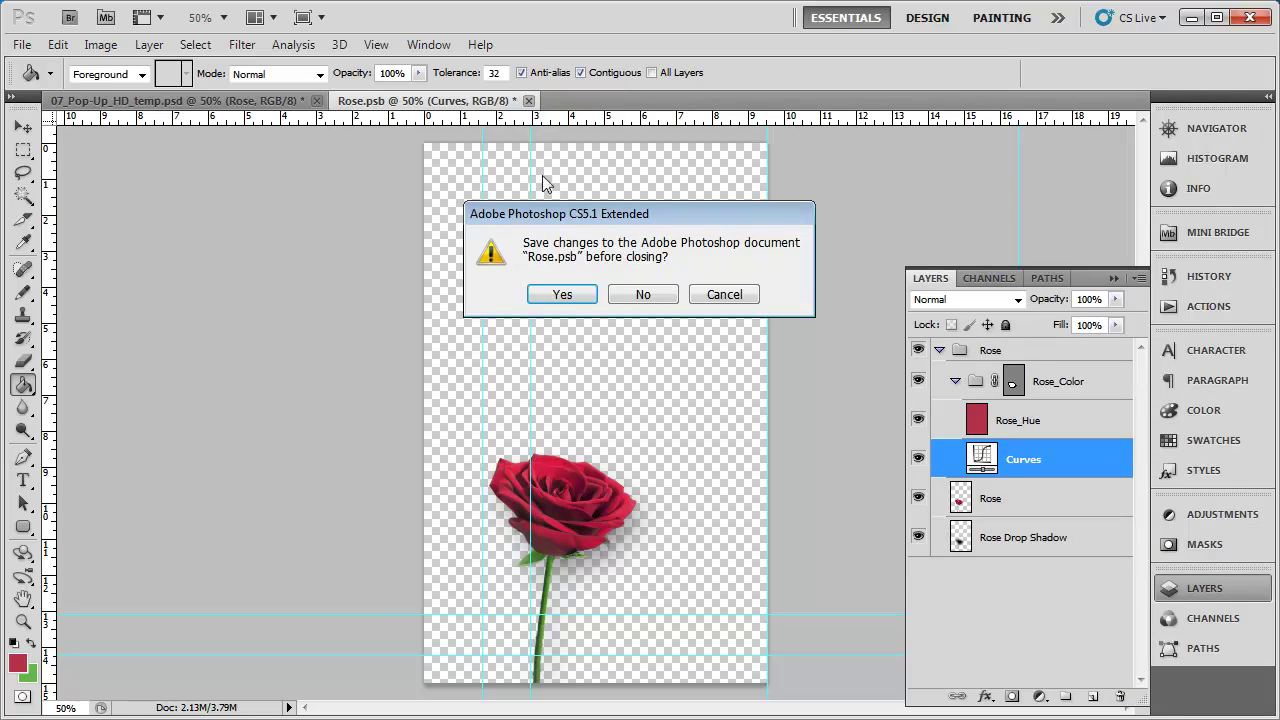
left_click(564, 295)
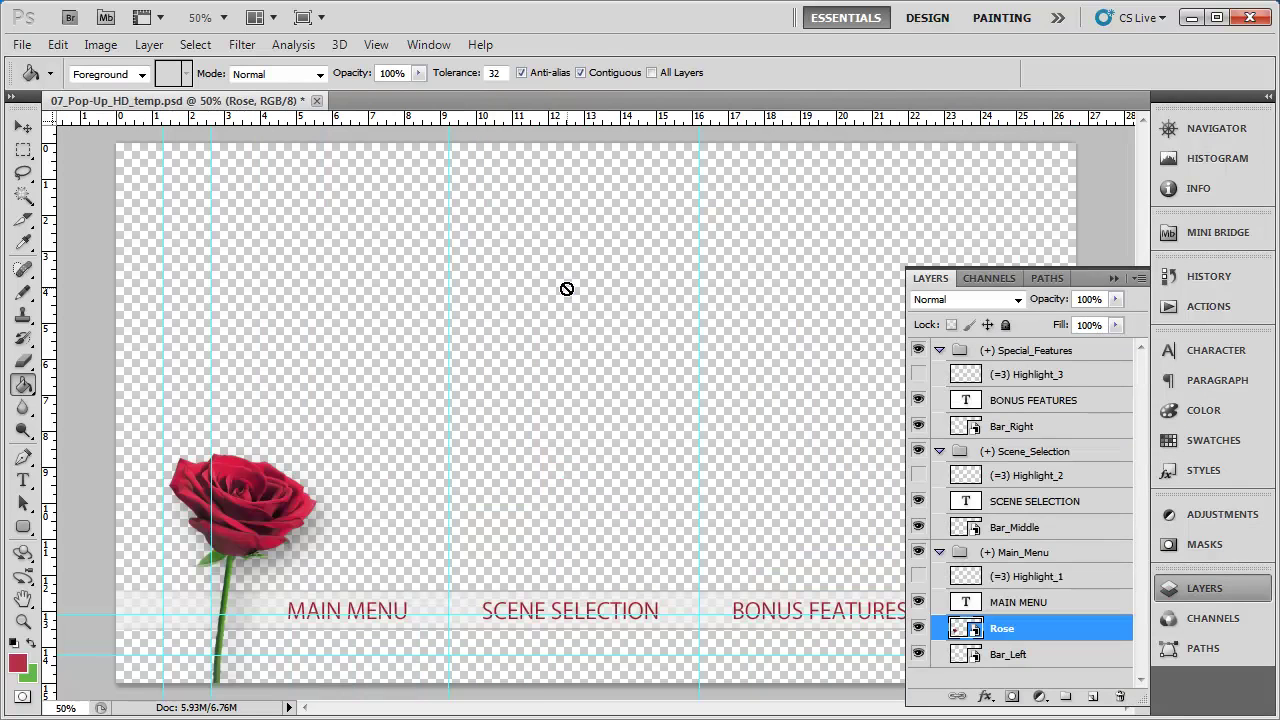
left_click(24, 126)
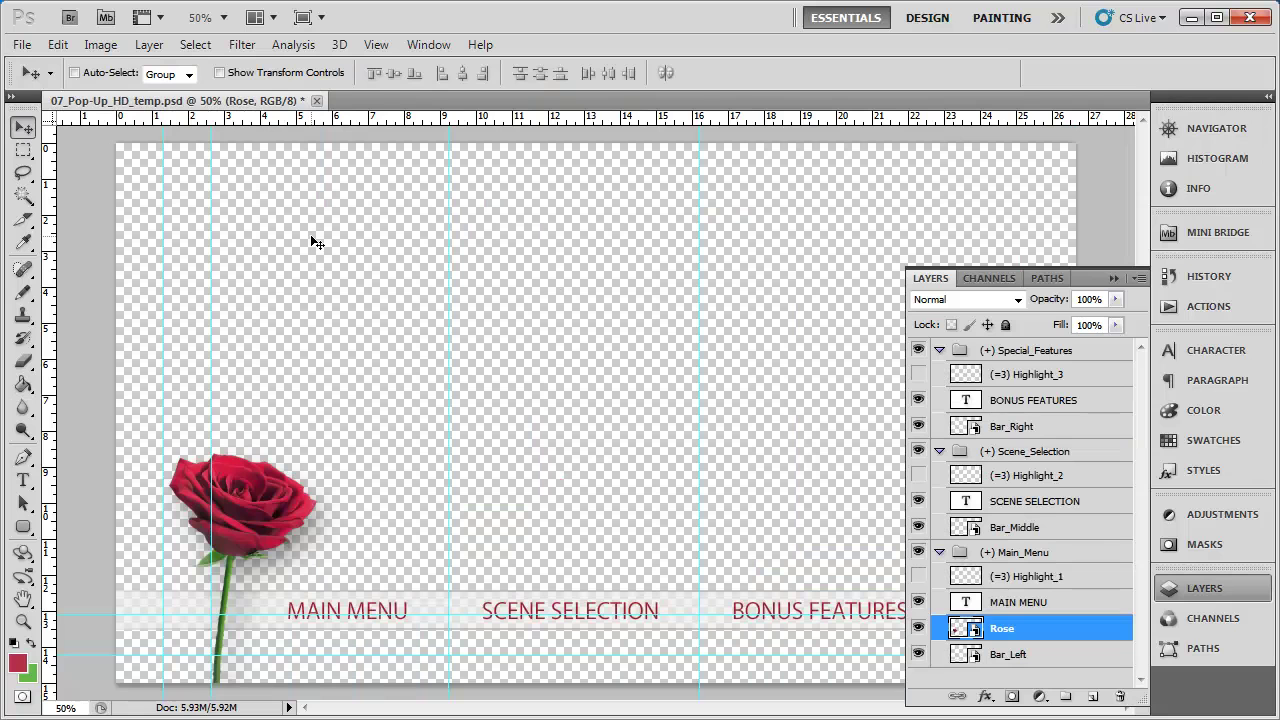
Save and close the recolored 07_Pop-Up_HD_temp document, and switch back to Encore
left_click(21, 44)
left_click(57, 333)
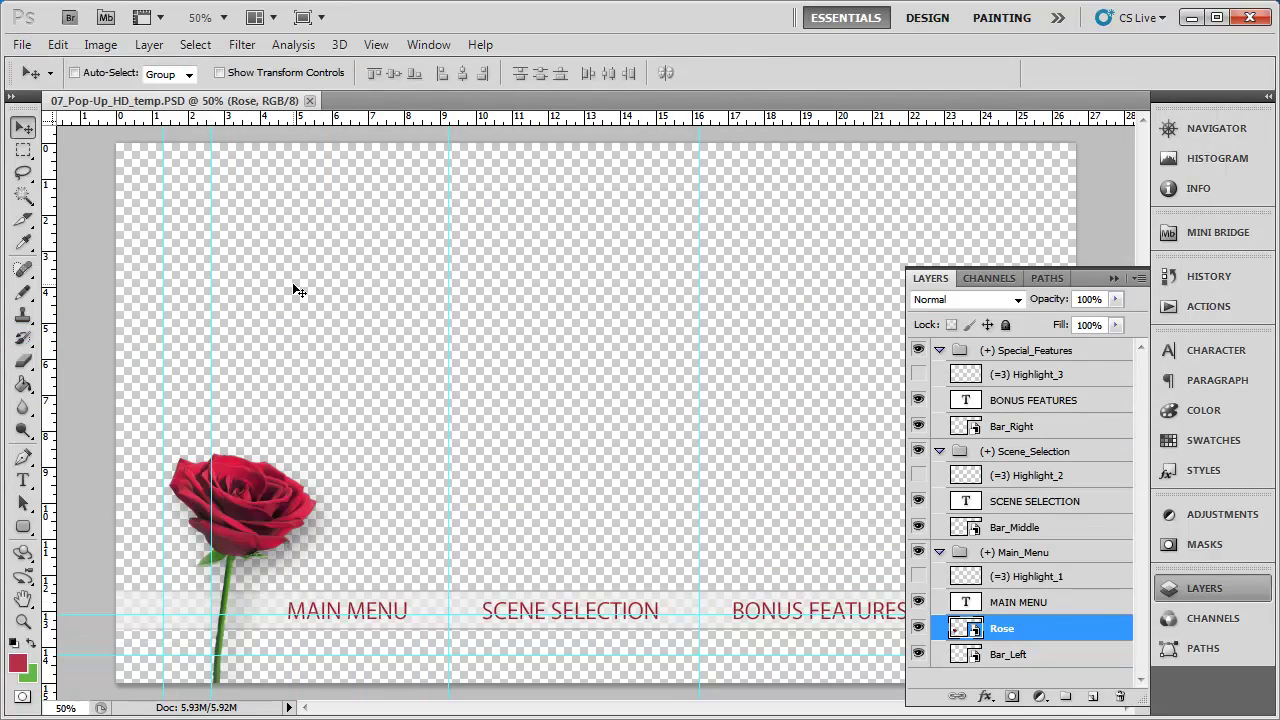
left_click(309, 100)
left_click(1192, 18)
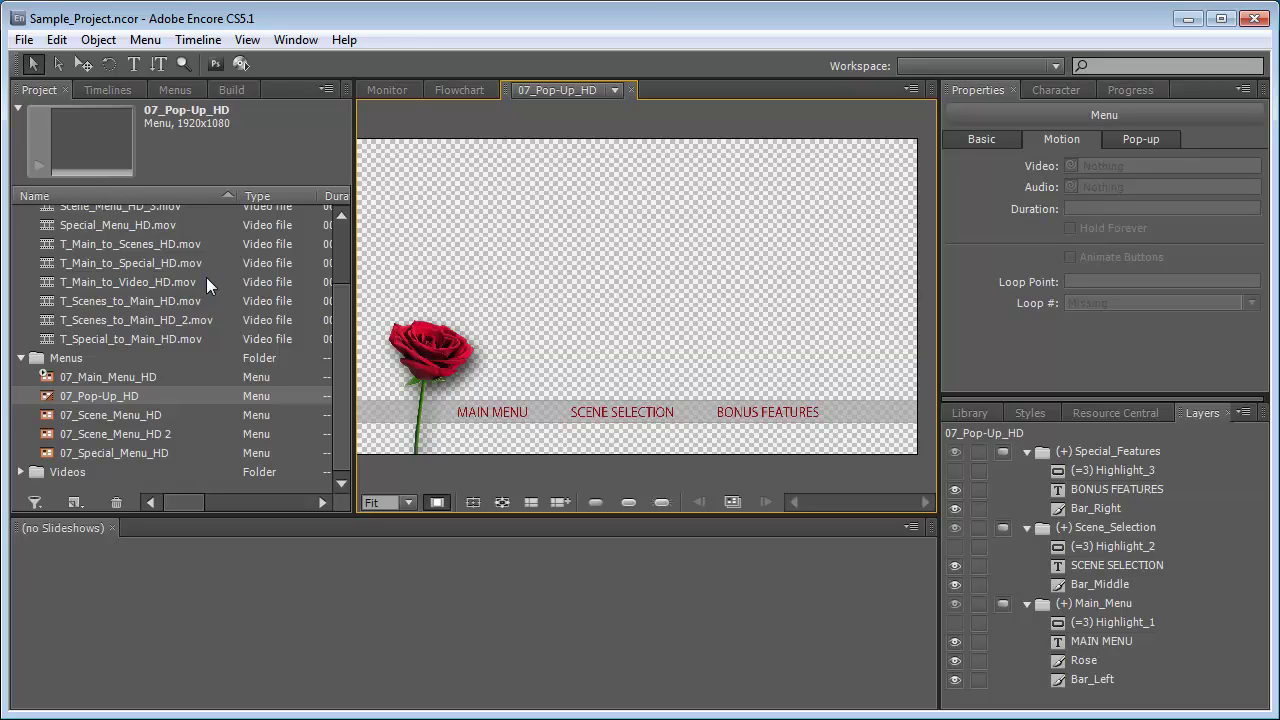
Open the 07_Main_Menu_HD menu, show its selected button highlights, and open its menu color set for editing
double_click(122, 377)
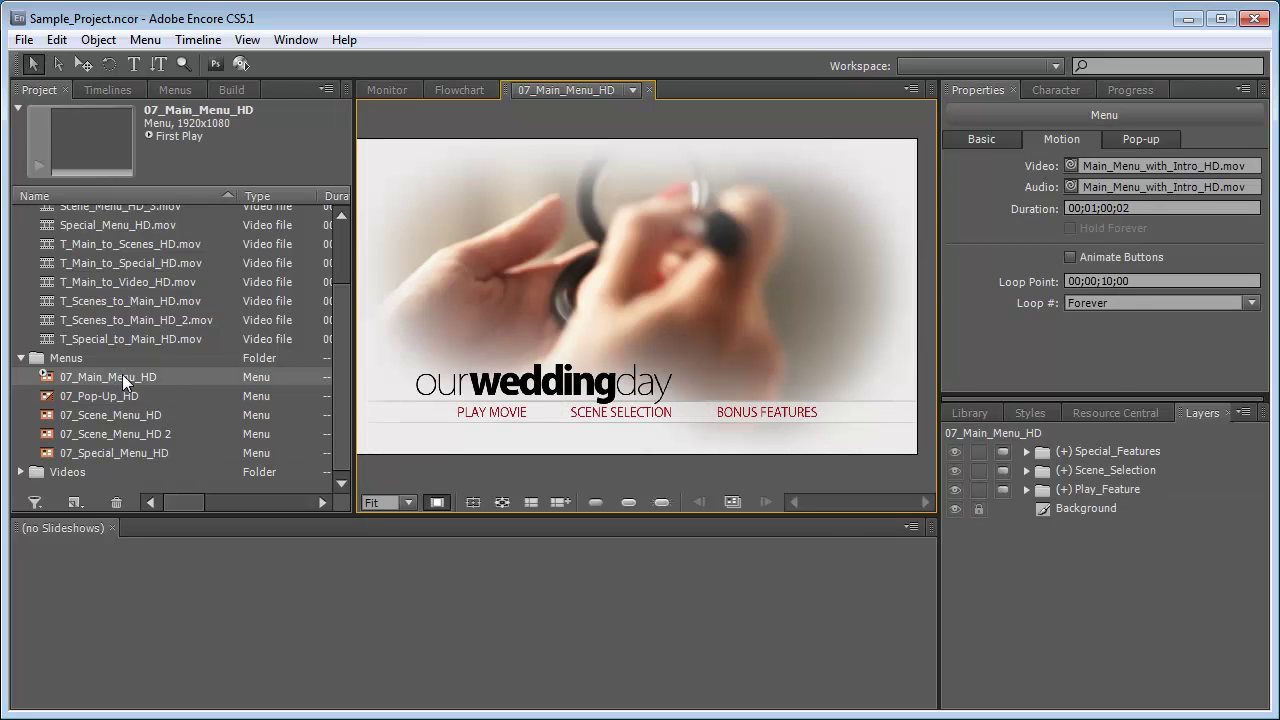
left_click(627, 502)
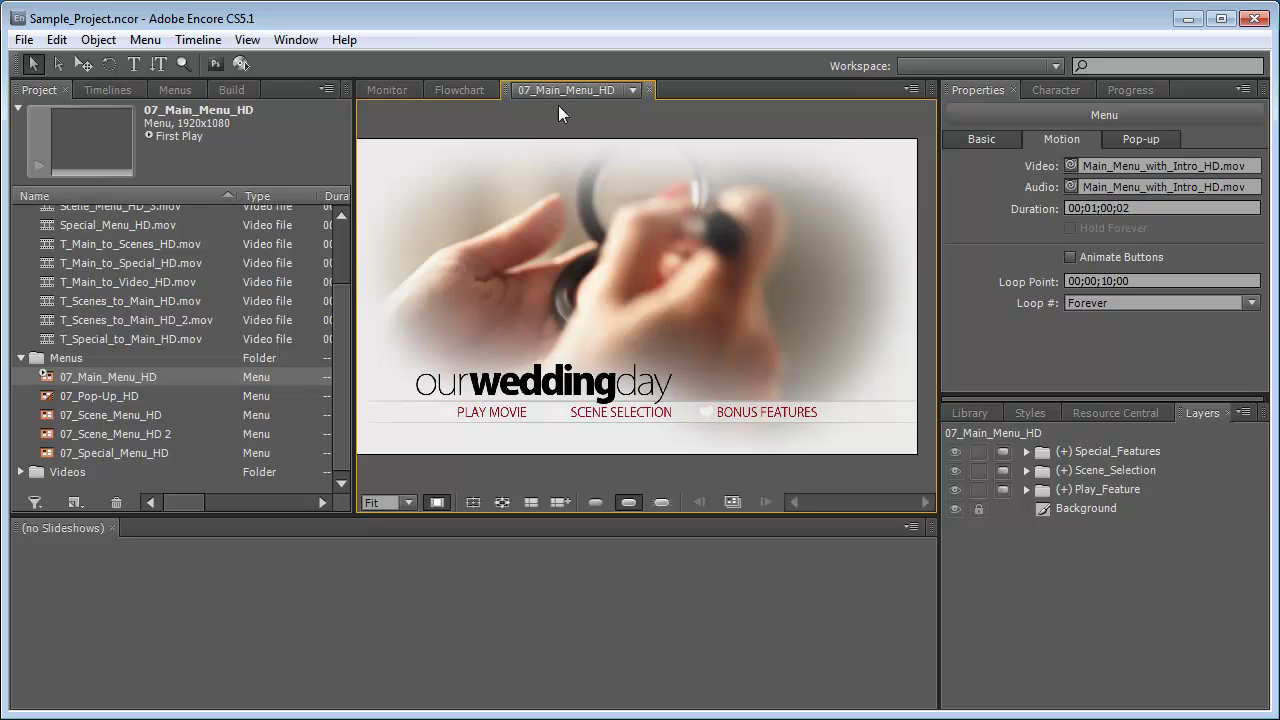
left_click(147, 39)
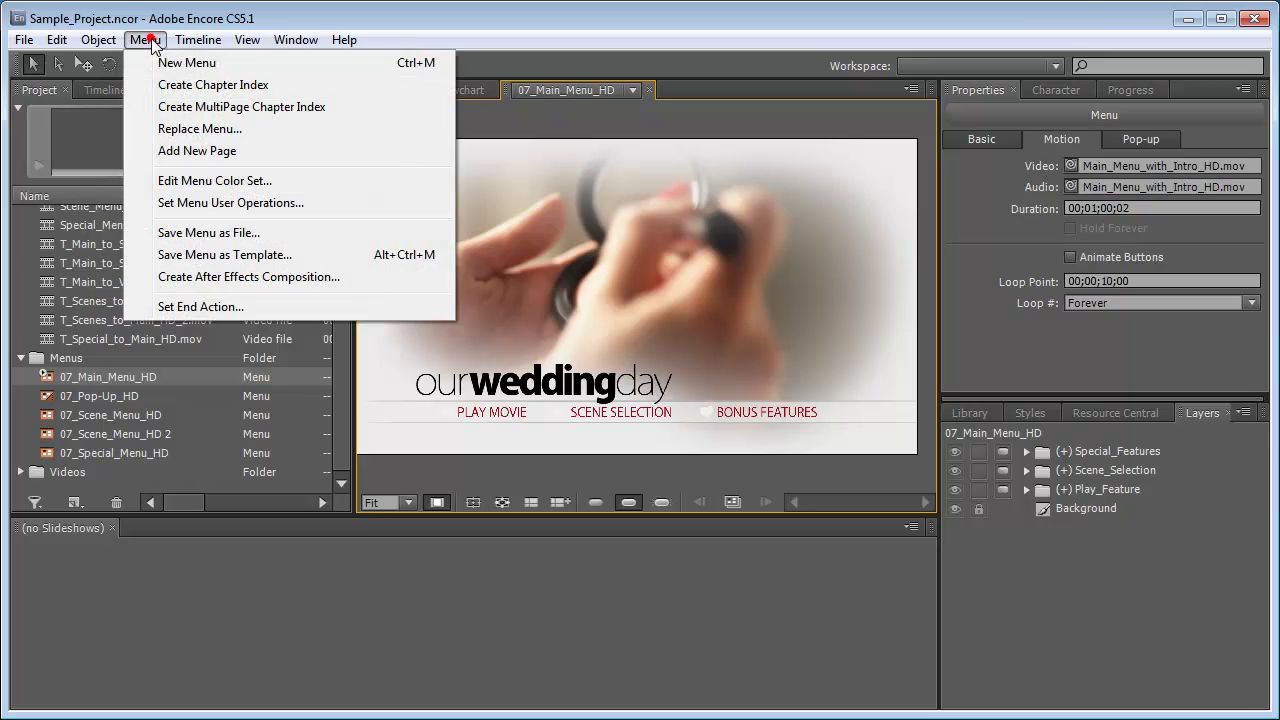
left_click(213, 183)
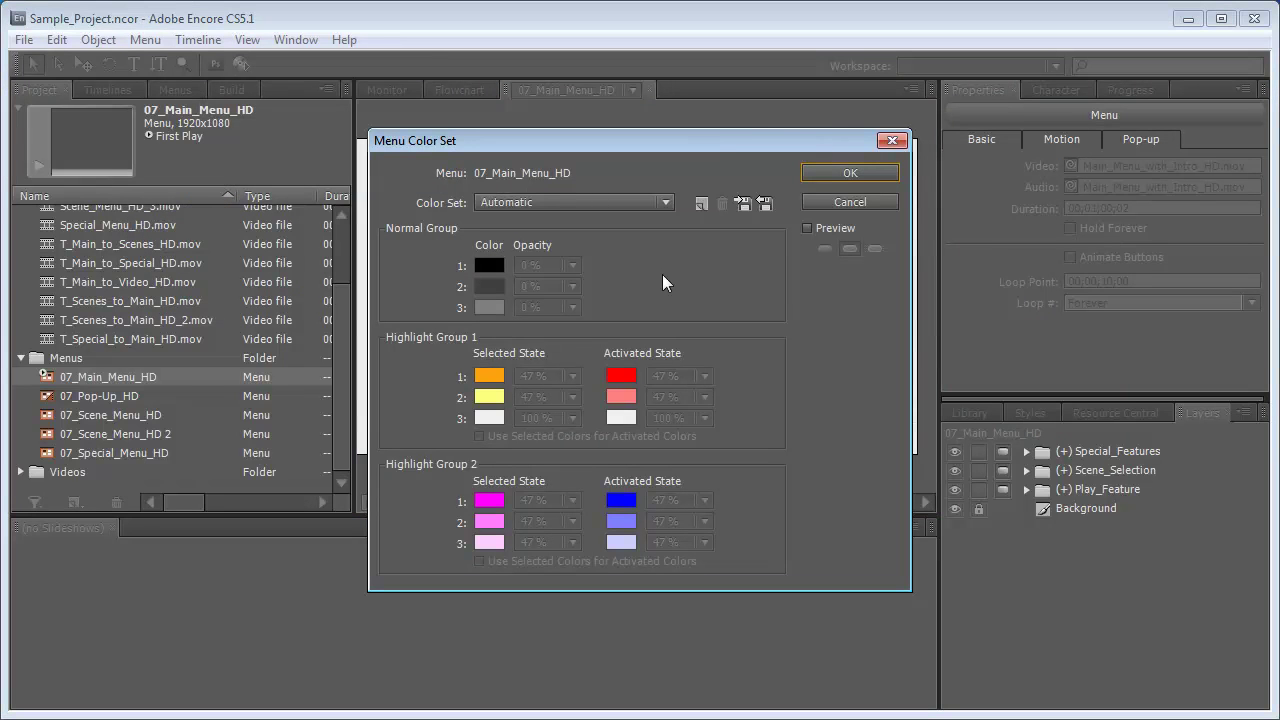
Import the color set file Menu_07_color_set.cs from the Encore Menu Templates folder within 03-Authoring Templates
left_click(766, 204)
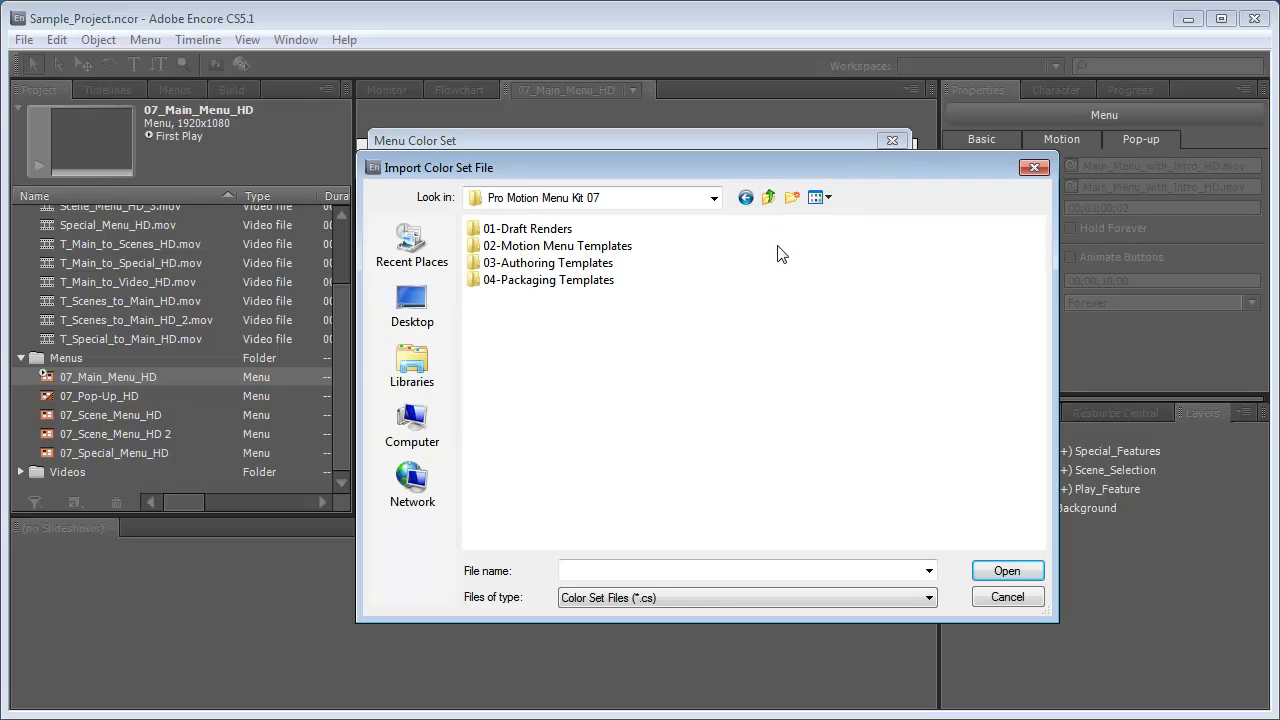
double_click(576, 264)
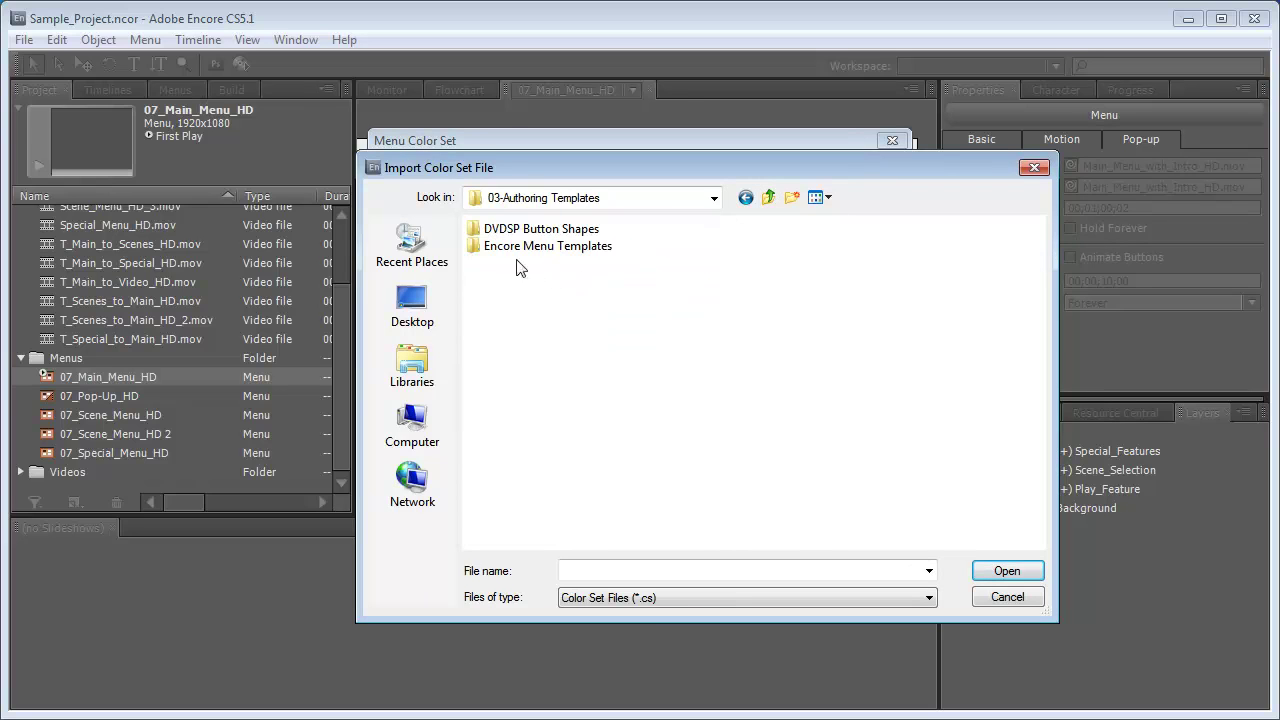
double_click(604, 250)
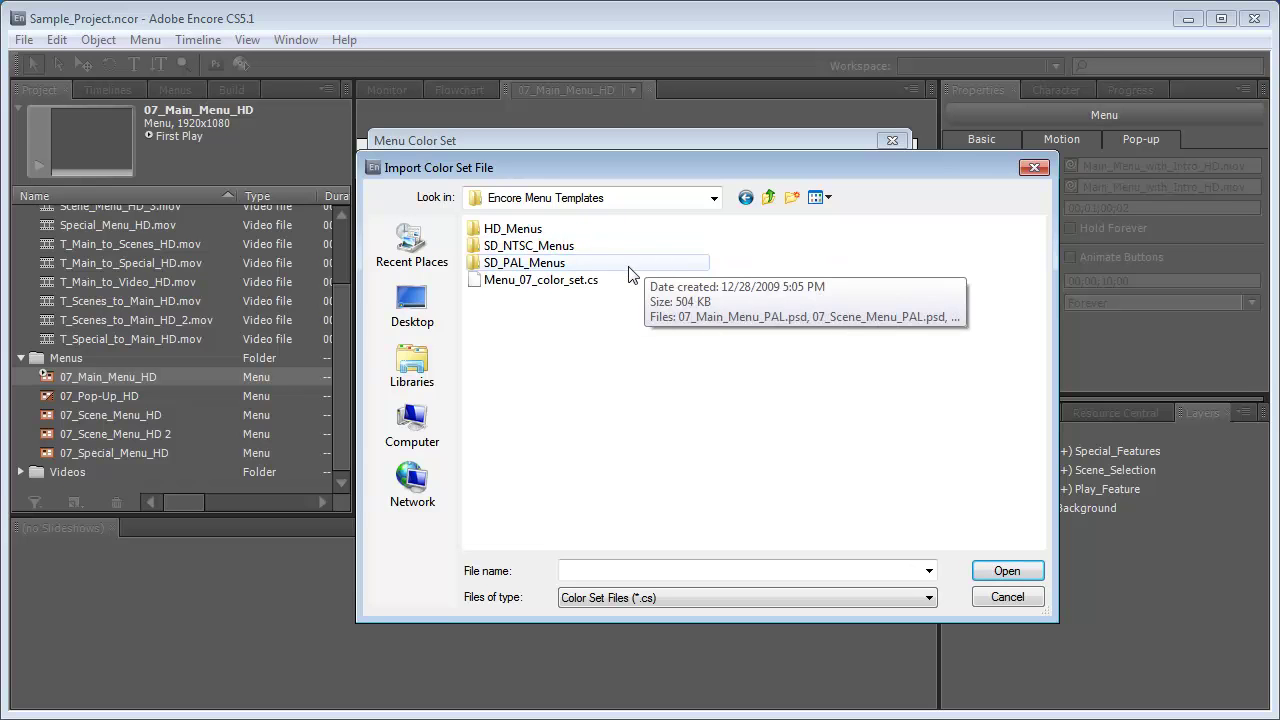
left_click(577, 284)
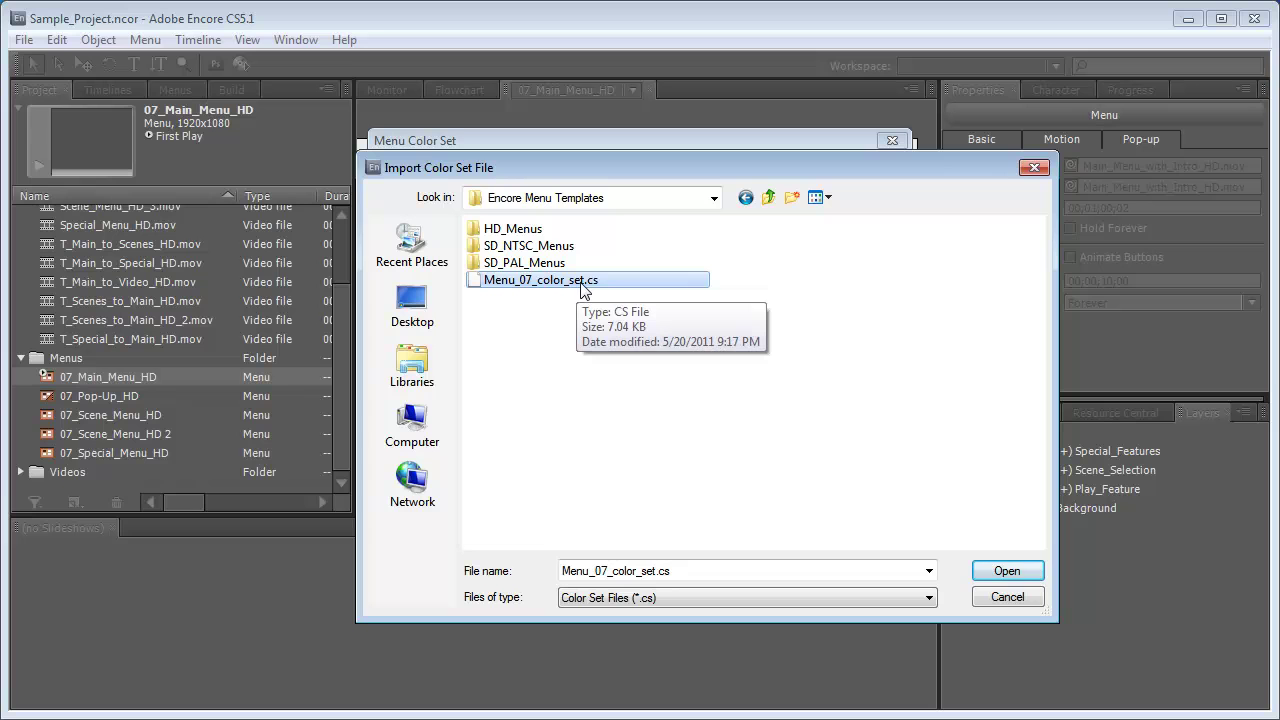
left_click(1010, 572)
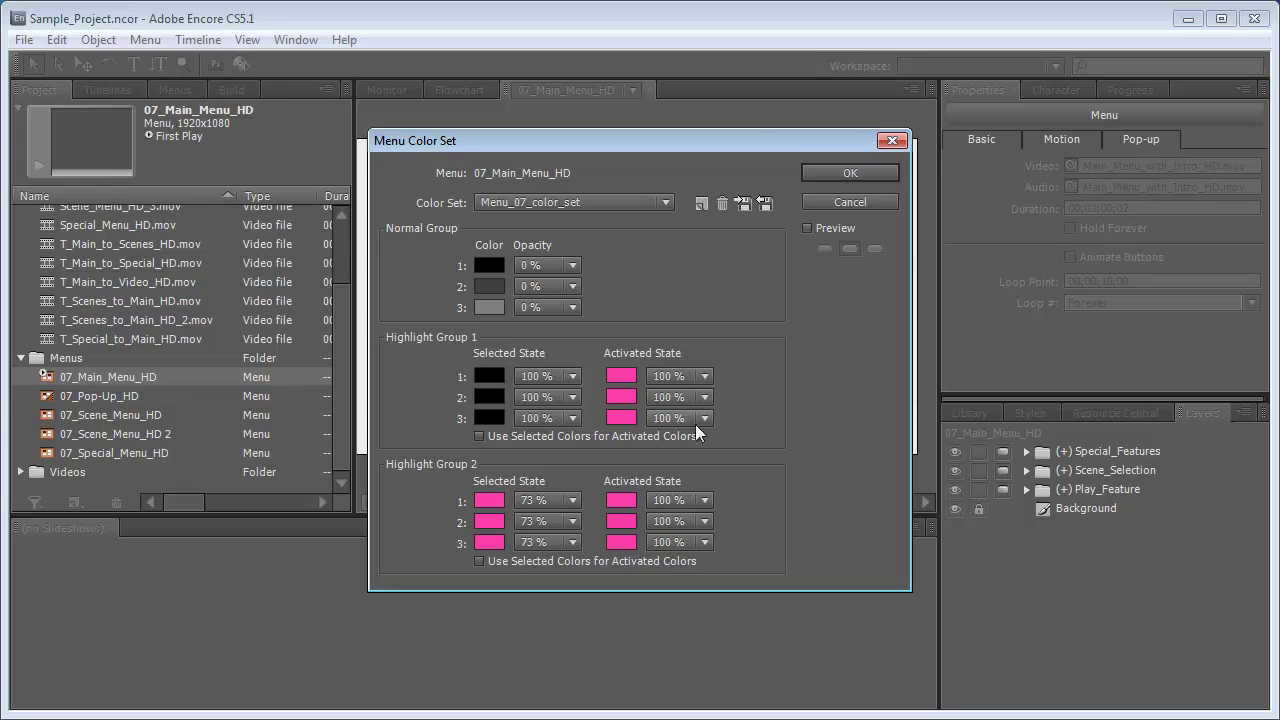
Preview the imported color set on the main menu, move the dialog off the buttons, and show the activated button state
left_click(808, 228)
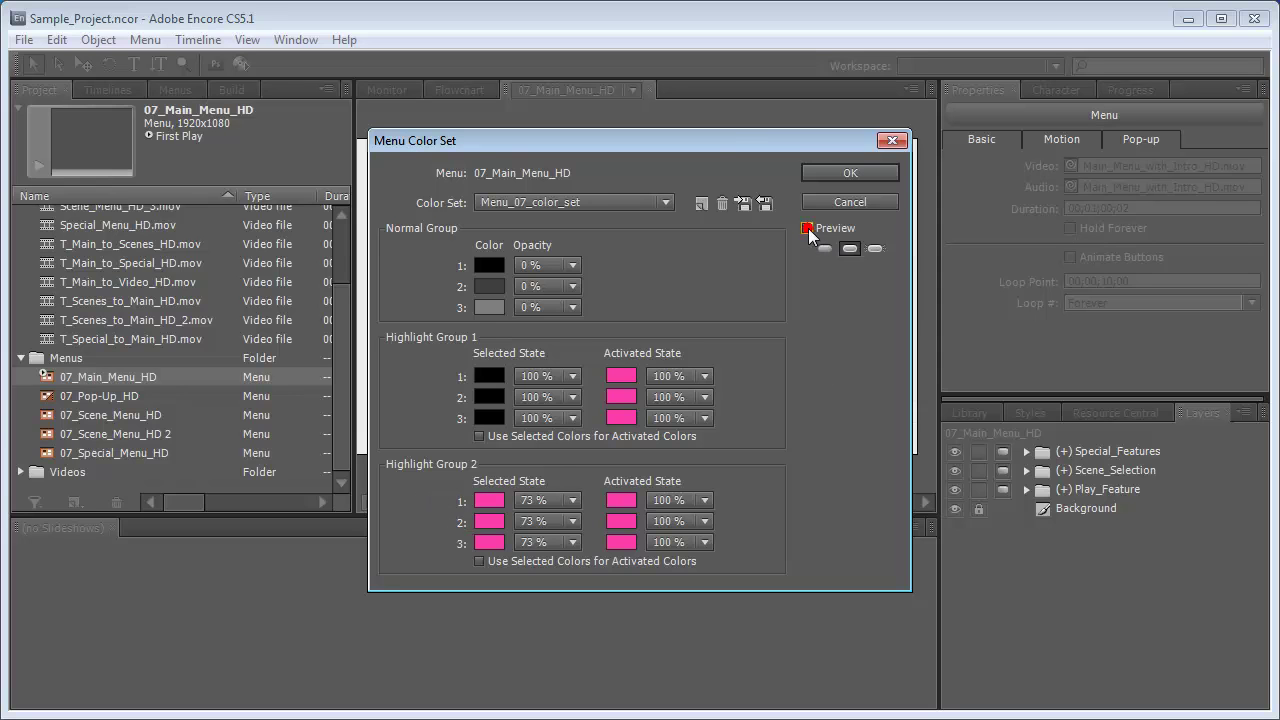
left_click_drag(725, 147, 1008, 168)
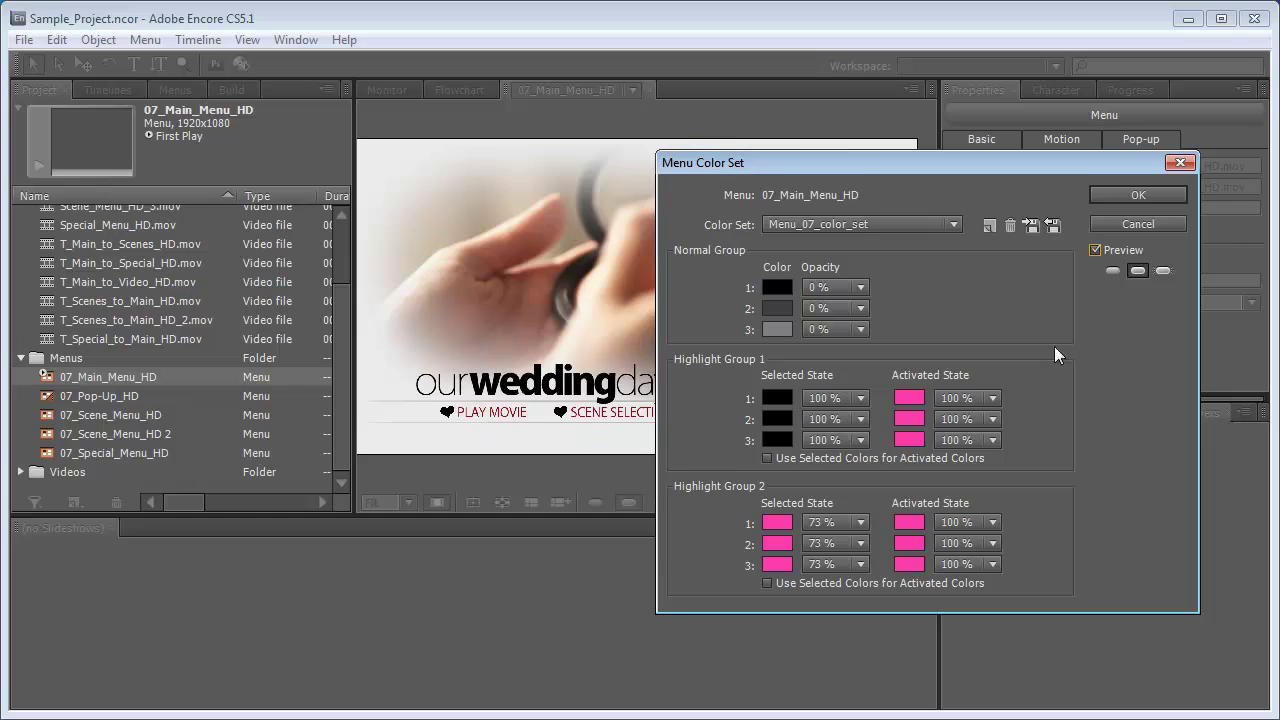
left_click(1163, 272)
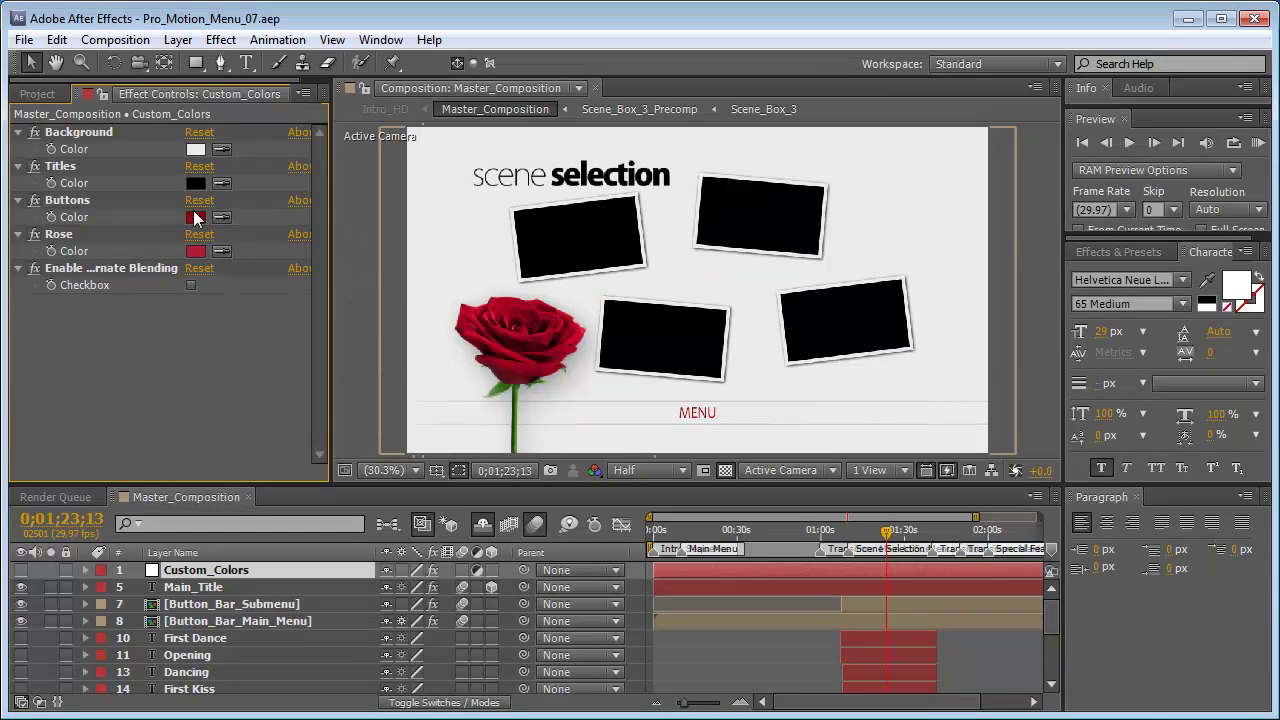
In After Effects, copy the Buttons color hex value 92060F from the Custom_Colors layer, leaving the color as it is
left_click(195, 218)
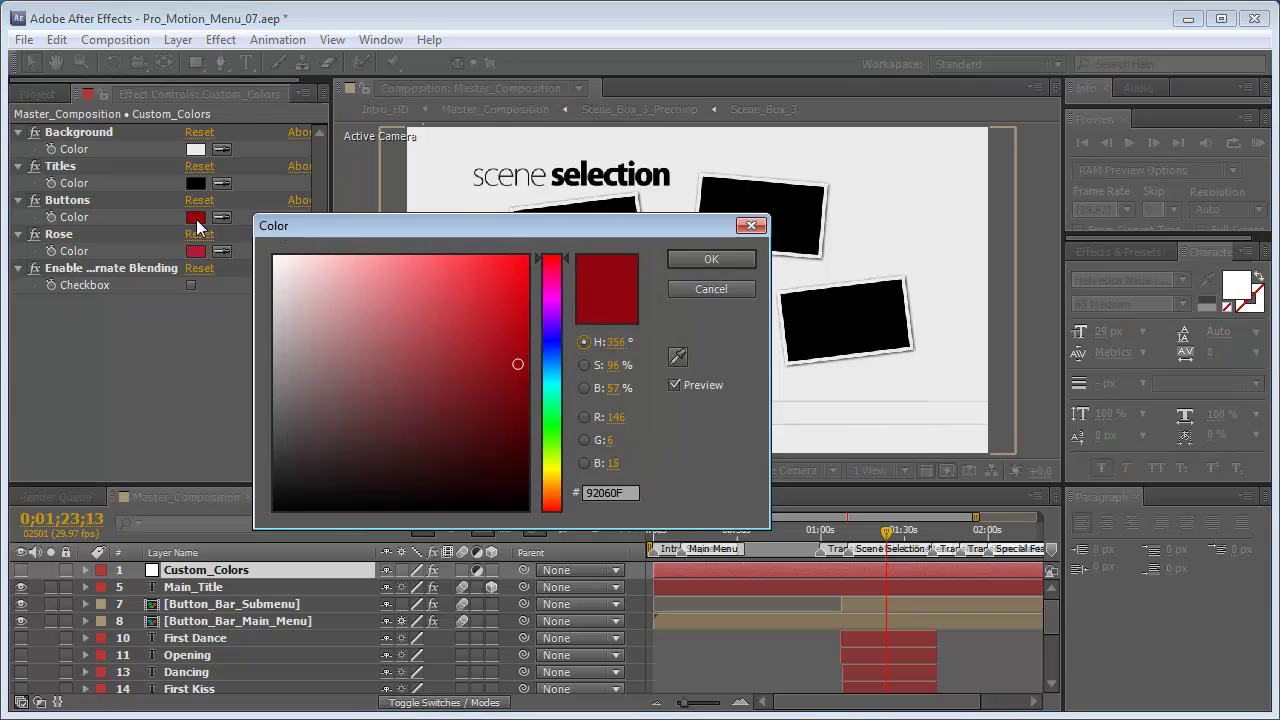
left_click(636, 489)
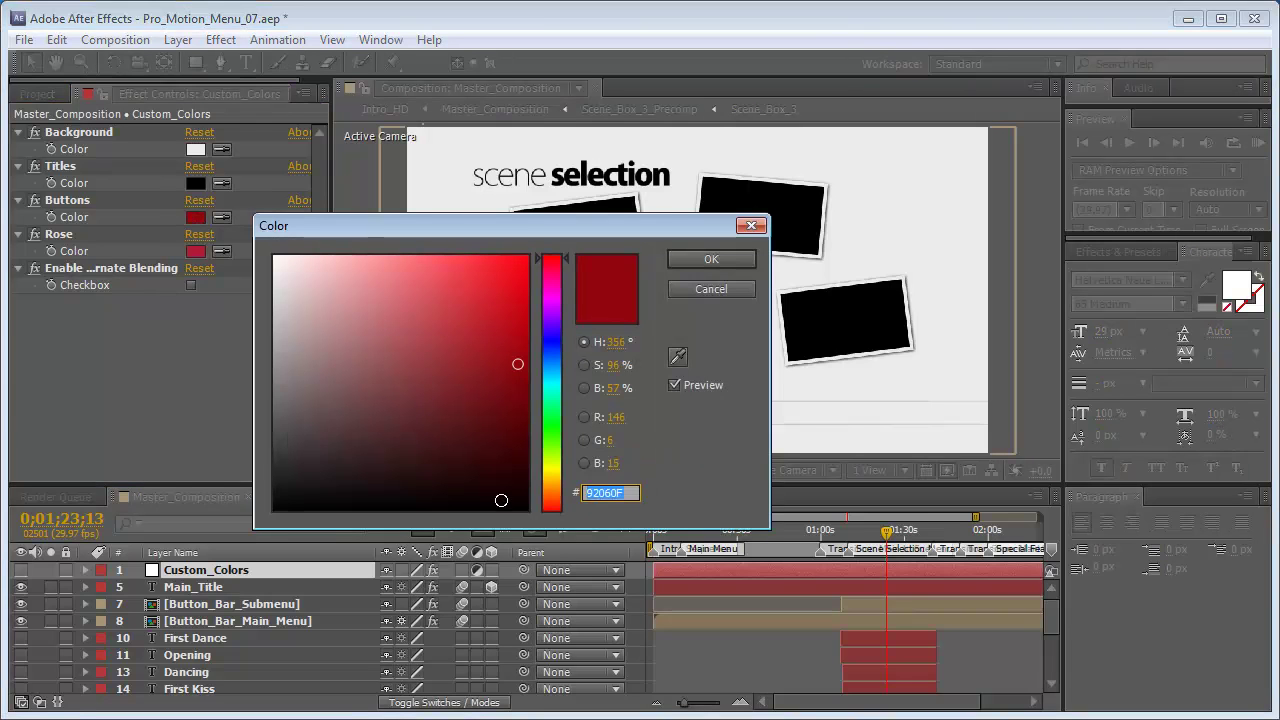
left_click(708, 291)
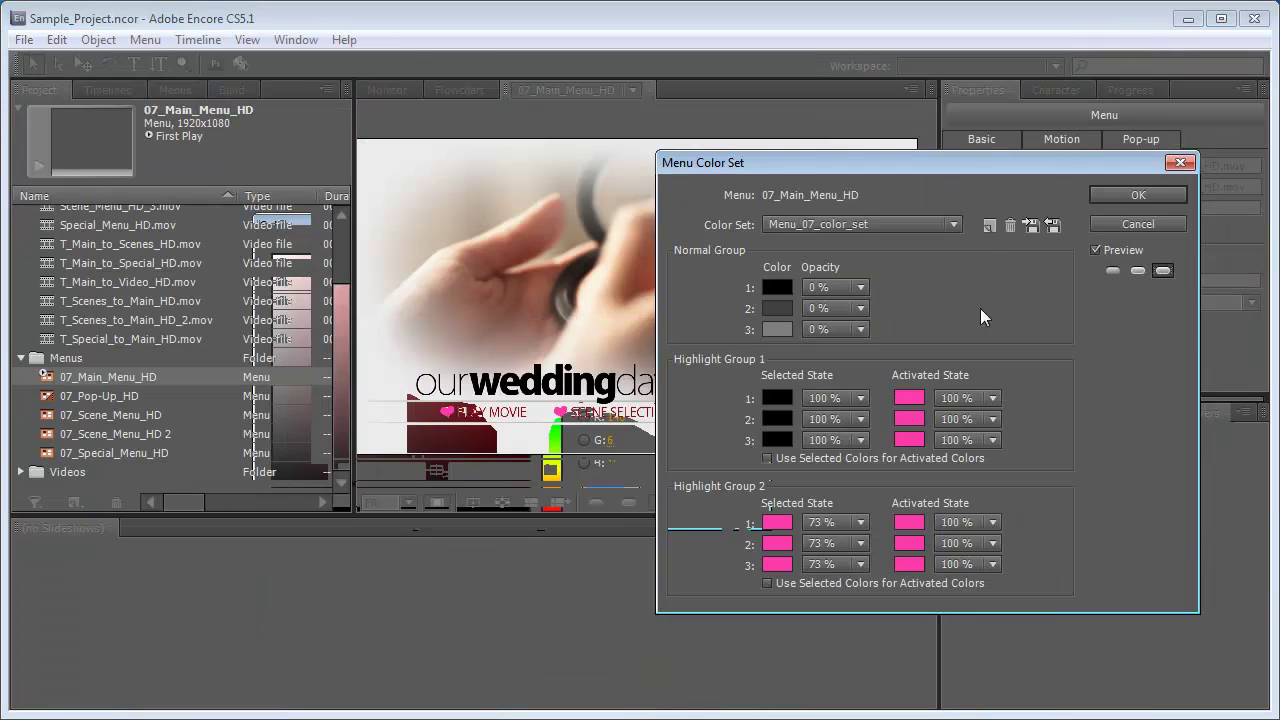
Back in Encore, set all three activated-state colors of Highlight Group 1 in the menu color set to 92060F
left_click(950, 398)
left_click(1040, 501)
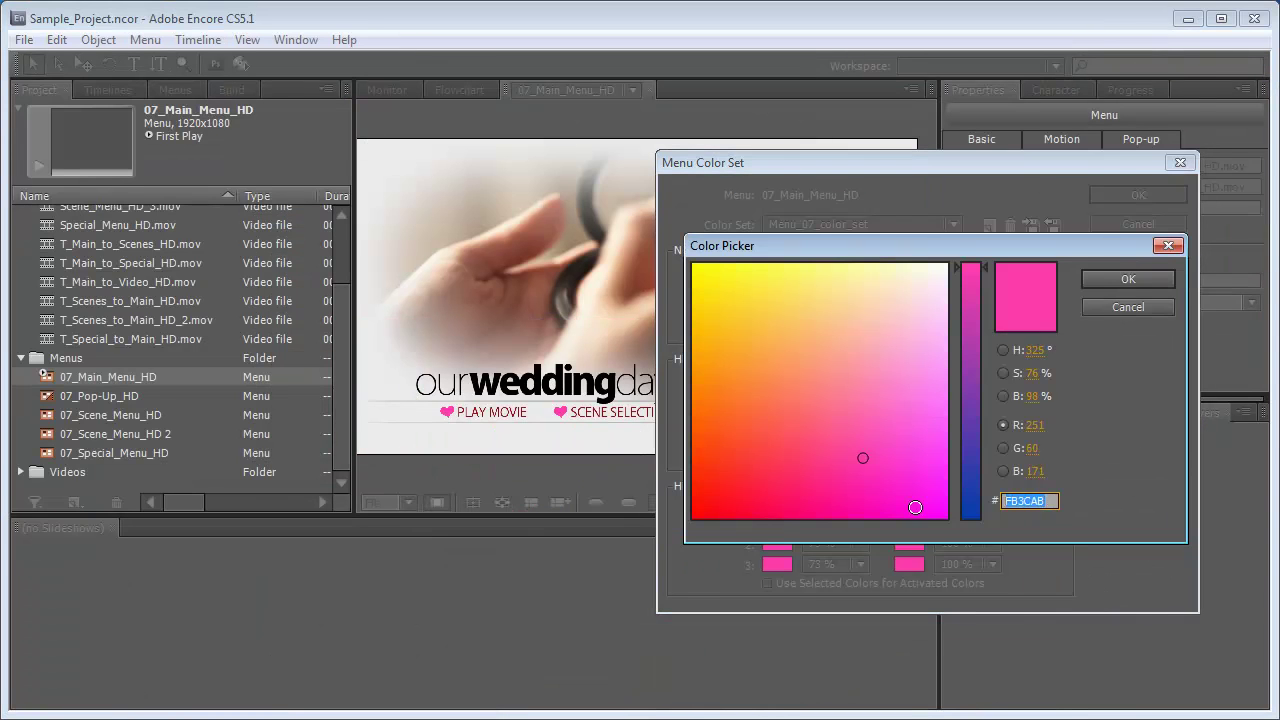
left_click(1117, 275)
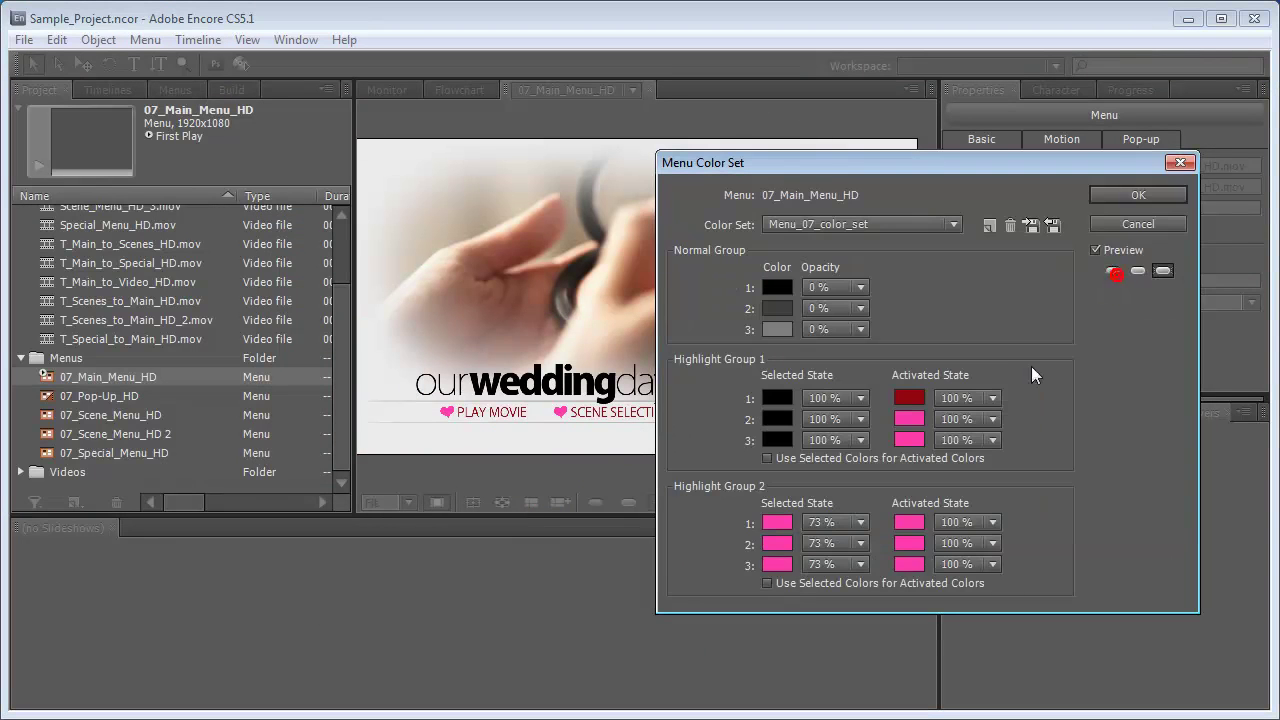
left_click(905, 415)
left_click(1040, 500)
type("8B0000")
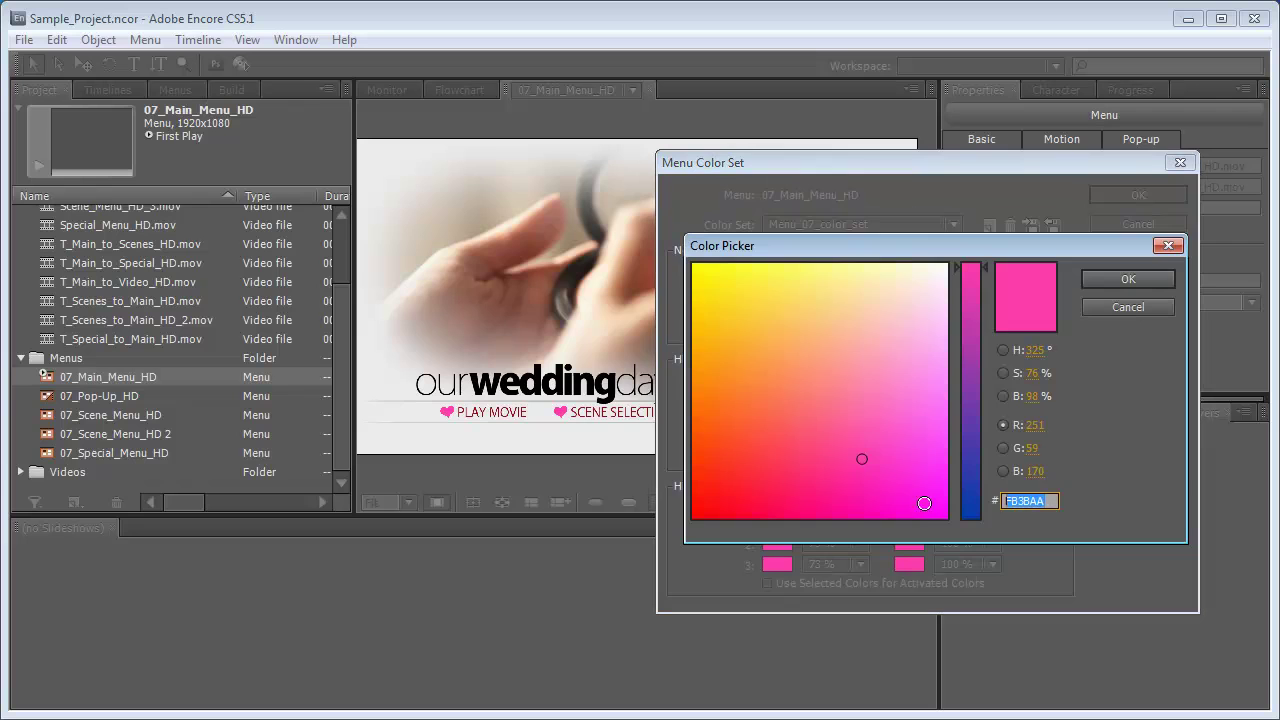
left_click(1128, 279)
left_click(909, 440)
left_click(1030, 500)
type("92060F")
left_click(1128, 279)
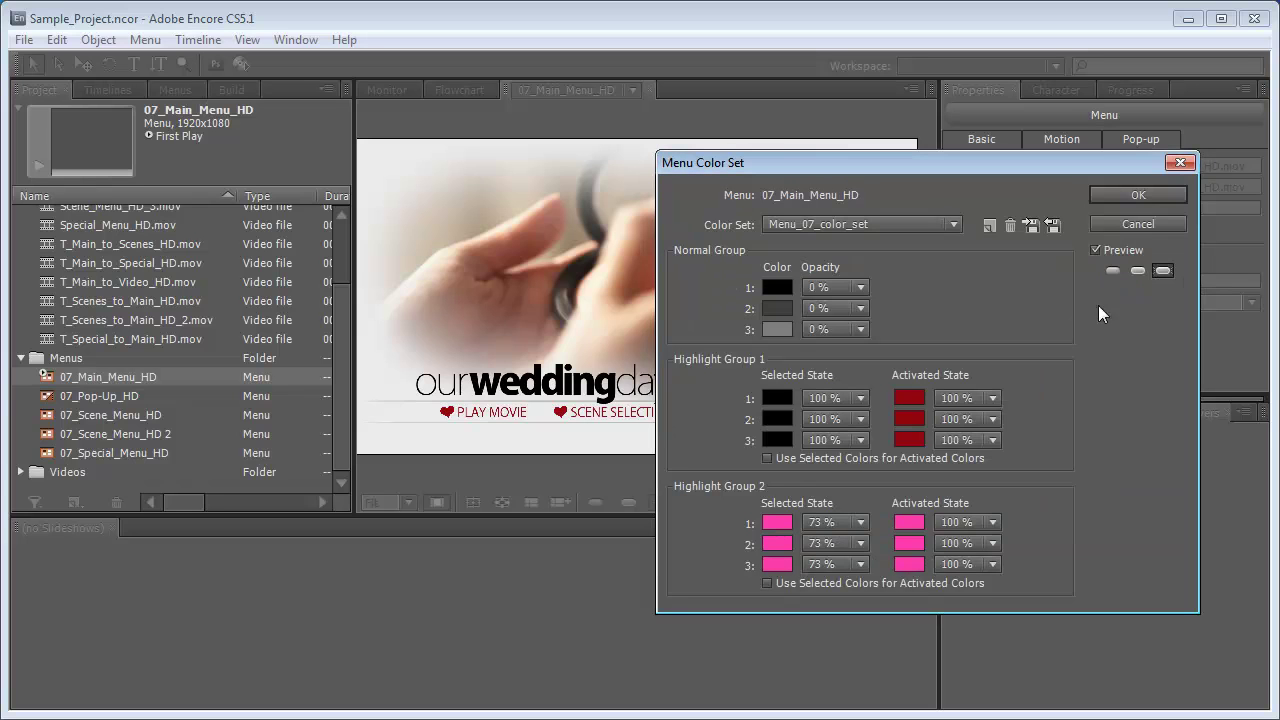
Set color 1 of Highlight Group 2 to 92060F for both the selected and activated states
left_click(779, 521)
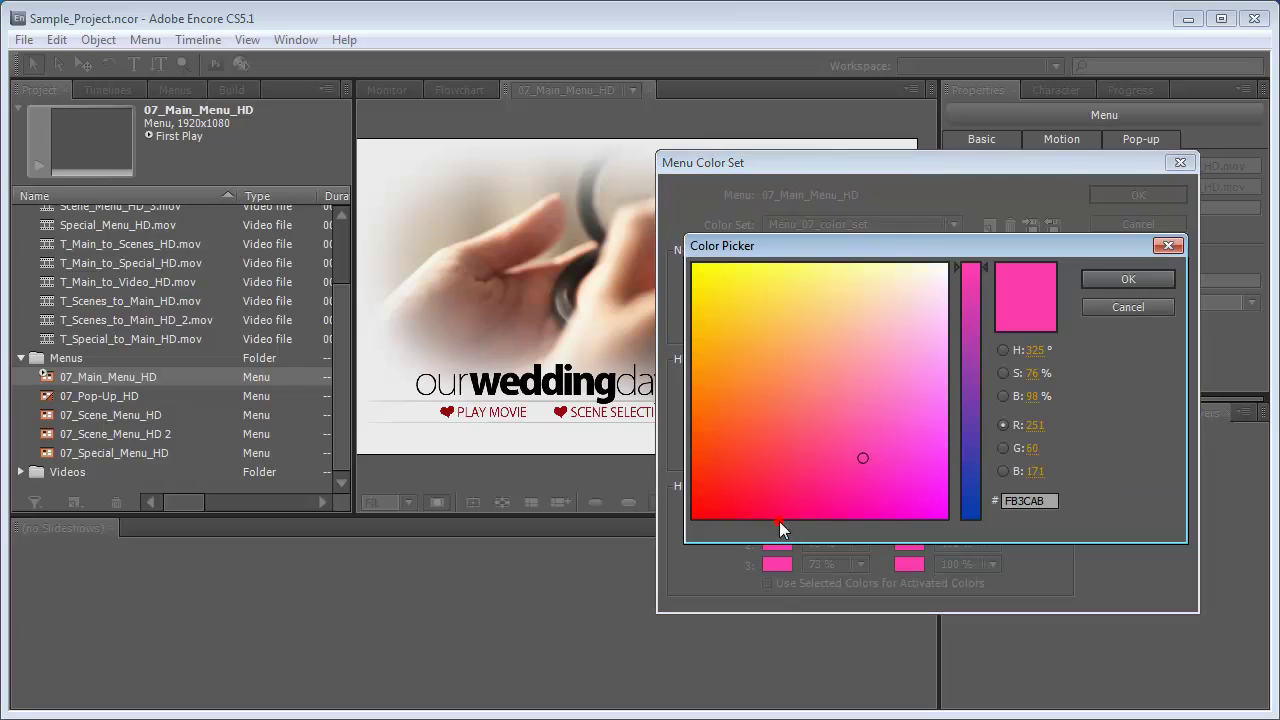
left_click(1030, 500)
type("92060F")
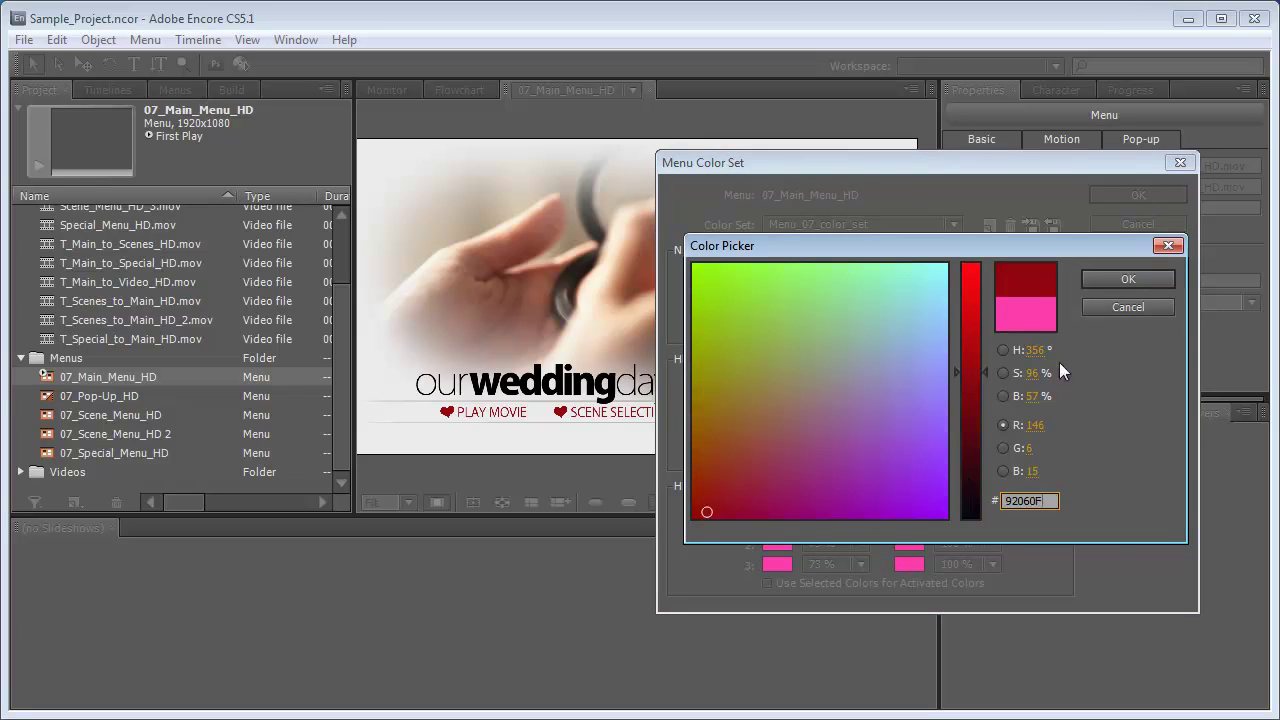
left_click(1110, 278)
Set color 2 of Highlight Group 2 to 92060F for both the selected and activated states
left_click(777, 543)
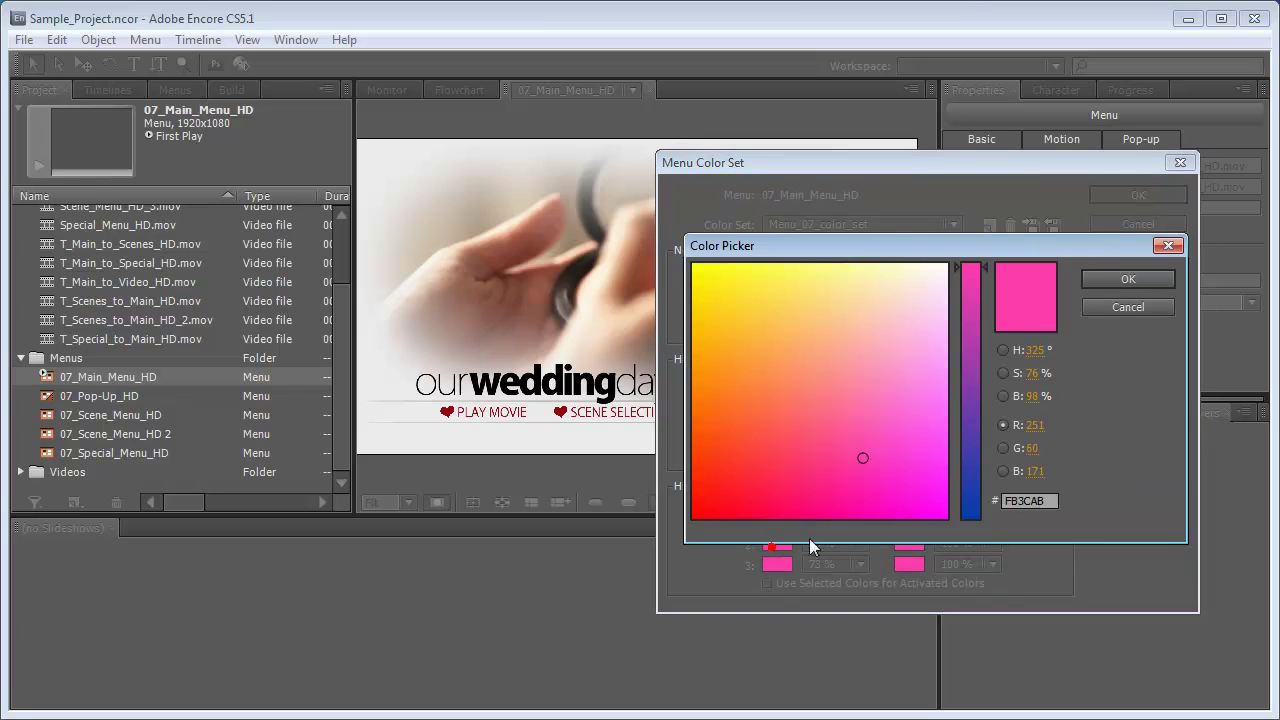
left_click(1053, 500)
type("92060F")
left_click(1112, 281)
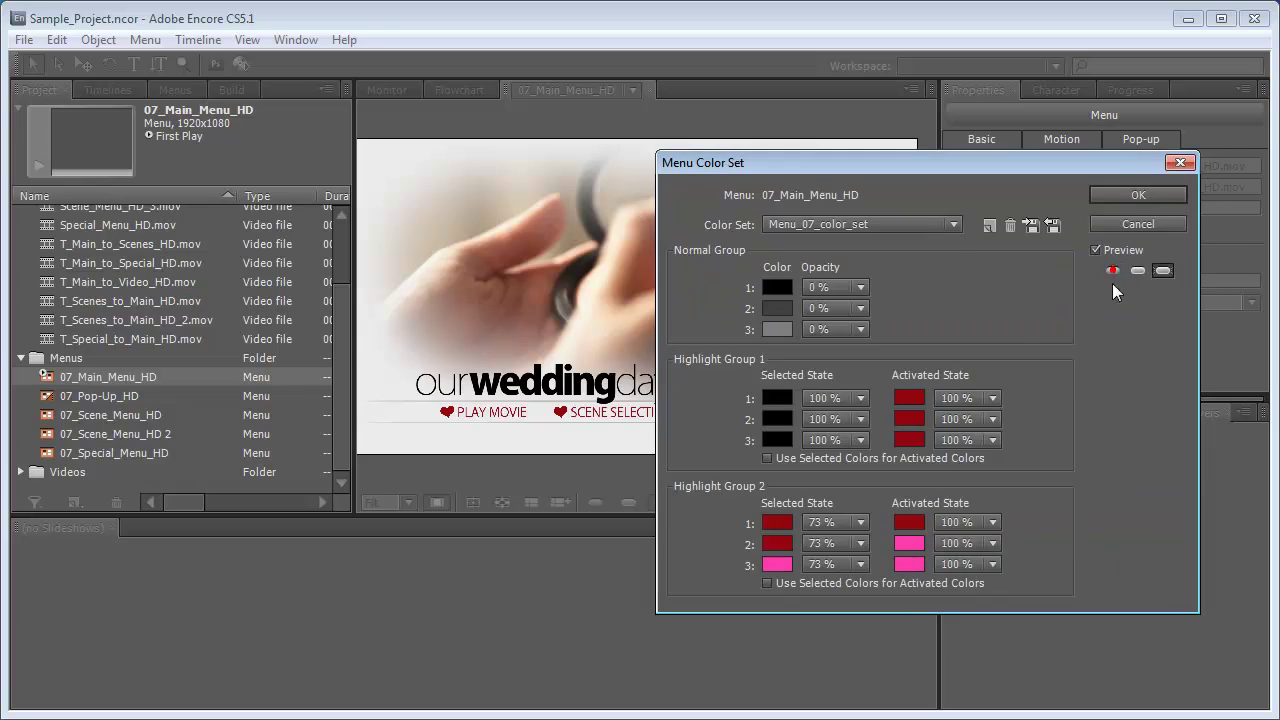
left_click(897, 540)
left_click(1037, 500)
type("92060F")
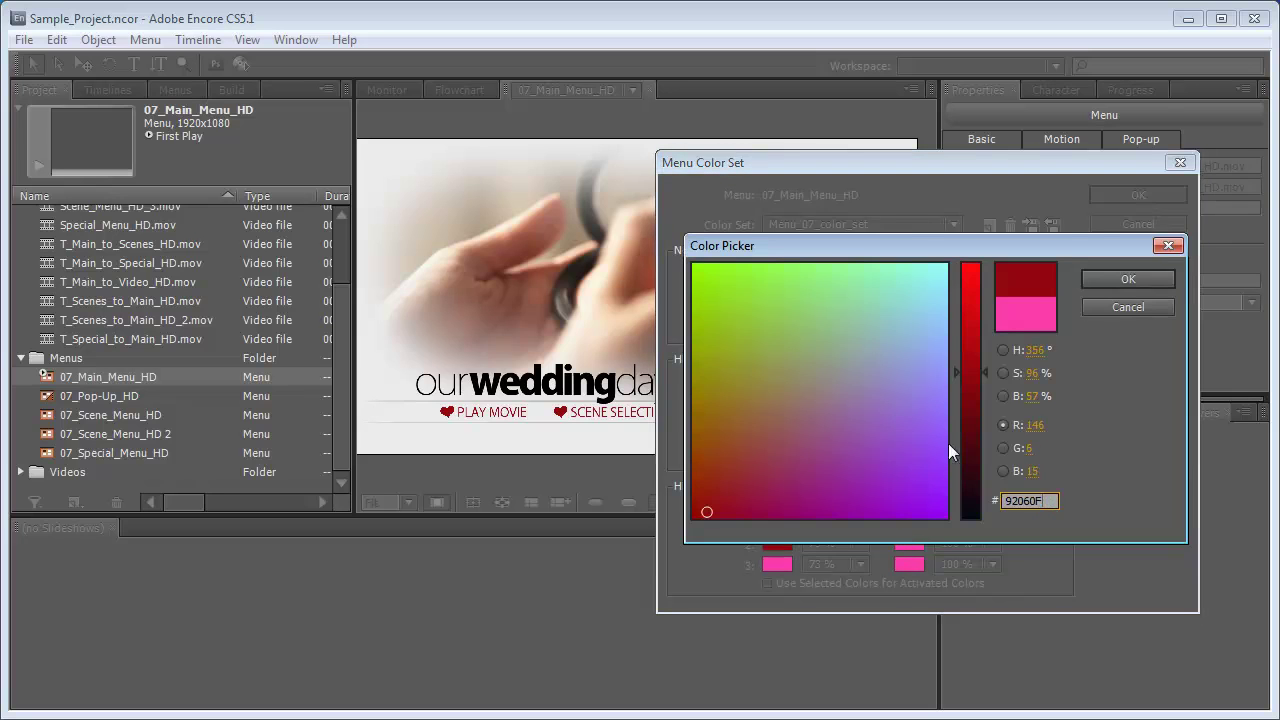
left_click(1110, 279)
Set color 3 of Highlight Group 2 to 92060F for both states, and apply the edited color set
left_click(777, 564)
left_click(1049, 500)
type("92060F")
left_click(1112, 280)
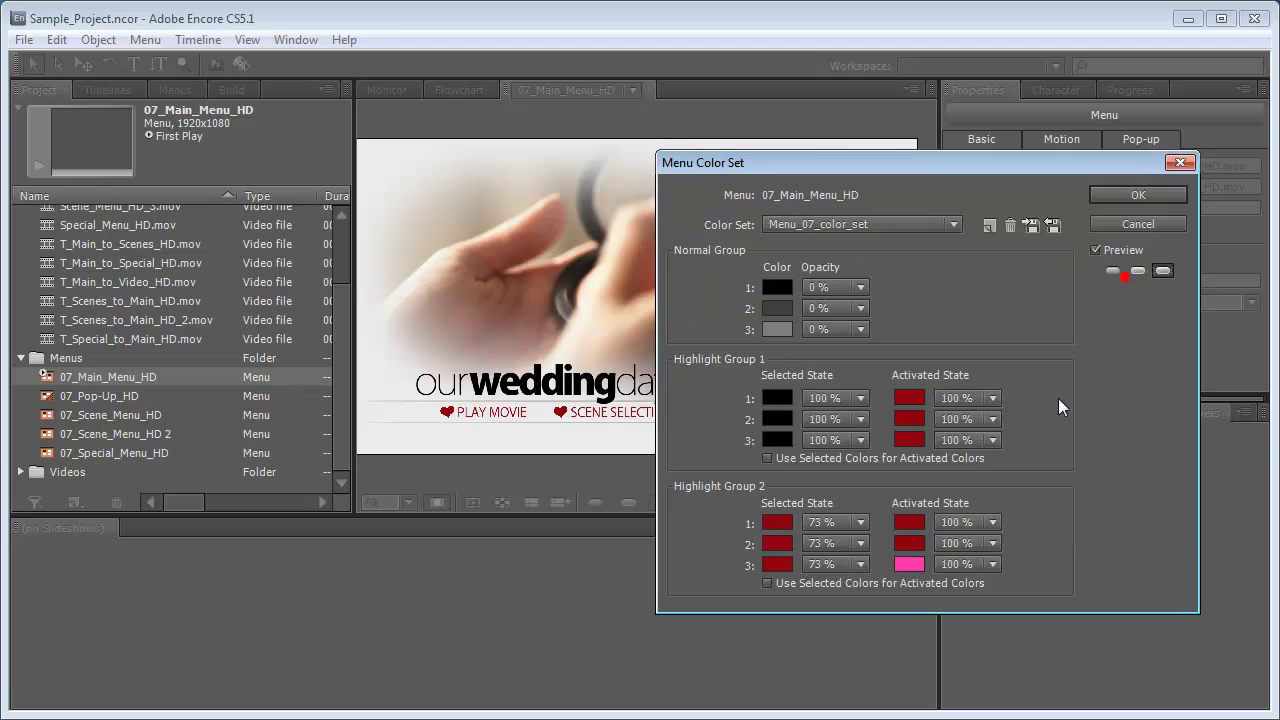
left_click(909, 564)
left_click(1040, 501)
type("92060F")
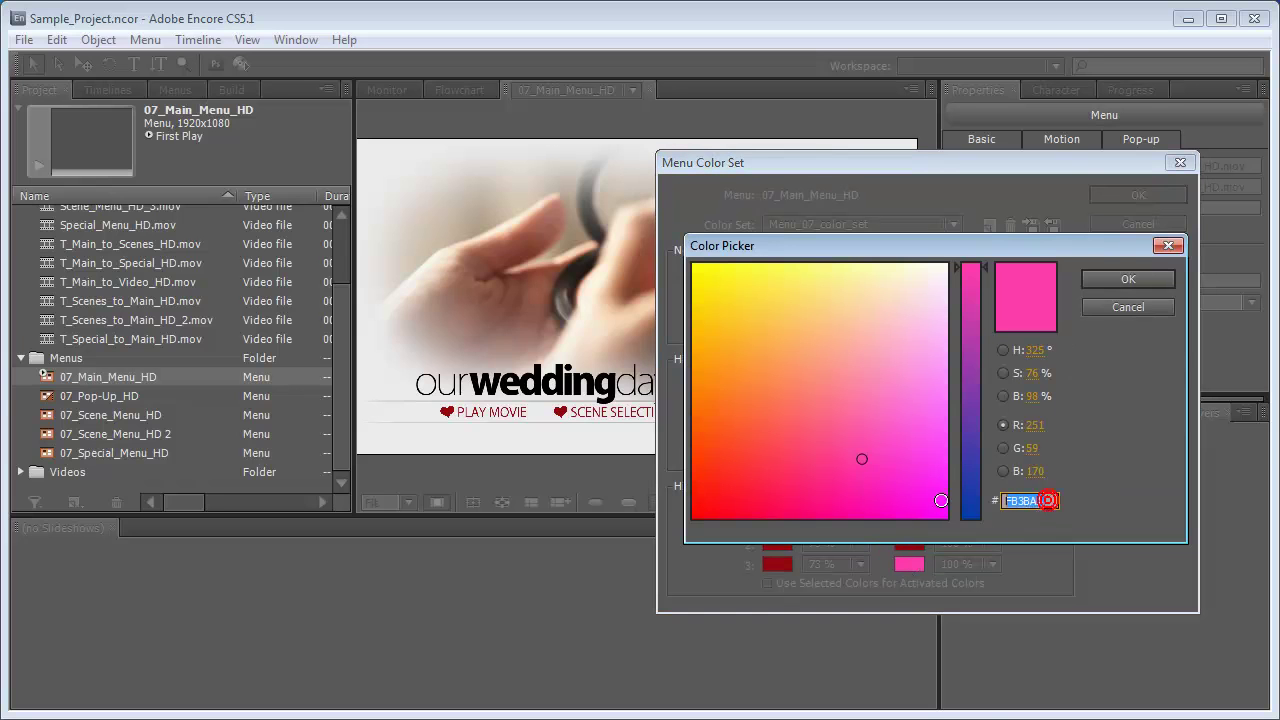
left_click(1112, 279)
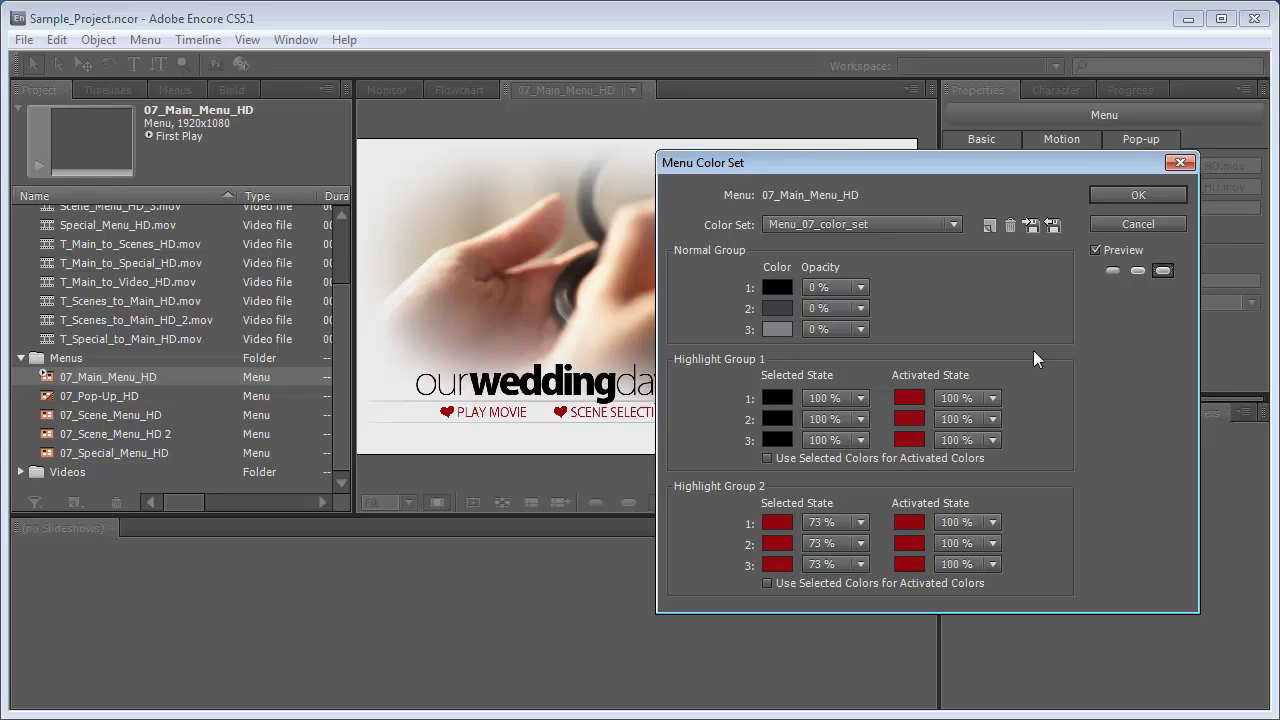
left_click(1141, 195)
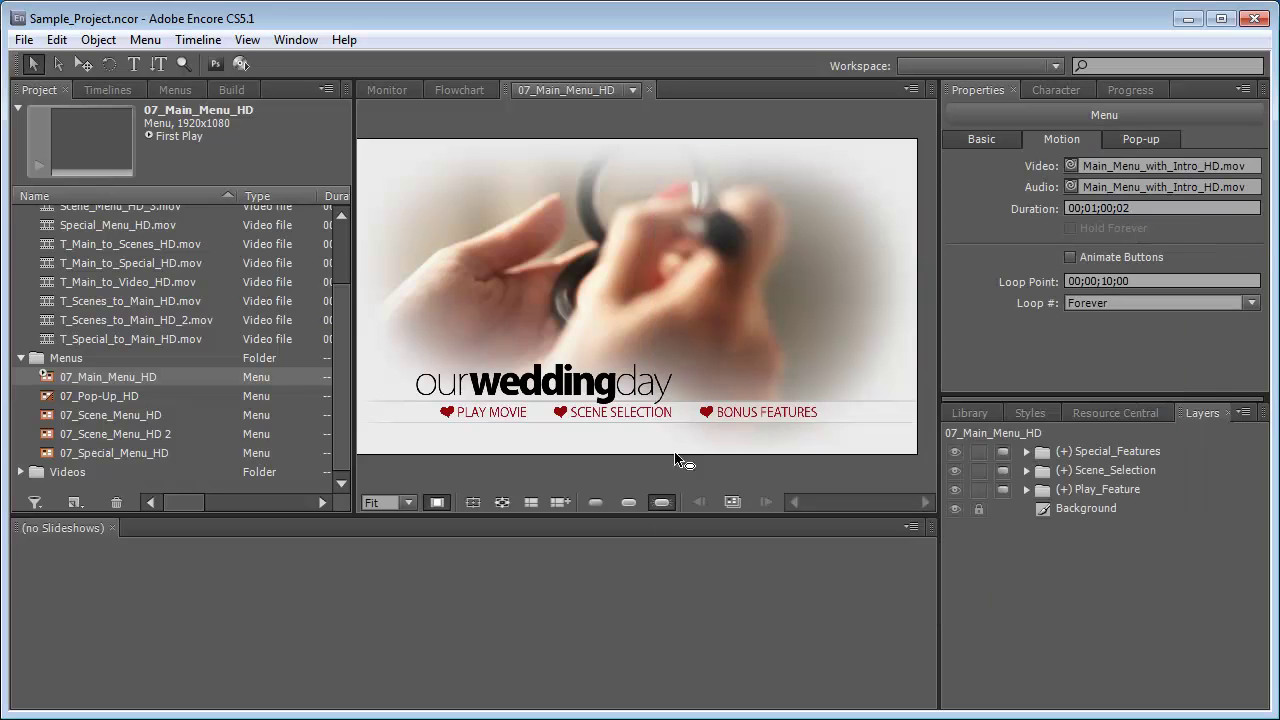
Show the main menu's selected highlights, and assign Menu_07_color_set to the pop-up, both scene and the special features menus
left_click(628, 503)
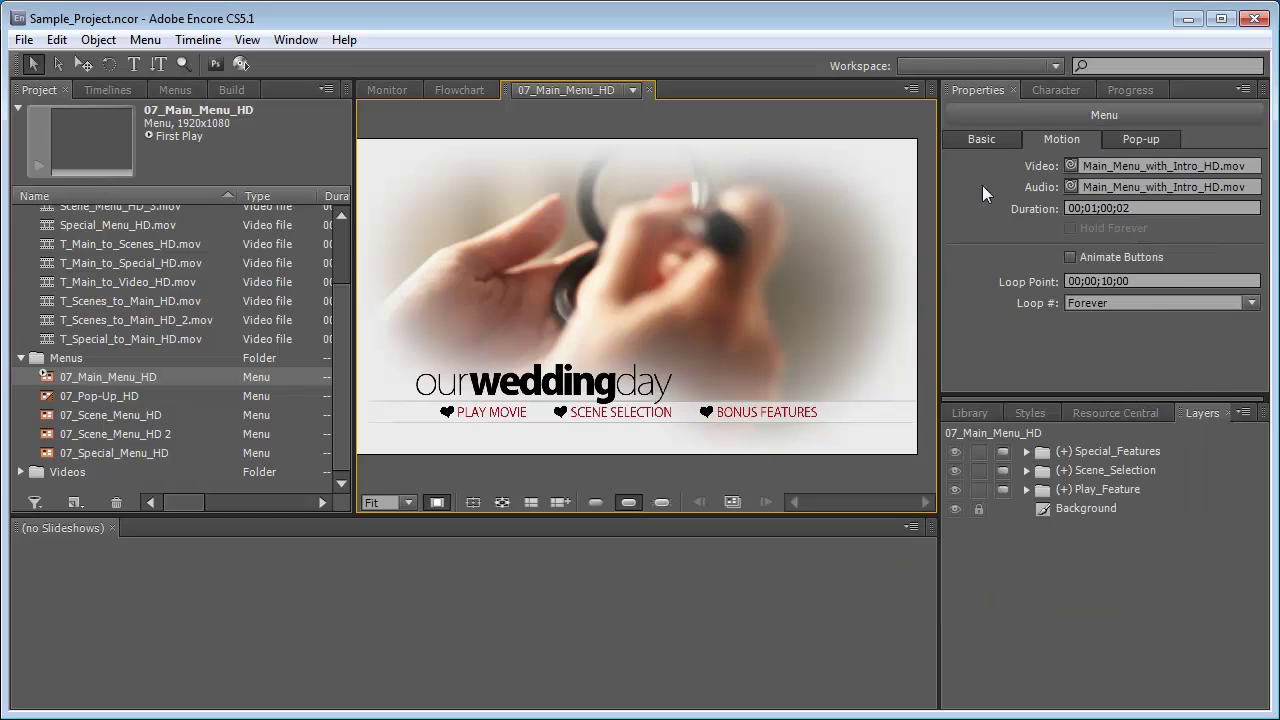
left_click(983, 140)
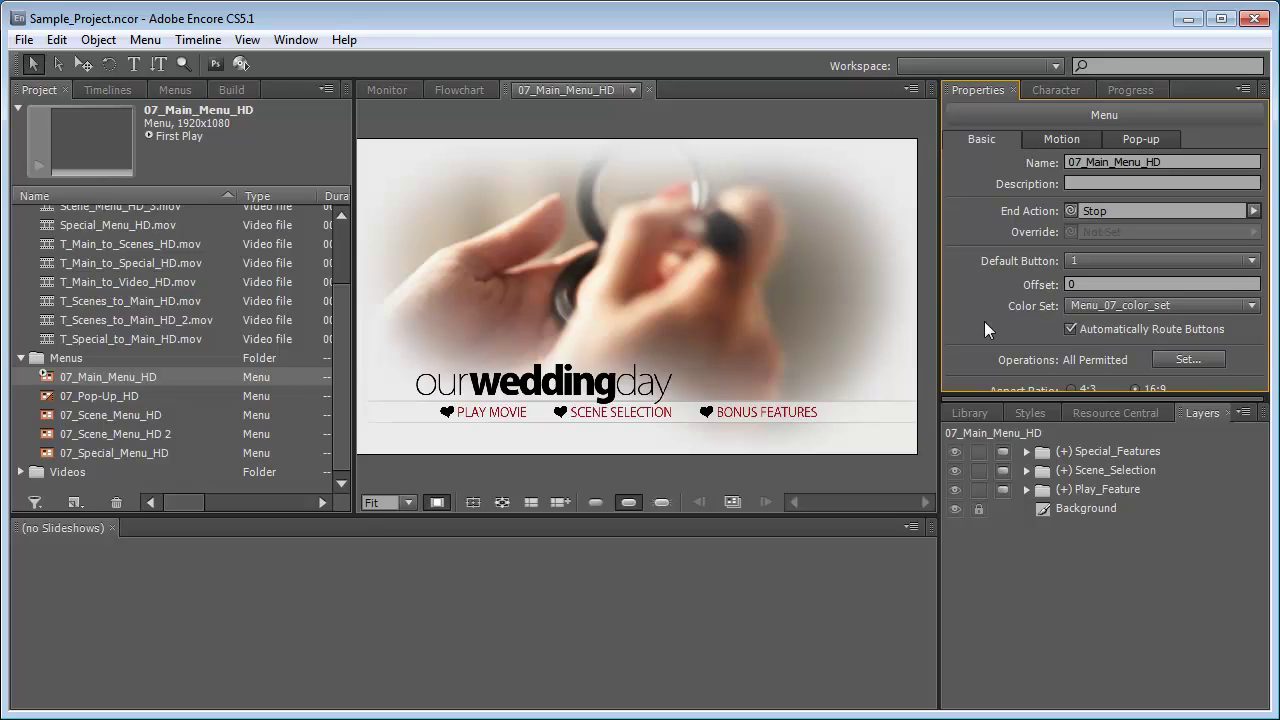
left_click(110, 396)
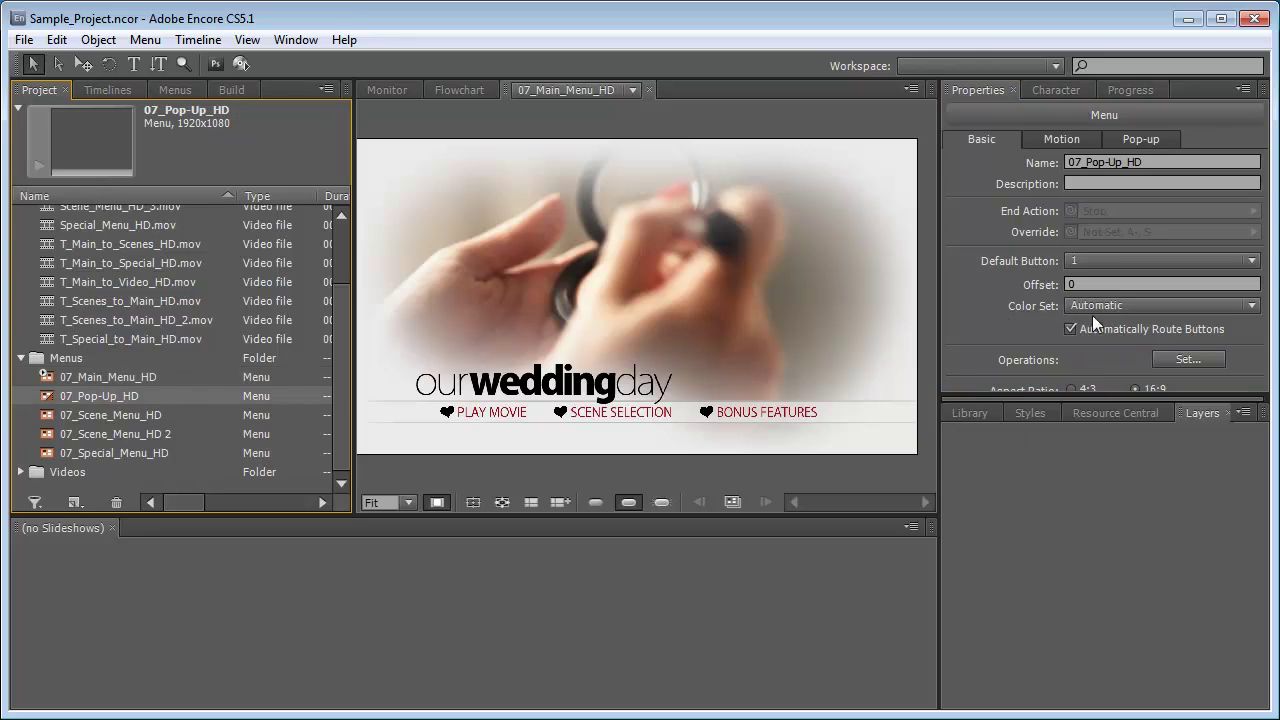
left_click(108, 455, "shift")
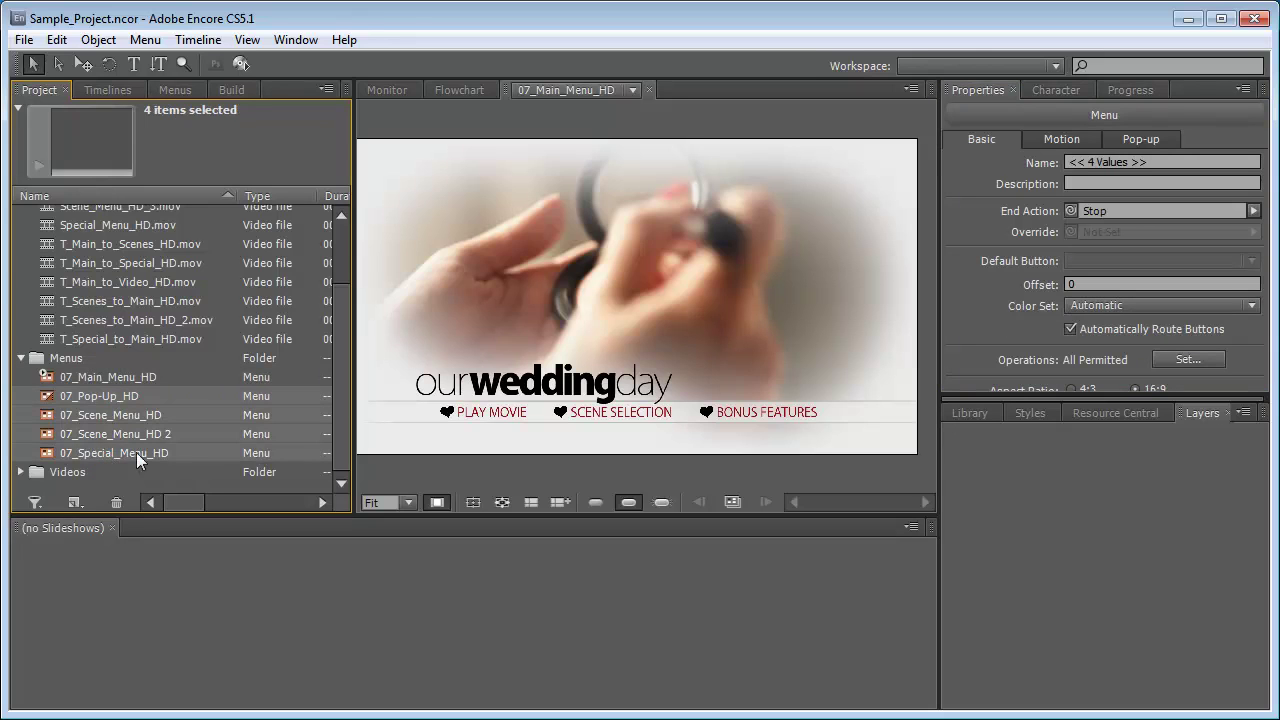
left_click(1250, 306)
left_click(1150, 373)
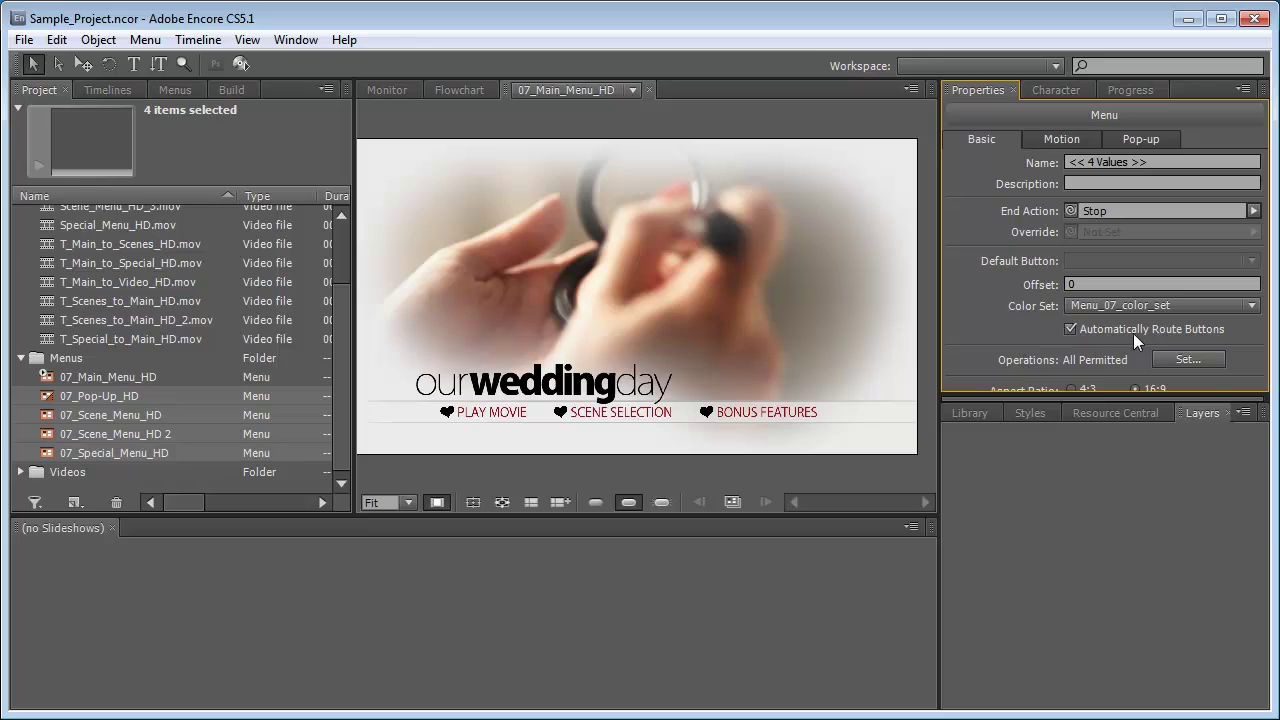
Turn off automatic button routing for all five menus, from 07_Main_Menu_HD through 07_Special_Menu_HD
left_click(122, 378)
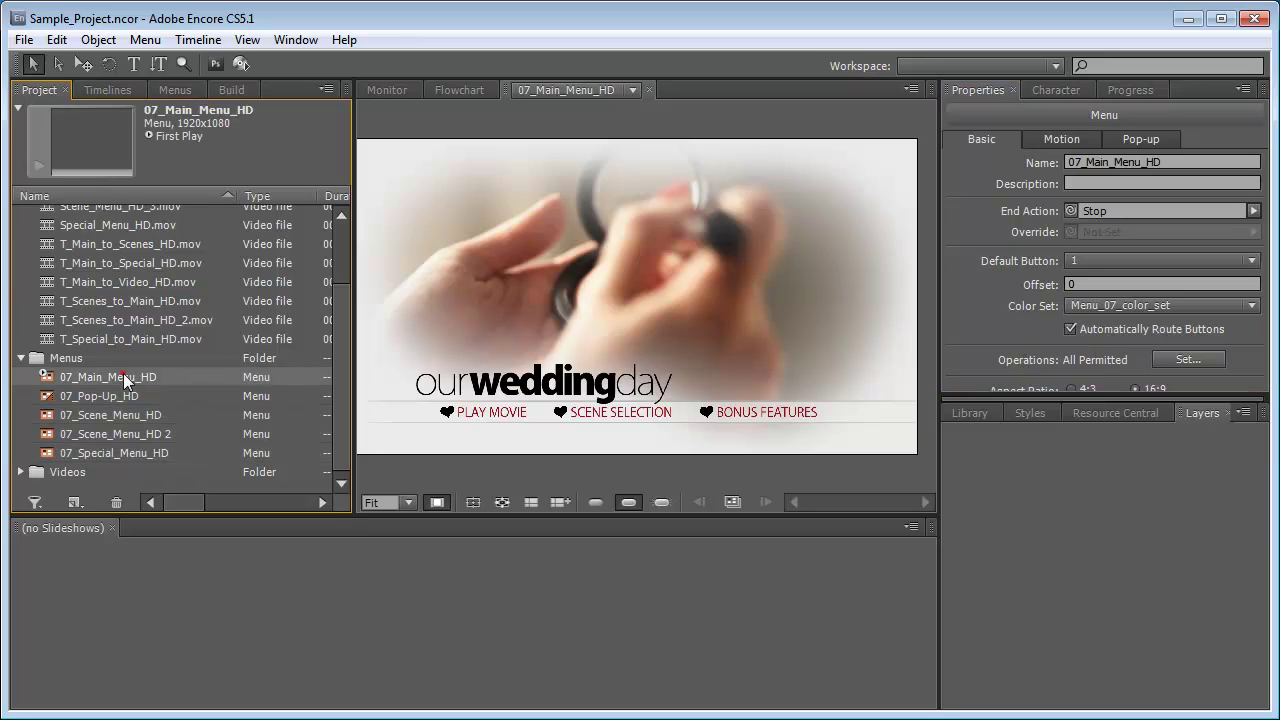
left_click(118, 453, "shift")
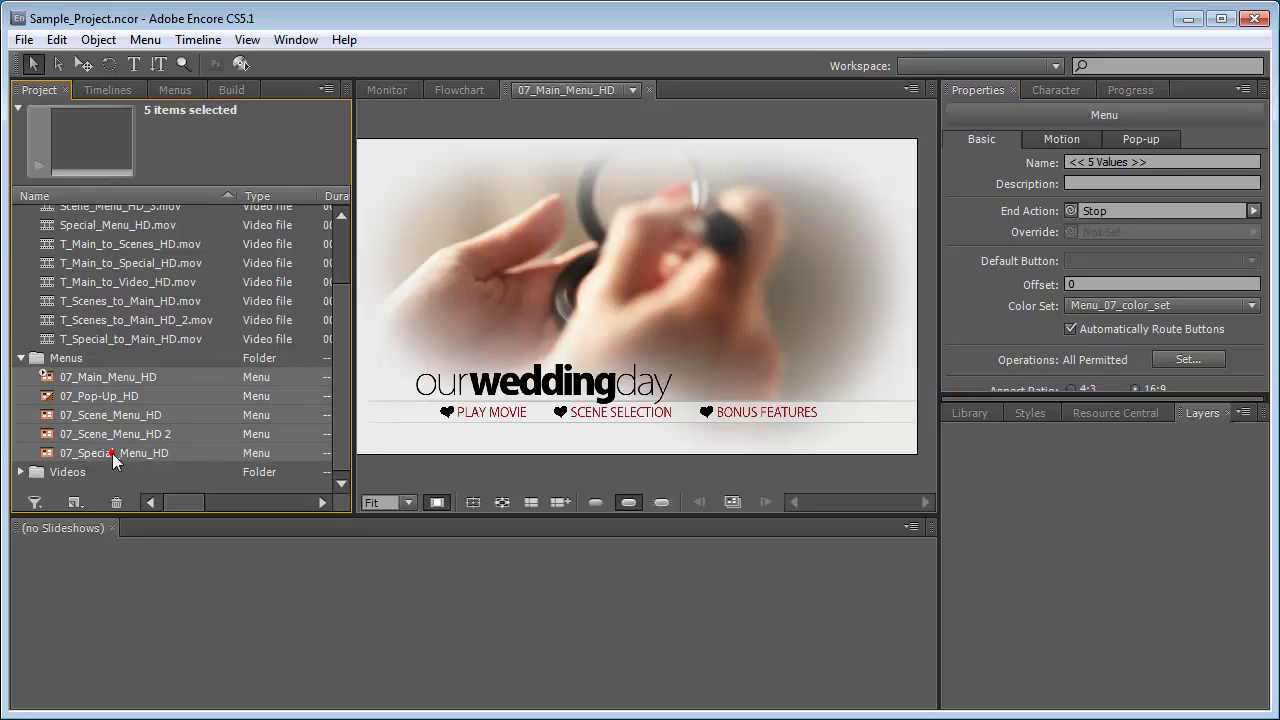
left_click(1072, 328)
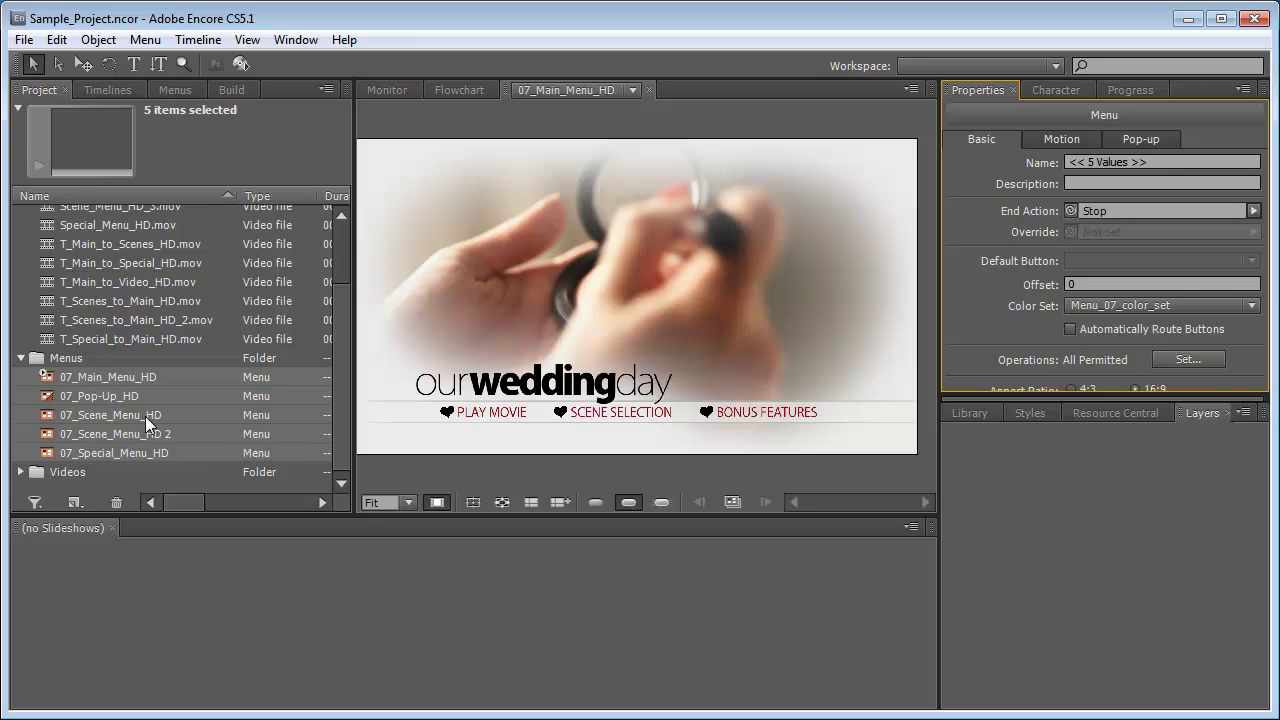
Assign highlight Group 2 to the Chapter 1 to Chapter 4 buttons of 07_Scene_Menu_HD, and preview that menu's selected highlights
left_click(176, 90)
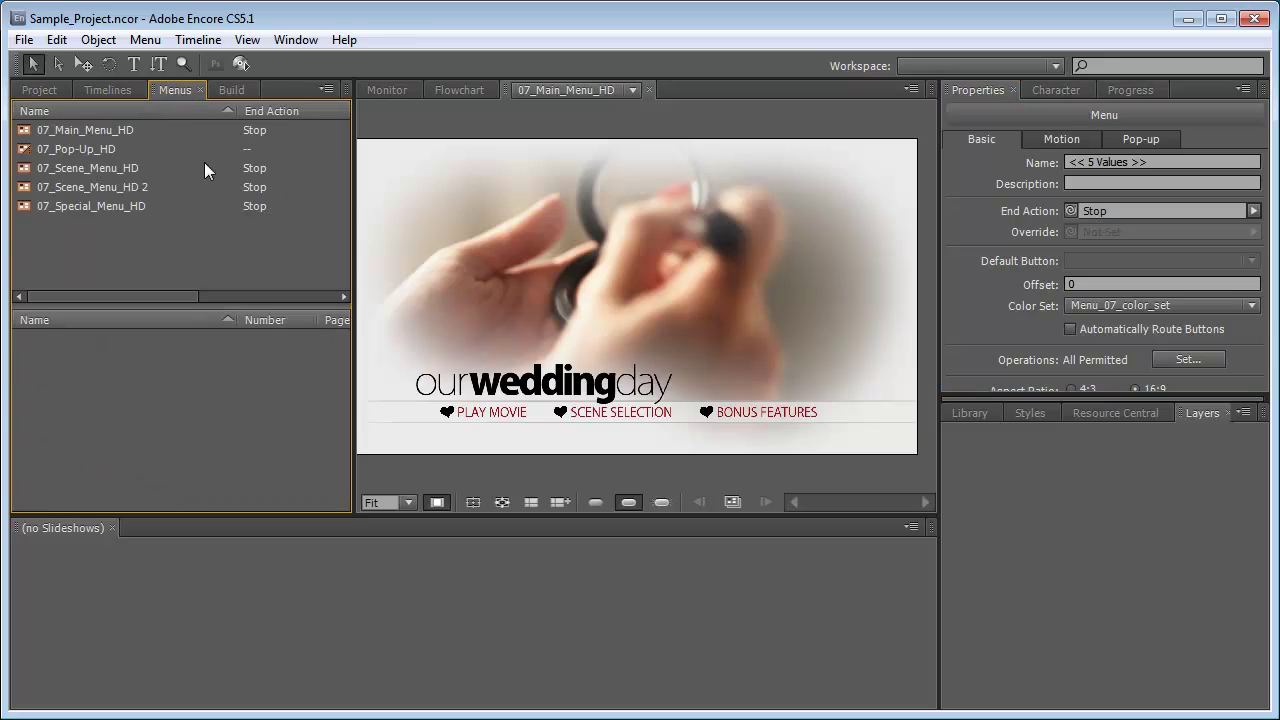
left_click(97, 171)
left_click(93, 339)
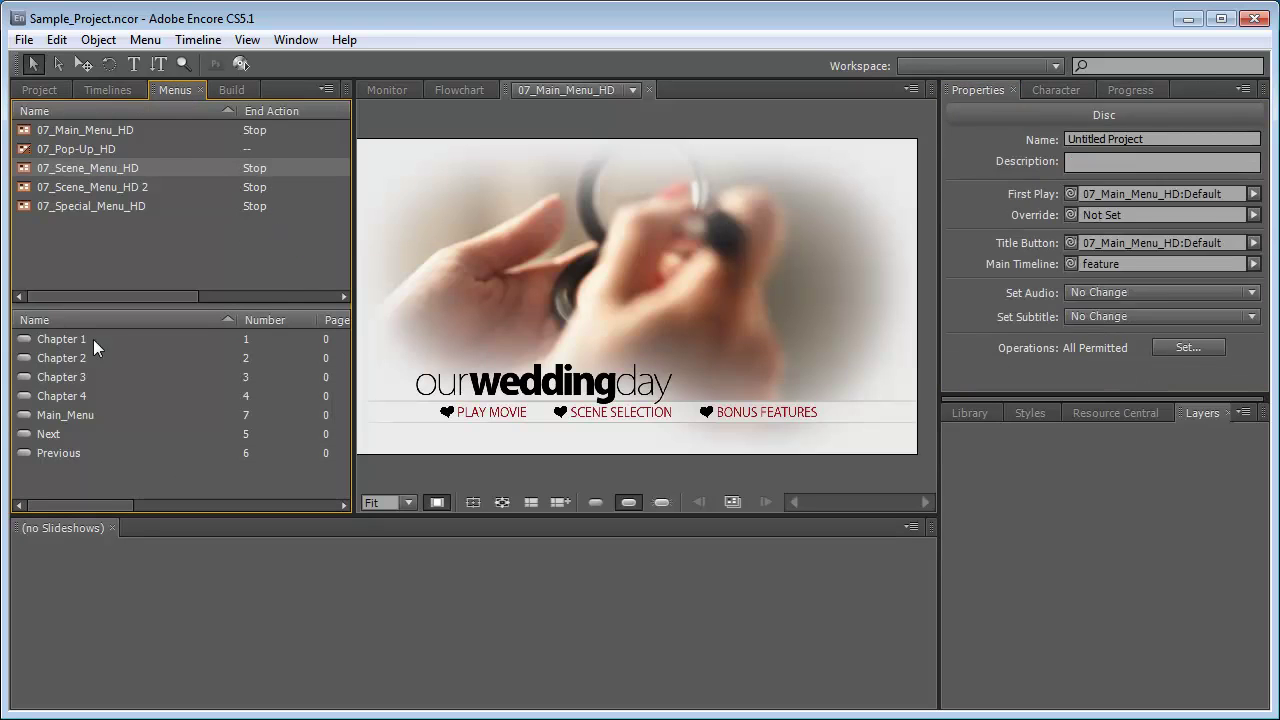
left_click(80, 395, "shift")
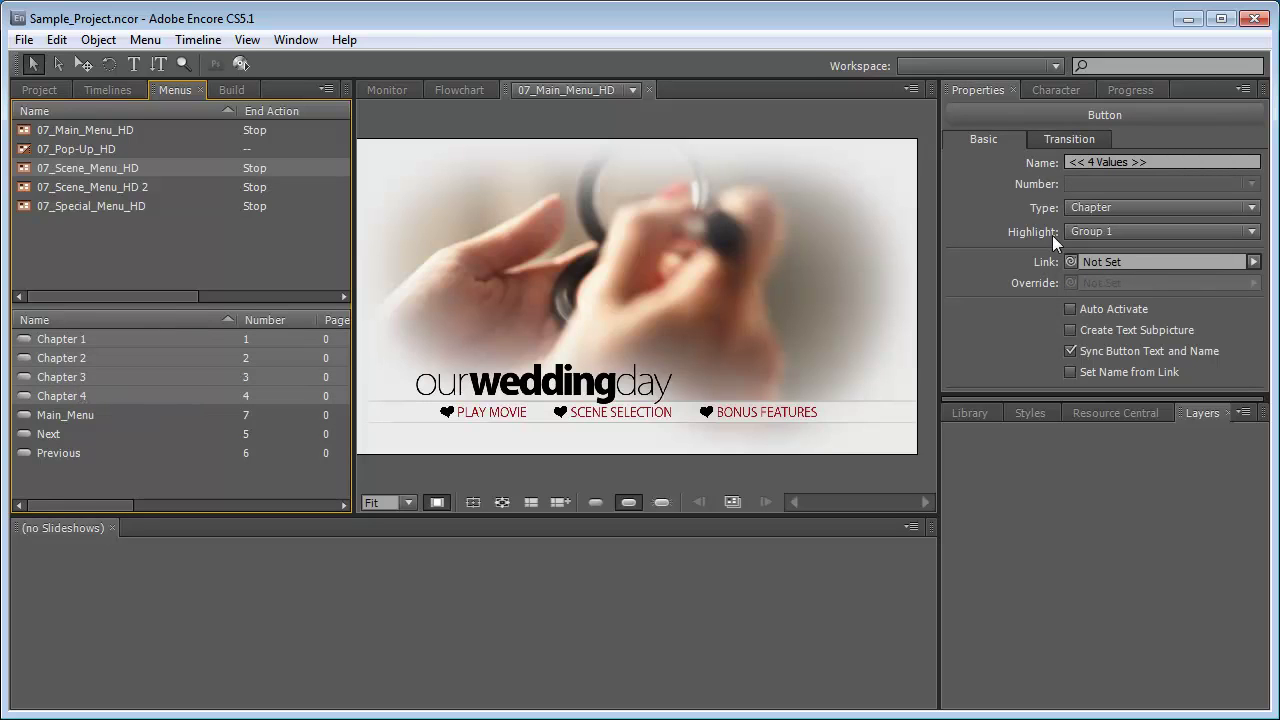
left_click(1250, 231)
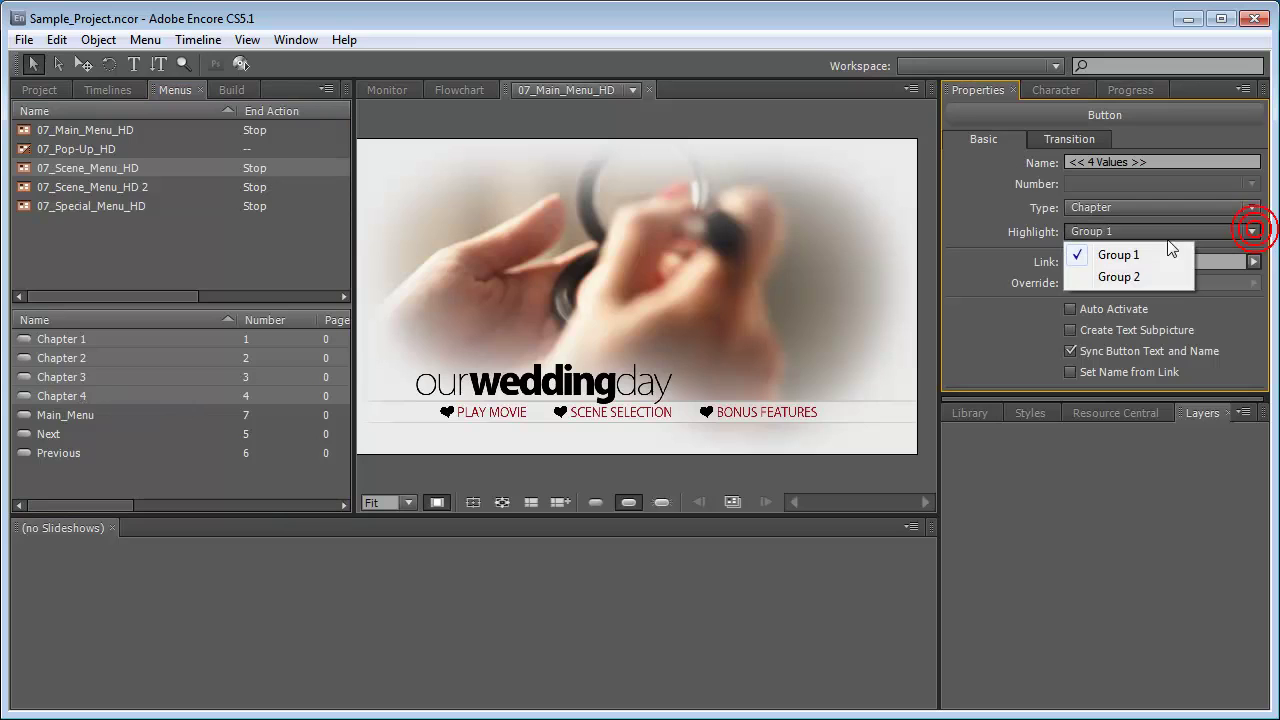
left_click(1118, 277)
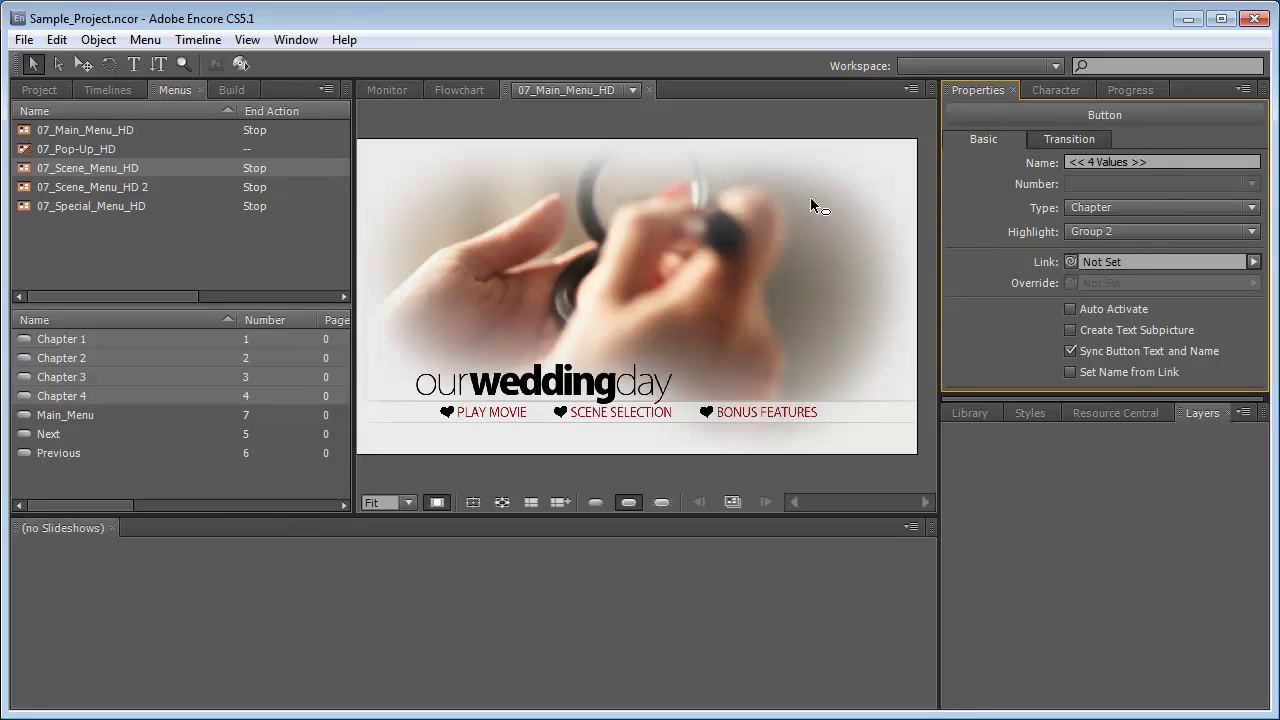
double_click(109, 167)
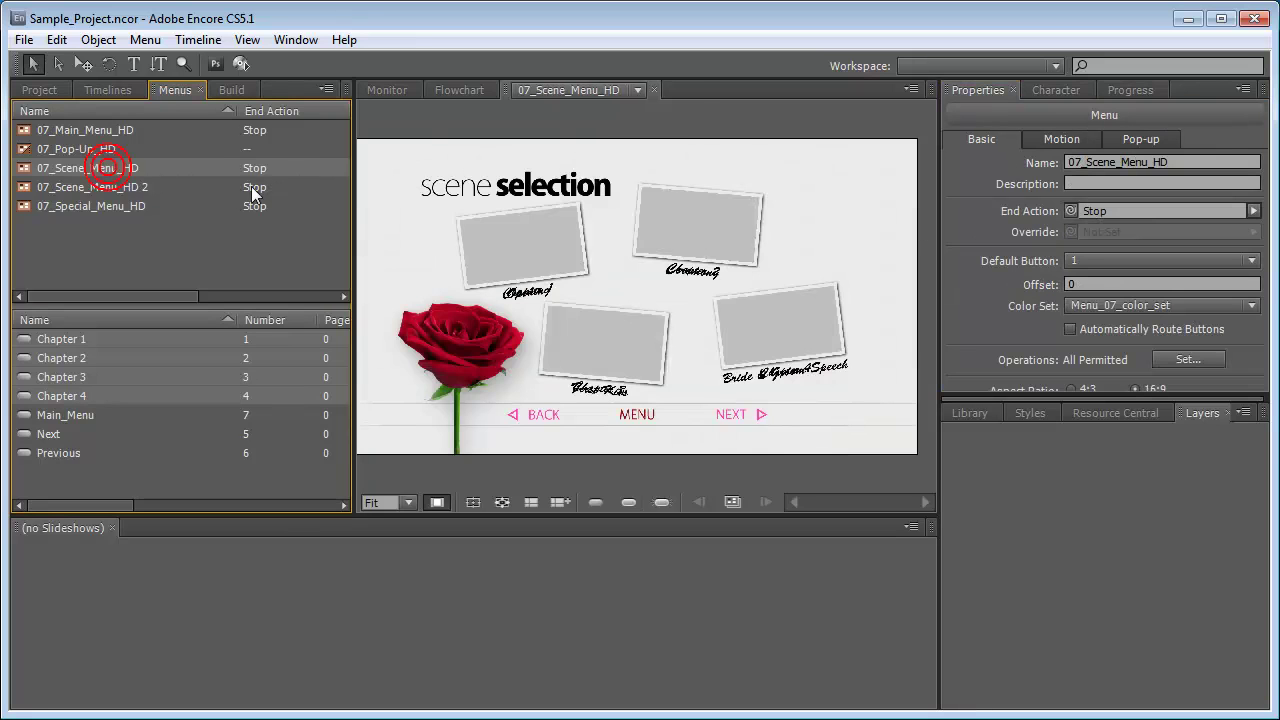
left_click(630, 502)
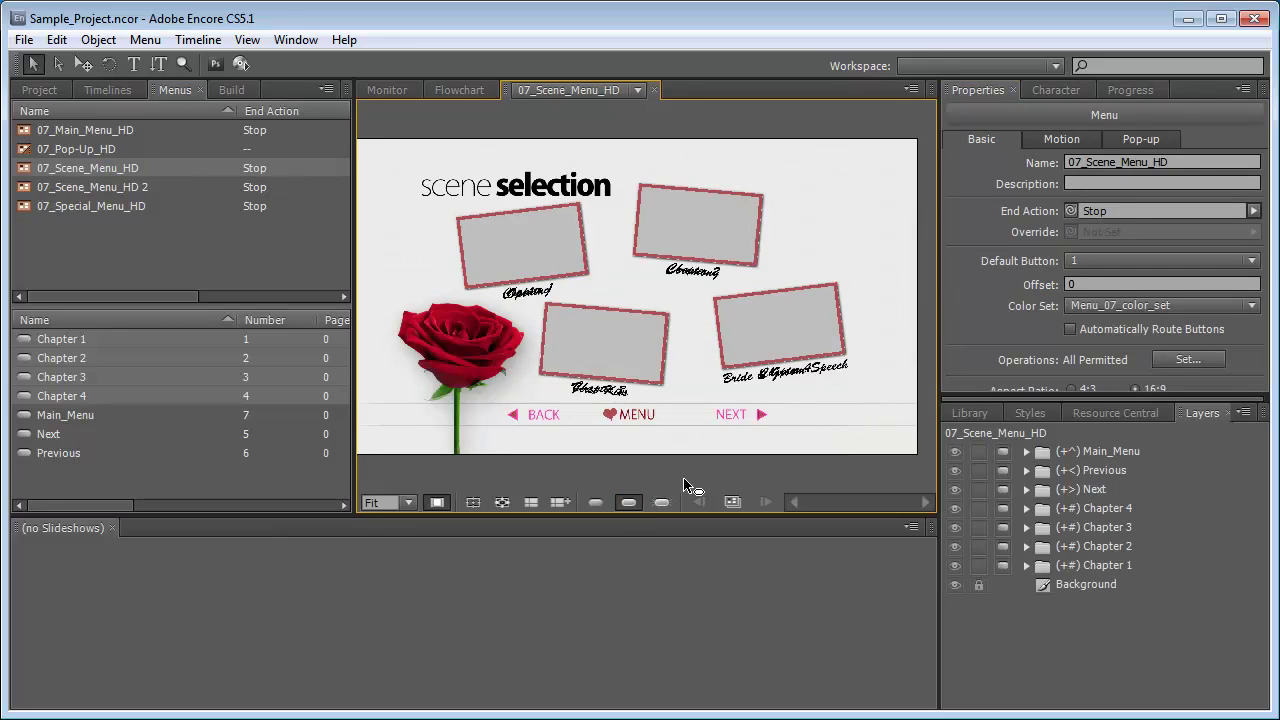
Assign highlight Group 1 to the Main_Menu, Next and Previous buttons of 07_Scene_Menu_HD
left_click(66, 415)
left_click(60, 453, "shift")
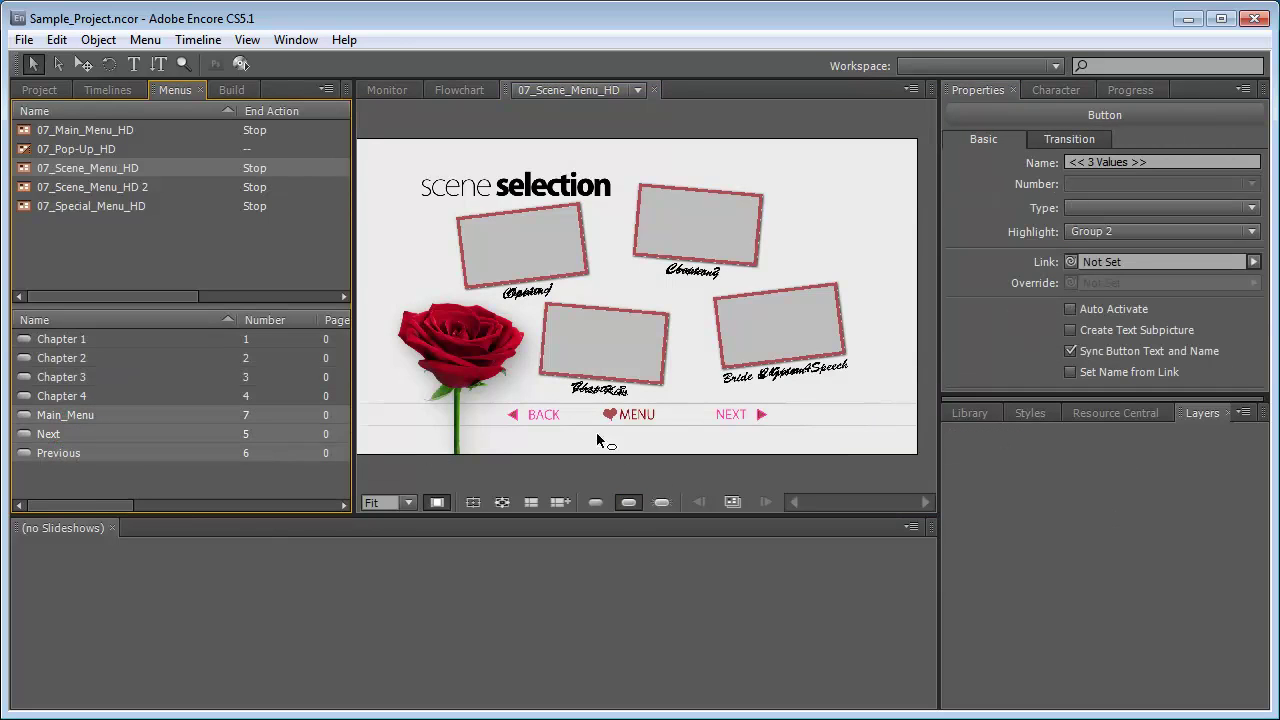
left_click(1200, 231)
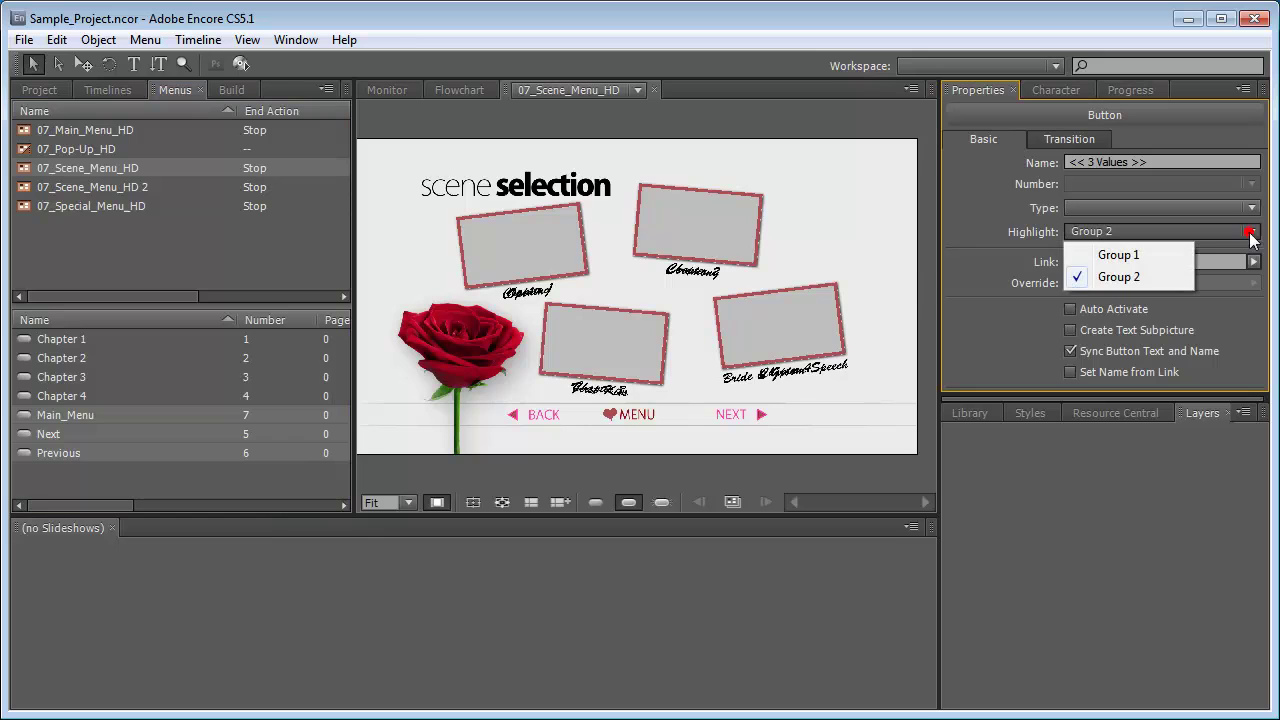
left_click(1124, 255)
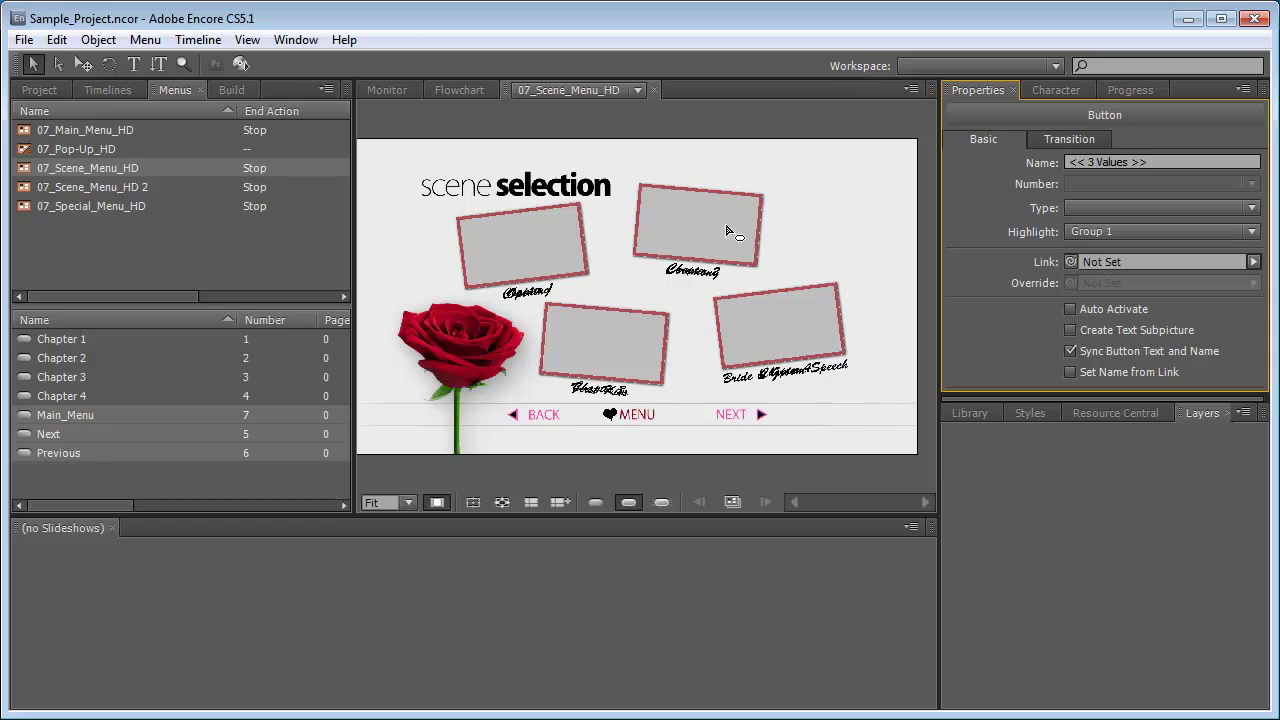
Enable Set Name from Link for the Chapter 1 to Chapter 4 buttons of 07_Scene_Menu_HD
left_click(77, 338)
left_click(81, 395, "shift")
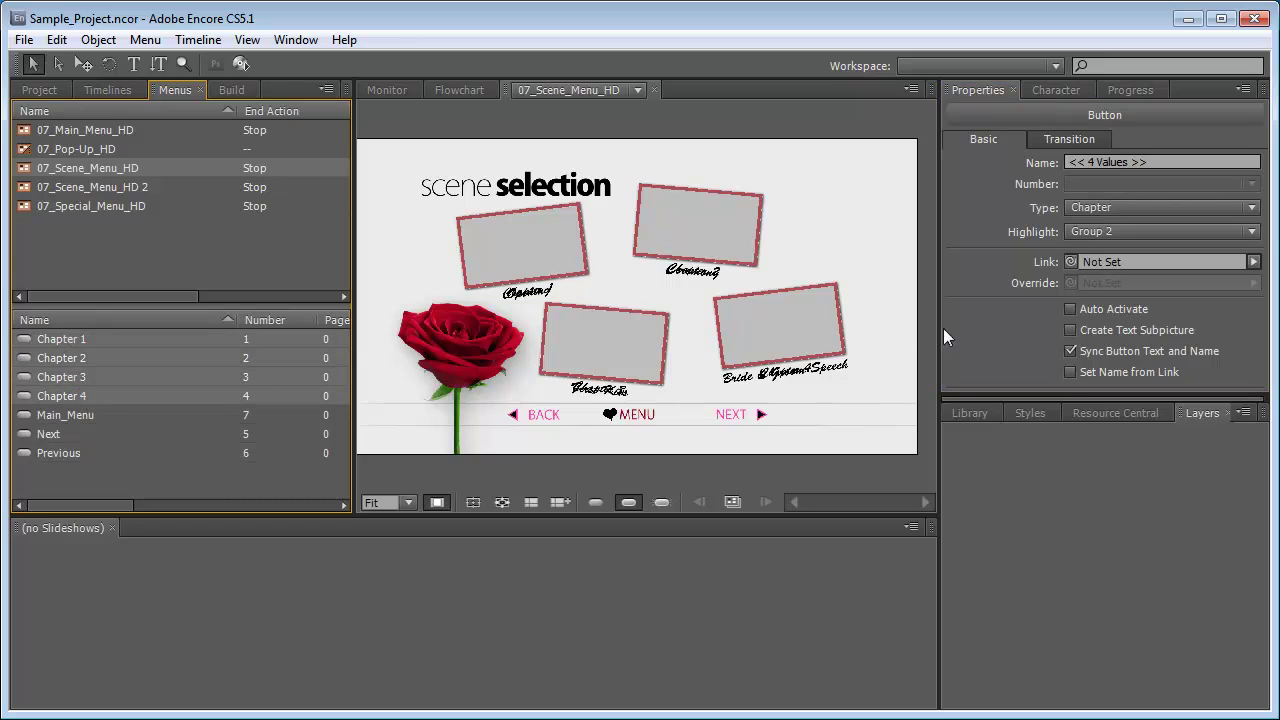
left_click(1068, 373)
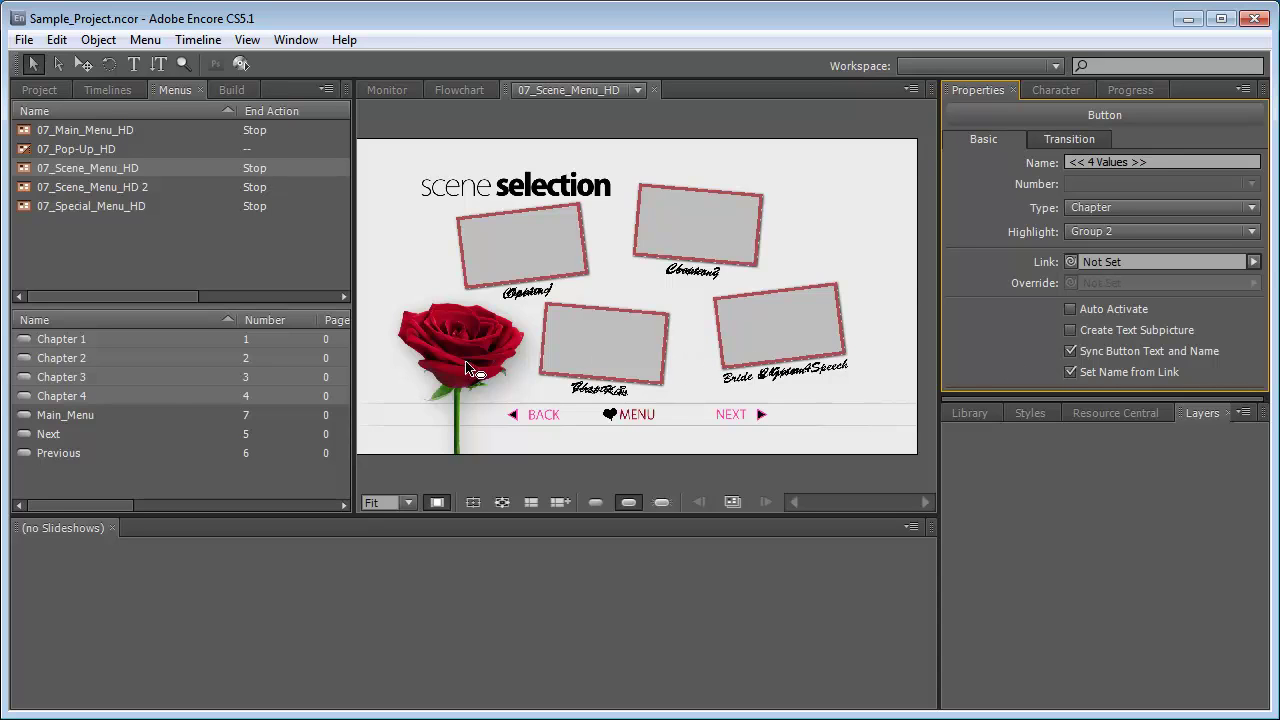
Turn off Sync Button Text and Name for the Main_Menu, Next and Previous buttons of 07_Scene_Menu_HD
left_click(51, 418)
left_click(56, 447, "shift")
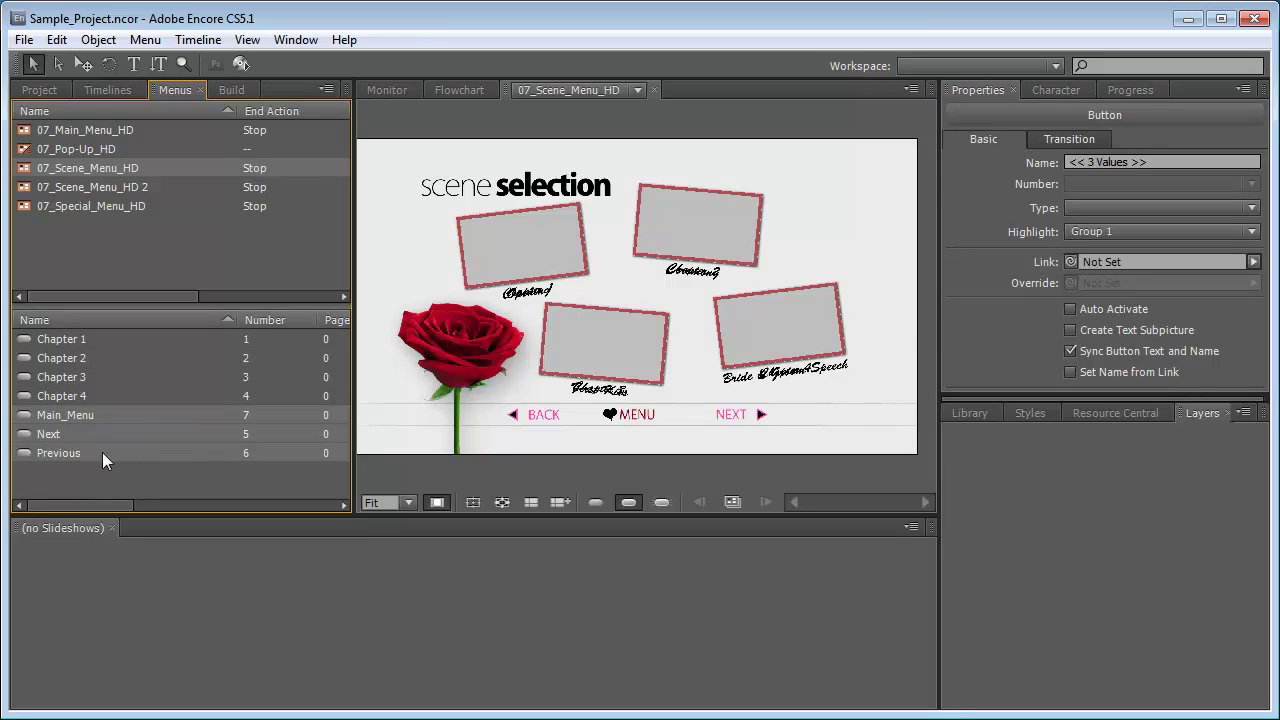
left_click(1071, 351)
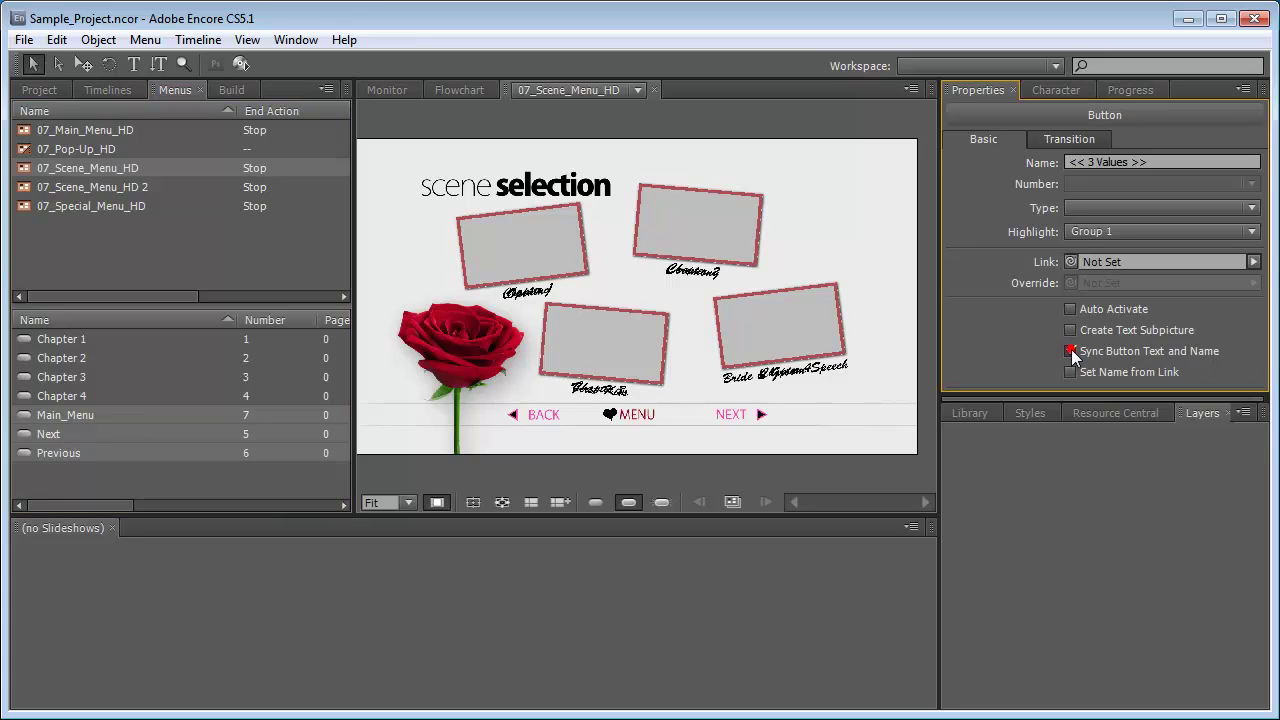
left_click(205, 432)
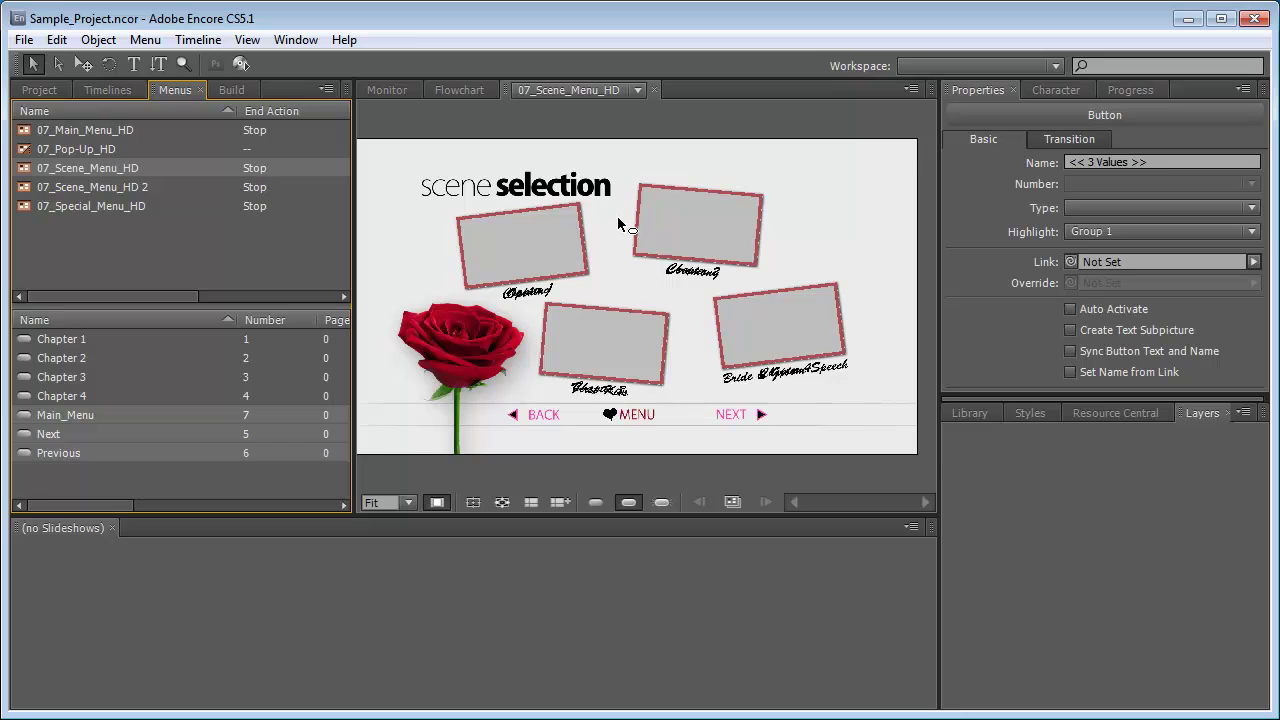
Delete the placeholder chapter text and Drop Box layers from the Chapter 1 to Chapter 4 buttons of 07_Scene_Menu_HD
left_click(580, 122)
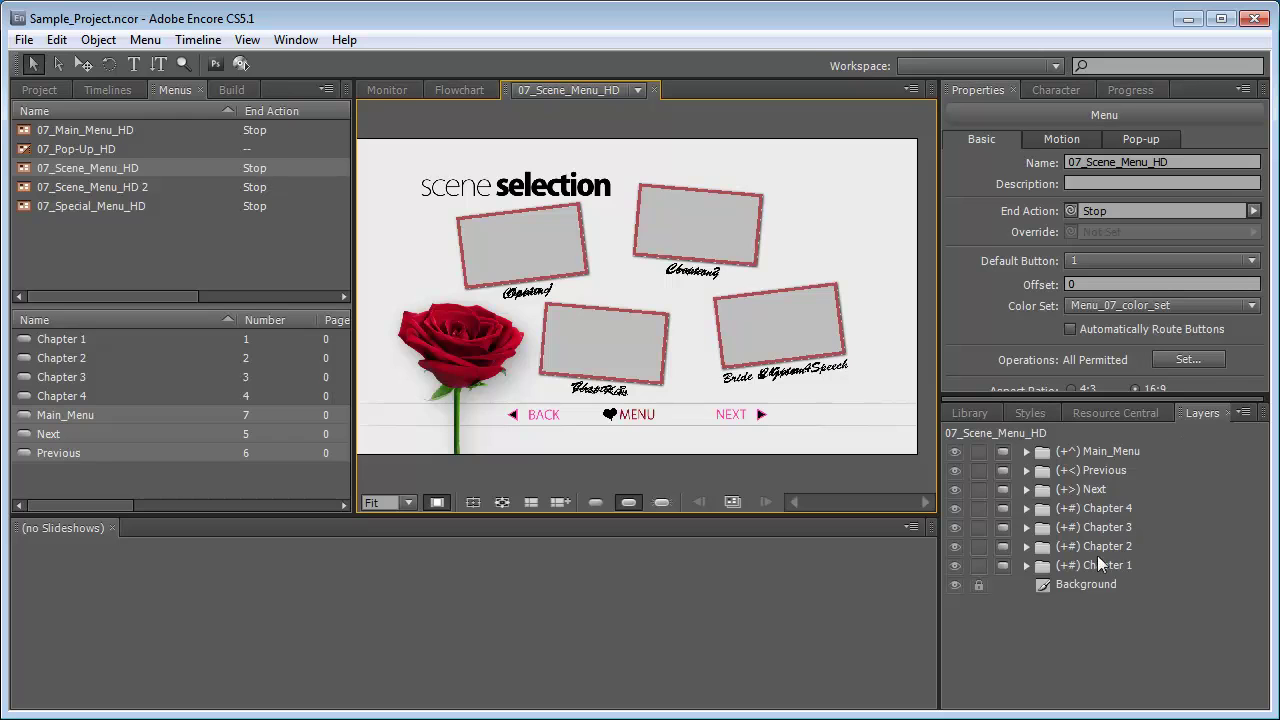
left_click(1026, 565)
left_click(1026, 546)
left_click(1026, 527)
left_click(1026, 508)
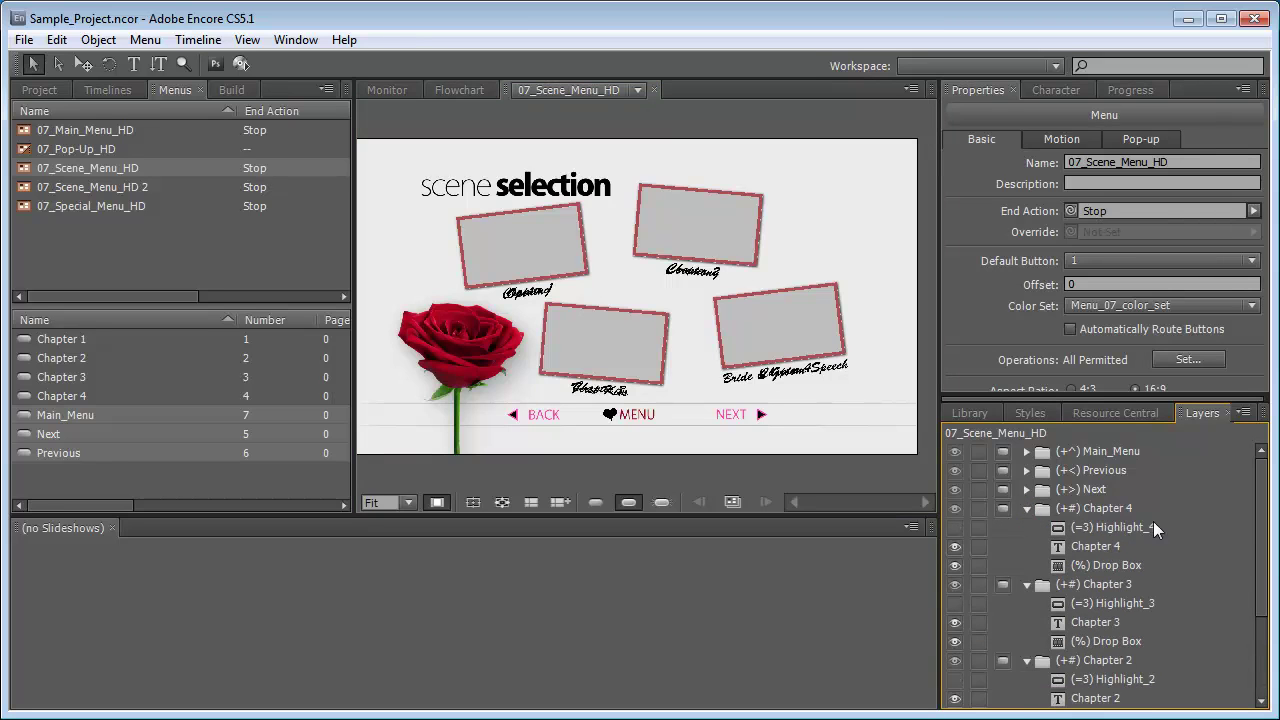
left_click(1093, 548)
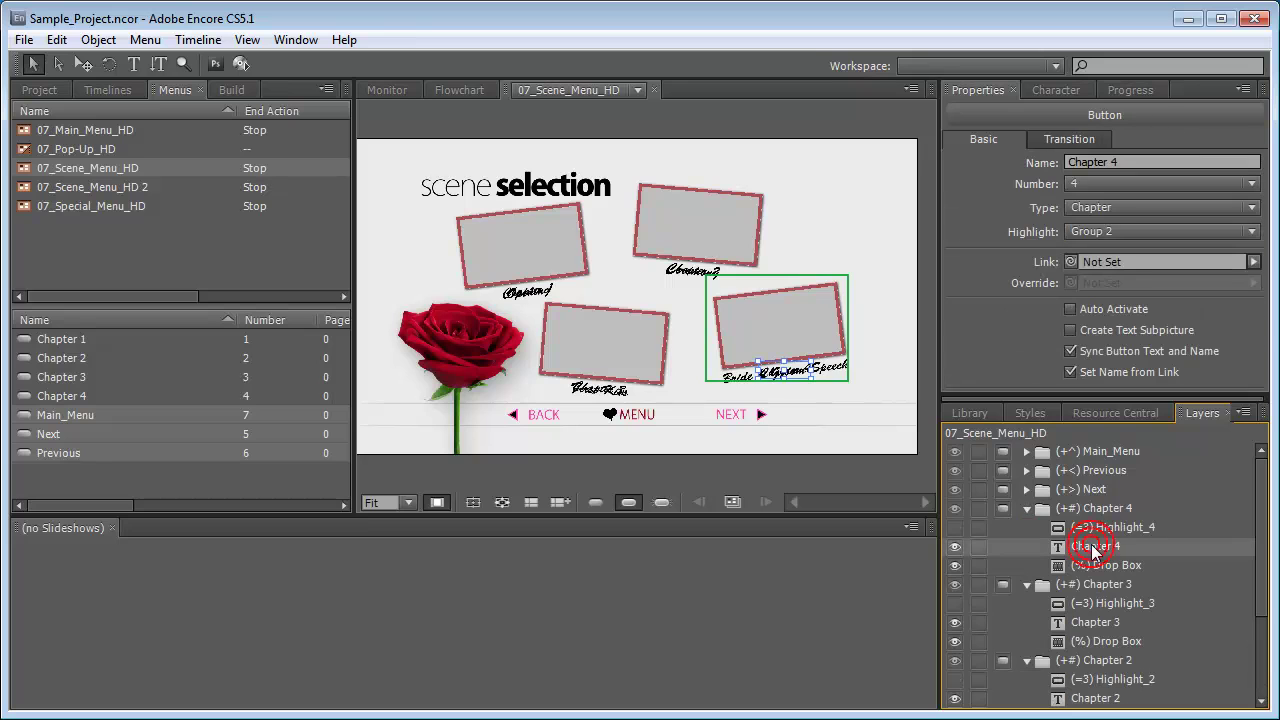
left_click(1111, 563, "shift")
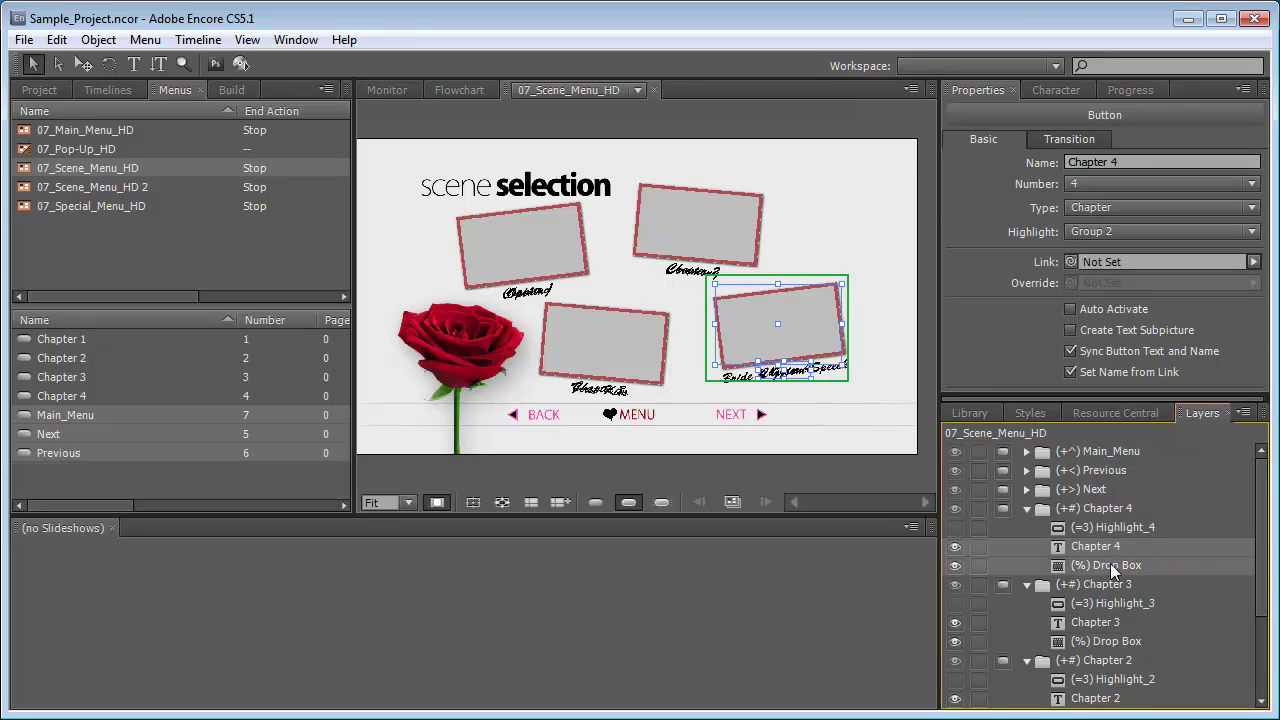
left_click_drag(1260, 505, 1260, 543)
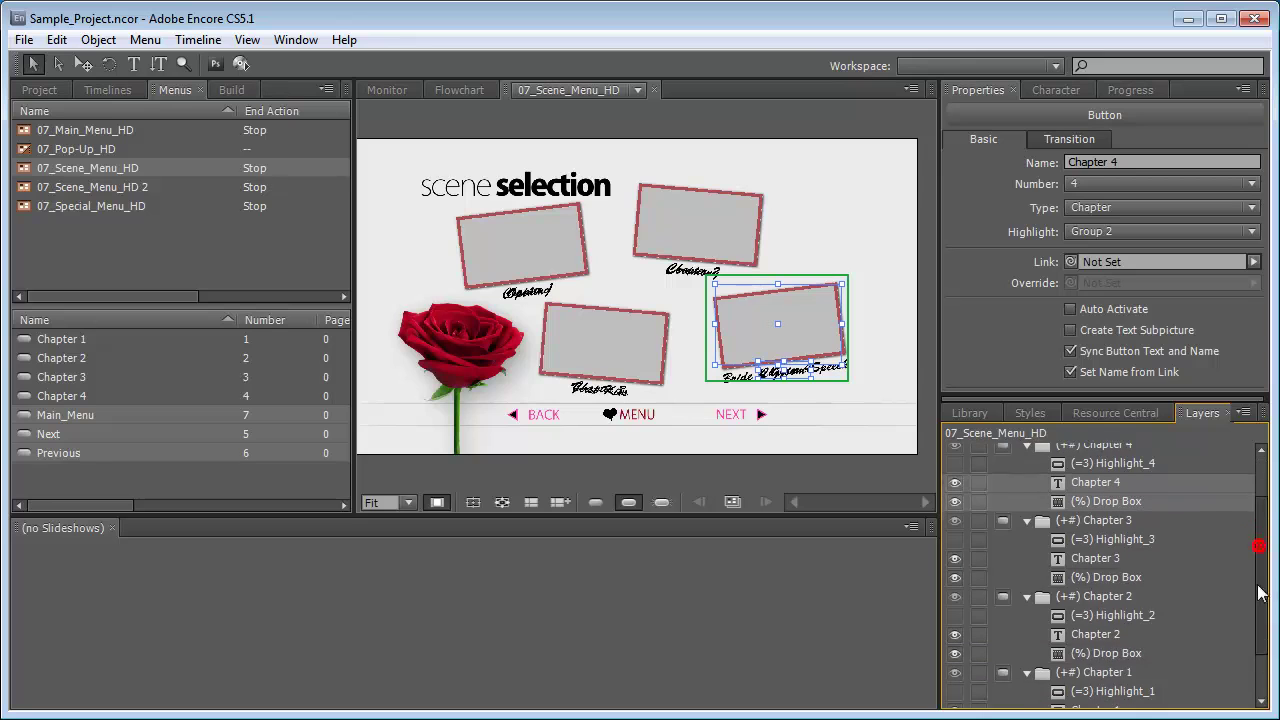
left_click(1098, 556, "ctrl")
left_click(1121, 577, "ctrl")
left_click(1100, 634, "ctrl")
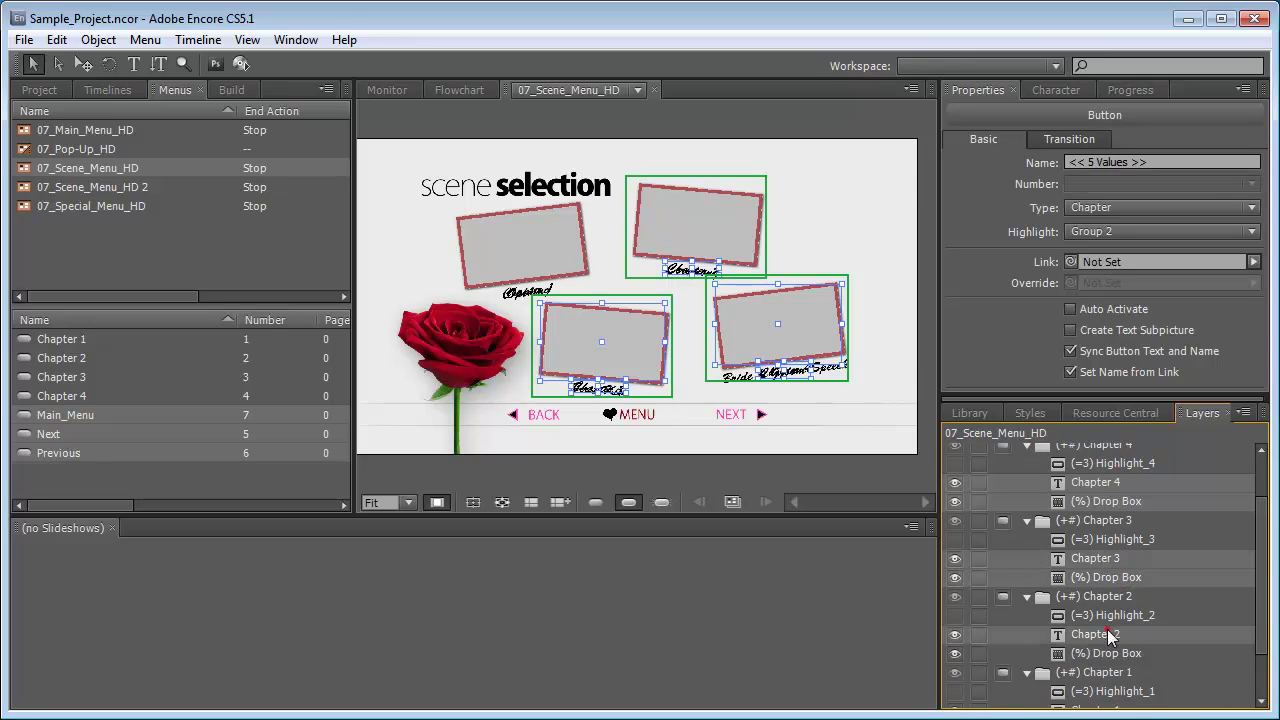
left_click(1112, 653, "ctrl")
left_click_drag(1263, 612, 1257, 530)
left_click(1110, 647, "ctrl")
left_click(1100, 665, "ctrl")
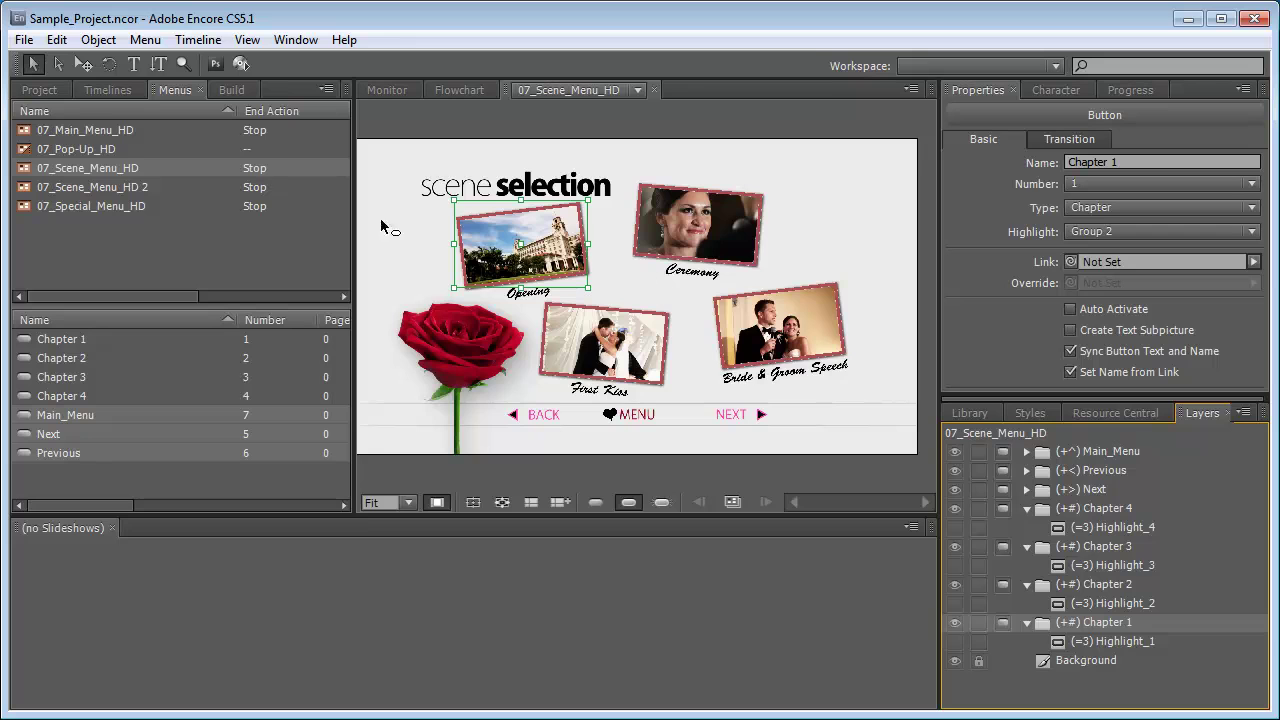
Delete the placeholder chapter text and Drop Box layers from all four chapter buttons of 07_Scene_Menu_HD 2
double_click(99, 186)
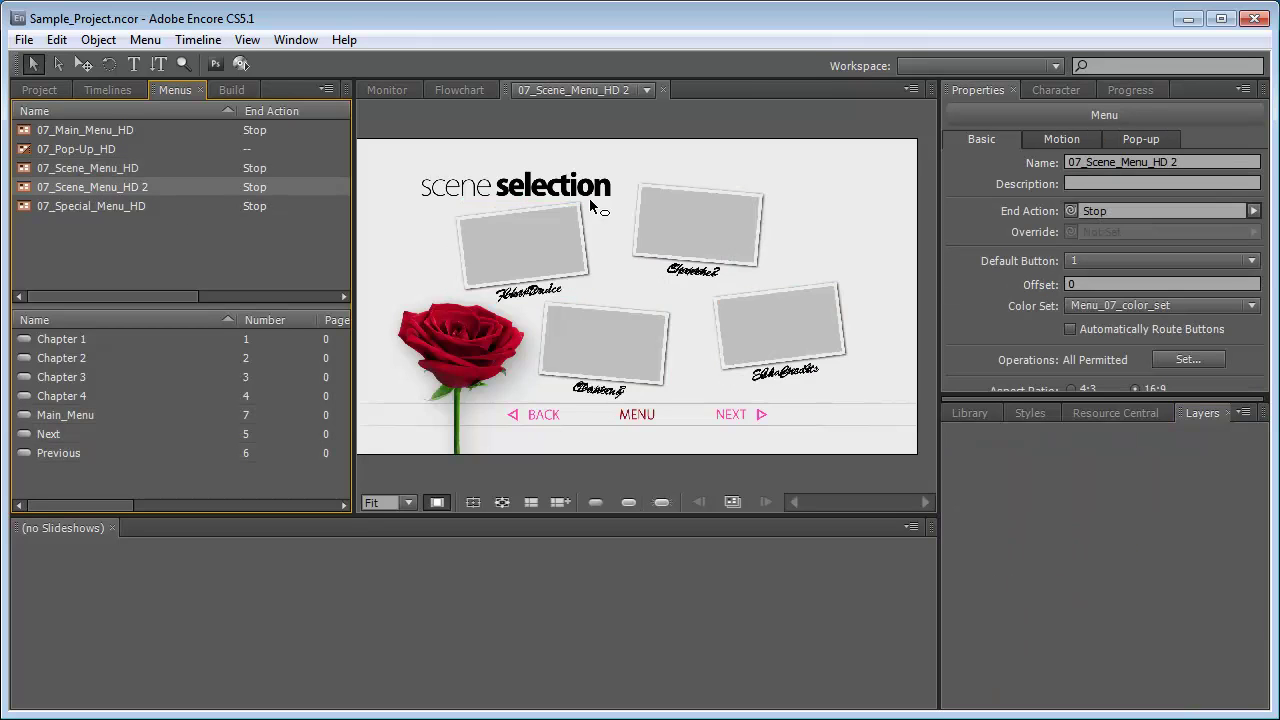
left_click(586, 133)
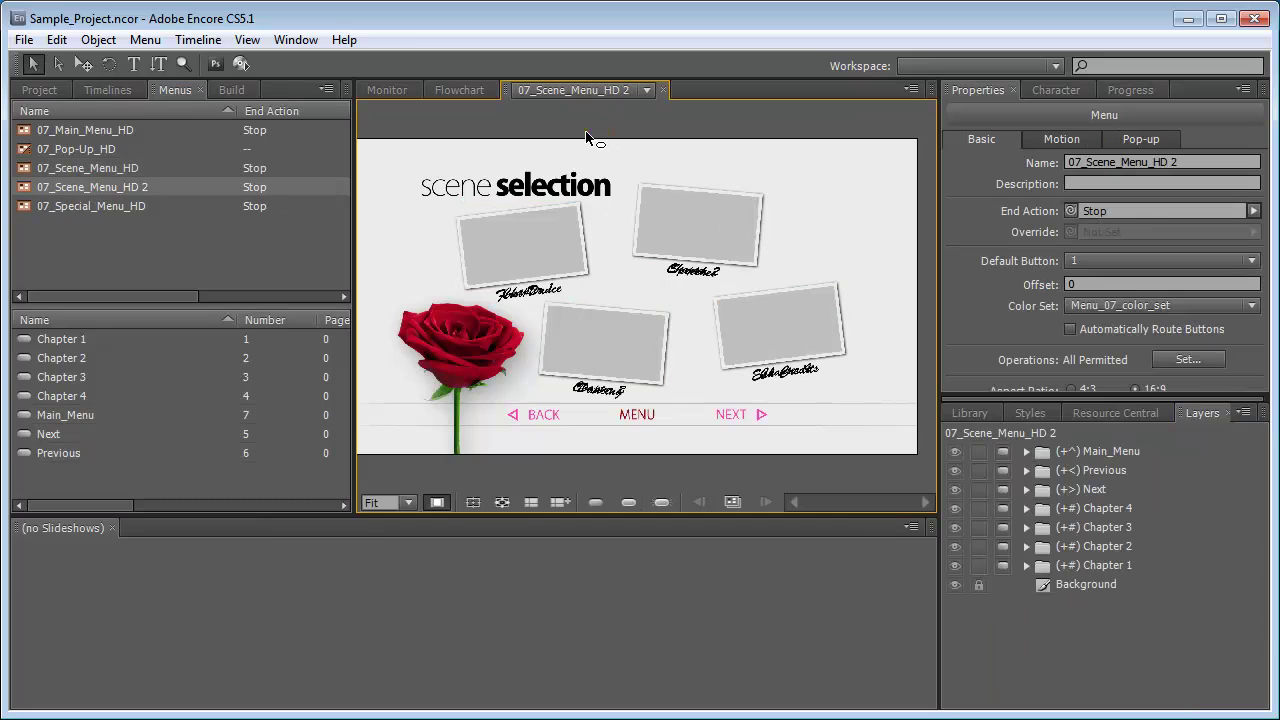
left_click(1026, 508)
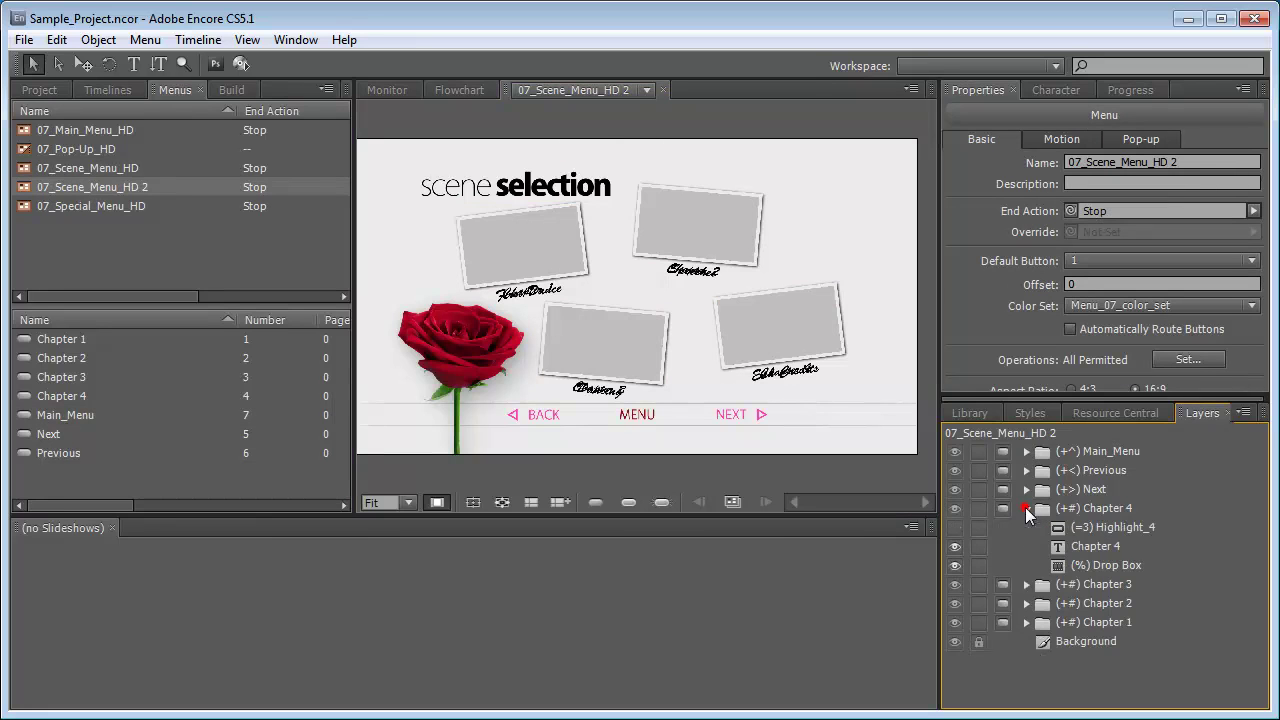
left_click(1026, 584)
left_click(1026, 660)
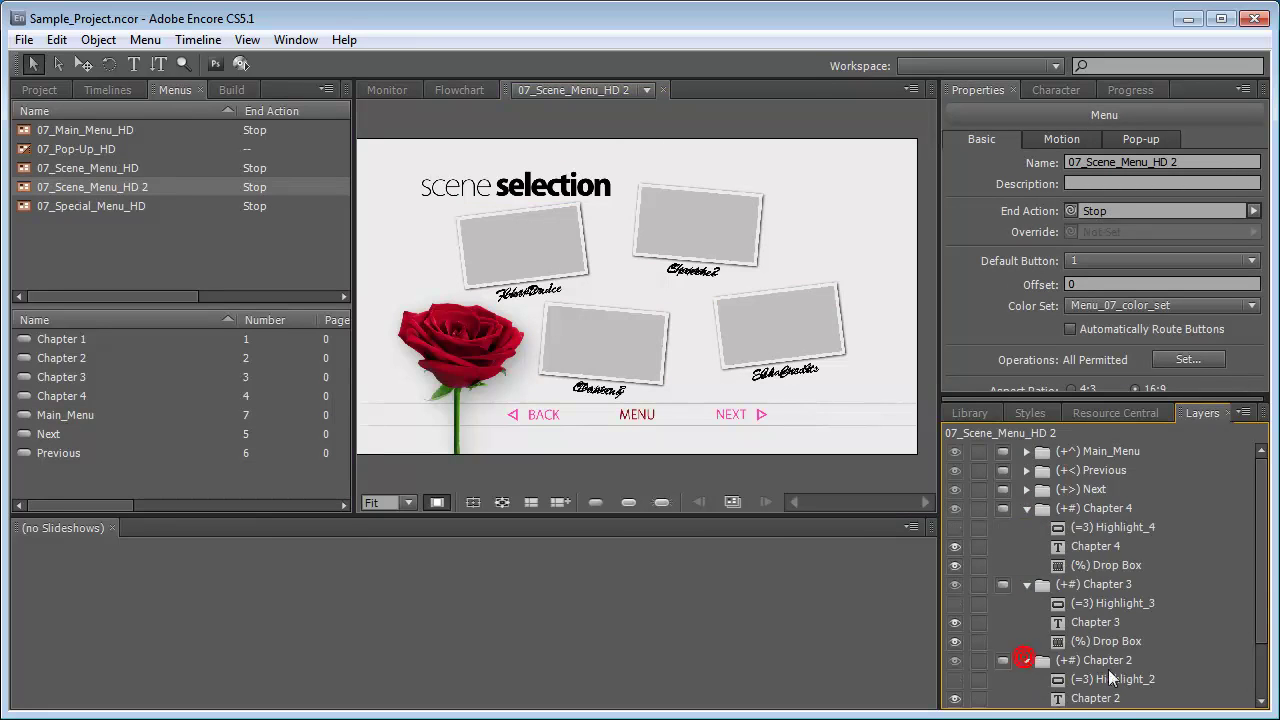
left_click_drag(1260, 538, 1260, 586)
left_click(1026, 666)
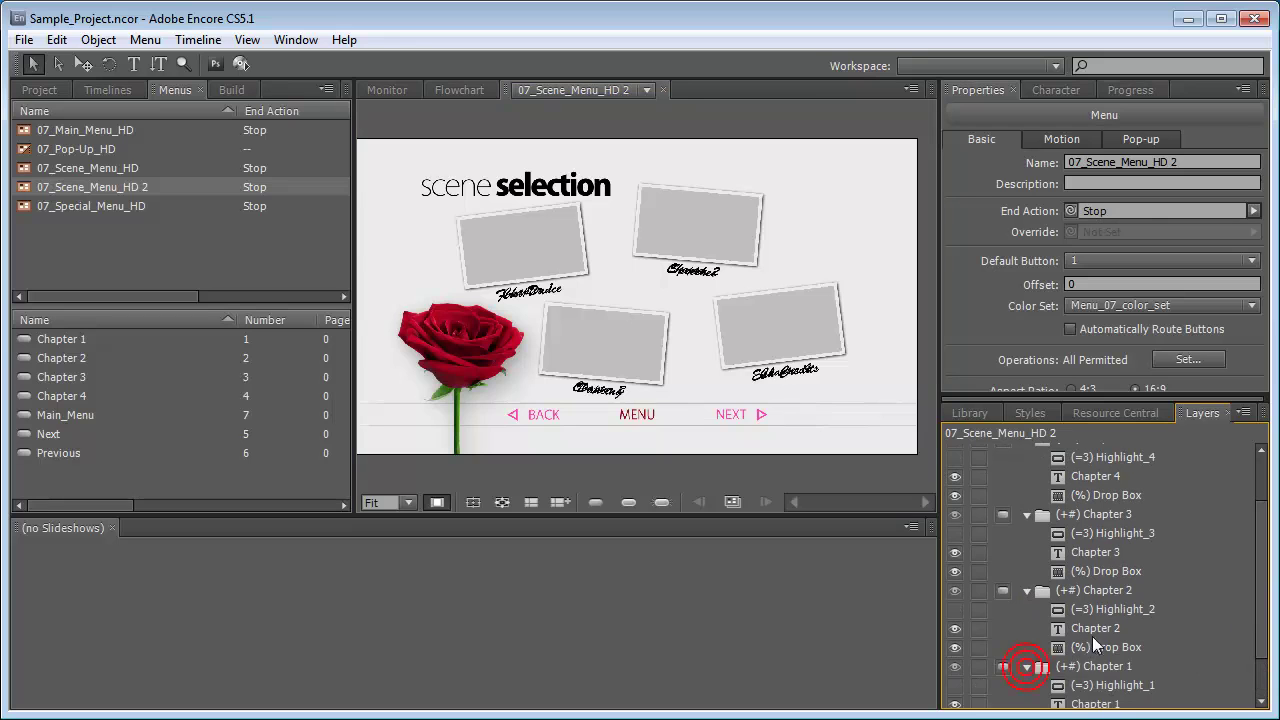
left_click_drag(1260, 540, 1257, 594)
left_click(1106, 666)
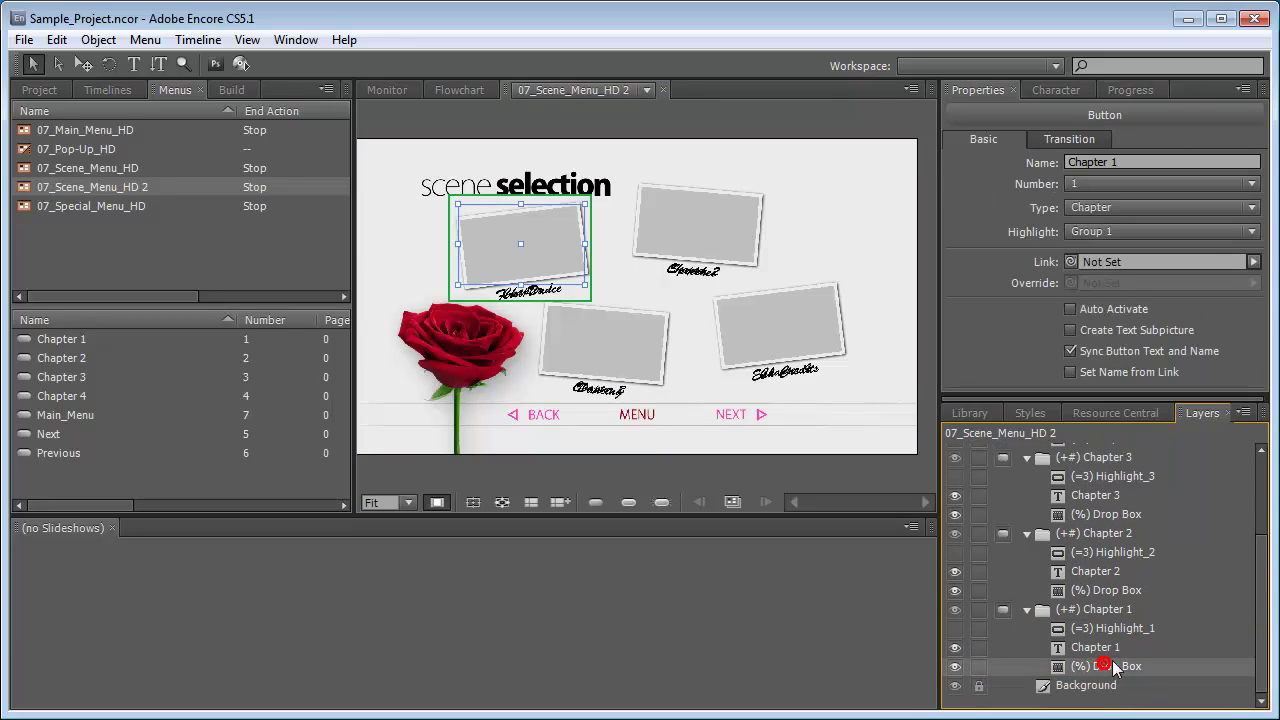
left_click(1103, 648, "ctrl")
left_click(1107, 591, "ctrl")
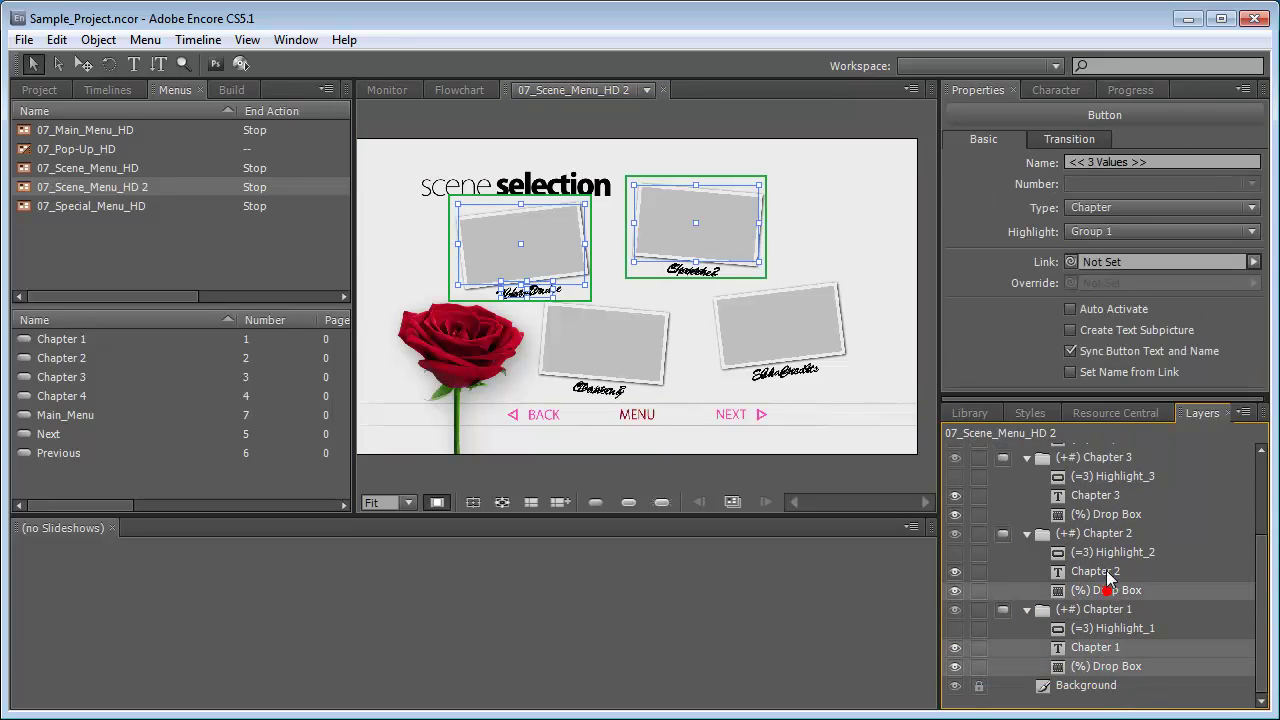
left_click(1104, 570, "ctrl")
left_click(1113, 511, "ctrl")
left_click(1110, 495, "ctrl")
left_click_drag(1260, 600, 1255, 490)
left_click(1119, 539, "ctrl")
left_click(1108, 520, "ctrl")
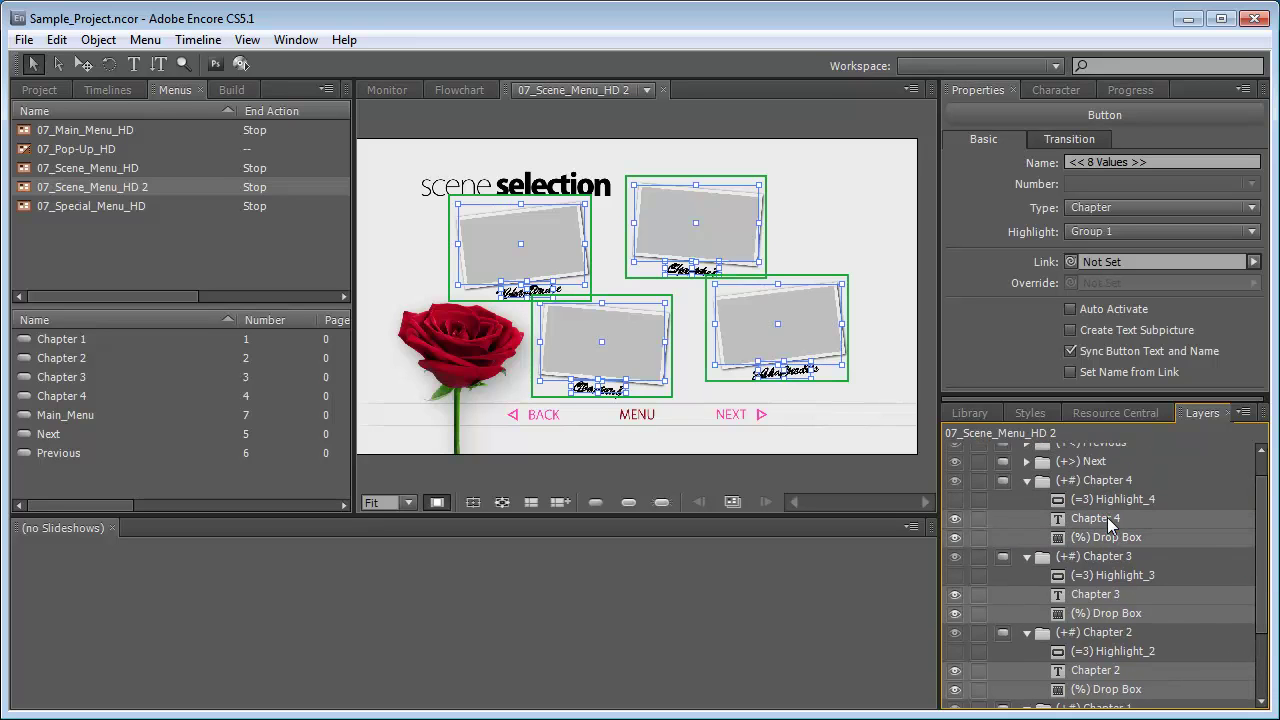
key("Delete")
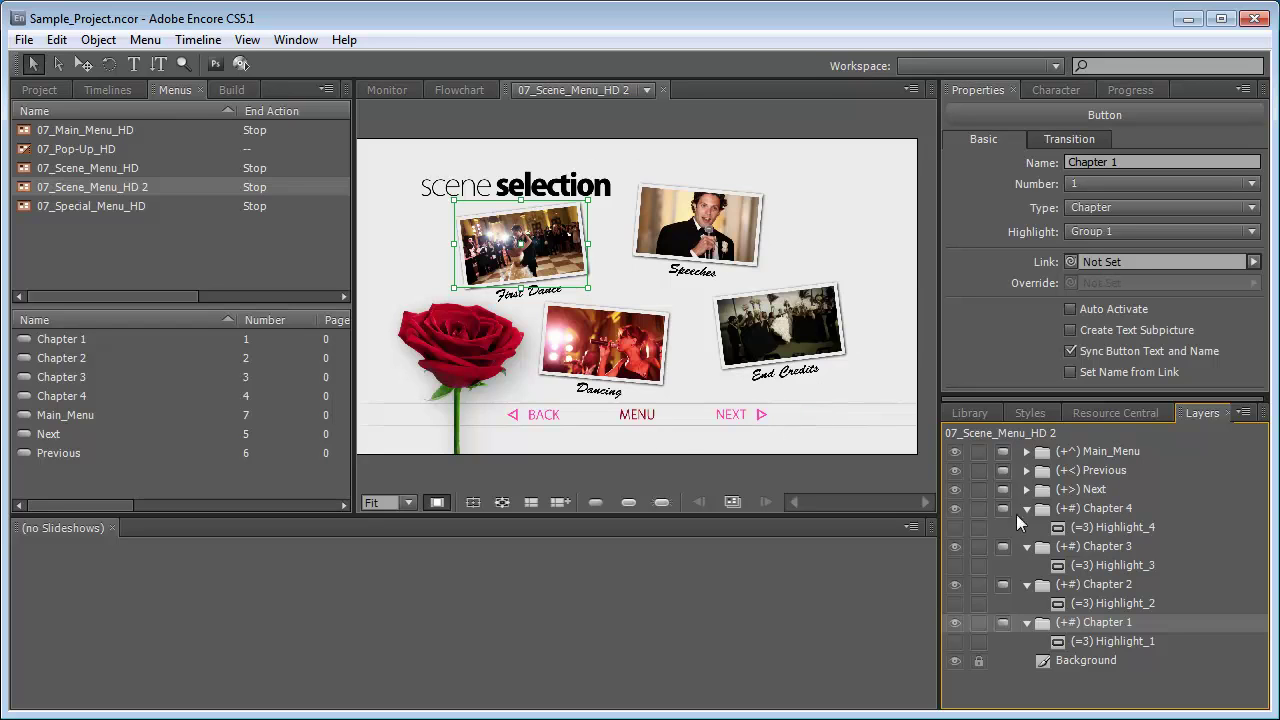
Delete the Next button from 07_Scene_Menu_HD 2 and the Previous button from 07_Scene_Menu_HD
left_click(1098, 487)
key("Delete")
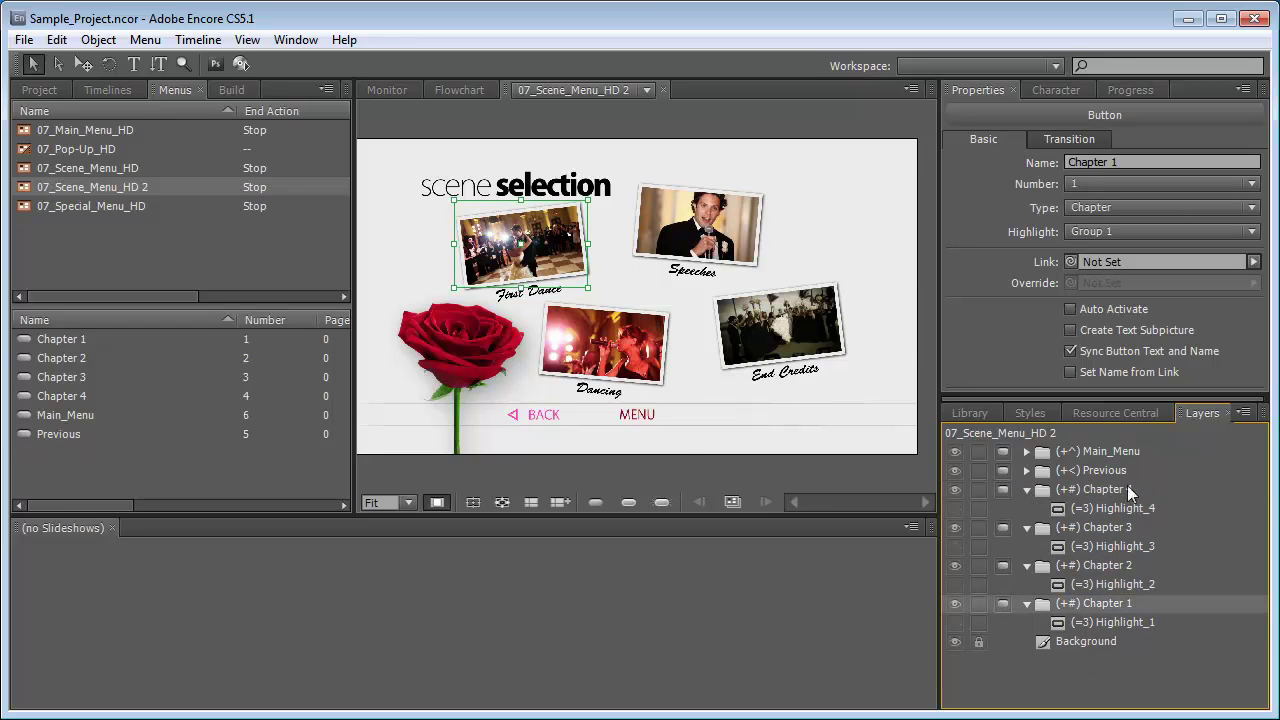
double_click(91, 168)
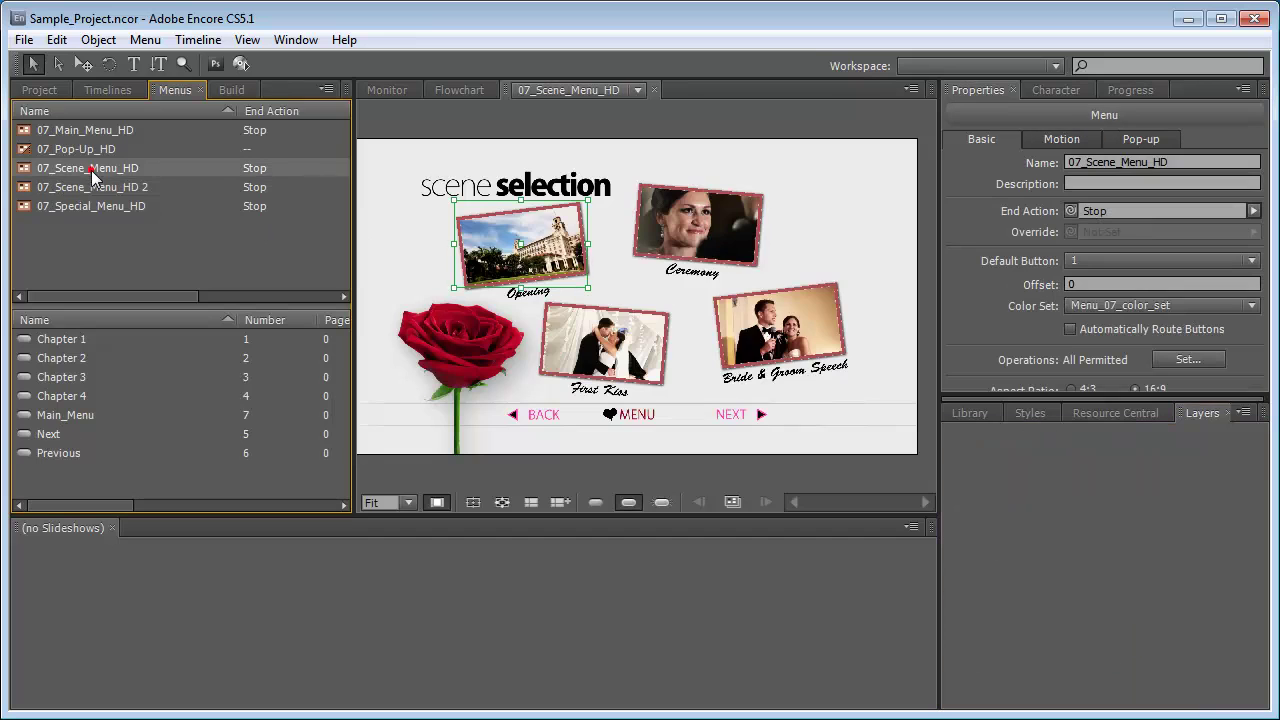
left_click(868, 246)
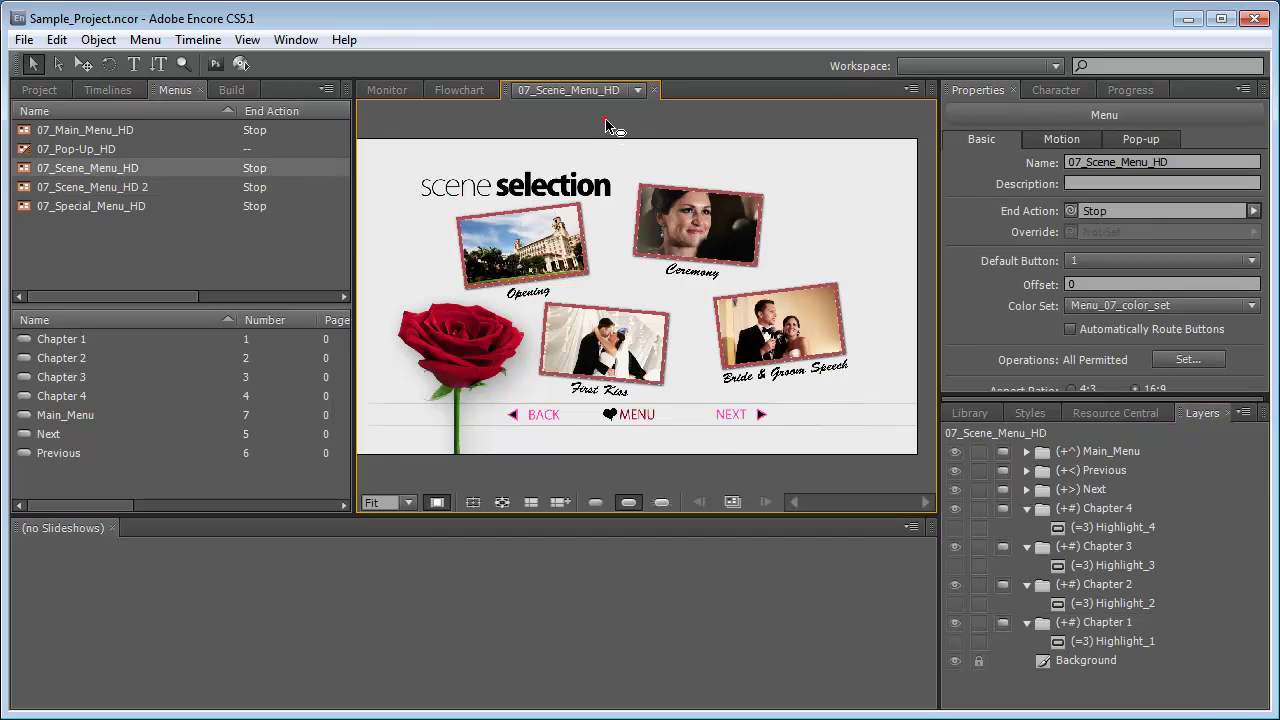
left_click(1100, 472)
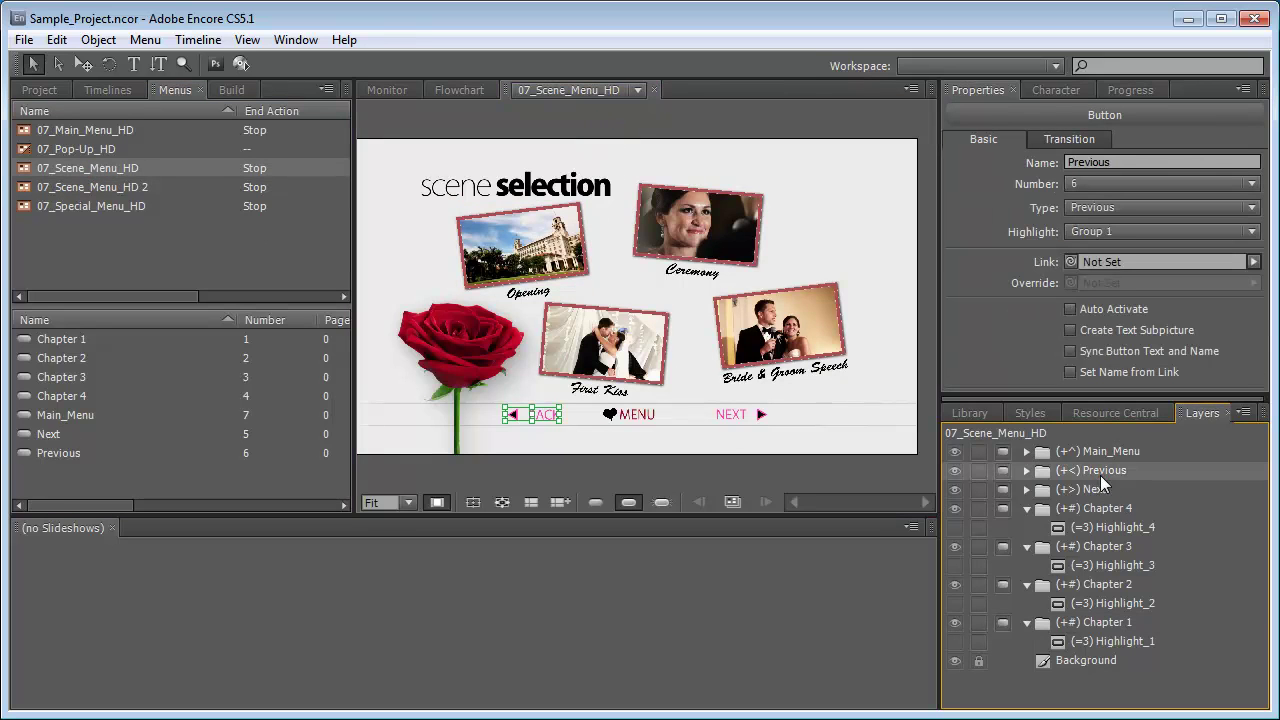
key("Delete")
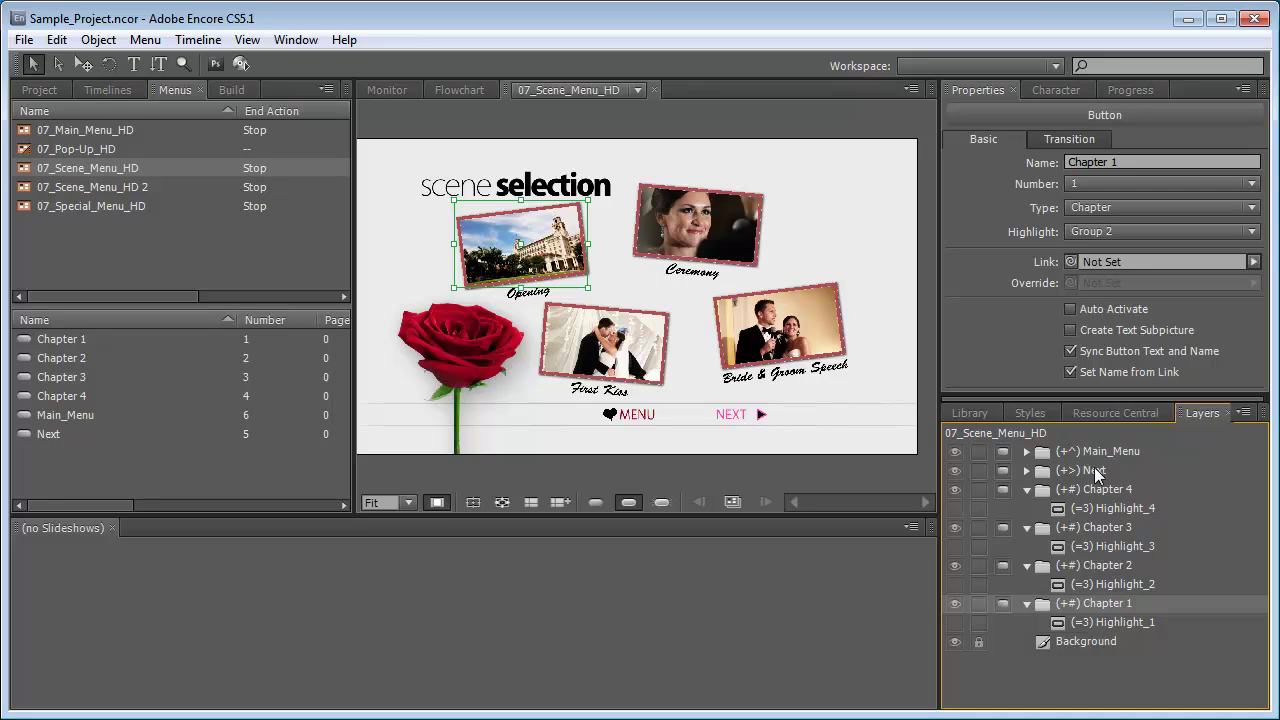
Set the color of the Next button's text layer in 07_Scene_Menu_HD to hex 92060F
left_click(1027, 470)
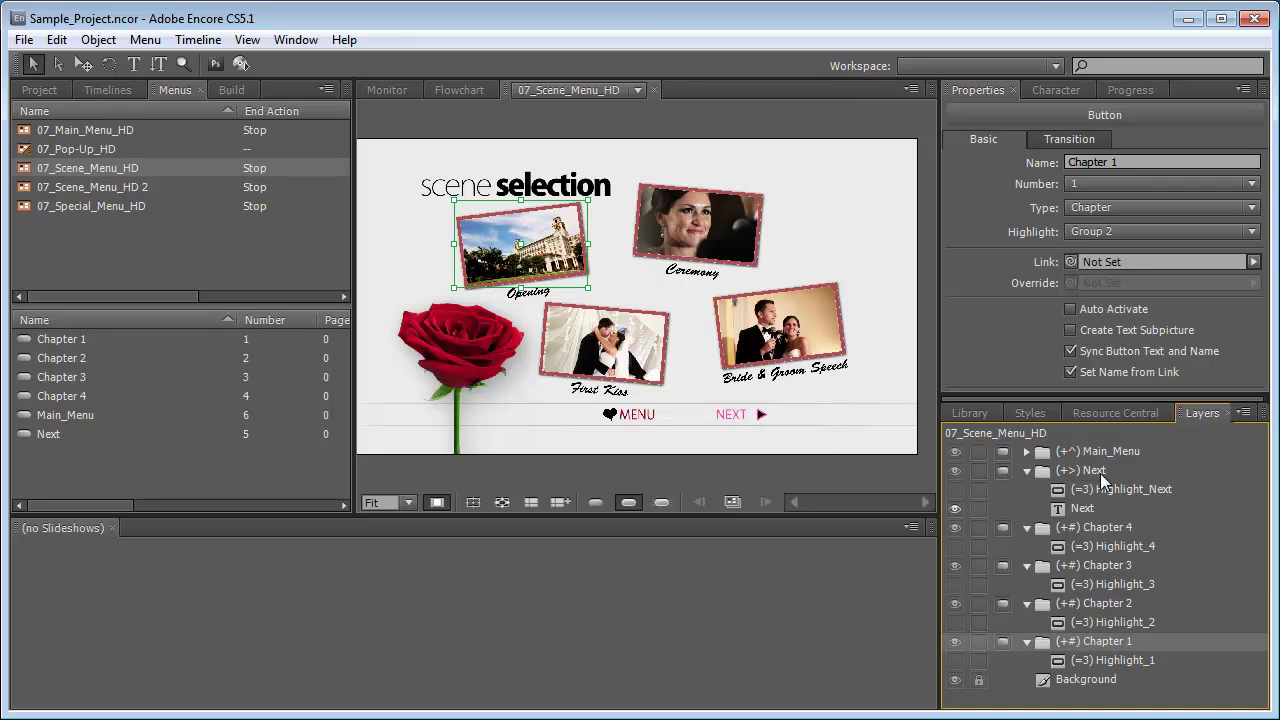
left_click(1077, 507)
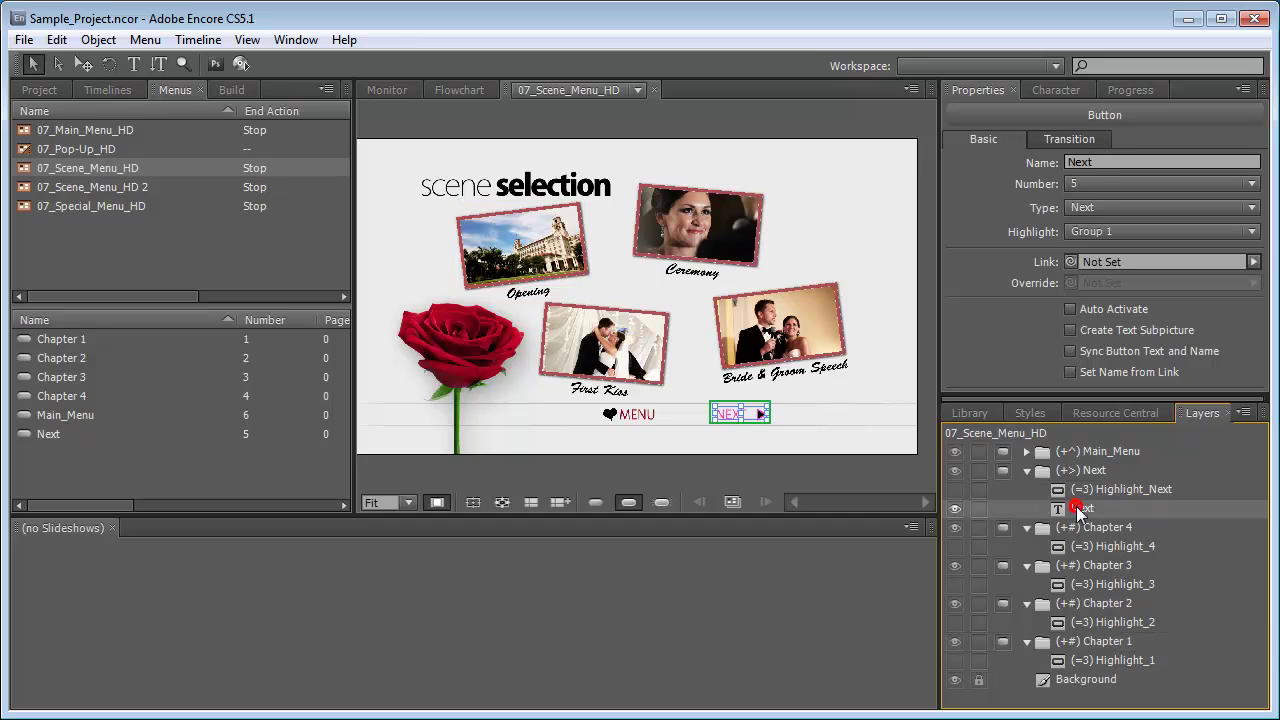
left_click(1052, 91)
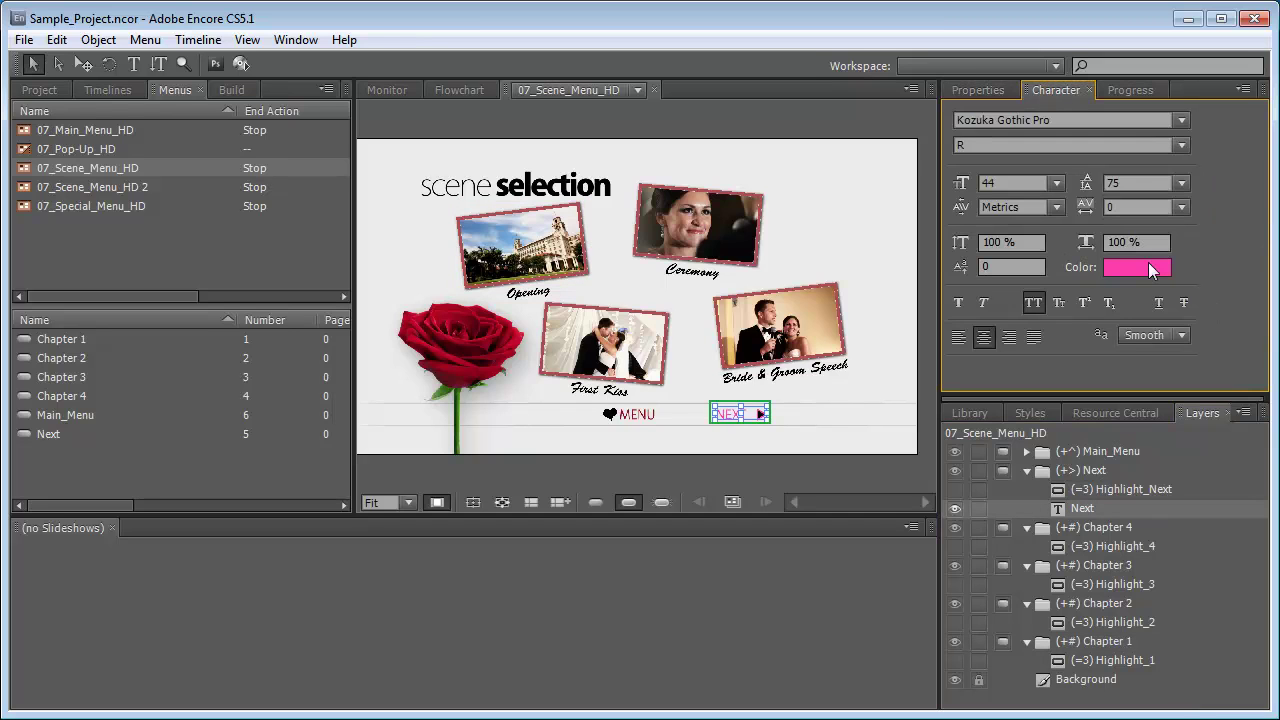
left_click(1147, 265)
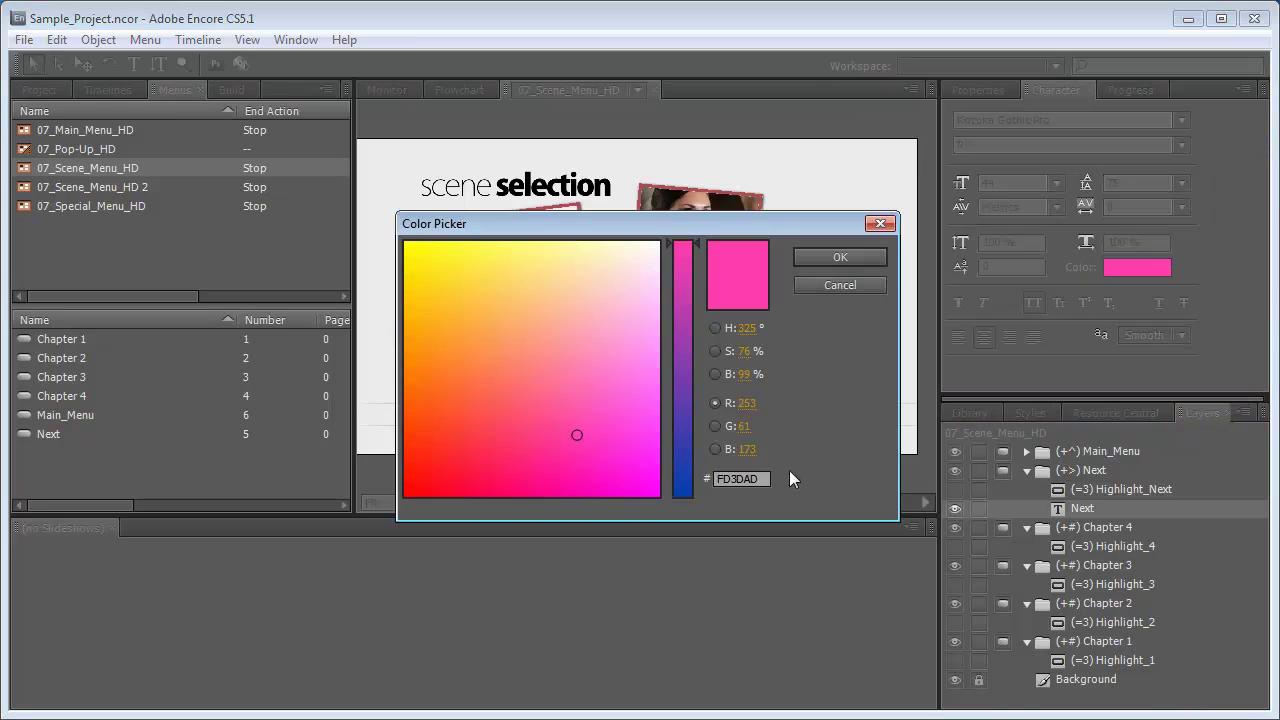
double_click(765, 479)
type("92060F")
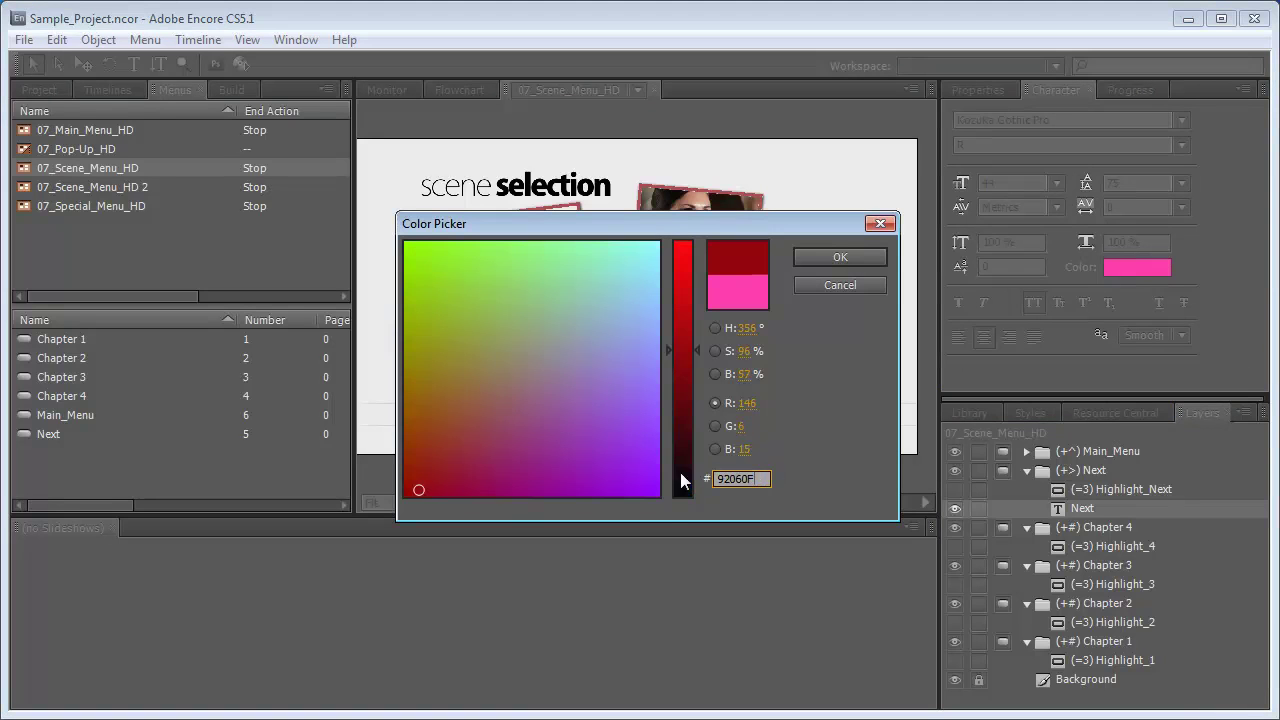
left_click(841, 257)
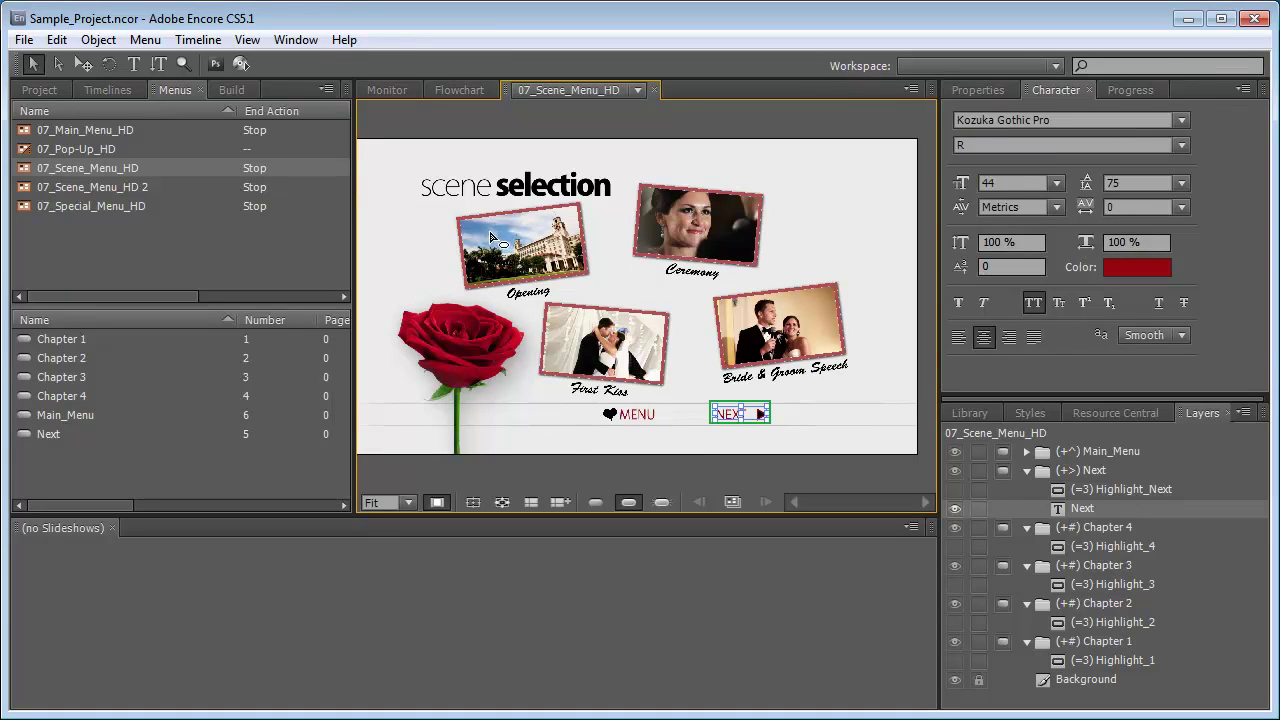
Recolor the Previous button's BACK text in 07_Scene_Menu_HD 2 to dark red, matching the MENU text
double_click(101, 186)
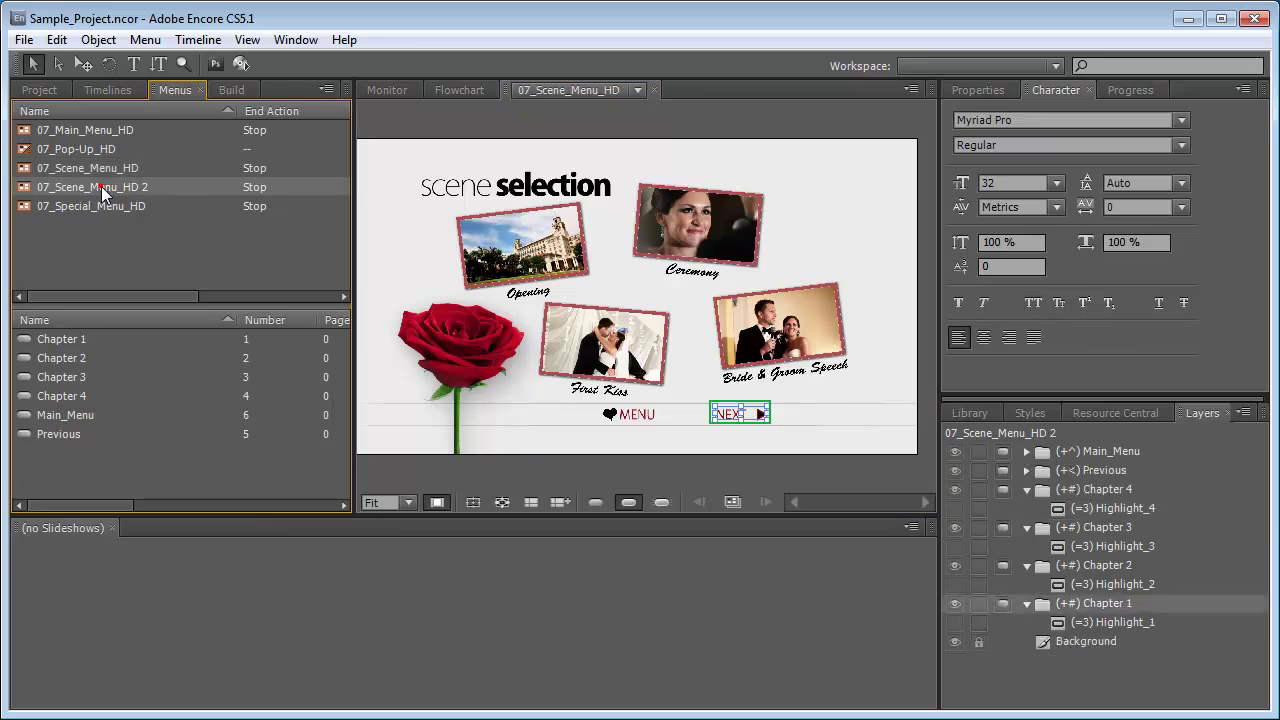
left_click(540, 414)
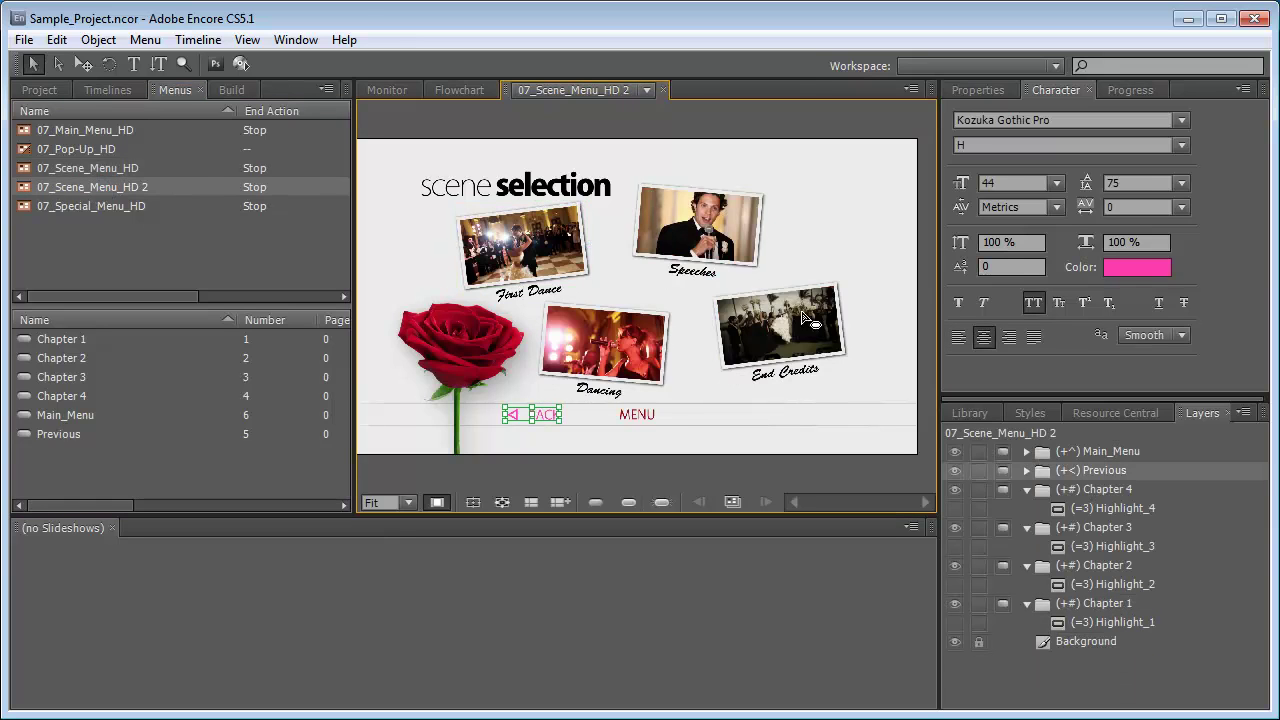
left_click(1142, 269)
double_click(745, 479)
type("A2000F")
left_click(818, 262)
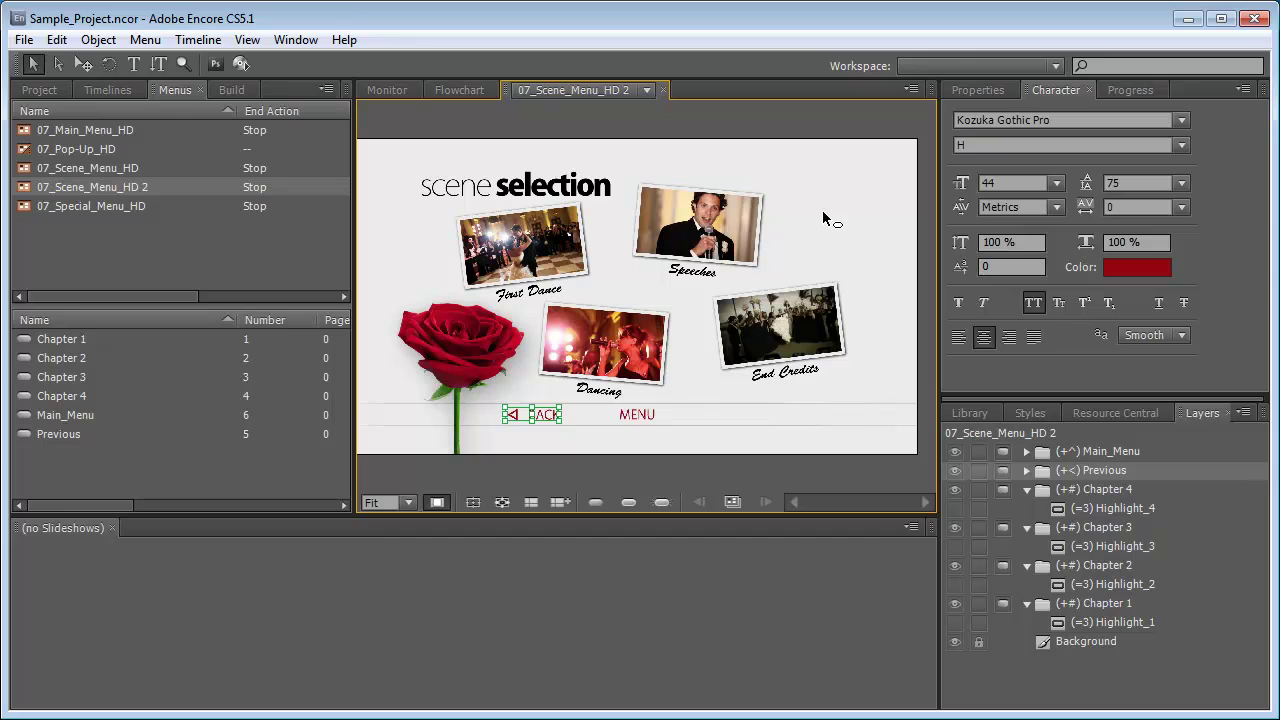
Open the menu 07_Main_Menu_HD and select the Highlight_1 layer inside its Play_Feature button
double_click(107, 126)
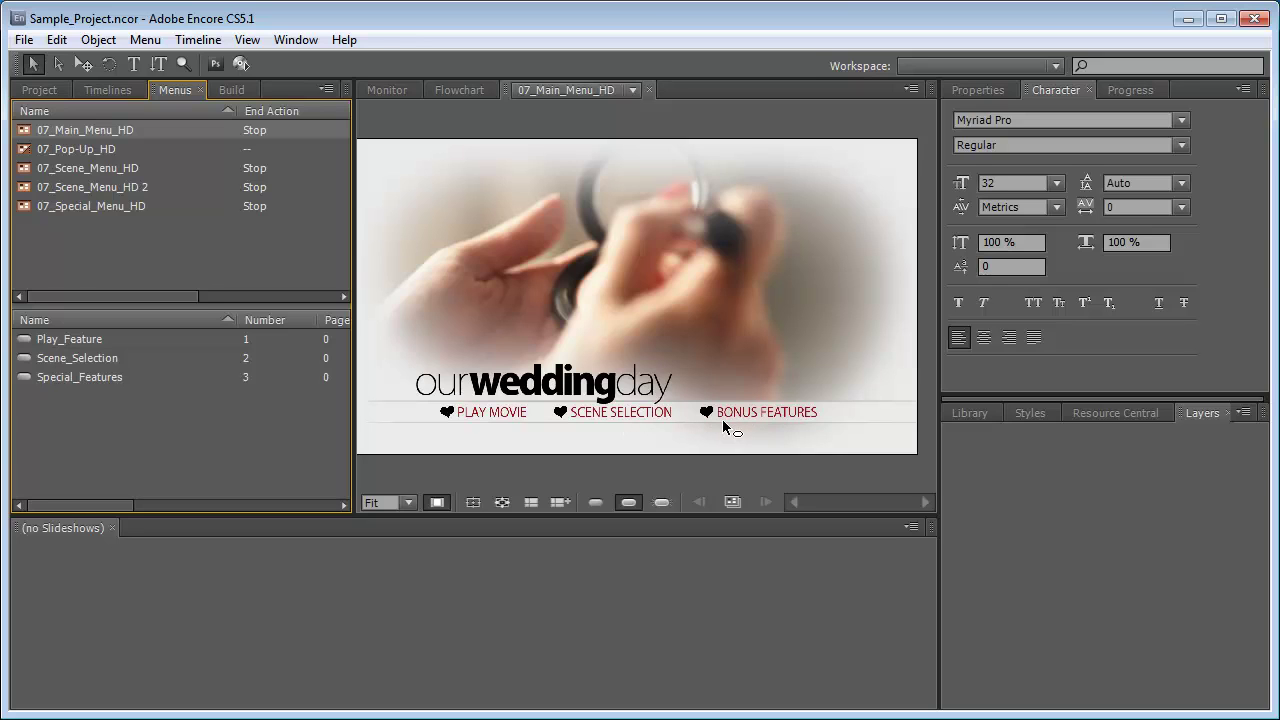
left_click(614, 123)
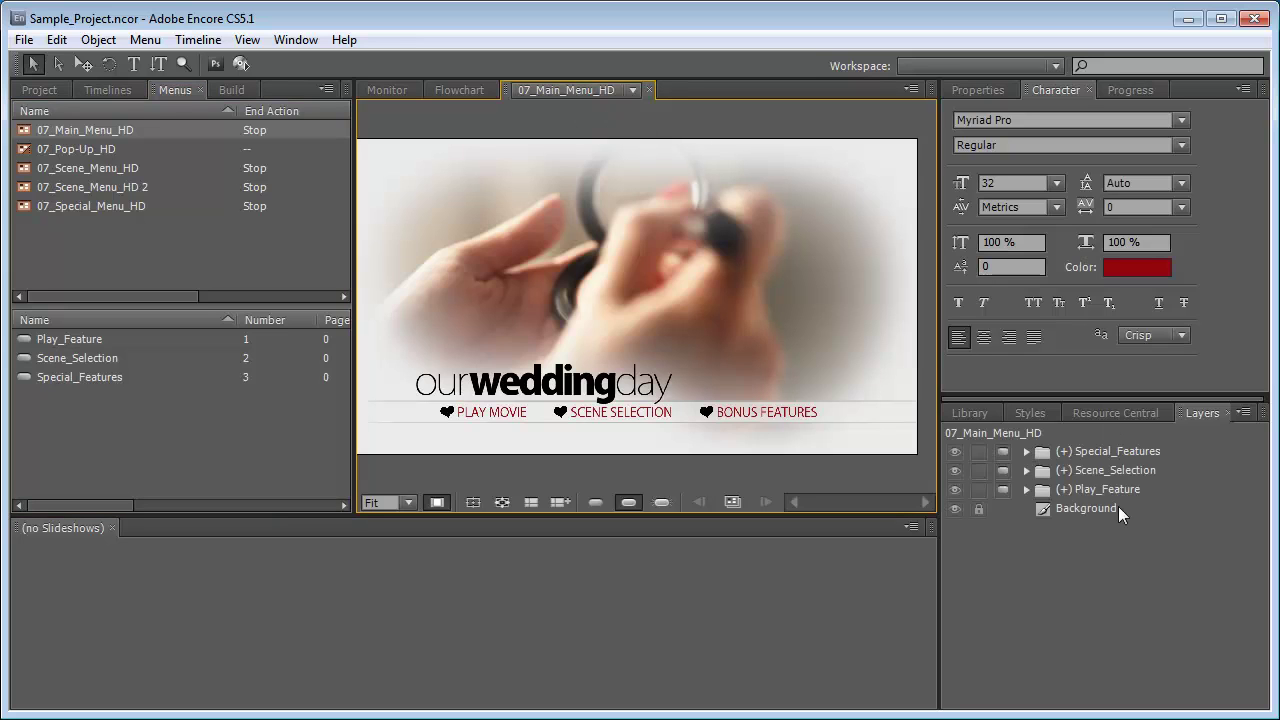
left_click(84, 64)
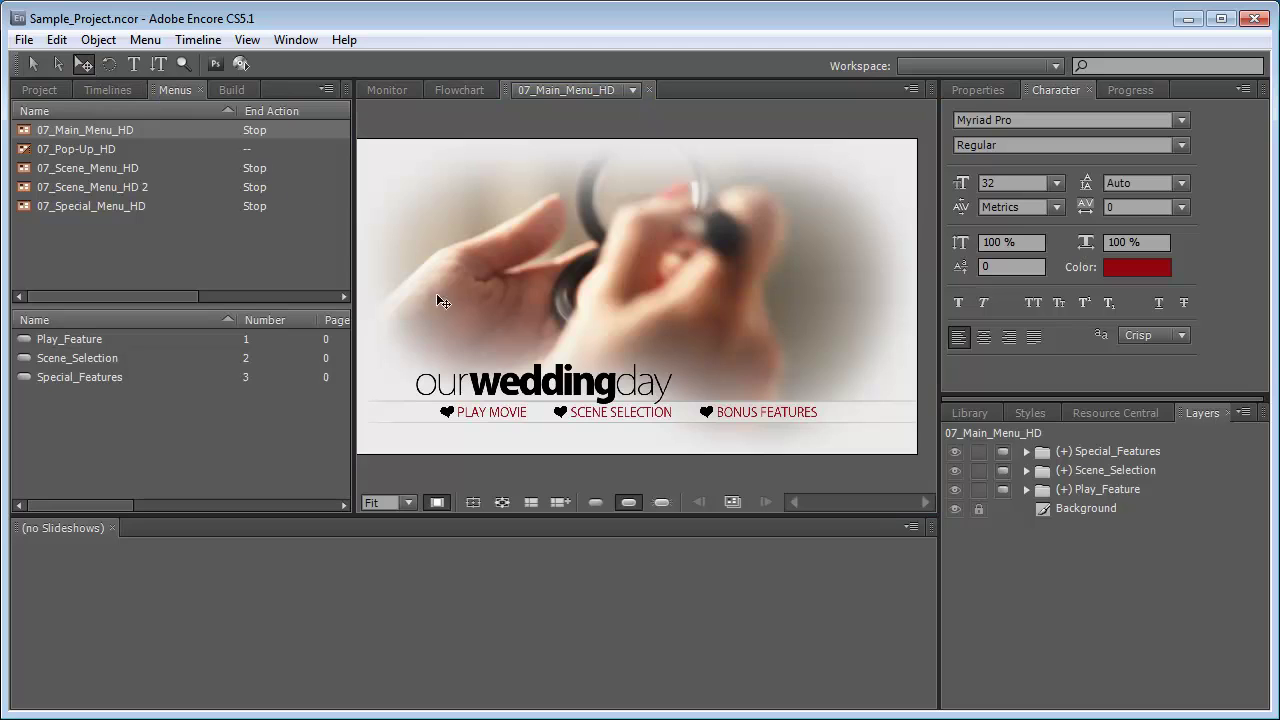
left_click(1025, 490)
left_click(1112, 513)
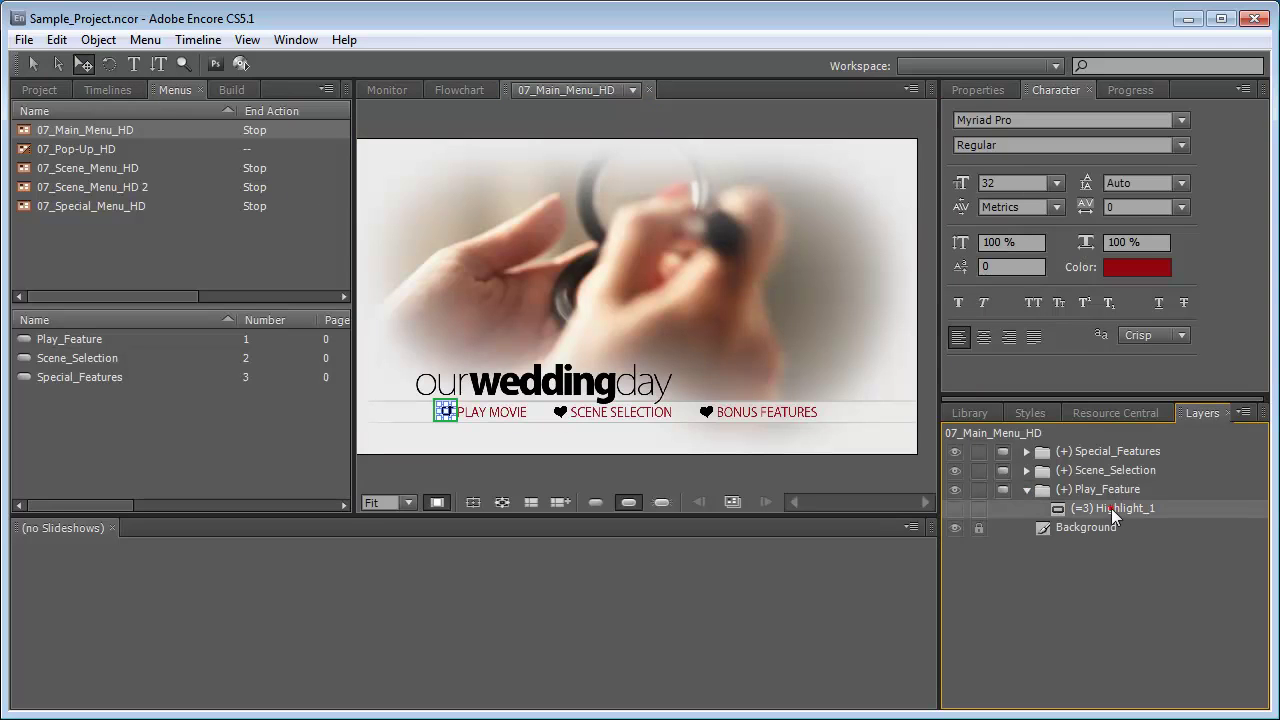
Try to move the heart highlight of Play_Feature away from the PLAY MOVIE text, and undo the move
key("z")
left_click(470, 412)
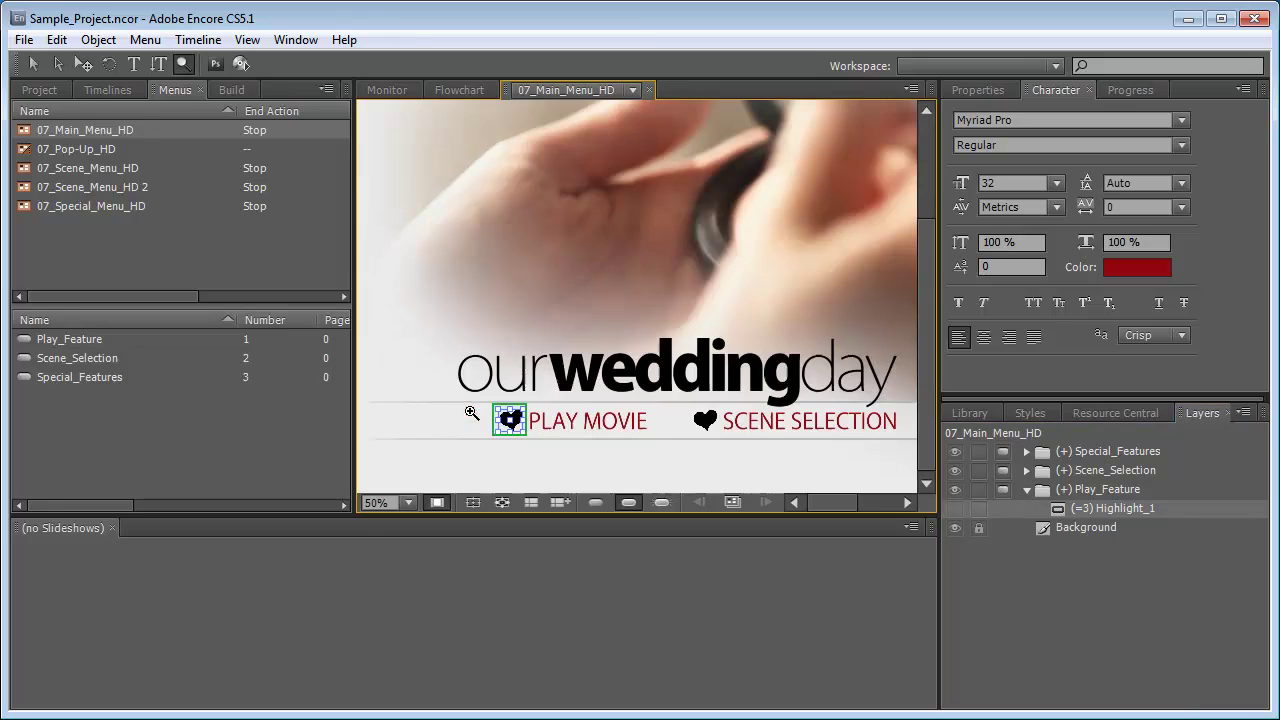
left_click(543, 428)
key("m")
left_click_drag(577, 347, 474, 350)
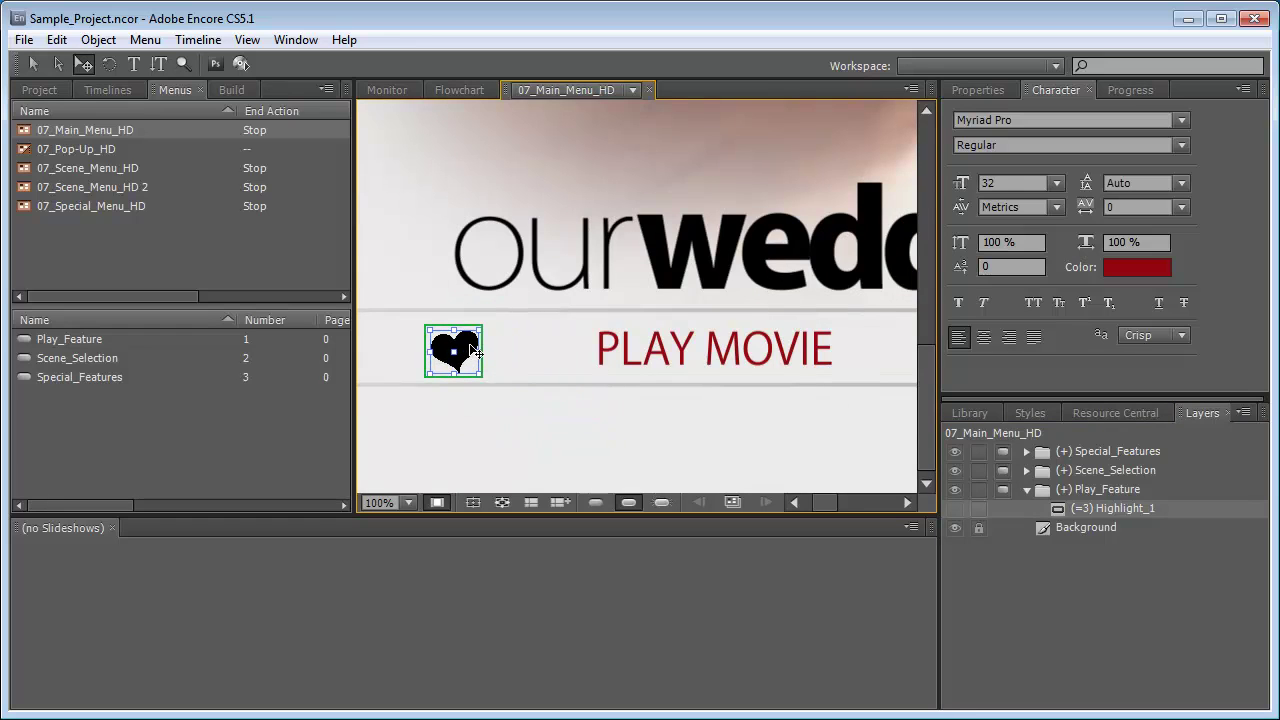
key("ctrl+z")
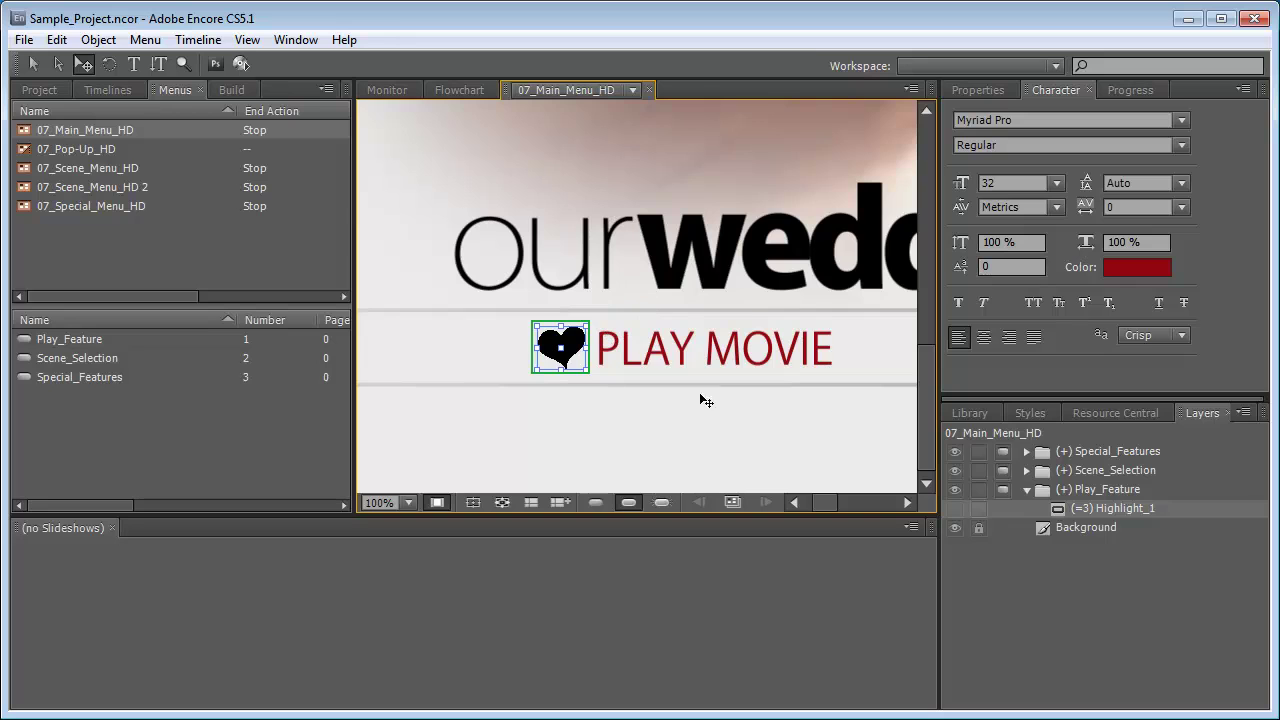
Duplicate the whole Play_Feature button in 07_Main_Menu_HD, placing the copy over the menu's title text
left_click(1087, 491)
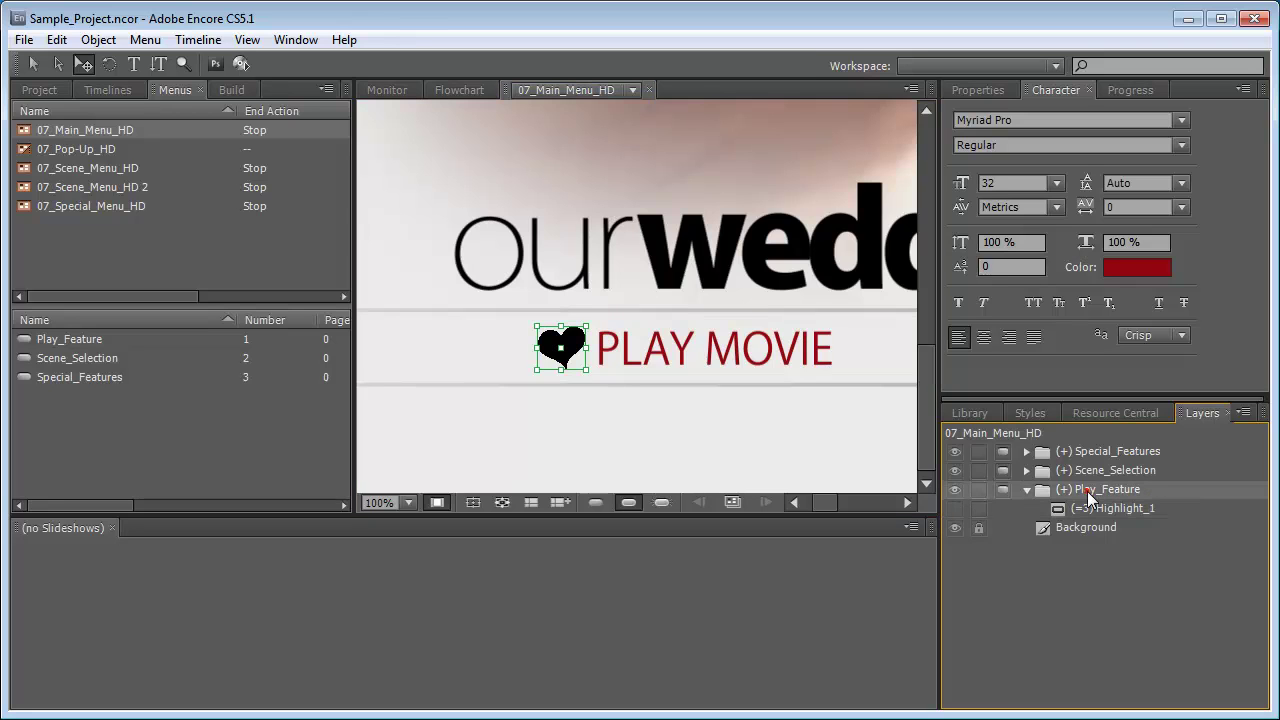
left_click(1025, 490)
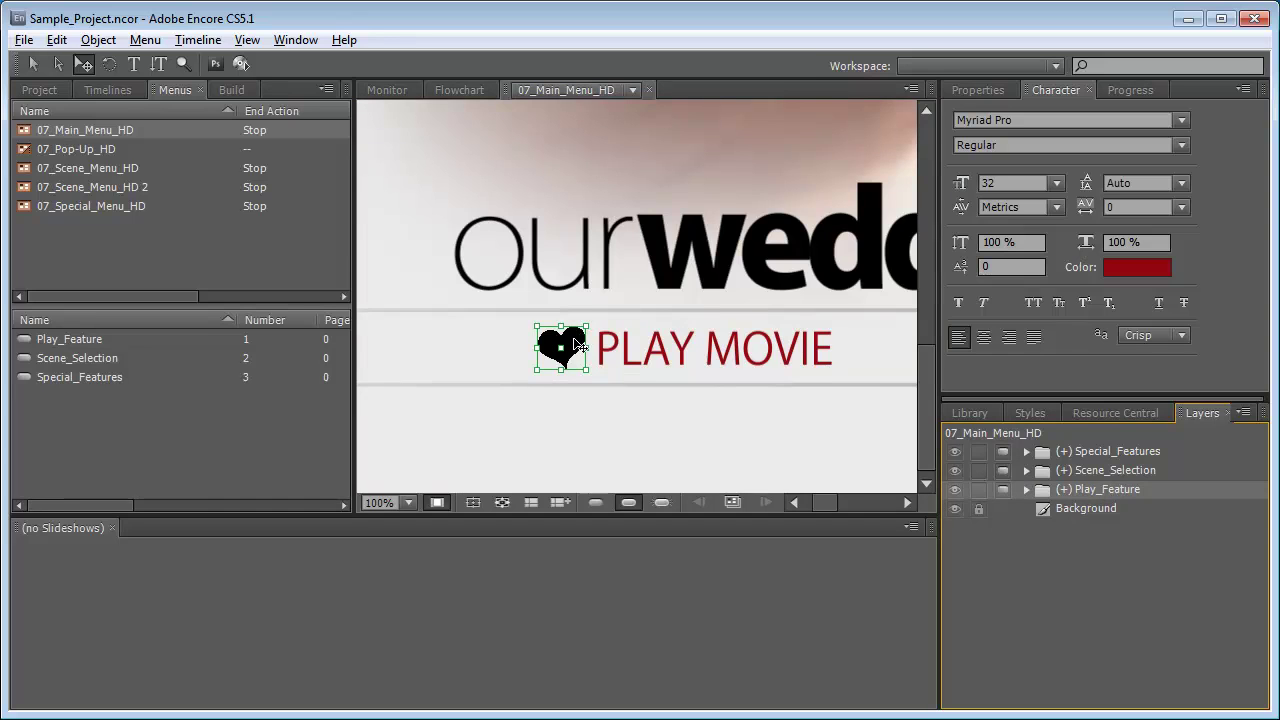
left_click_drag(575, 343, 677, 276)
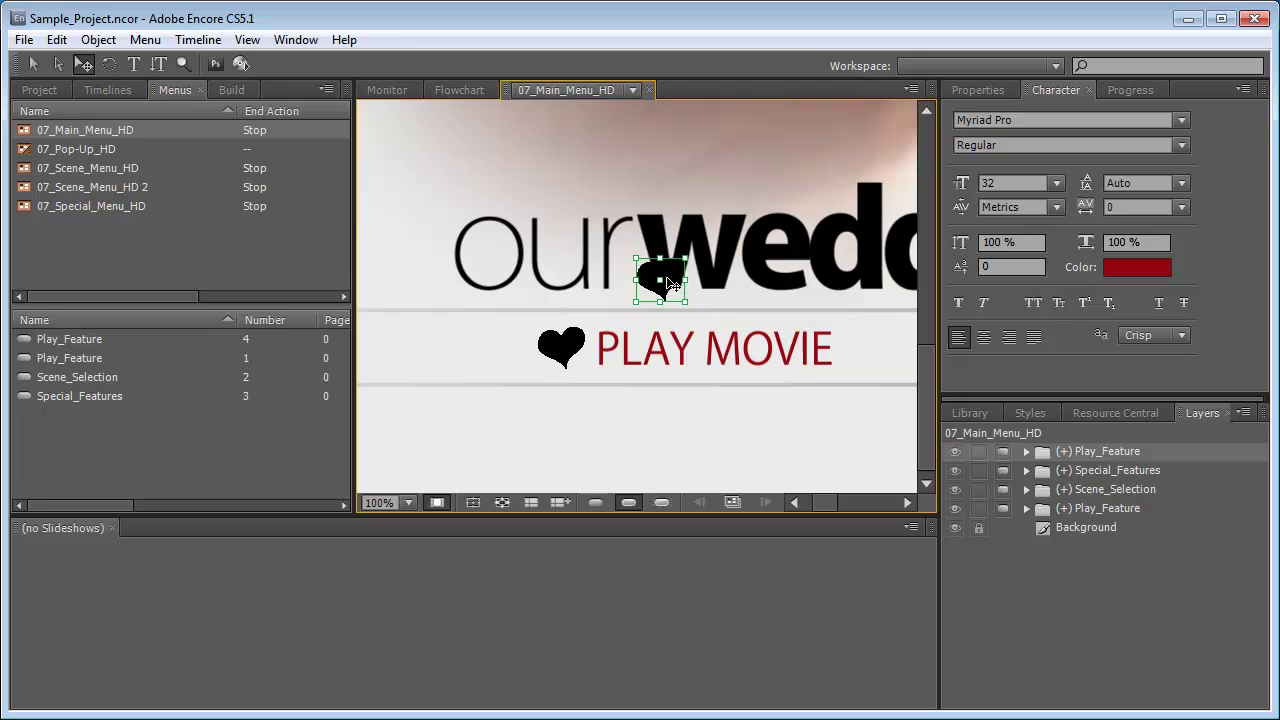
Rename the duplicated Play_Feature button as Button 4
left_click(972, 90)
left_click(1150, 161)
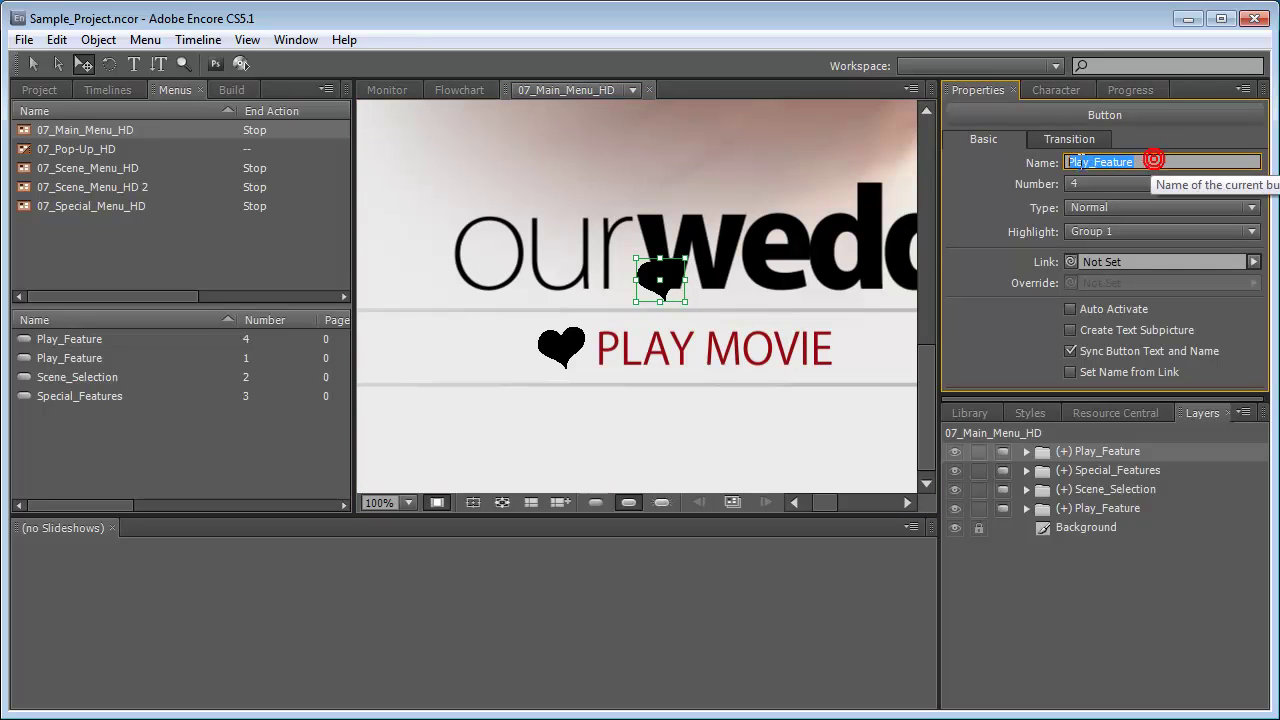
type("Button 4")
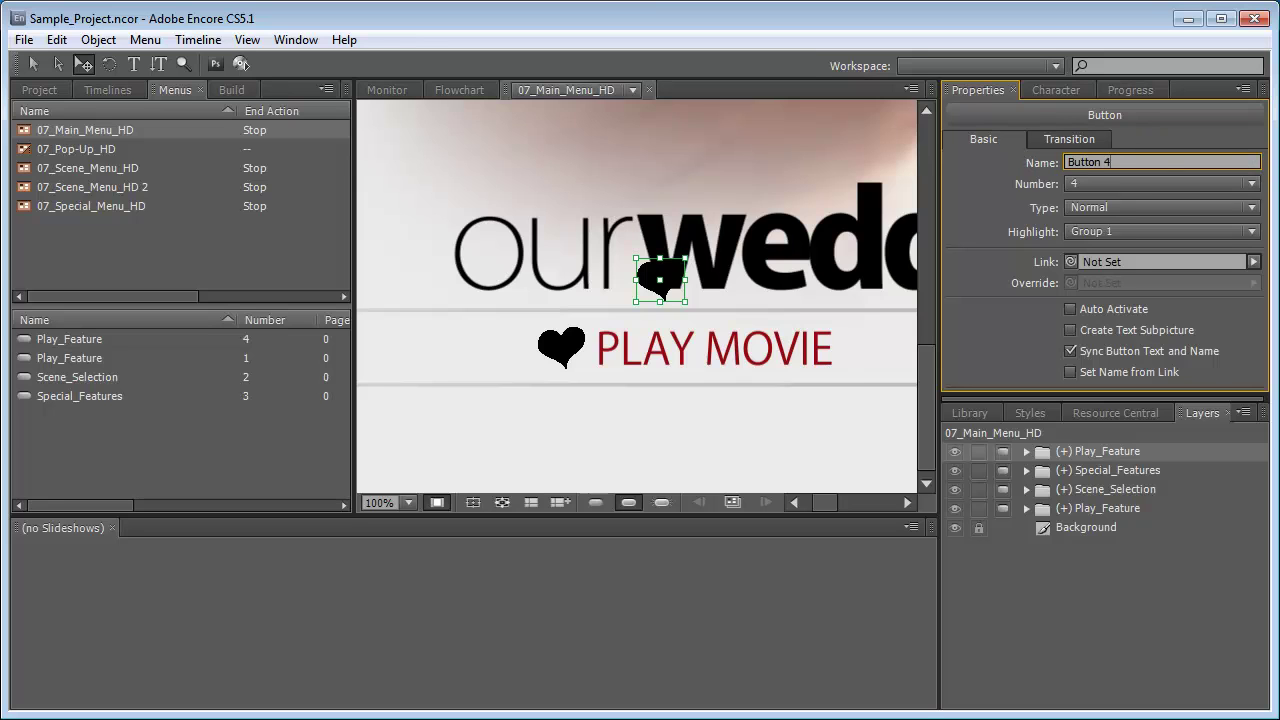
left_click(616, 220)
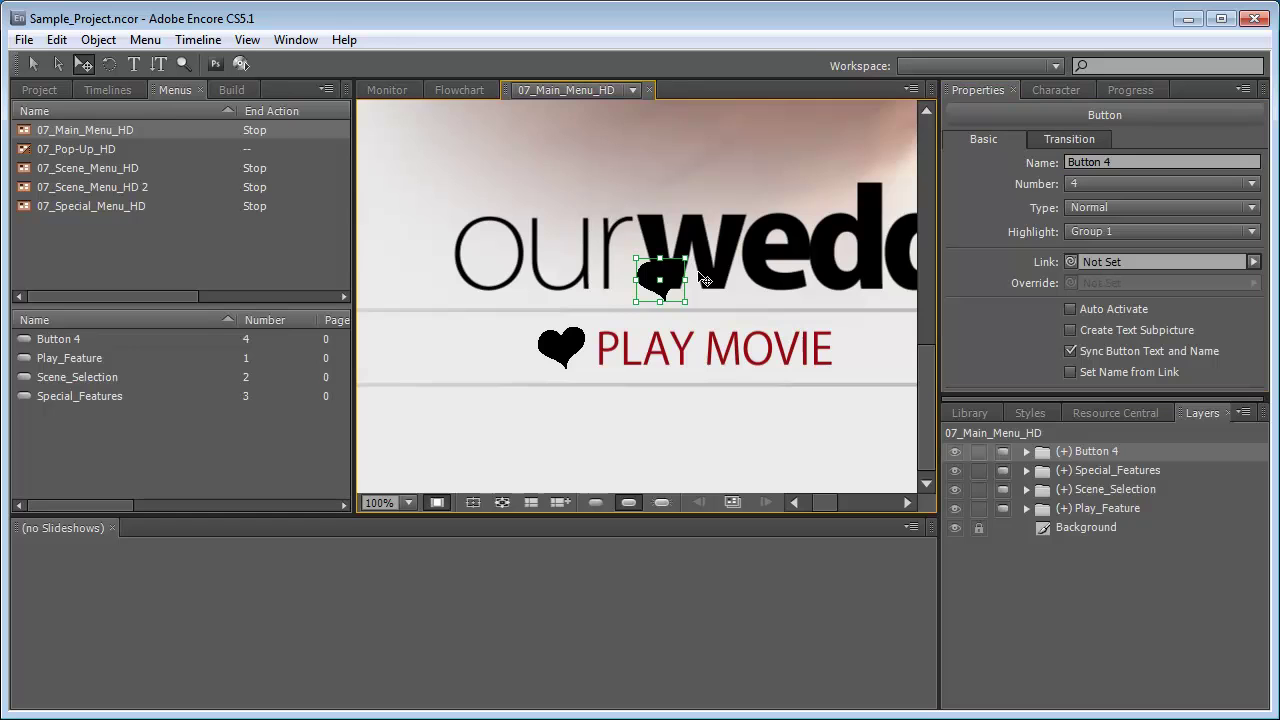
Delete Button 4 from 07_Main_Menu_HD, fit the menu in the view and clear the selection
left_click(1099, 452)
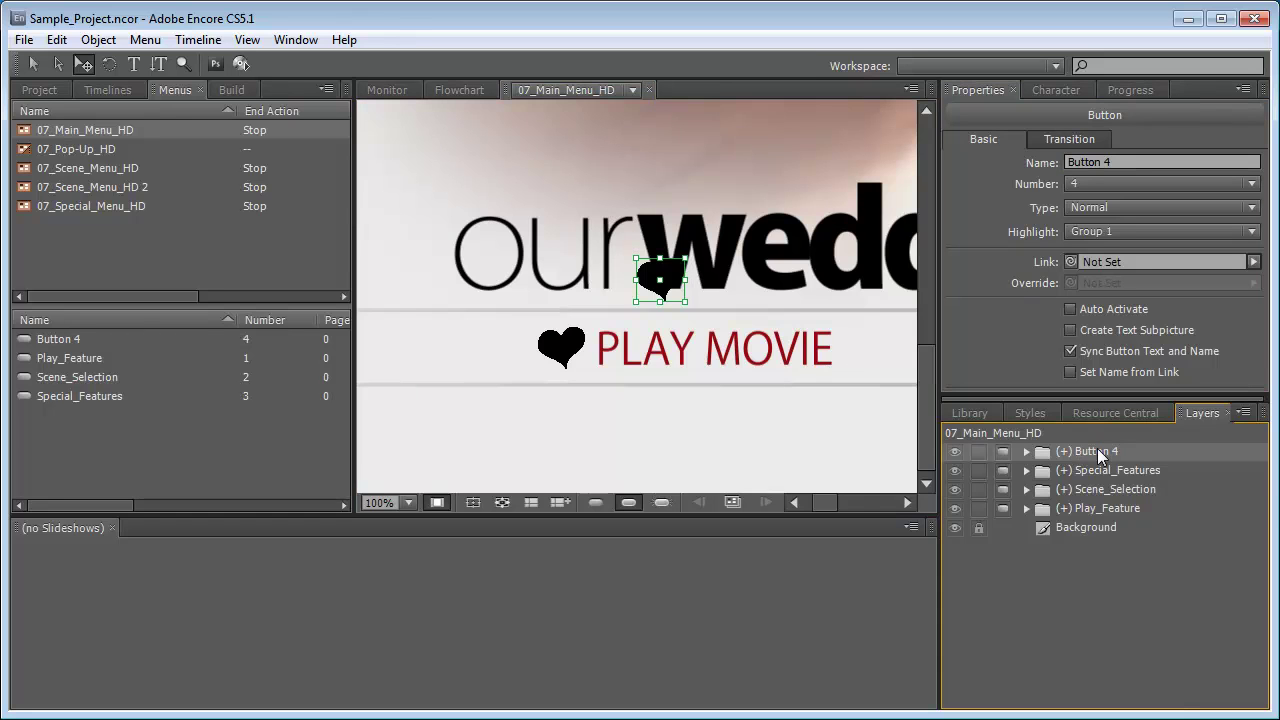
key("Delete")
left_click(700, 428)
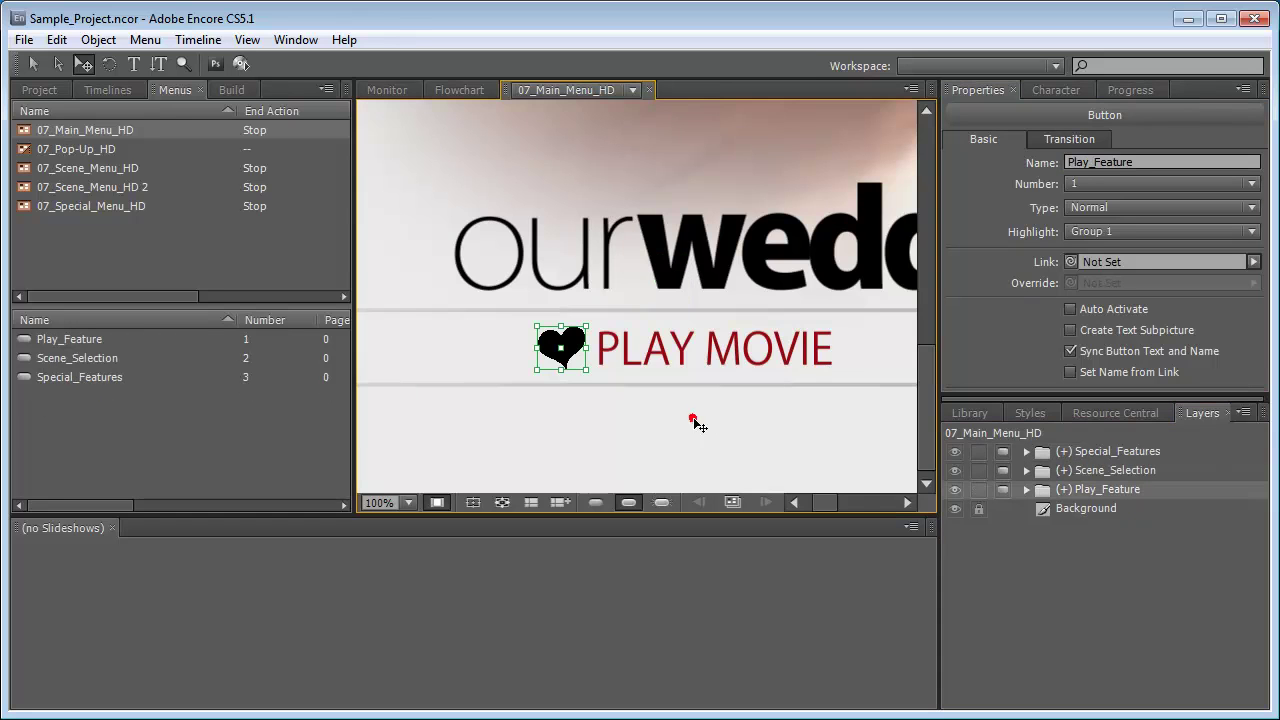
left_click(408, 502)
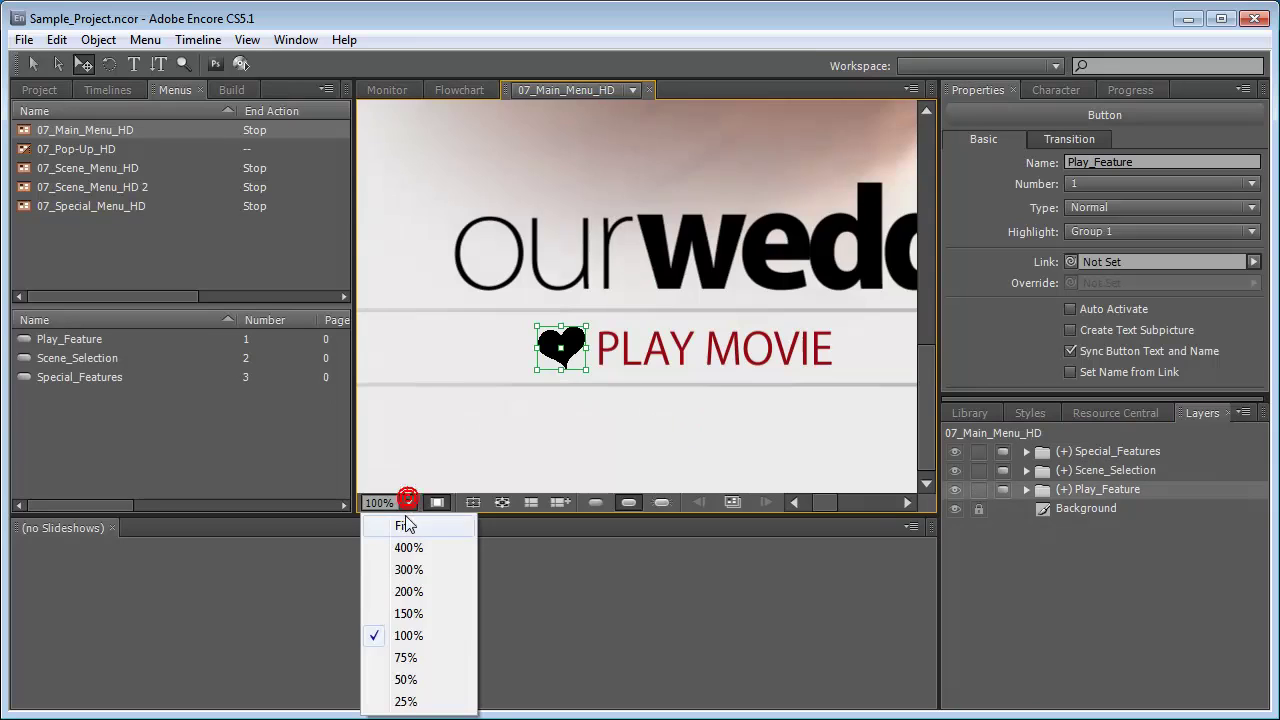
left_click(404, 526)
left_click(33, 63)
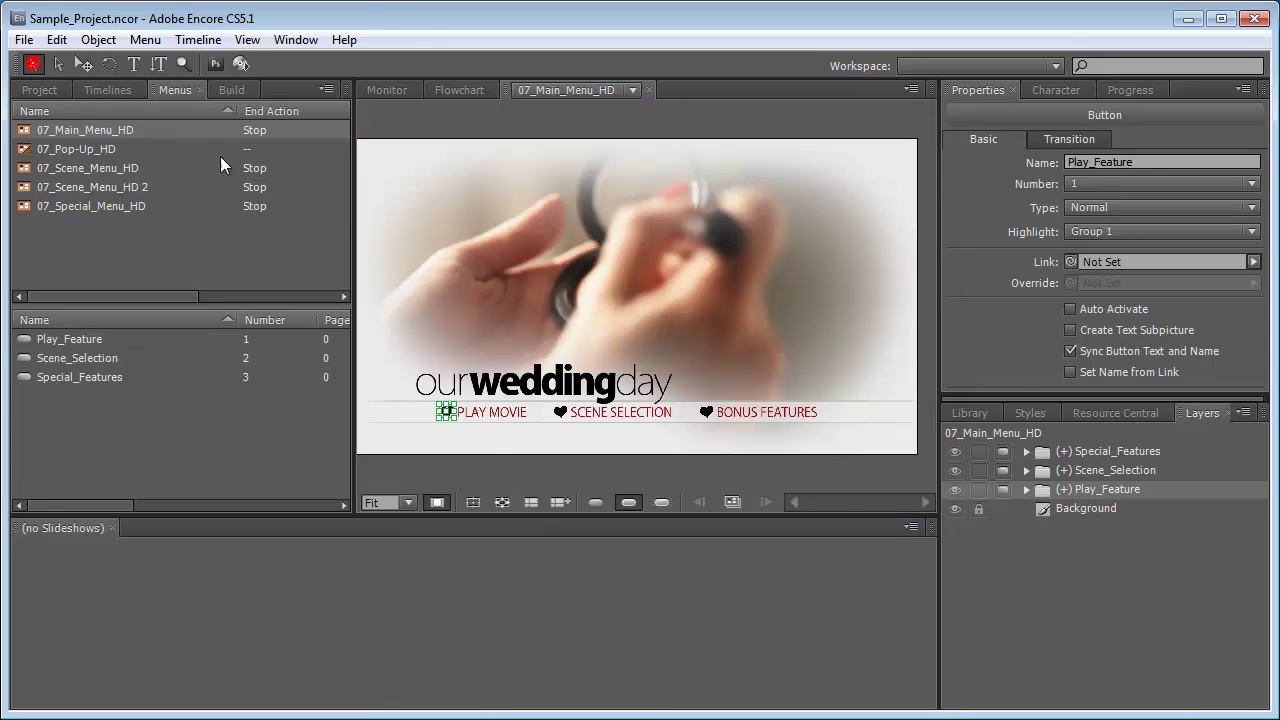
left_click(480, 472)
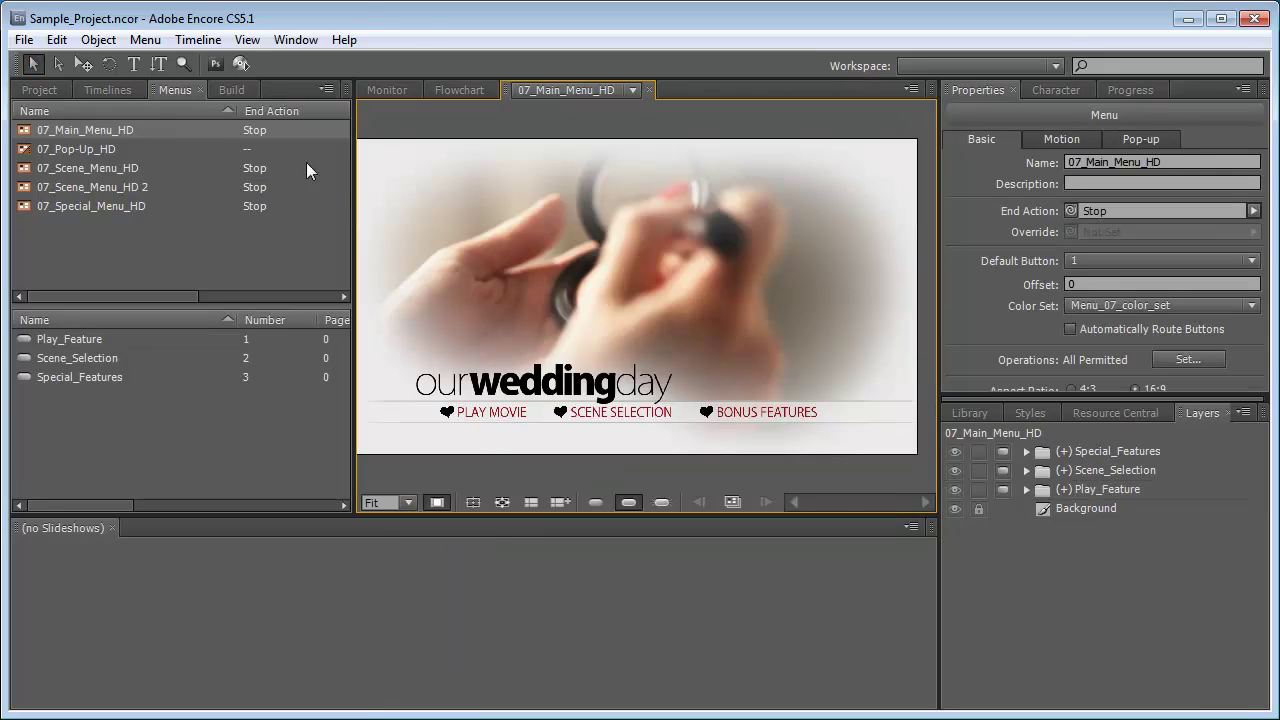
Open 07_Pop-Up_HD and delete the Highlight_3 and BONUS FEATURES layers from its Special_Features button
double_click(107, 149)
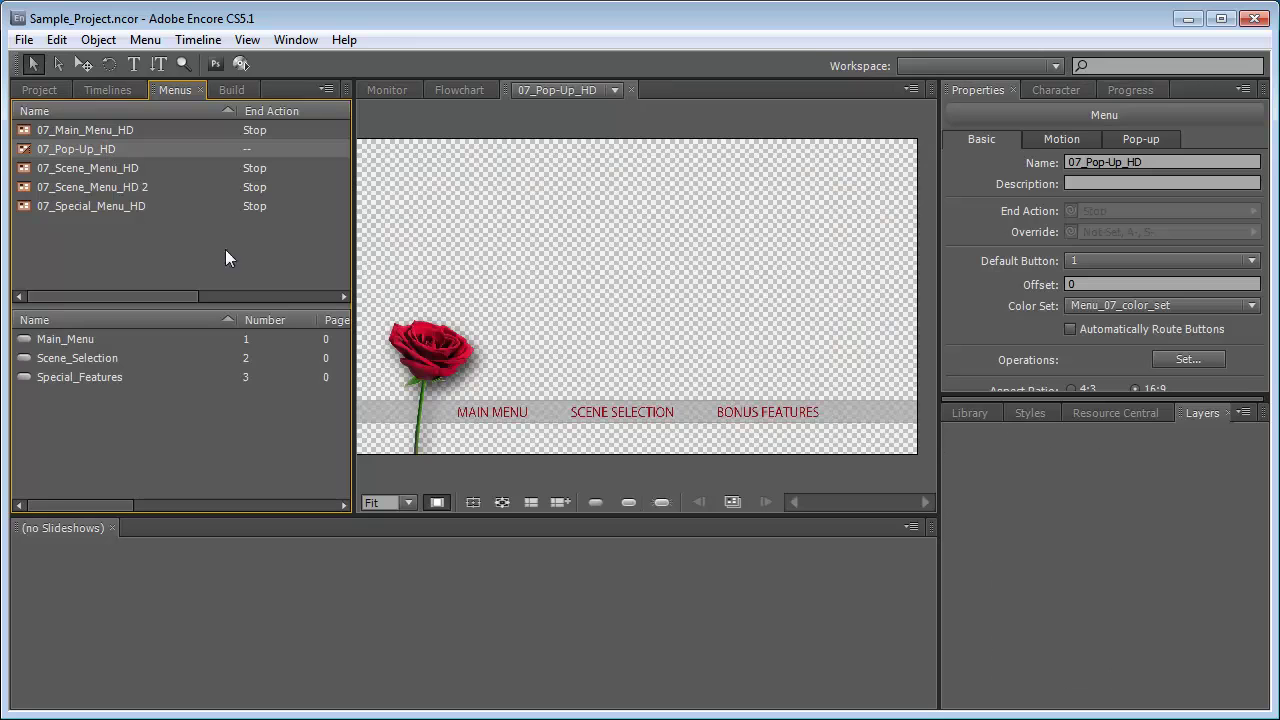
left_click(503, 127)
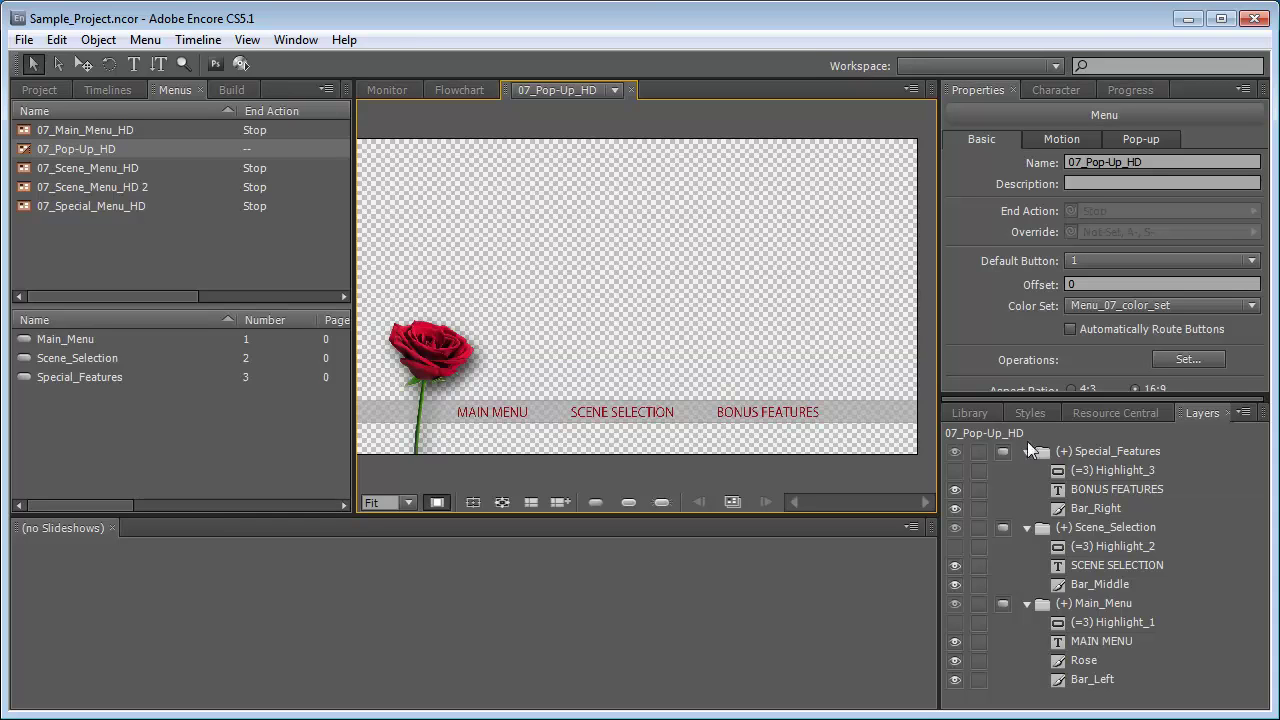
left_click(1106, 488)
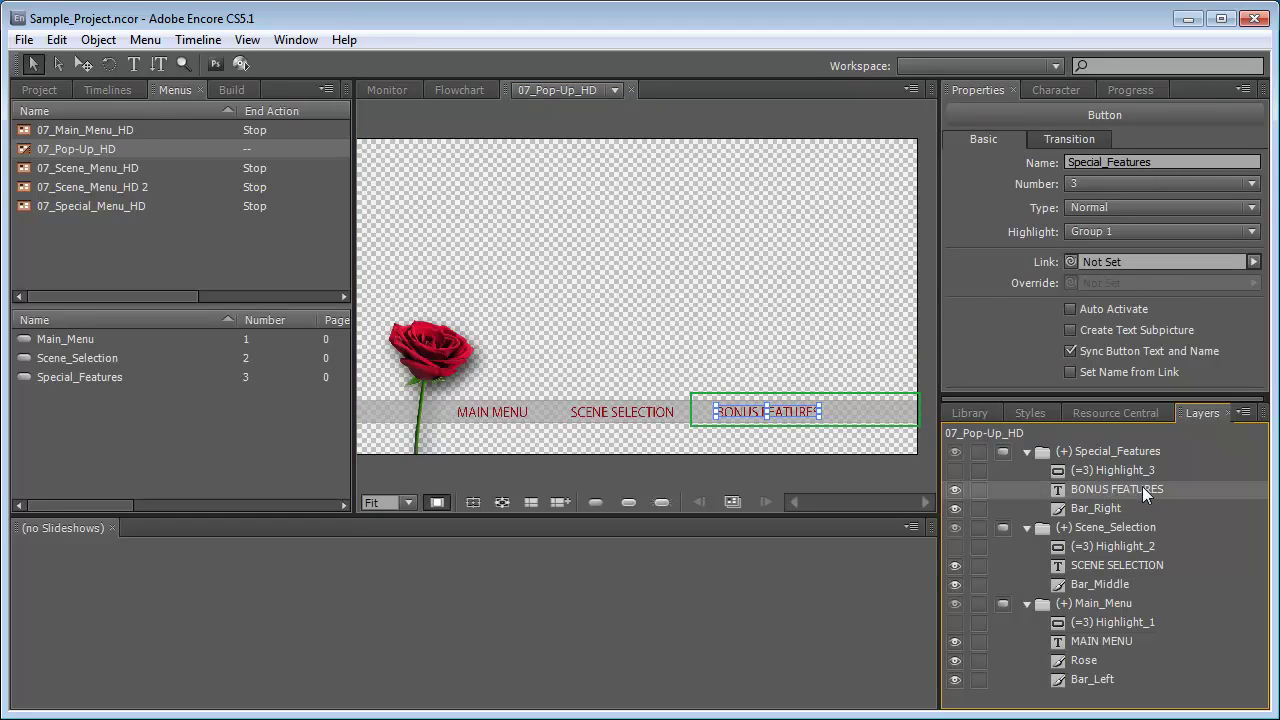
left_click(1119, 473, "ctrl")
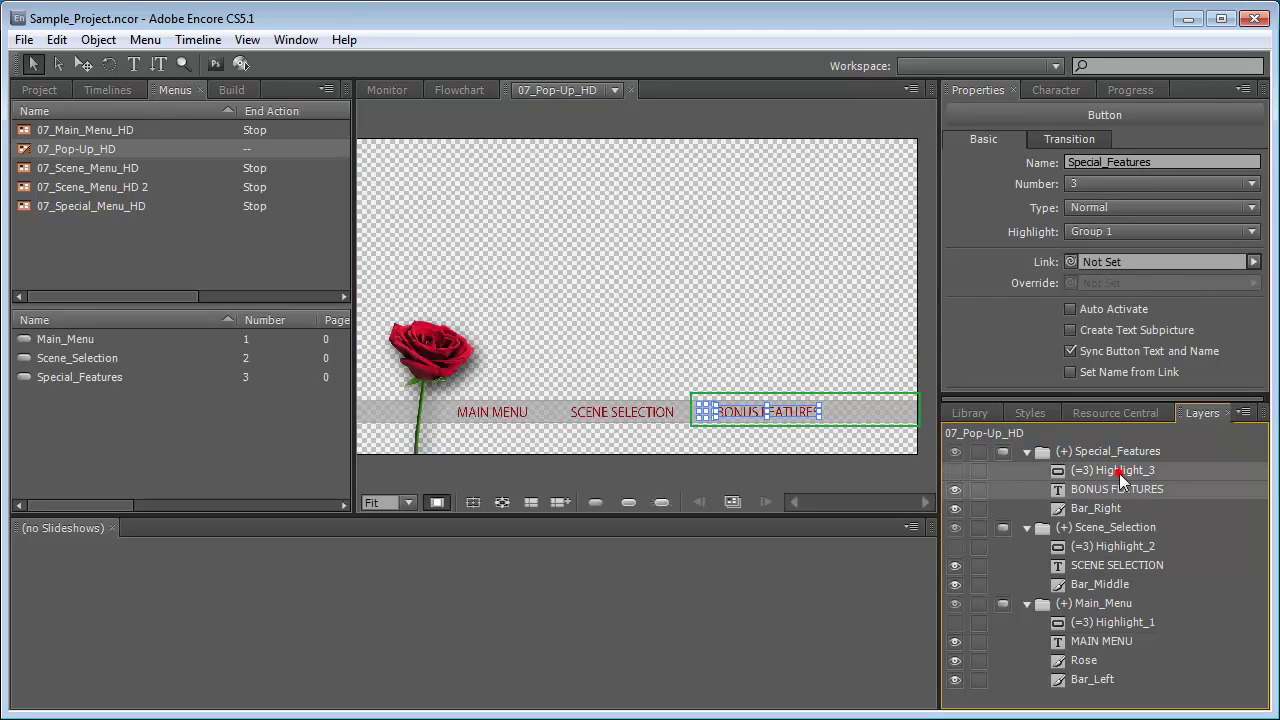
key("Delete")
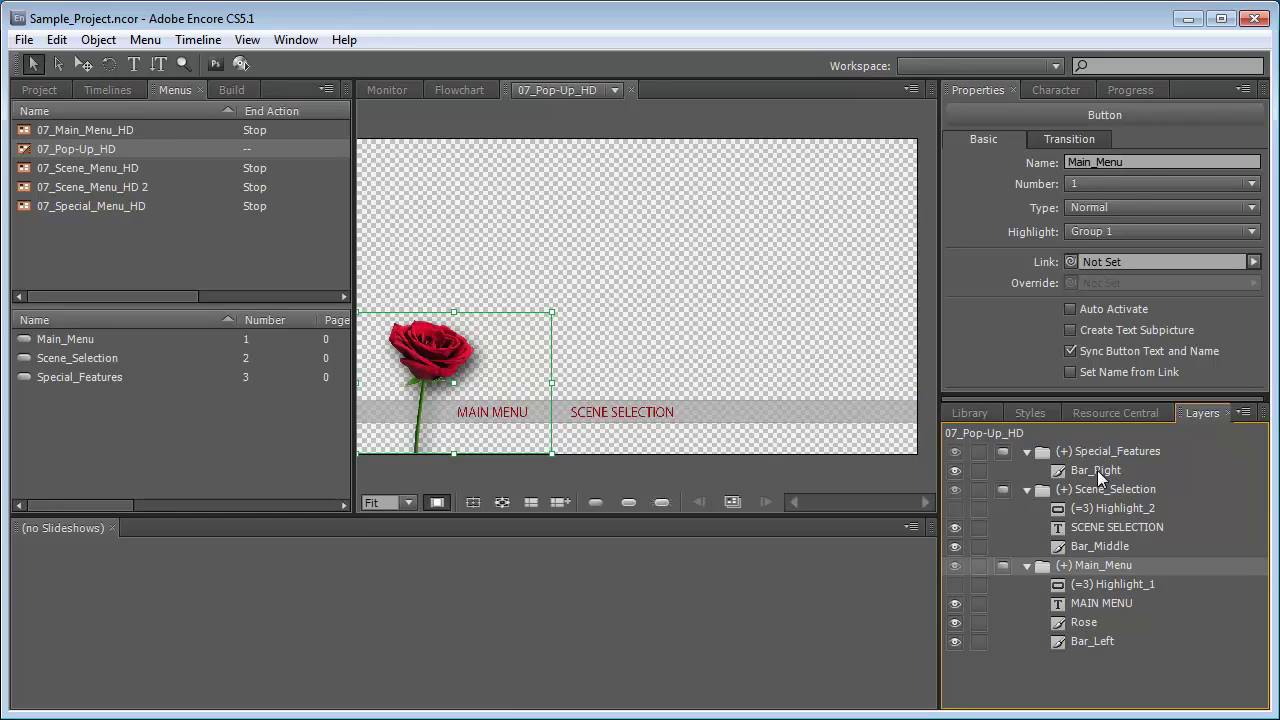
Open 07_Pop-Up_HD for editing in Photoshop and move the Bar_Right layer into the Scene_Selection group, below Bar_Middle
left_click(1097, 470)
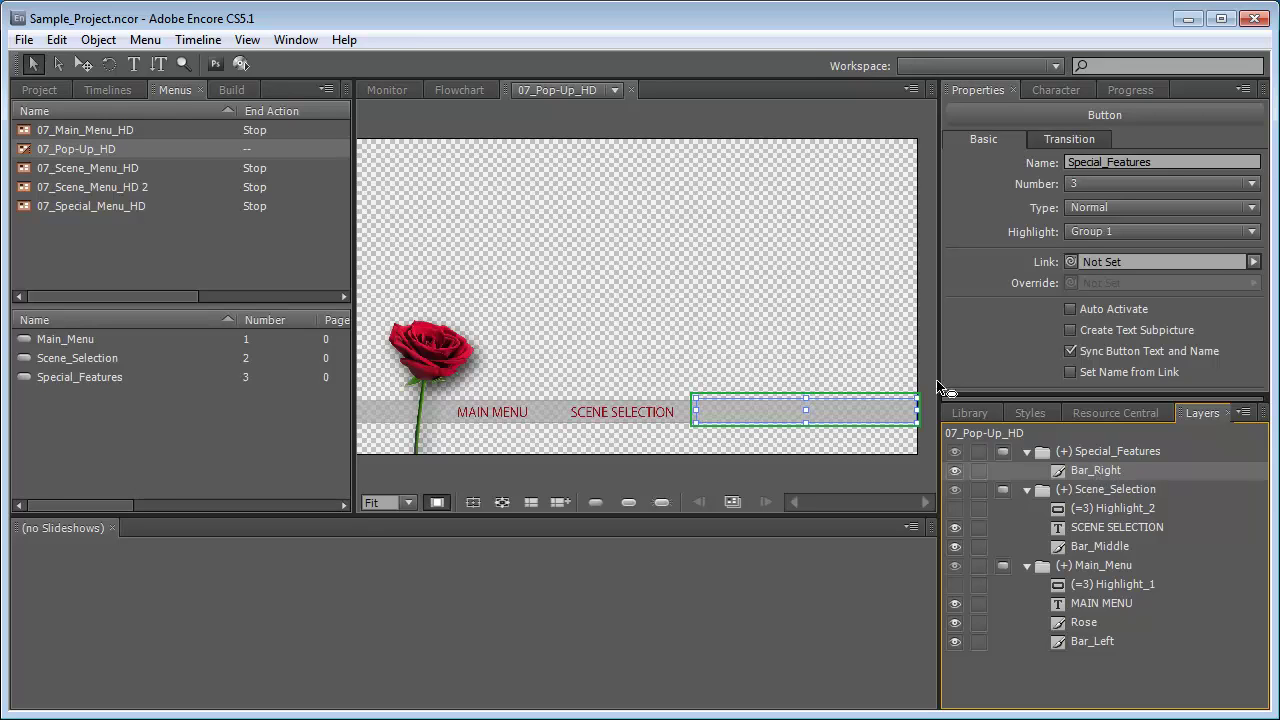
left_click(590, 127)
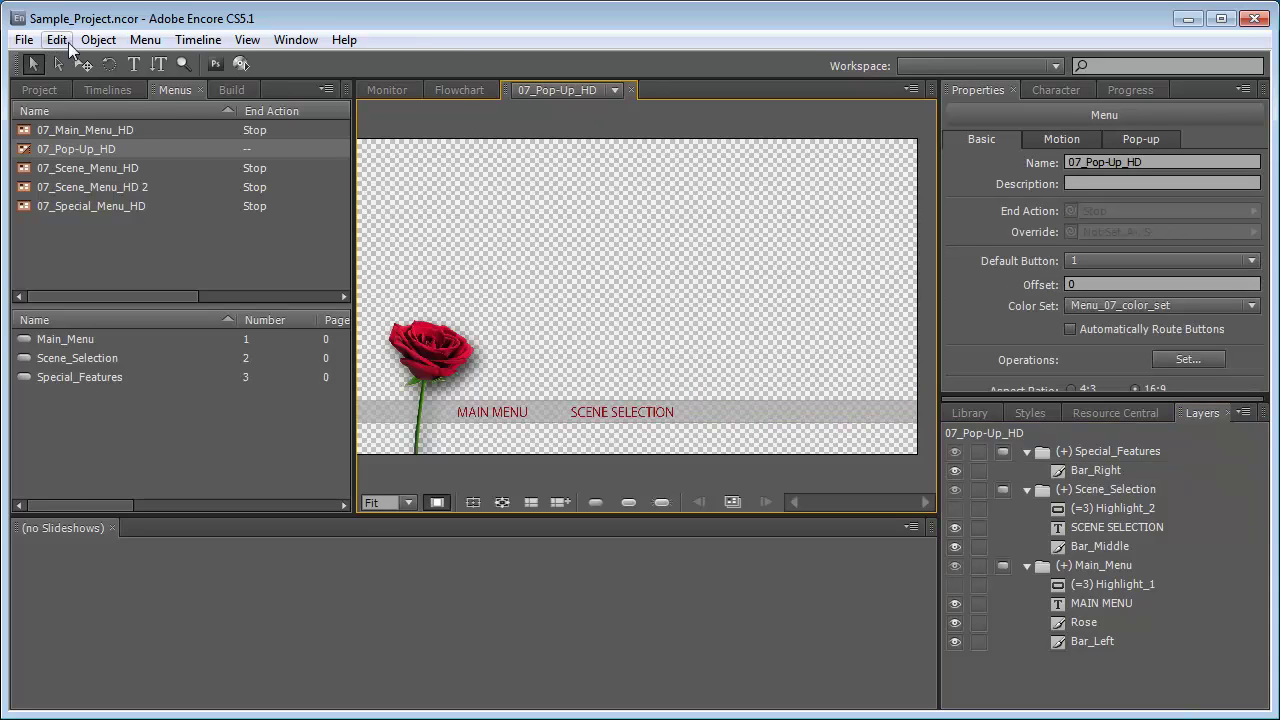
left_click(57, 40)
left_click(157, 381)
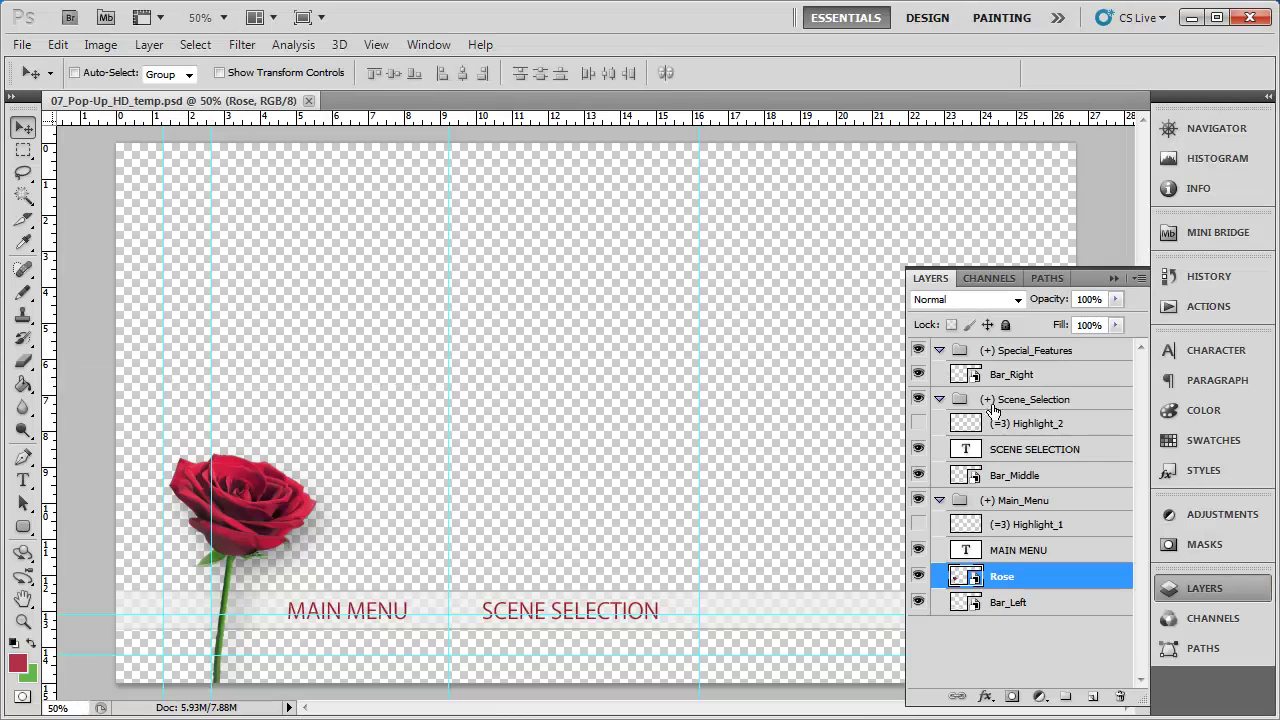
left_click_drag(1016, 377, 1019, 404)
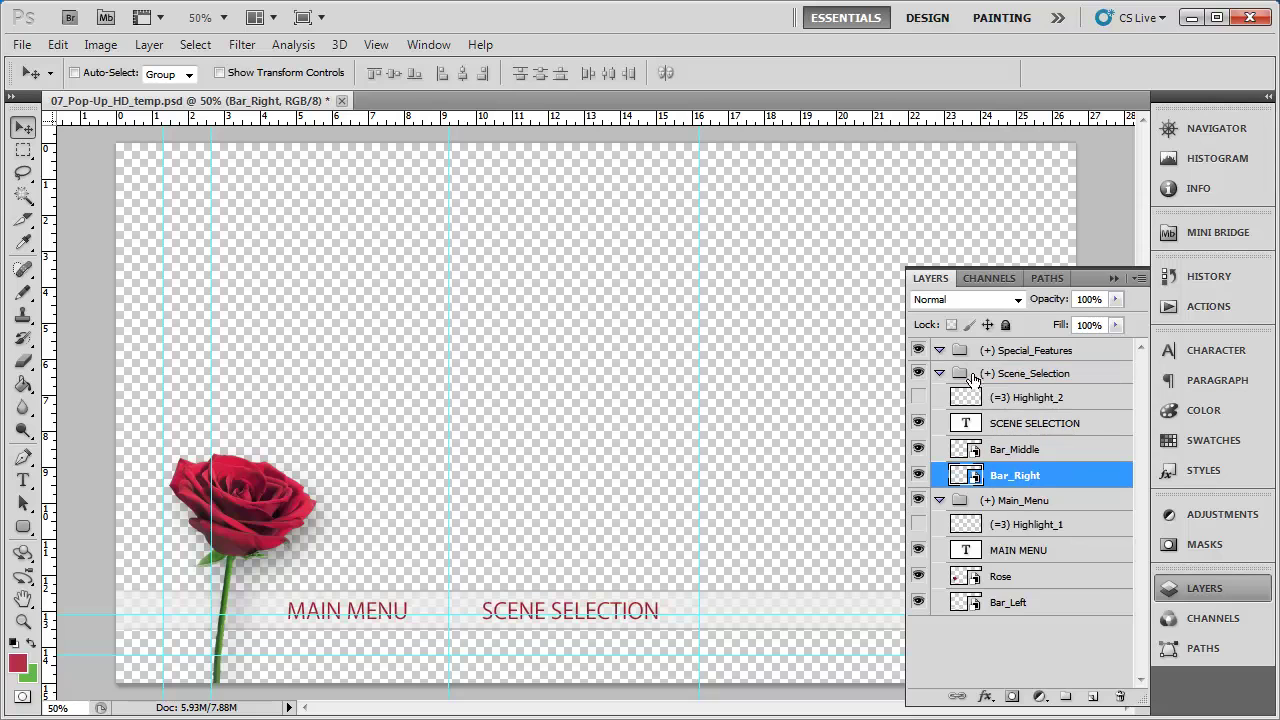
left_click(1025, 352)
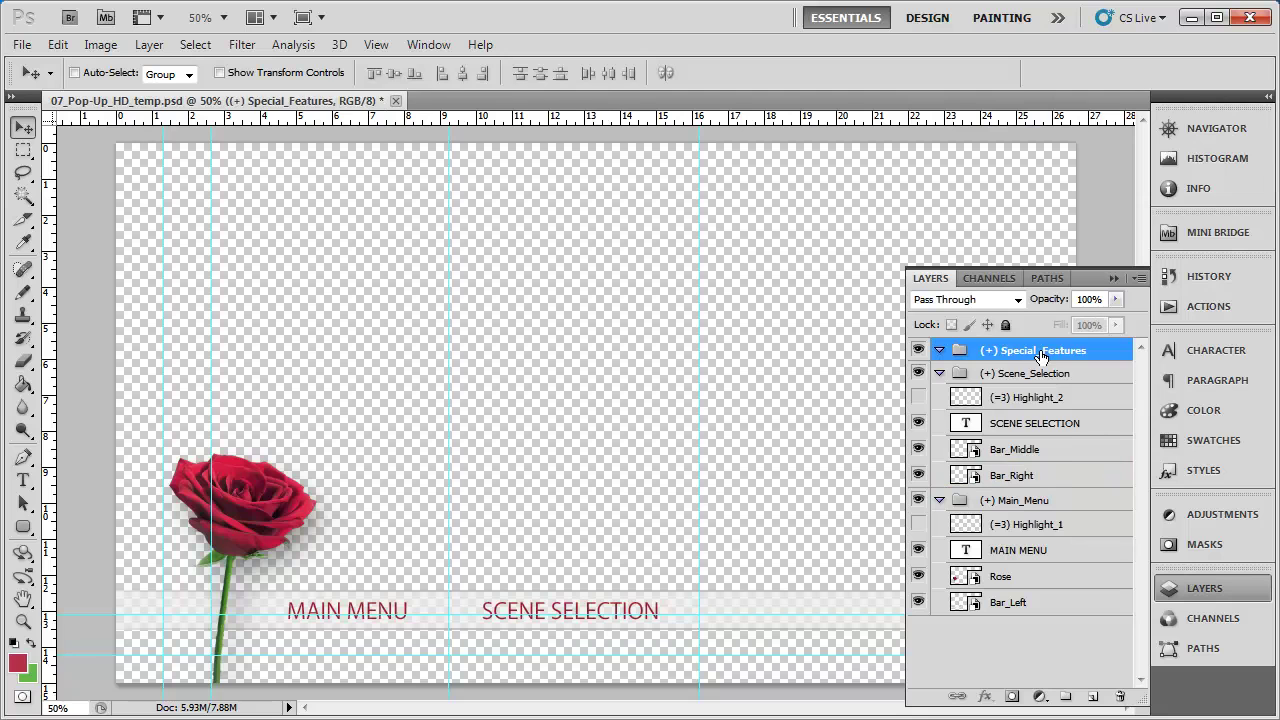
Undo the Bar_Right move in Photoshop and, back in Encore, undo the deletion of the Highlight_3 and BONUS FEATURES layers
key("ctrl+z")
left_click(336, 101)
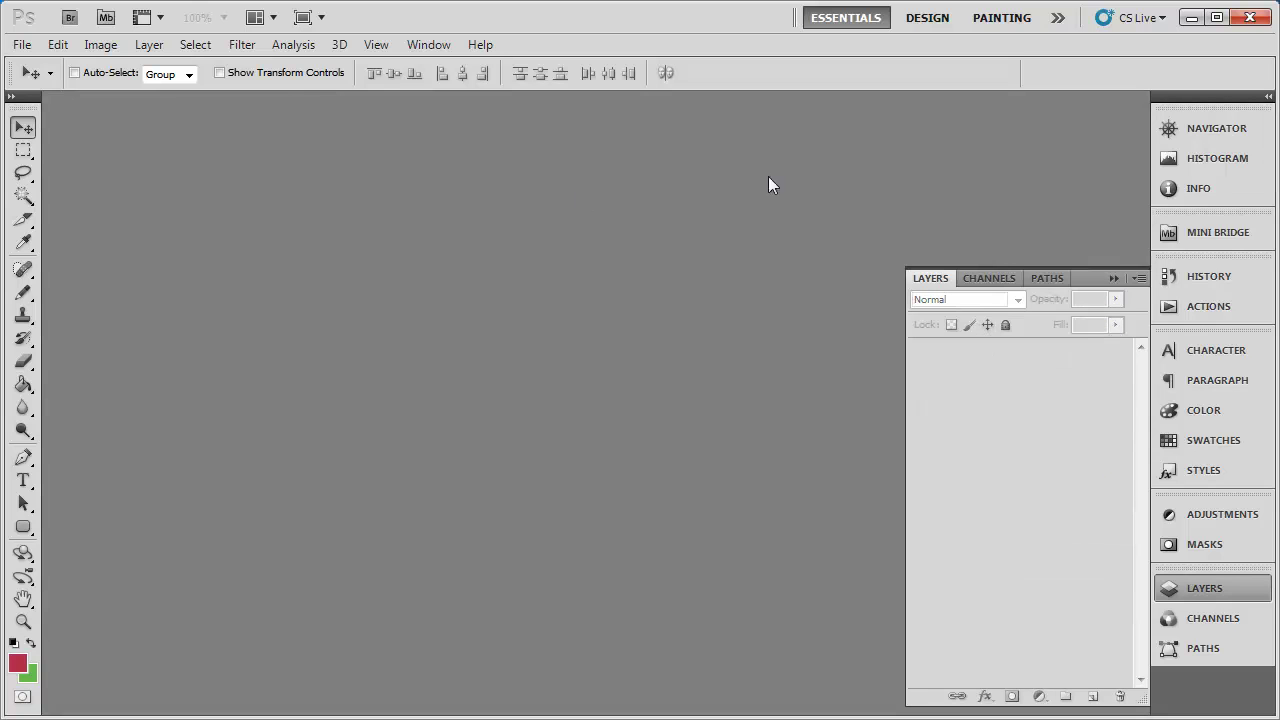
left_click(1191, 17)
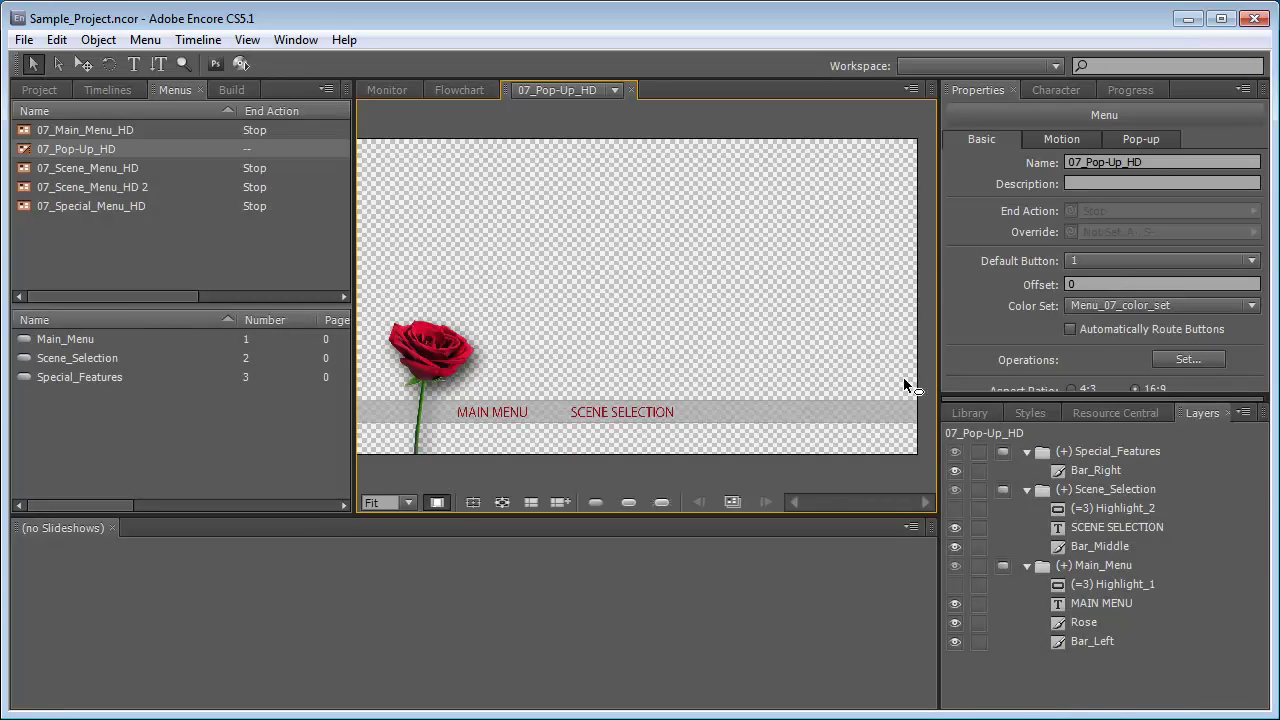
left_click(1011, 477)
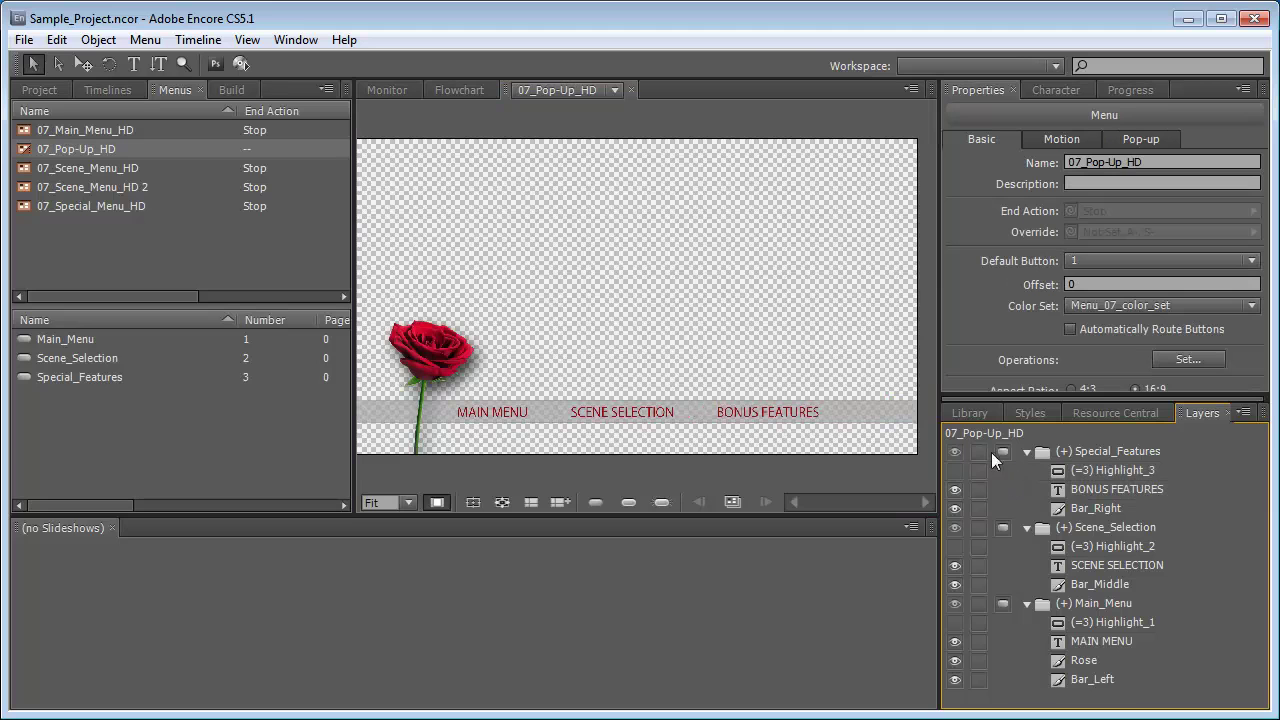
Open 07_Special_Menu_HD with its selected-state button highlights shown, and select the Button_3 layer group
left_click(99, 167)
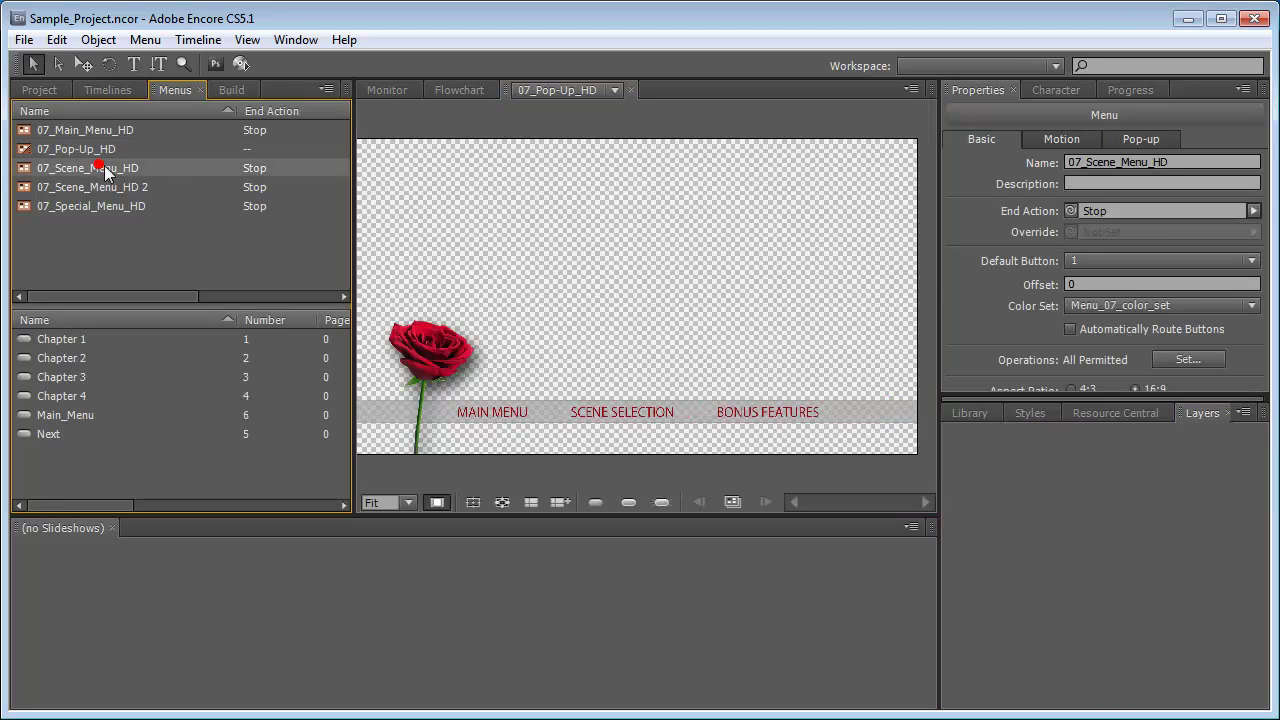
left_click(120, 187)
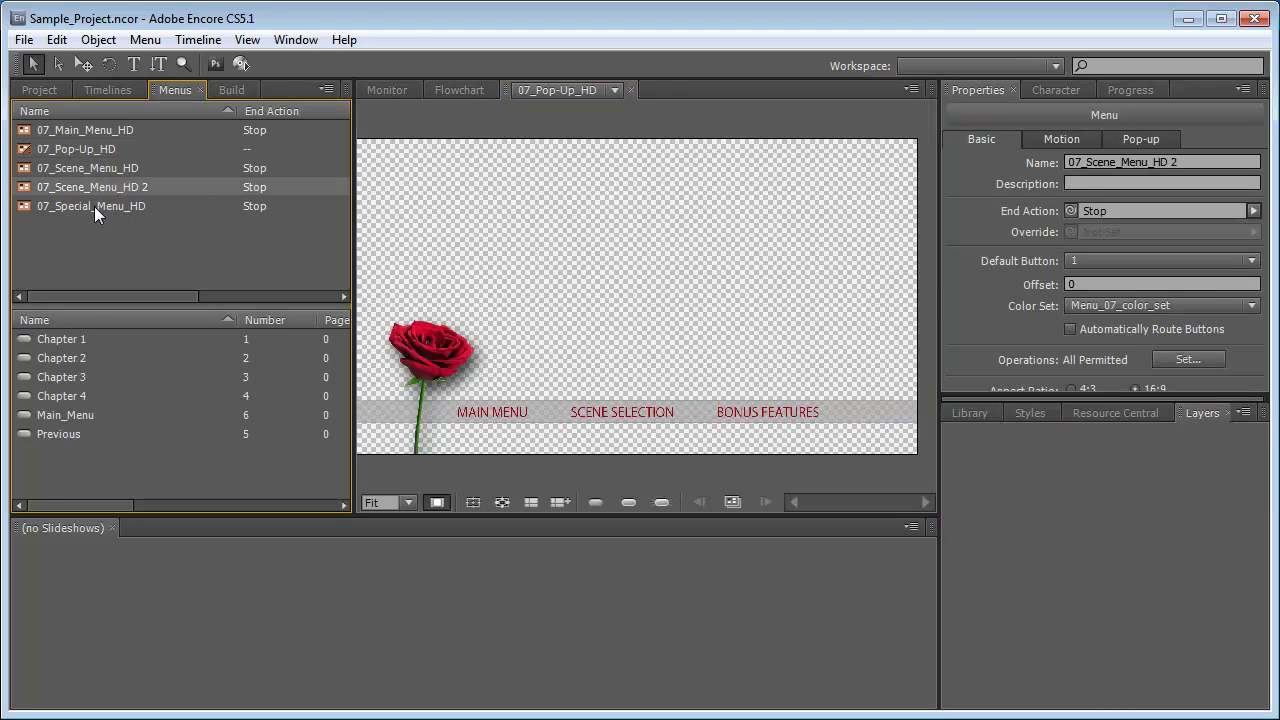
left_click(135, 205)
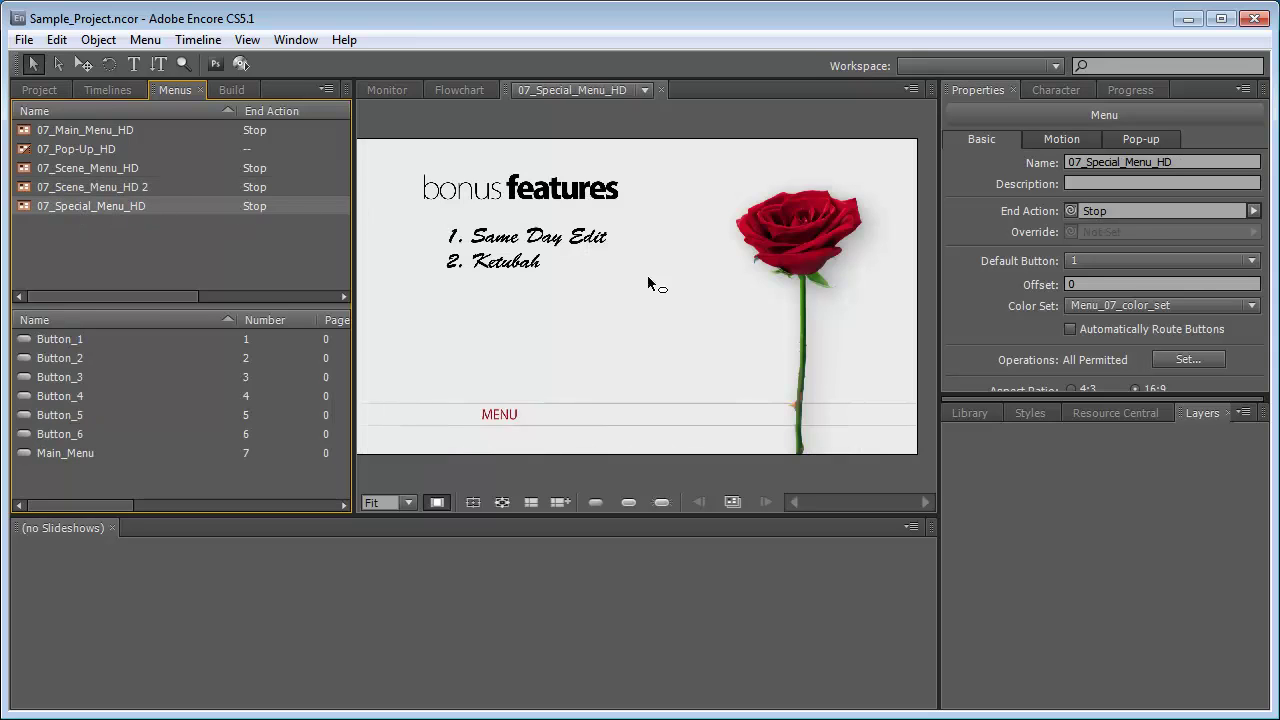
left_click(628, 502)
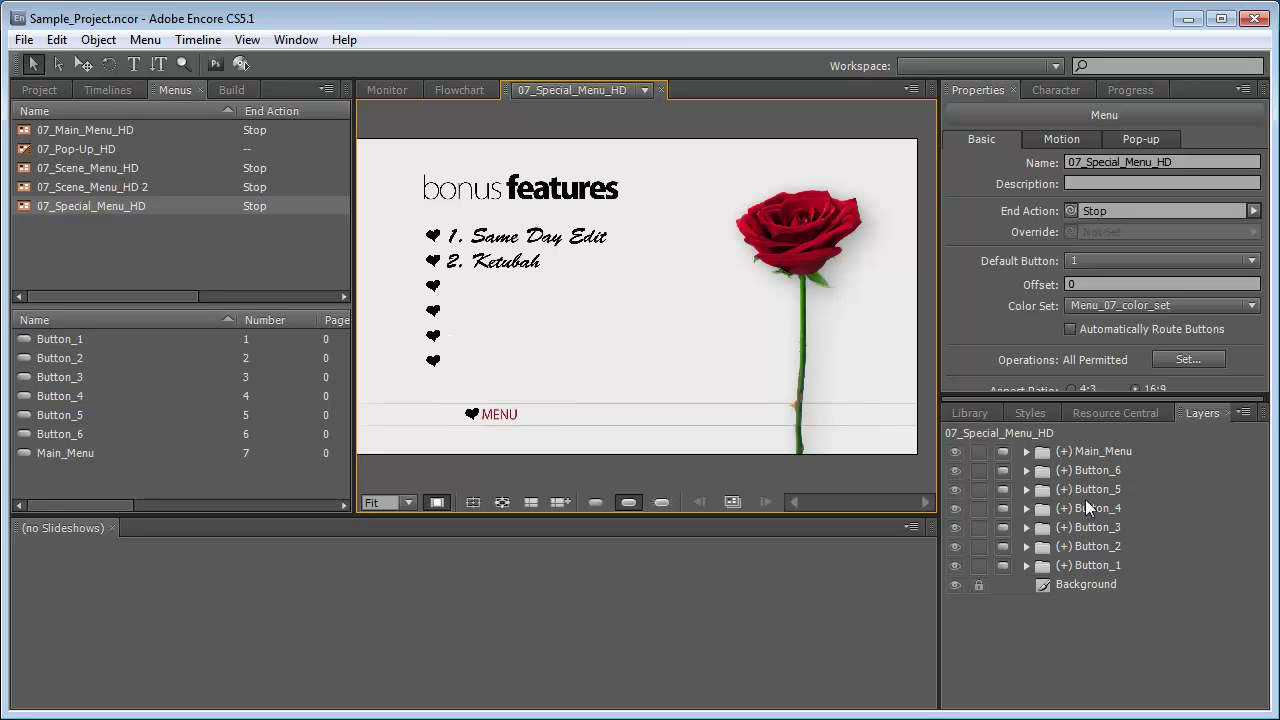
left_click(1096, 527)
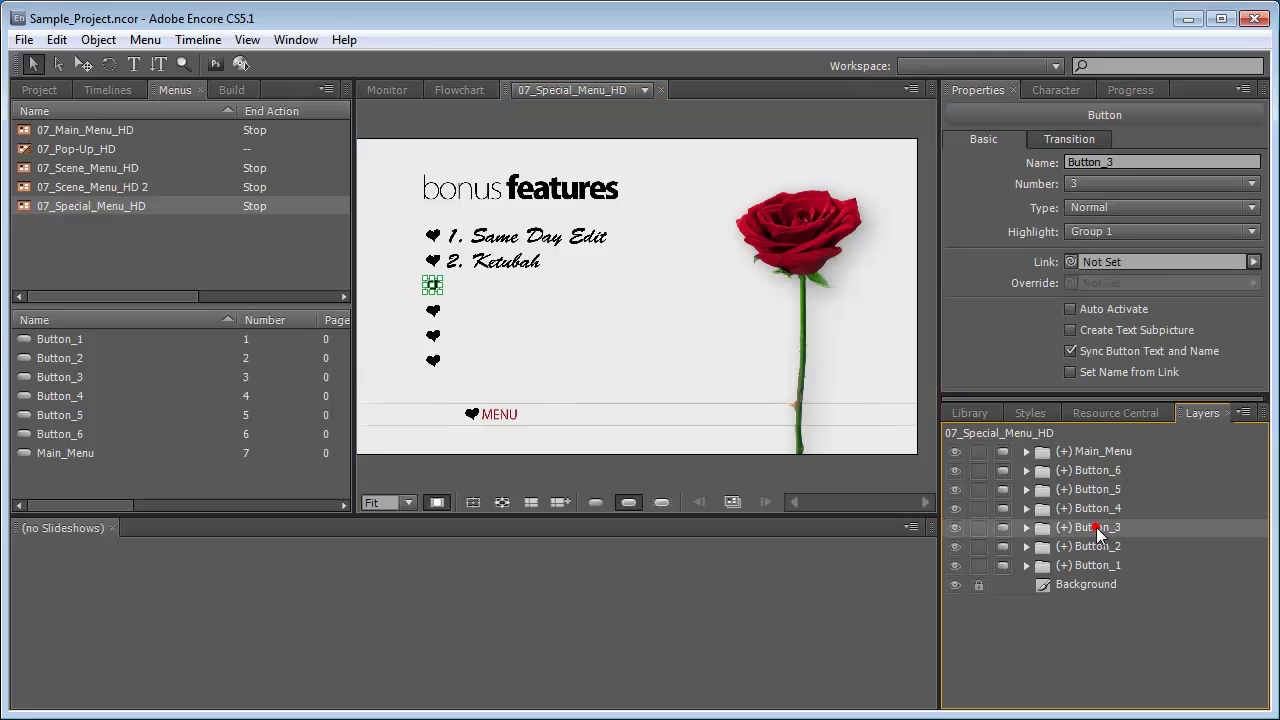
Delete the unused Button_3 through Button_6 from the bonus features menu
left_click(1100, 470, "shift")
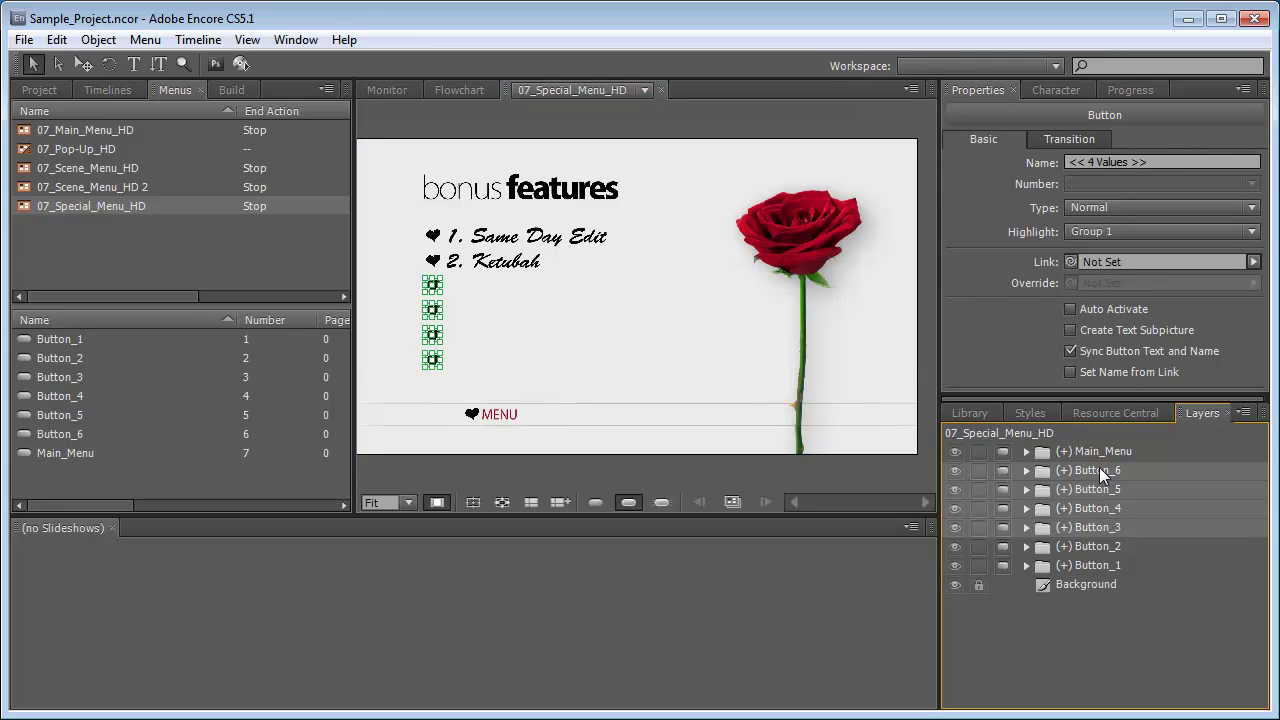
key("Delete")
left_click(1061, 549)
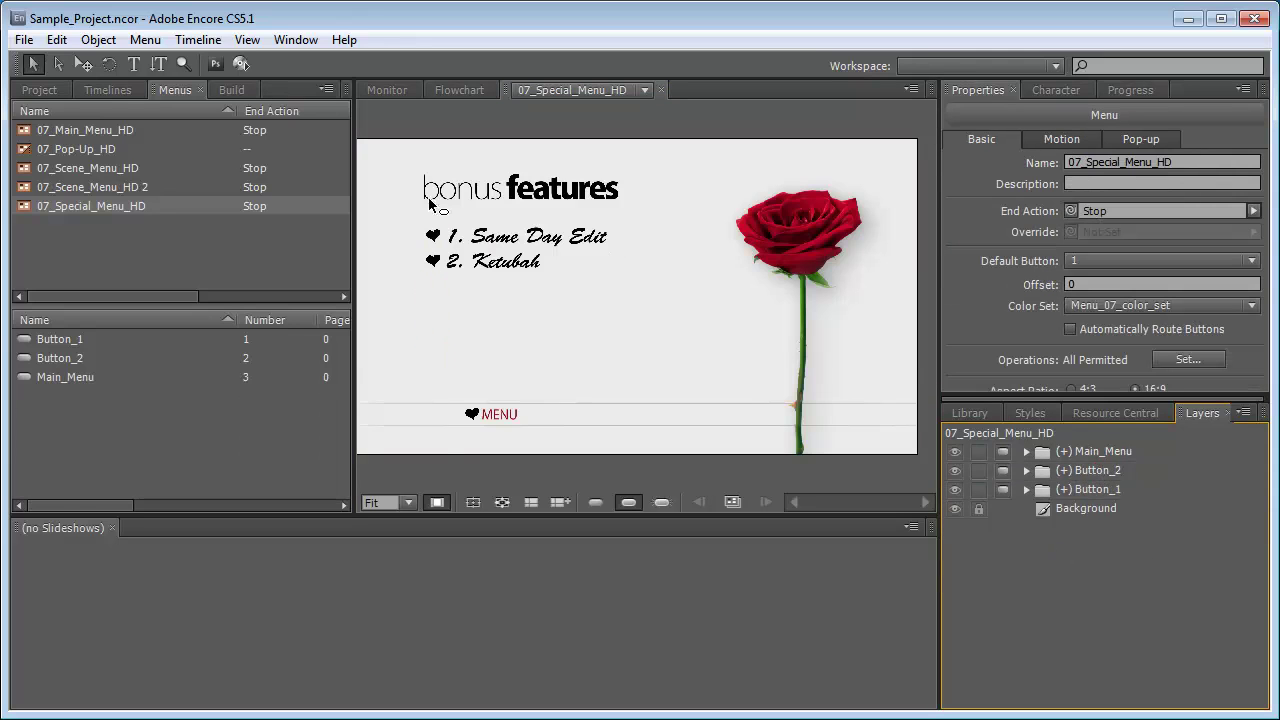
Import 07_Scene_Menu_HD.psd as another menu into the project's Menus folder
double_click(100, 168)
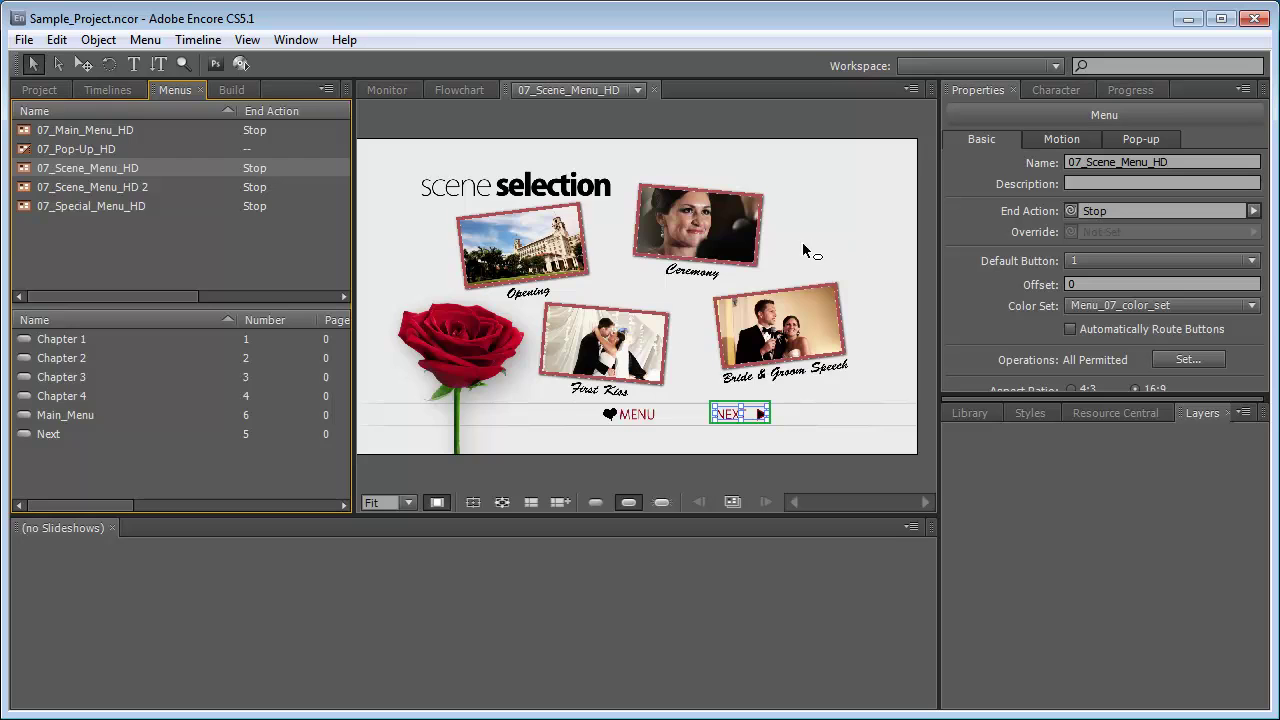
left_click(104, 236)
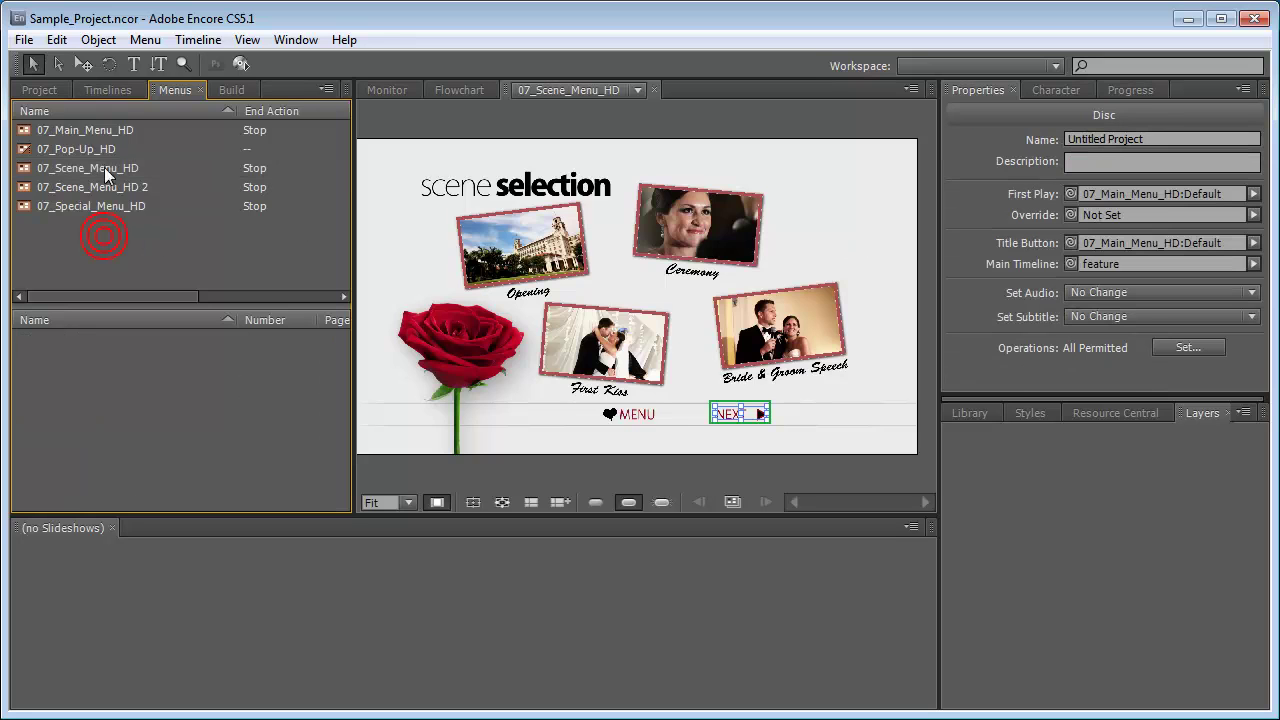
left_click(40, 90)
left_click(70, 358)
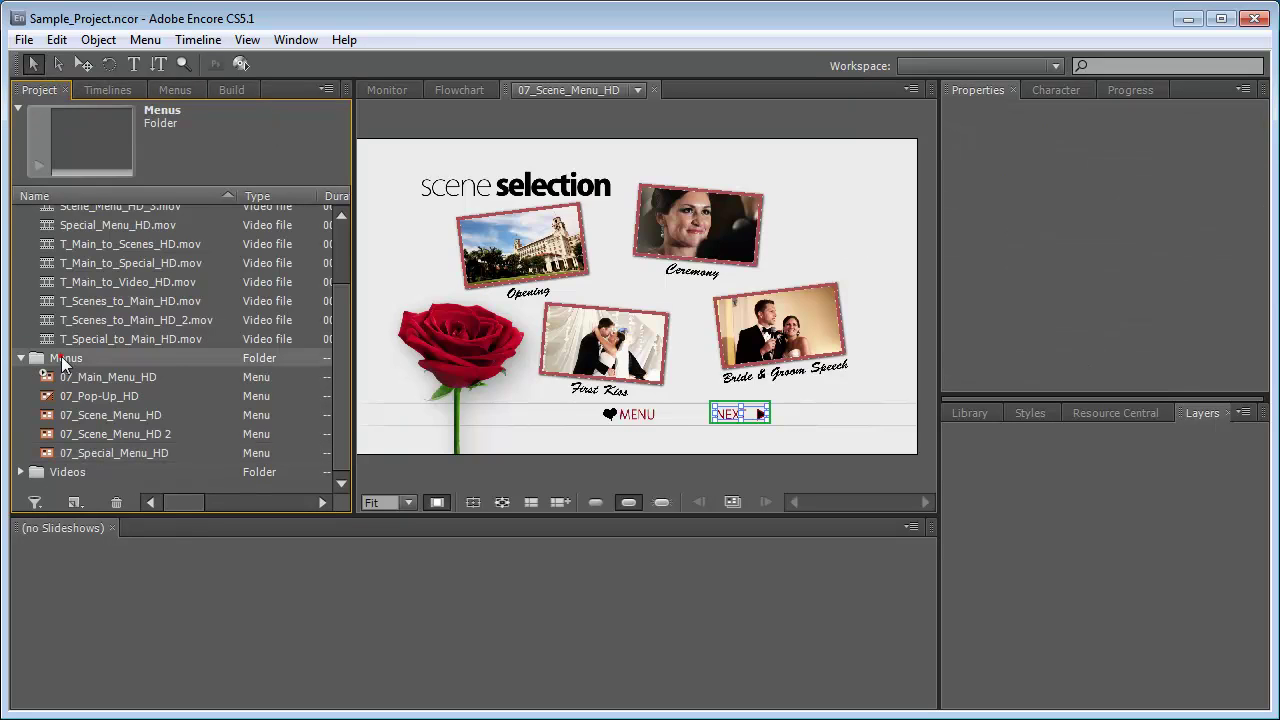
right_click(36, 358)
mouse_move(103, 410)
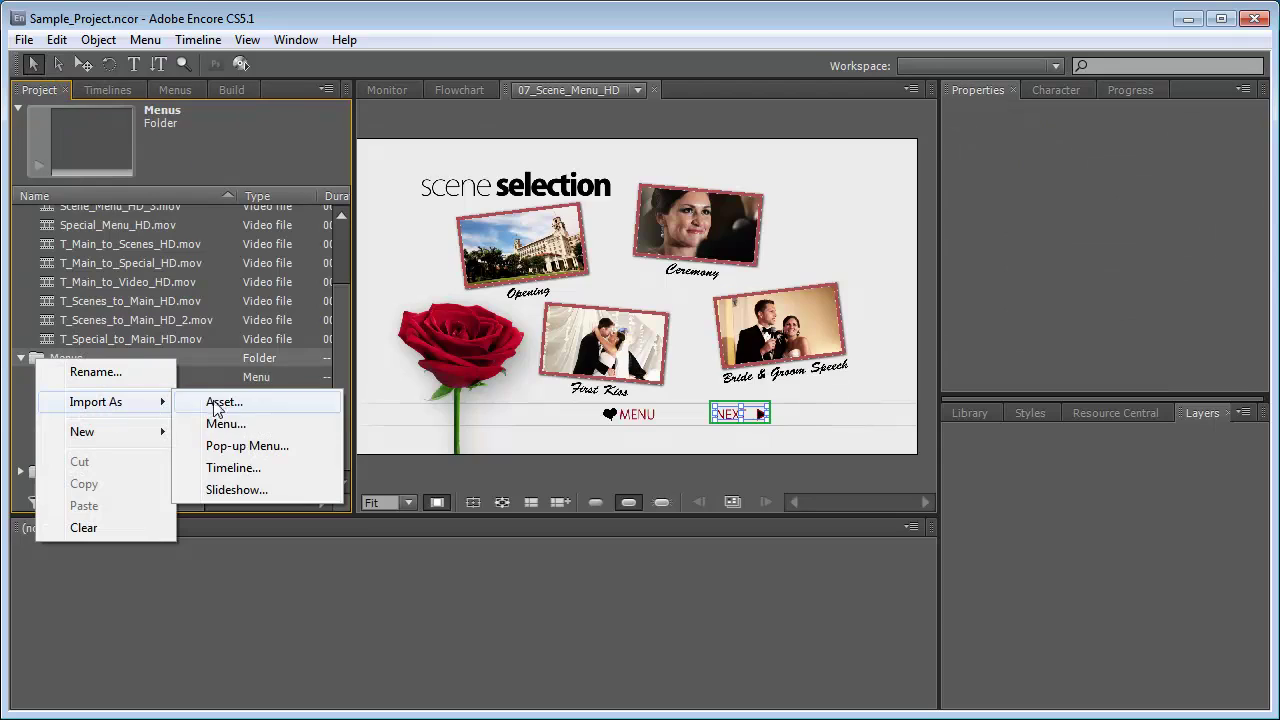
left_click(205, 427)
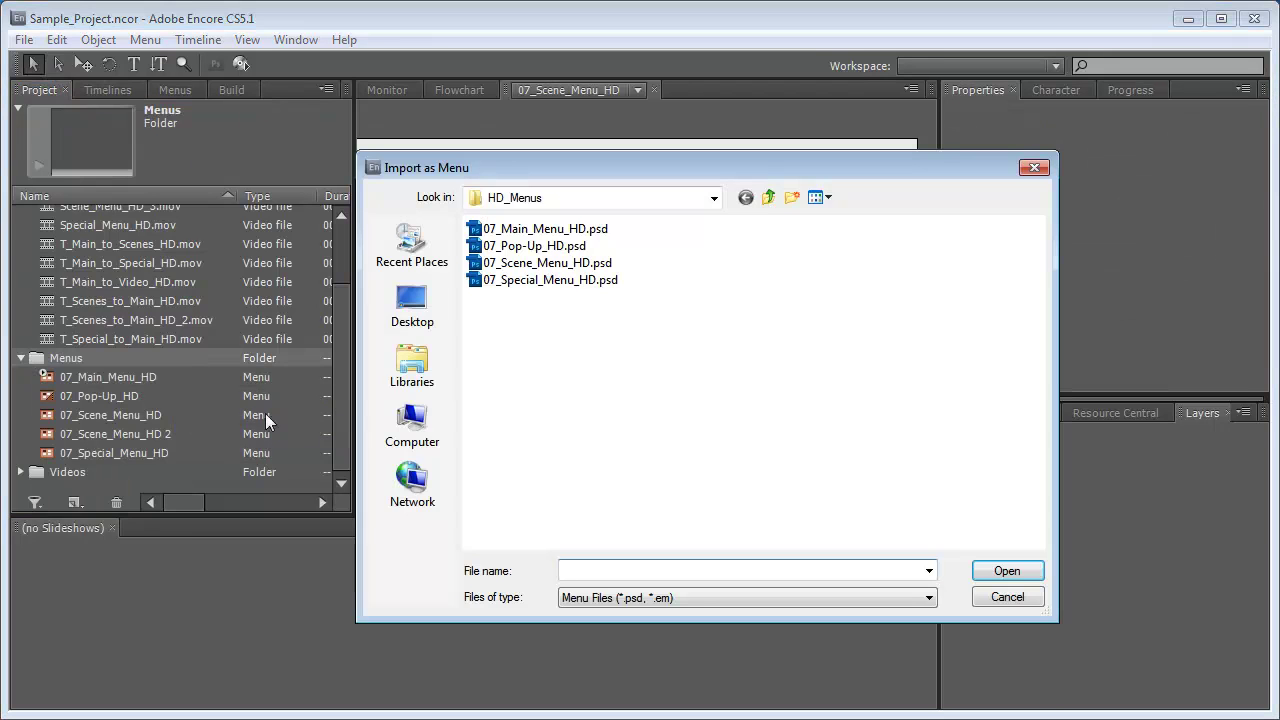
left_click(546, 264)
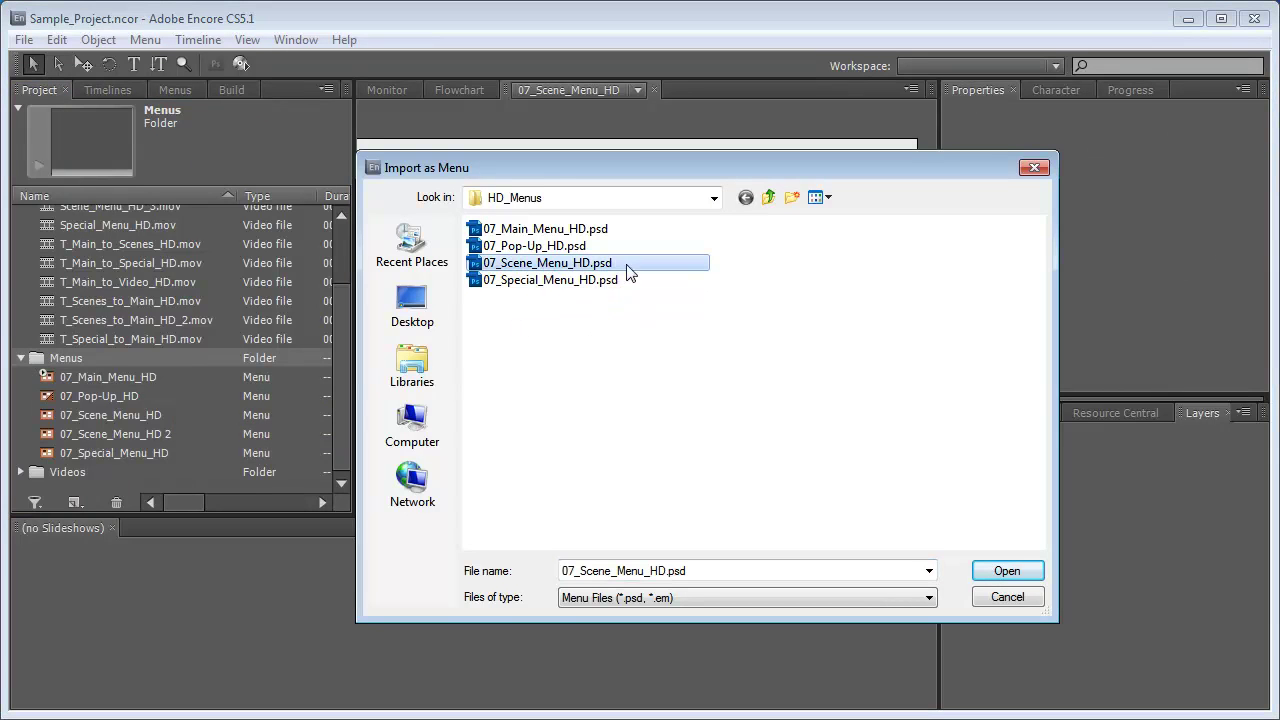
left_click(1004, 572)
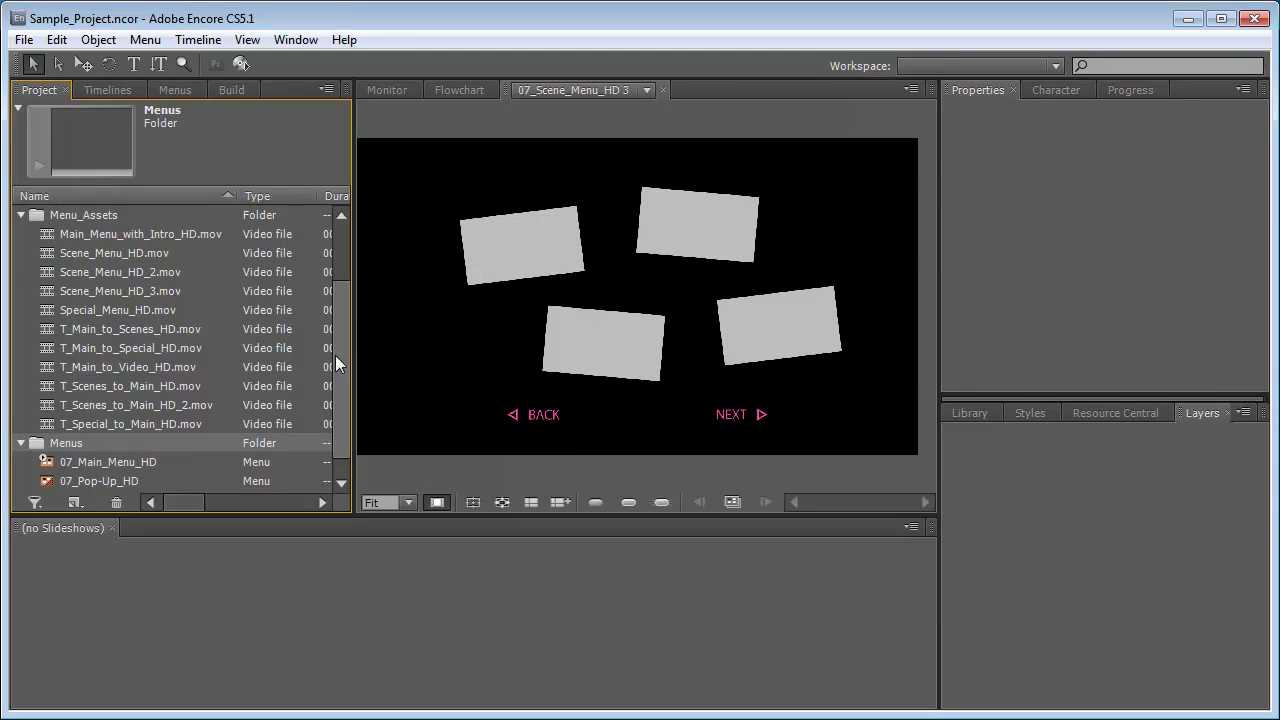
Link Scene_Menu_HD_3.mov as both the motion video and audio of the 07_Scene_Menu_HD 3 menu
left_click_drag(340, 358, 344, 393)
left_click(141, 435)
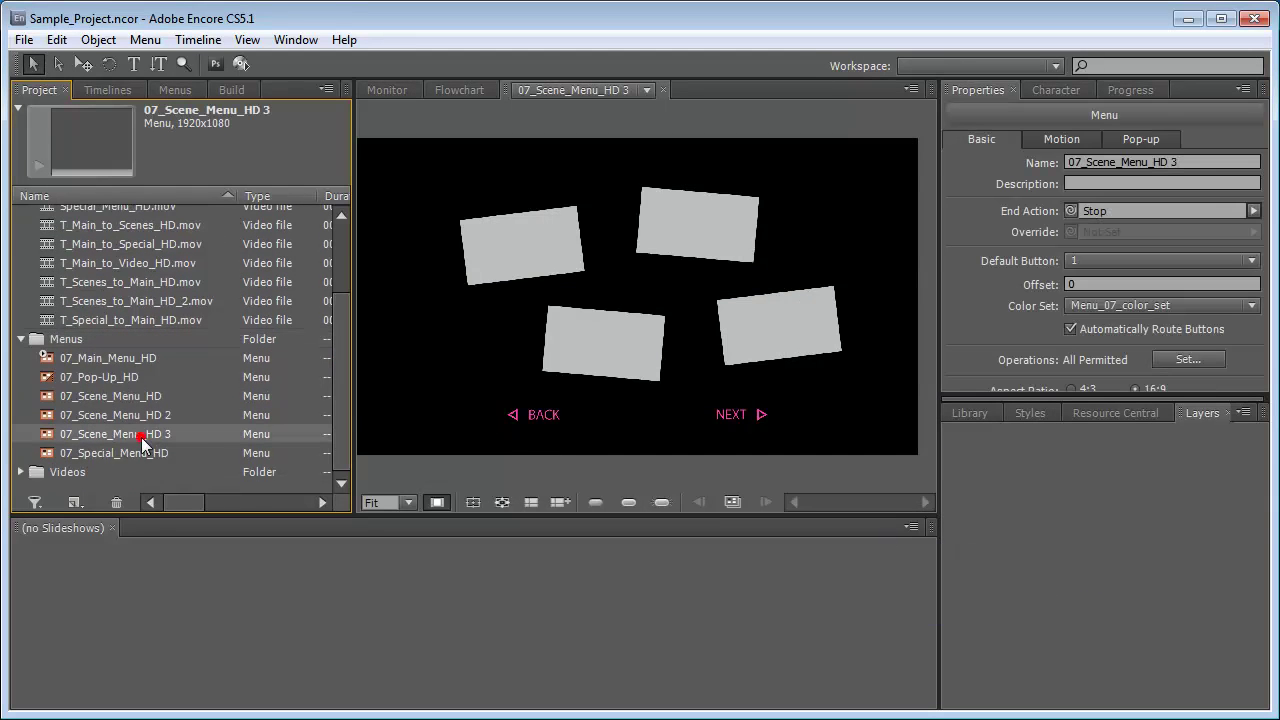
left_click(1062, 140)
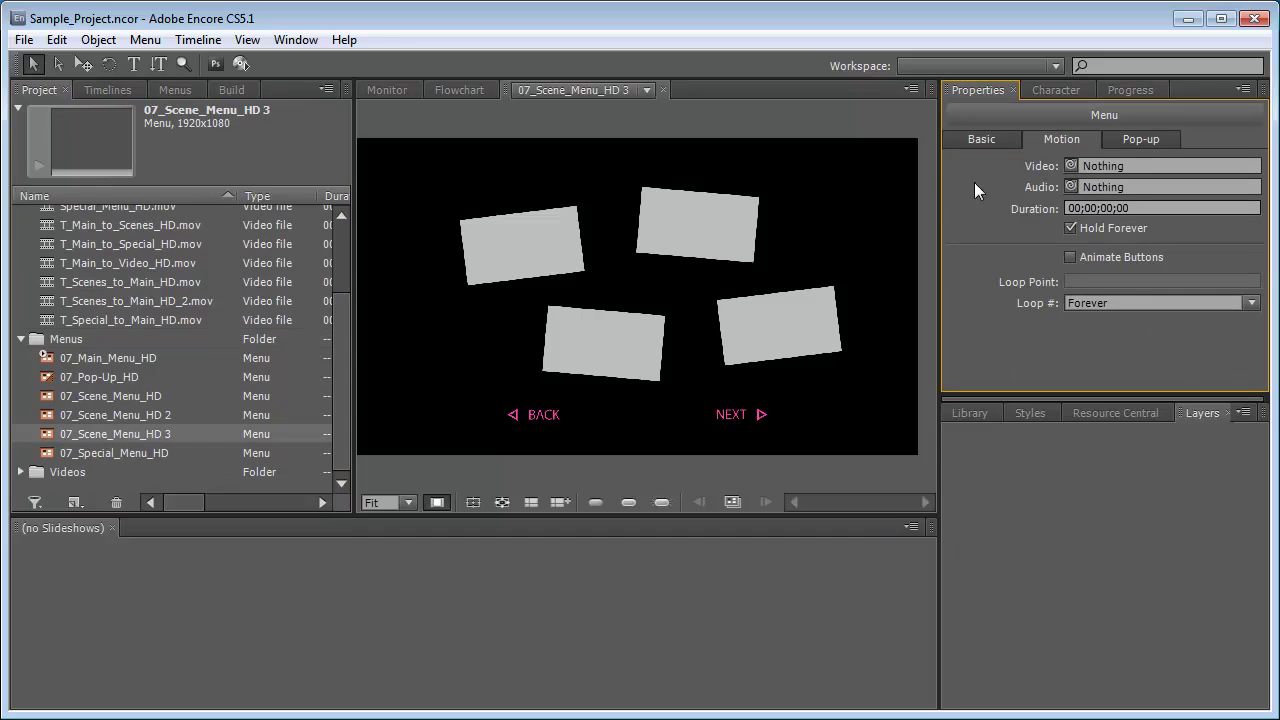
left_click(340, 316)
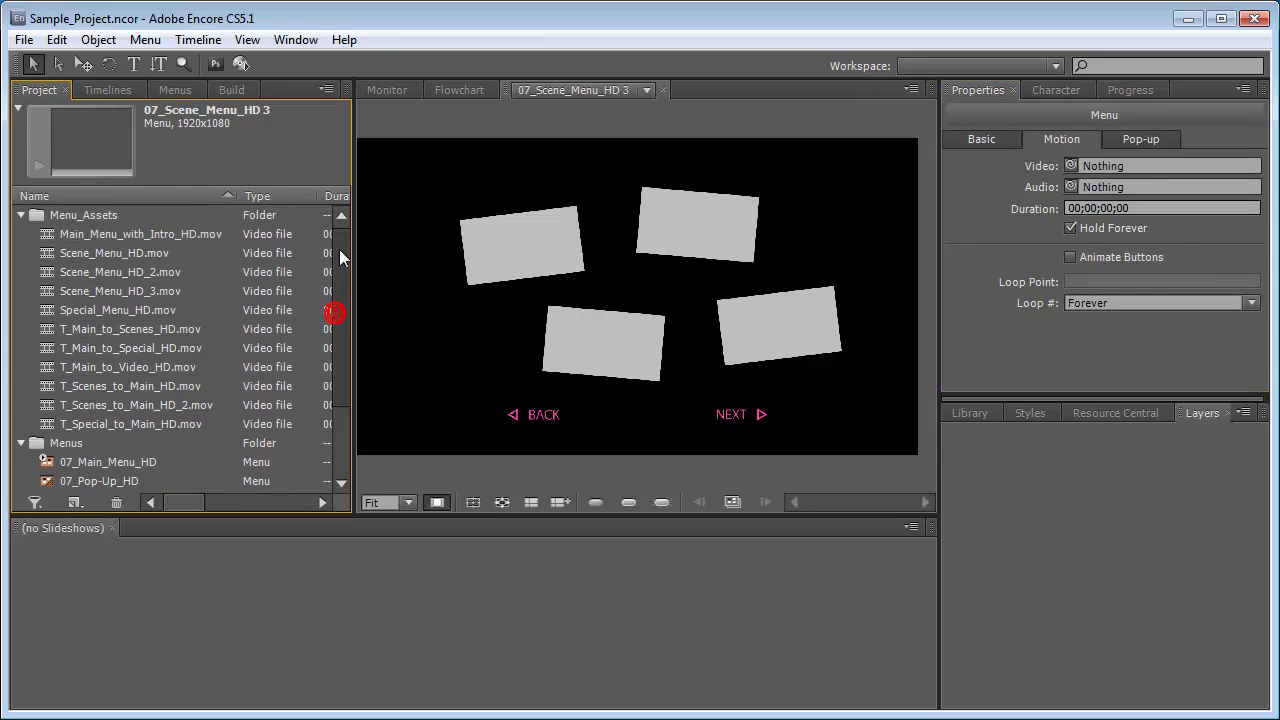
left_click_drag(1071, 165, 145, 289)
left_click_drag(1069, 186, 124, 290)
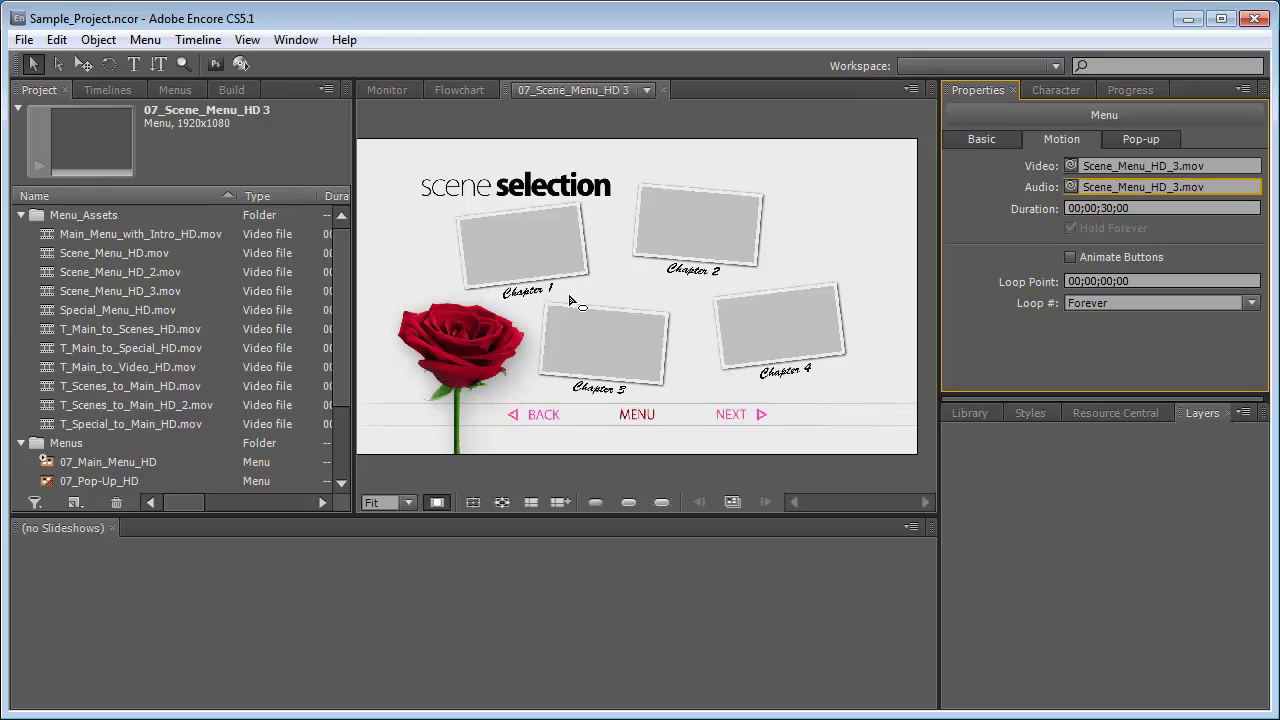
Examine the Chapter 1 button's layers by hiding its Drop Box layer and showing it again
left_click(575, 92)
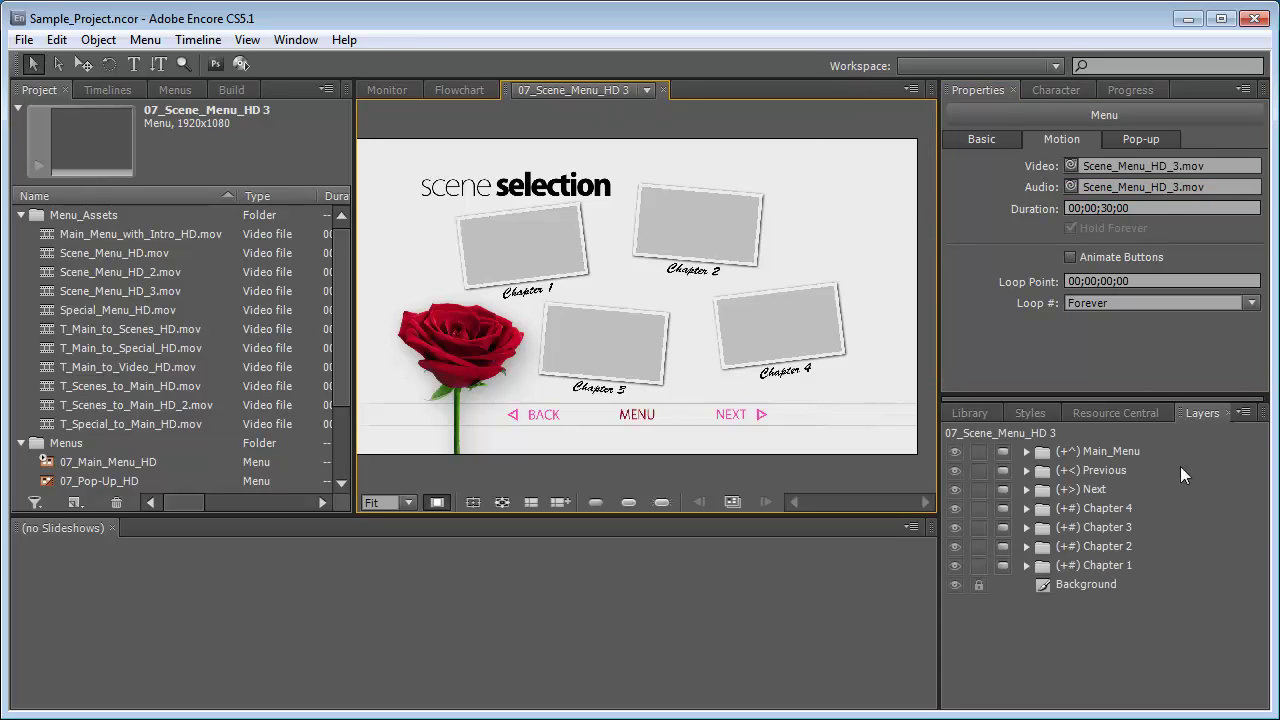
left_click(1026, 565)
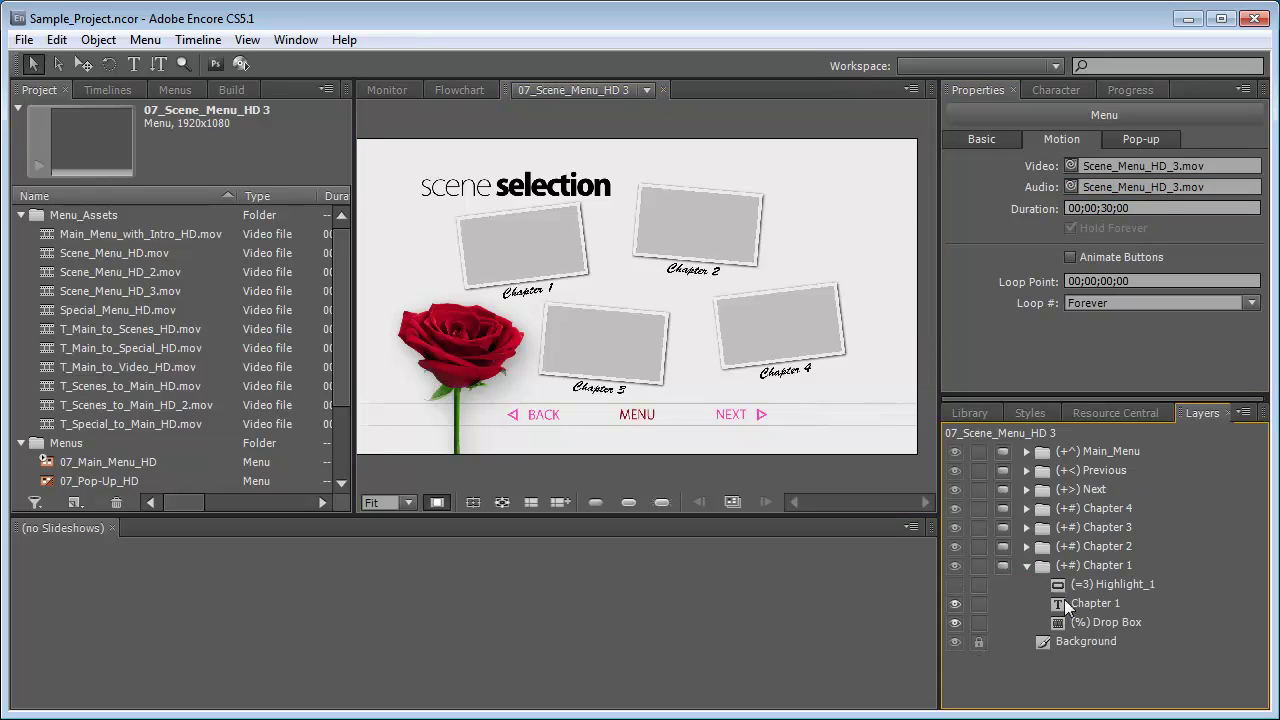
left_click(955, 623)
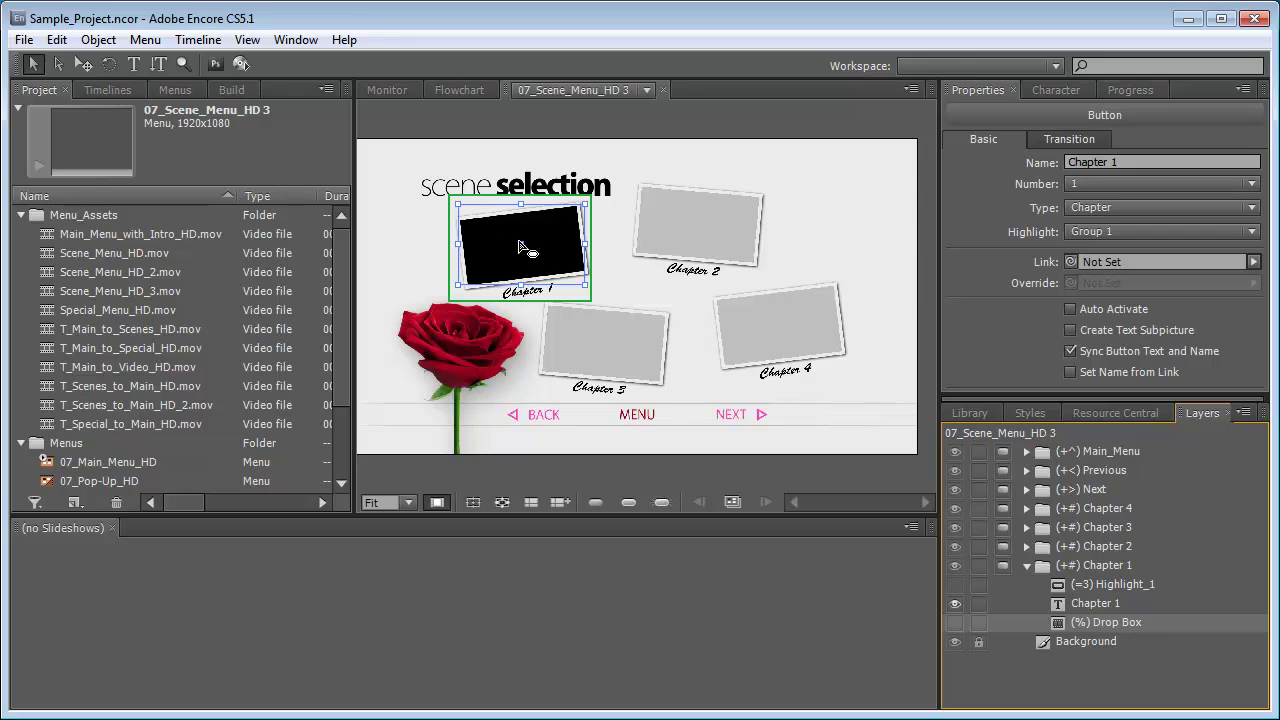
left_click(956, 622)
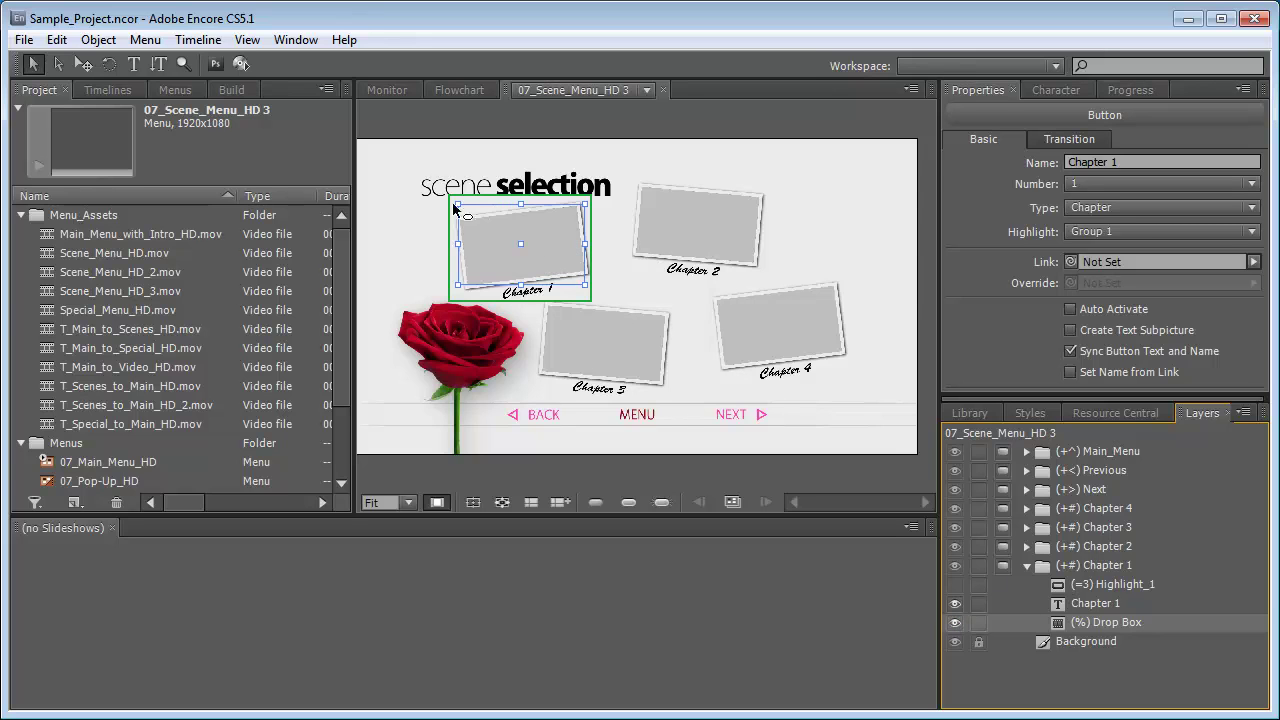
Assign the Chapter 1 to Chapter 4 buttons of 07_Scene_Menu_HD 3 to highlight Group 2
left_click(173, 90)
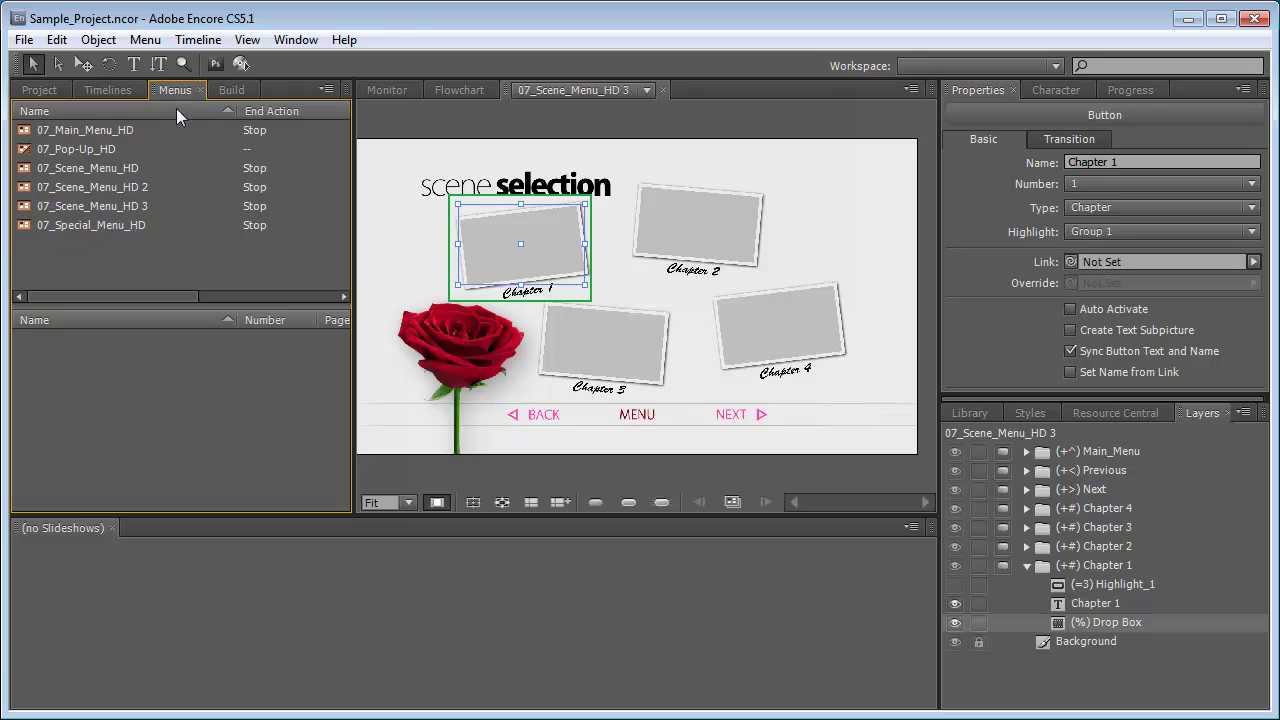
left_click(115, 208)
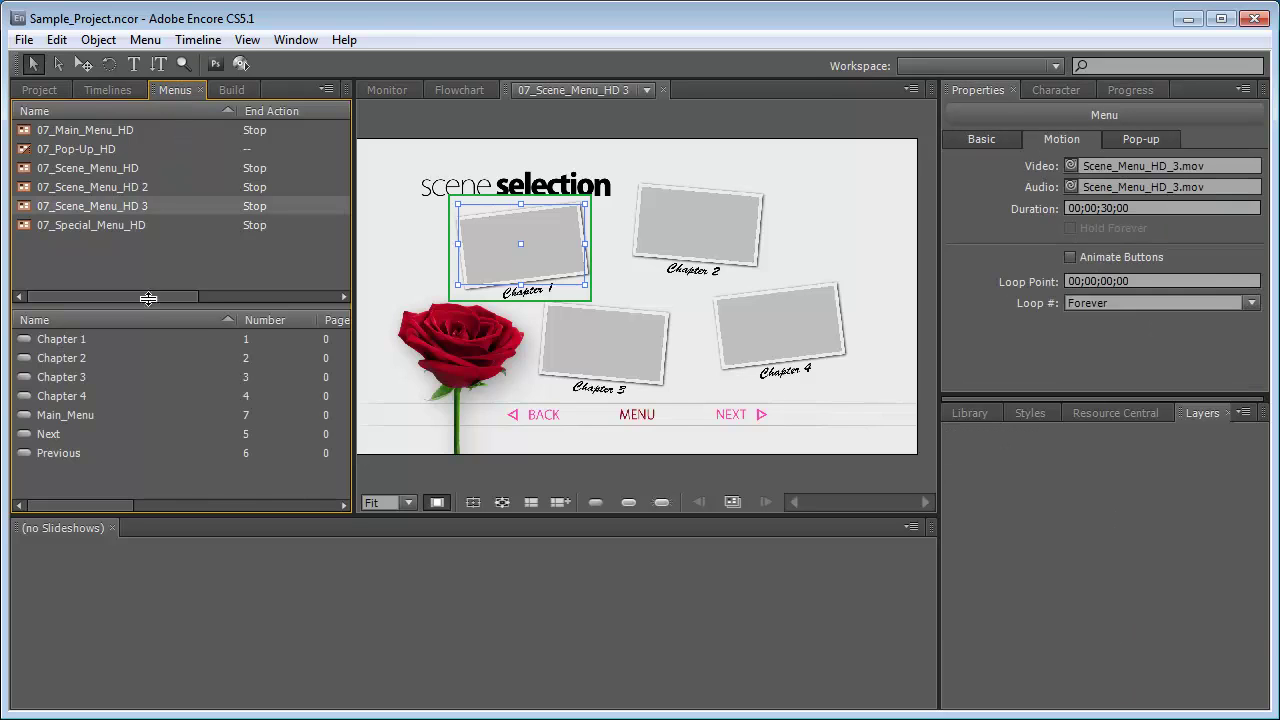
left_click(62, 339)
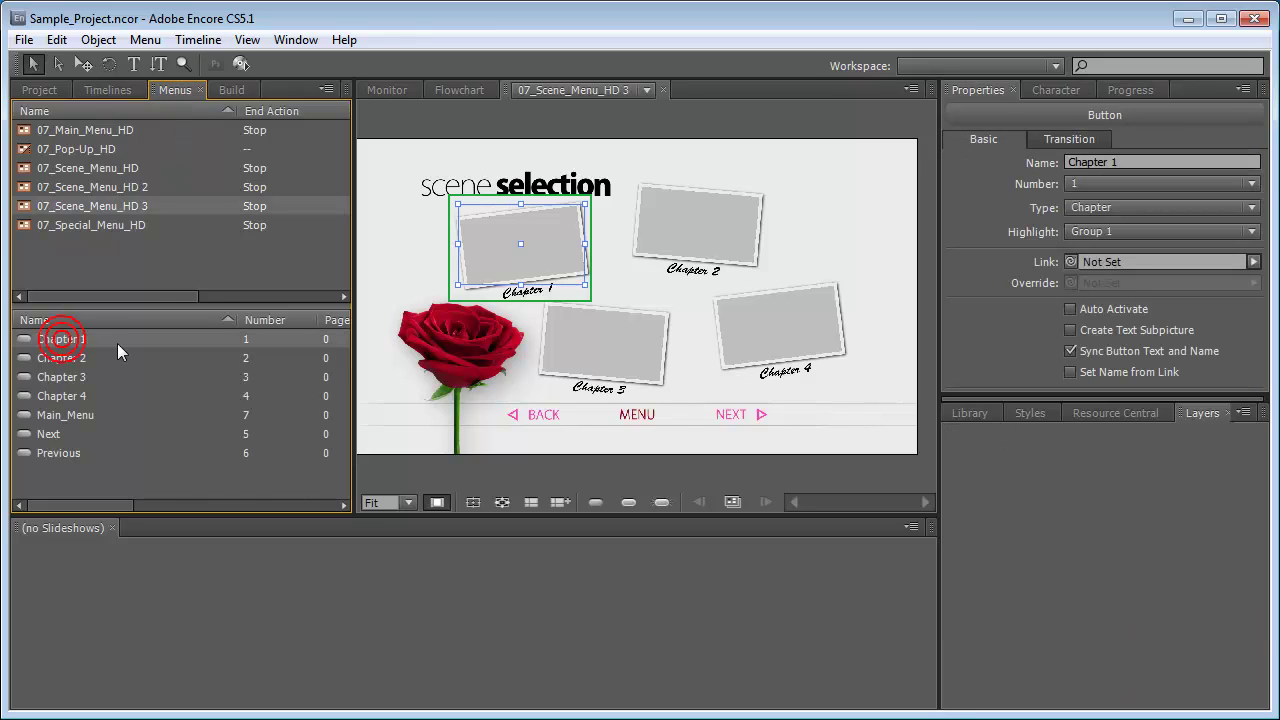
left_click(72, 396, "shift")
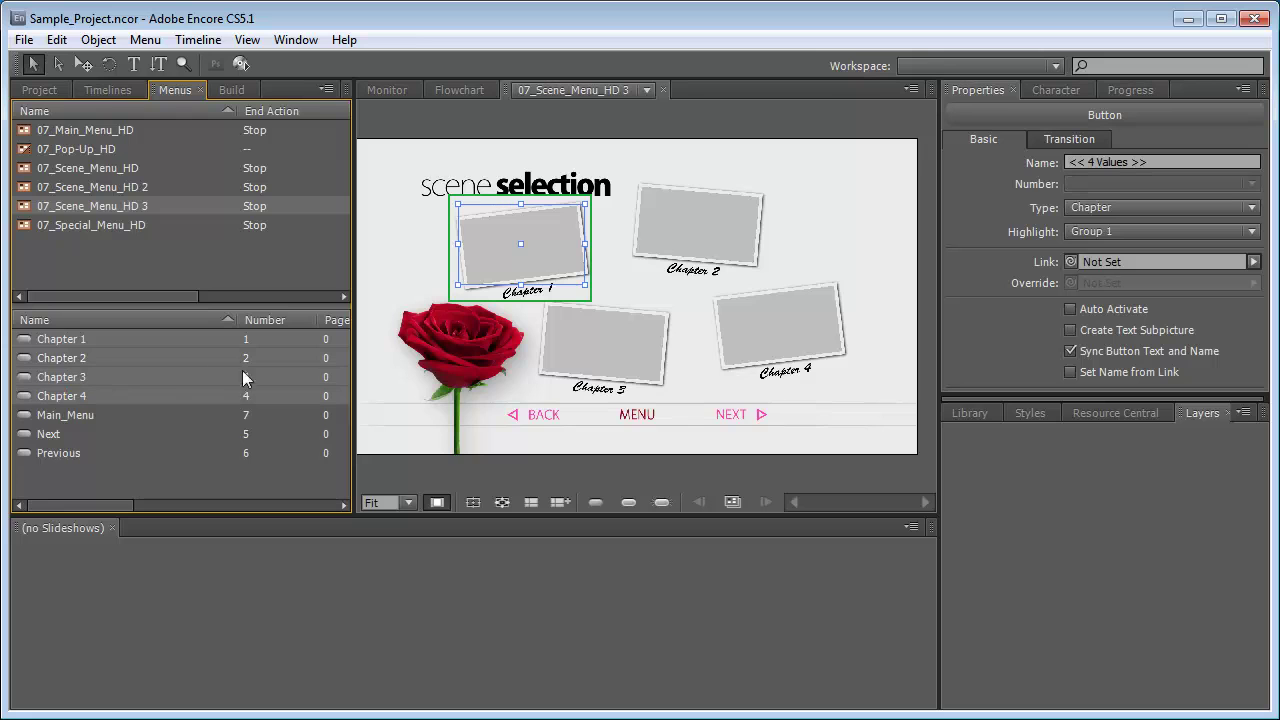
left_click(1251, 231)
left_click(1126, 274)
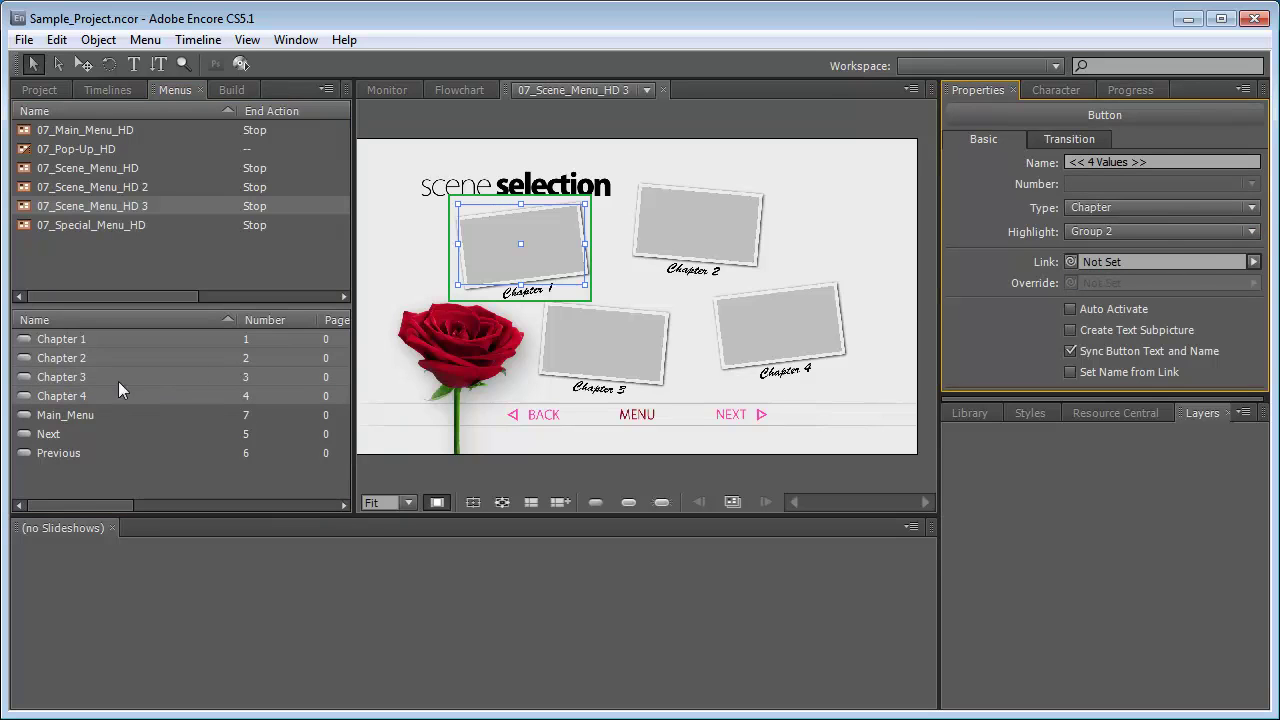
Set the highlight of the Main_Menu, Next and Previous buttons to Group 1
left_click(60, 412)
left_click(61, 452, "shift")
left_click(1251, 231)
left_click(1116, 256)
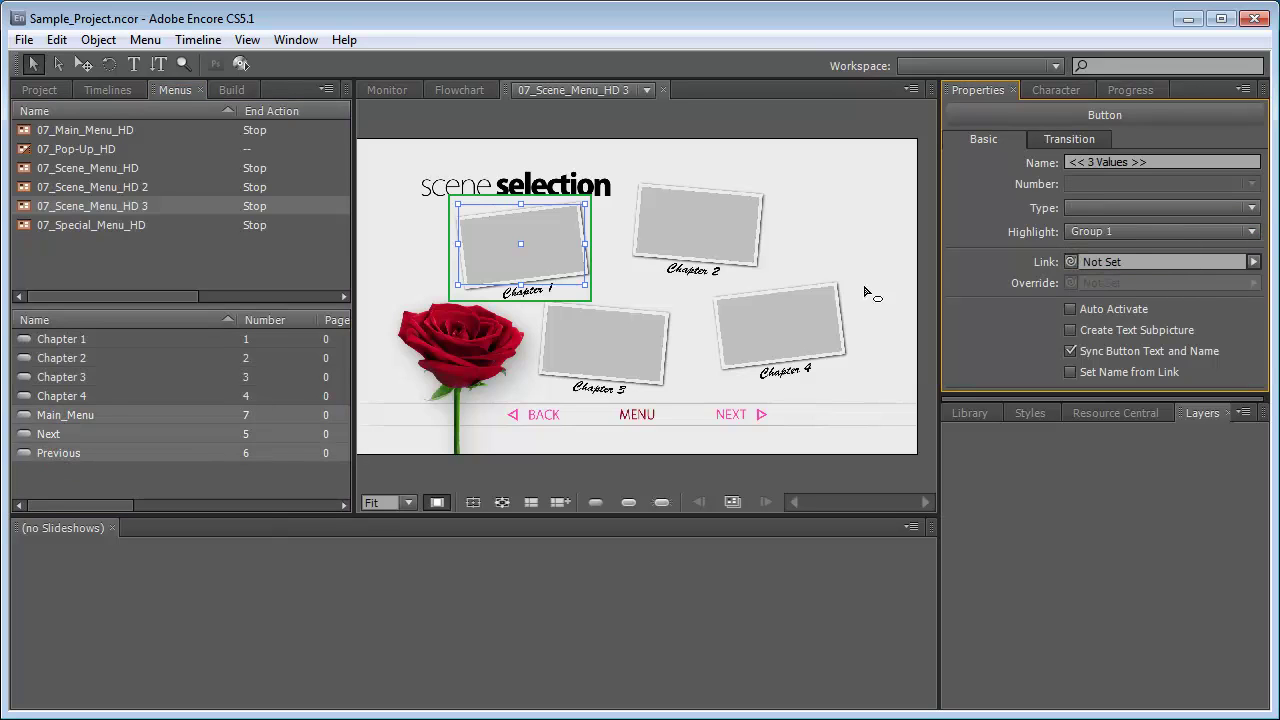
left_click(69, 470)
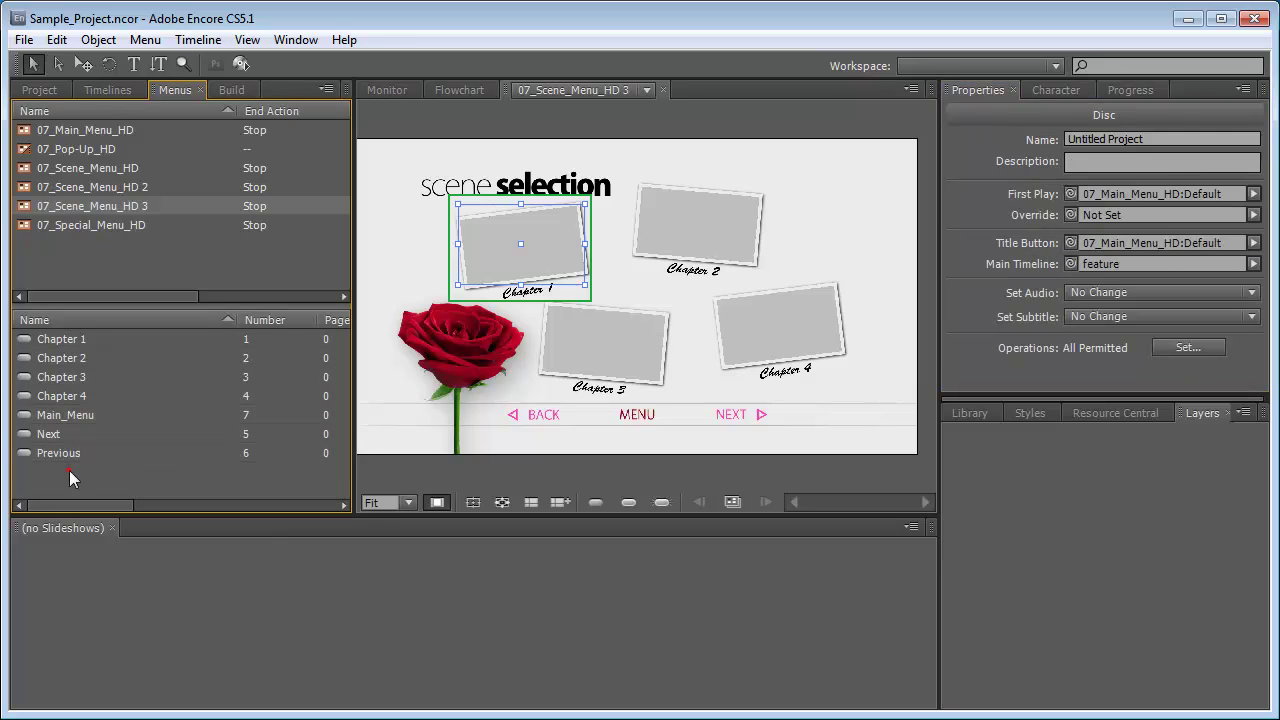
Turn off automatic button routing for the 07_Scene_Menu_HD 3 menu
left_click(113, 207)
left_click(981, 139)
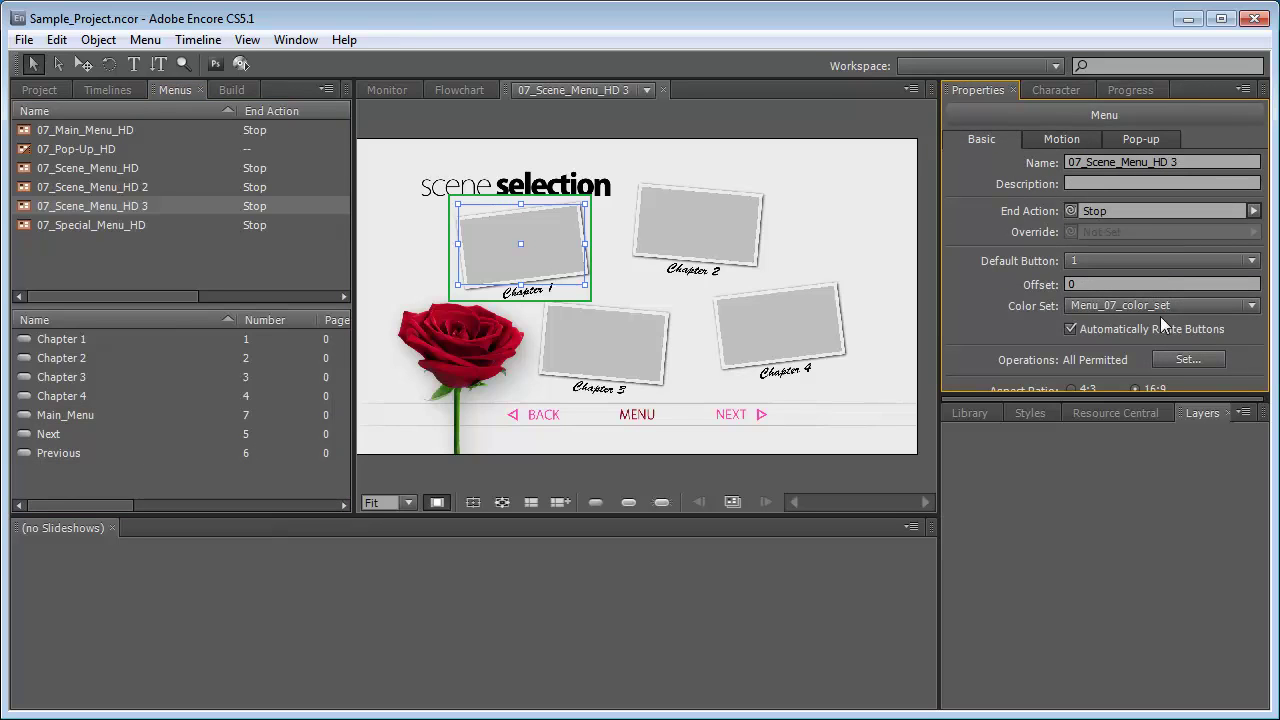
left_click(1071, 329)
Enable Set Name from Link for the Chapter 1 to Chapter 4 buttons
left_click(53, 340)
left_click(57, 398, "shift")
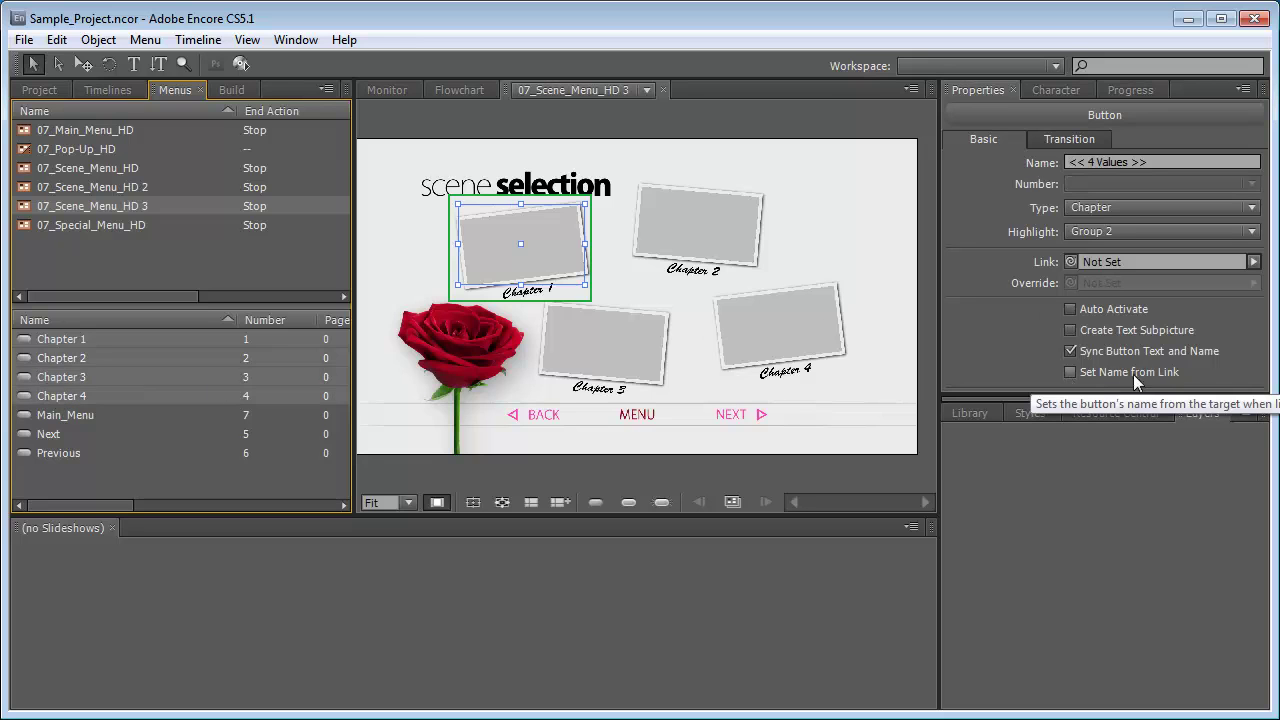
left_click(1071, 372)
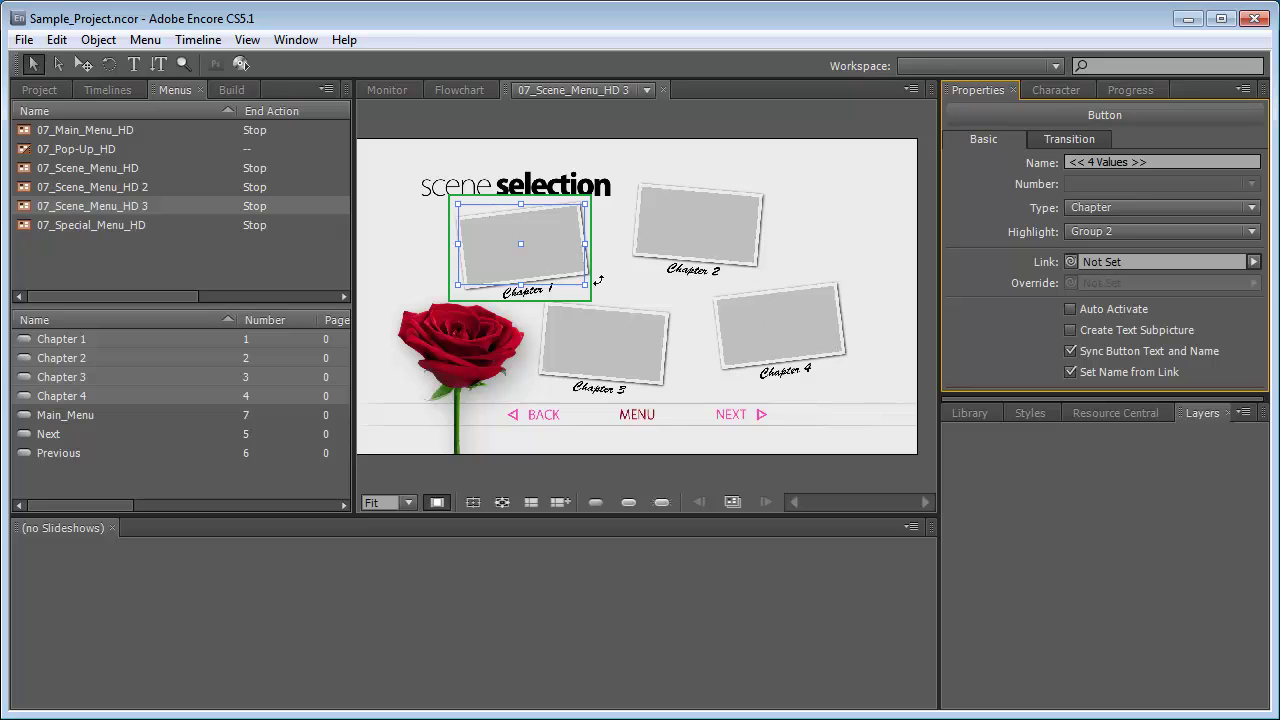
Disable Sync Button Text and Name for the Main_Menu, Next and Previous buttons
left_click(61, 421)
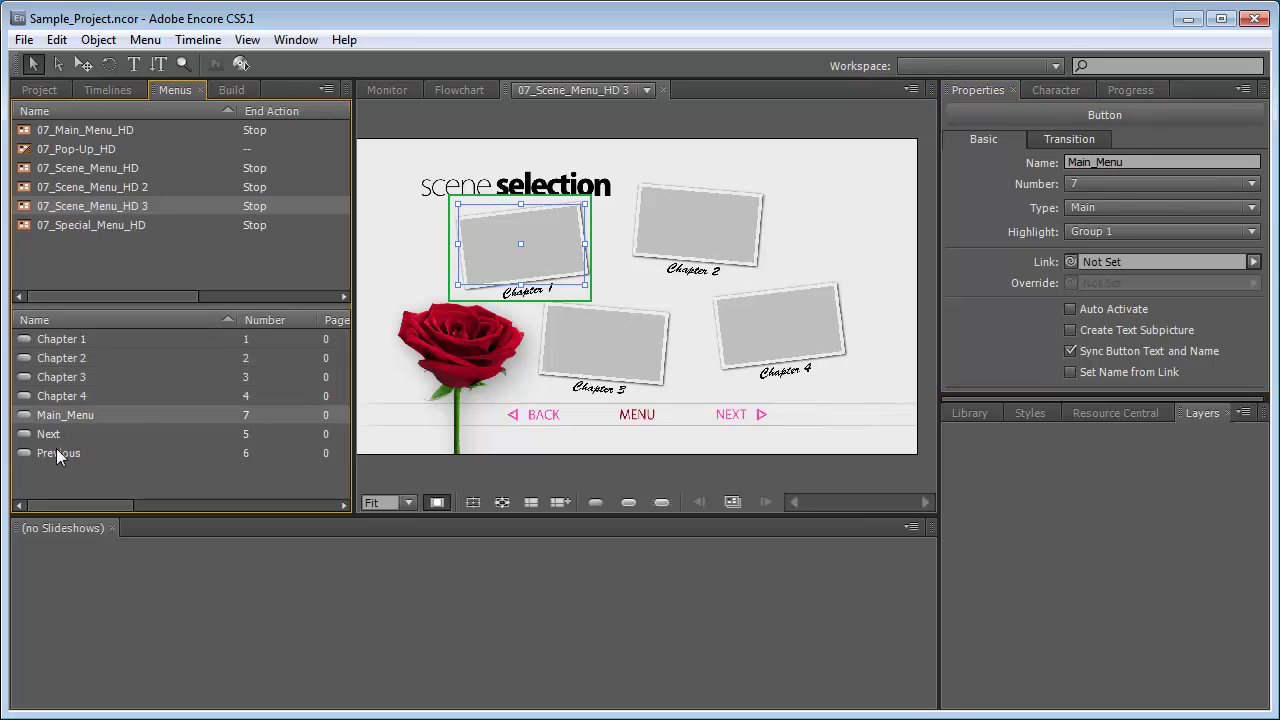
left_click(57, 451, "shift")
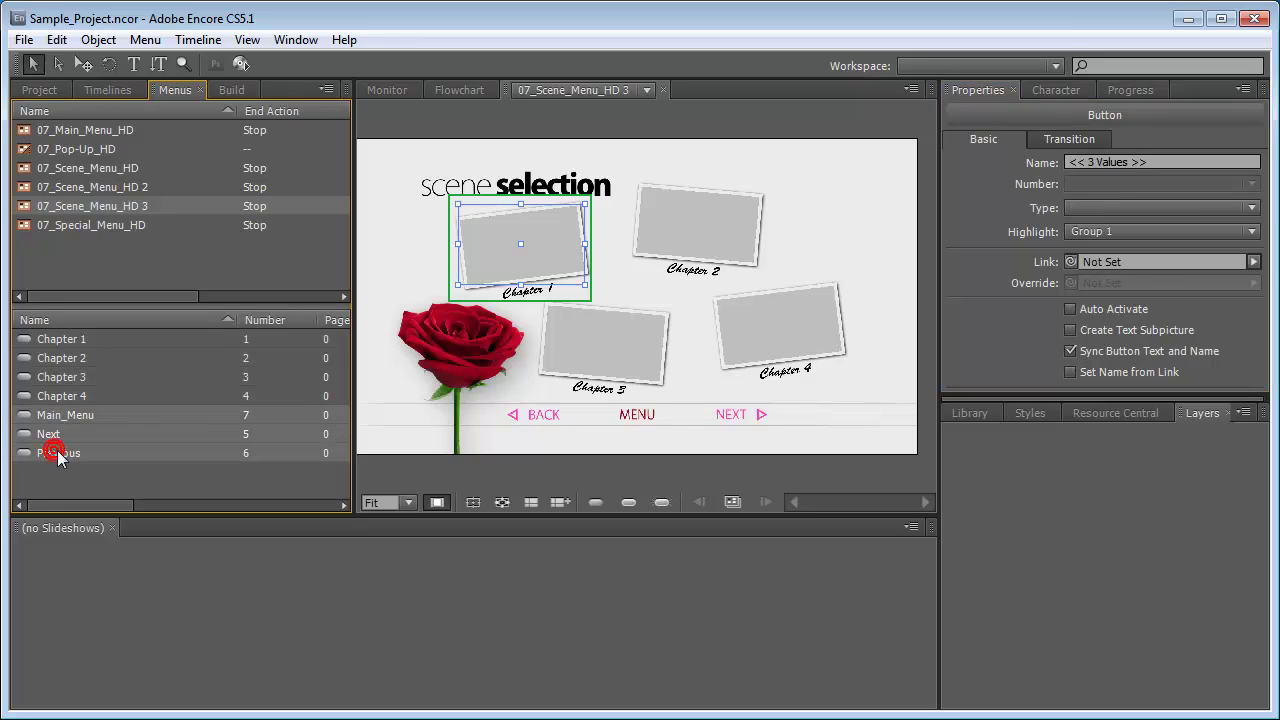
left_click(1069, 351)
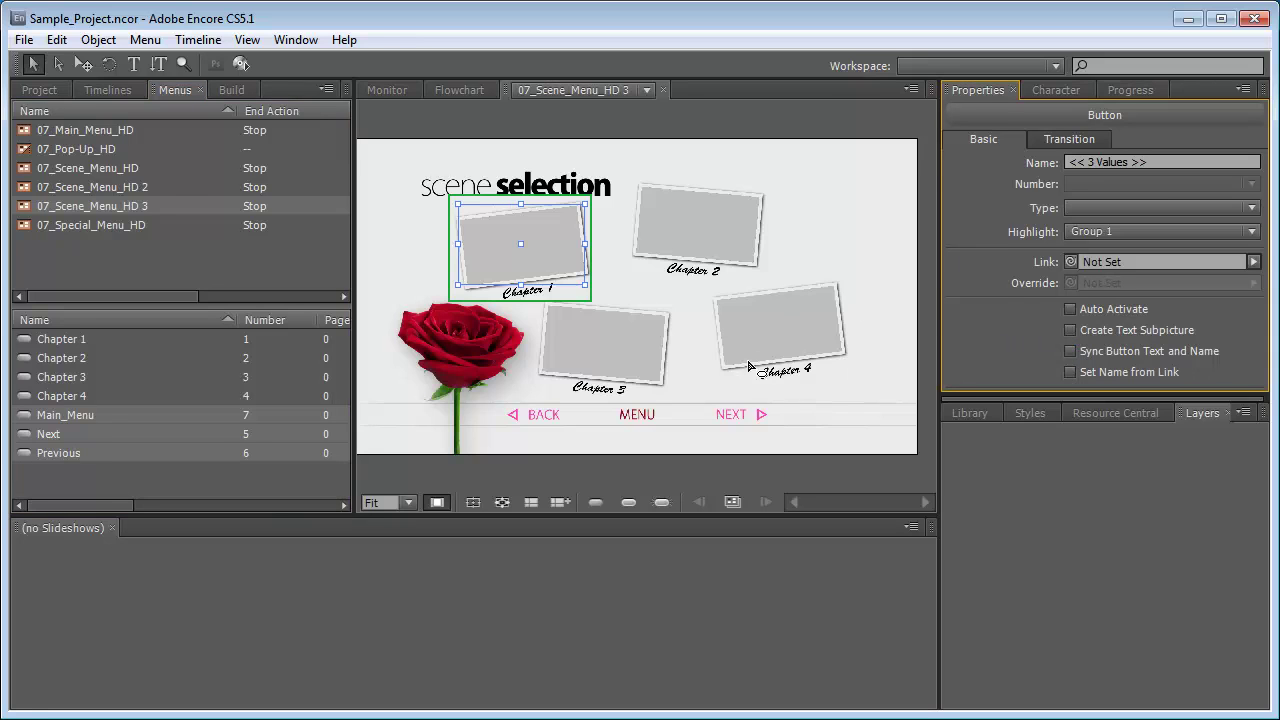
Change the NEXT button's text color to hex 92060F
left_click(727, 419)
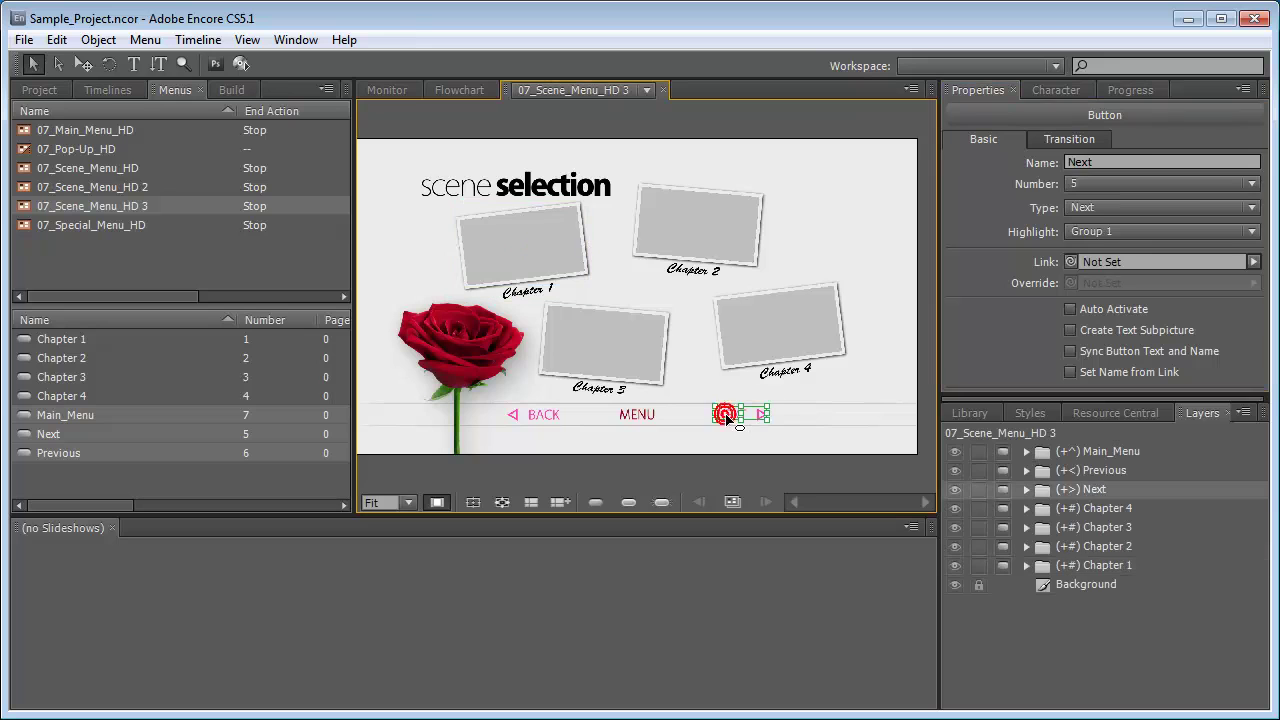
left_click(1056, 90)
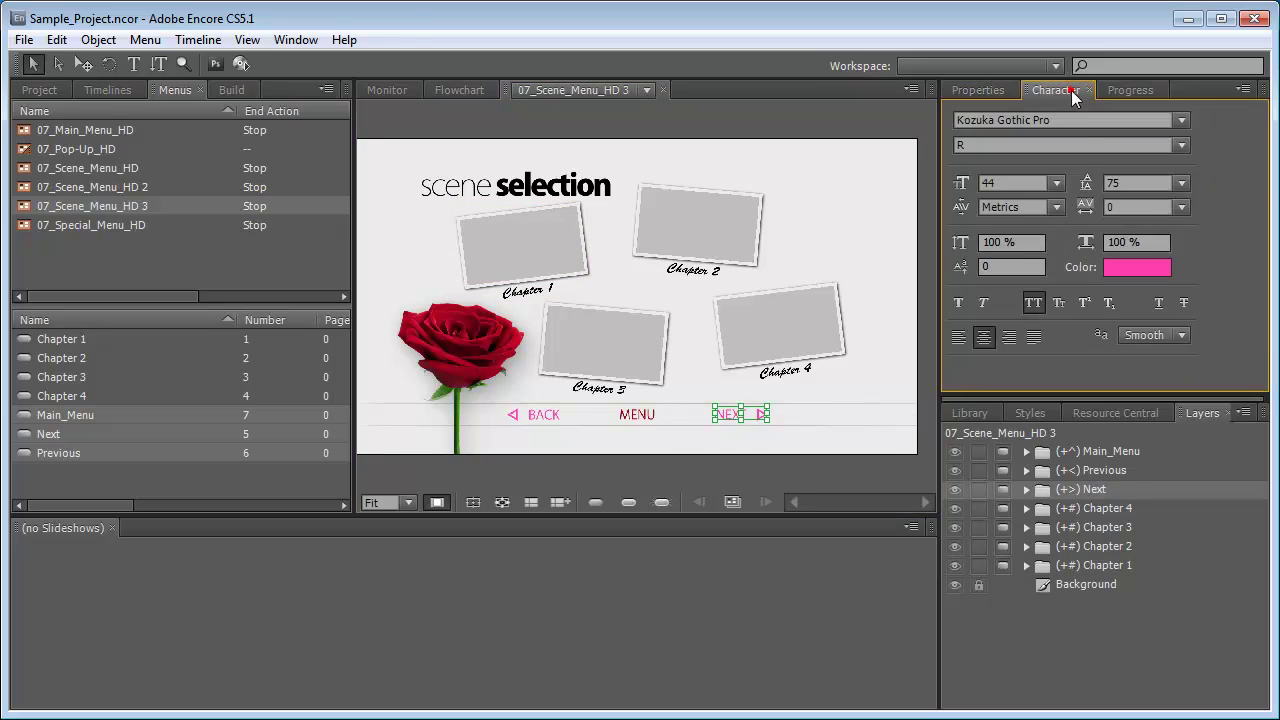
left_click(1133, 264)
left_click(765, 479)
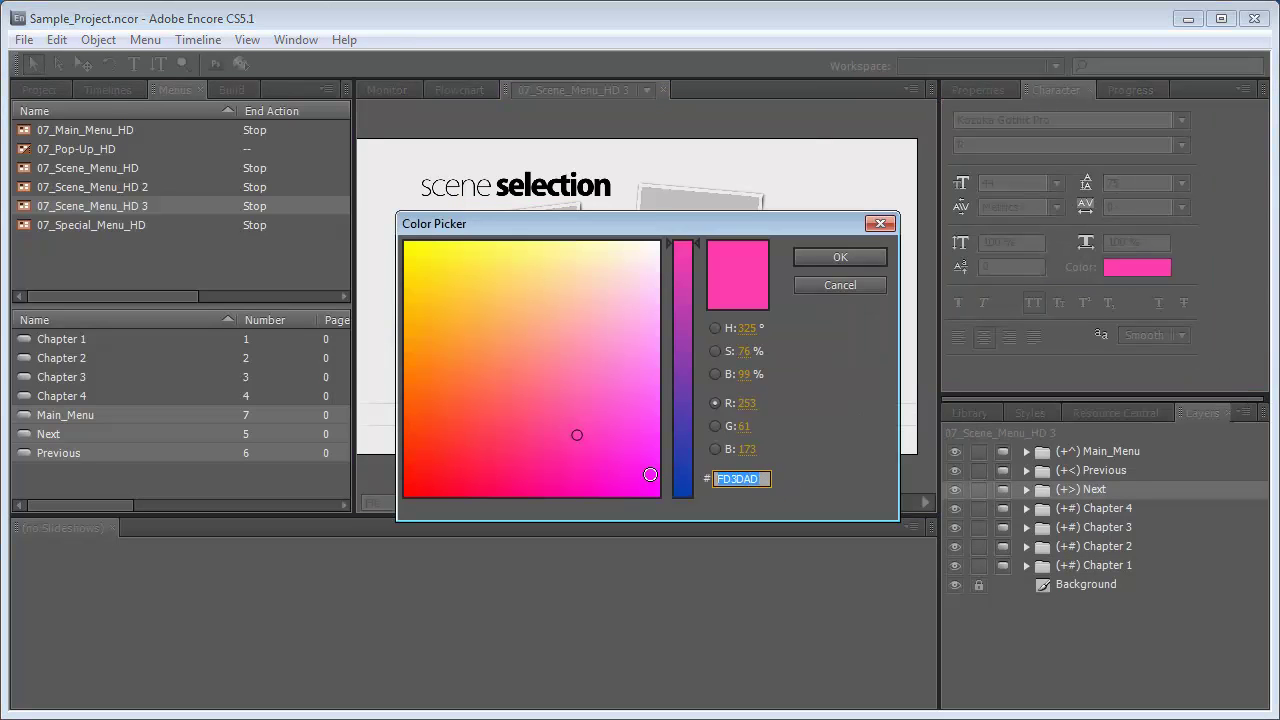
type("92060F")
left_click(821, 255)
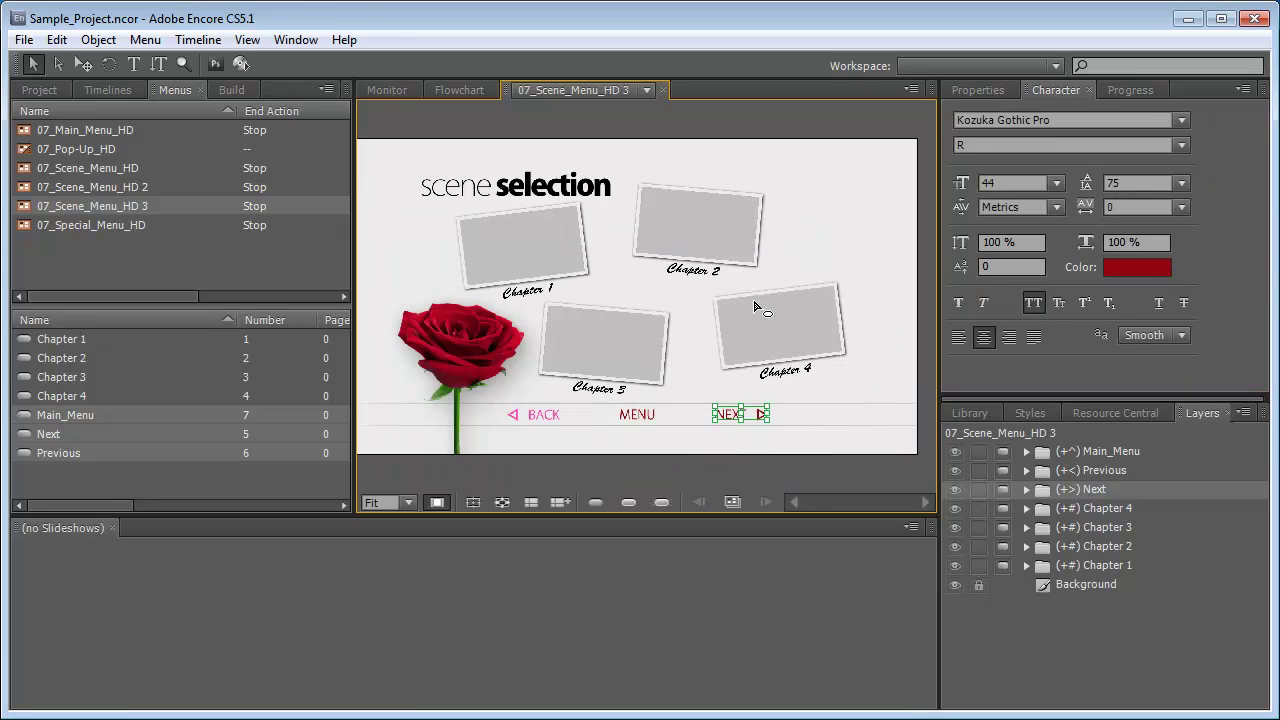
Change the BACK button's text color to hex 92060F
left_click(545, 418)
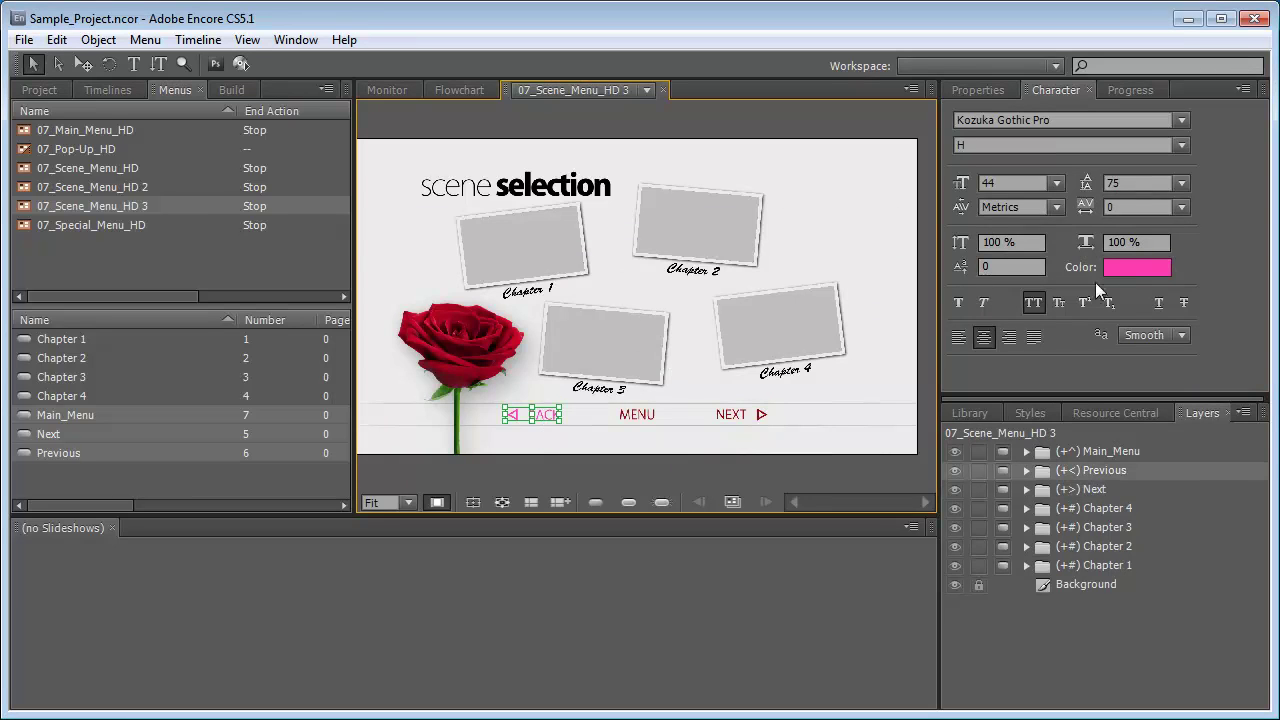
left_click(1128, 266)
left_click(753, 479)
type("92060F")
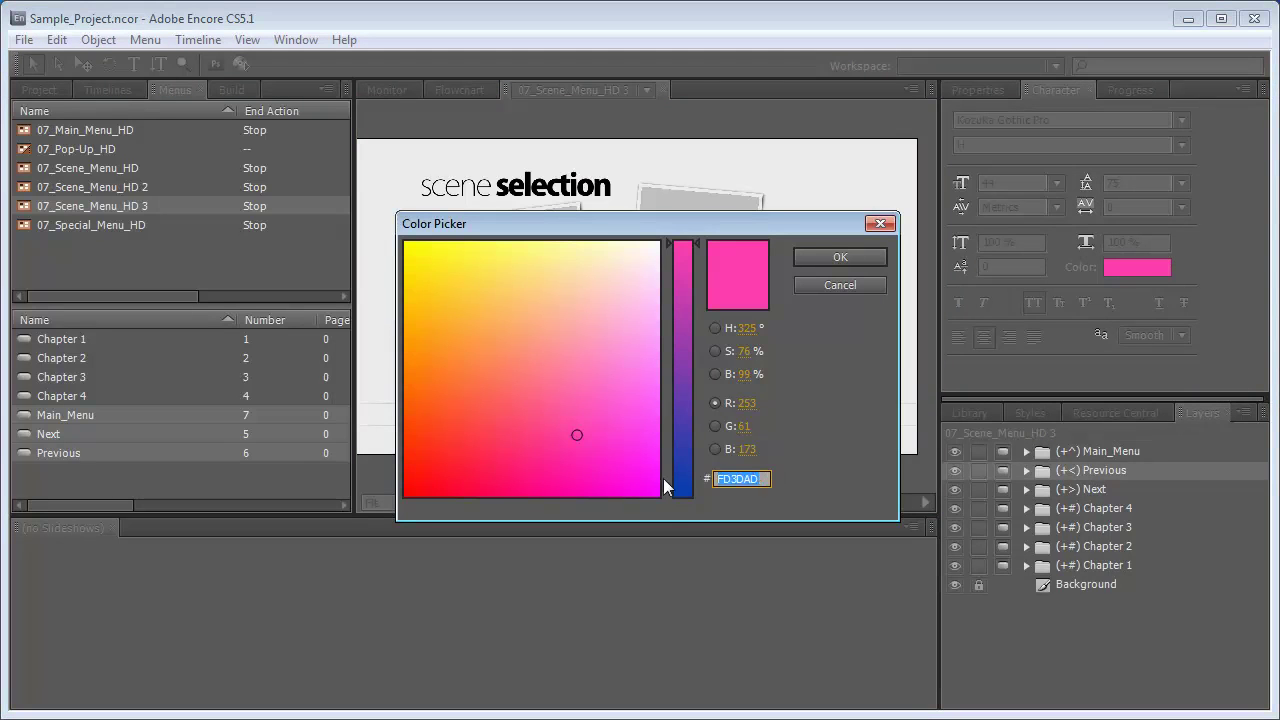
left_click(853, 257)
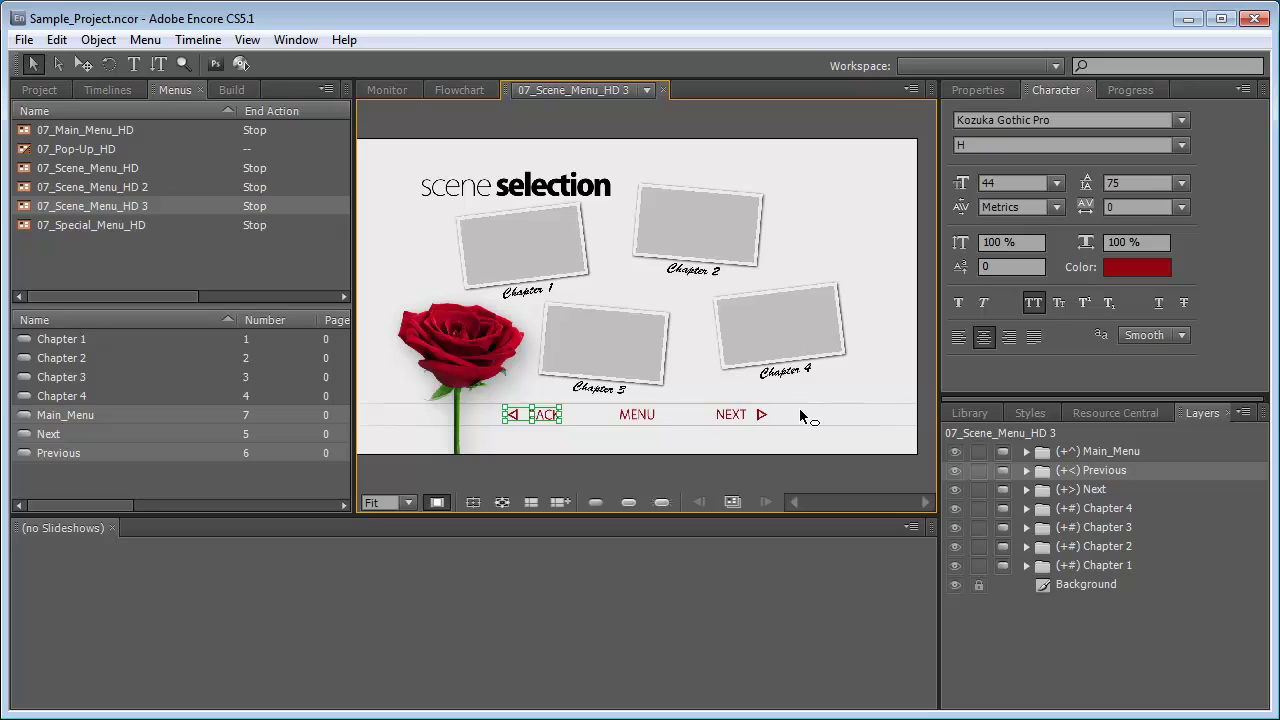
Link the Main_Menu button to the Scene_Selection button of 07_Main_Menu_HD with Set to Loop Point enabled
left_click(614, 414)
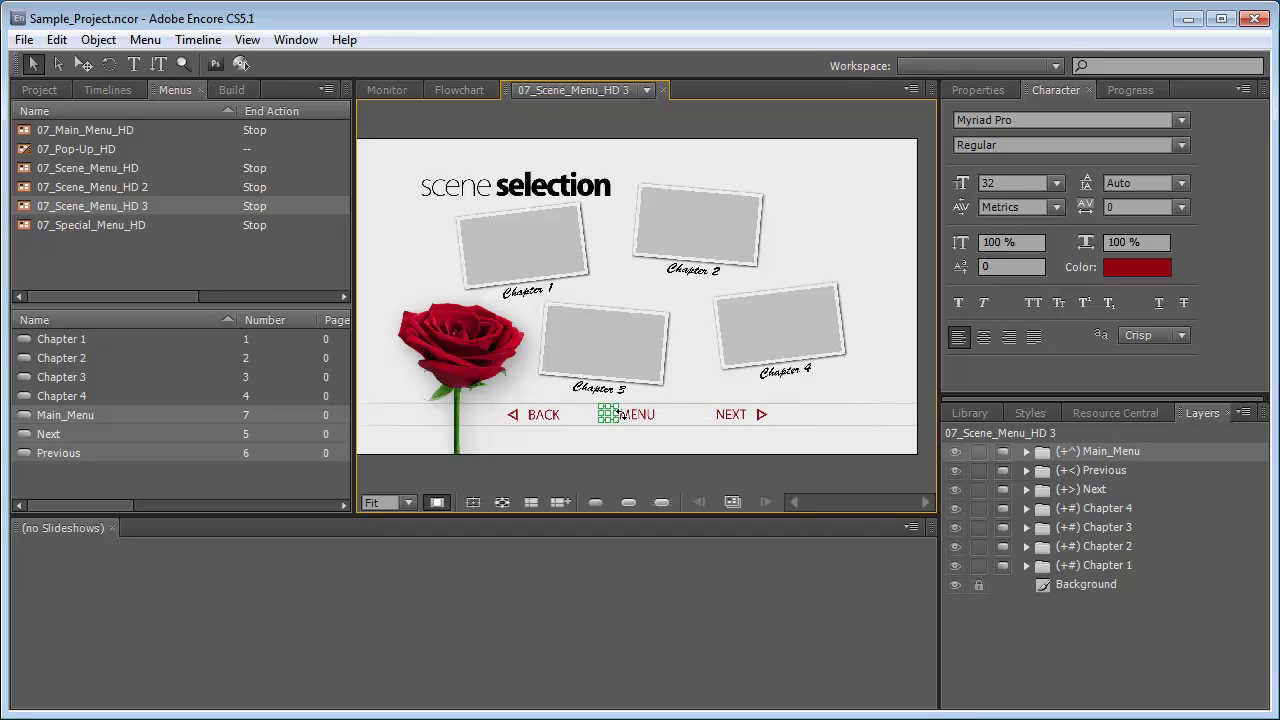
left_click(978, 90)
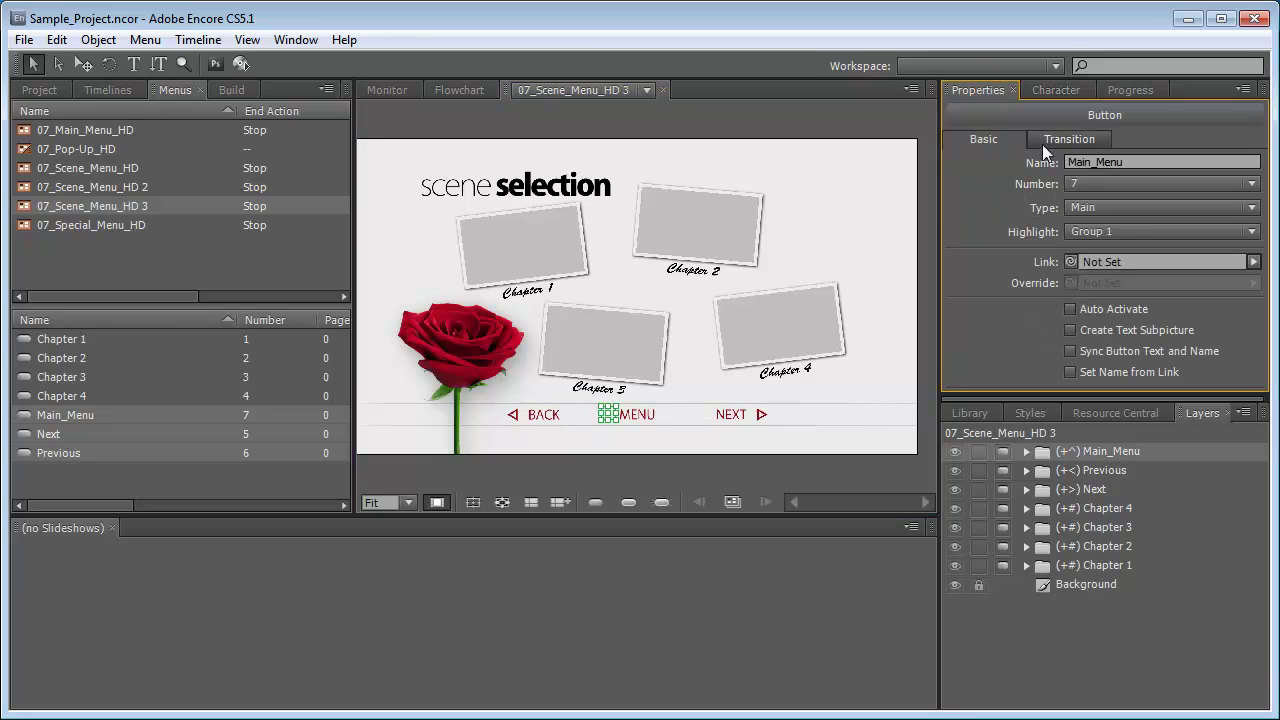
left_click(1253, 262)
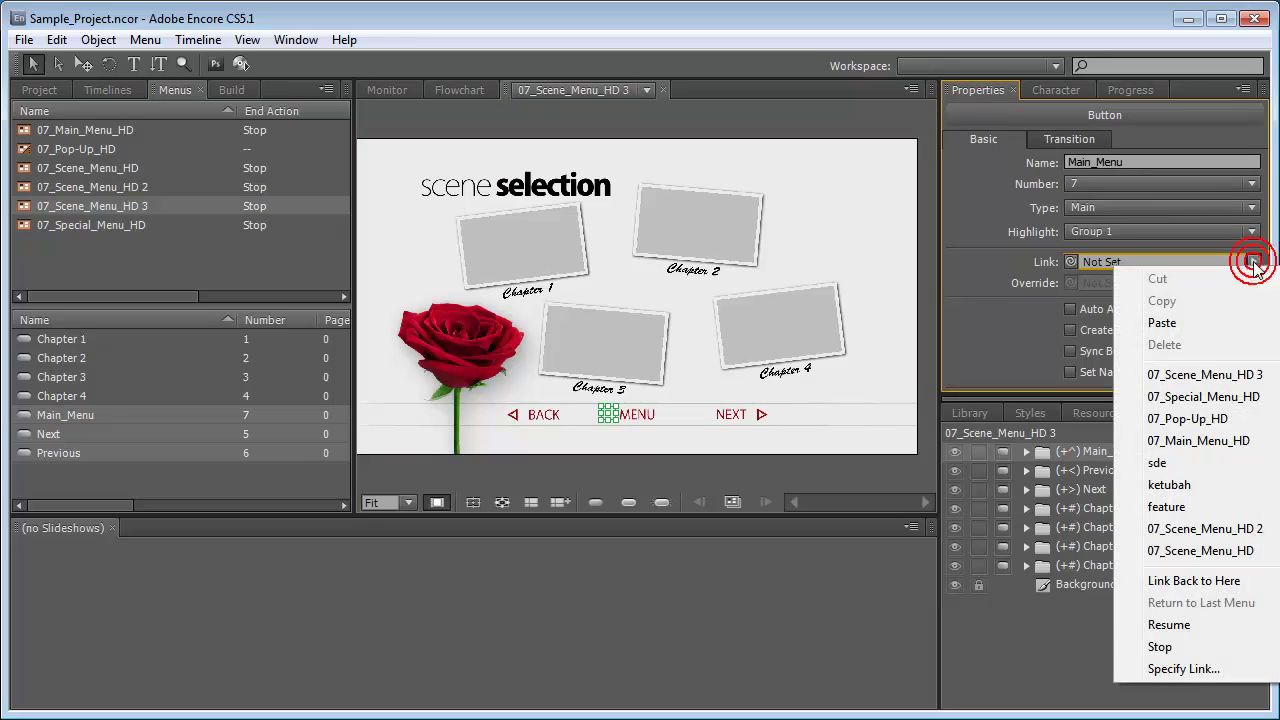
left_click(1184, 669)
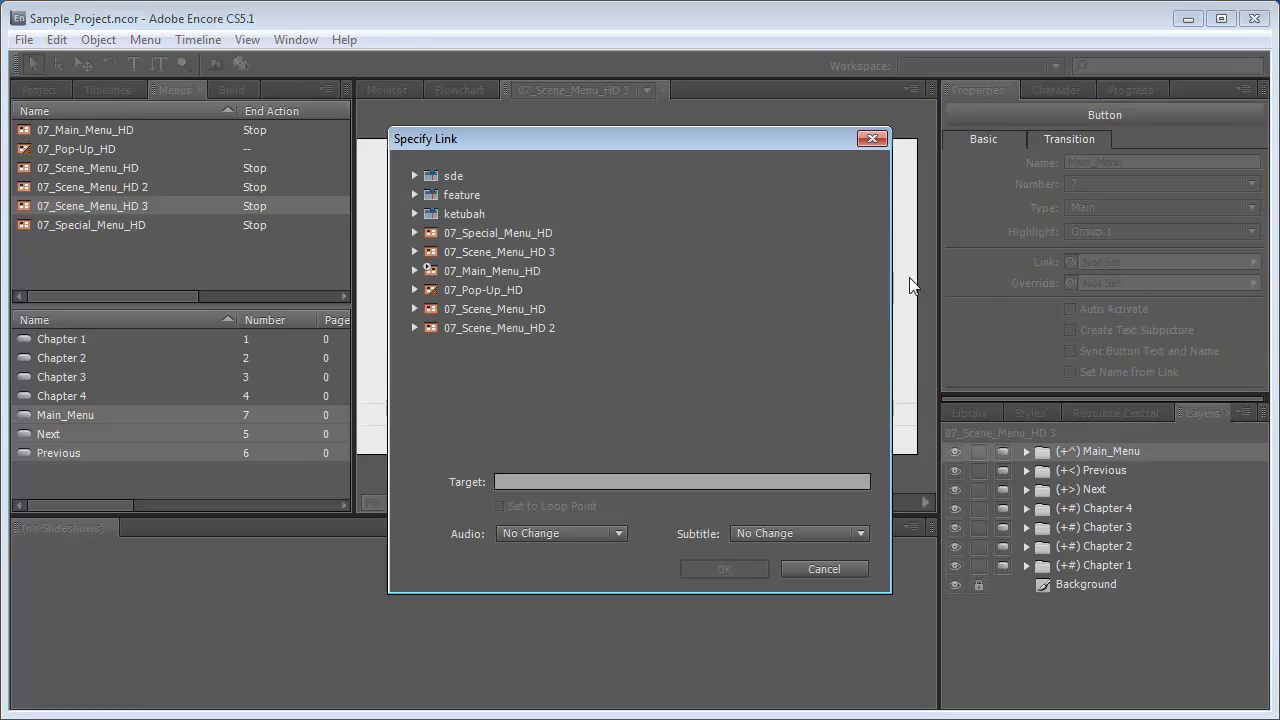
left_click(489, 270)
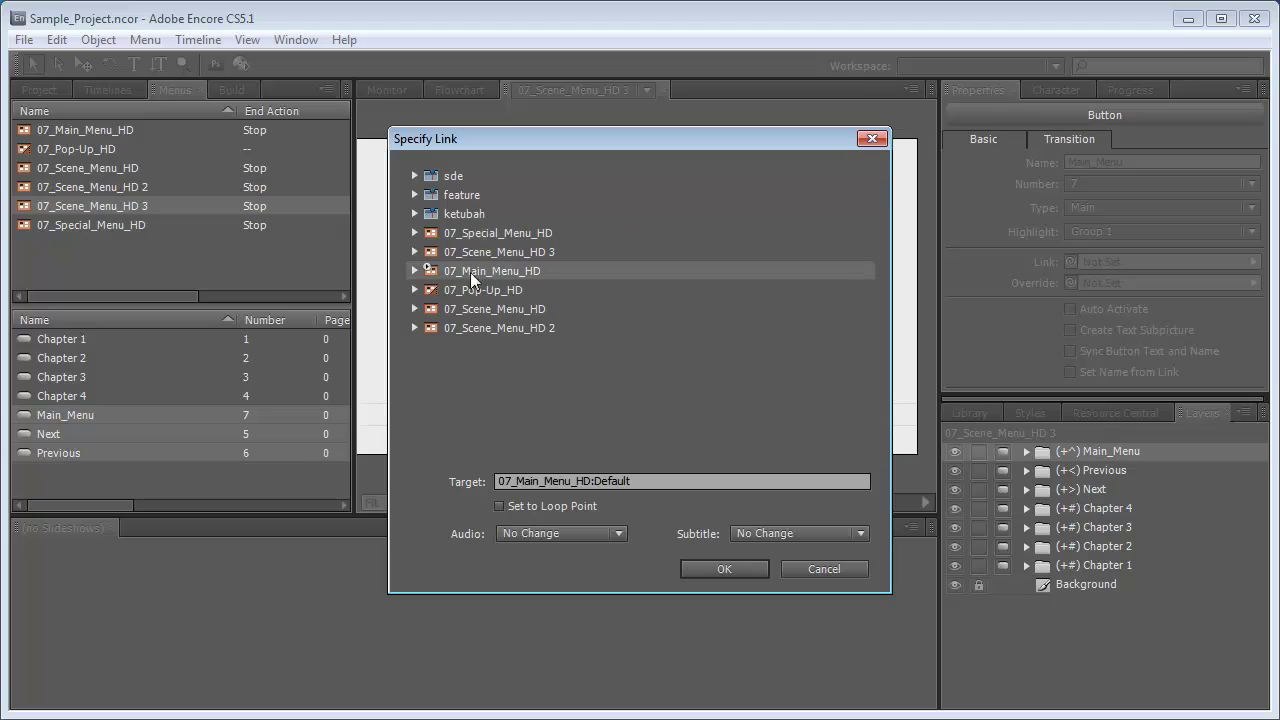
left_click(413, 270)
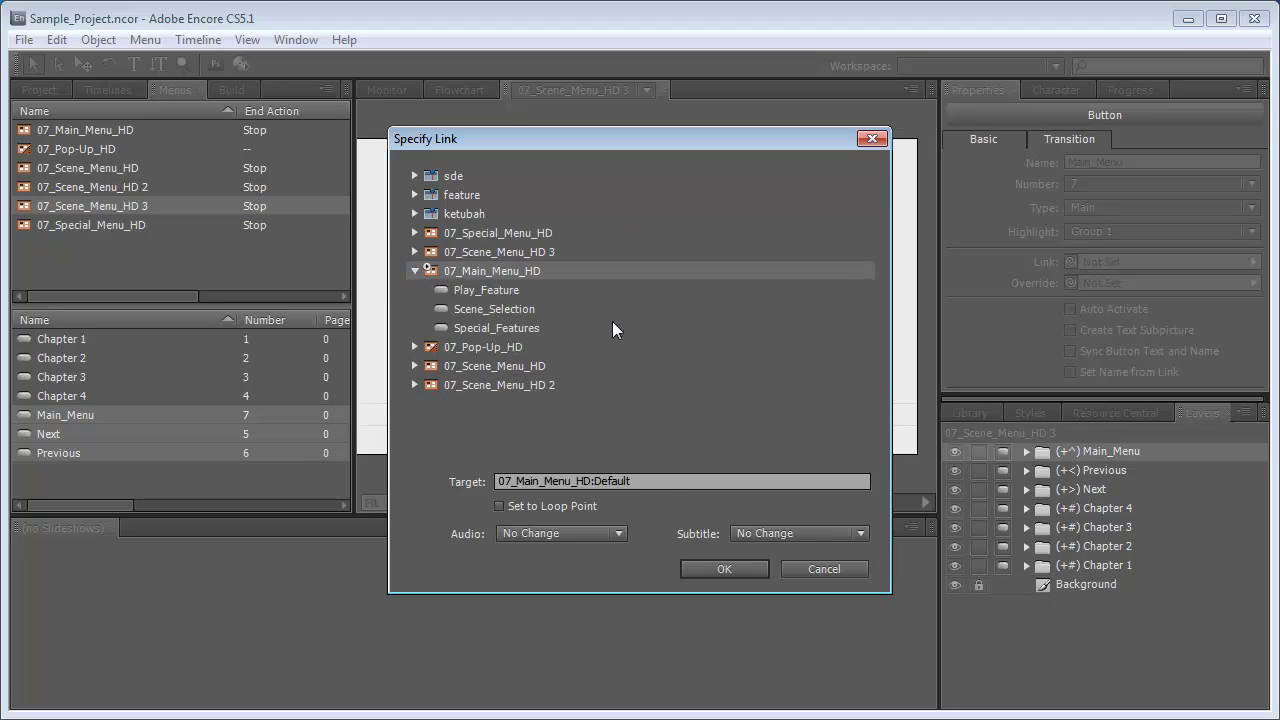
left_click(509, 308)
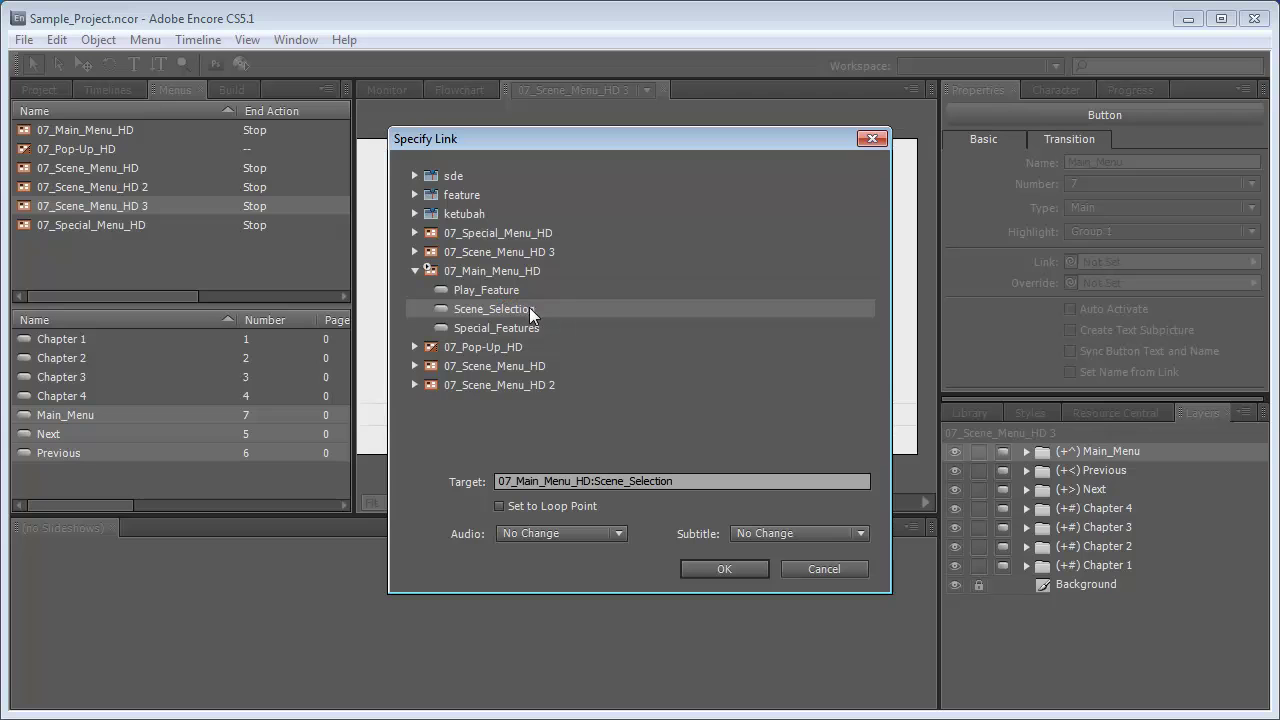
left_click(515, 507)
left_click(725, 574)
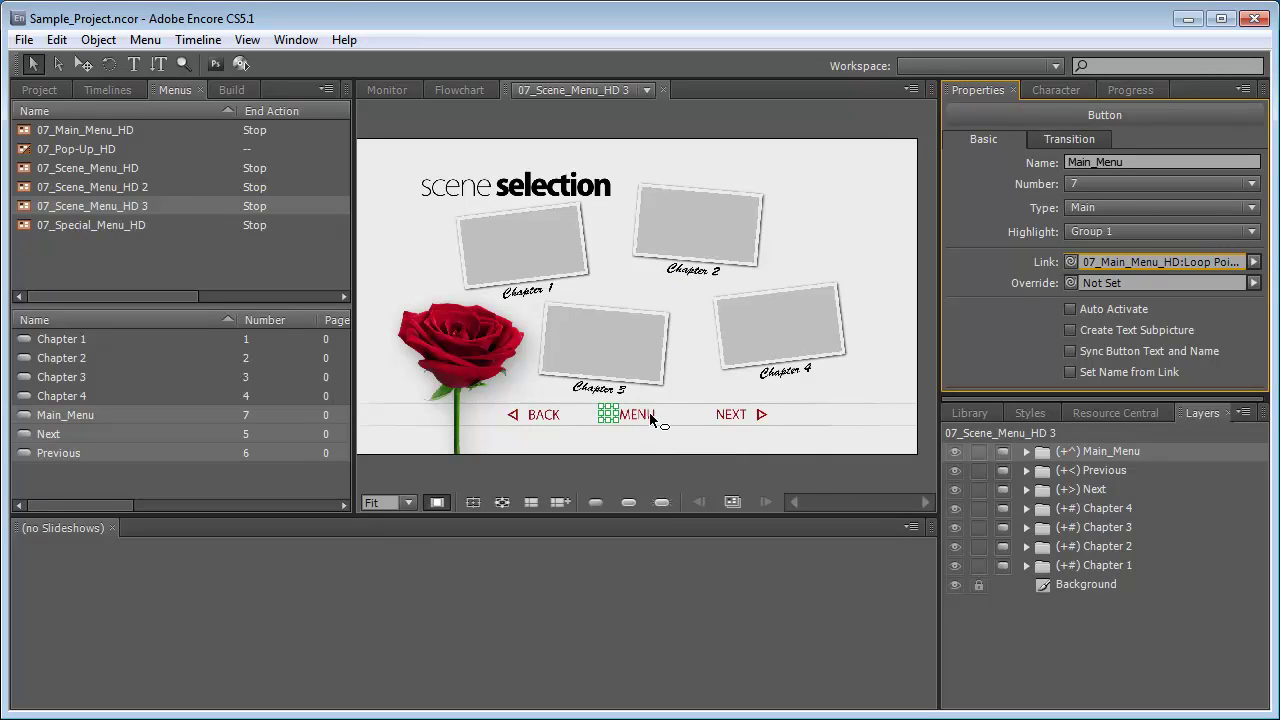
Assign T_Scenes_to_Main_HD.mov as the transition asset of the Main_Menu button, with the menu's selected button highlights shown
left_click(37, 91)
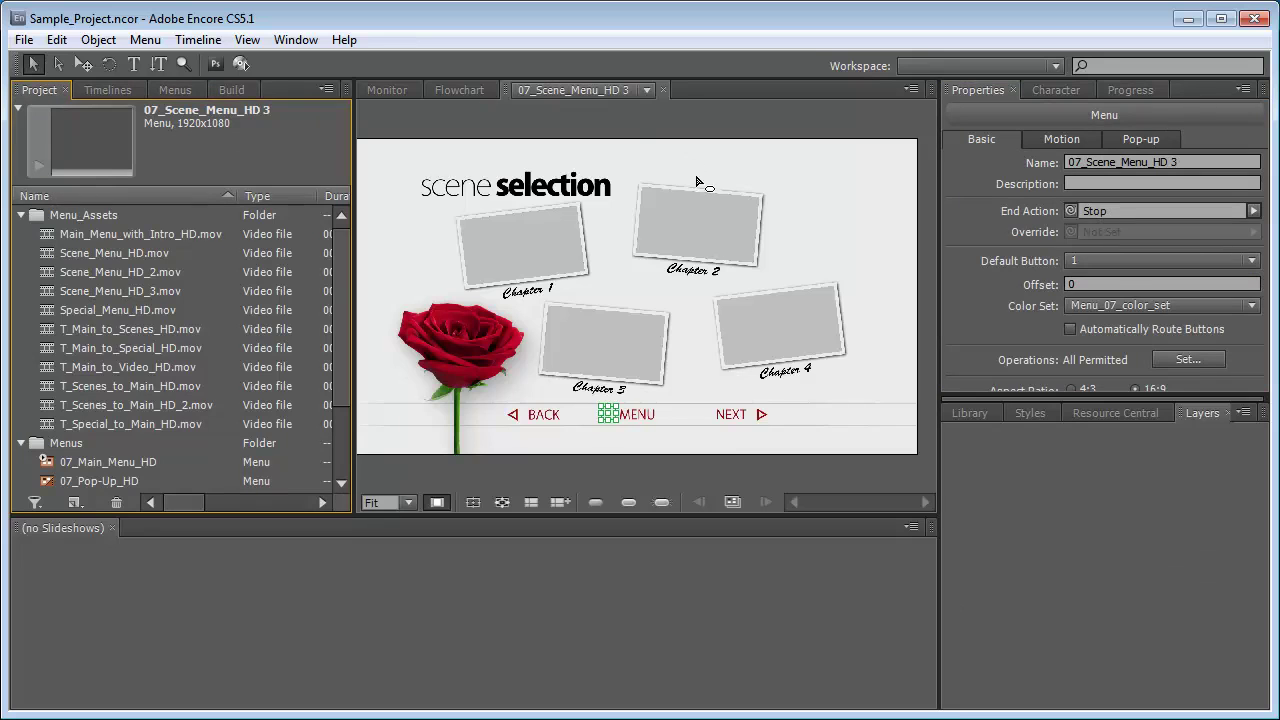
left_click(668, 398)
left_click(612, 419)
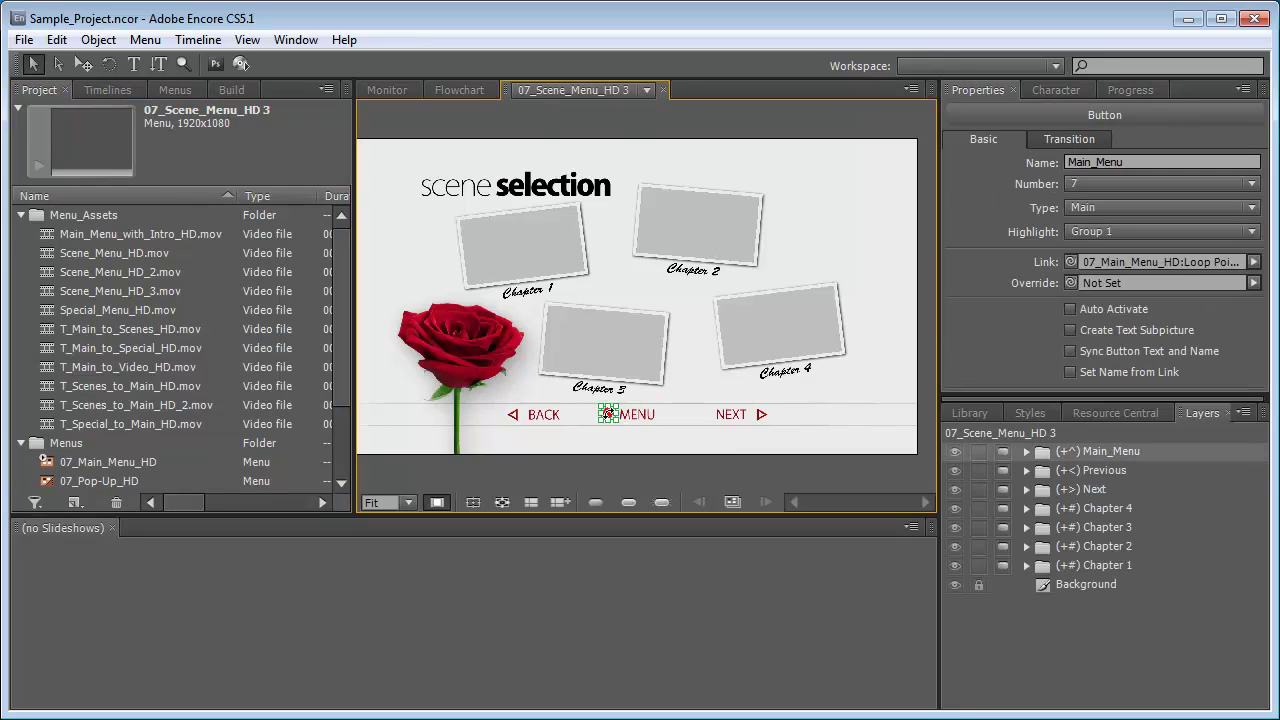
left_click(627, 502)
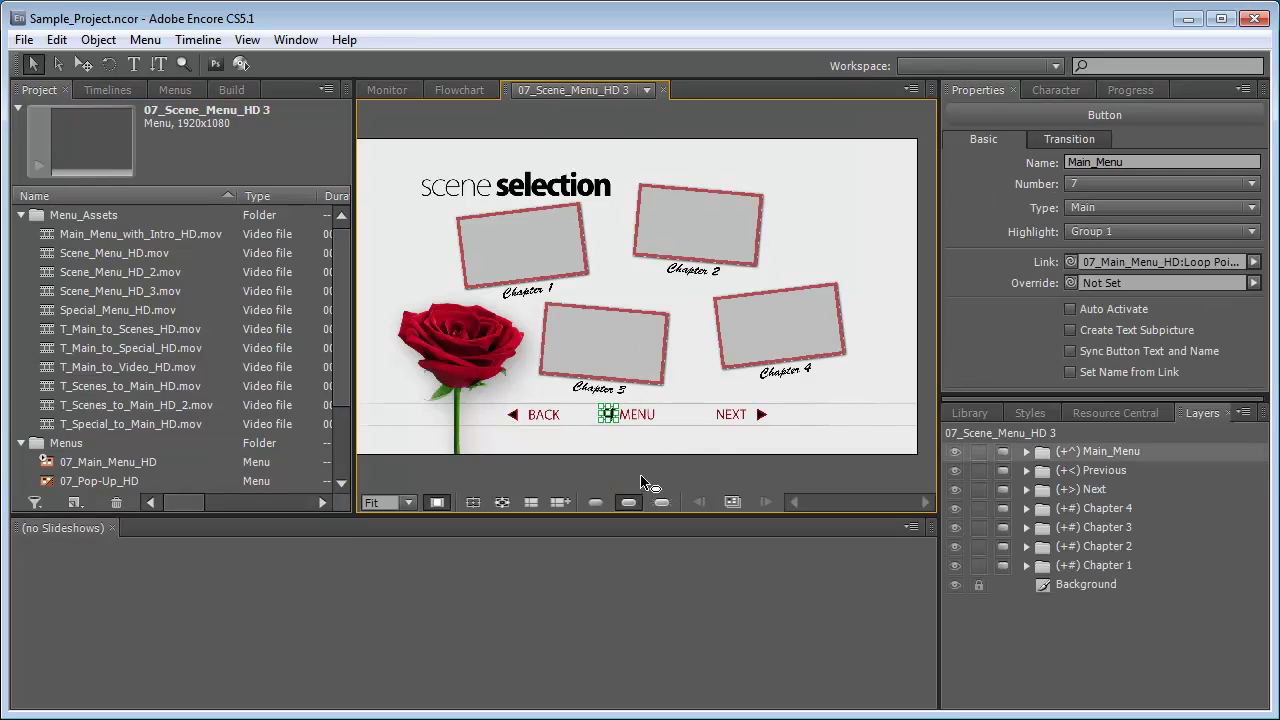
left_click(1064, 139)
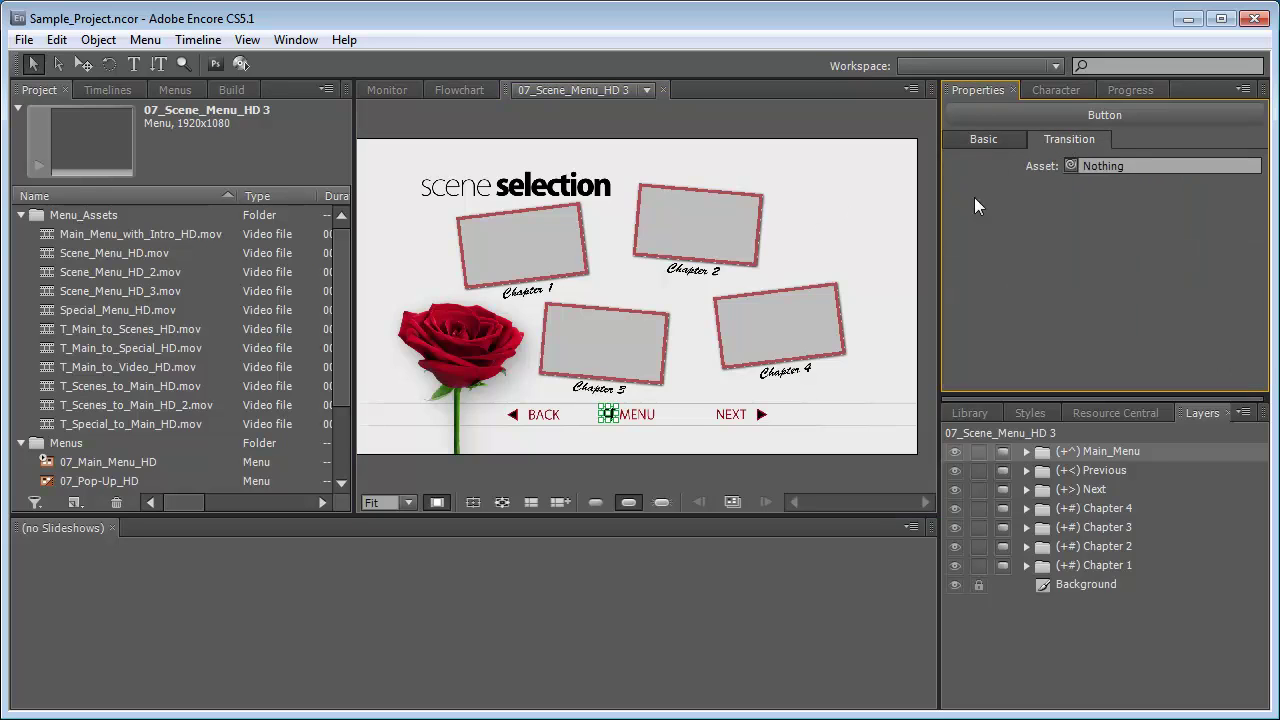
left_click_drag(1070, 165, 135, 383)
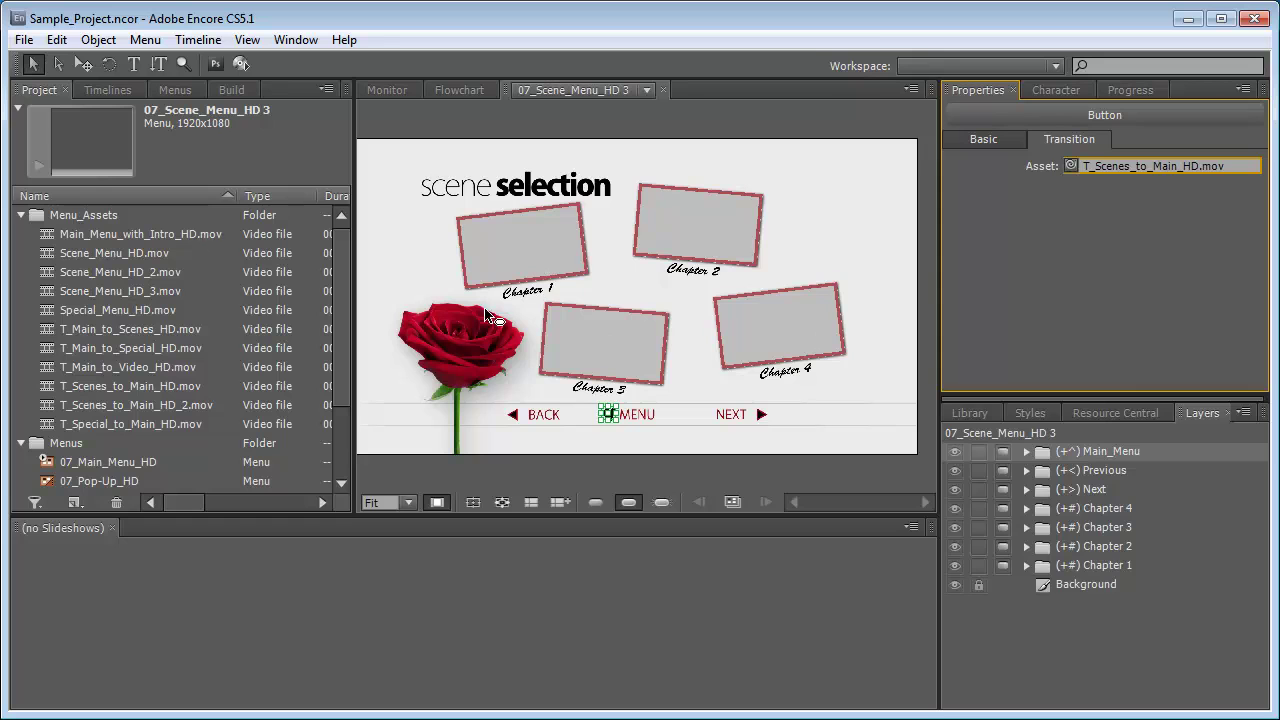
Open the feature timeline and link its first chapter point to the Chapter 1 button of 07_Scene_Menu_HD 3
left_click_drag(345, 326, 331, 418)
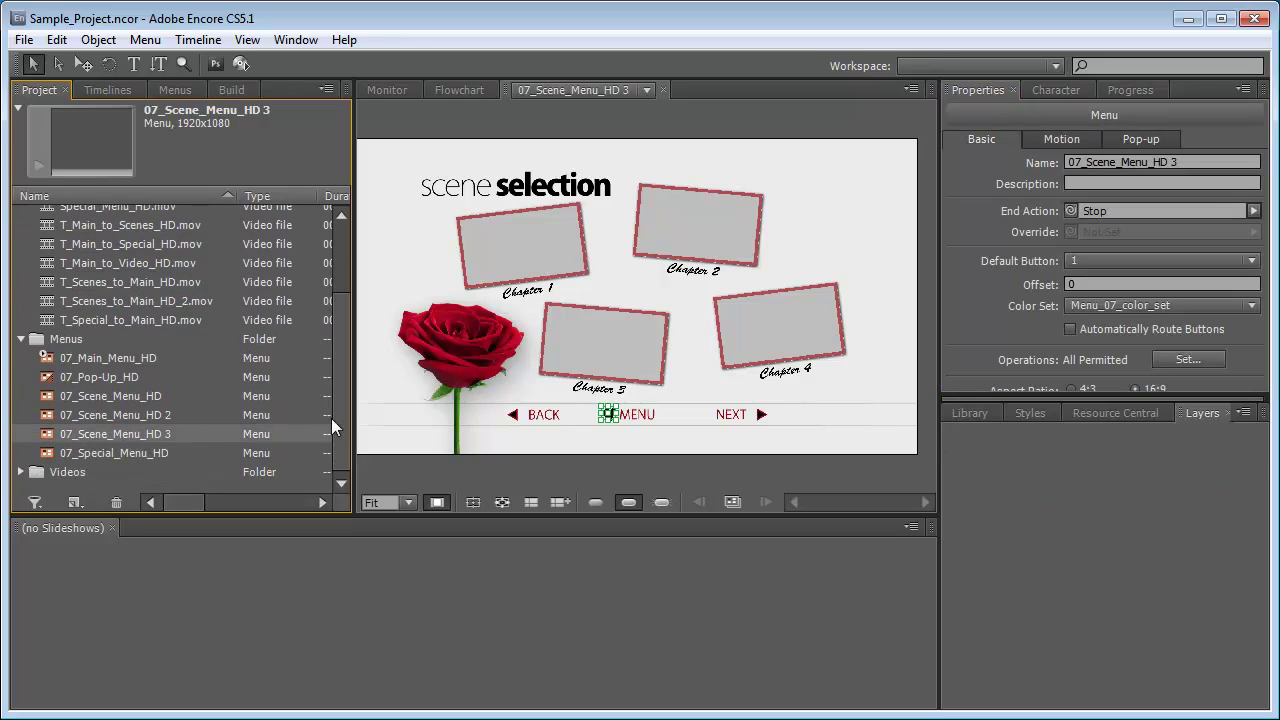
left_click(21, 471)
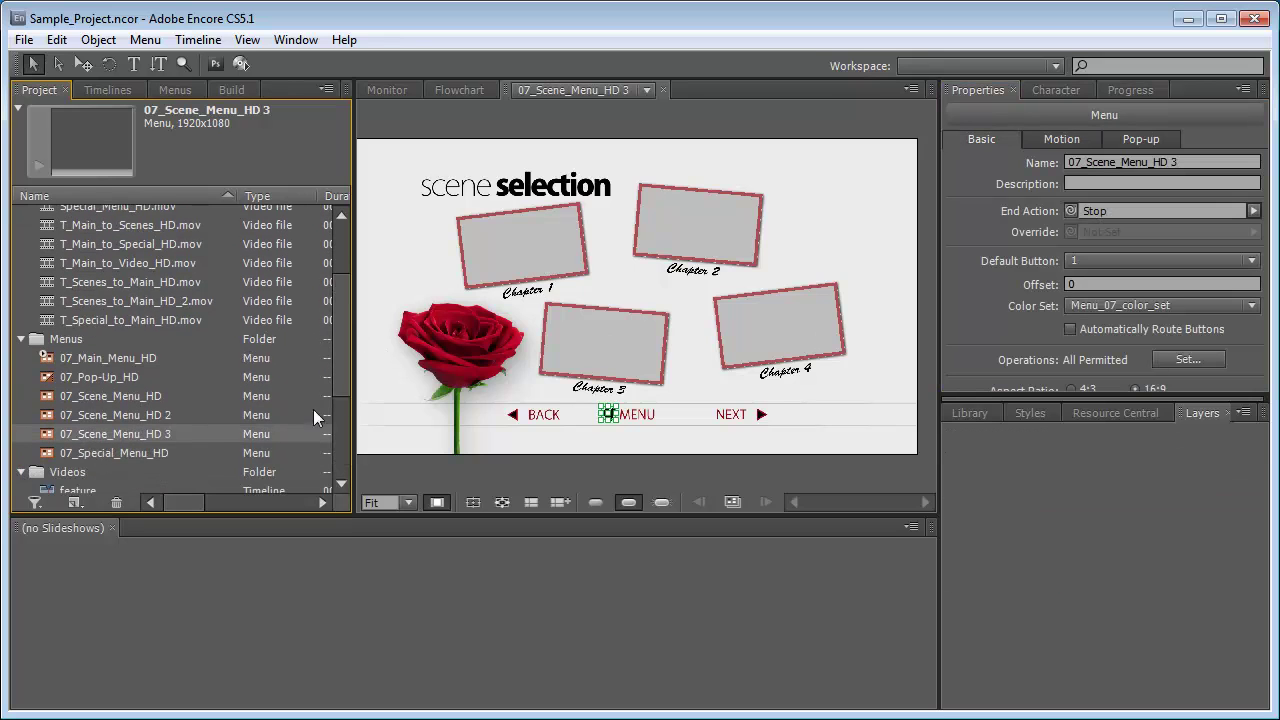
left_click_drag(341, 364, 339, 410)
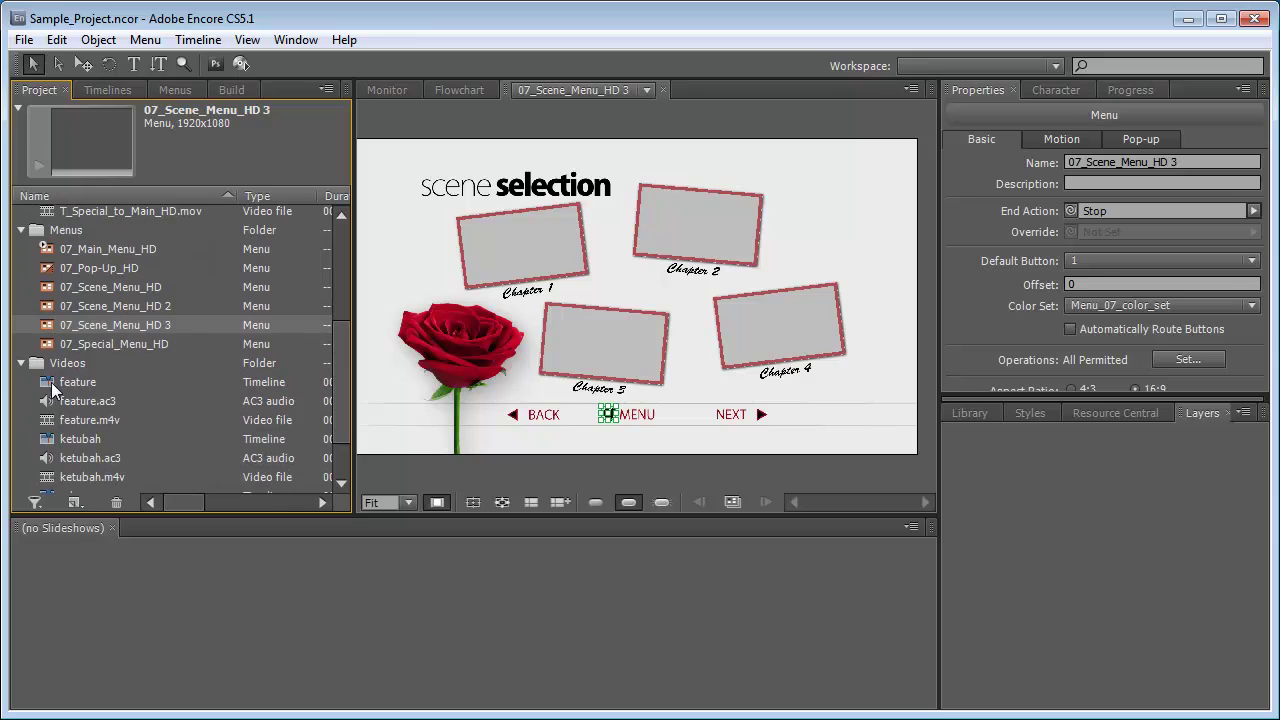
double_click(48, 382)
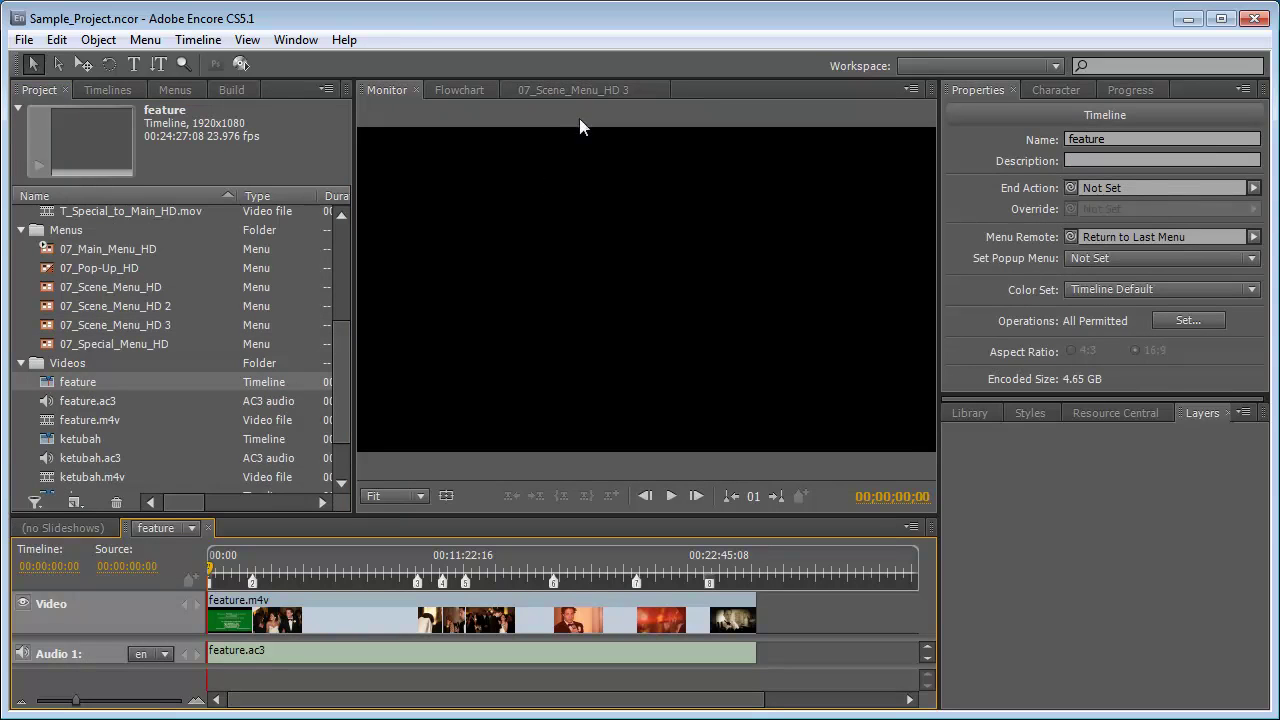
left_click(586, 93)
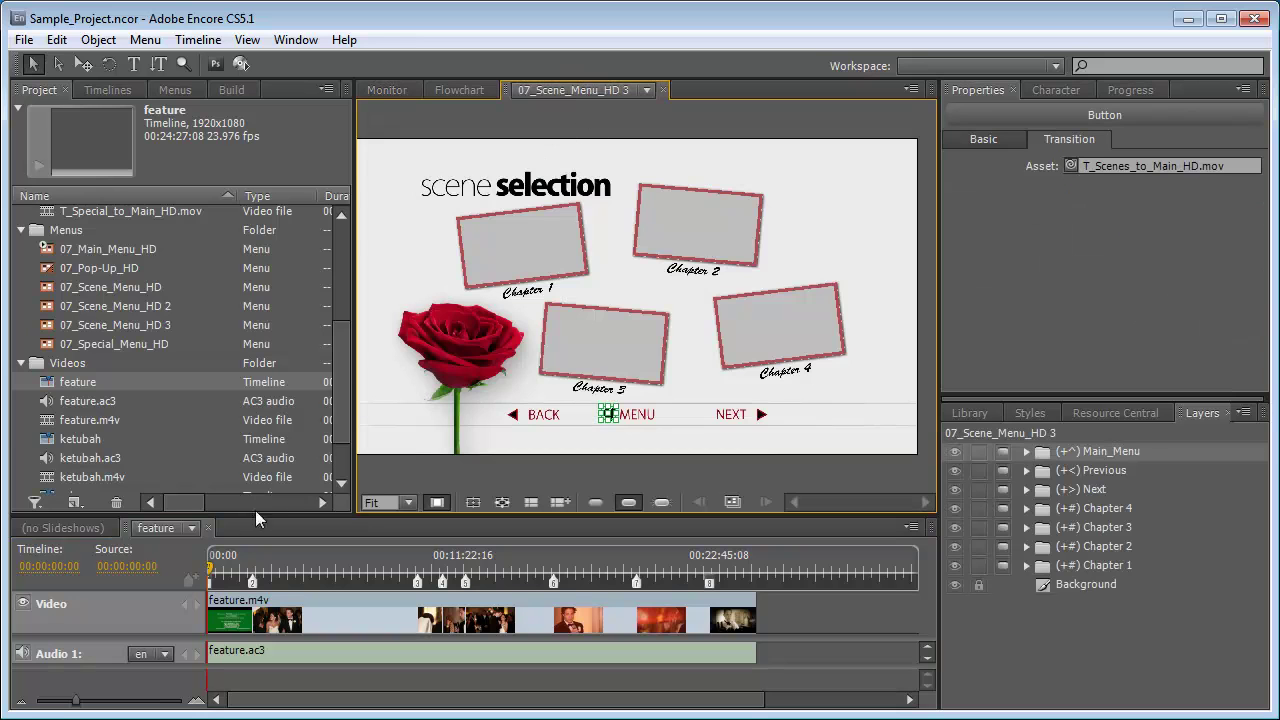
left_click_drag(210, 581, 451, 301)
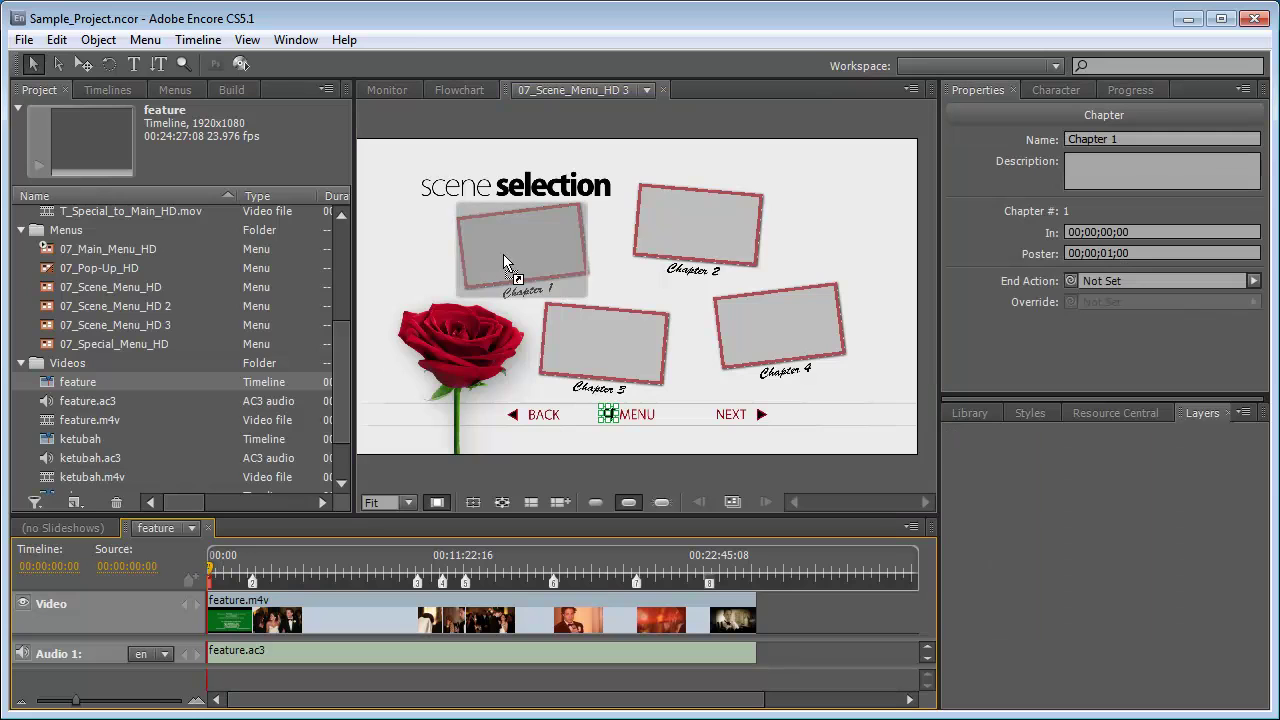
left_click_drag(503, 254, 503, 254)
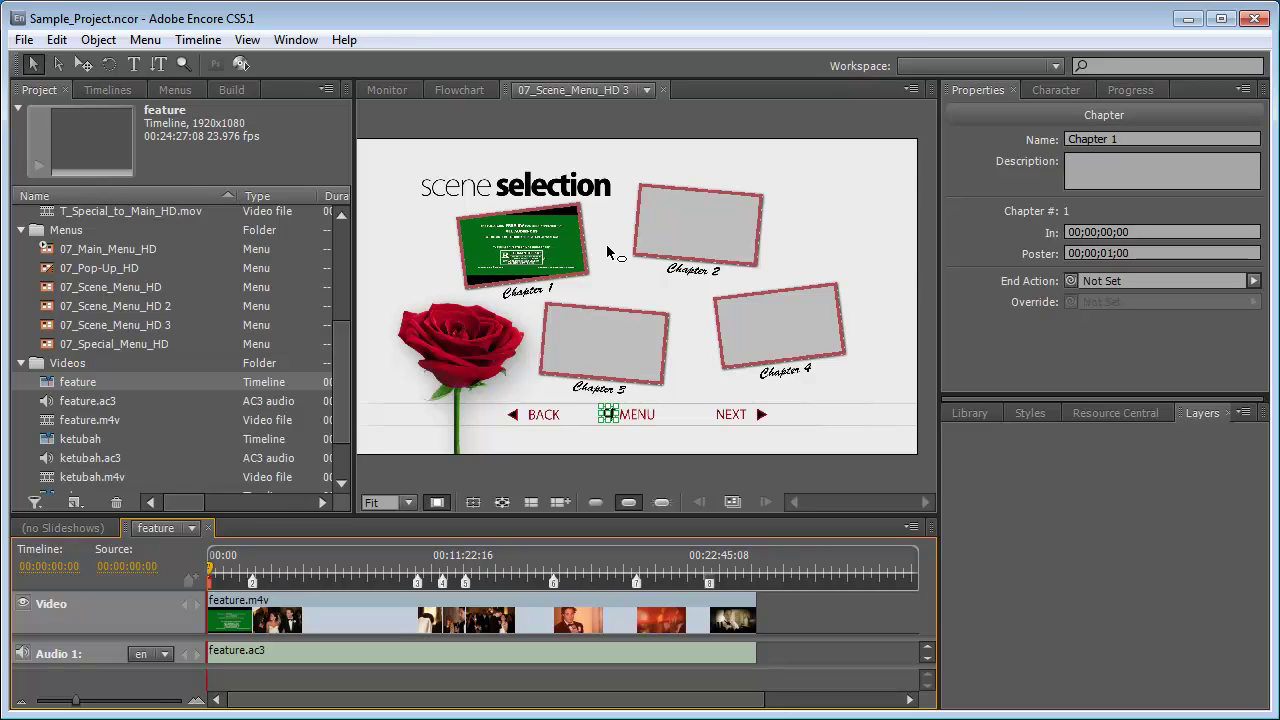
Enable Animate Buttons for the 07_Scene_Menu_HD 3 menu and create a chapter index from it
left_click(532, 130)
left_click(1056, 140)
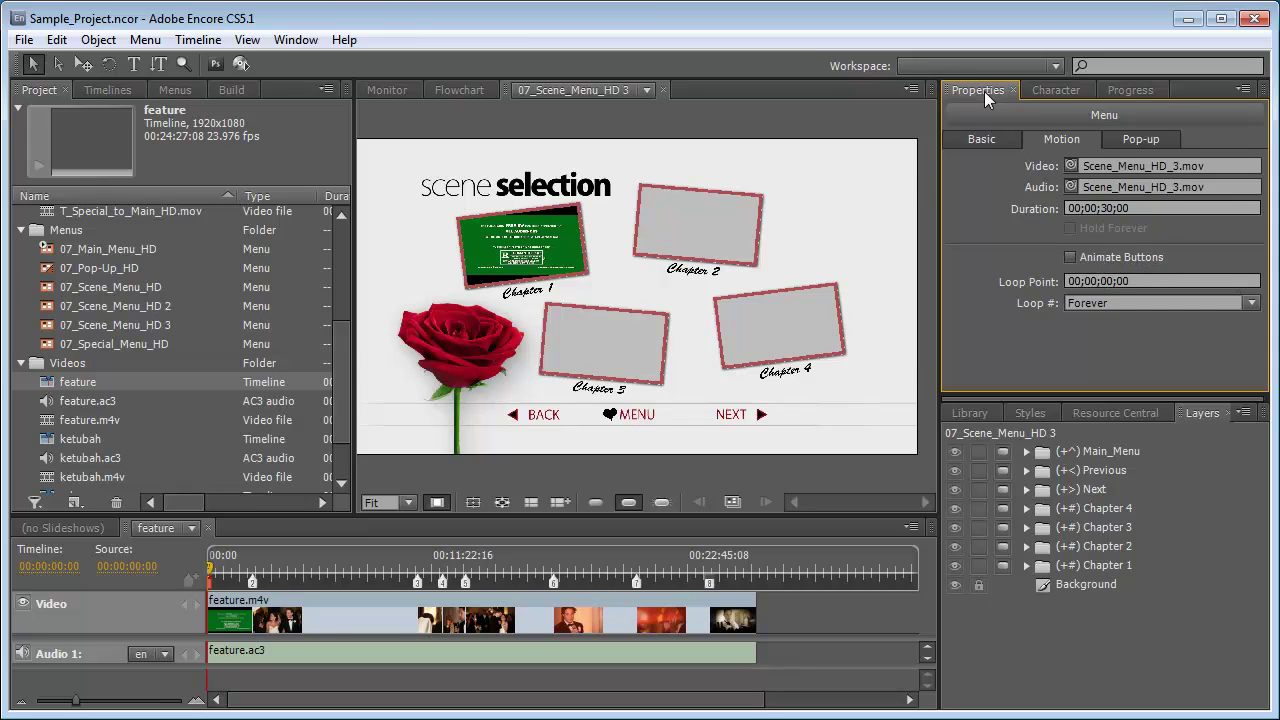
left_click(1070, 257)
left_click(655, 160)
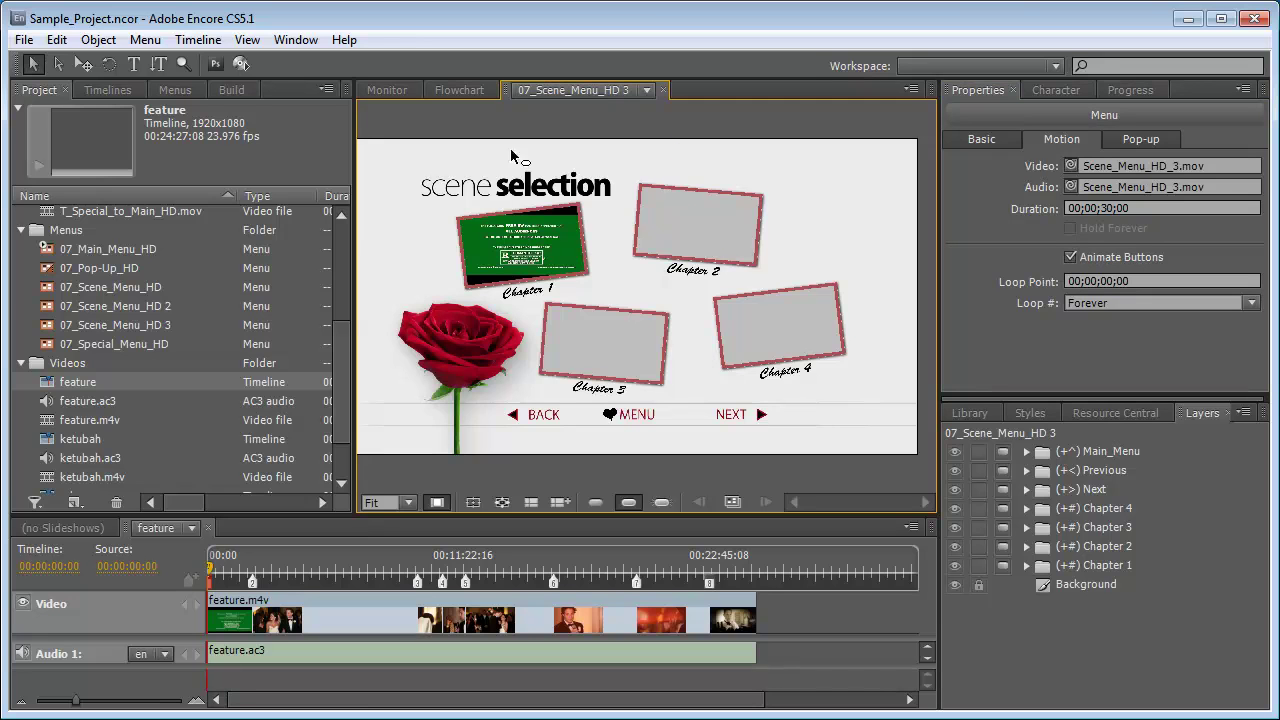
left_click(145, 40)
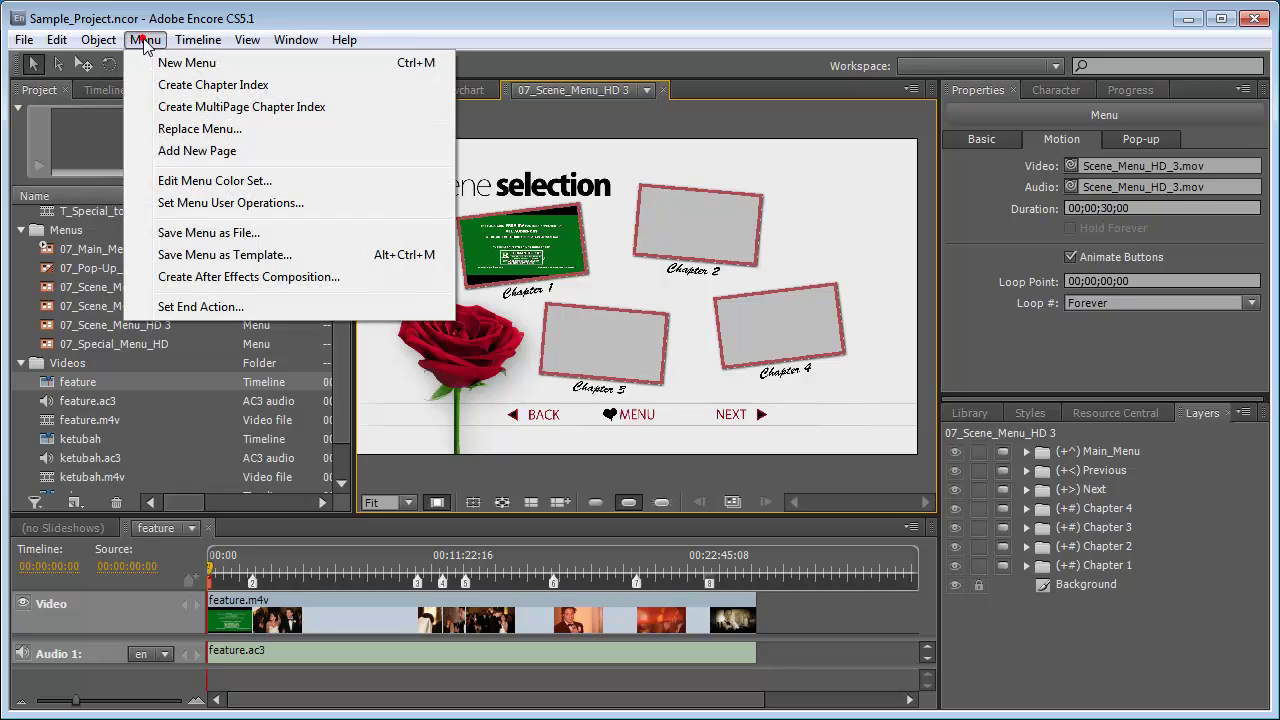
left_click(152, 88)
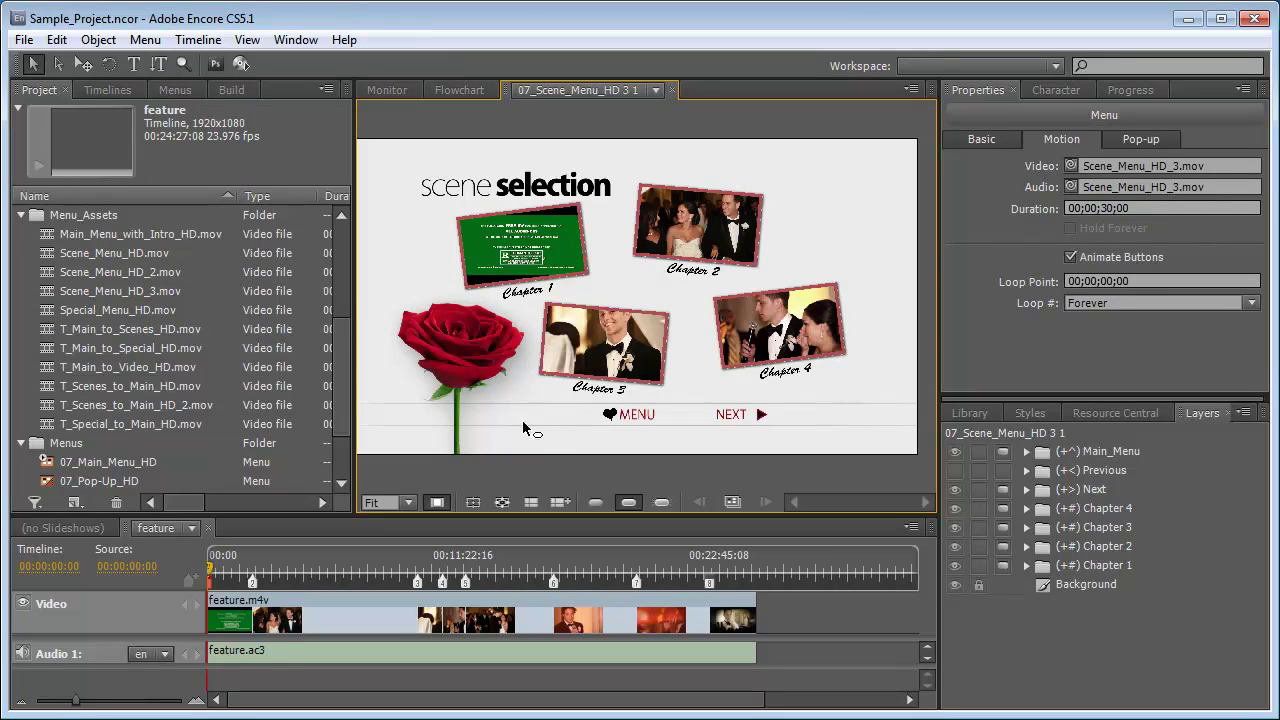
Collapse the Videos folder and open the chapter index's second page, 07_Scene_Menu_HD 3 2
left_click(343, 357)
scroll(336, 386, "up", 3)
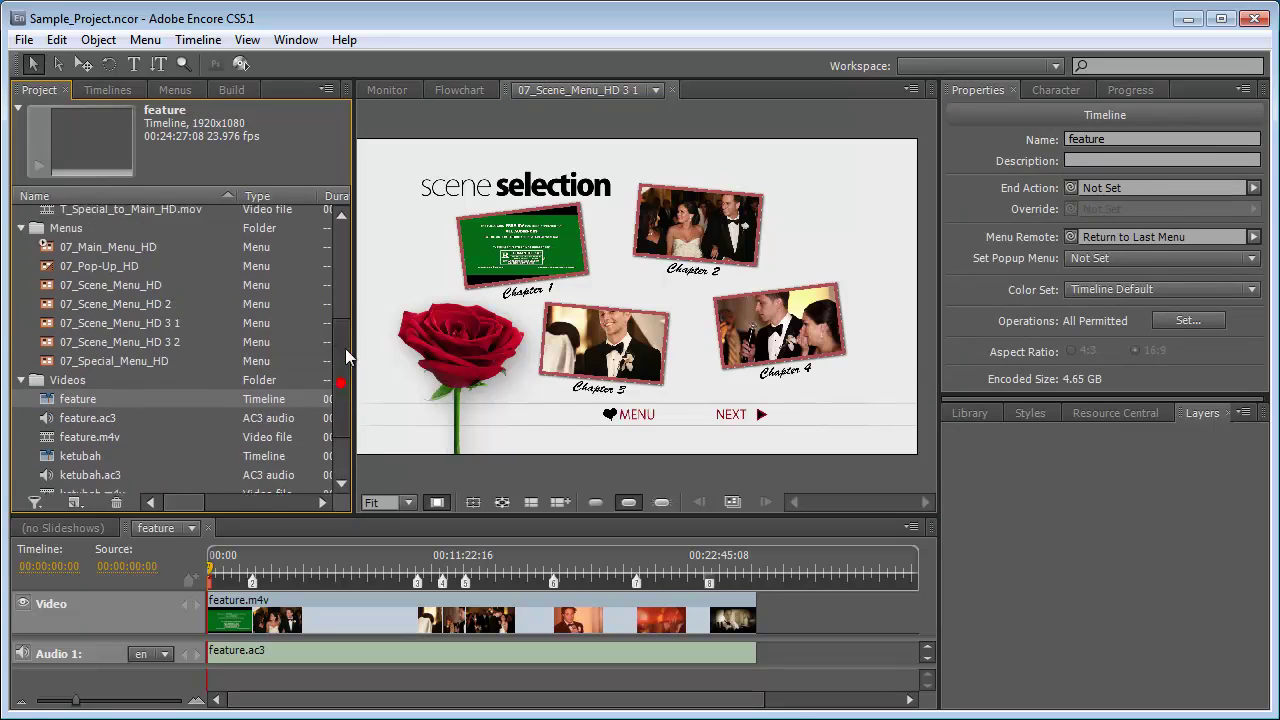
left_click(20, 388)
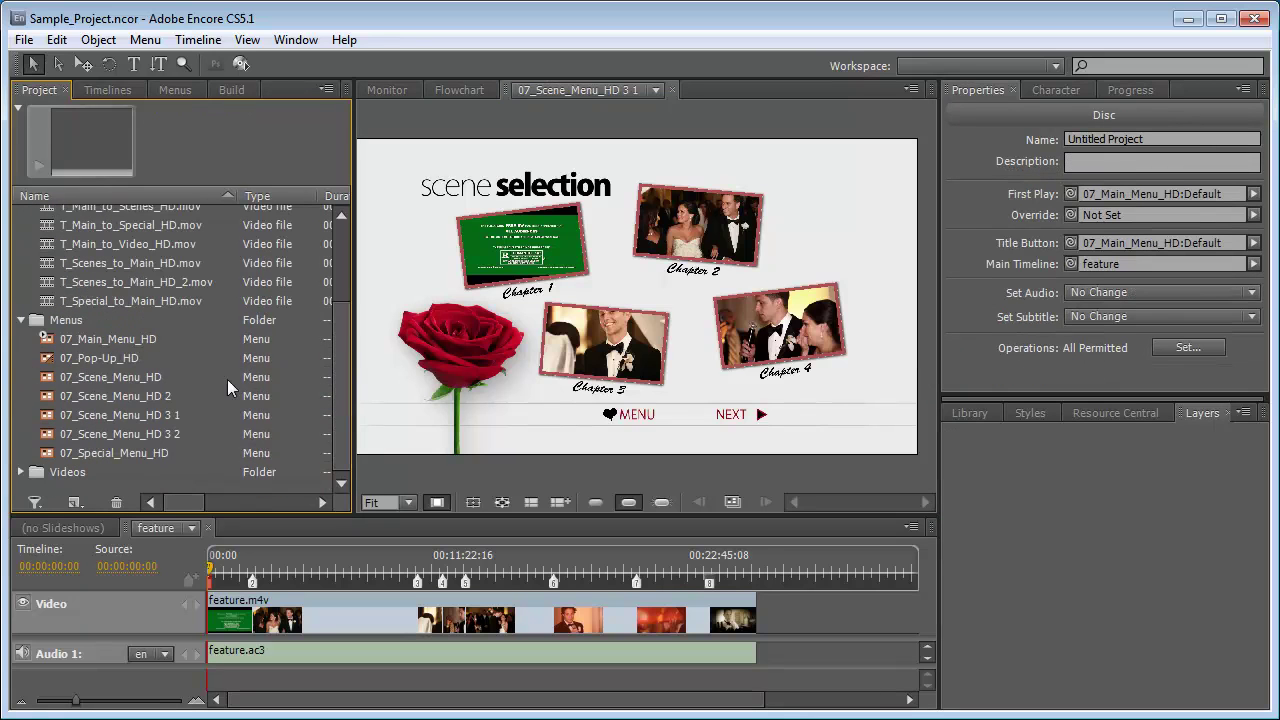
left_click(182, 434)
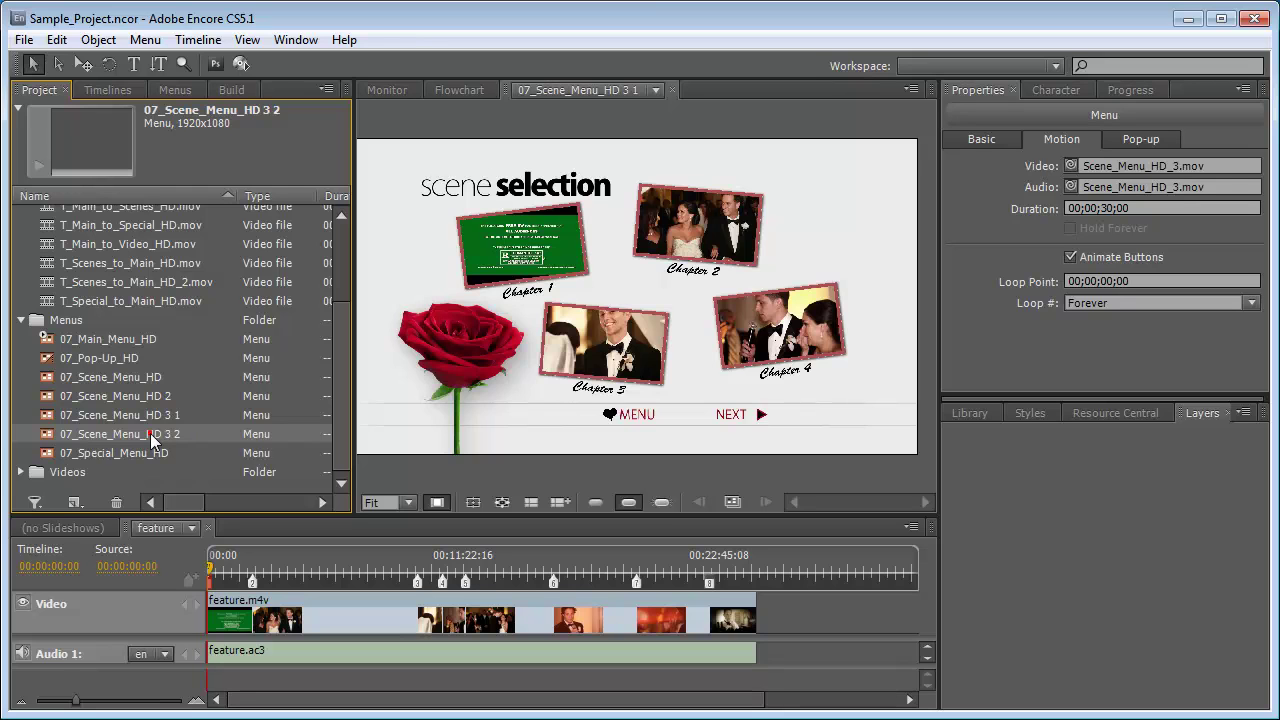
double_click(150, 433)
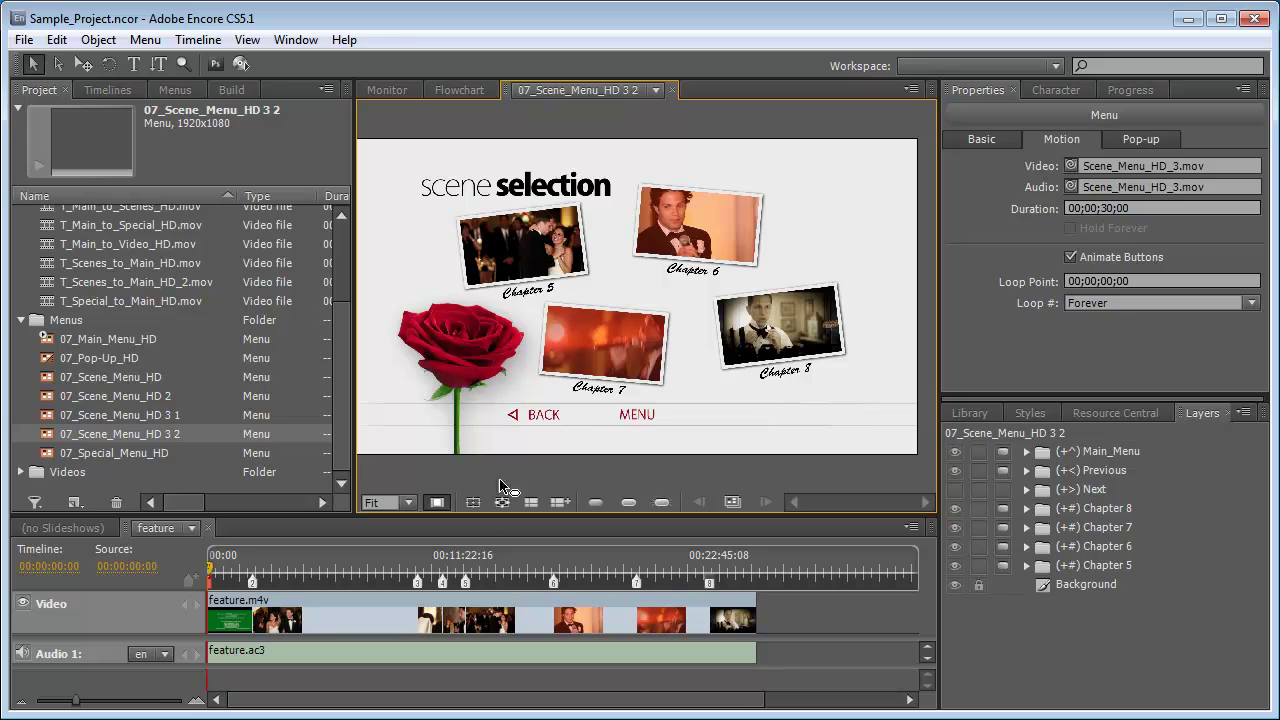
Set the poster frame of Chapter 5 on the feature timeline at 00:12:32:00
left_click(466, 581)
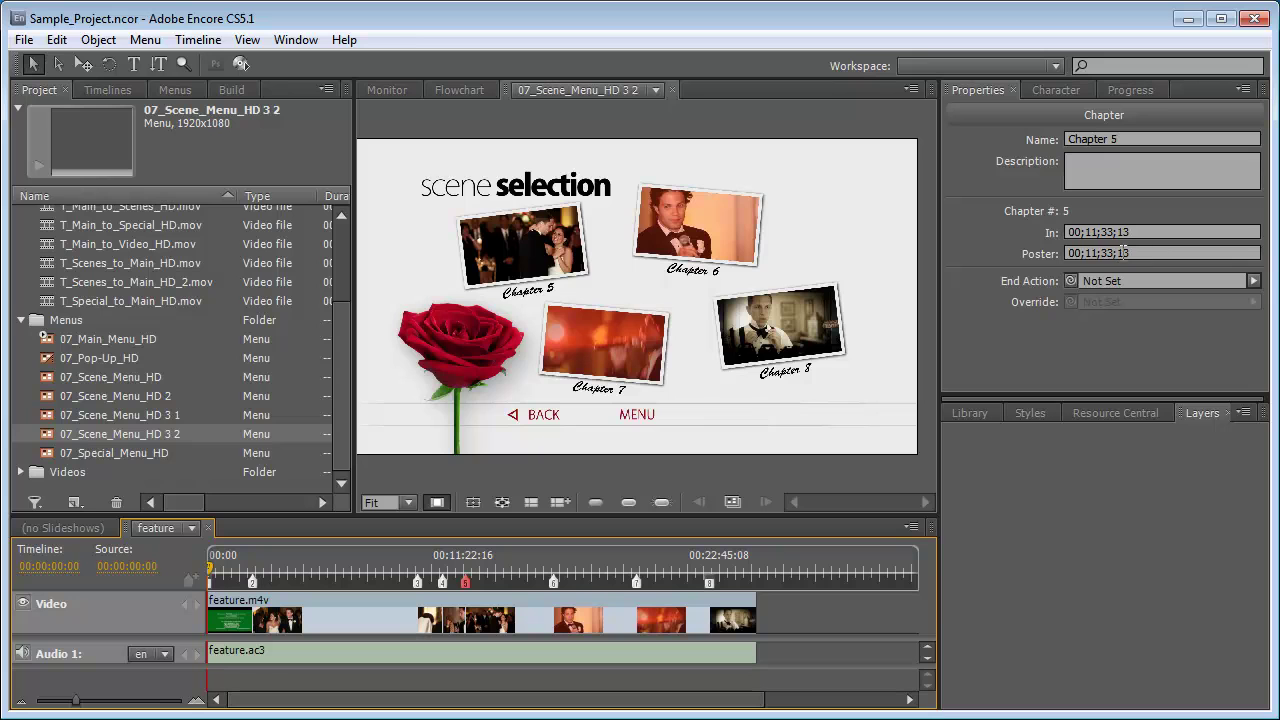
left_click(389, 91)
left_click_drag(478, 577, 490, 575)
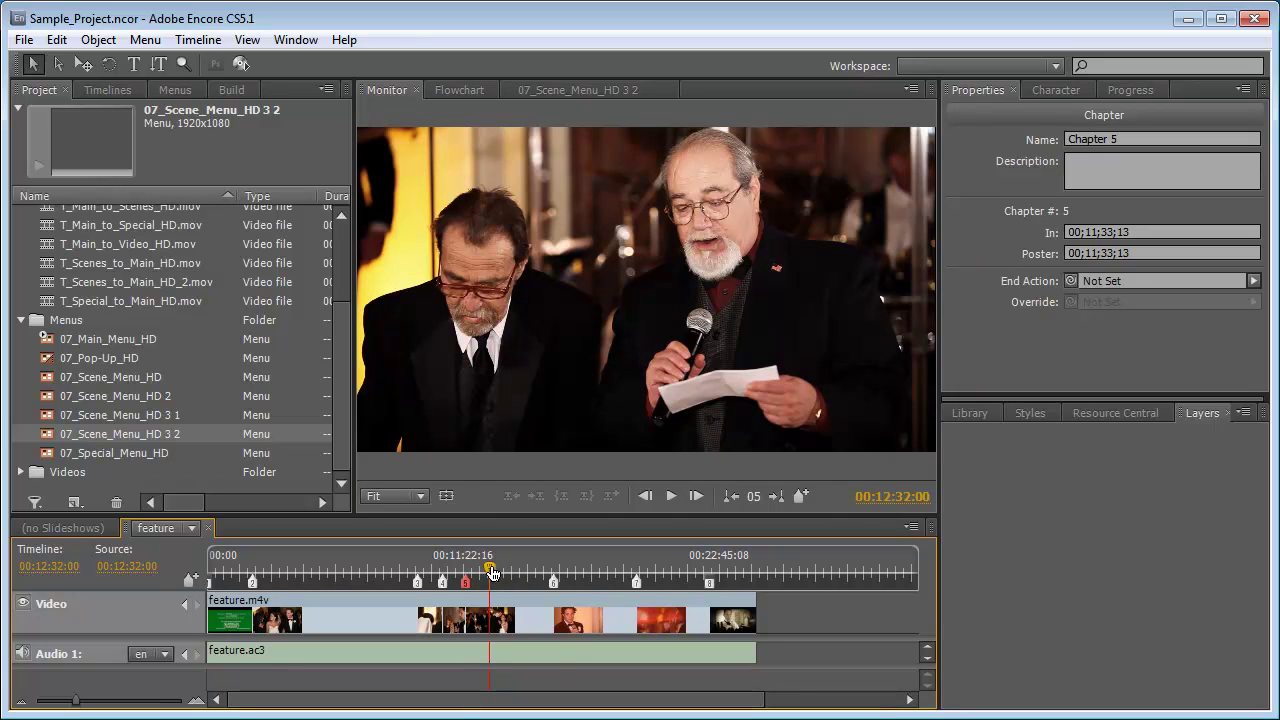
right_click(490, 574)
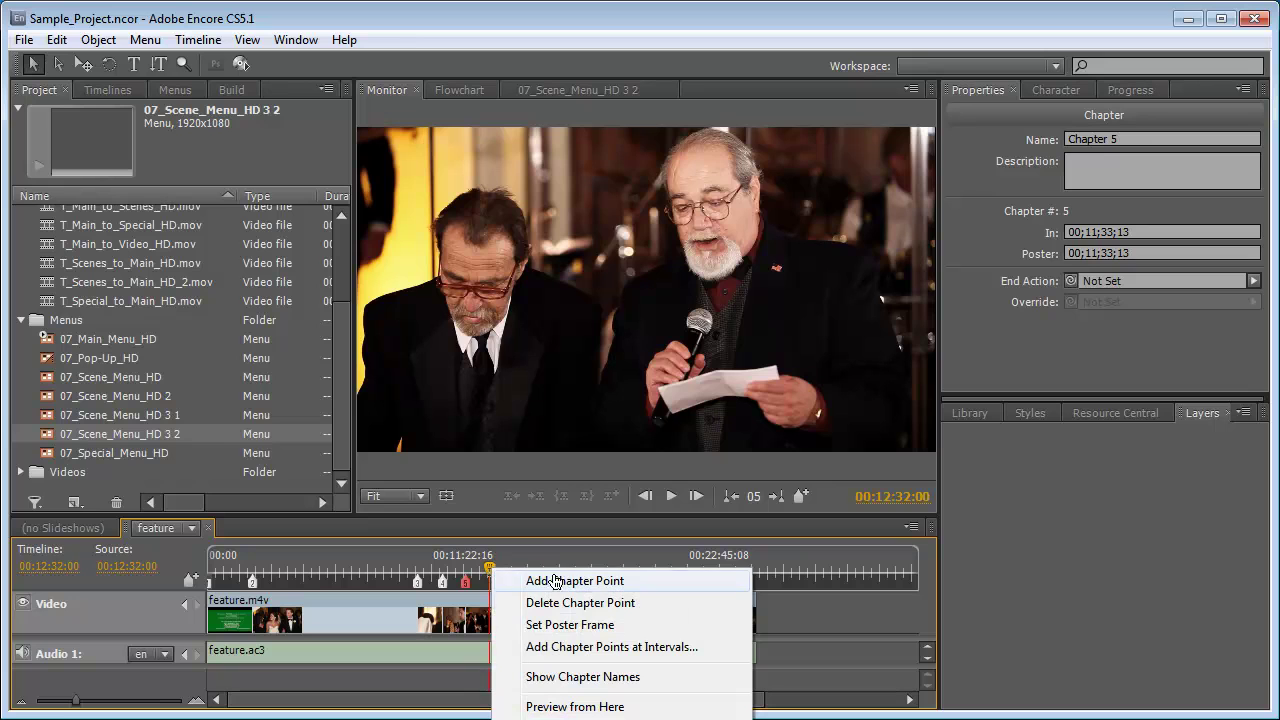
left_click(560, 625)
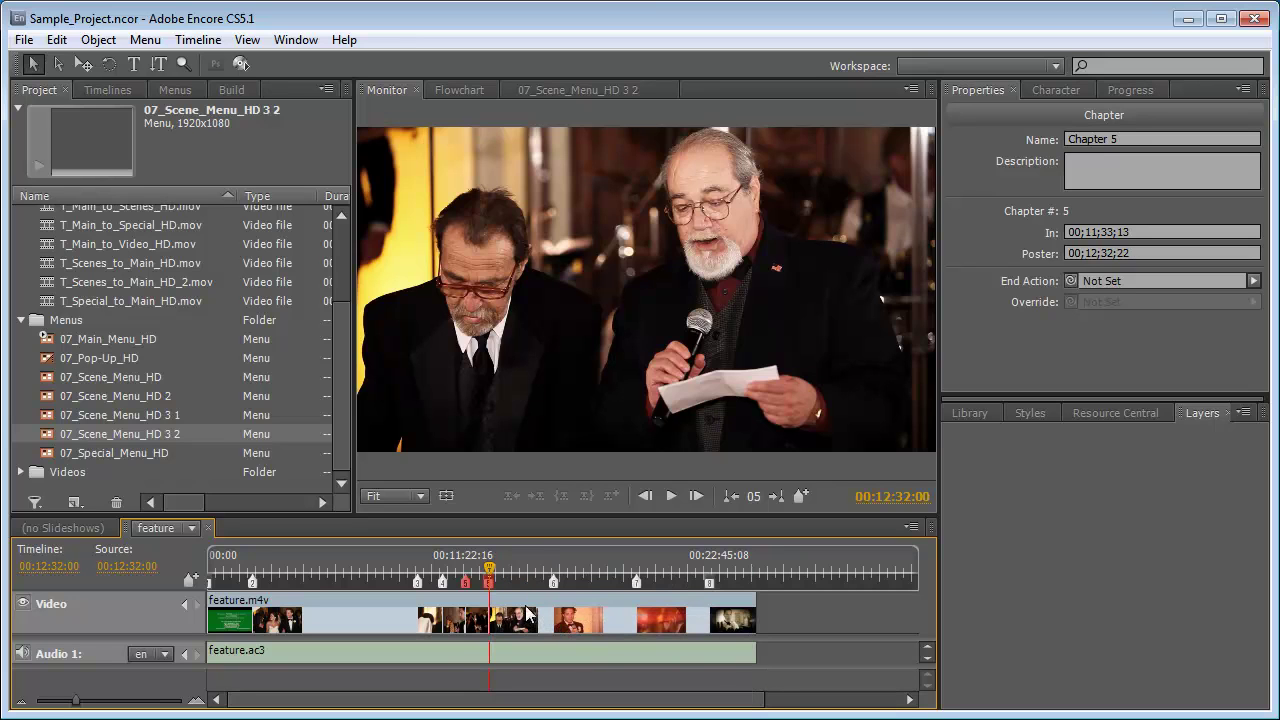
Open 07_Scene_Menu_HD and link the feature timeline's Chapters 1 to 4 to the Opening, Ceremony, First Kiss and Bride & Groom Speech buttons
left_click(589, 91)
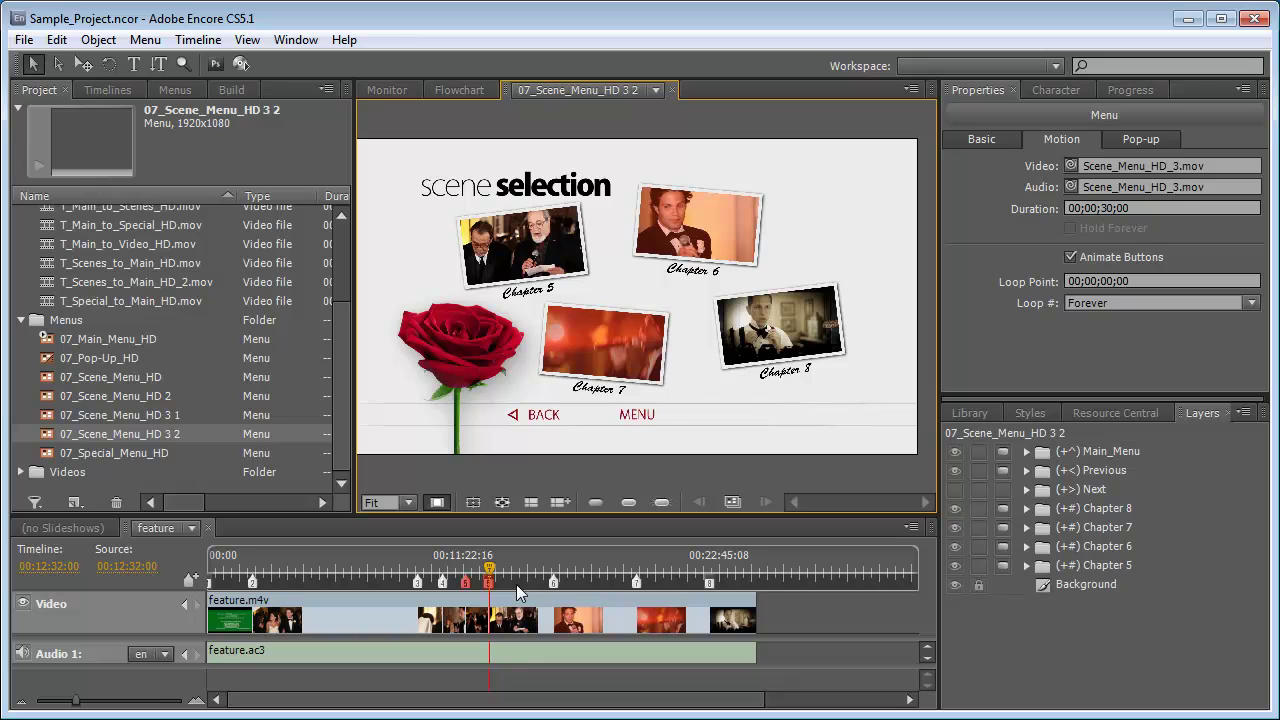
left_click(465, 582)
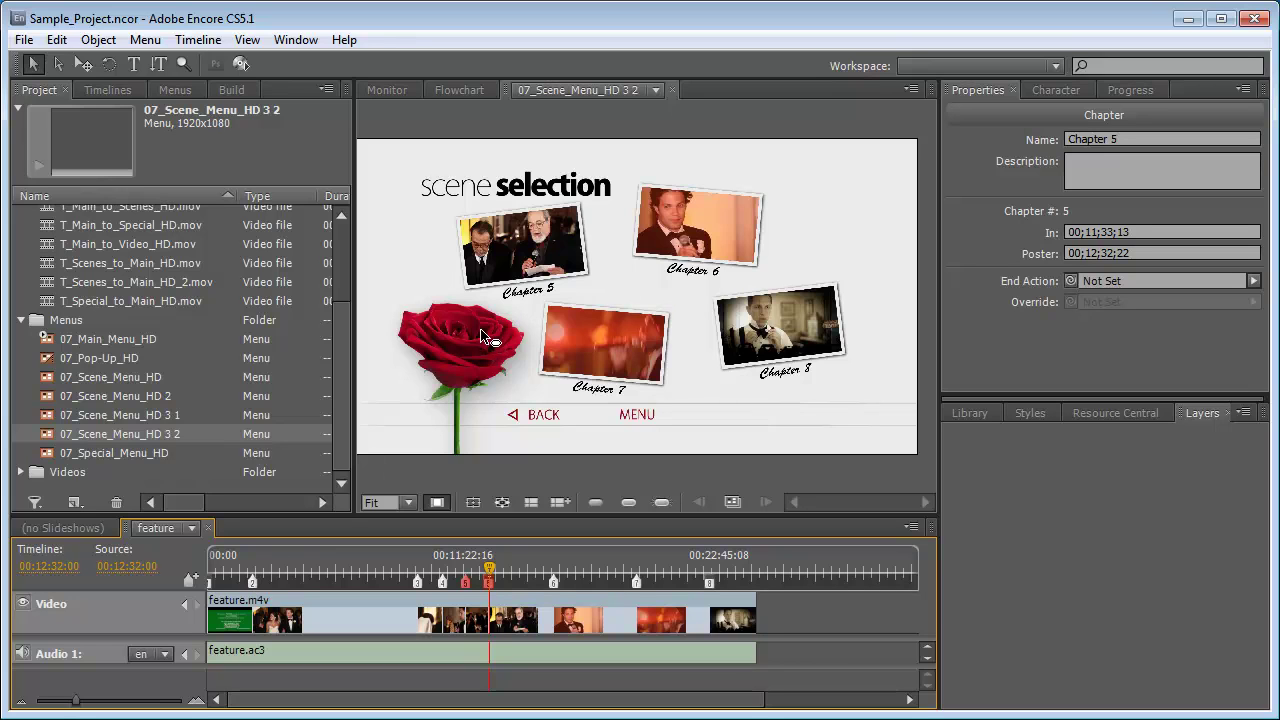
double_click(124, 376)
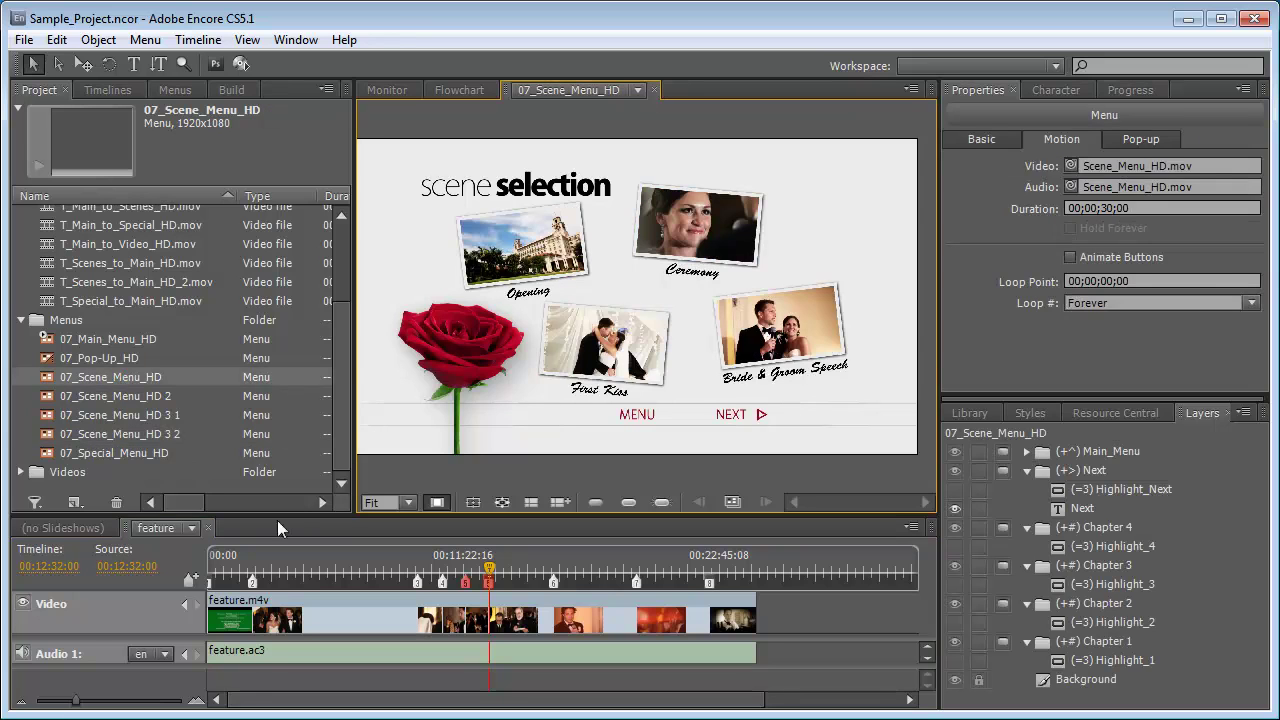
left_click_drag(210, 580, 535, 258)
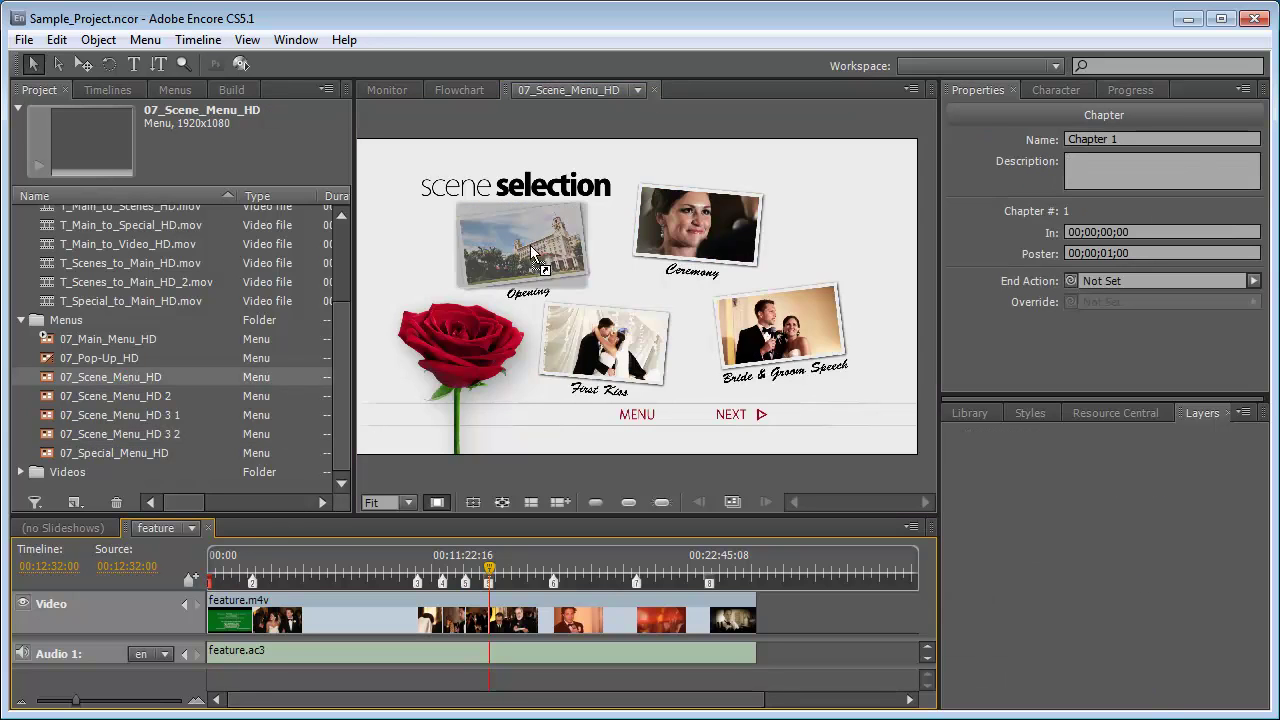
left_click_drag(253, 580, 722, 240)
left_click_drag(416, 581, 558, 393)
mouse_move(443, 580)
left_mouse_down()
mouse_move(470, 578)
mouse_move(778, 330)
left_mouse_up()
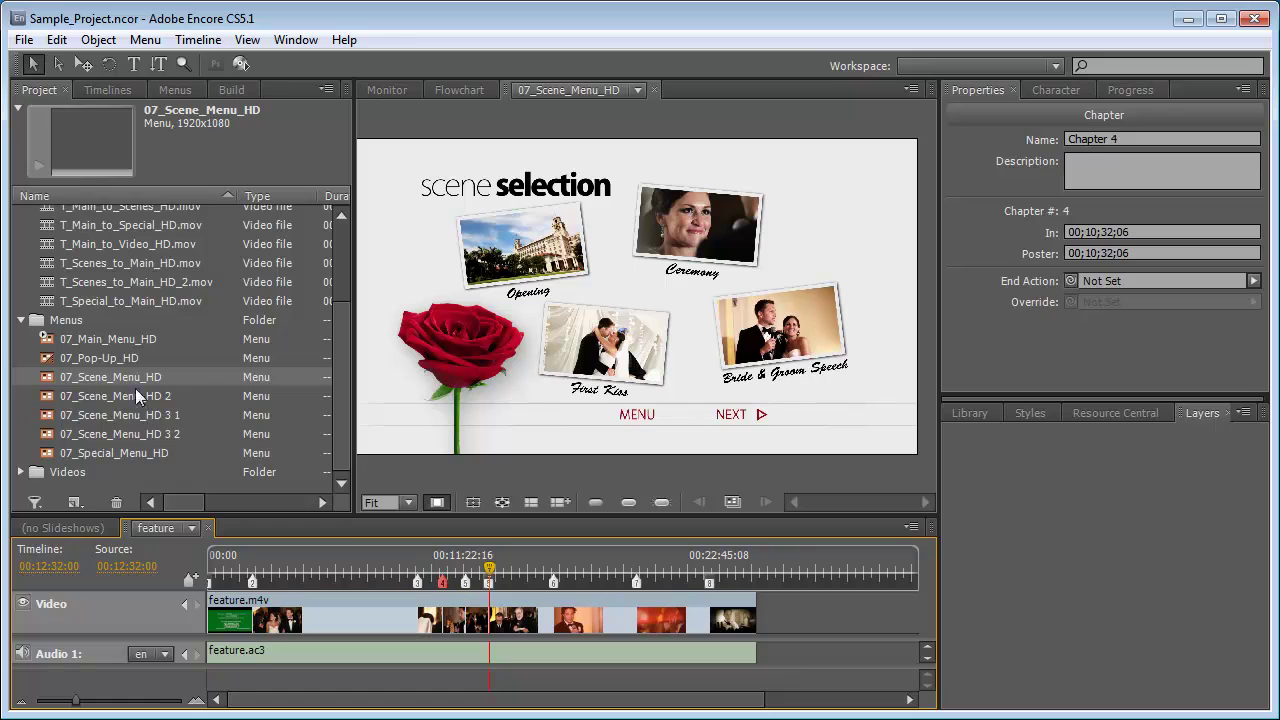
Open 07_Scene_Menu_HD 2 and link the feature timeline's Chapters 5 to 8 to the First Dance, Speeches, Dancing and End Credits buttons
double_click(92, 398)
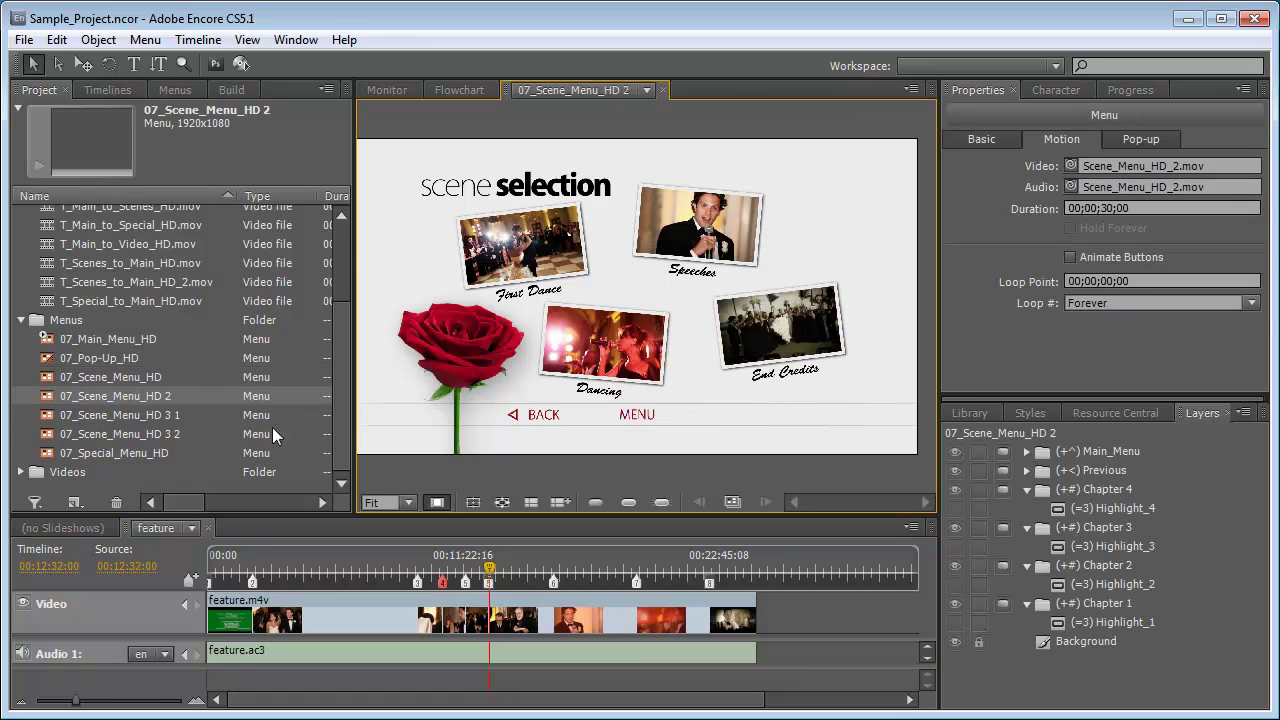
left_click(467, 582)
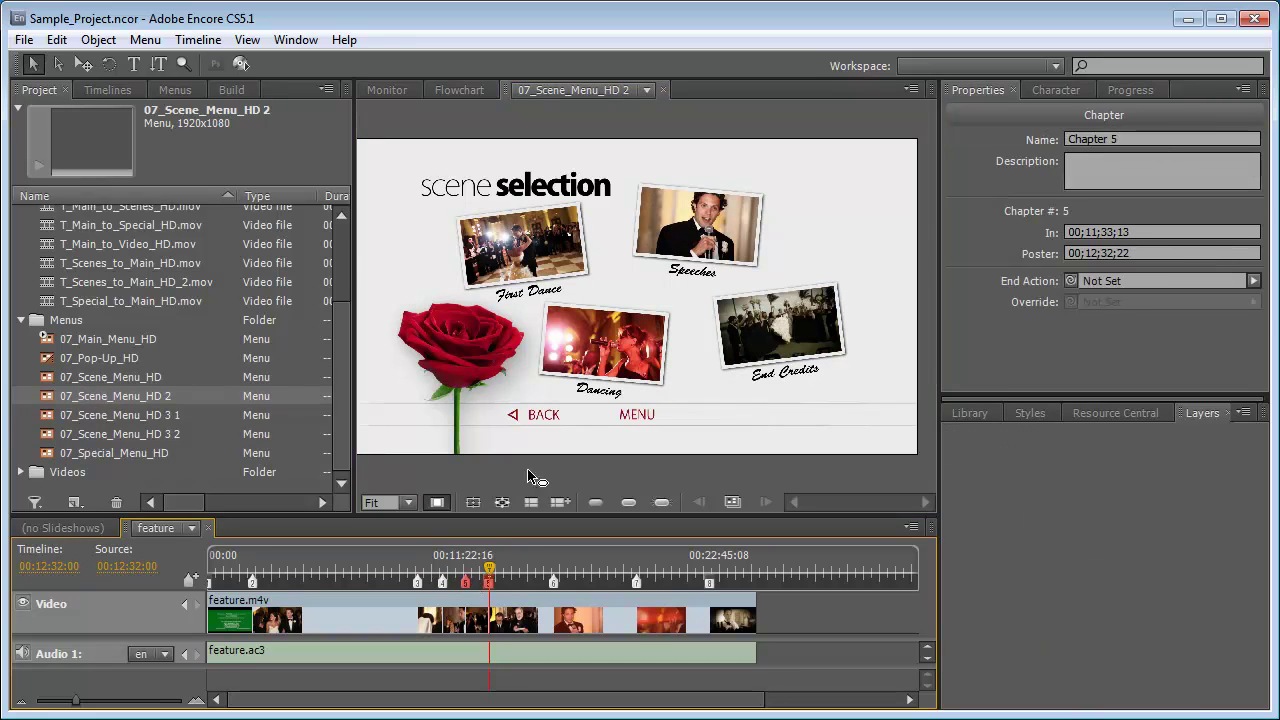
left_click(553, 583)
left_click(636, 582)
left_click_drag(636, 583, 621, 358)
left_click_drag(710, 585, 763, 383)
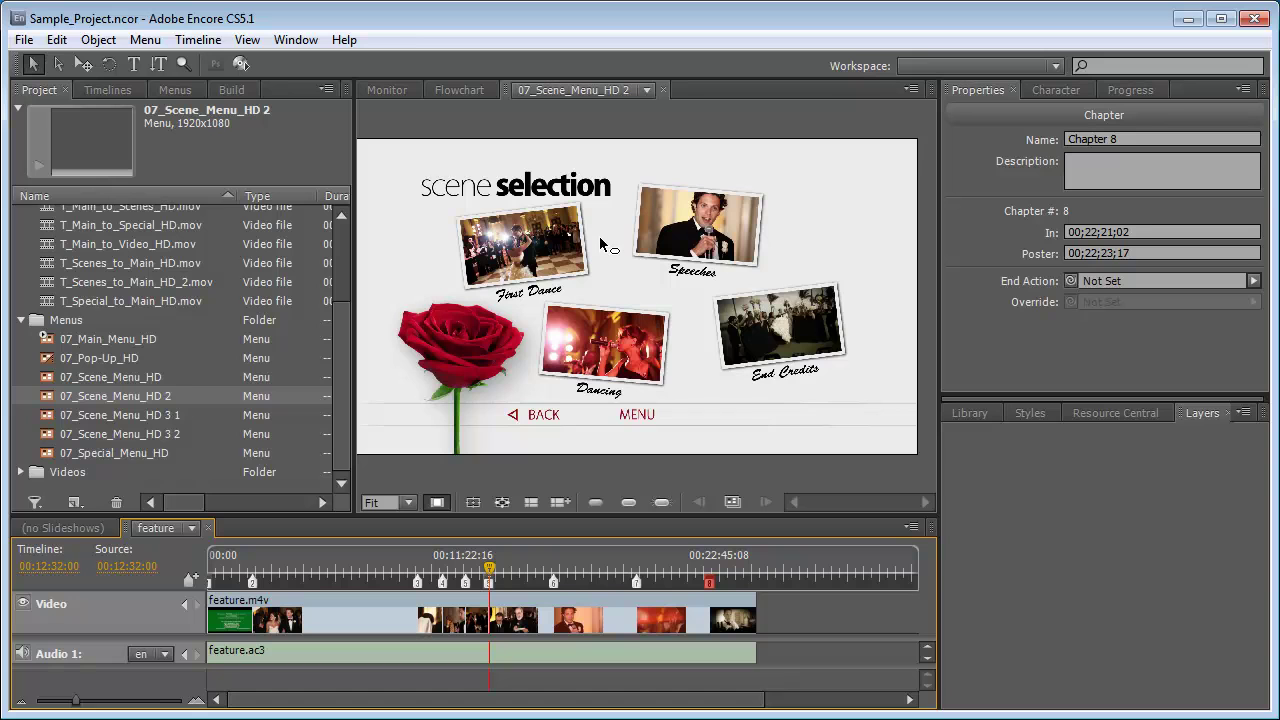
left_click(550, 216)
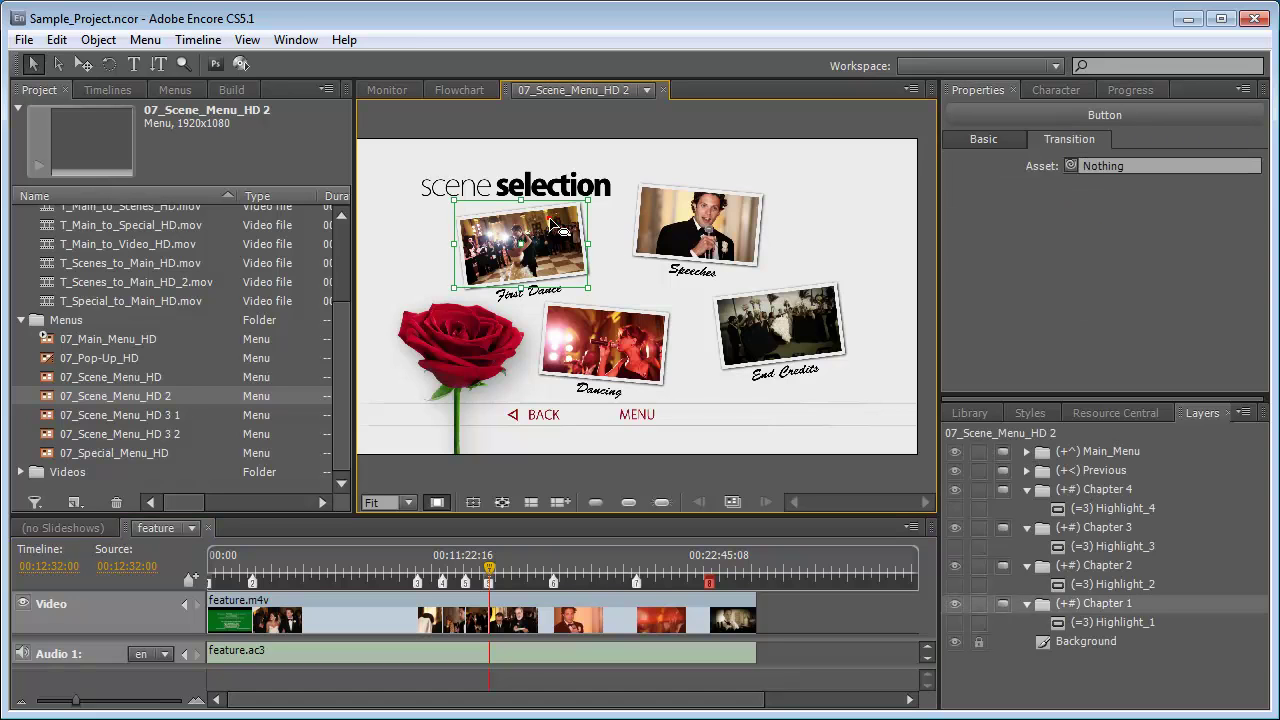
left_click(680, 237)
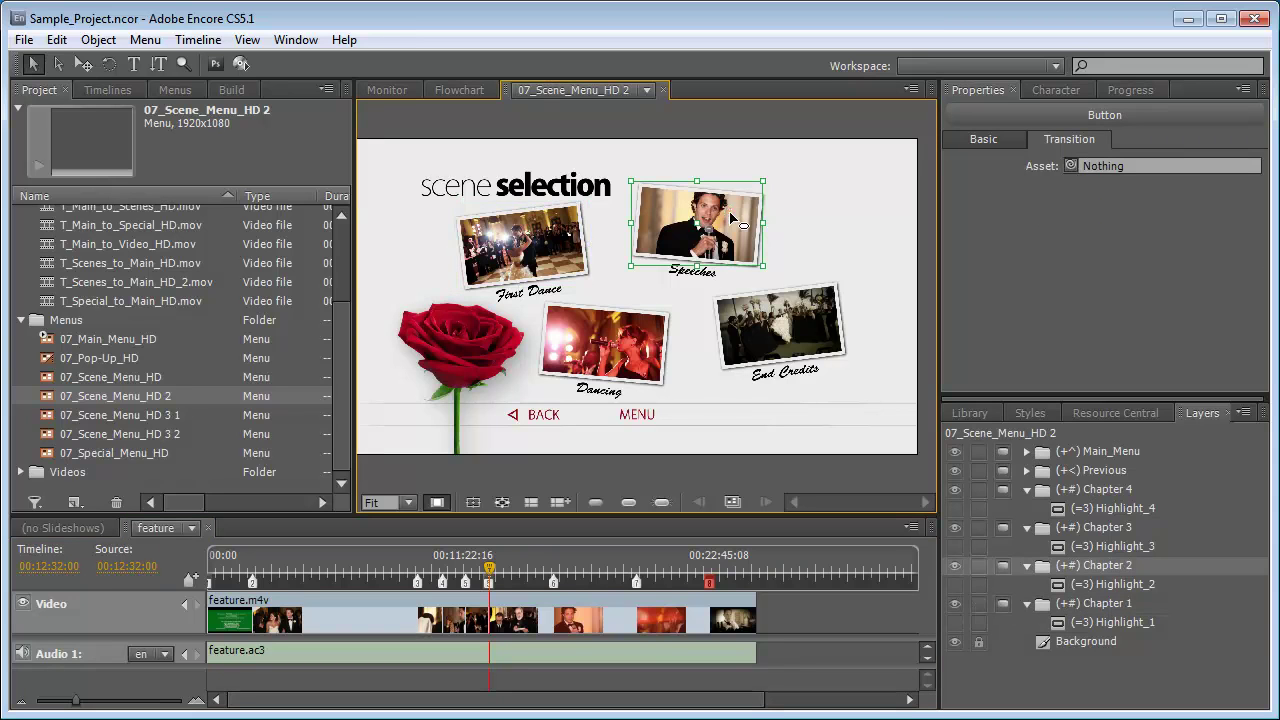
left_click(632, 336)
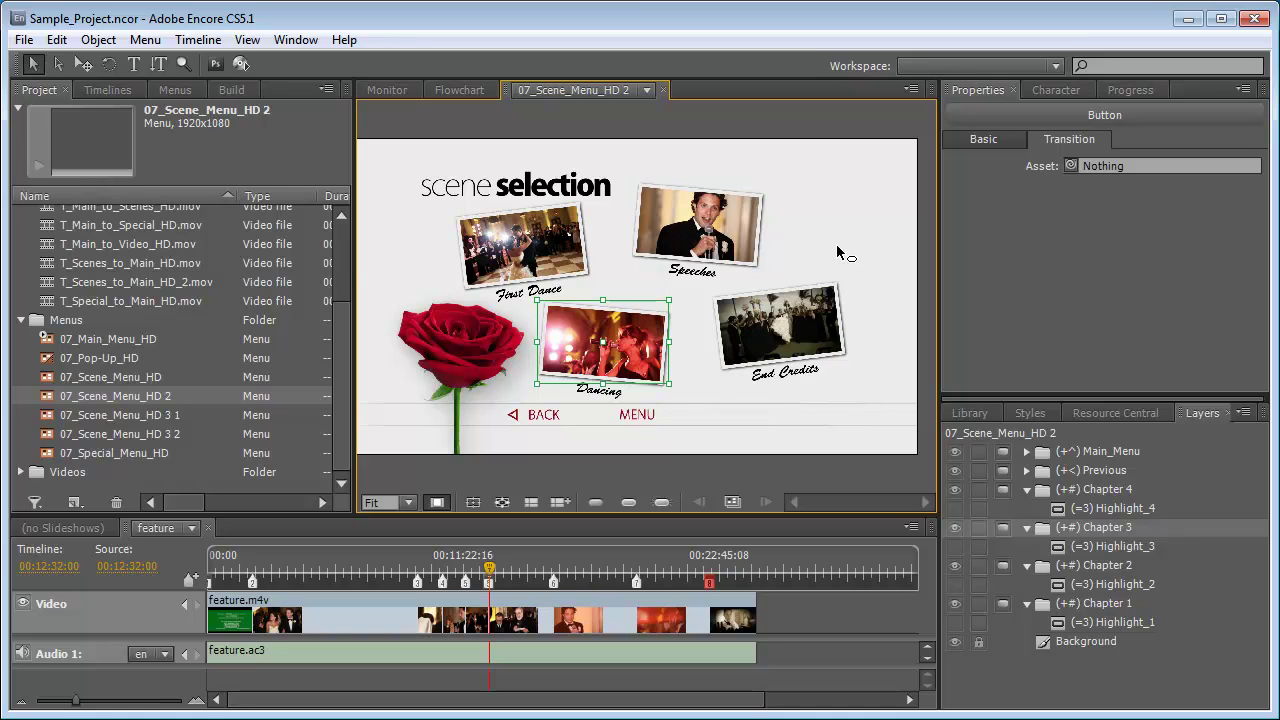
left_click(748, 228)
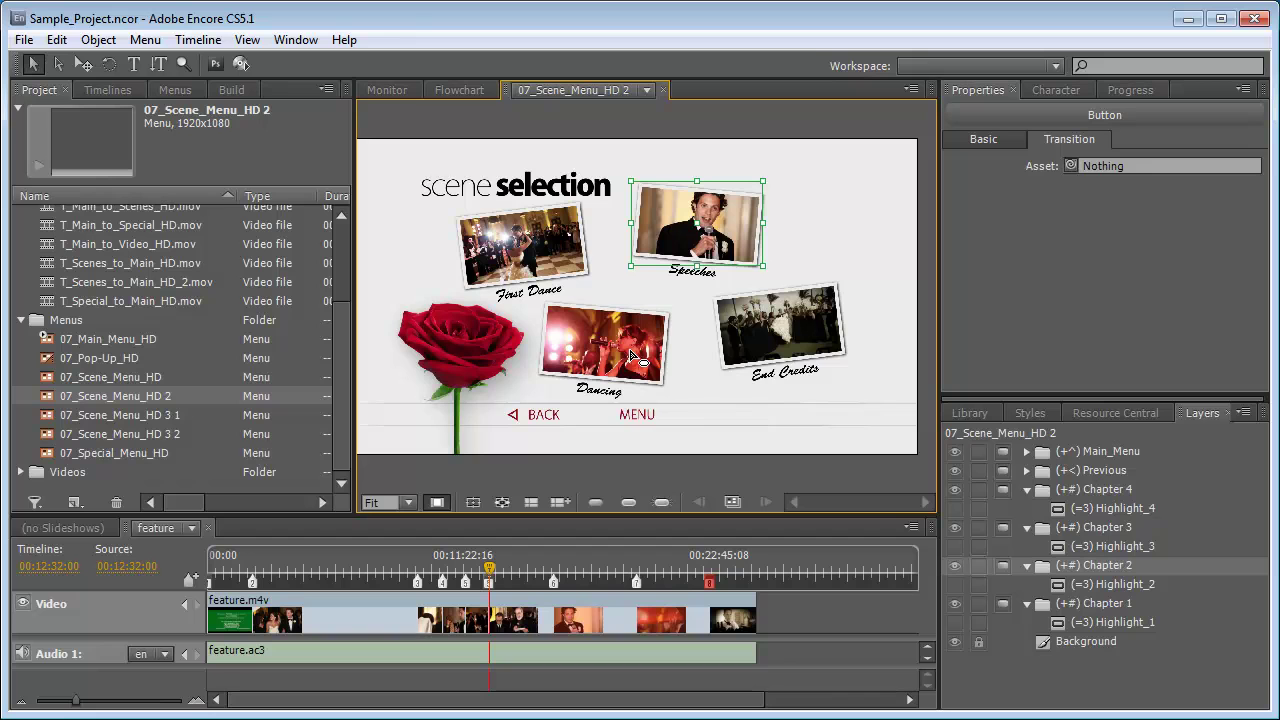
Open 07_Main_Menu_HD, show the buttons' selected highlights and link the Play Movie button to Chapter 1 of the feature timeline
double_click(116, 336)
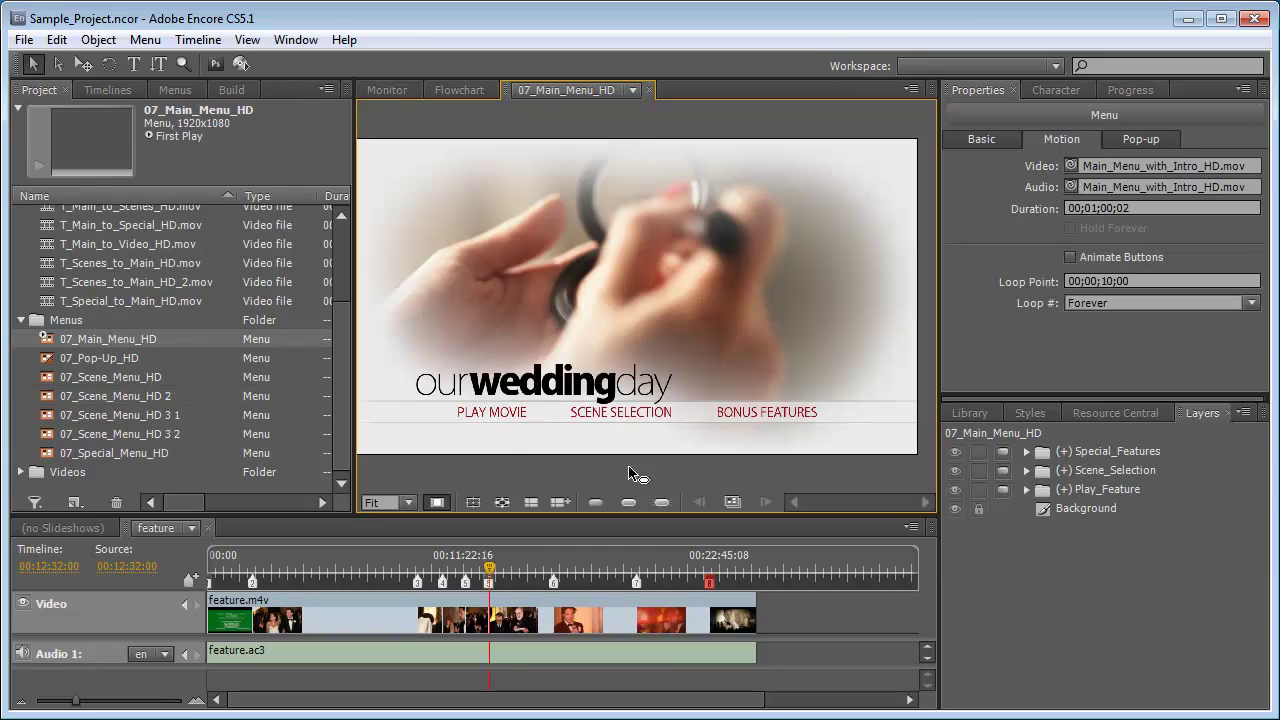
left_click(628, 502)
left_click(448, 414)
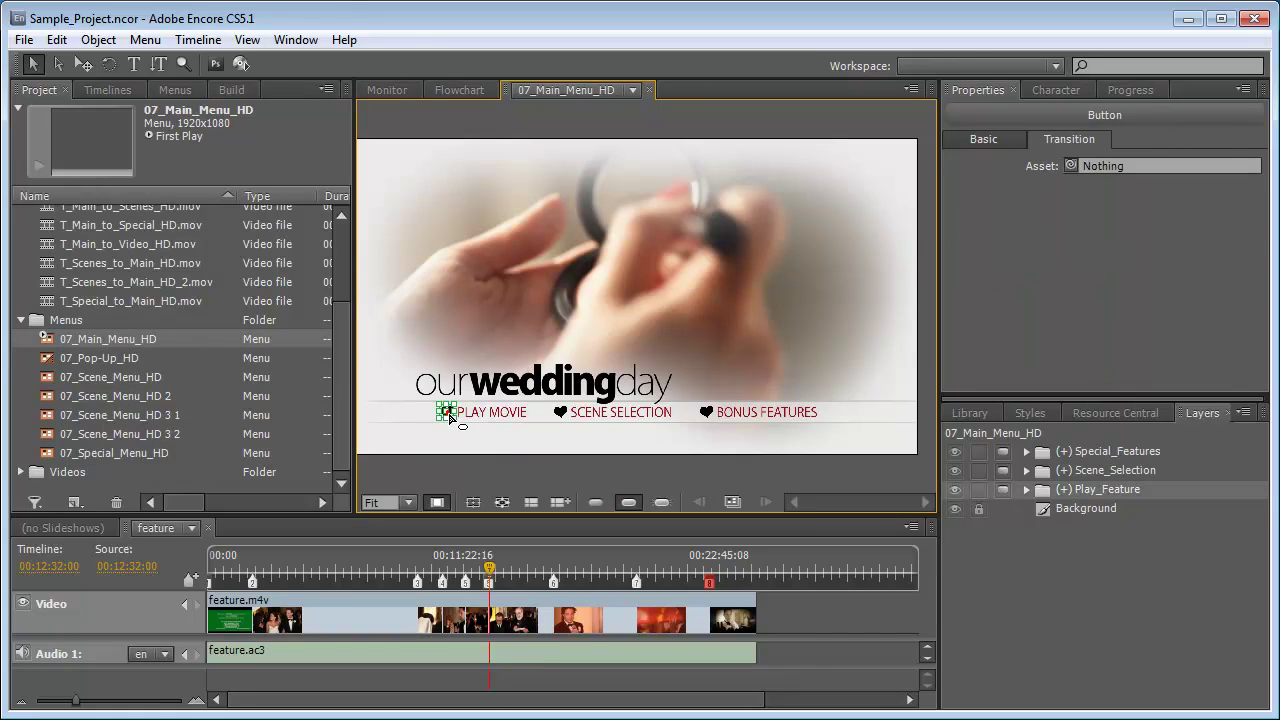
left_click(985, 141)
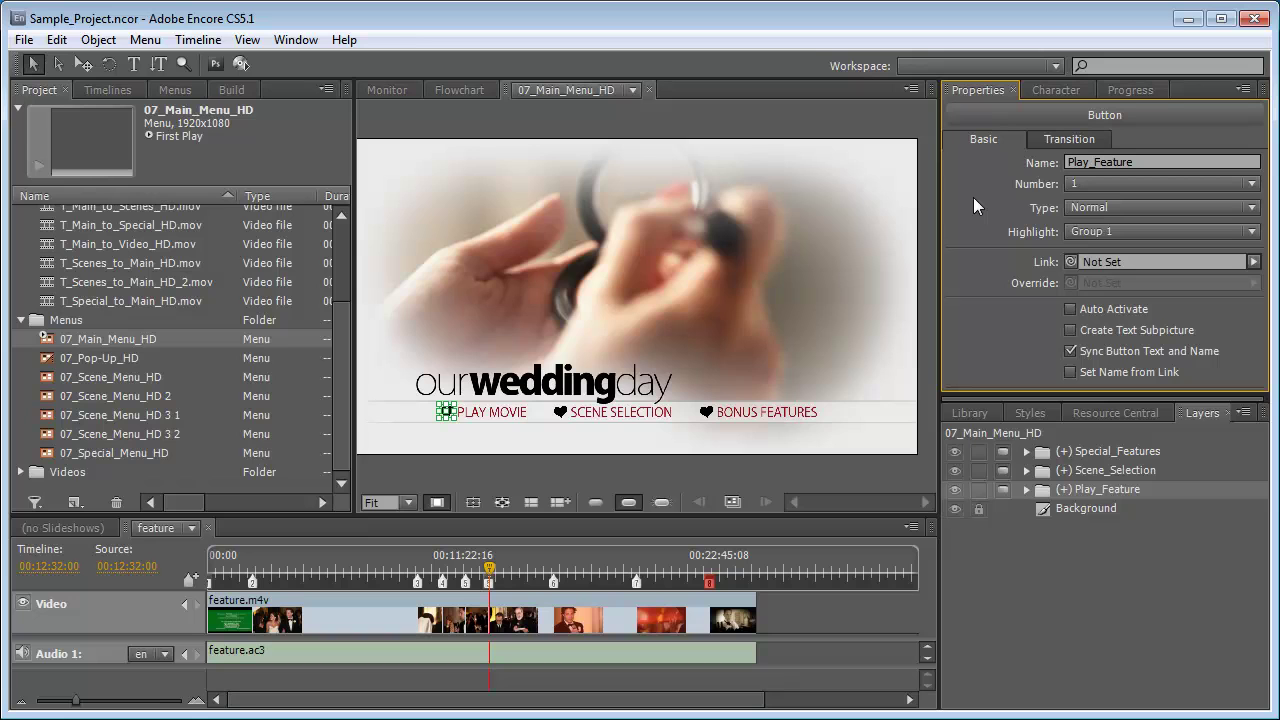
left_click(1253, 261)
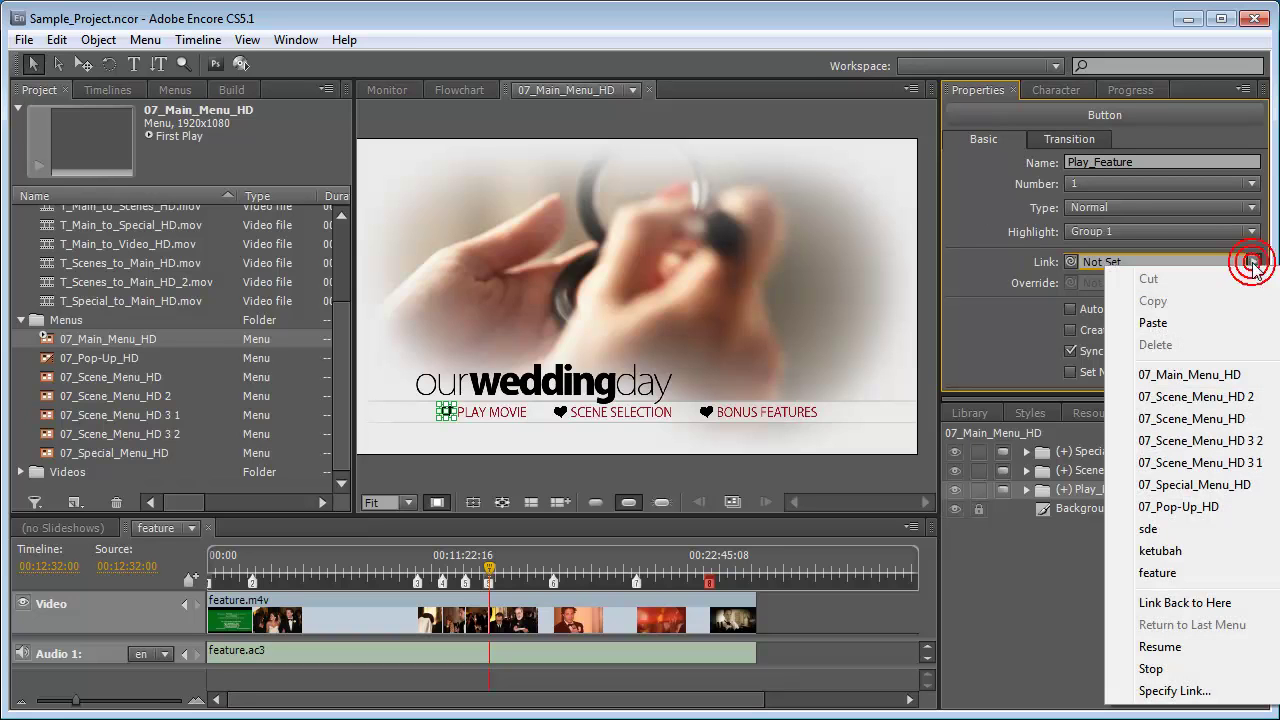
mouse_move(1165, 574)
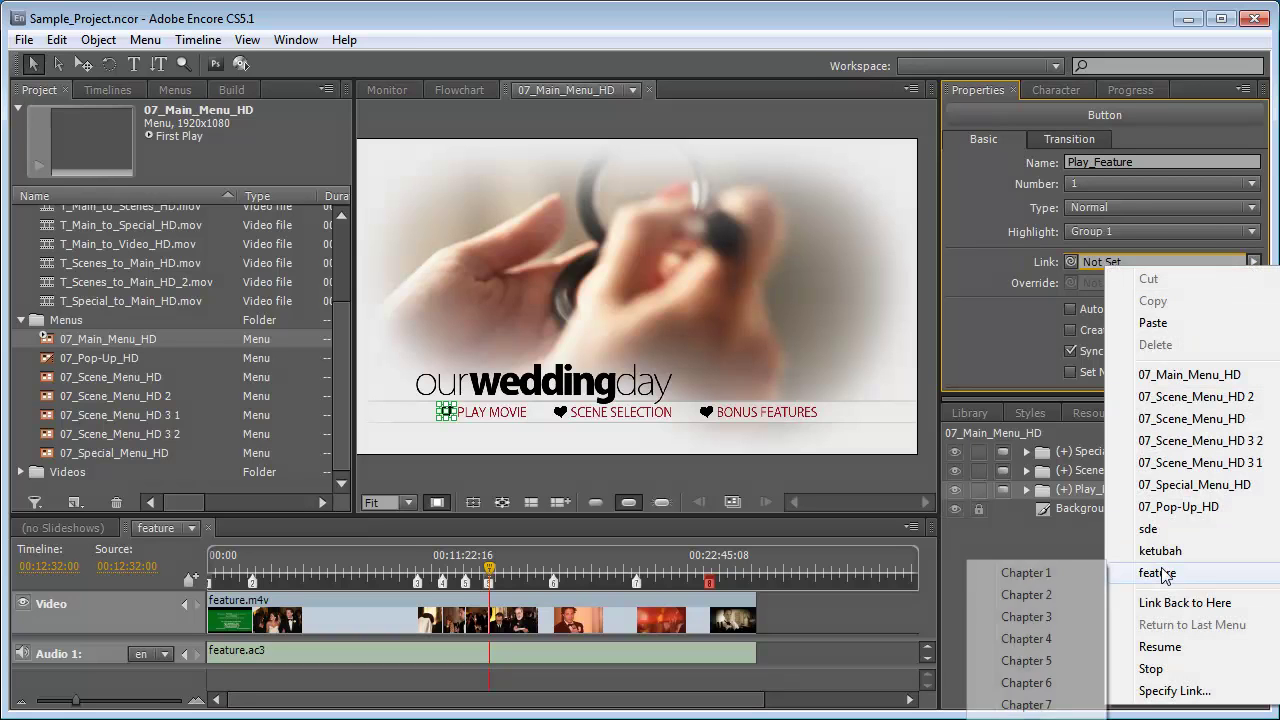
left_click(1079, 573)
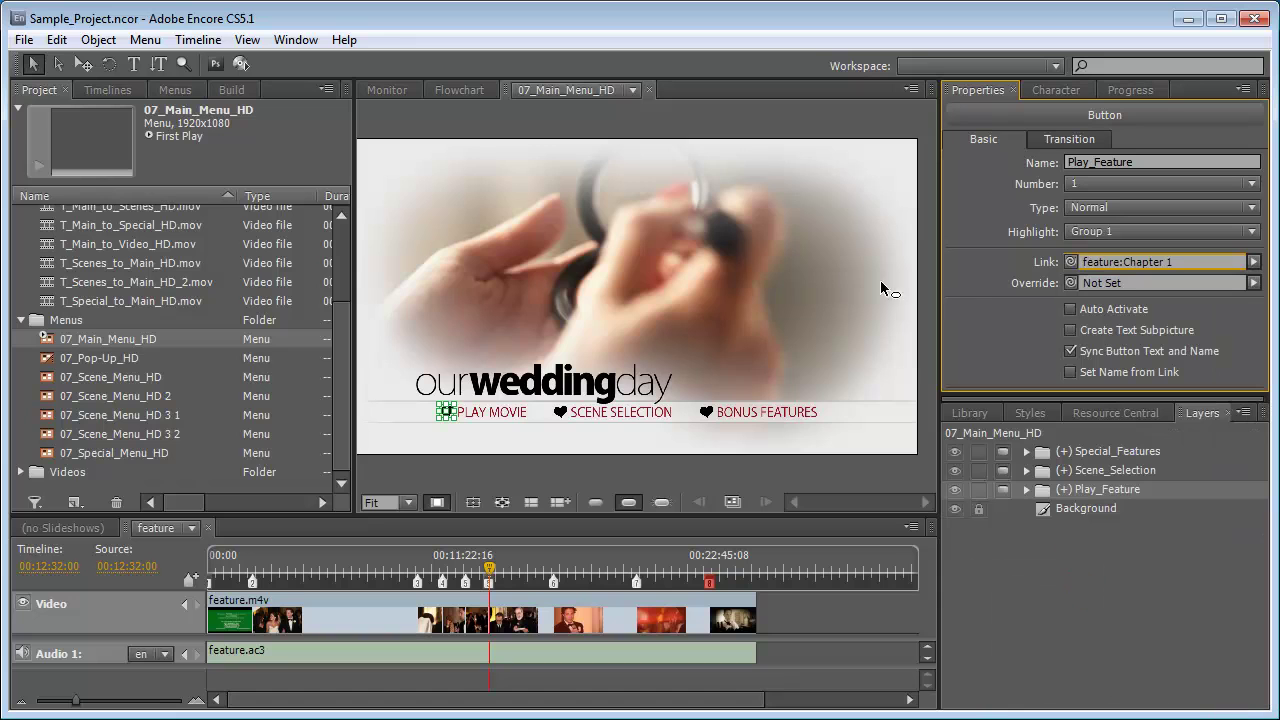
Assign T_Main_to_Video_HD.mov as the transition asset of the Play Movie button
left_click_drag(341, 410, 340, 255)
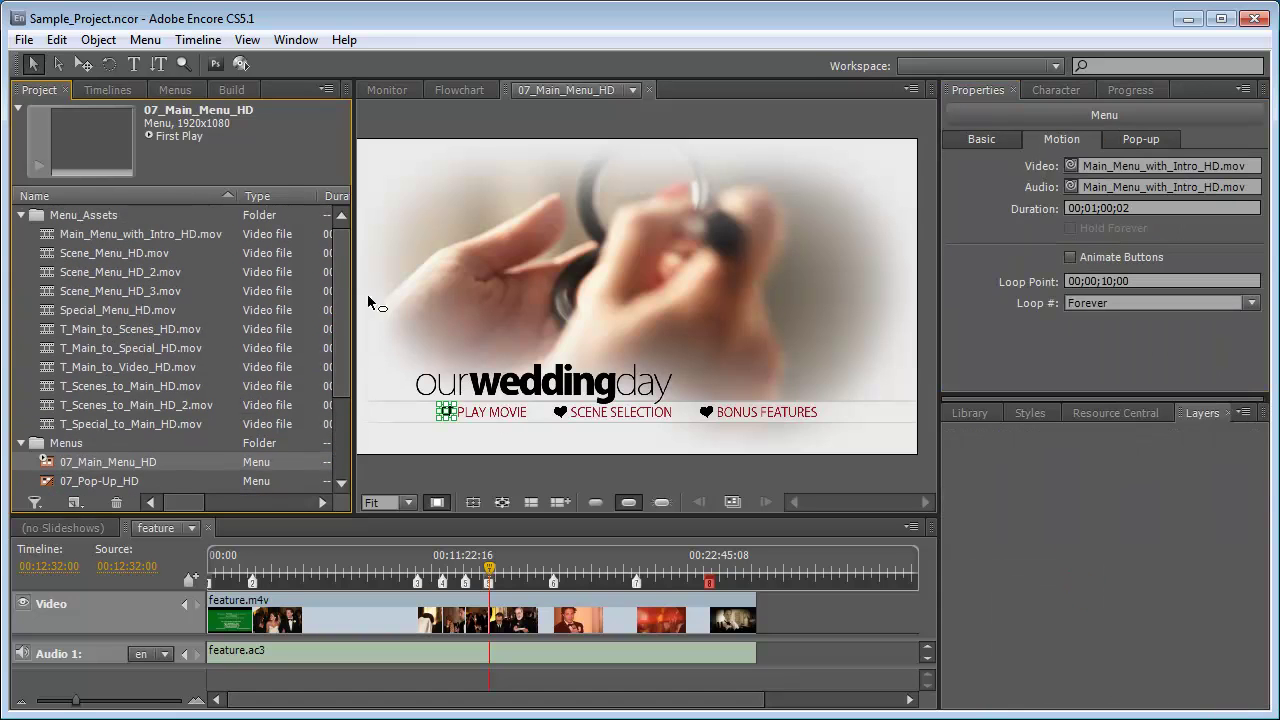
left_click(483, 340)
left_click(446, 413)
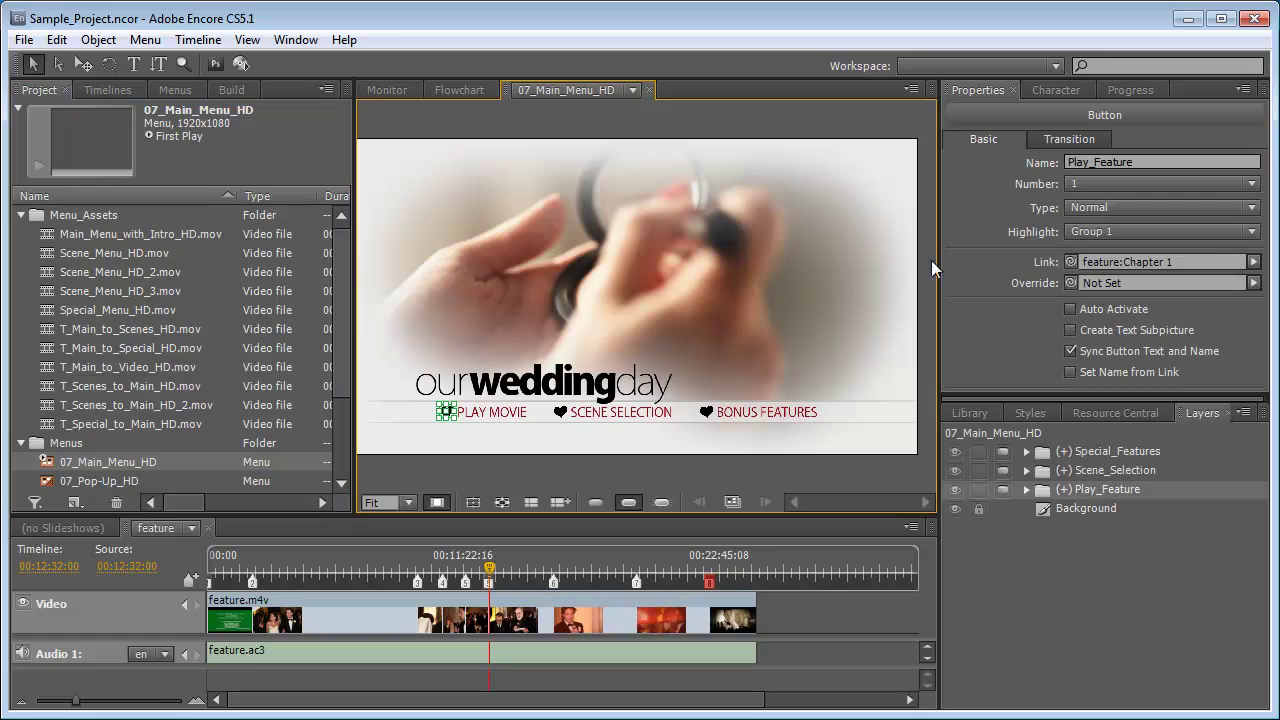
left_click(1059, 139)
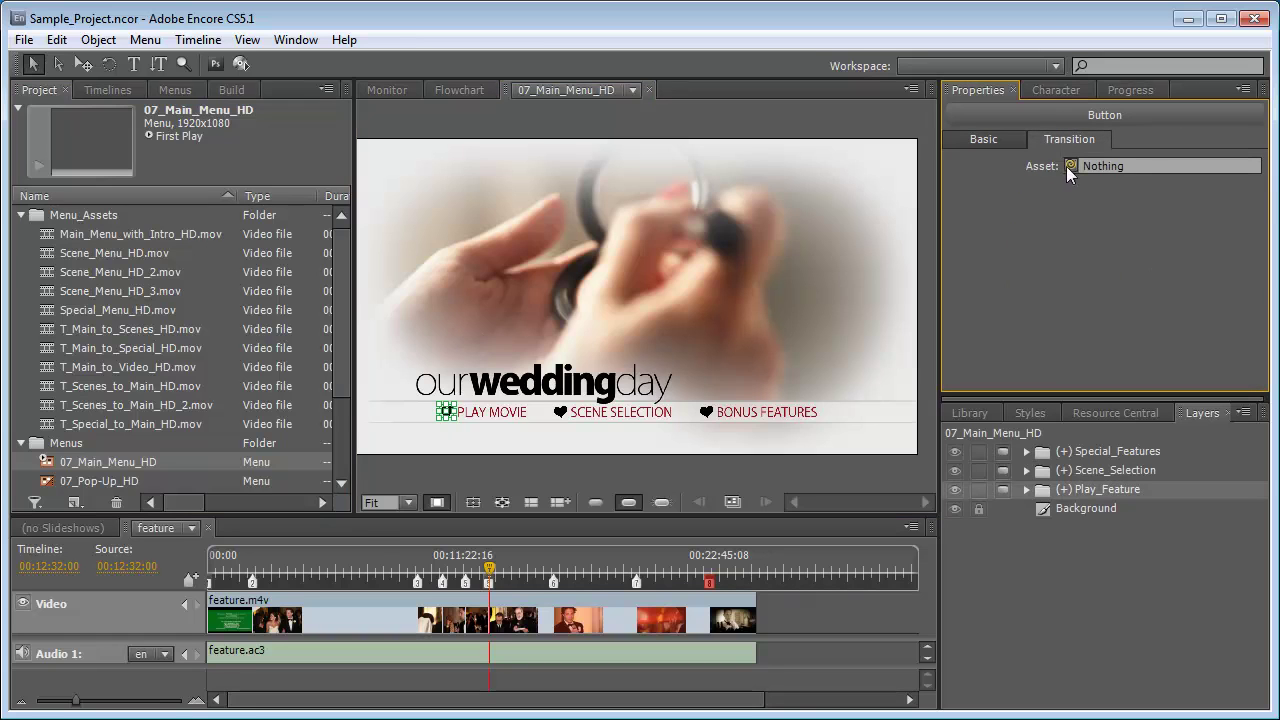
left_click_drag(1068, 164, 650, 204)
left_click_drag(309, 239, 124, 369)
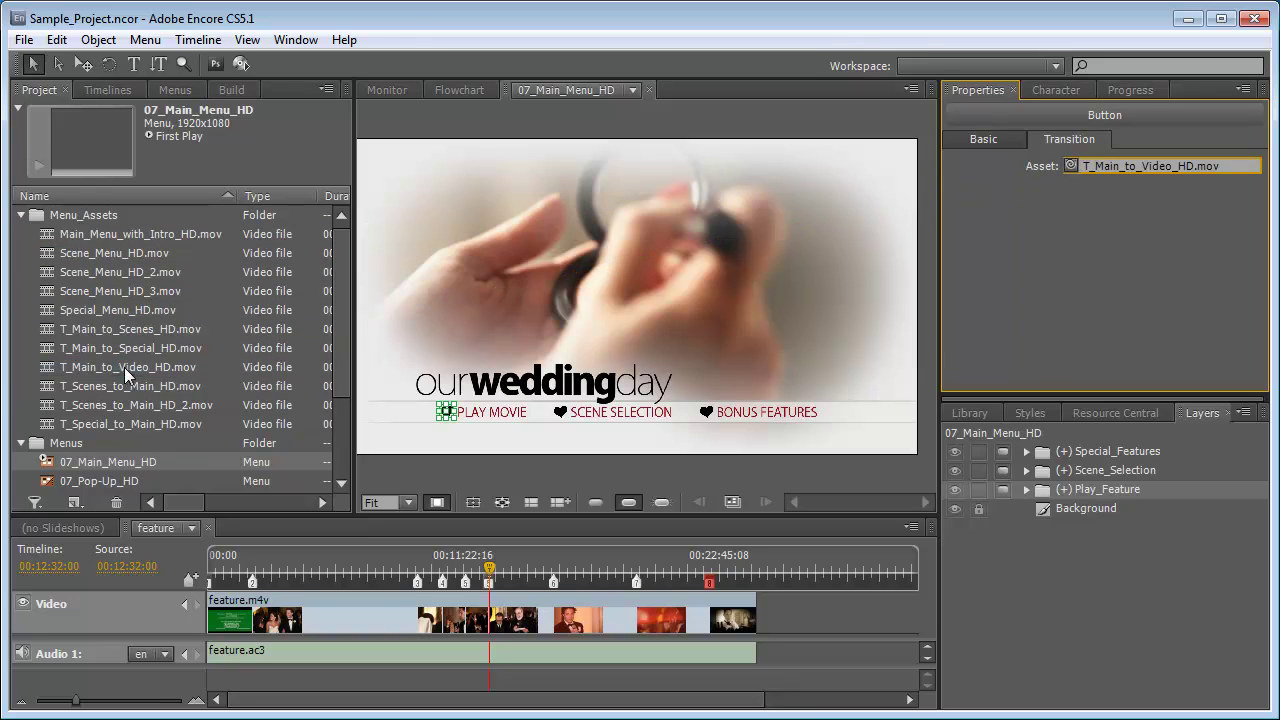
Link the Scene Selection button to the default of 07_Scene_Menu_HD and assign T_Main_to_Scenes_HD.mov as its transition
left_click(983, 139)
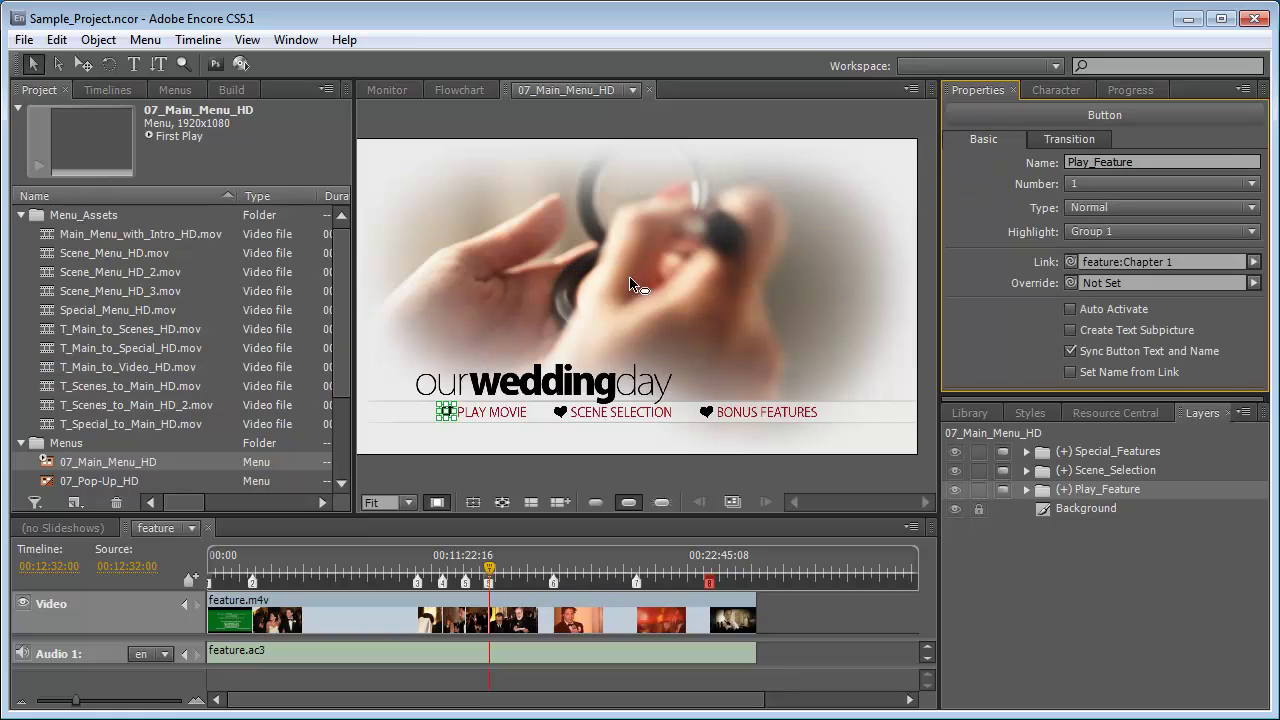
left_click(562, 413)
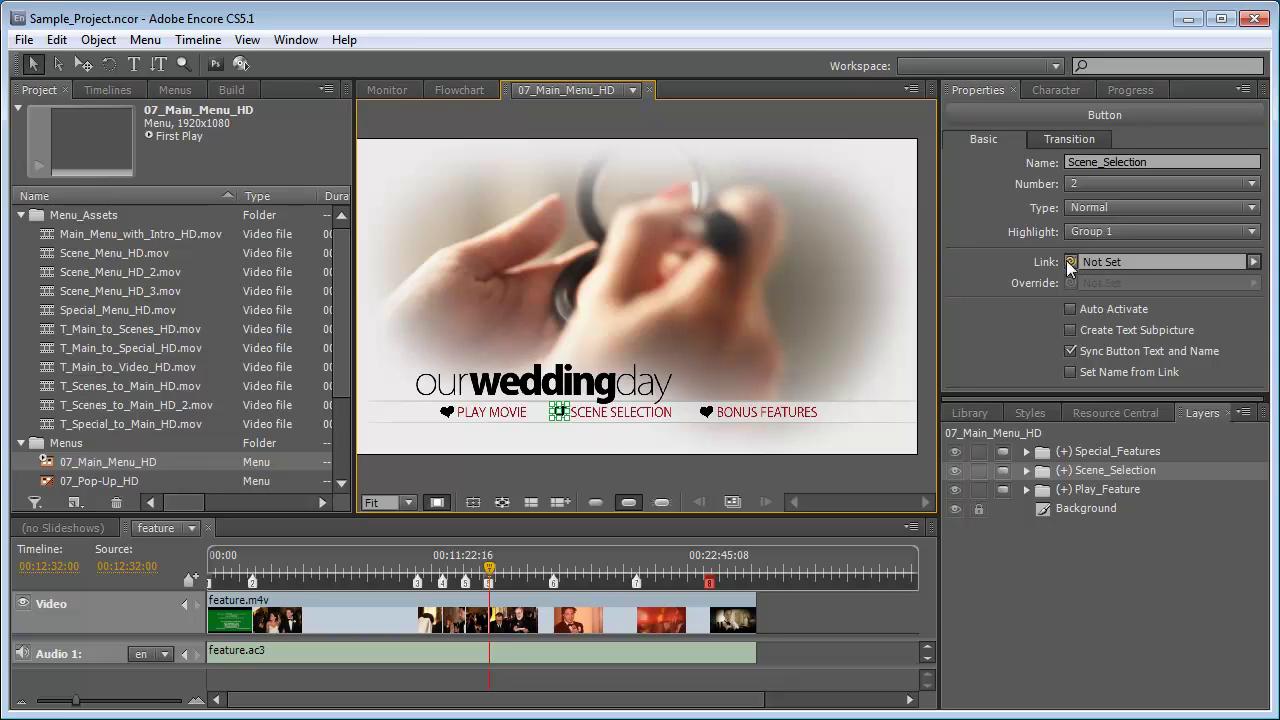
left_click(1253, 261)
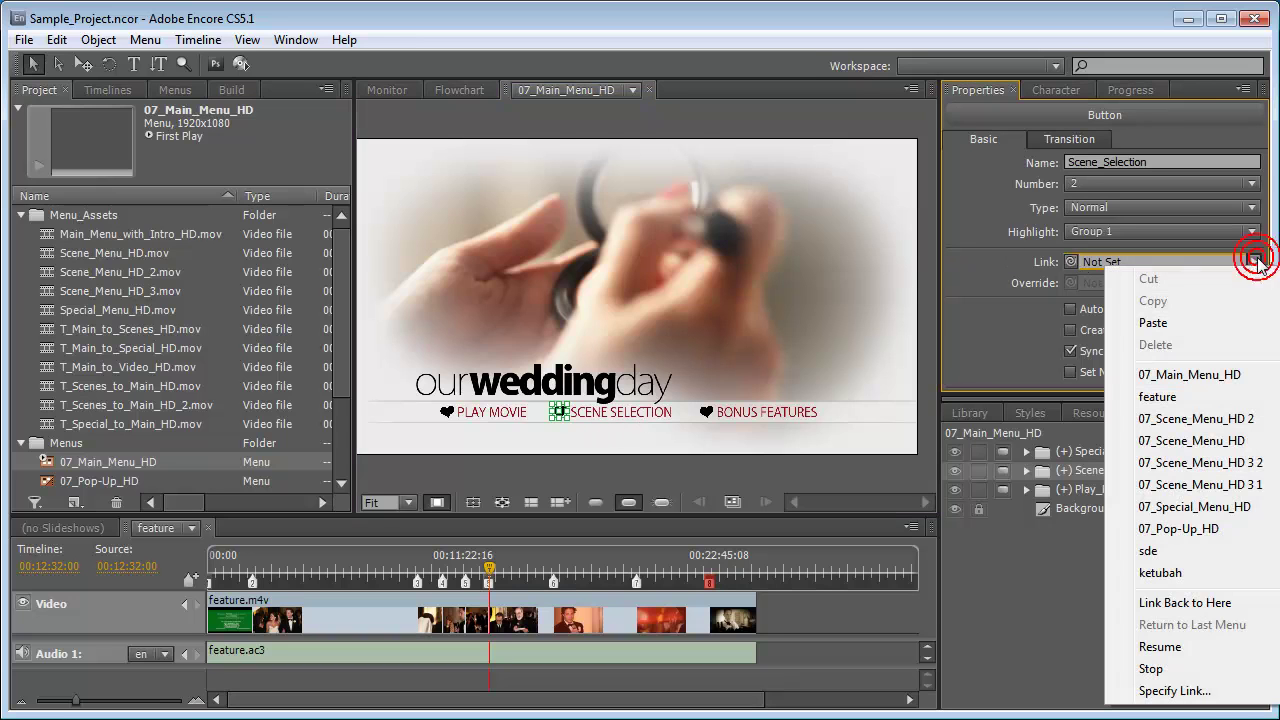
mouse_move(1178, 450)
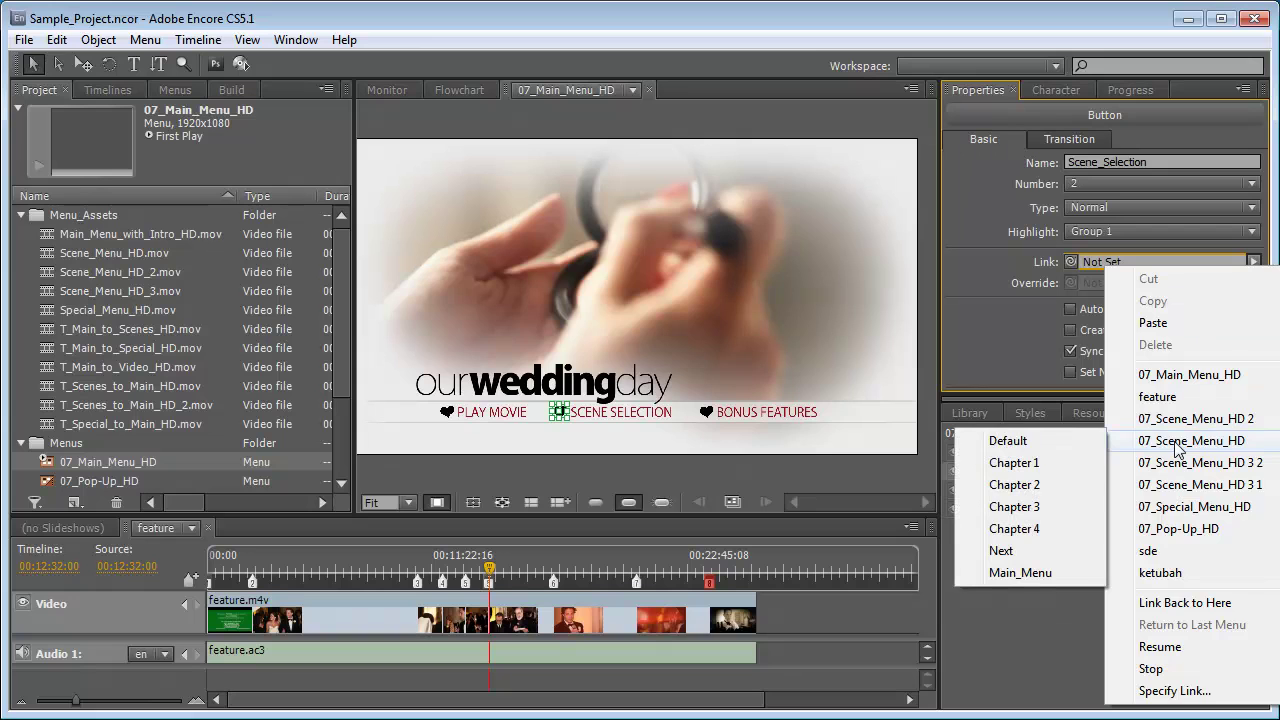
left_click(1020, 440)
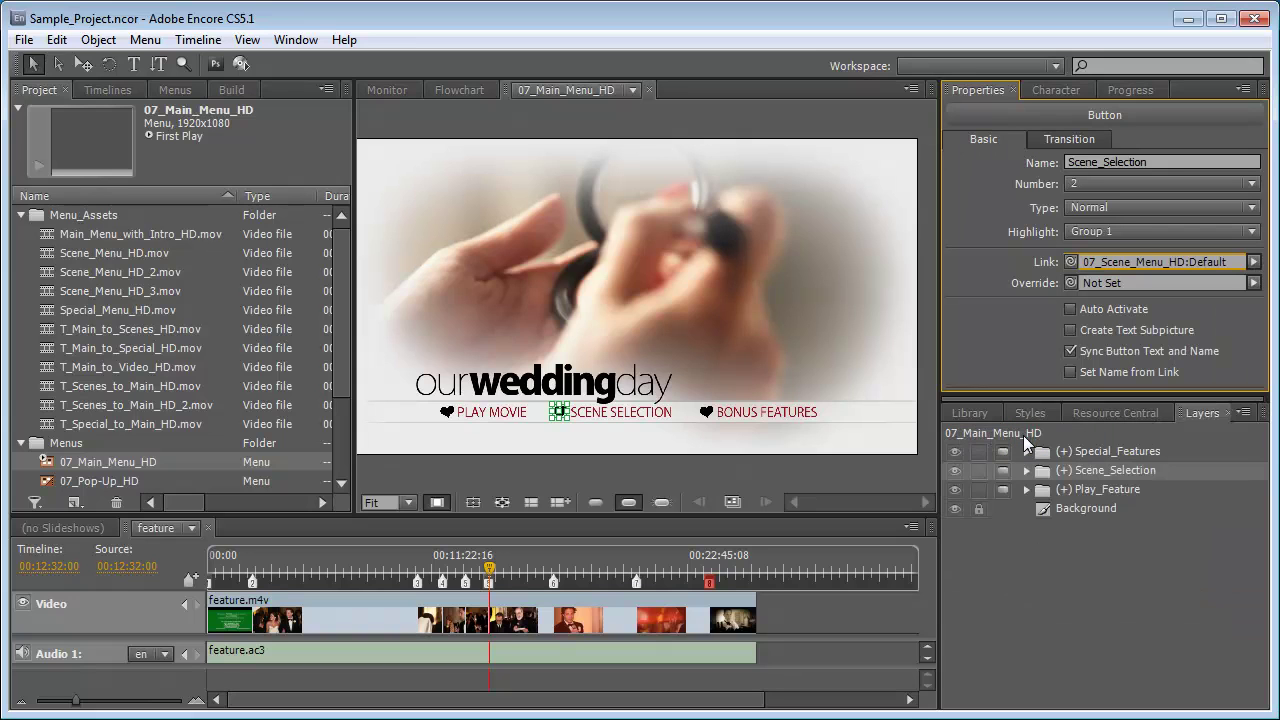
left_click(1060, 139)
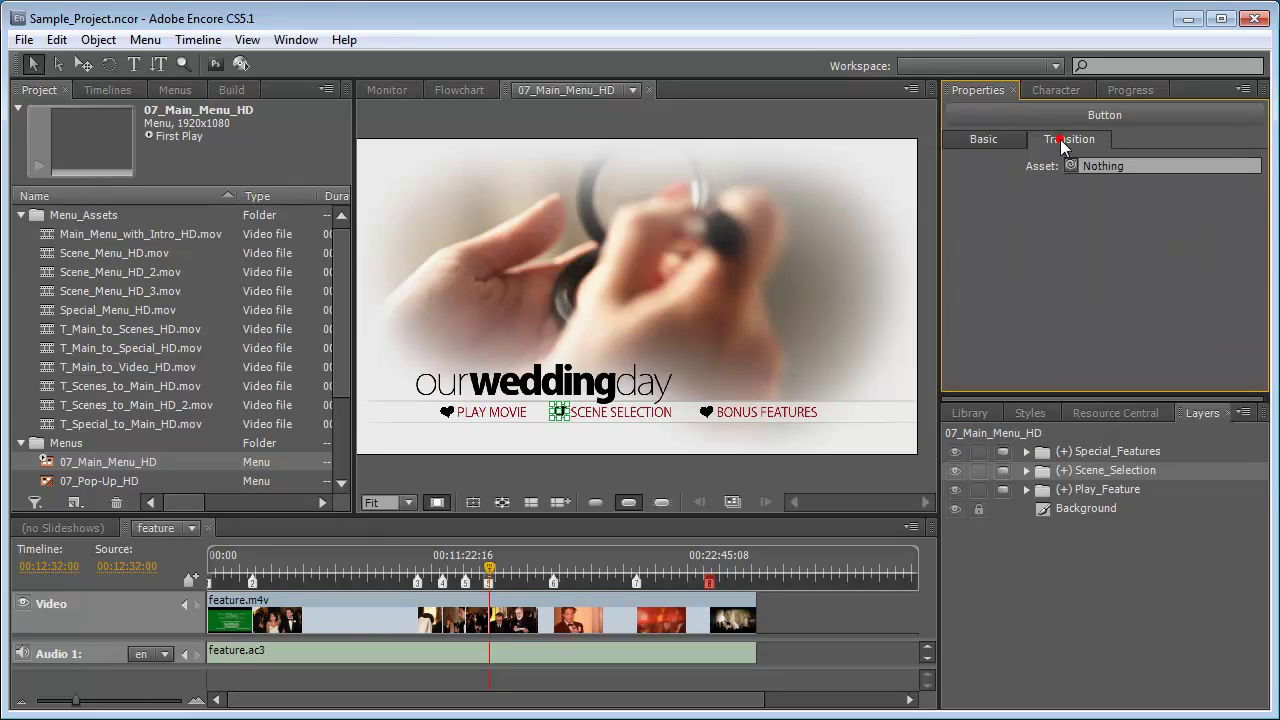
left_click_drag(1072, 166, 145, 326)
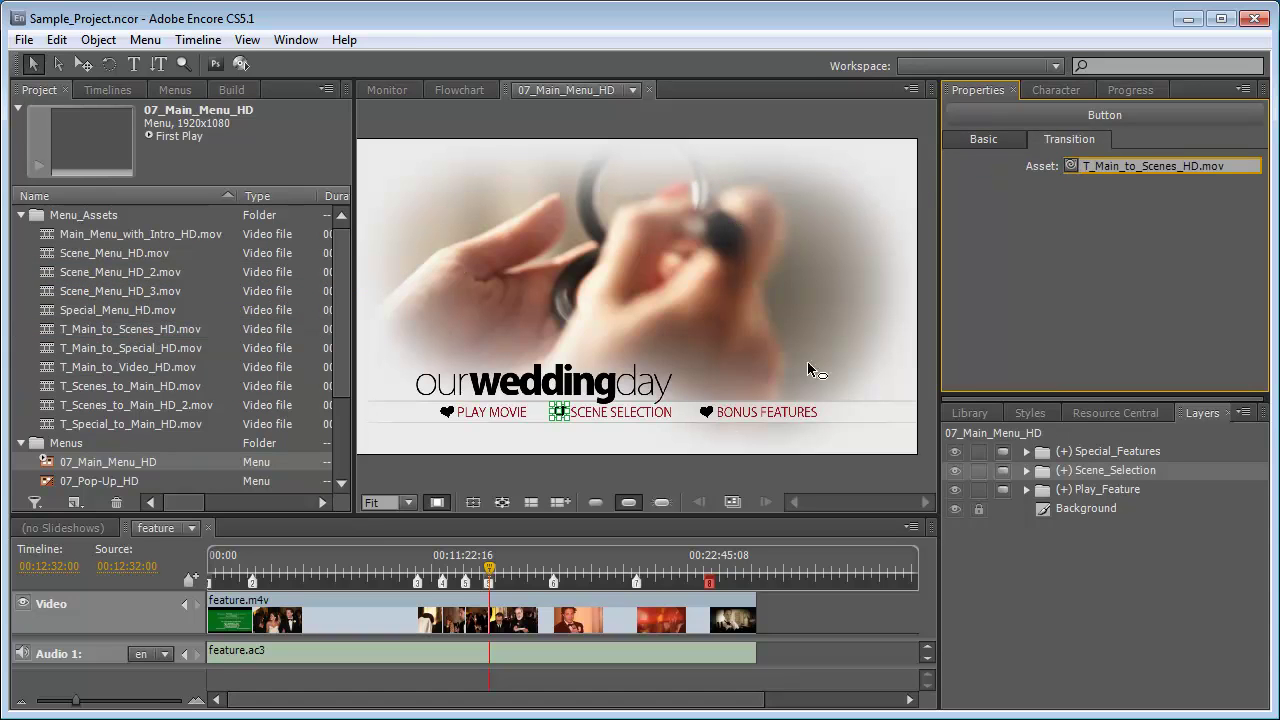
Link the Bonus Features button to the default of 07_Special_Menu_HD and assign T_Main_to_Special_HD.mov as its transition
left_click(990, 141)
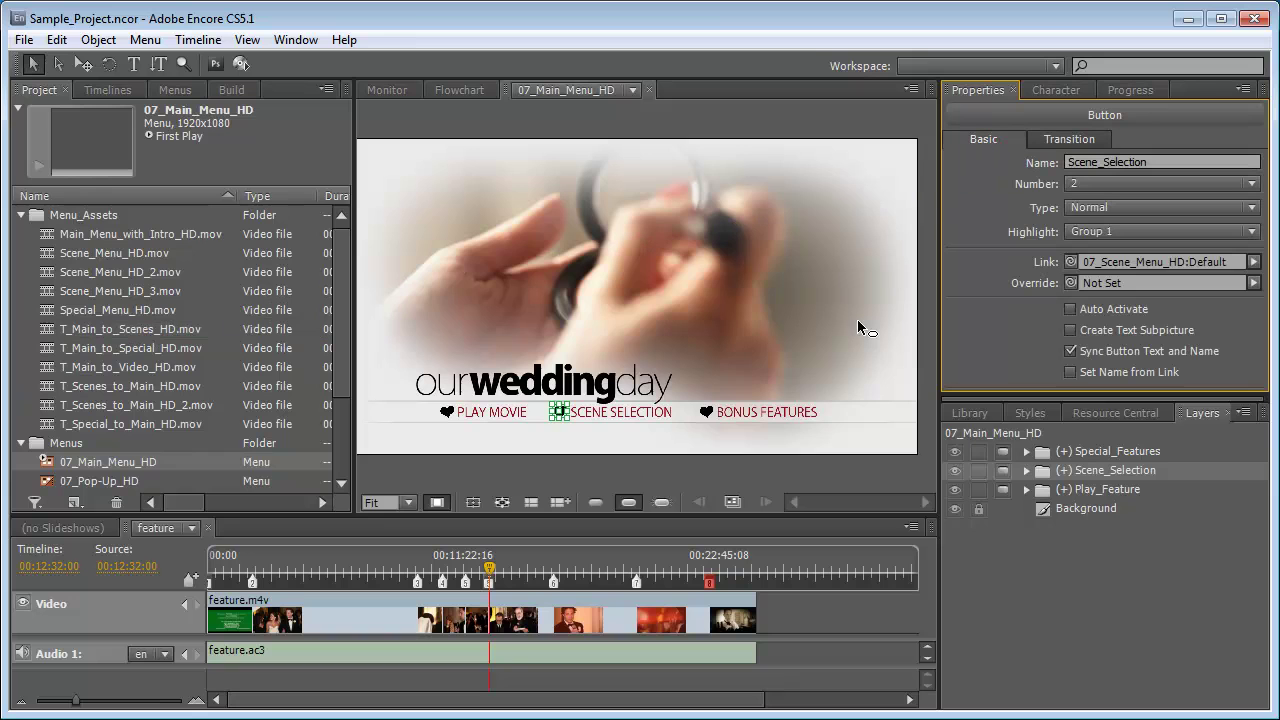
left_click(707, 413)
left_click(1253, 262)
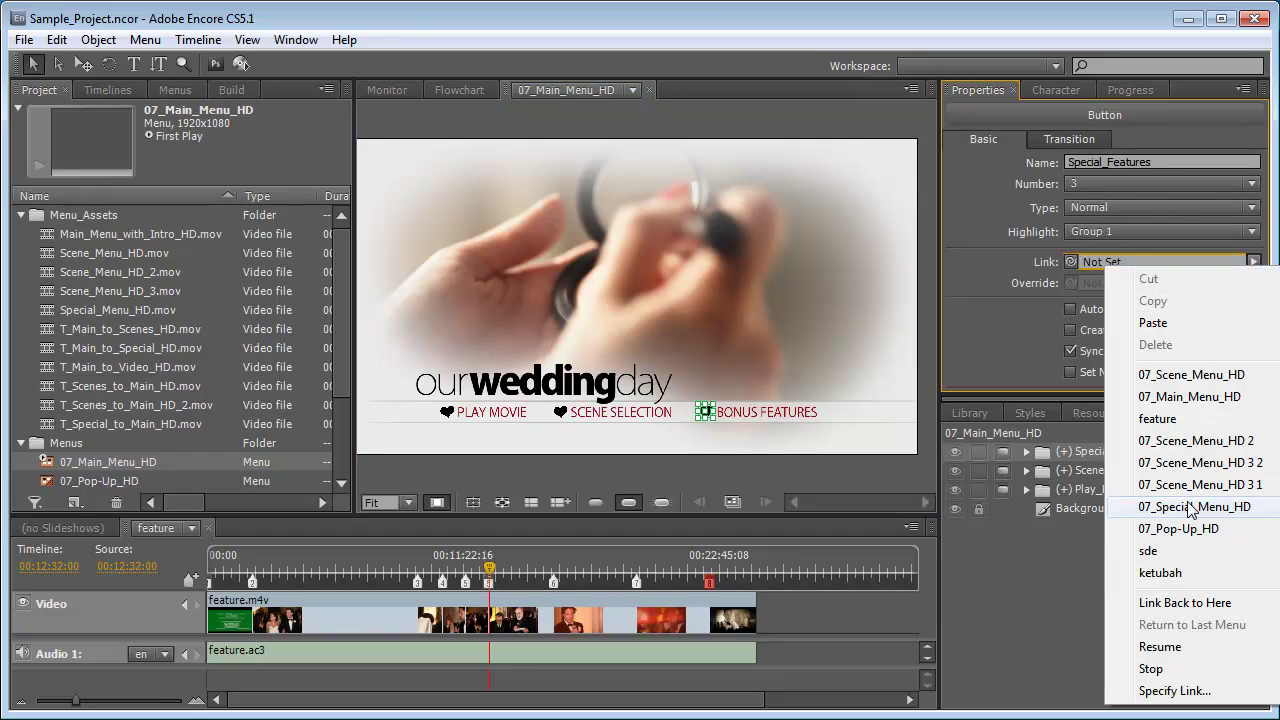
mouse_move(1190, 506)
left_click(1062, 507)
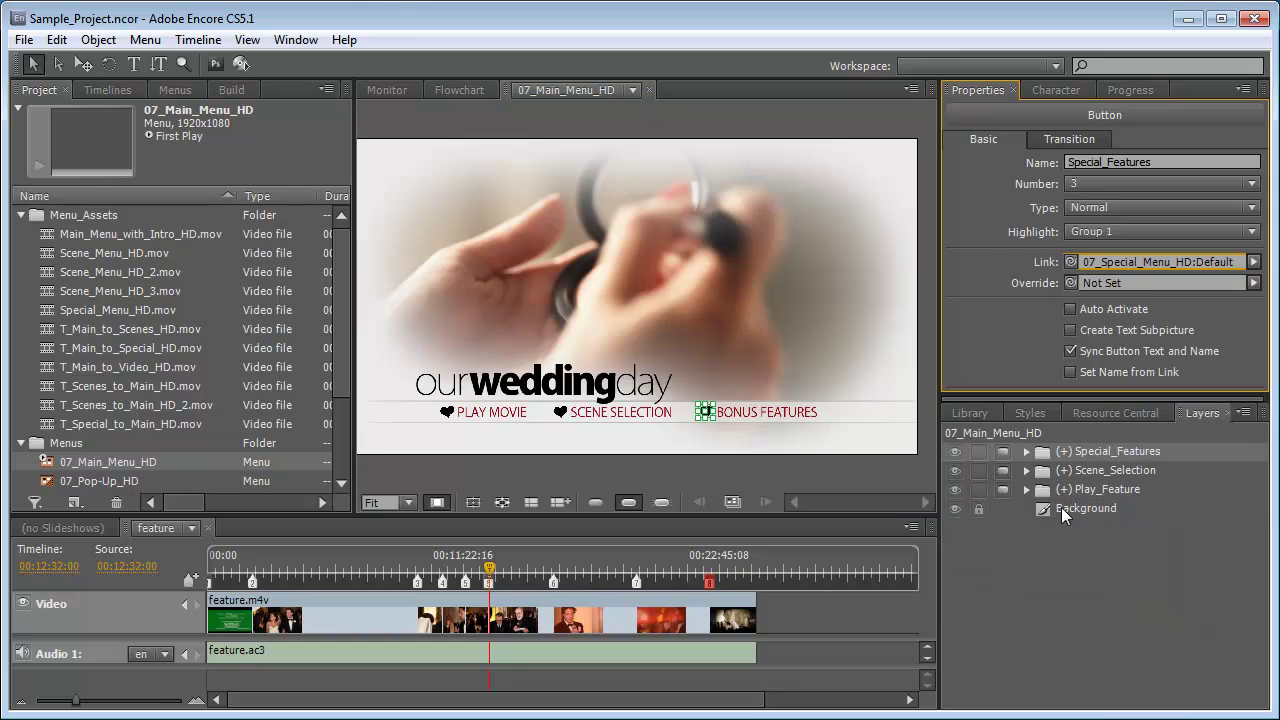
left_click(1057, 142)
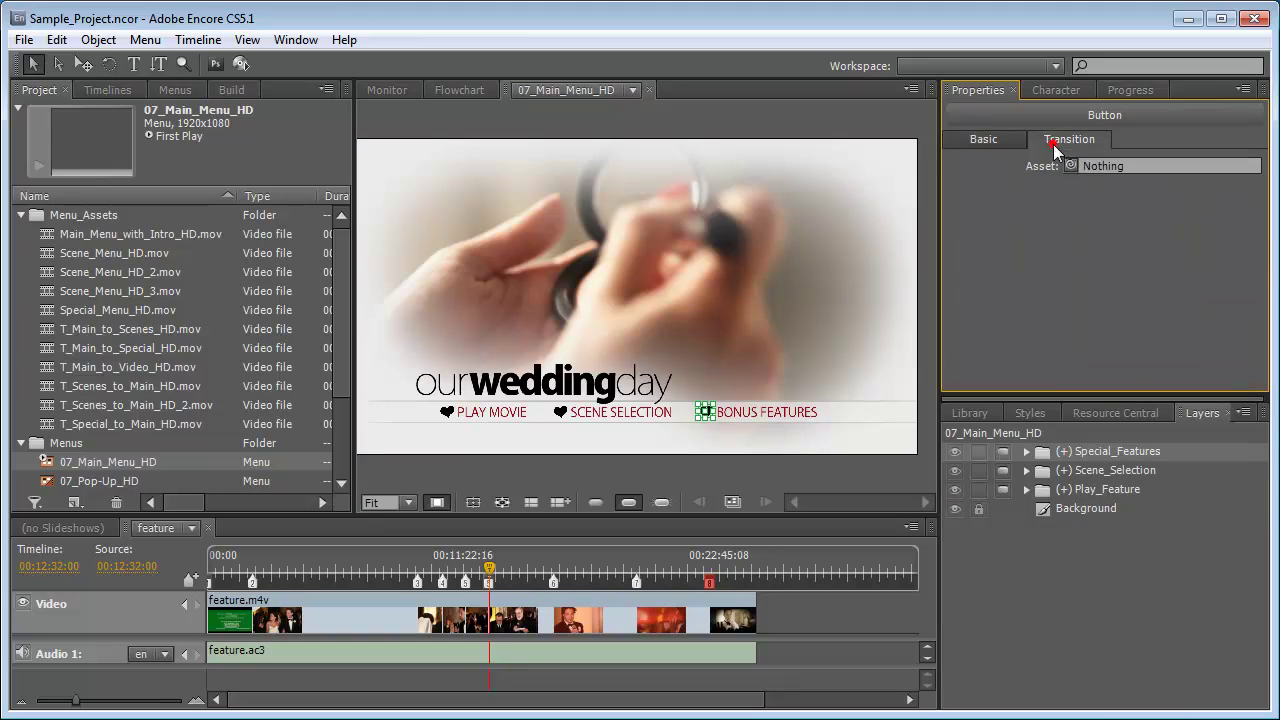
left_click_drag(1070, 166, 127, 350)
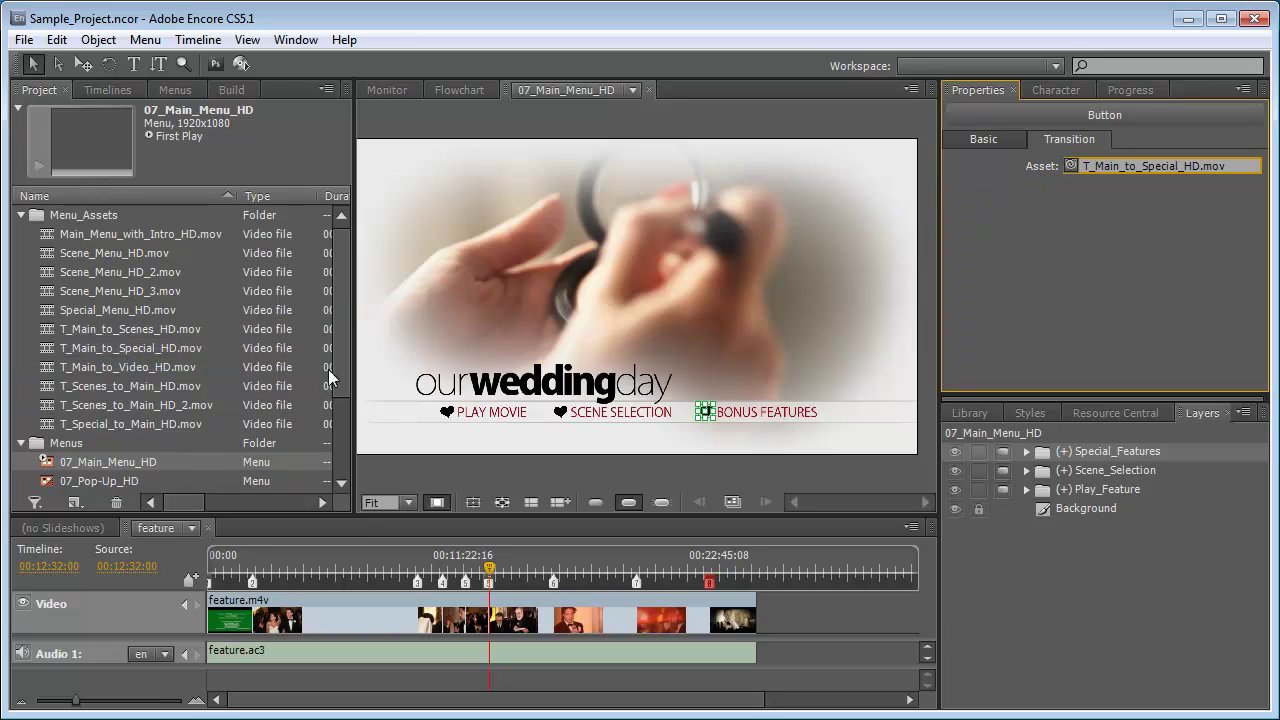
left_click_drag(340, 347, 338, 410)
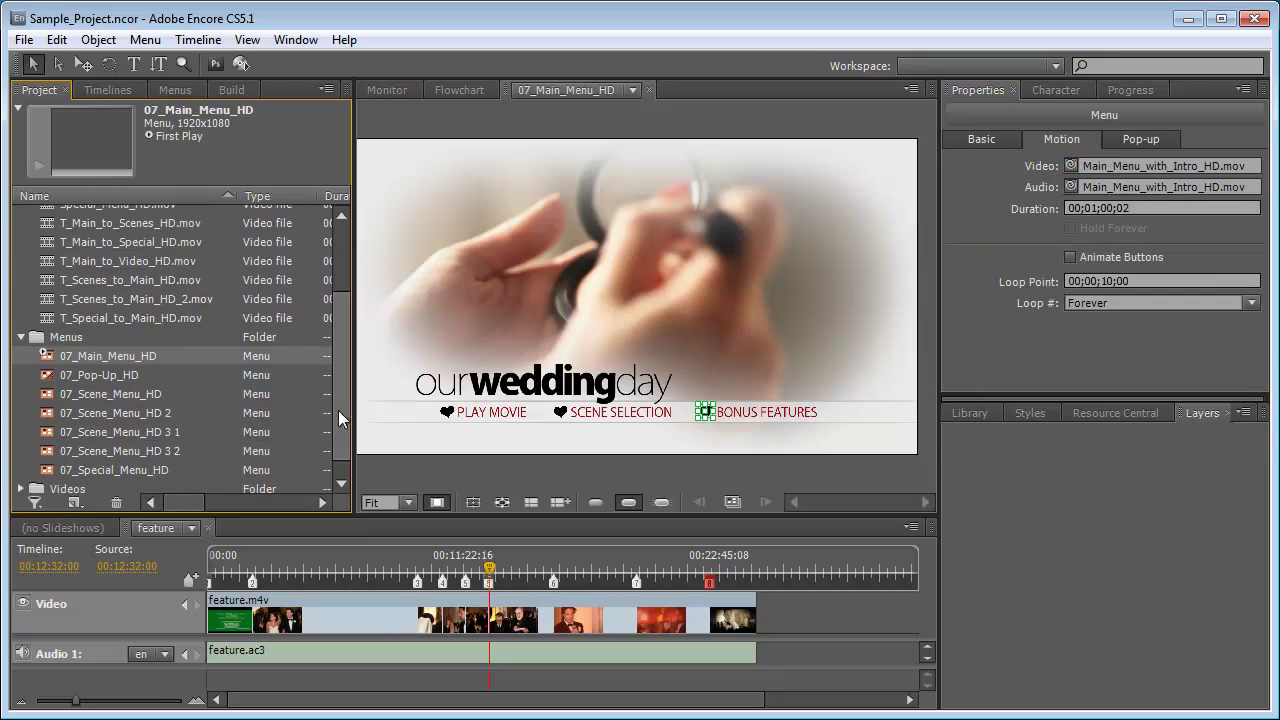
Open 07_Pop-Up_HD and link its Main Menu button to Play_Feature in 07_Main_Menu_HD, set to the loop point
double_click(128, 376)
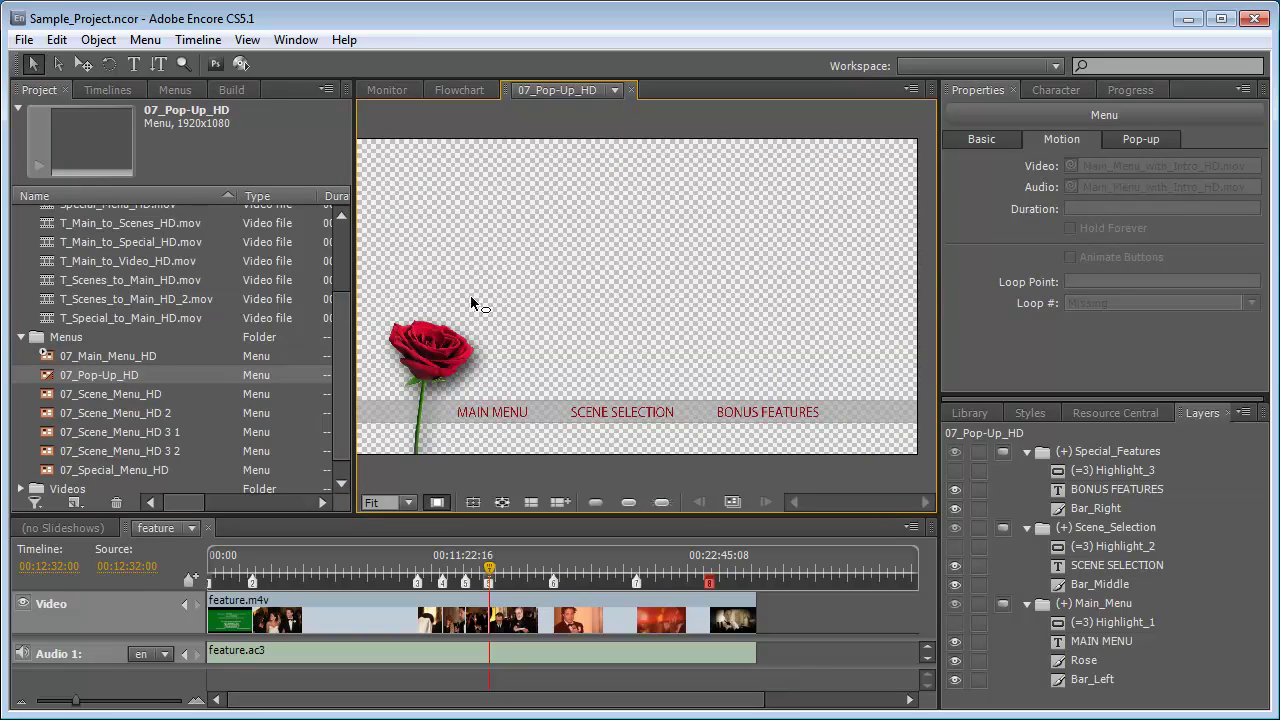
left_click(471, 415)
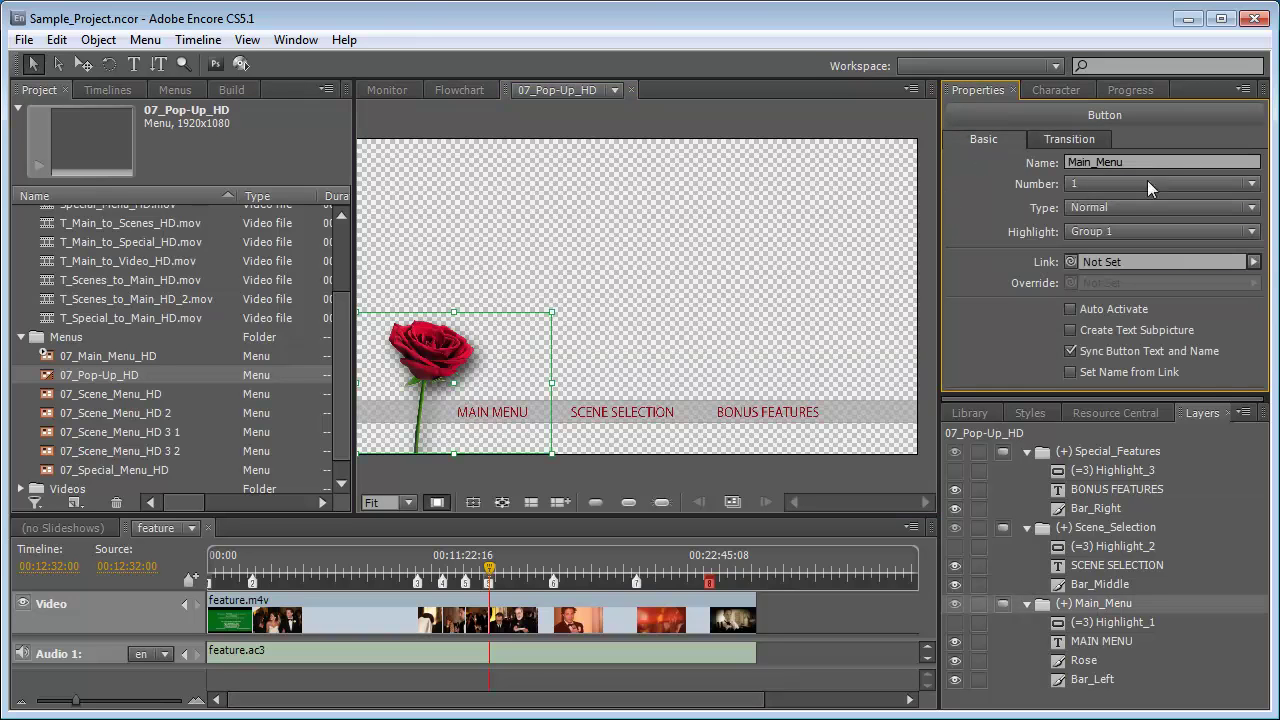
left_click(1253, 261)
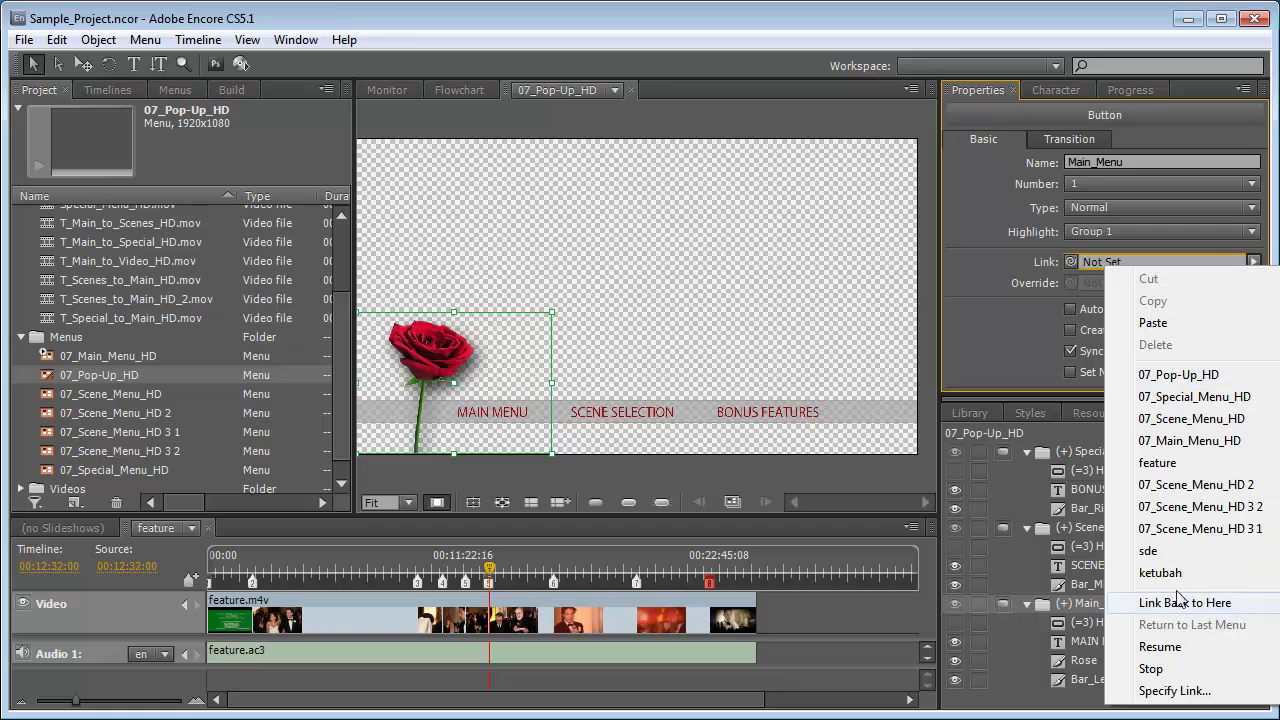
left_click(1174, 691)
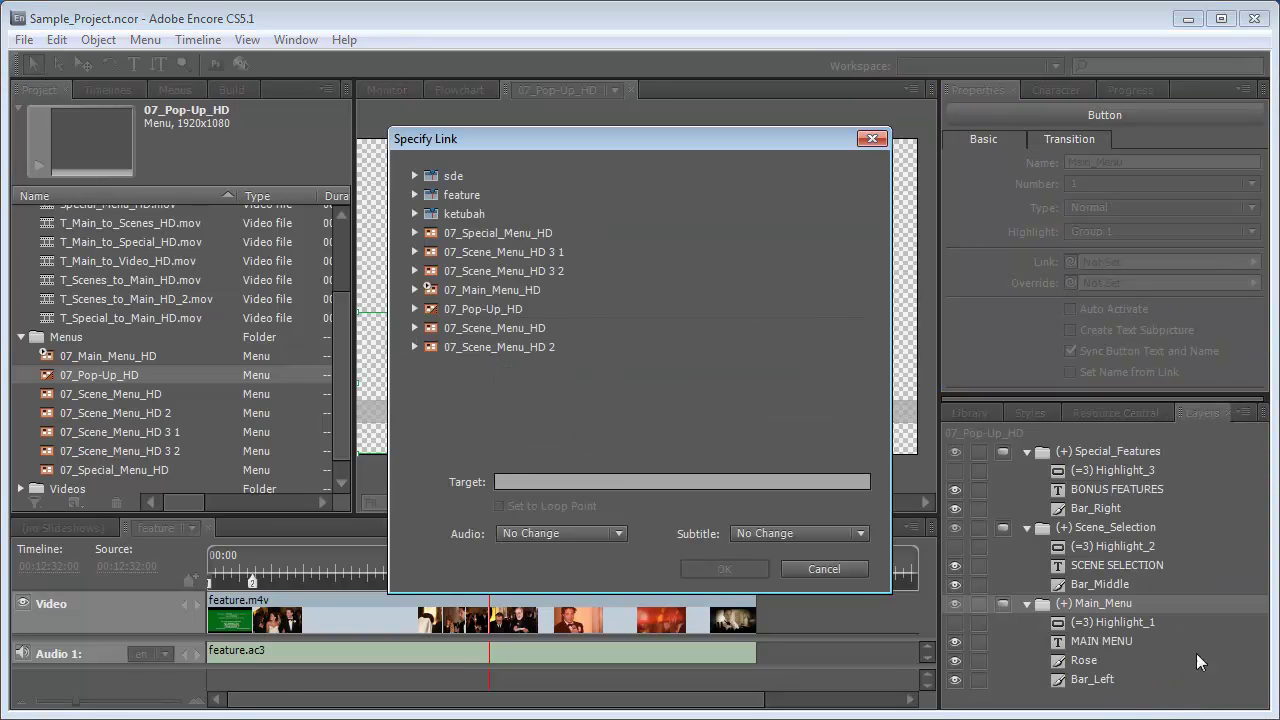
left_click(512, 292)
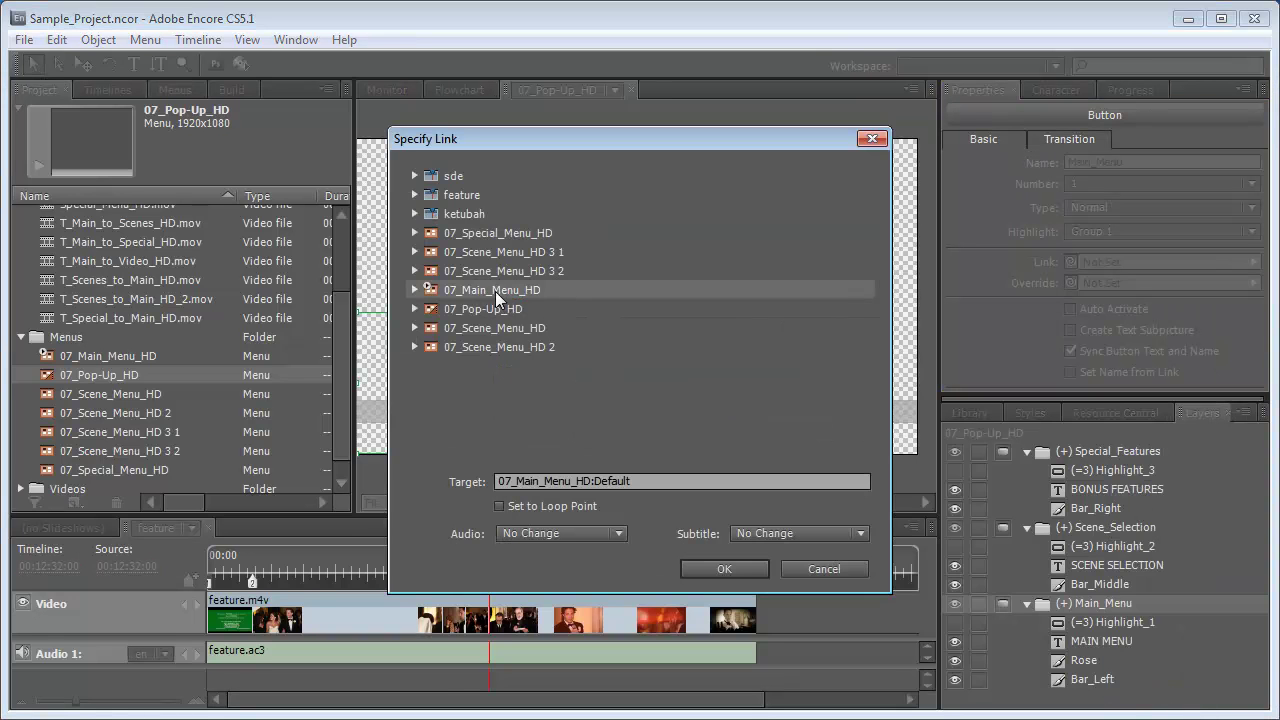
left_click(414, 290)
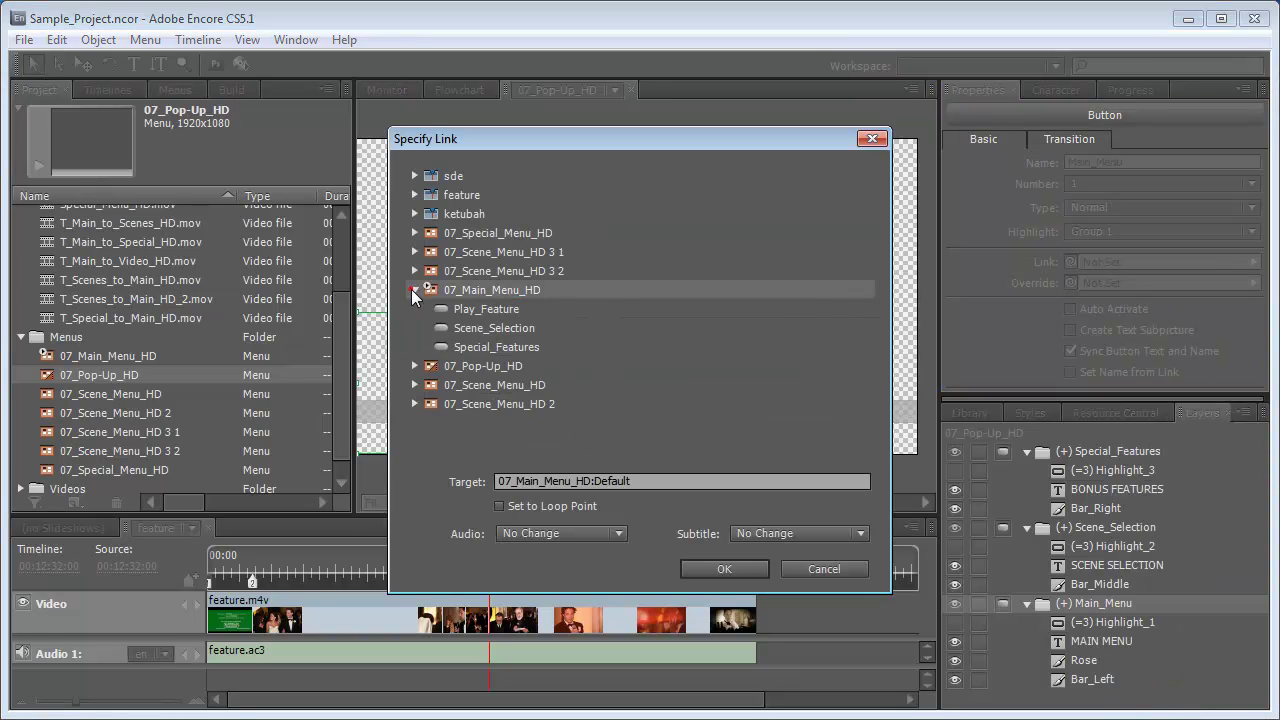
left_click(502, 310)
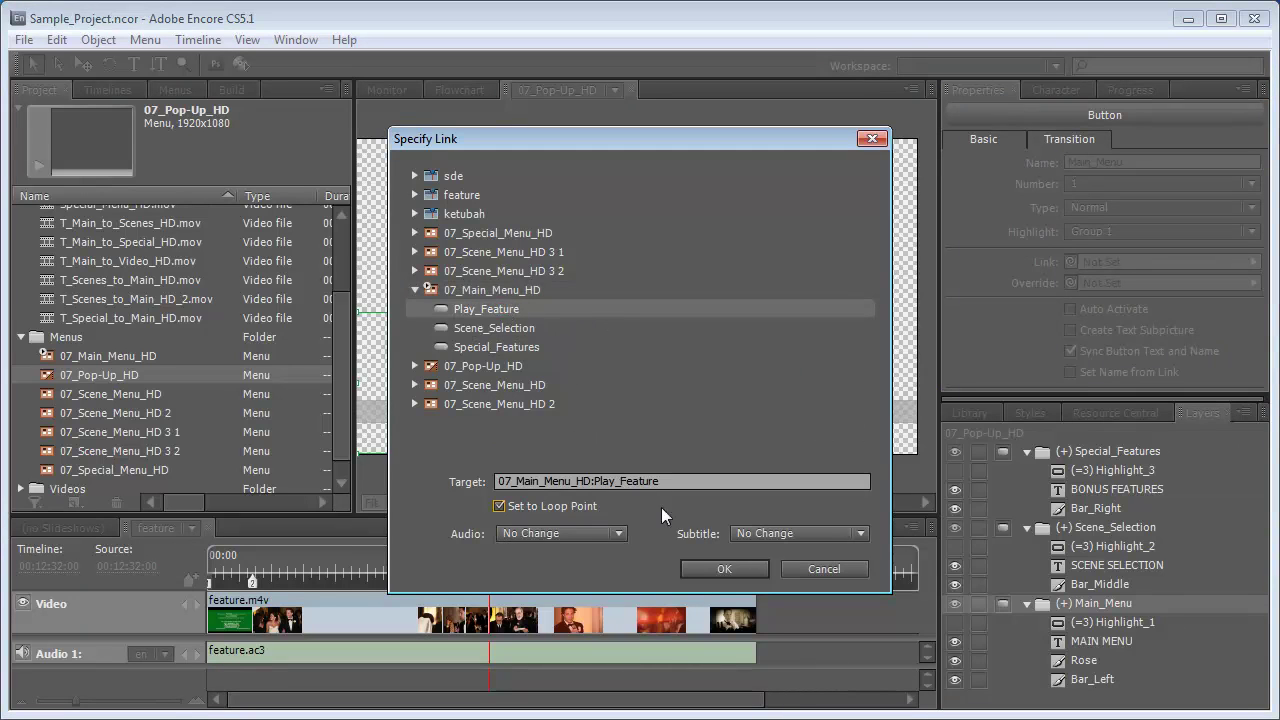
left_click(720, 568)
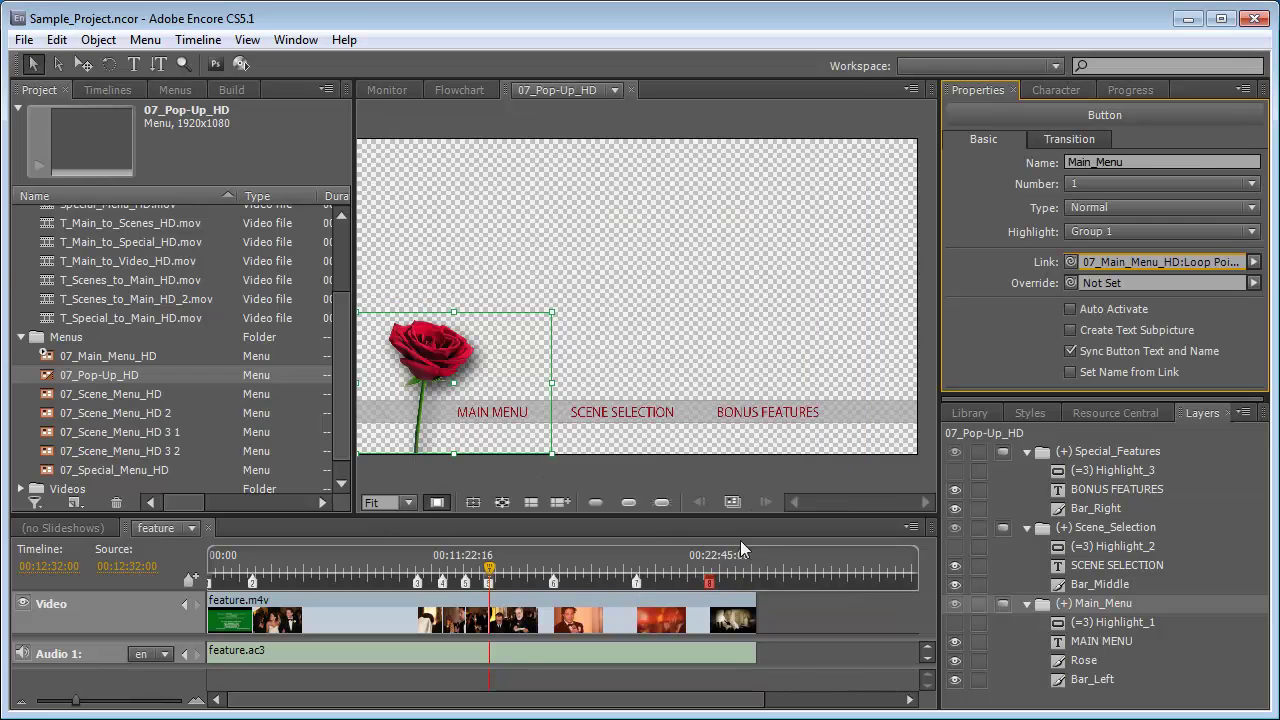
Link the pop-up menu's Scene Selection button to the default of 07_Scene_Menu_HD
left_click(640, 412)
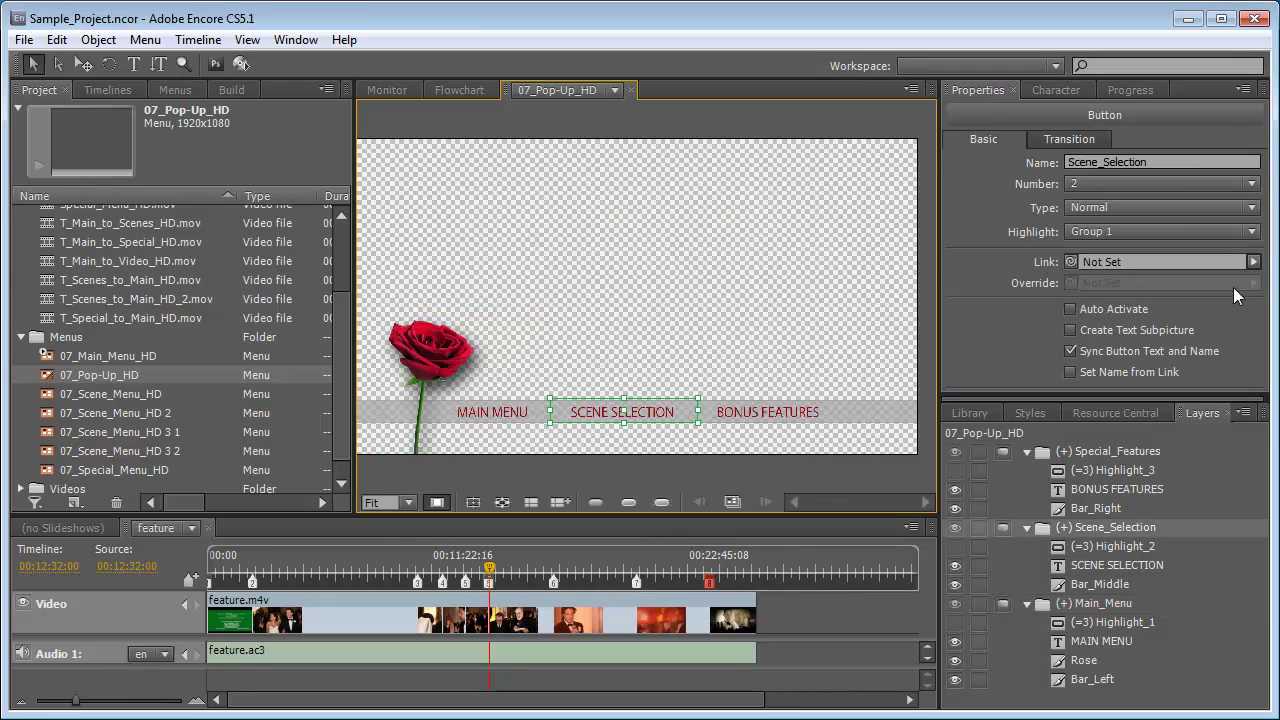
left_click(1253, 261)
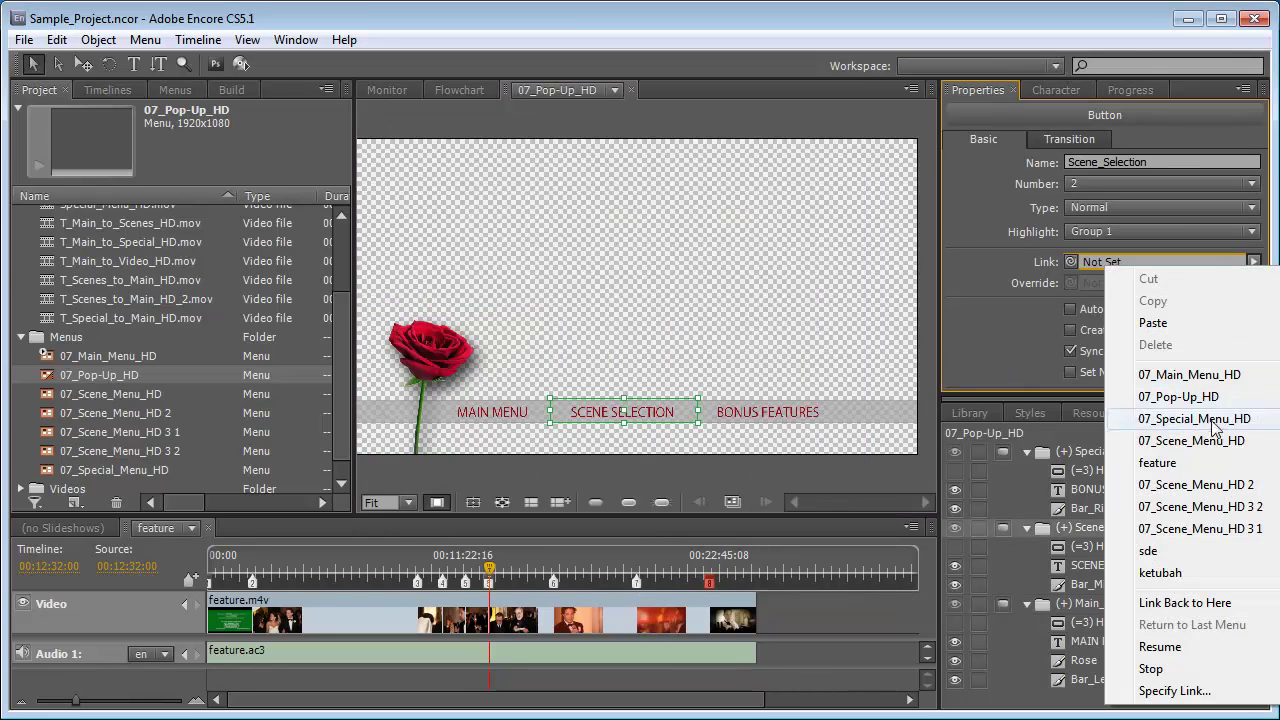
mouse_move(1210, 440)
left_click(1010, 438)
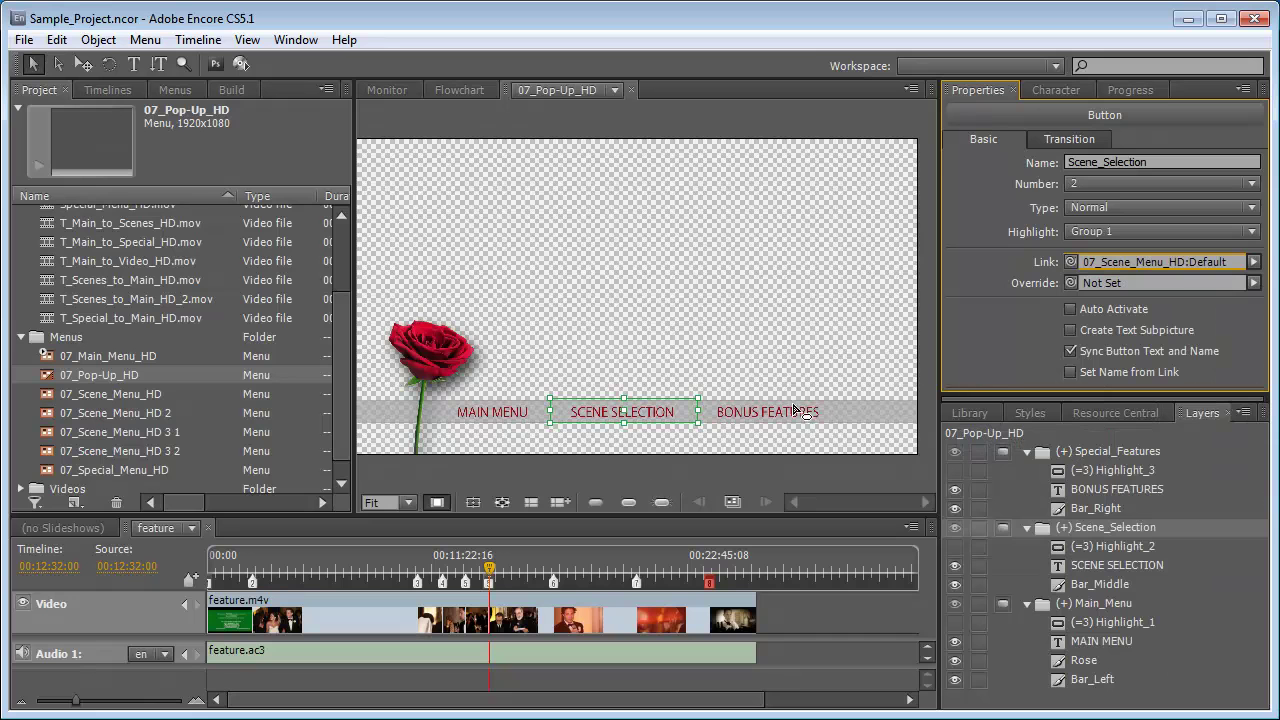
Link the pop-up menu's Bonus Features button to the default of 07_Special_Menu_HD
left_click(788, 413)
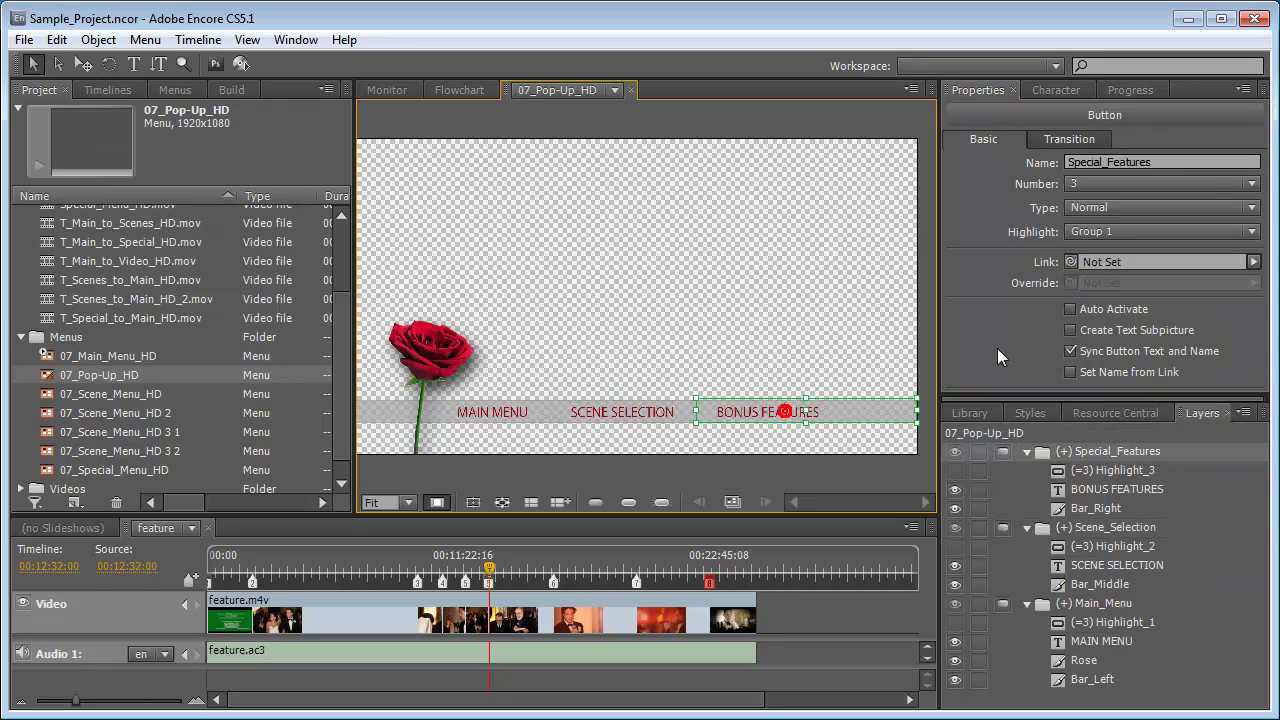
left_click(1252, 262)
mouse_move(1120, 444)
left_click(1008, 441)
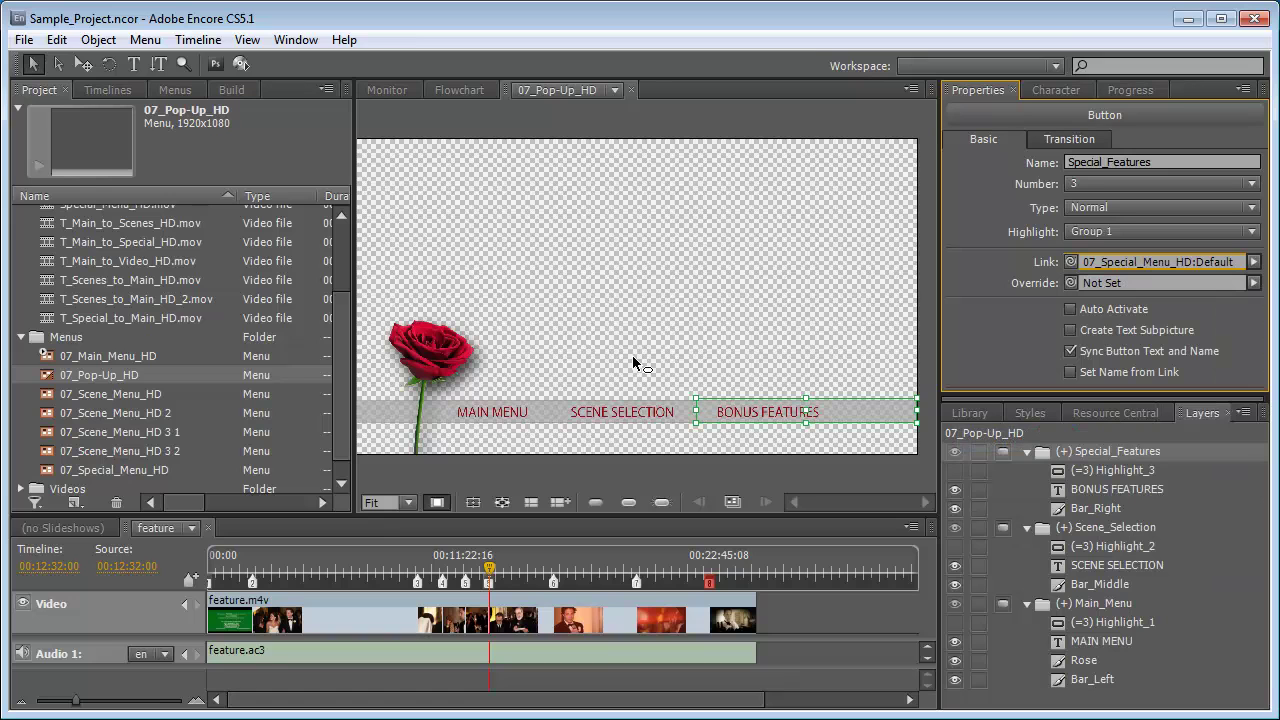
Open 07_Scene_Menu_HD, show the selected highlights and link the Menu button to Scene_Selection in 07_Main_Menu_HD, set to the loop point
double_click(129, 393)
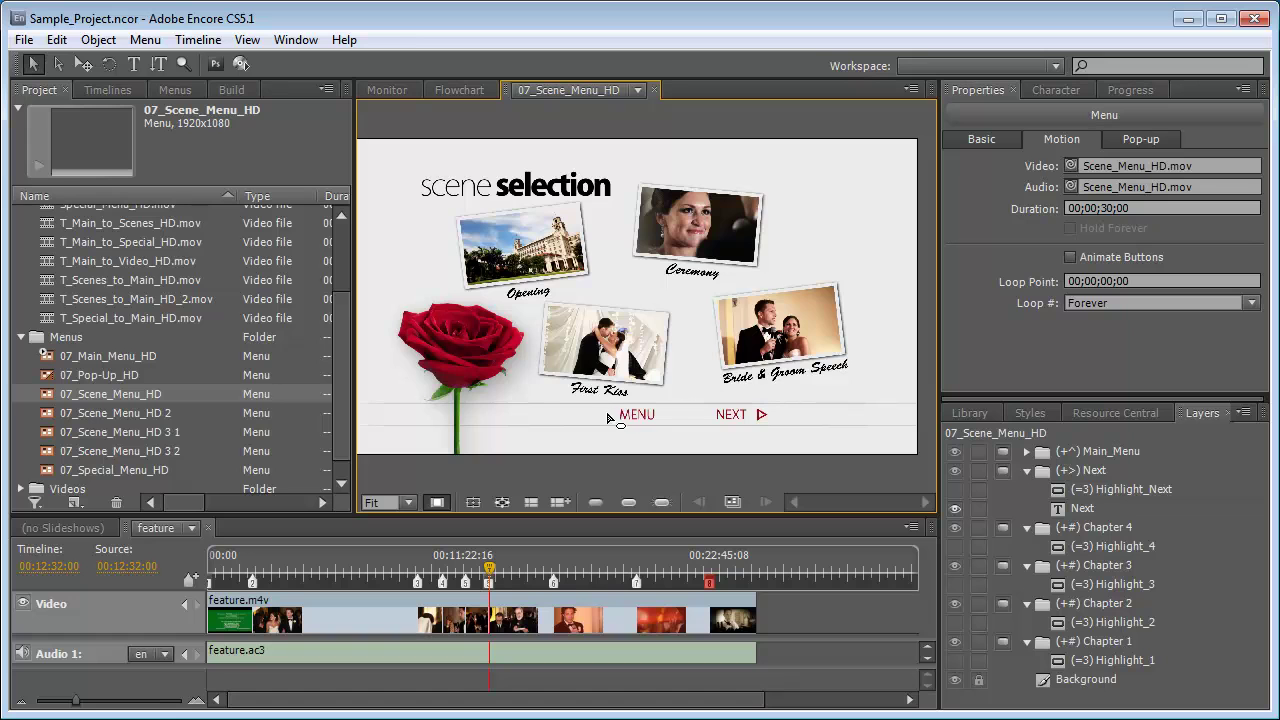
left_click(628, 502)
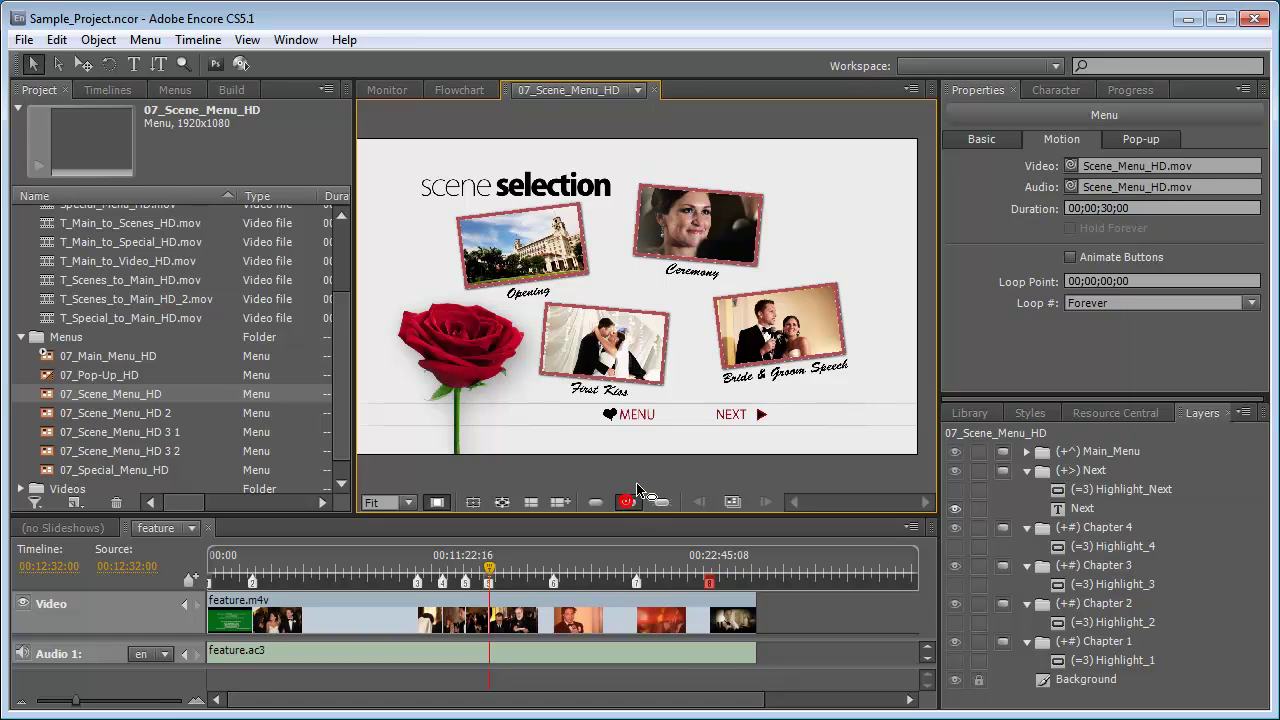
left_click(612, 415)
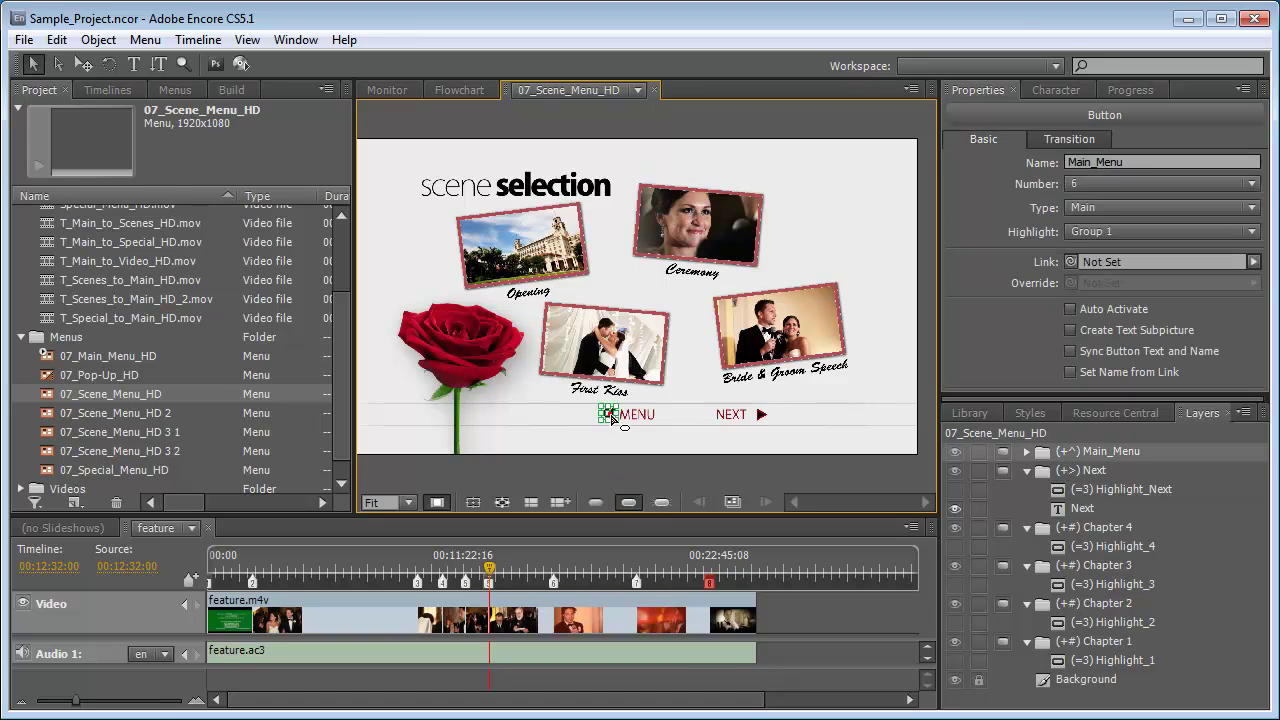
left_click(1253, 262)
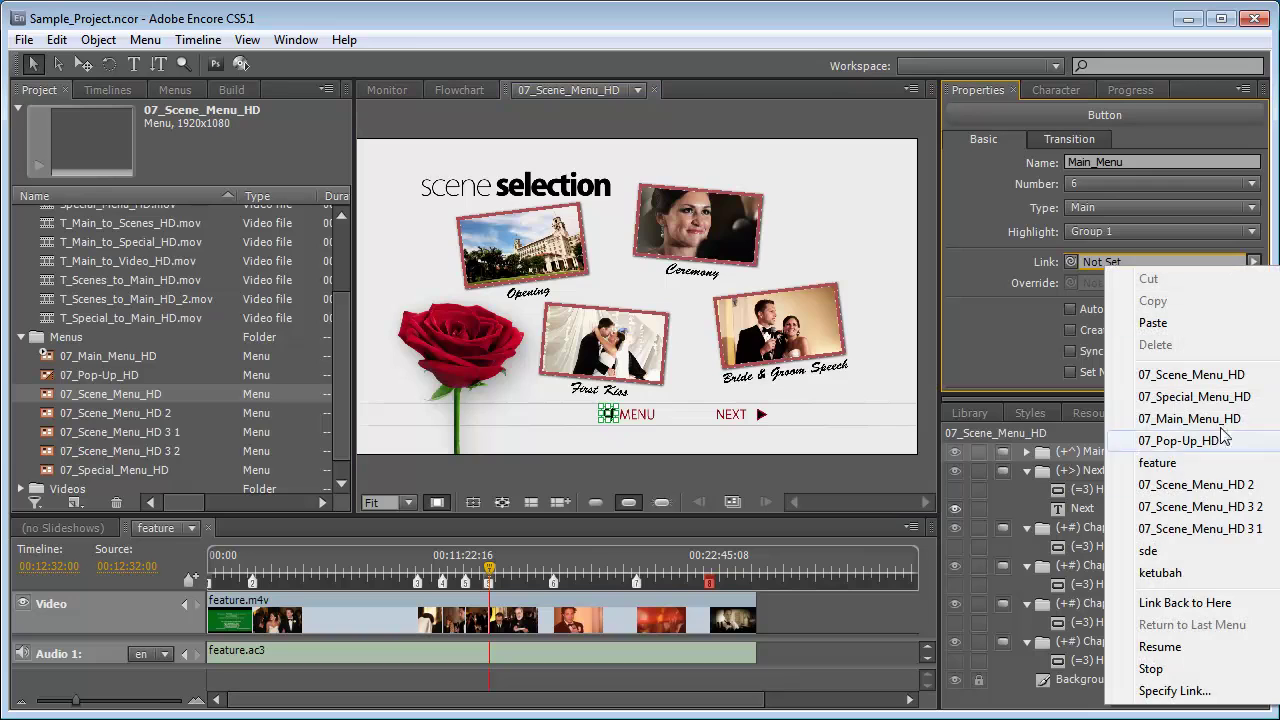
left_click(1176, 690)
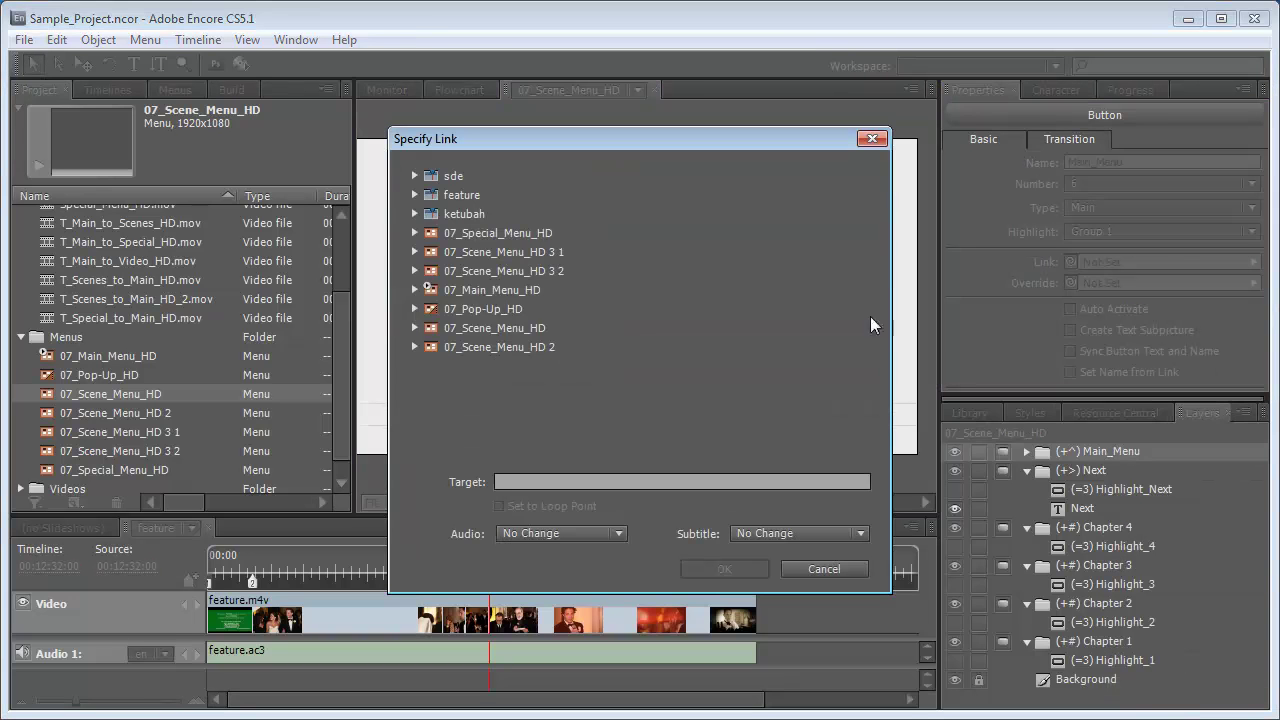
left_click(480, 290)
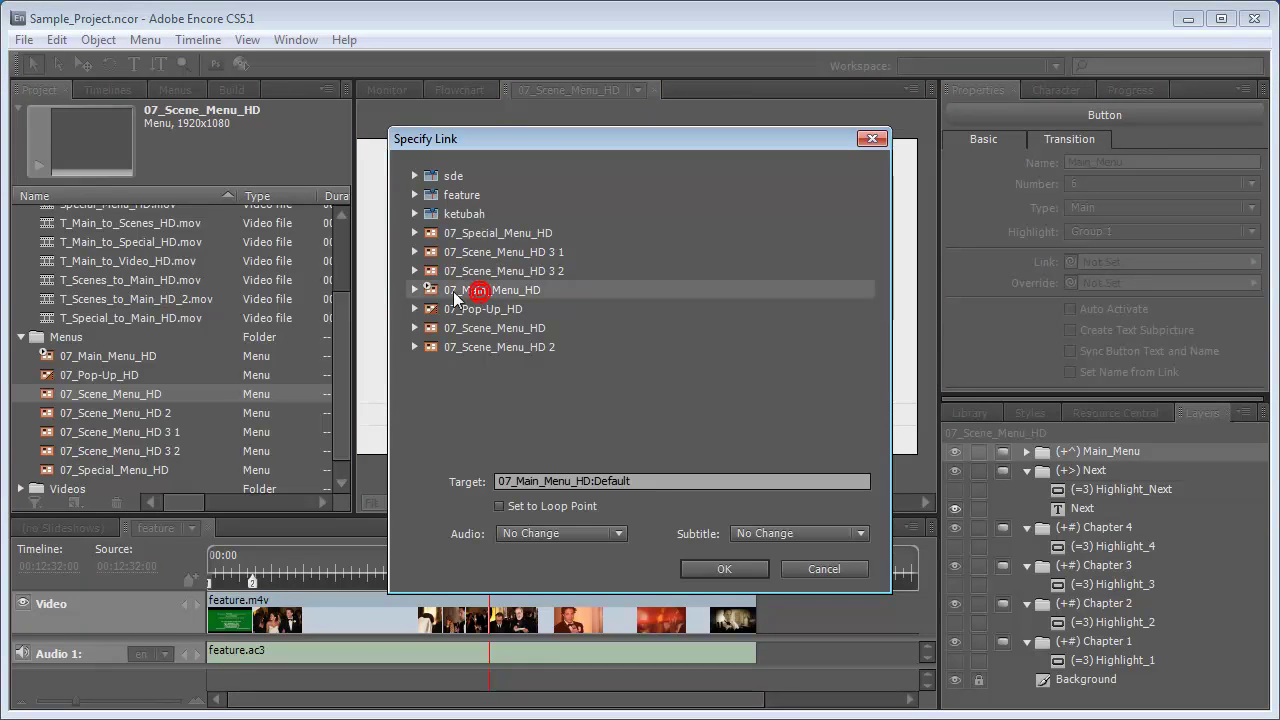
left_click(415, 289)
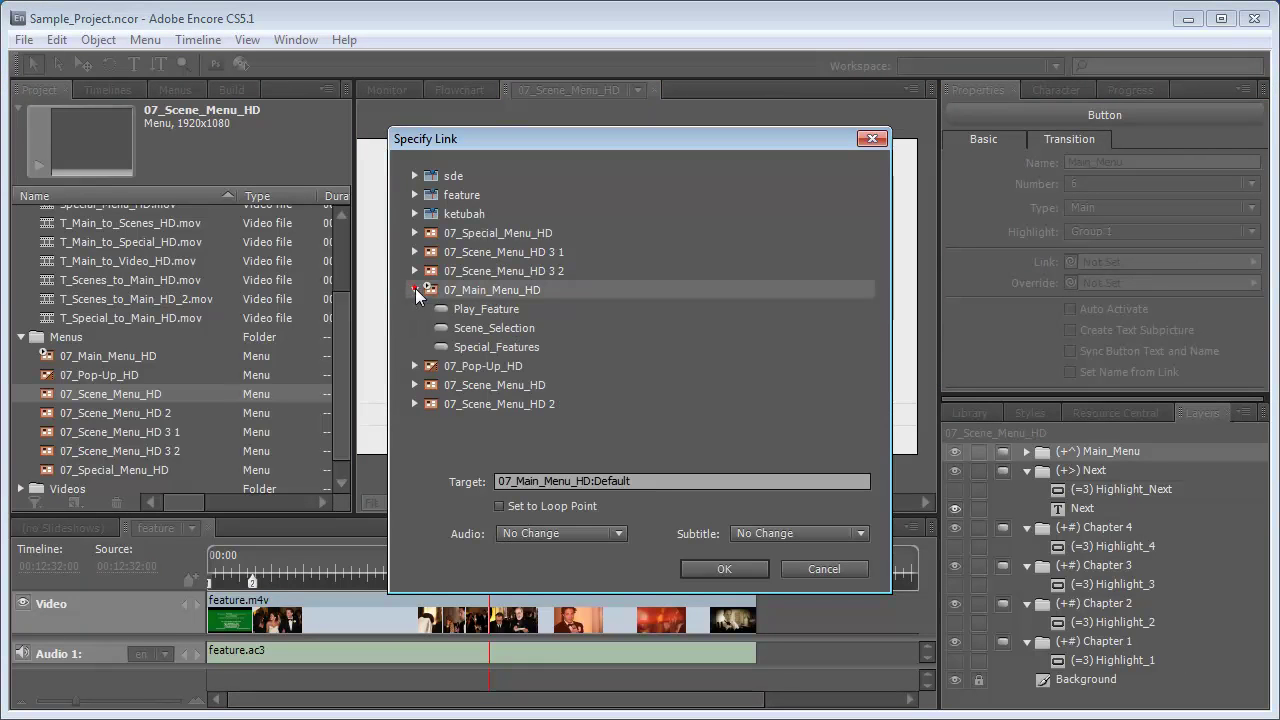
left_click(503, 327)
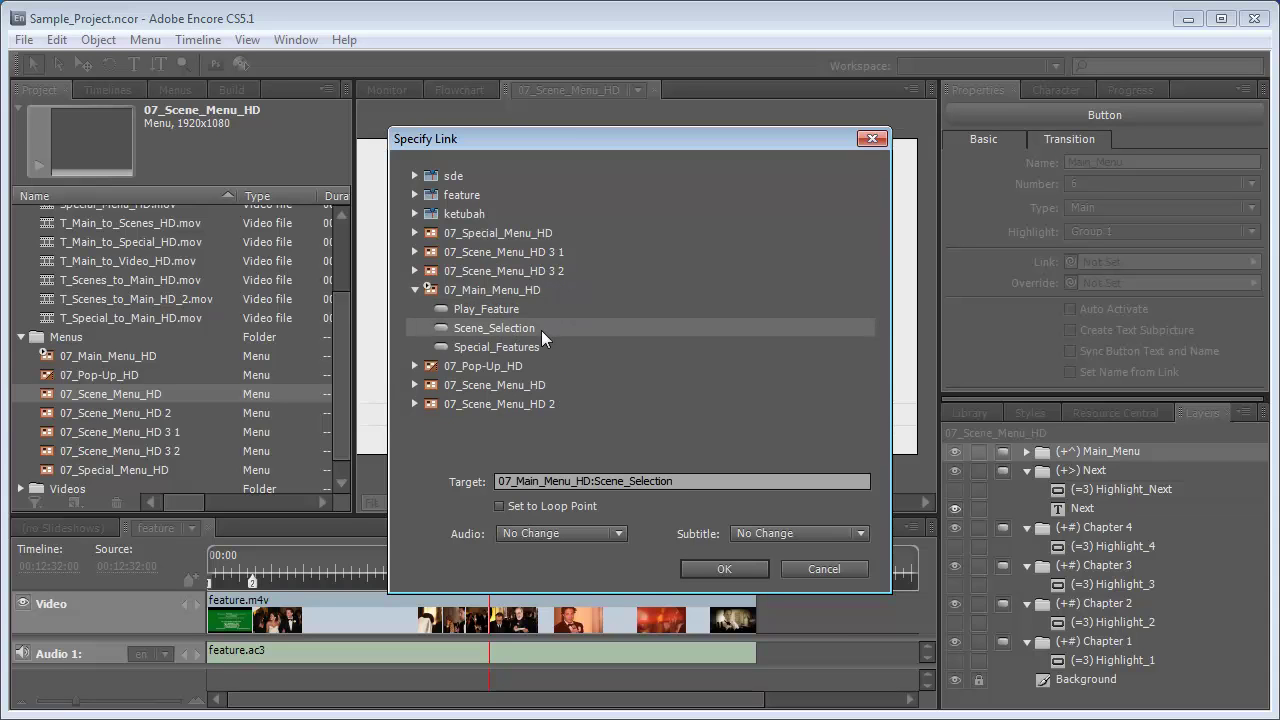
left_click(517, 508)
left_click(722, 569)
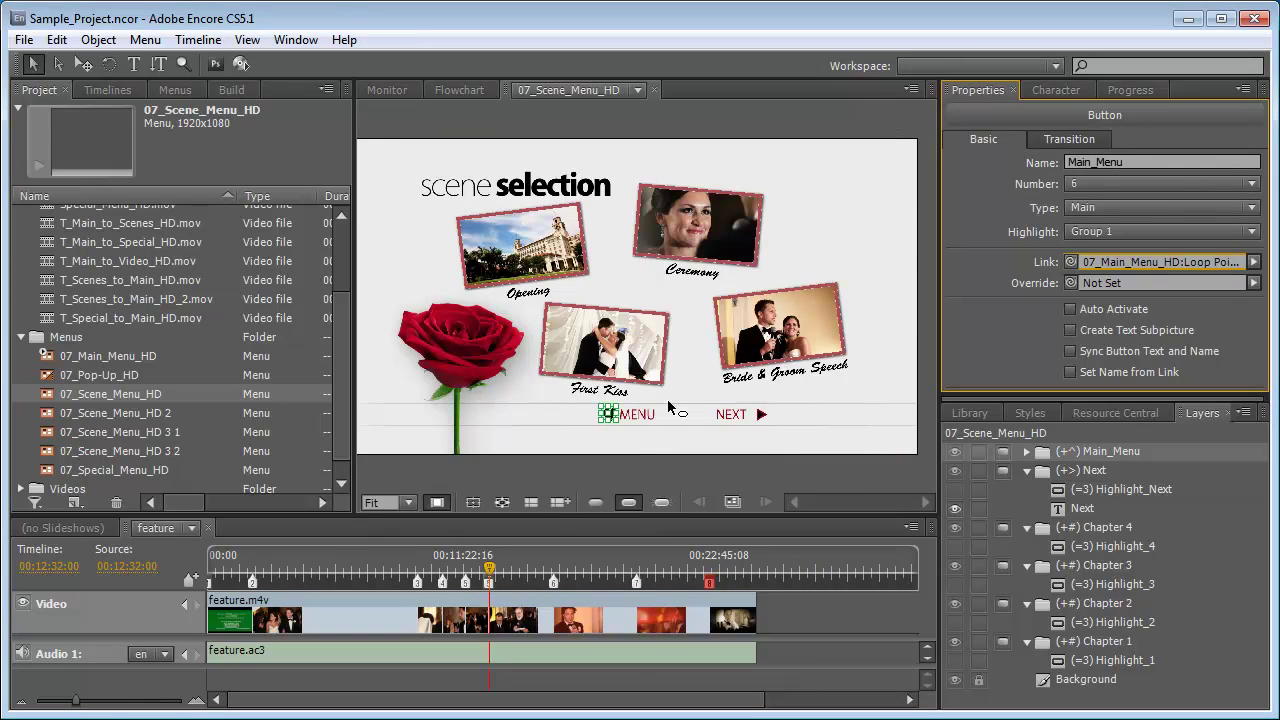
Assign T_Scenes_to_Main_HD.mov as the transition asset of the Menu button in 07_Scene_Menu_HD
left_click(1052, 146)
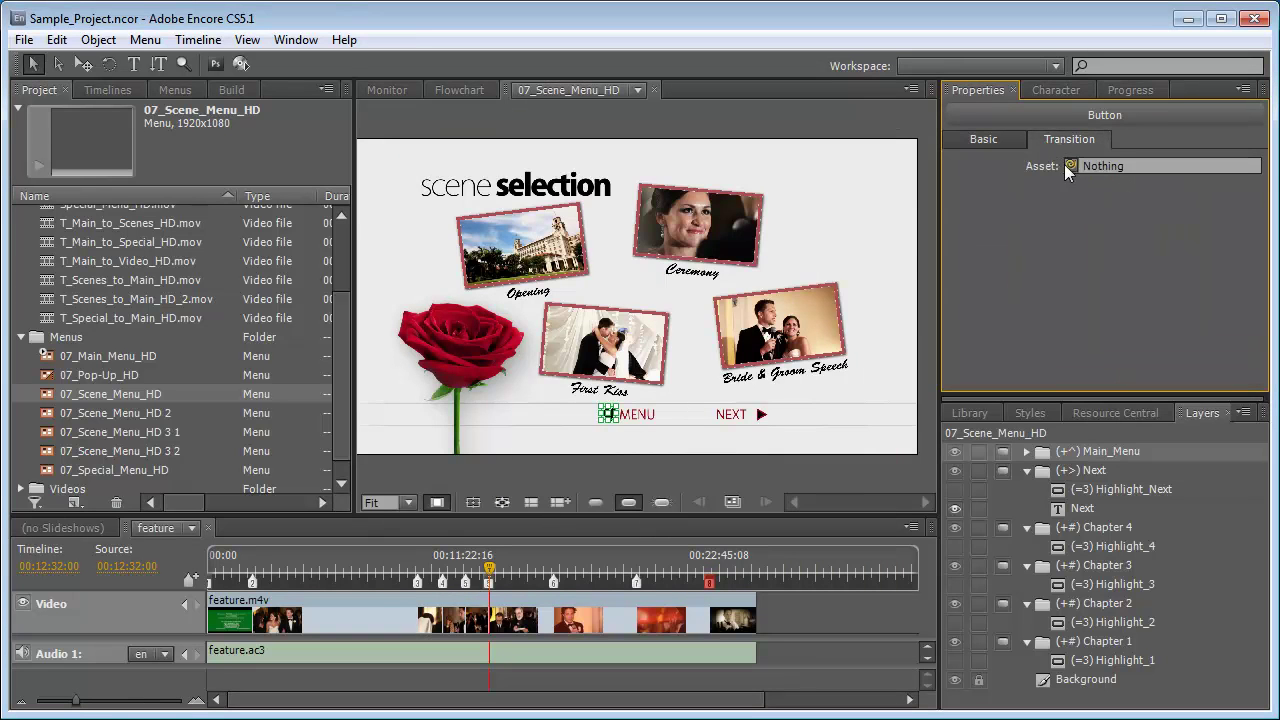
left_click_drag(1072, 165, 142, 279)
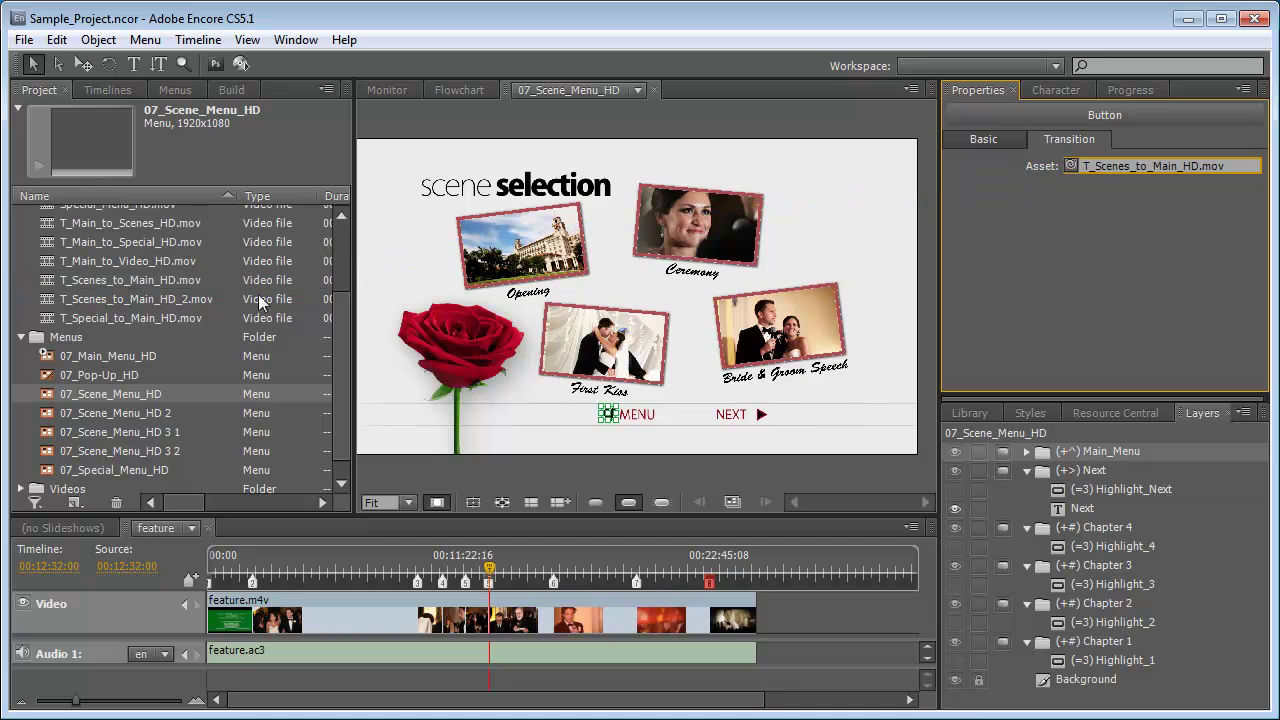
Link the Next button of 07_Scene_Menu_HD to the default of 07_Scene_Menu_HD 2
left_click(764, 413)
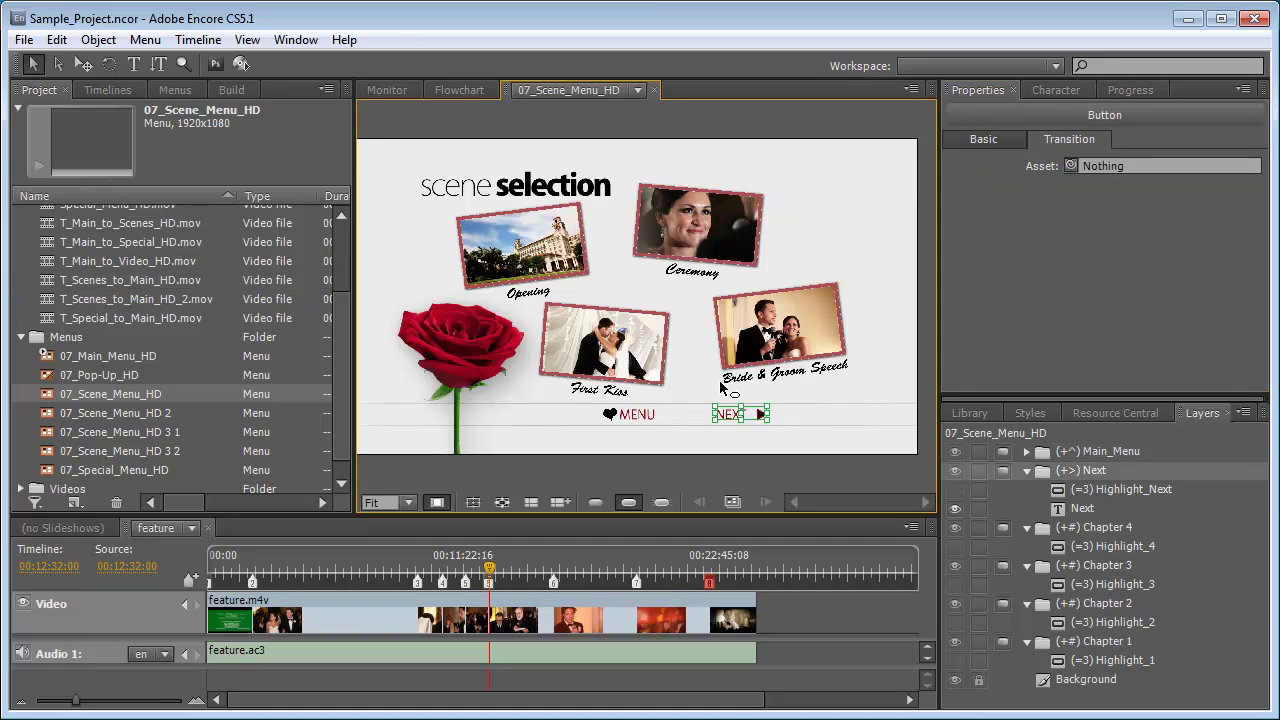
left_click(984, 141)
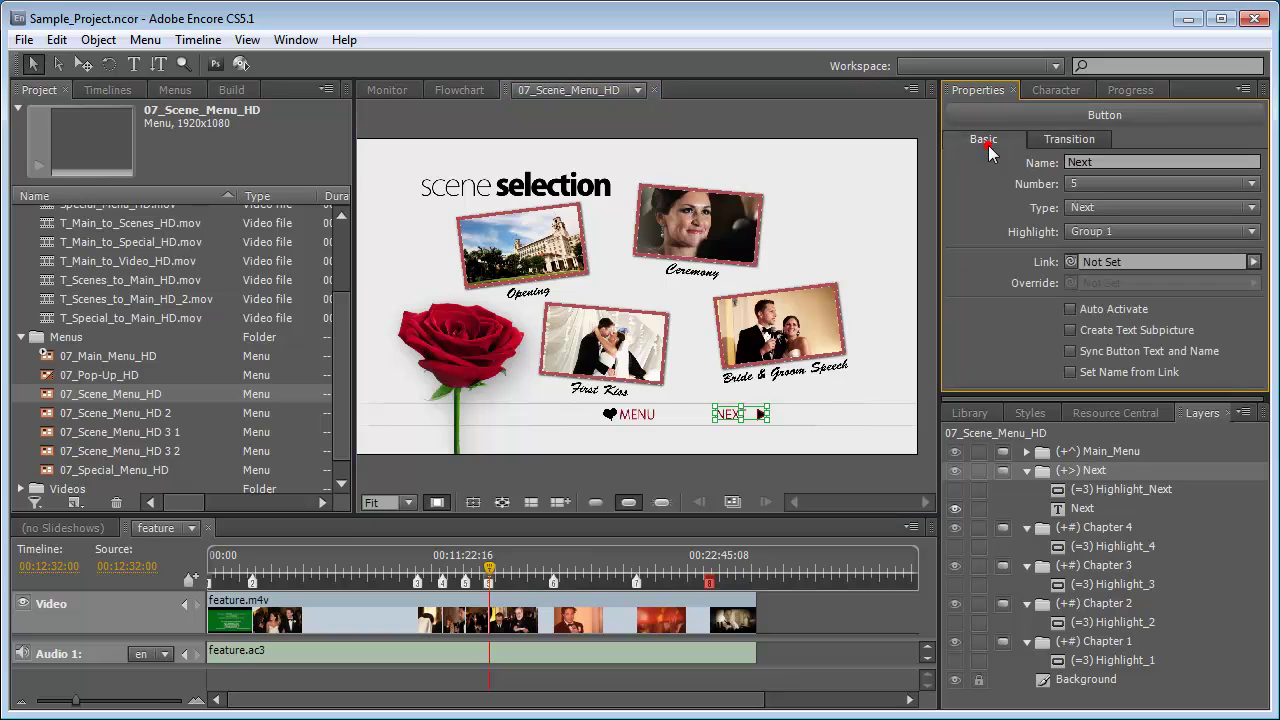
left_click(1253, 261)
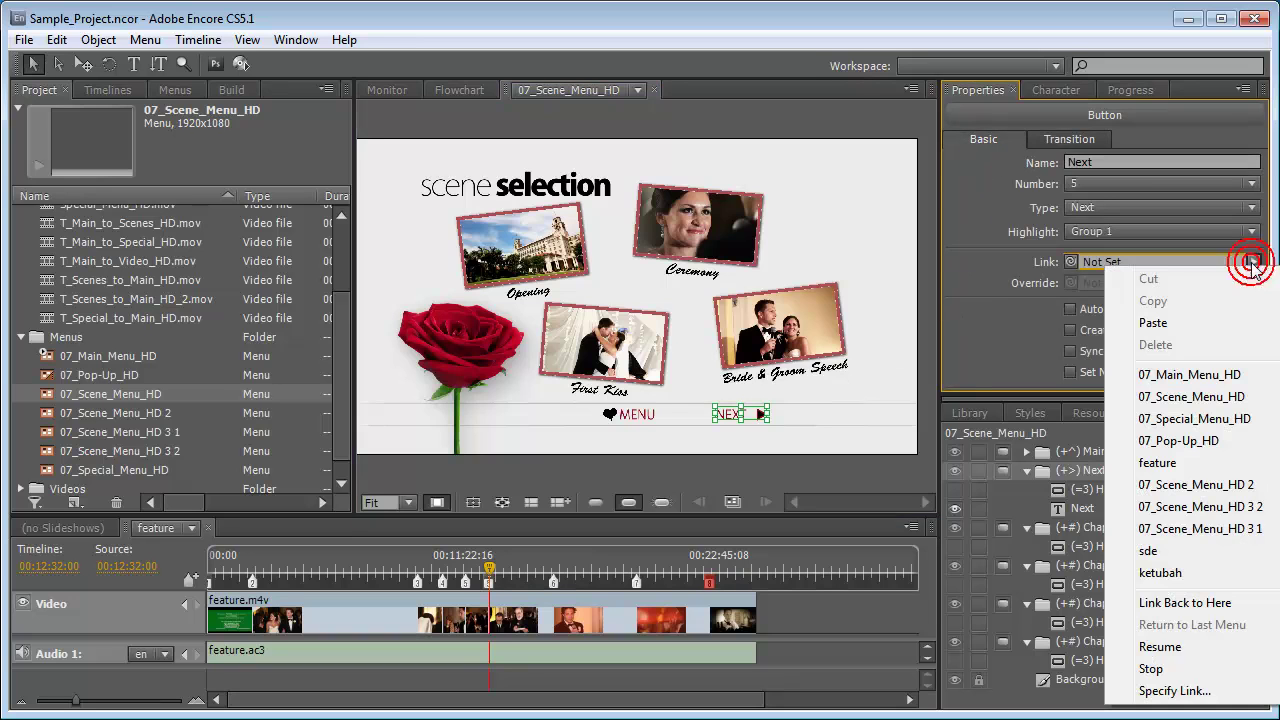
mouse_move(1200, 486)
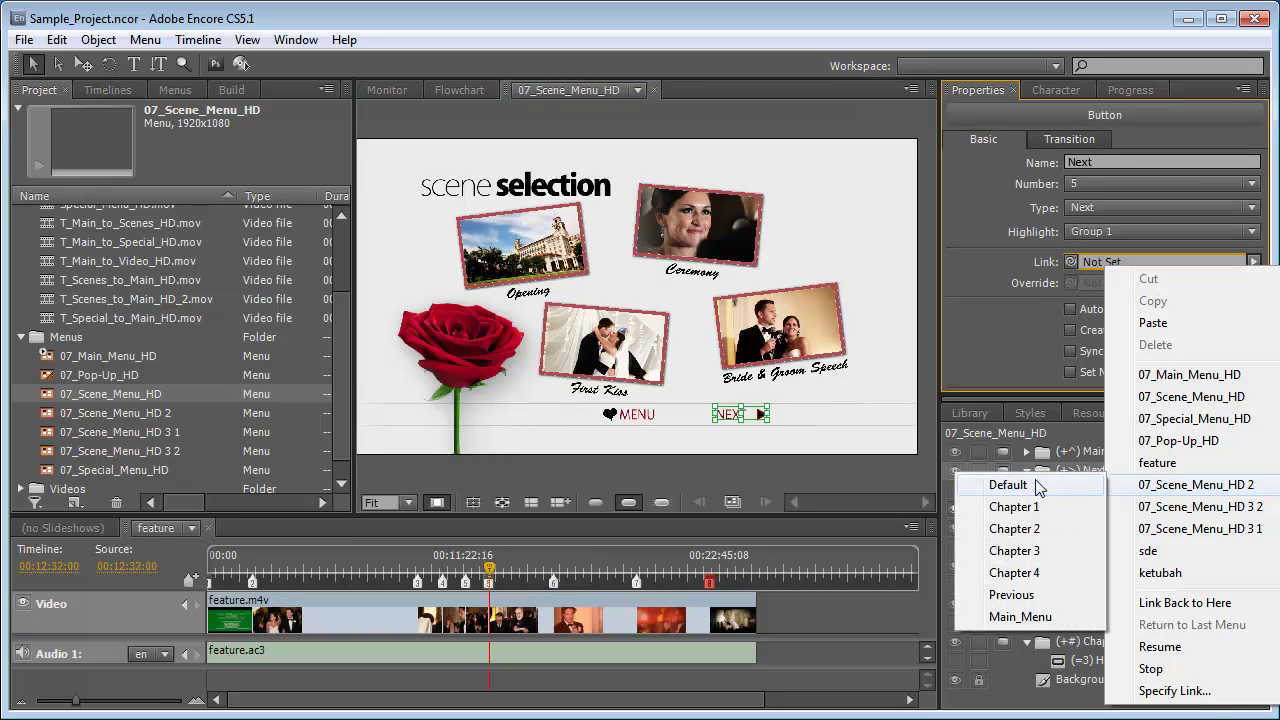
left_click(963, 484)
left_click(886, 429)
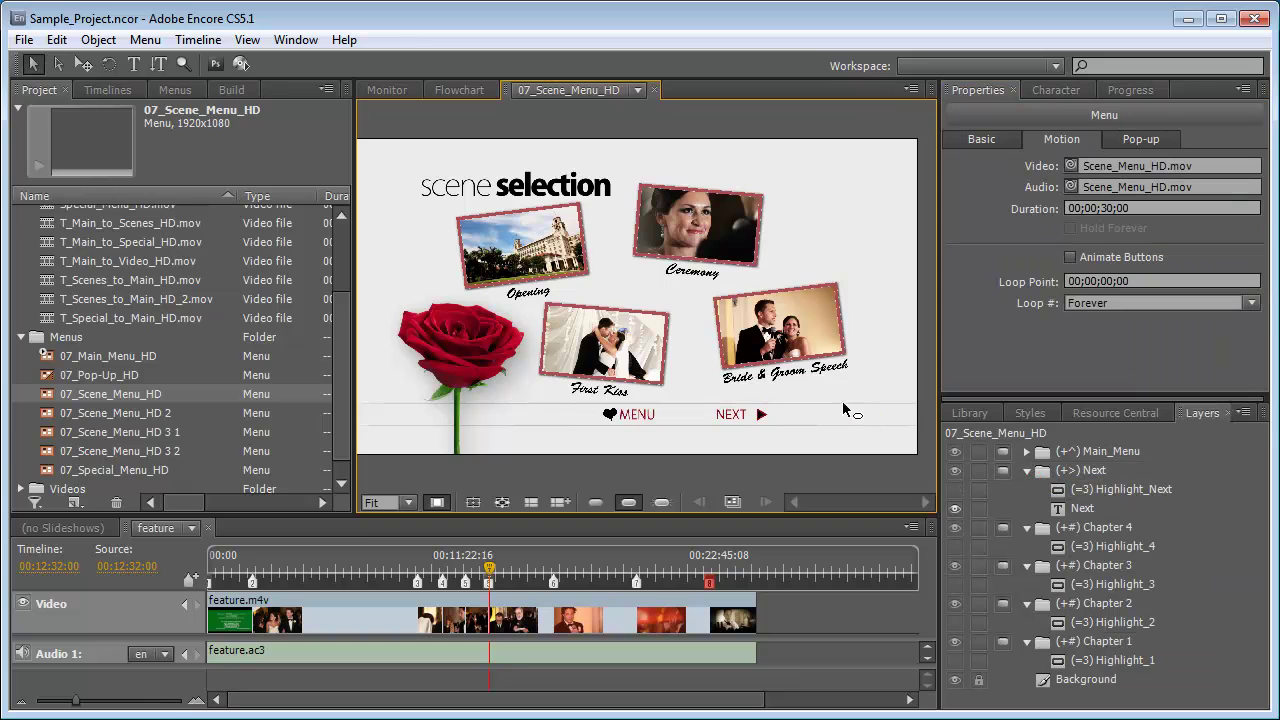
Open 07_Scene_Menu_HD 2, show the selected highlights and link its Menu button to Scene_Selection in 07_Main_Menu_HD, set to the loop point
double_click(122, 415)
left_click(600, 420)
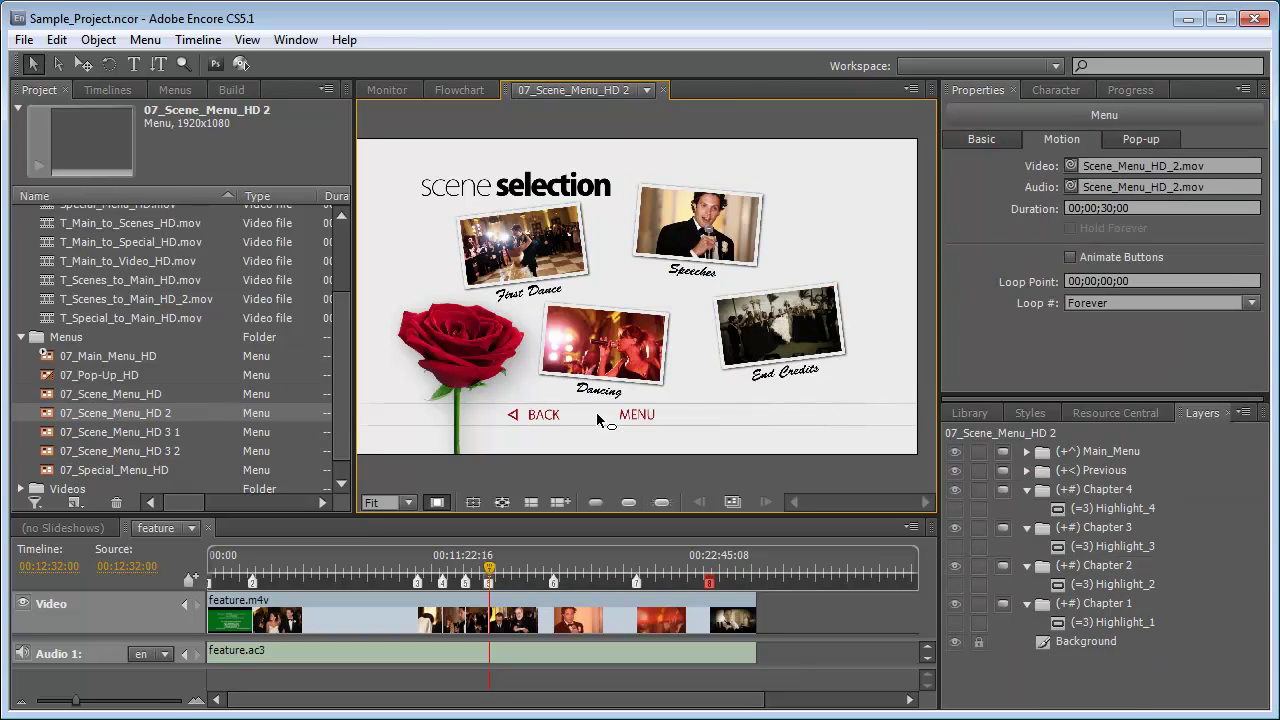
left_click(628, 502)
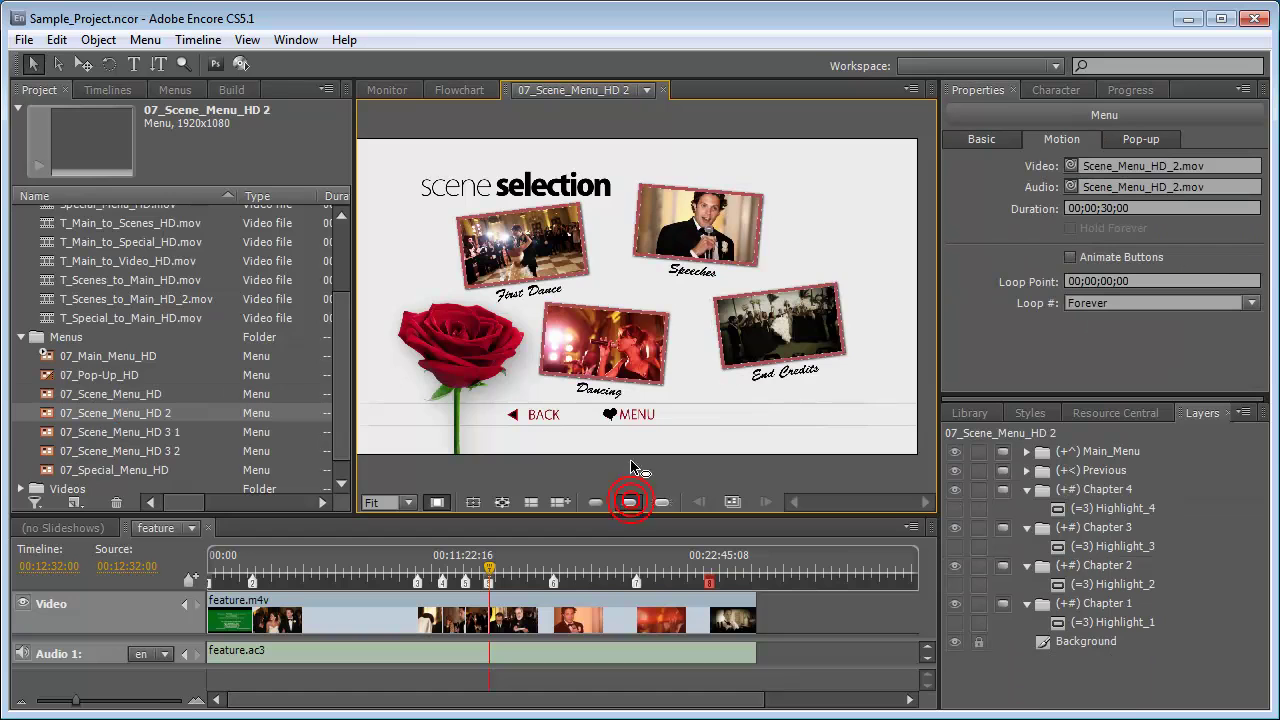
left_click(639, 423)
left_click(1255, 263)
left_click(1172, 690)
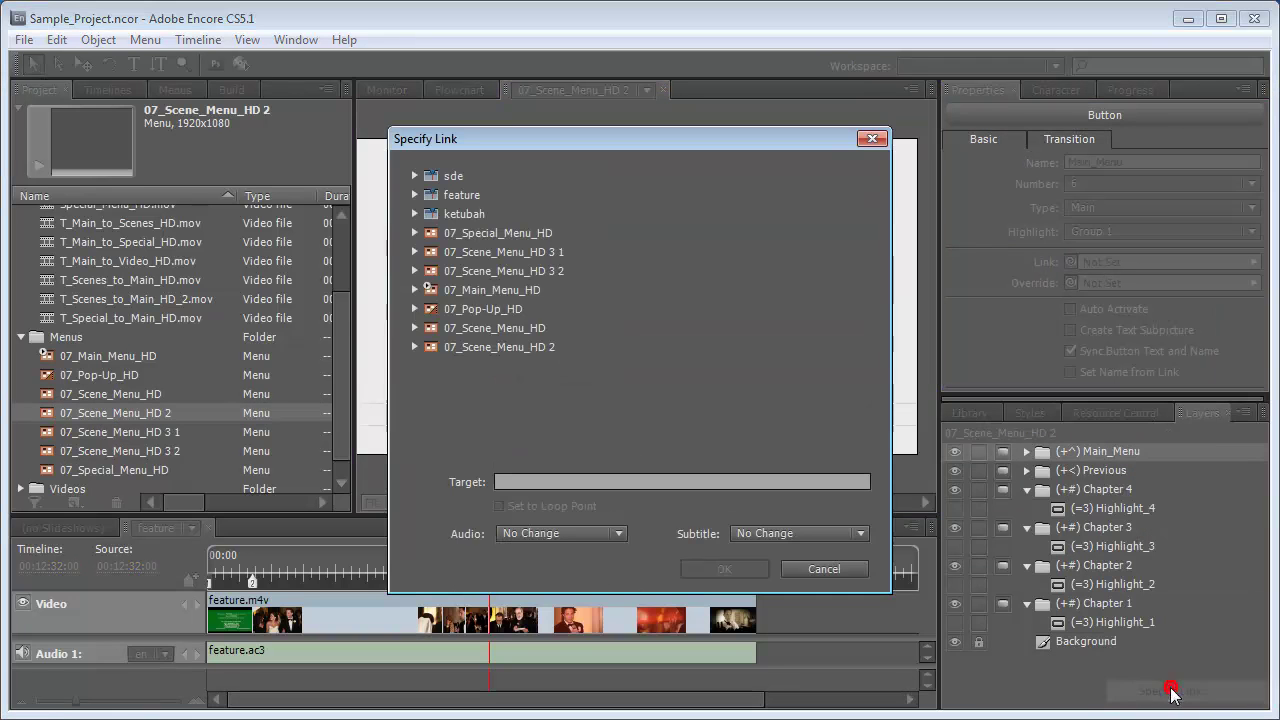
left_click(496, 291)
left_click(415, 290)
left_click(515, 328)
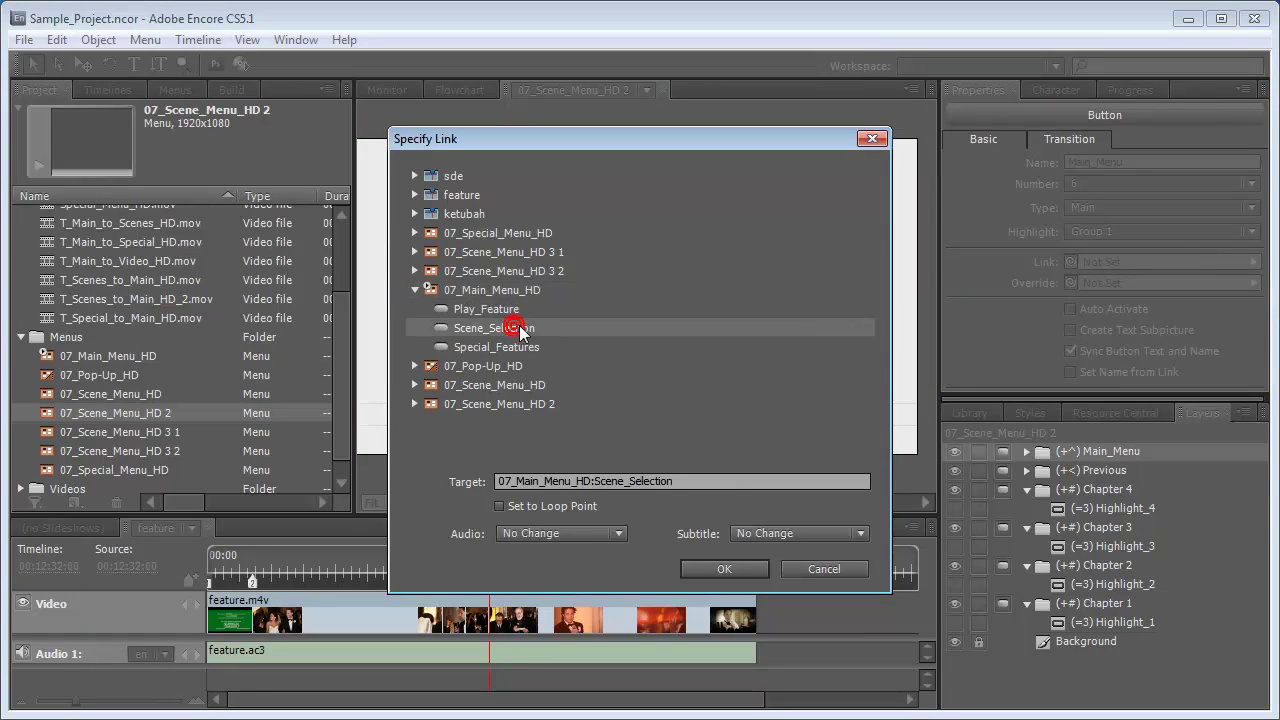
left_click(501, 506)
left_click(722, 568)
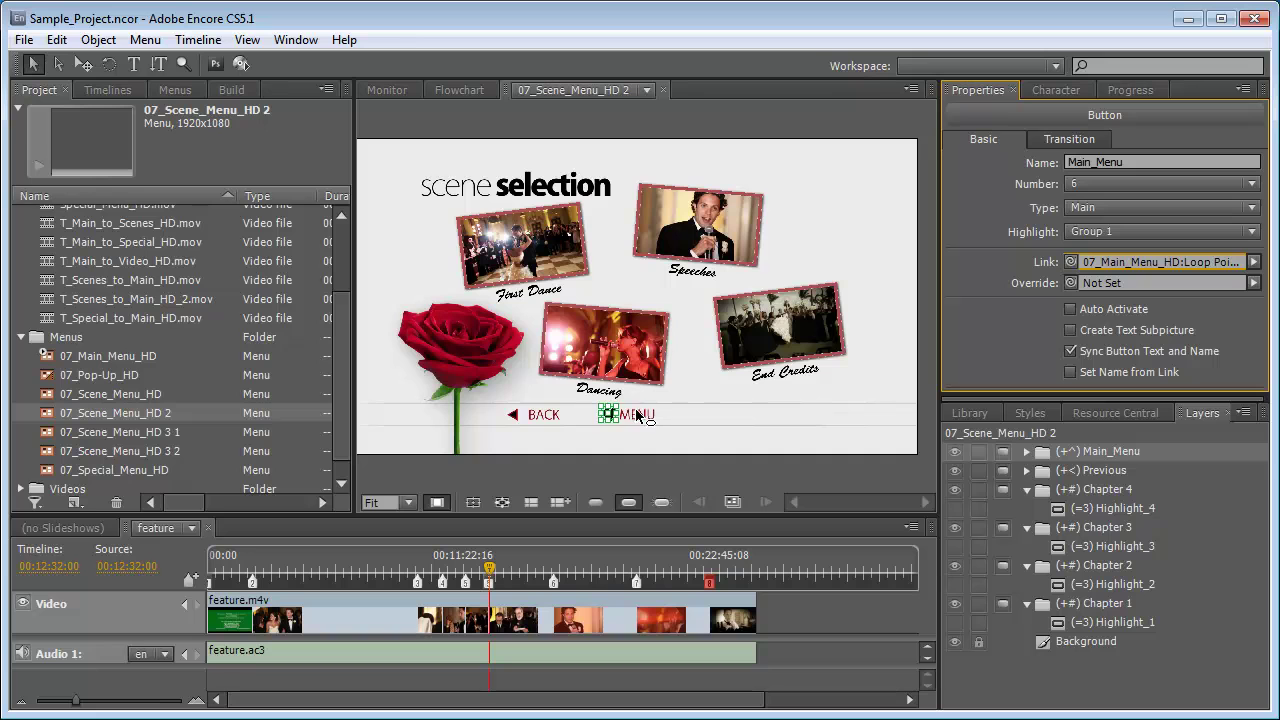
Assign T_Scenes_to_Main_HD_2.mov as the transition asset of the Menu button in 07_Scene_Menu_HD 2
left_click(1066, 143)
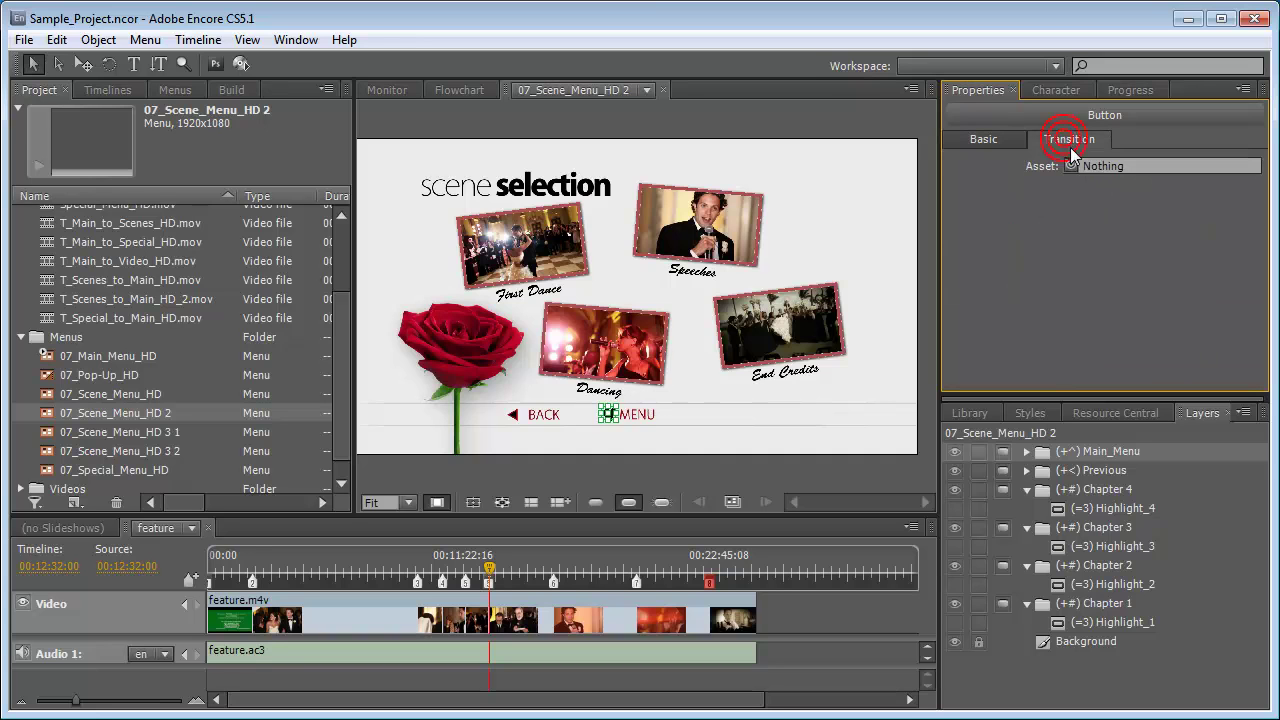
left_click_drag(1071, 167, 88, 305)
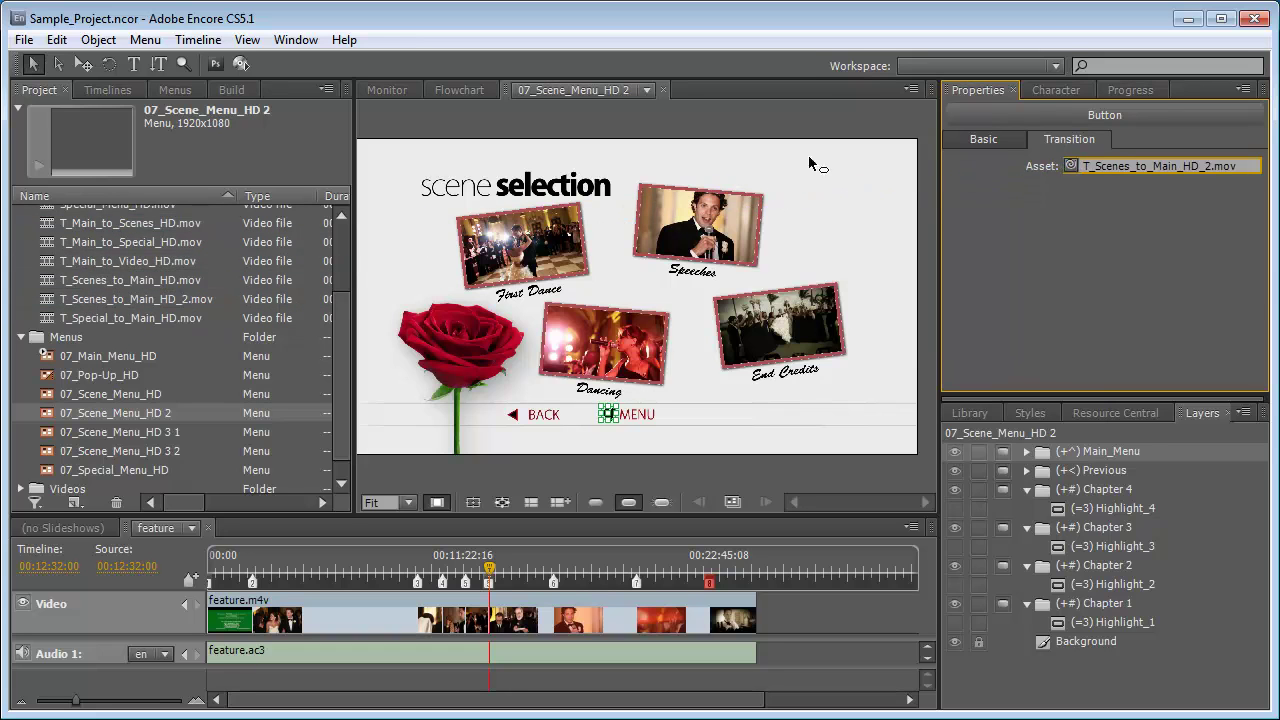
left_click(968, 142)
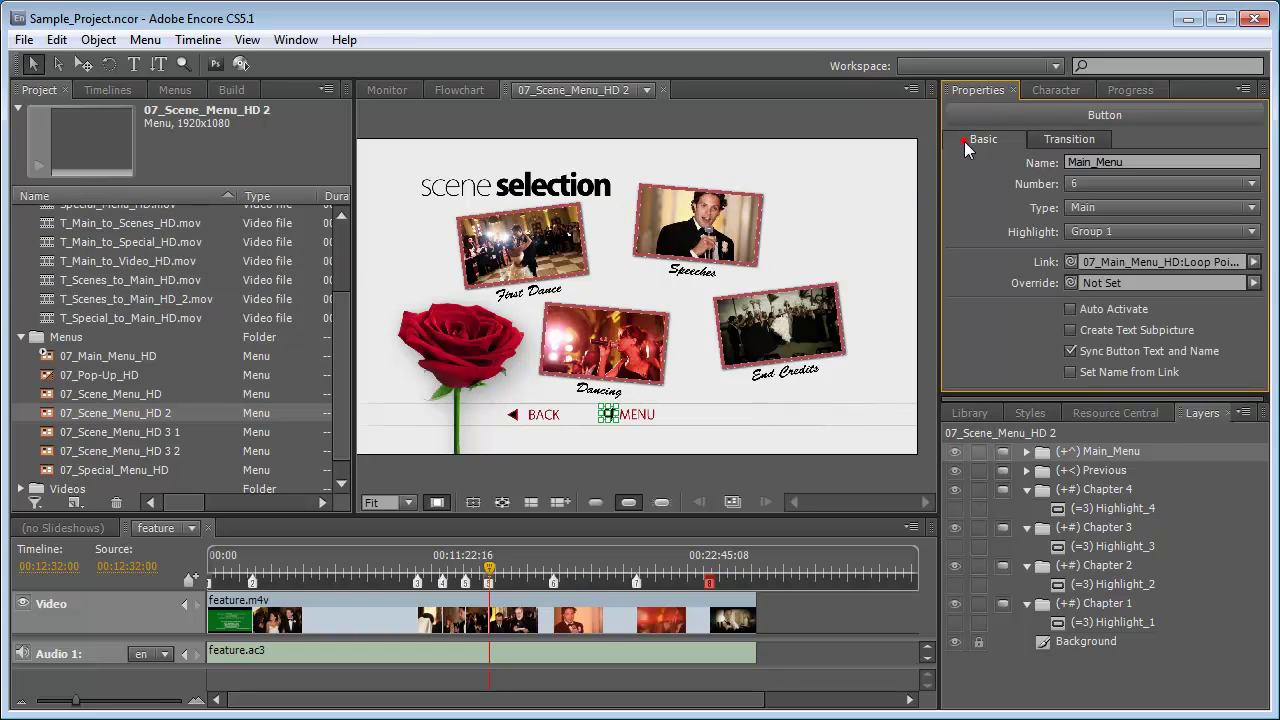
Link the Back button of 07_Scene_Menu_HD 2 to the default of 07_Scene_Menu_HD
left_click(511, 416)
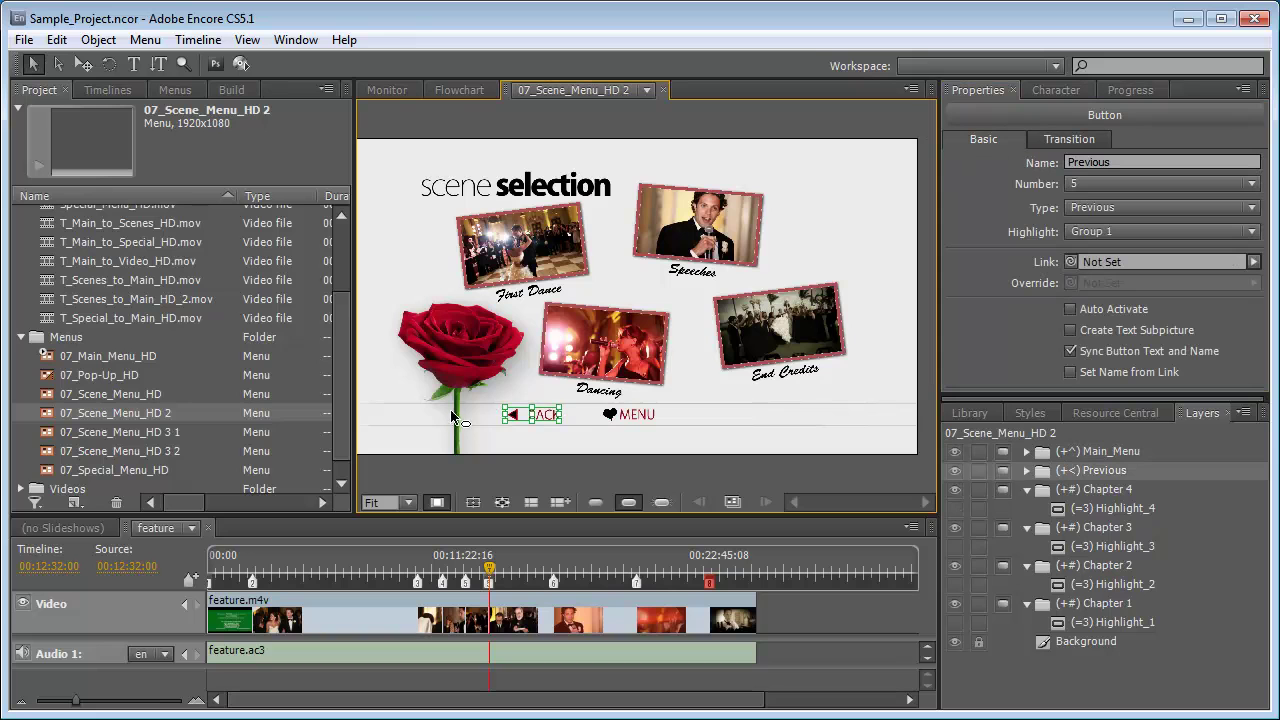
left_click(1253, 262)
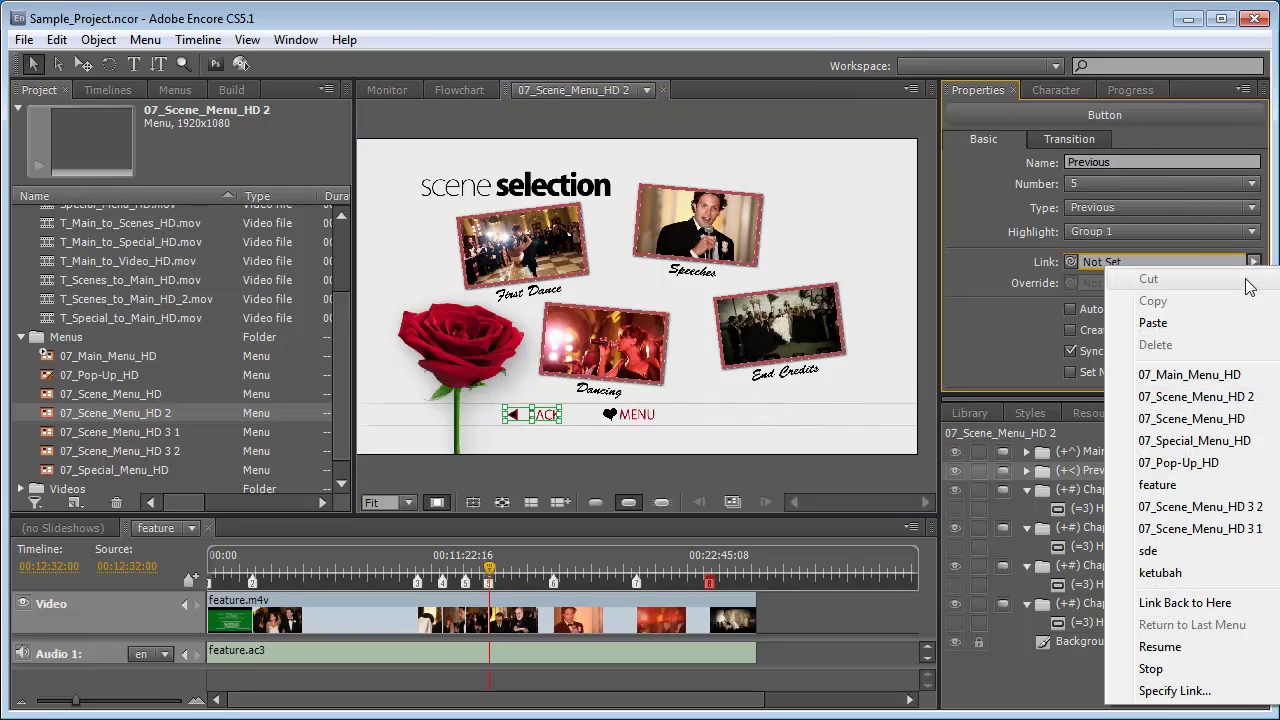
mouse_move(1219, 421)
left_click(1027, 421)
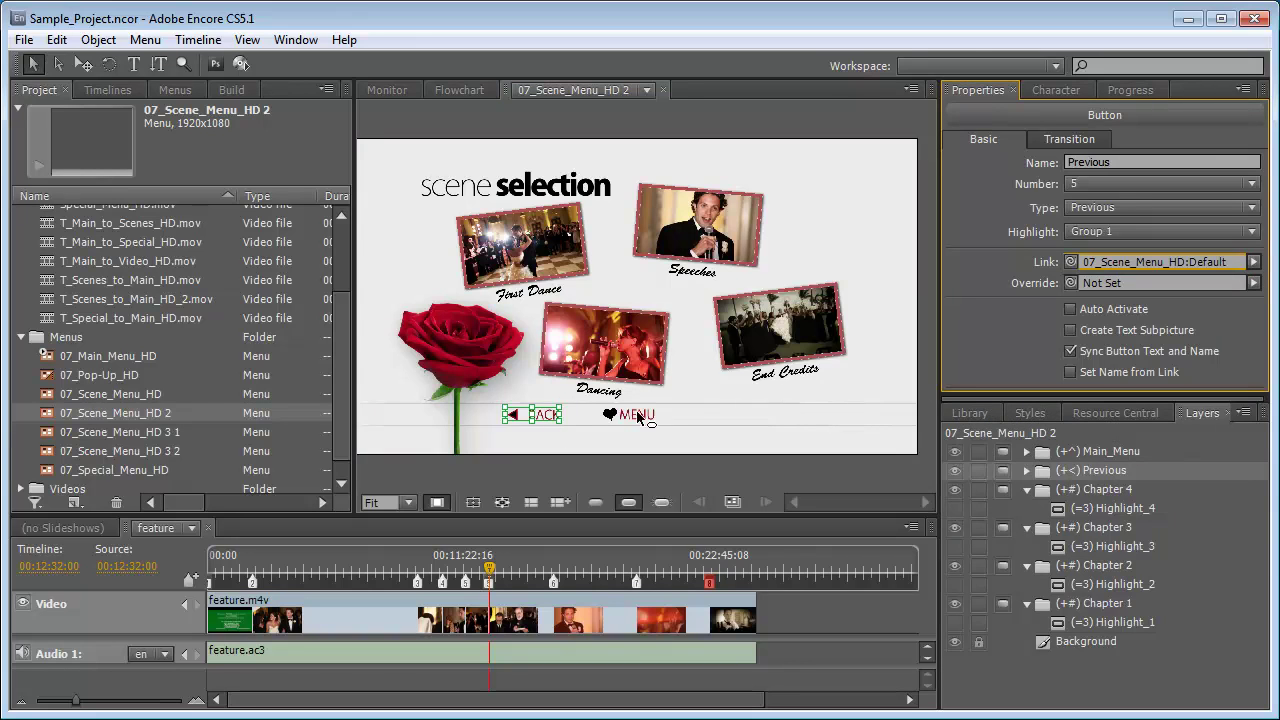
Check the links of the Next button in 07_Scene_Menu_HD 3 1 and the Back and Menu buttons in 07_Scene_Menu_HD 3 2
double_click(160, 432)
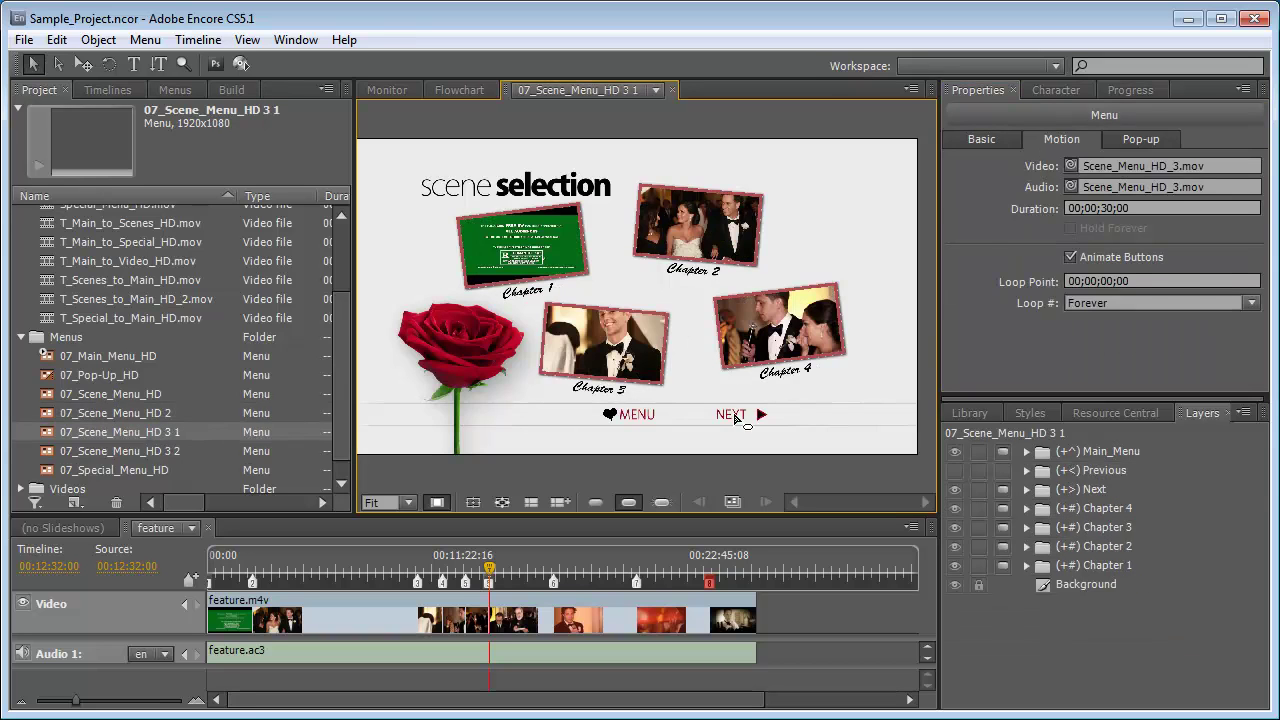
left_click(733, 414)
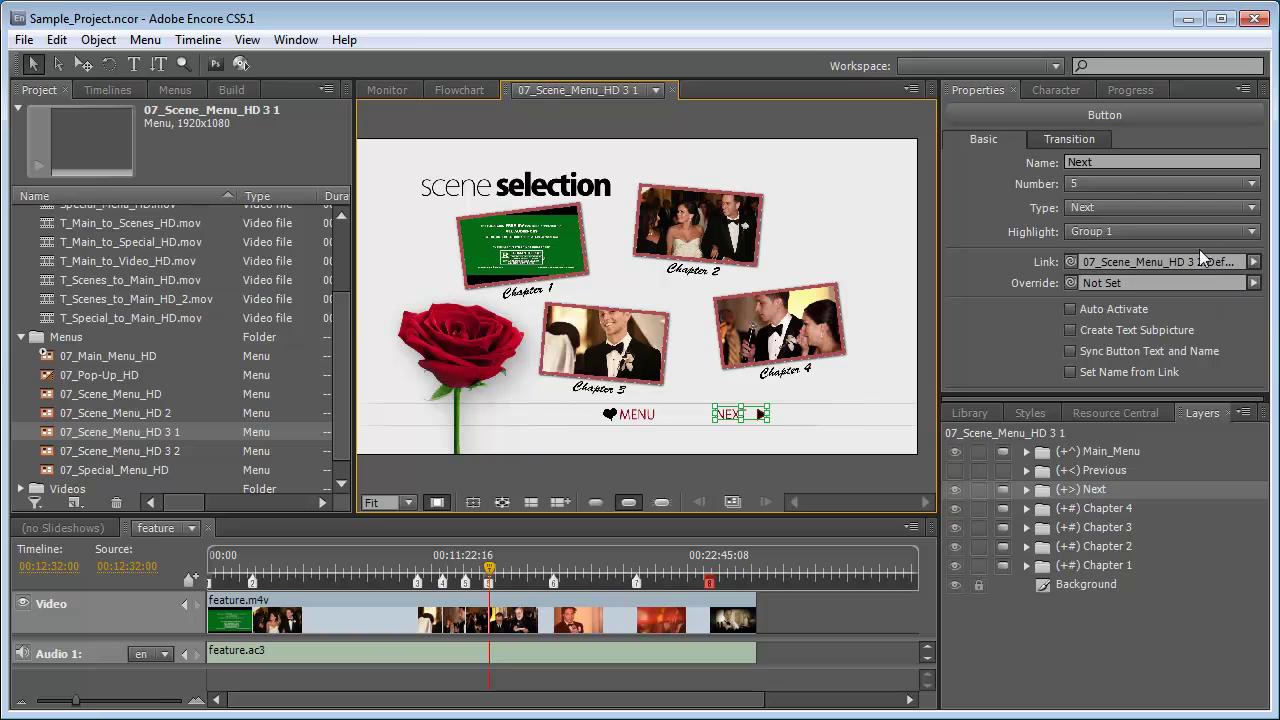
double_click(119, 452)
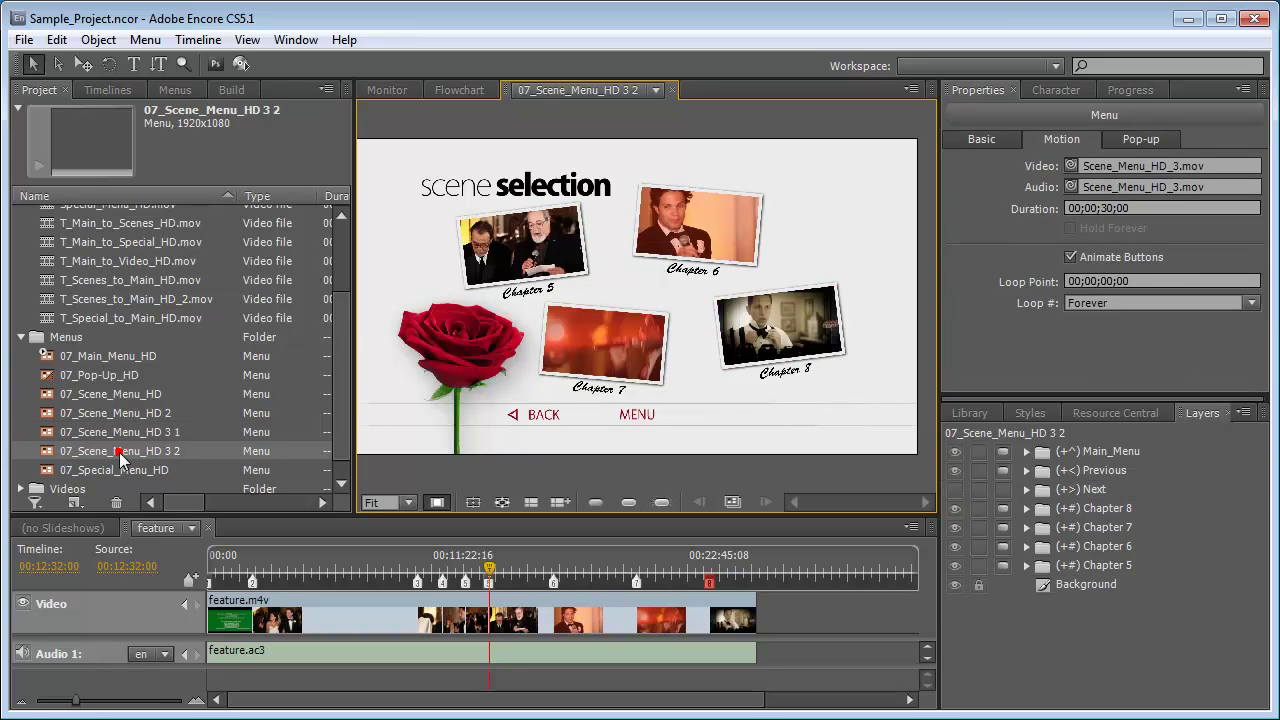
left_click(543, 413)
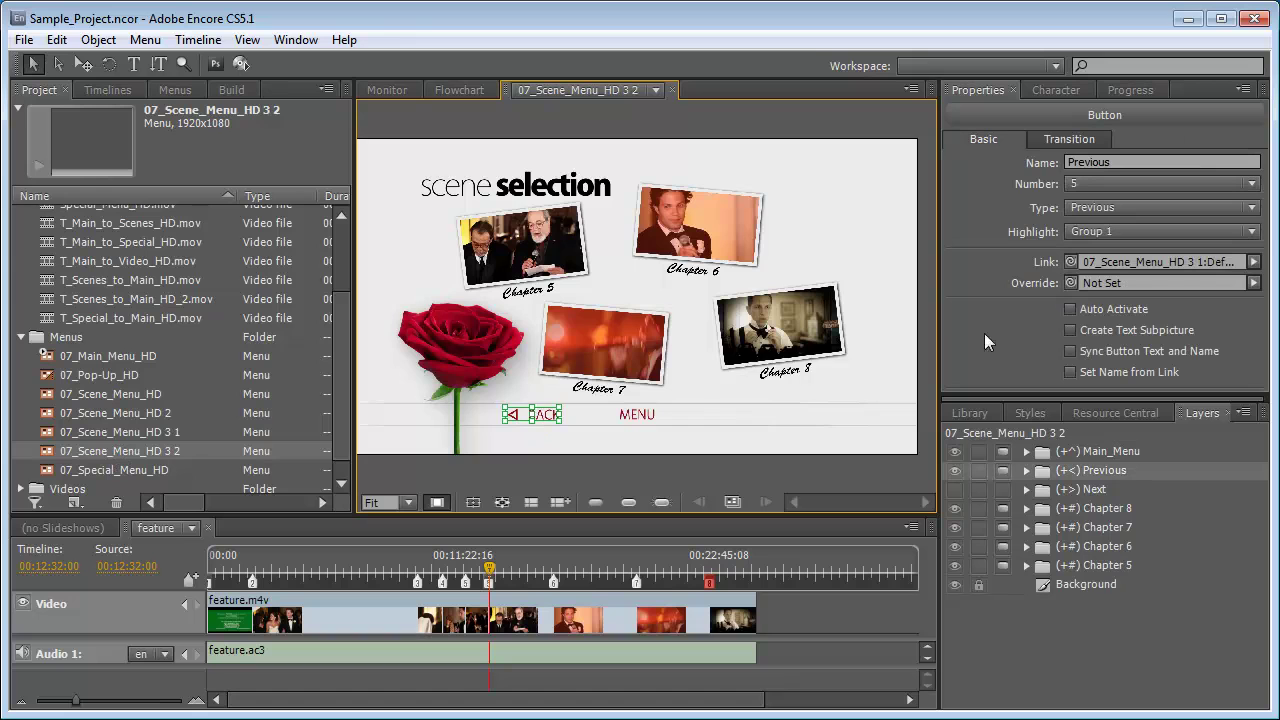
left_click(615, 416)
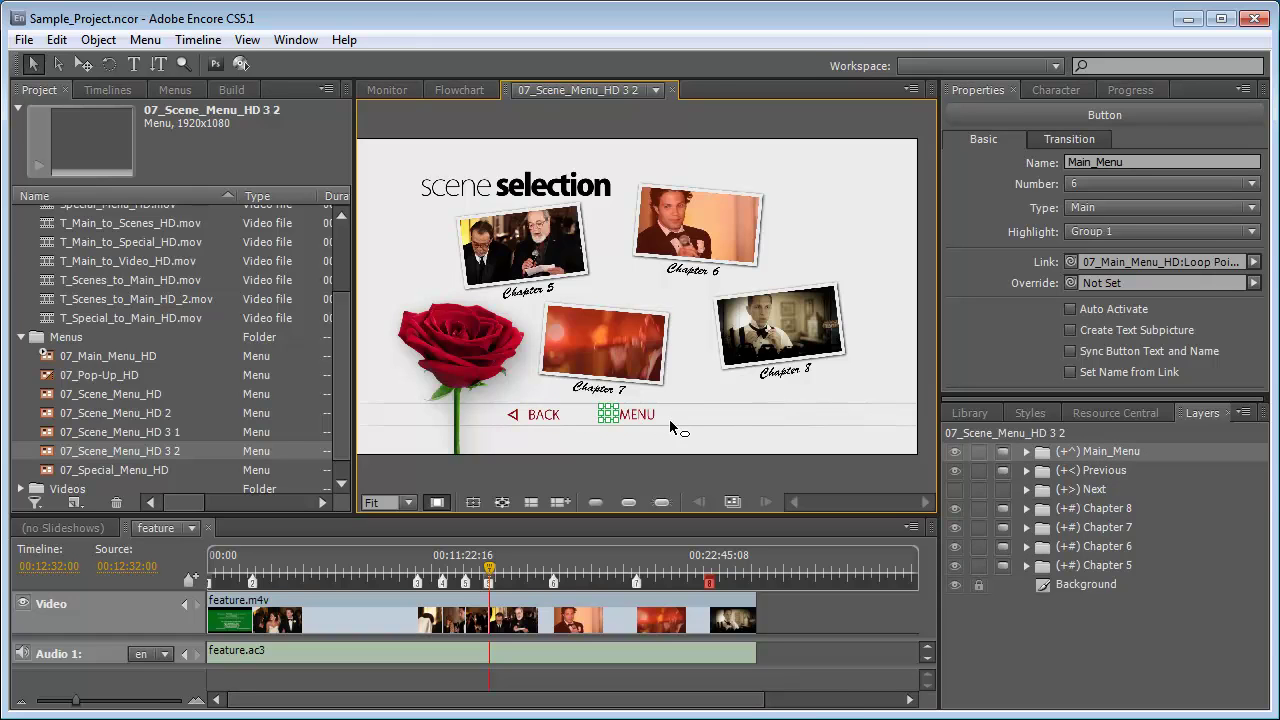
Open 07_Special_Menu_HD and link the button beside Same Day Edit to Chapter 1 of the sde timeline
double_click(133, 470)
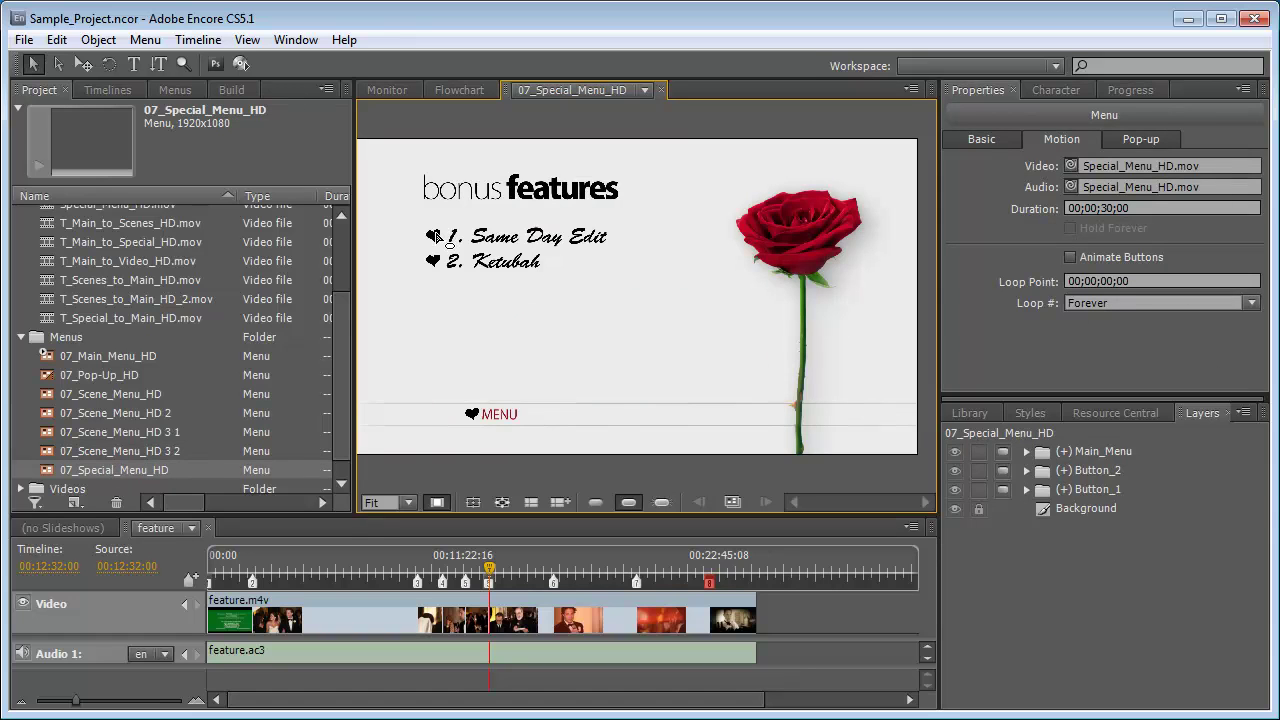
left_click(436, 236)
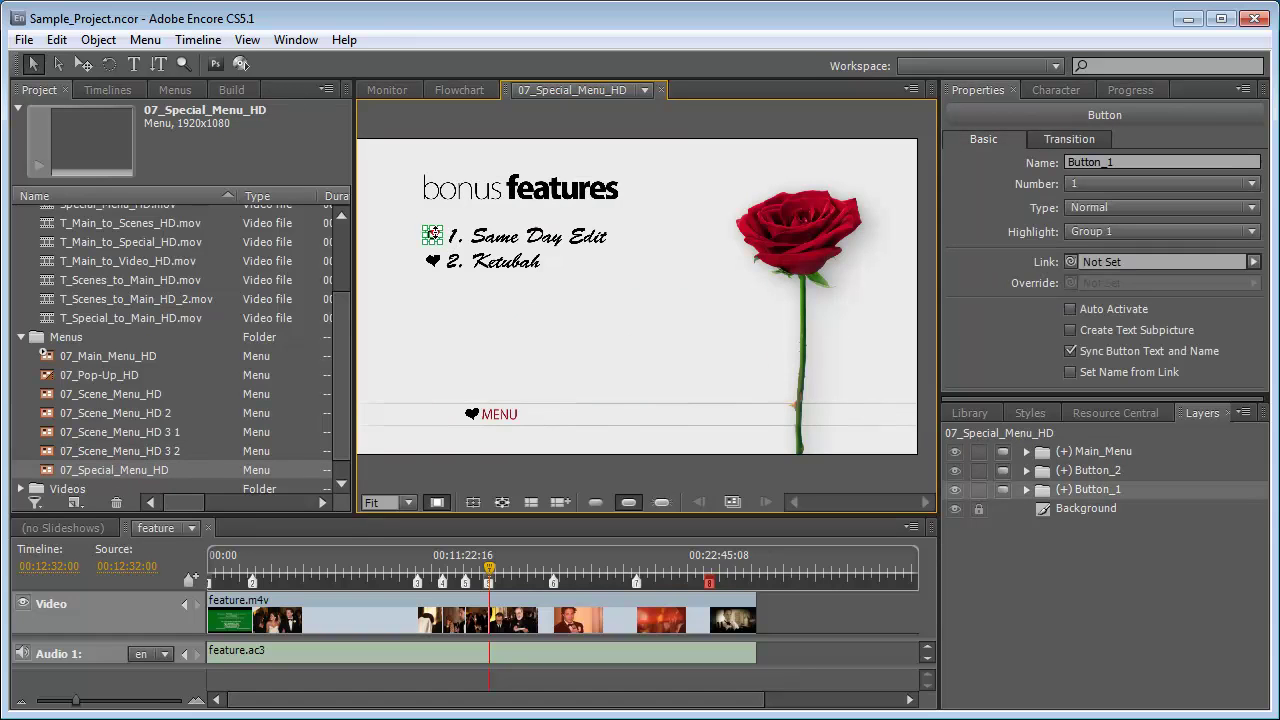
left_click(1252, 262)
mouse_move(1172, 553)
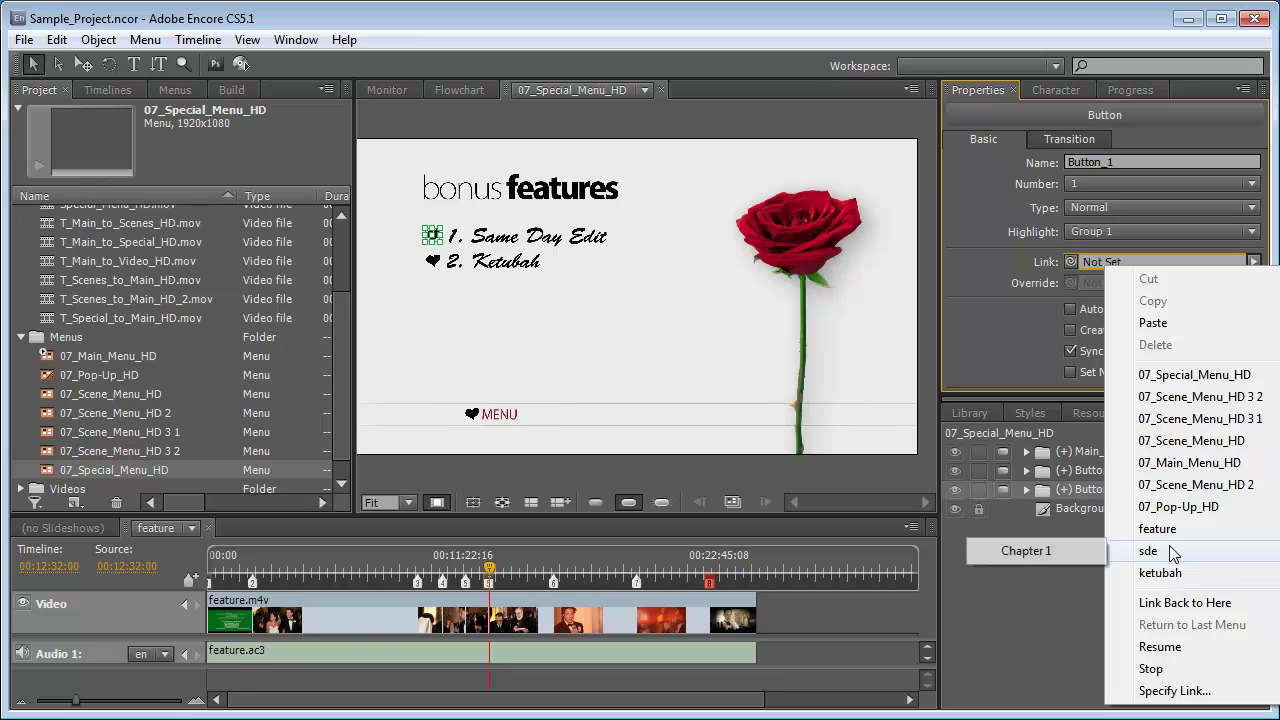
left_click(1064, 551)
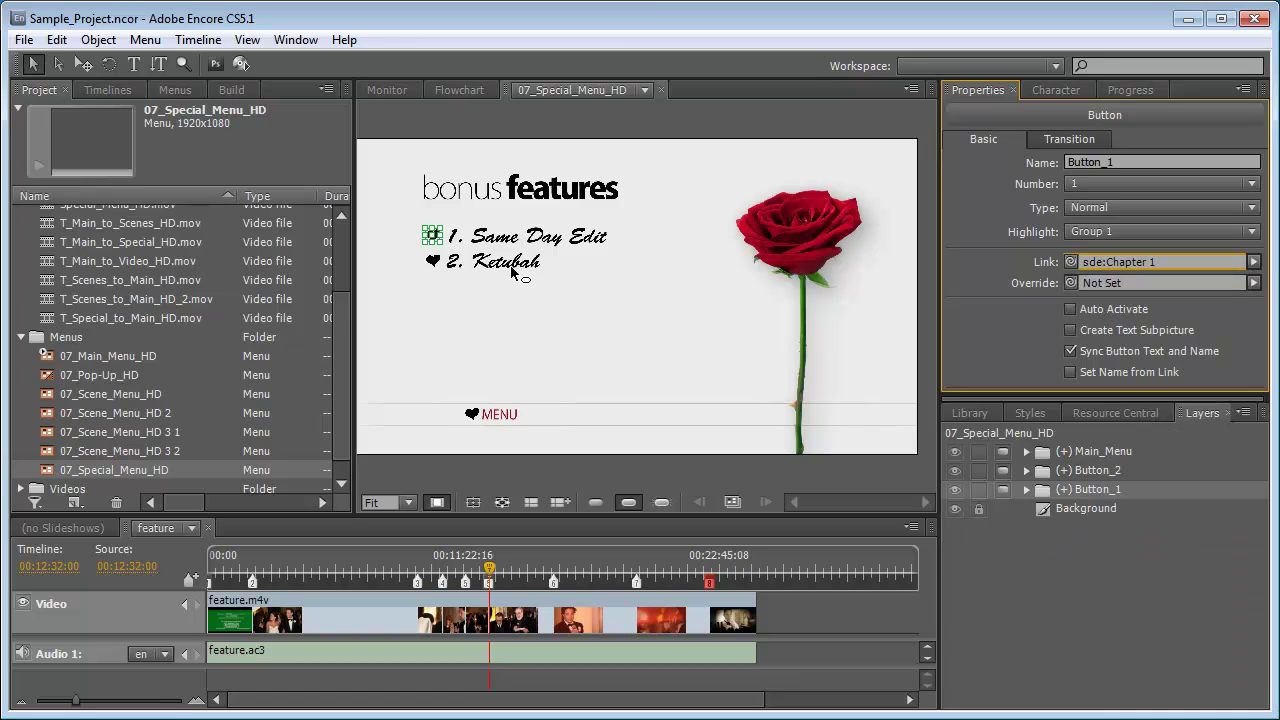
Link the button beside Ketubah to Chapter 1 of the ketubah timeline
left_click(436, 263)
left_click(1253, 262)
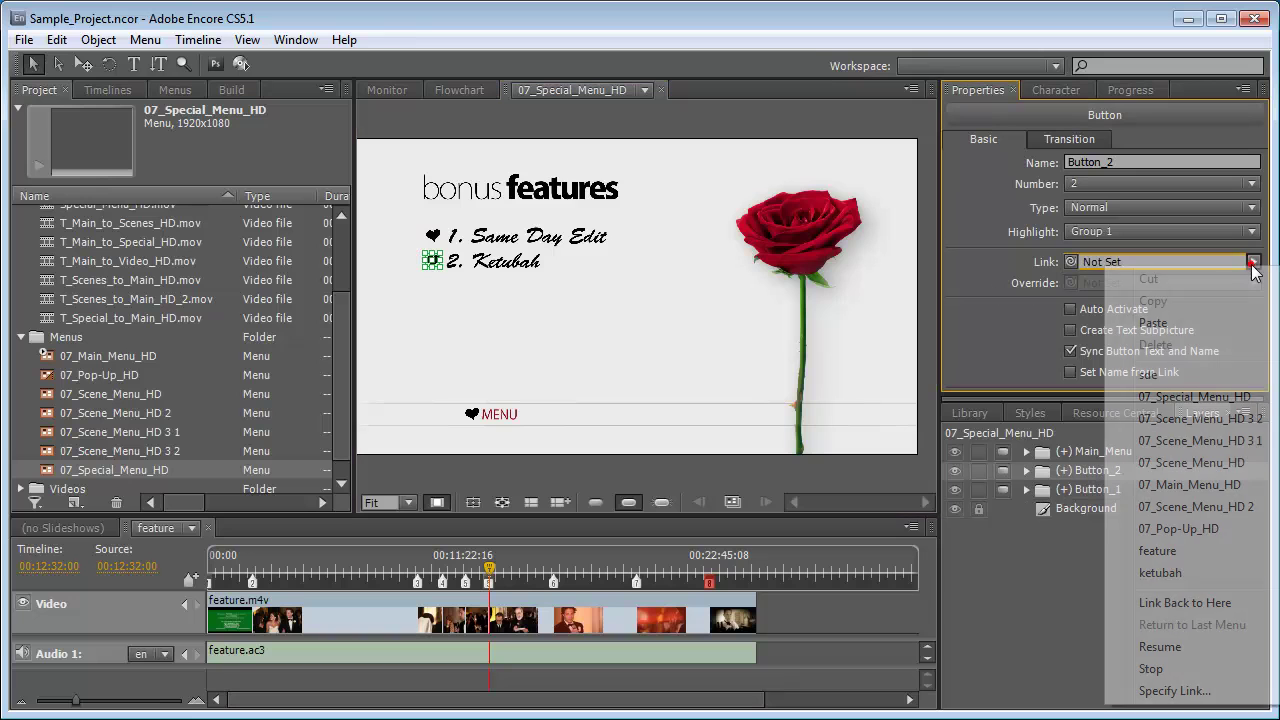
mouse_move(1124, 577)
left_click(1066, 572)
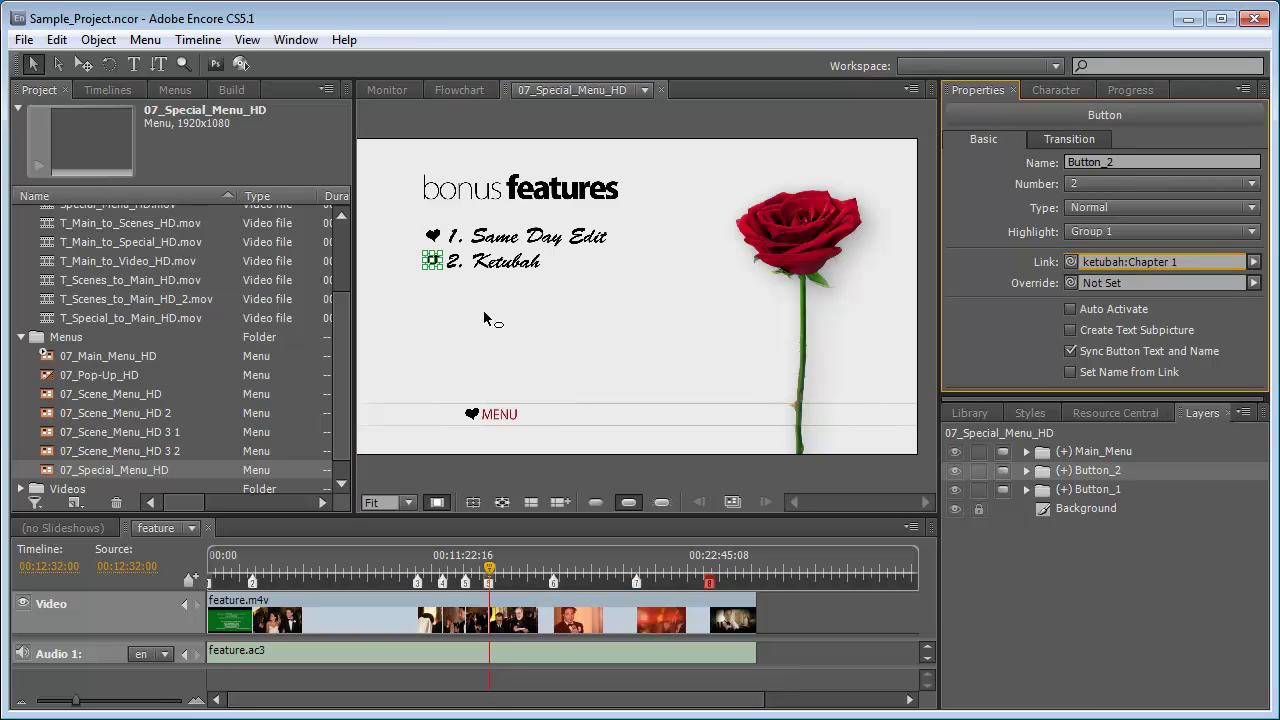
Link the Menu button of 07_Special_Menu_HD to Special_Features in 07_Main_Menu_HD, set to the loop point
left_click(475, 418)
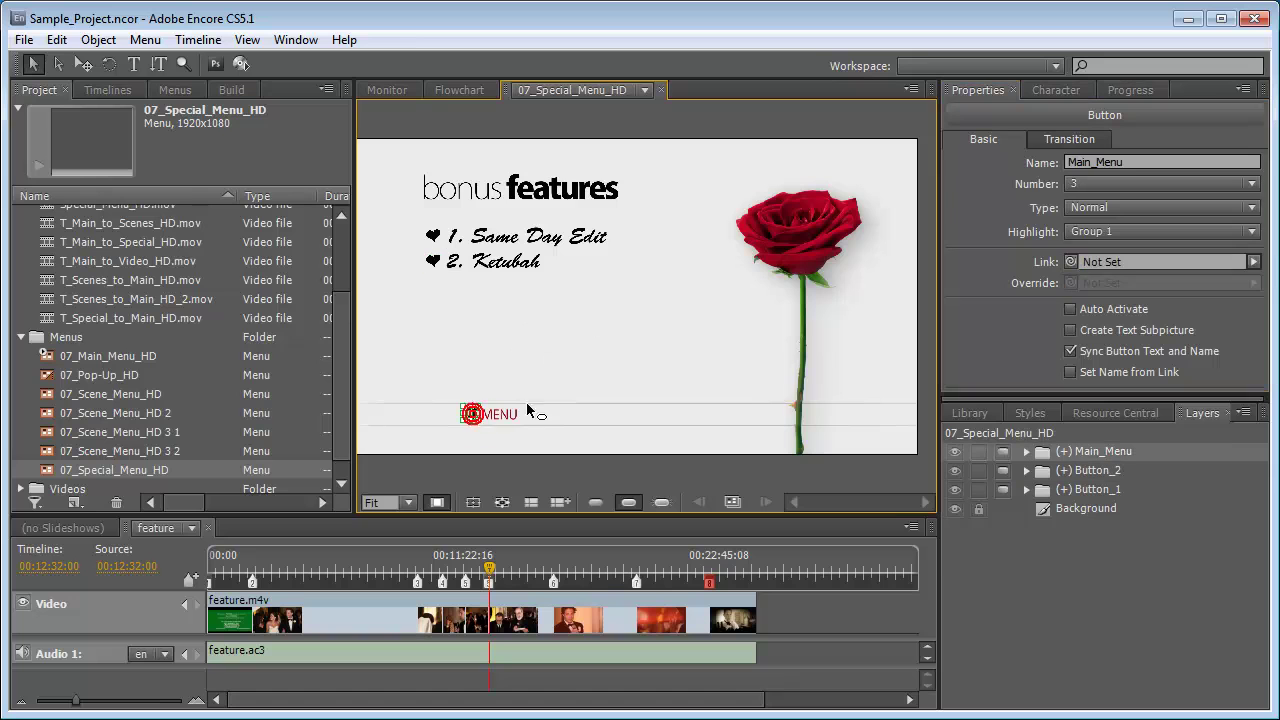
left_click(1254, 261)
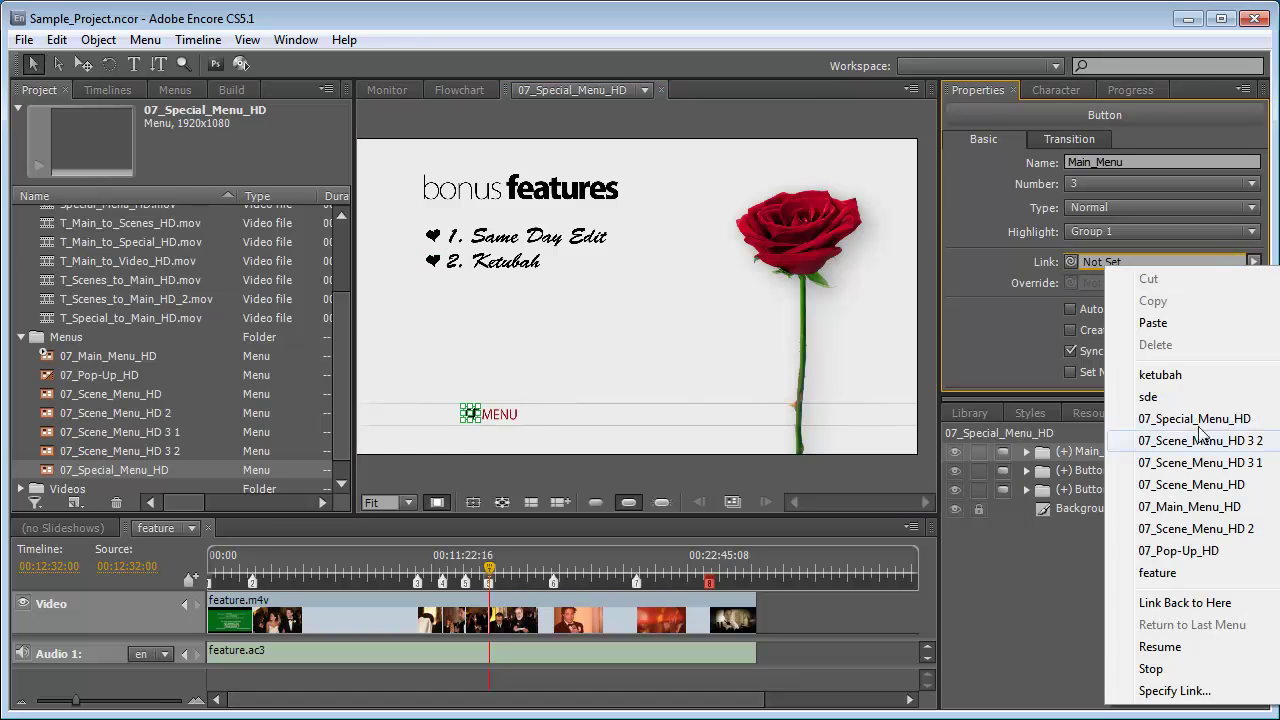
left_click(1175, 690)
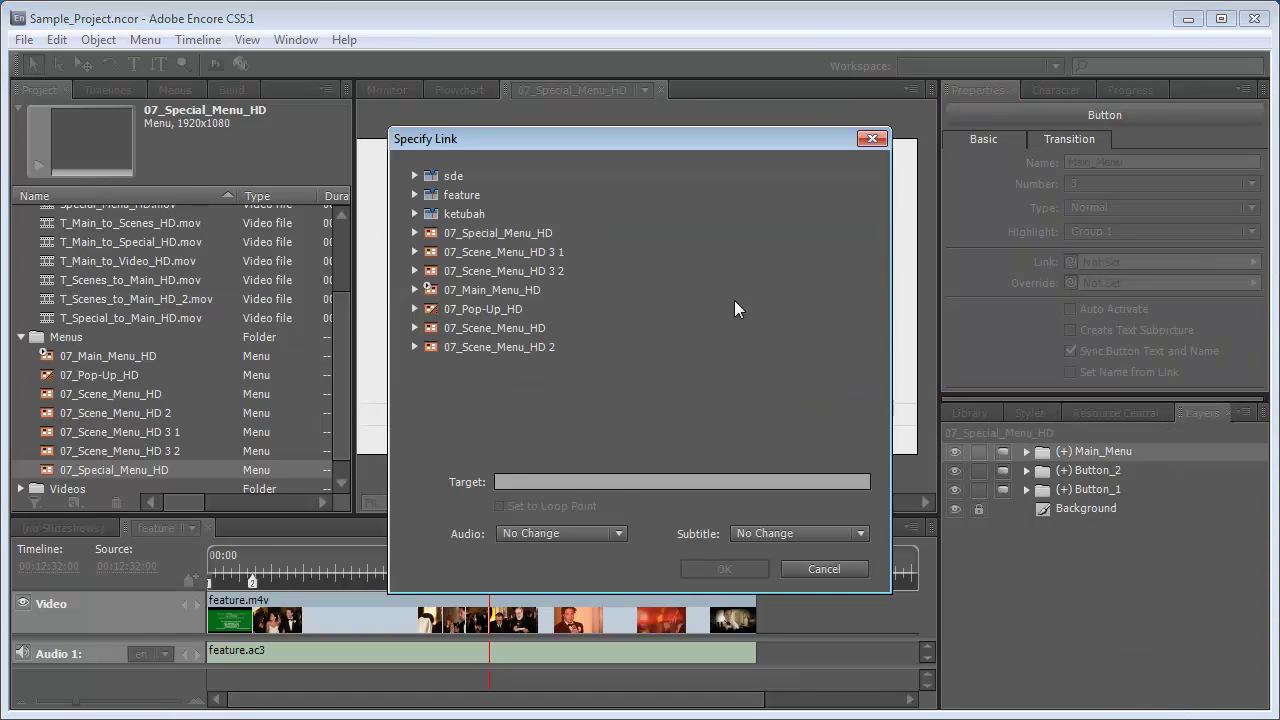
left_click(498, 289)
left_click(418, 289)
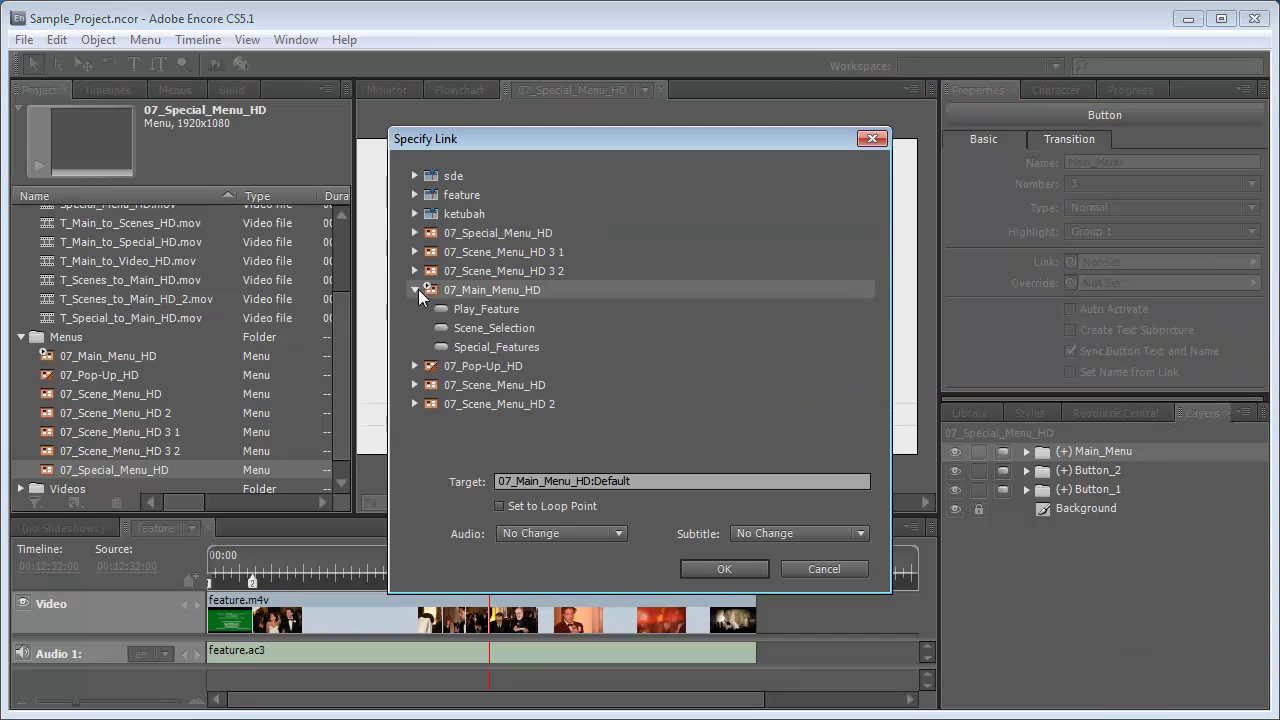
left_click(515, 346)
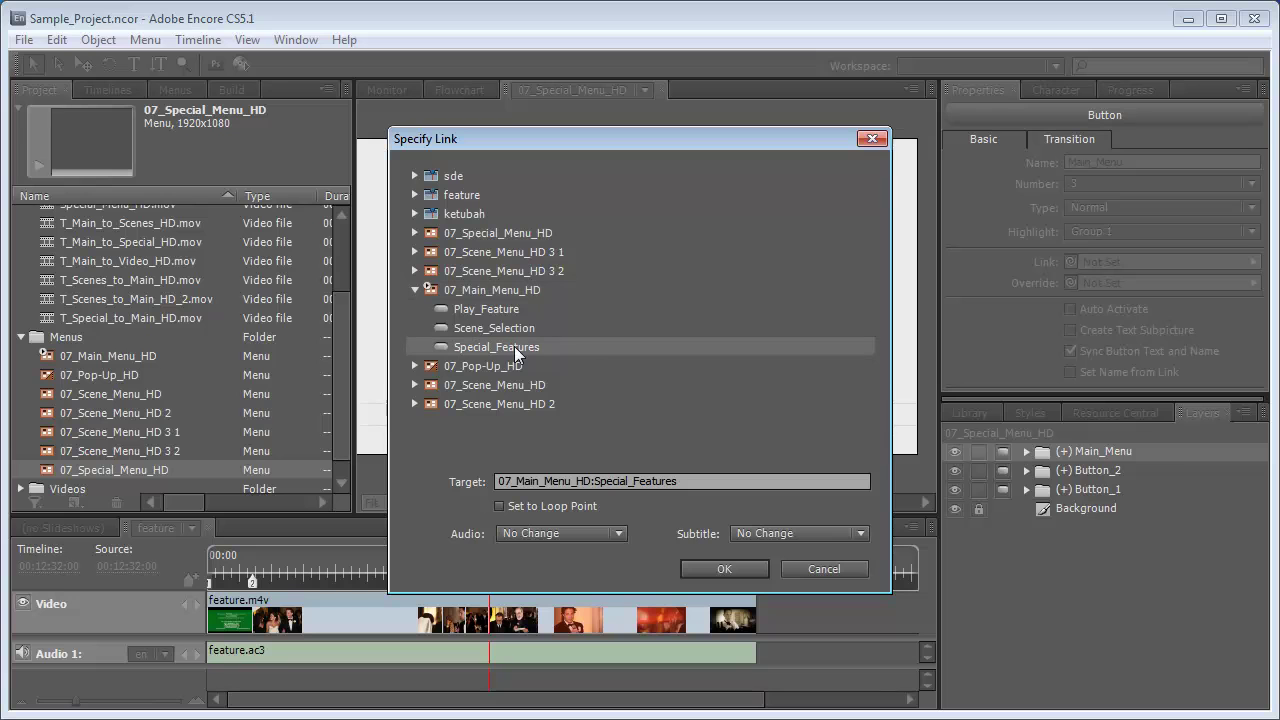
left_click(512, 508)
left_click(720, 570)
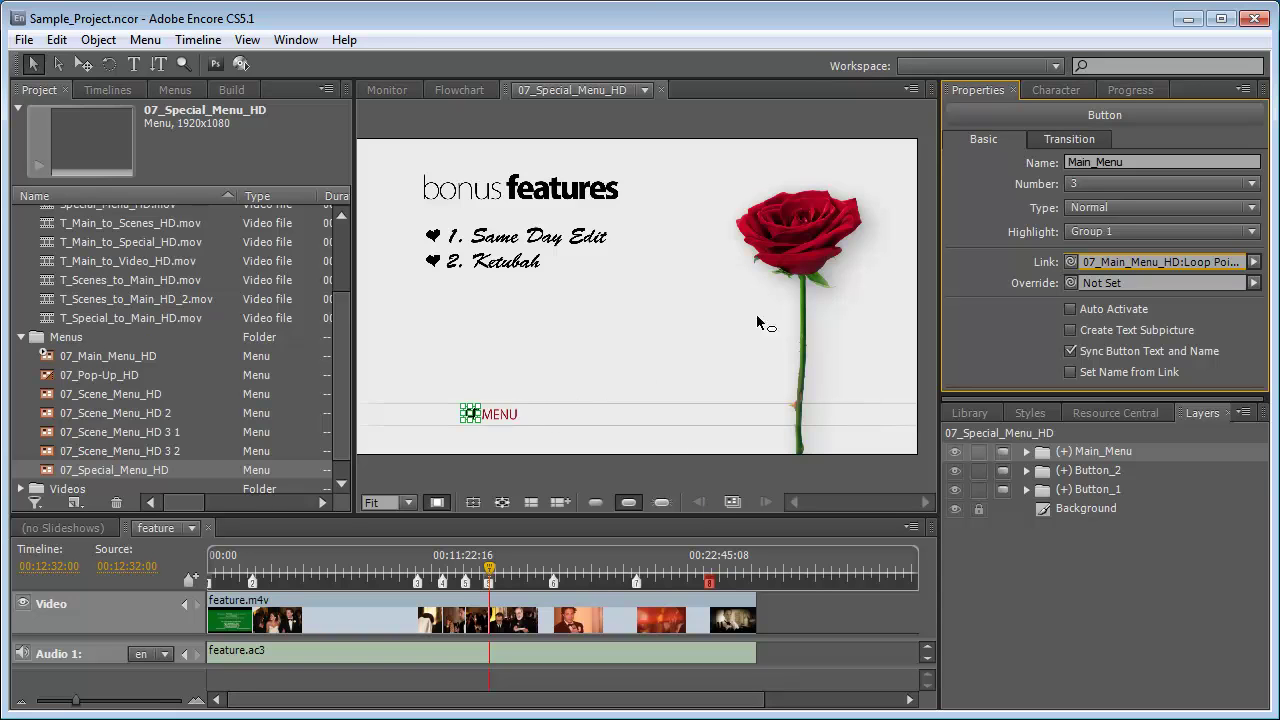
Assign T_Special_to_Main_HD.mov as the transition asset of the Menu button in 07_Special_Menu_HD
left_click(1061, 136)
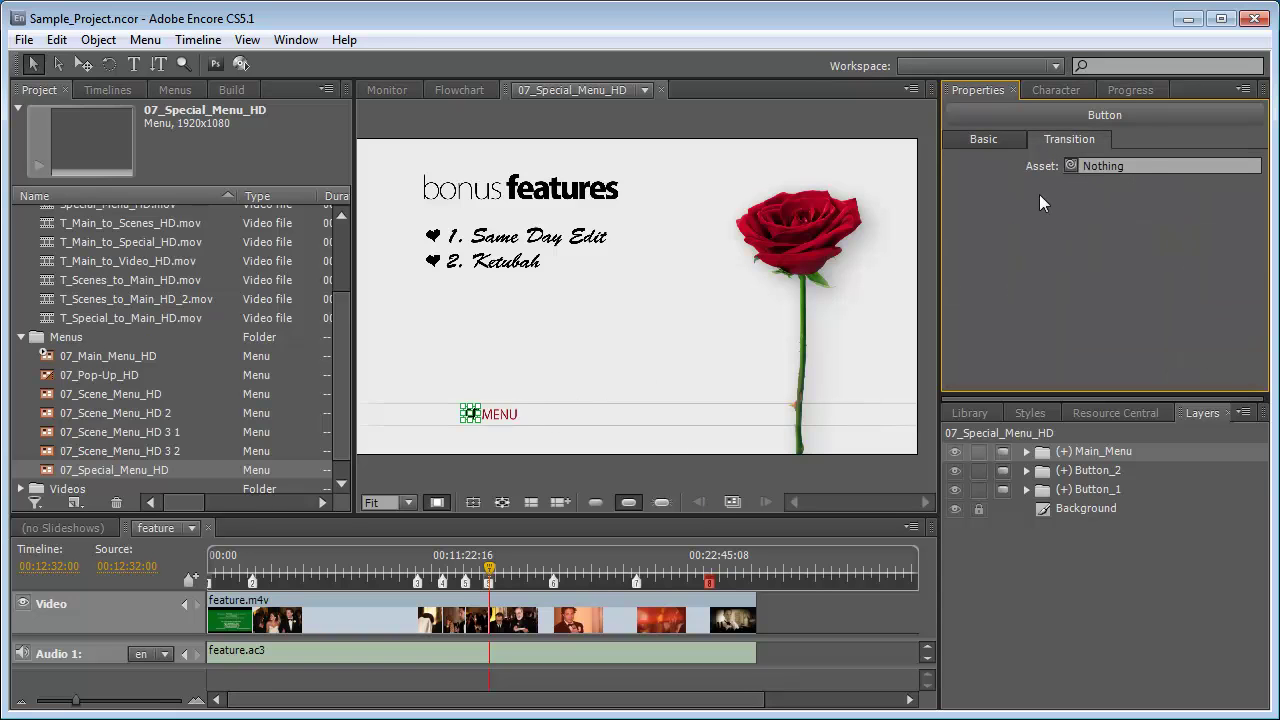
left_click_drag(1072, 168, 143, 315)
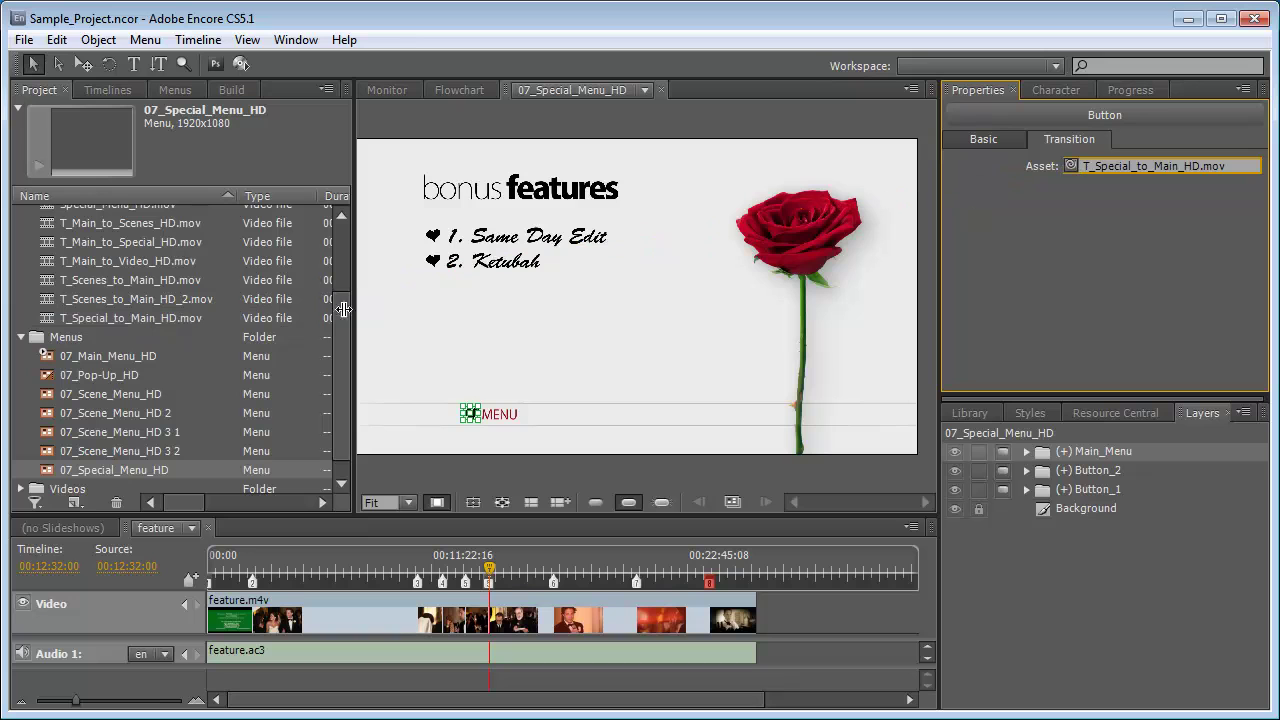
Rename the first bonus features button as Same Day Edit
left_click(433, 236)
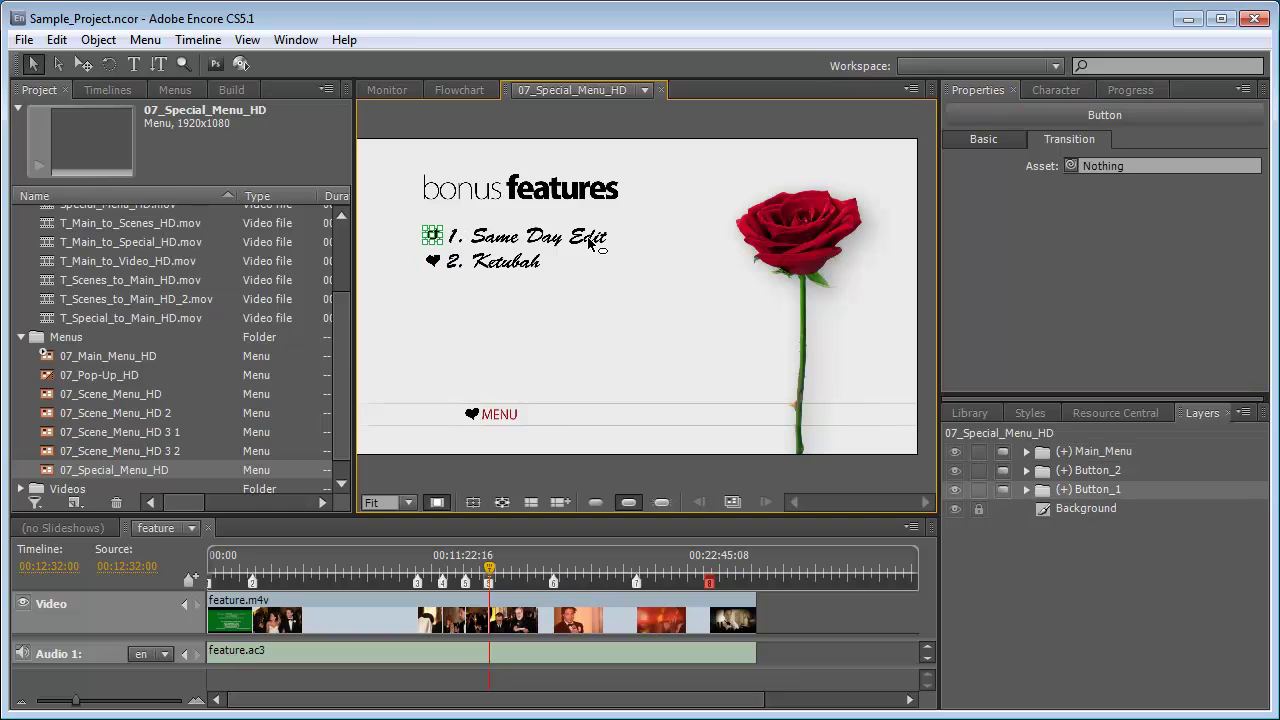
left_click(983, 141)
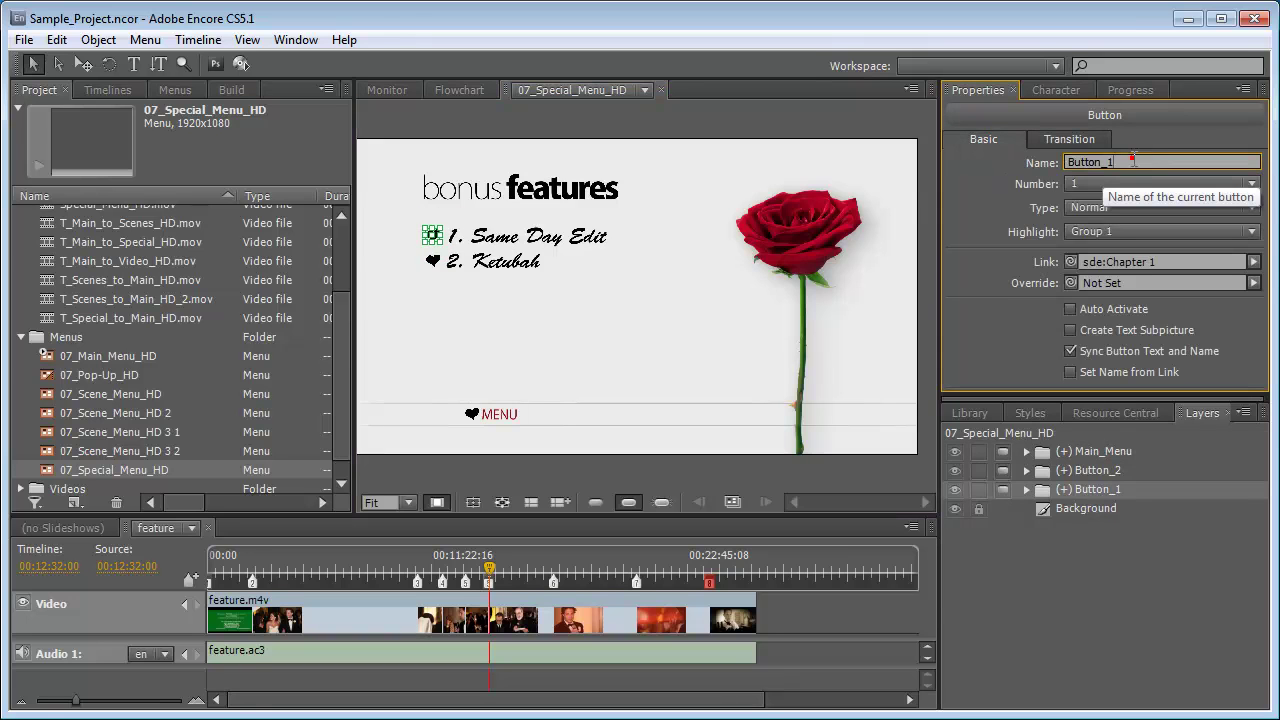
left_click_drag(1122, 162, 1066, 162)
type("Same Day")
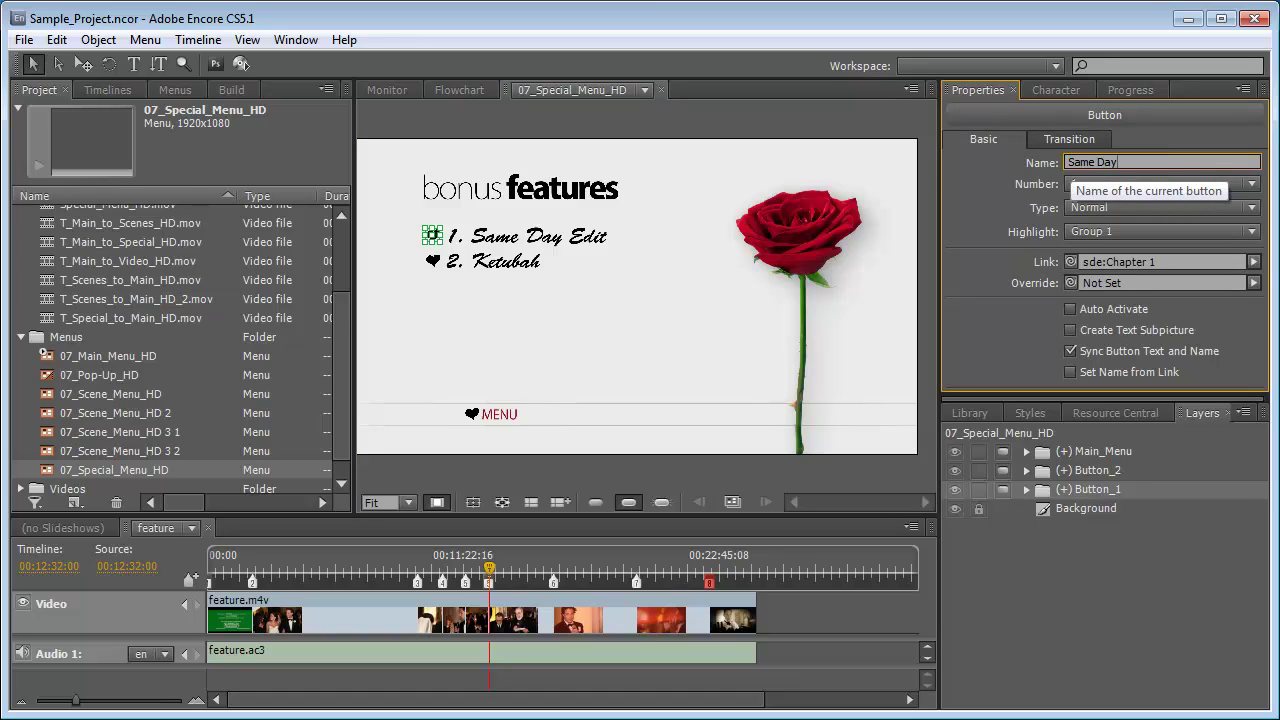
type(" Edit")
key("Return")
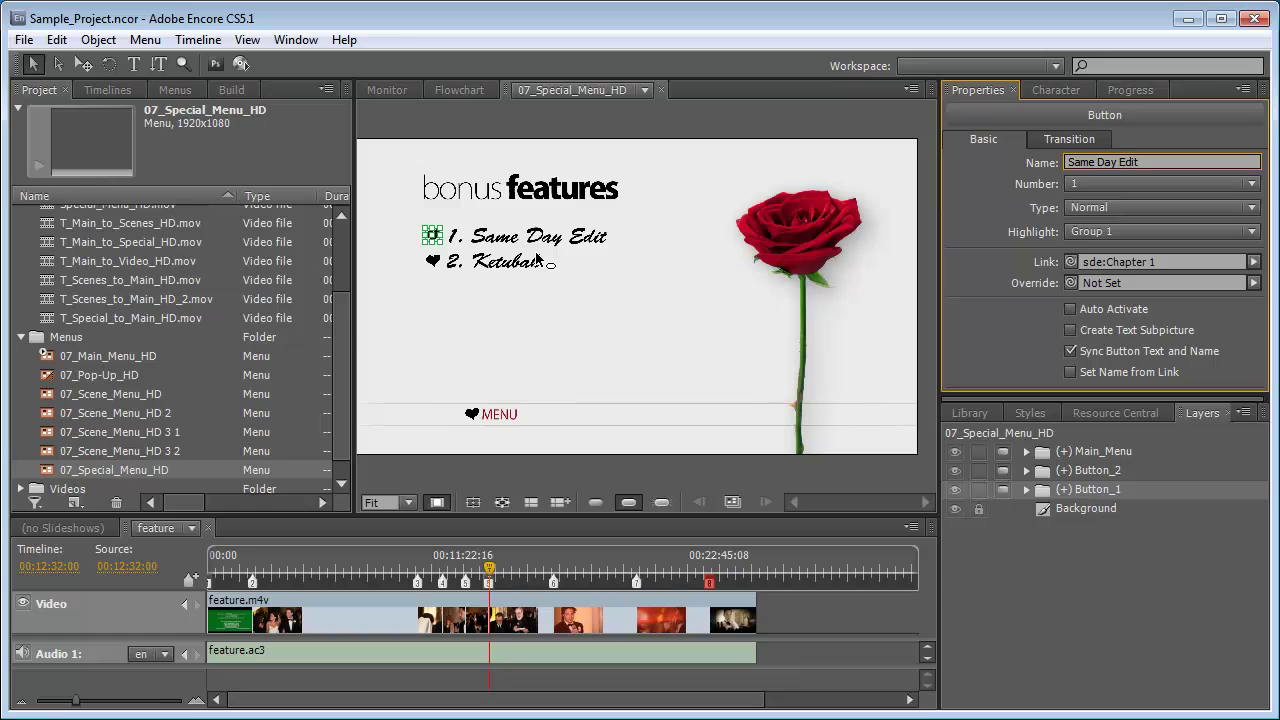
Rename the second bonus features button as Ketubah
left_click(437, 264)
left_click(1125, 162)
type("Ket")
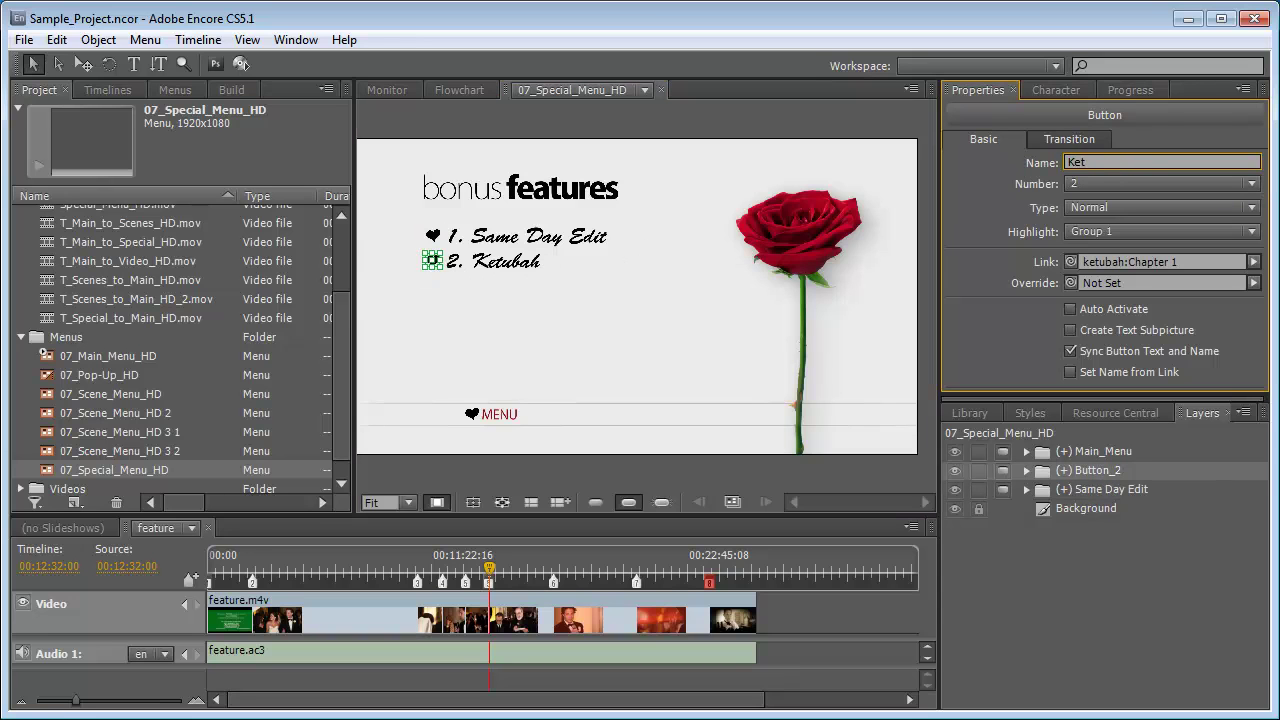
type("ubah")
left_click(607, 300)
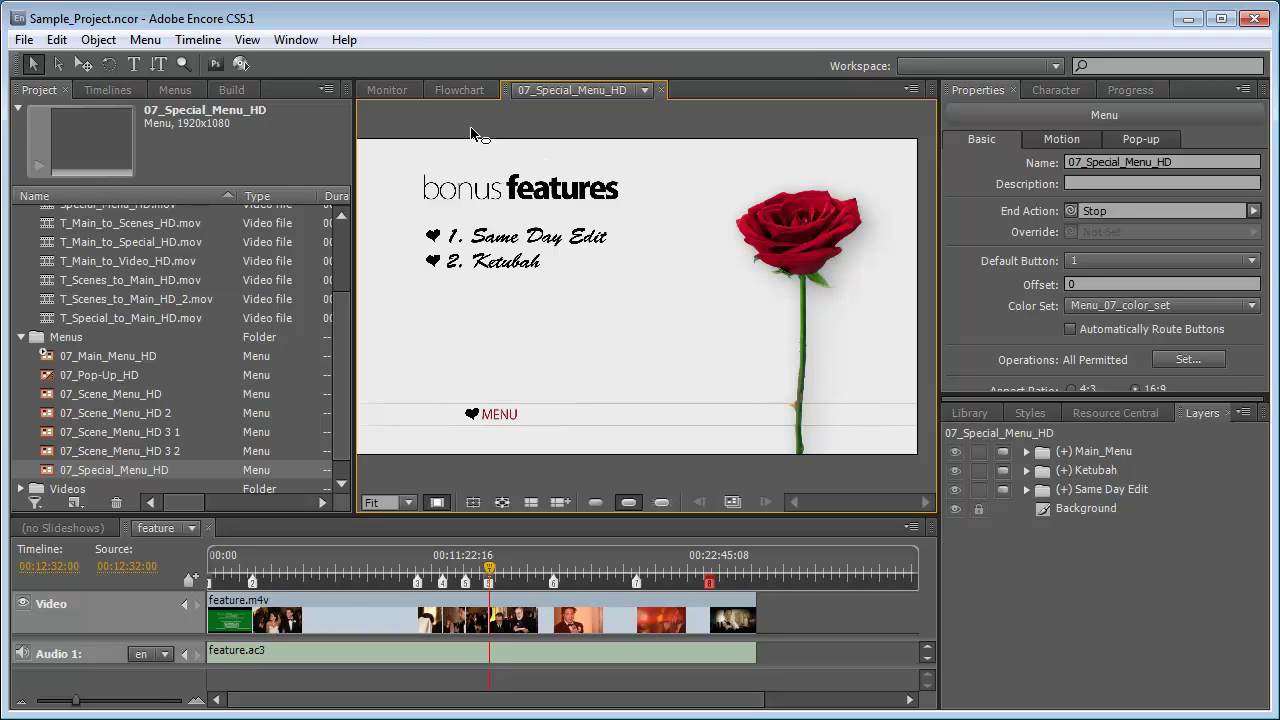
Set the end action of the feature, ketubah and sde timelines to Return to Last Menu and their popup menu to 07_Pop-Up_HD
left_click(111, 92)
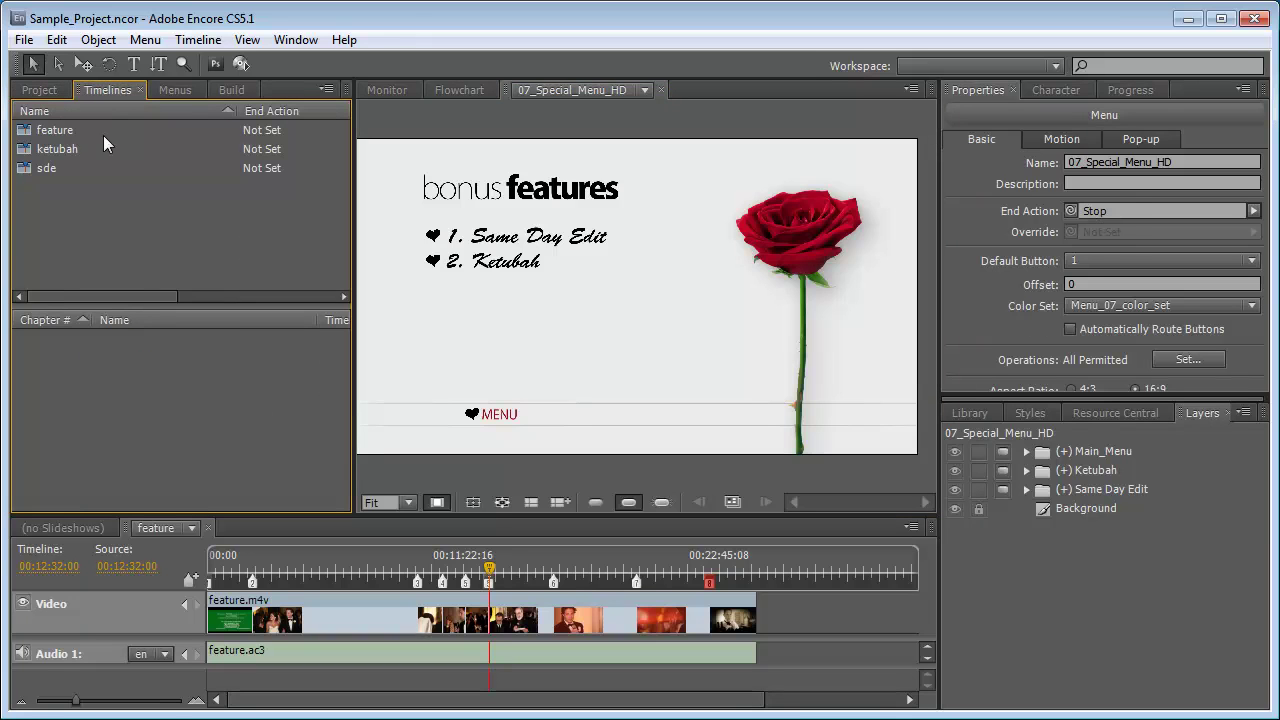
left_click(60, 134)
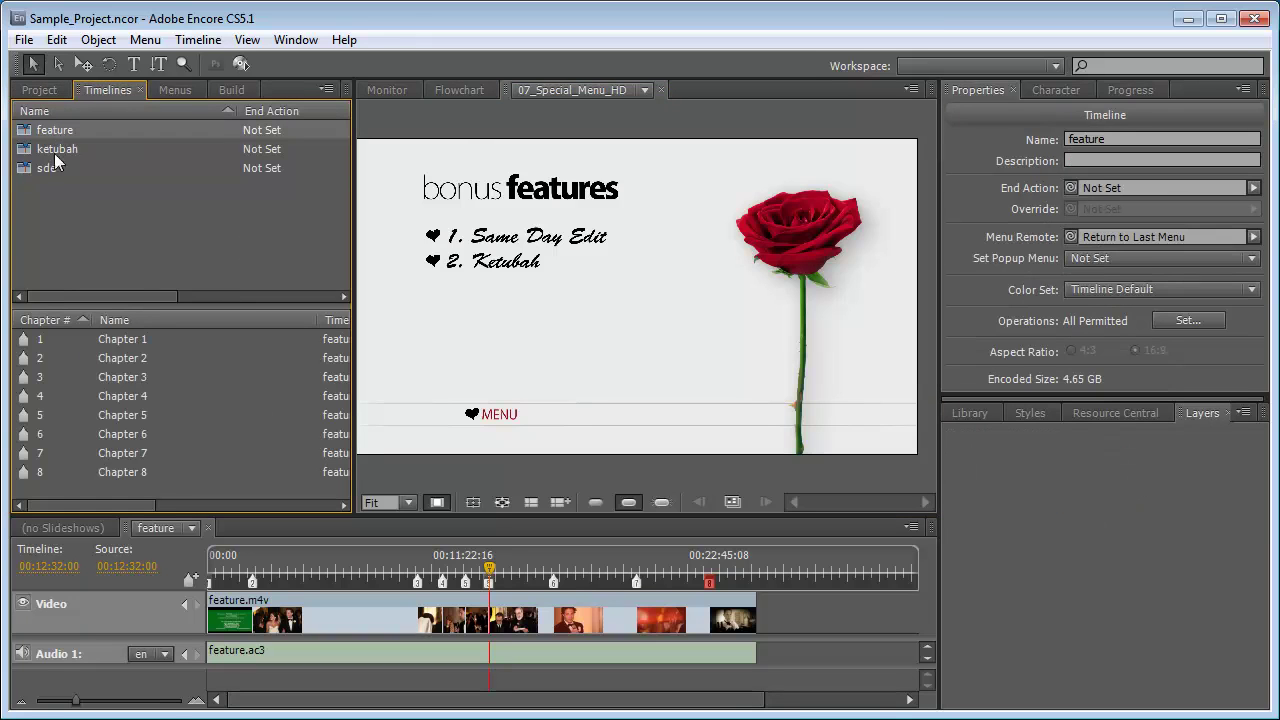
left_click(45, 167, "shift")
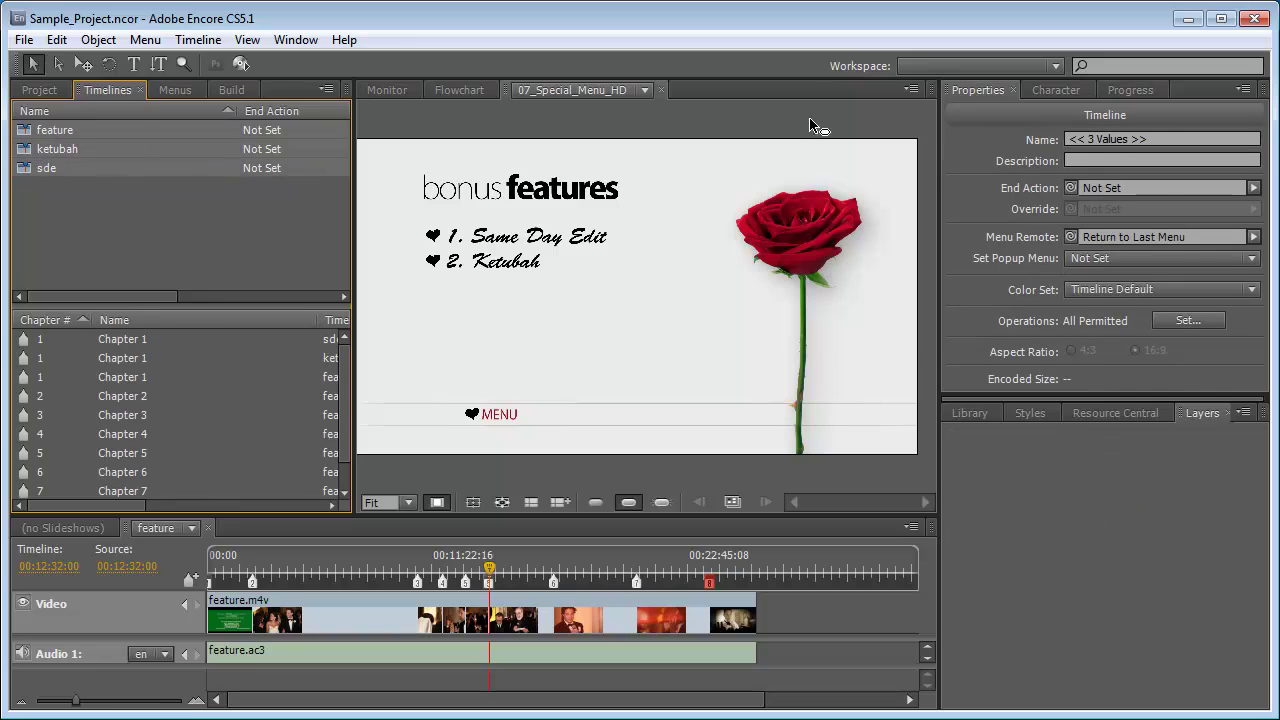
left_click(1254, 187)
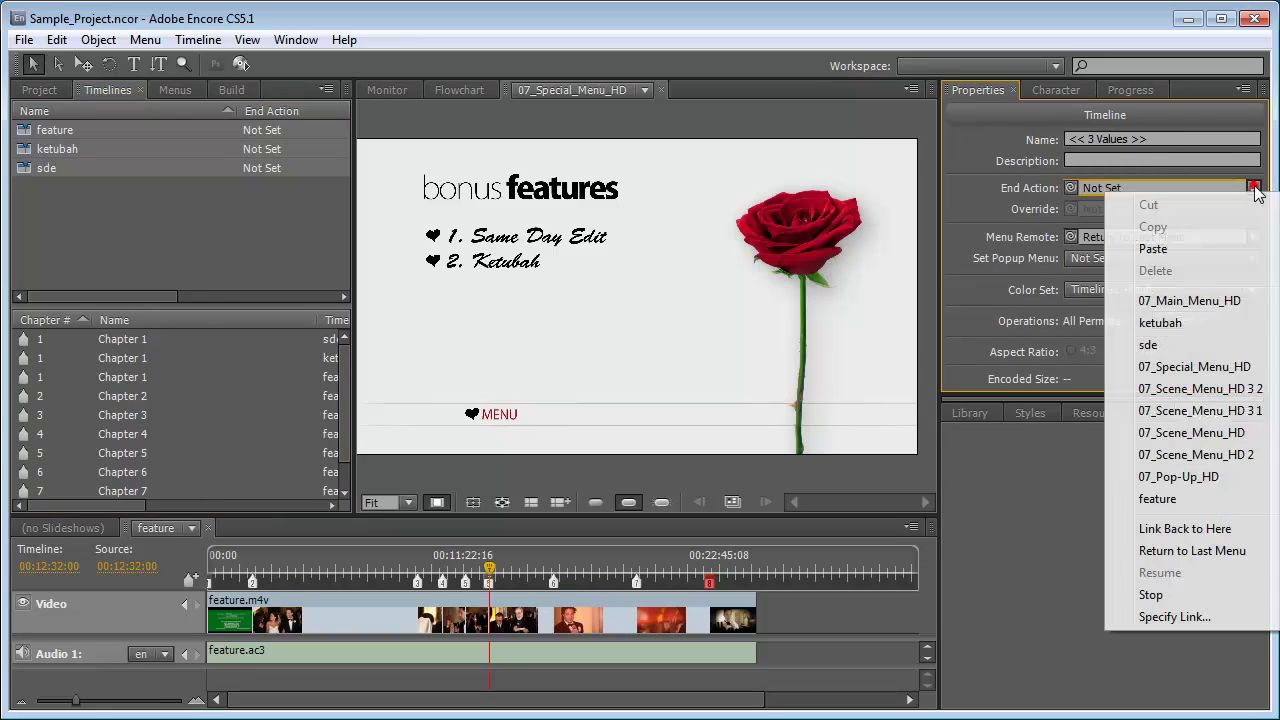
left_click(1192, 551)
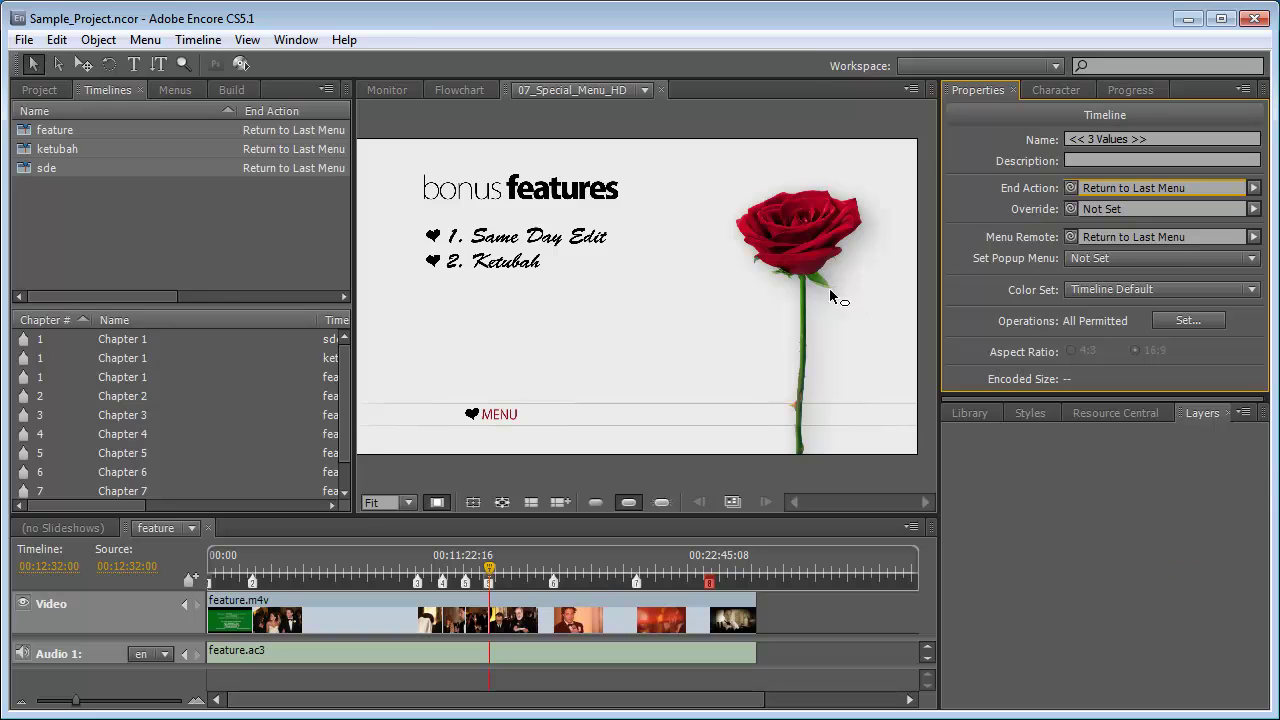
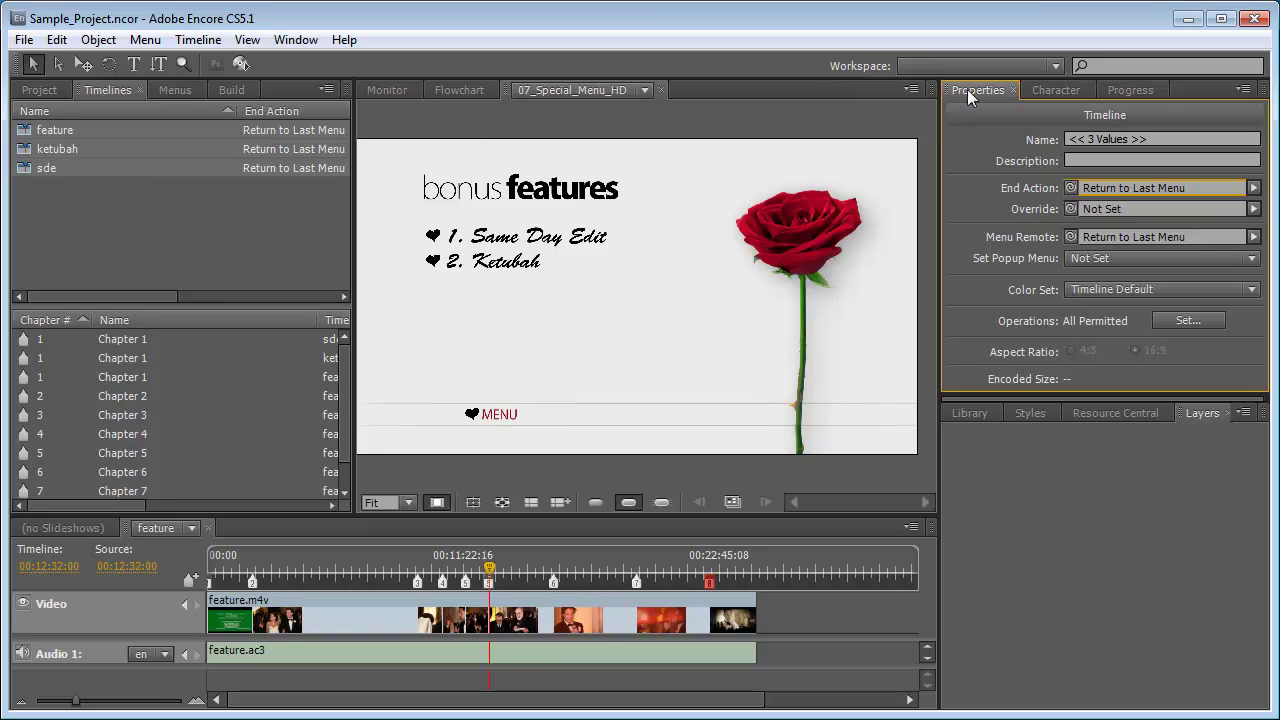
left_click(1252, 259)
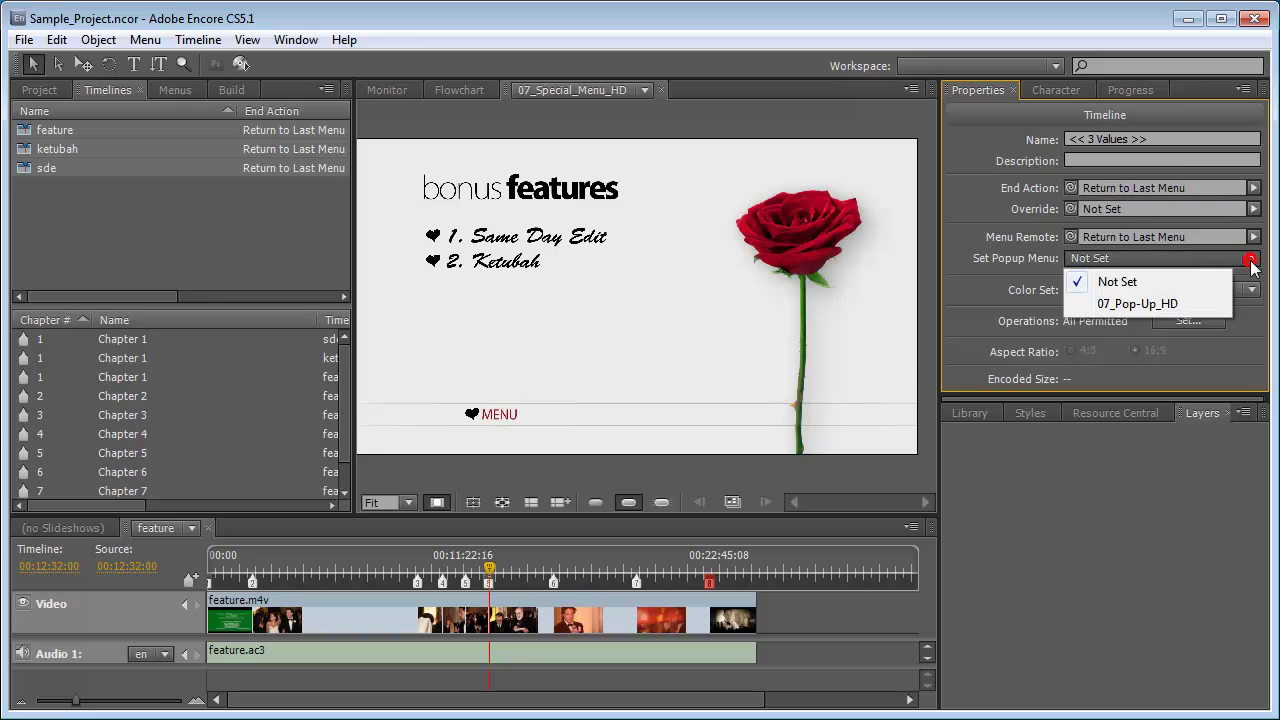
left_click(1166, 304)
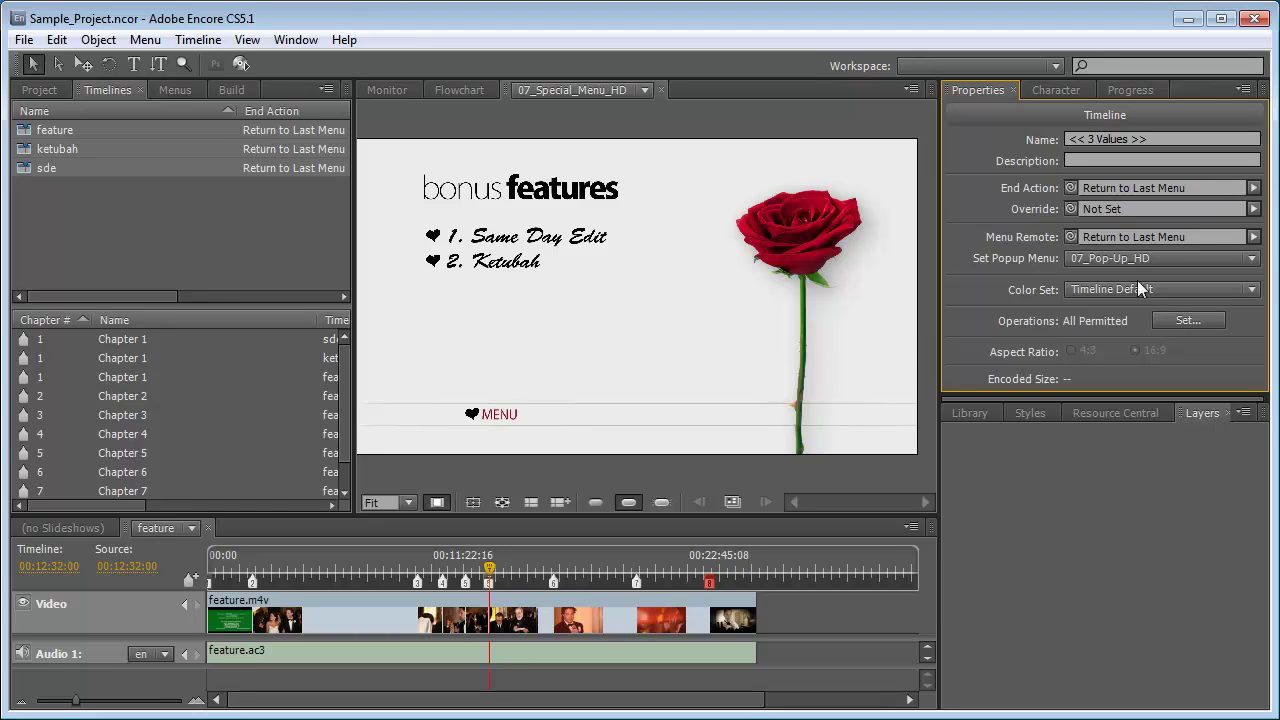
Show the button routing of 07_Main_Menu_HD and set Play_Feature's left route and Special_Features' right route to 0
left_click(175, 89)
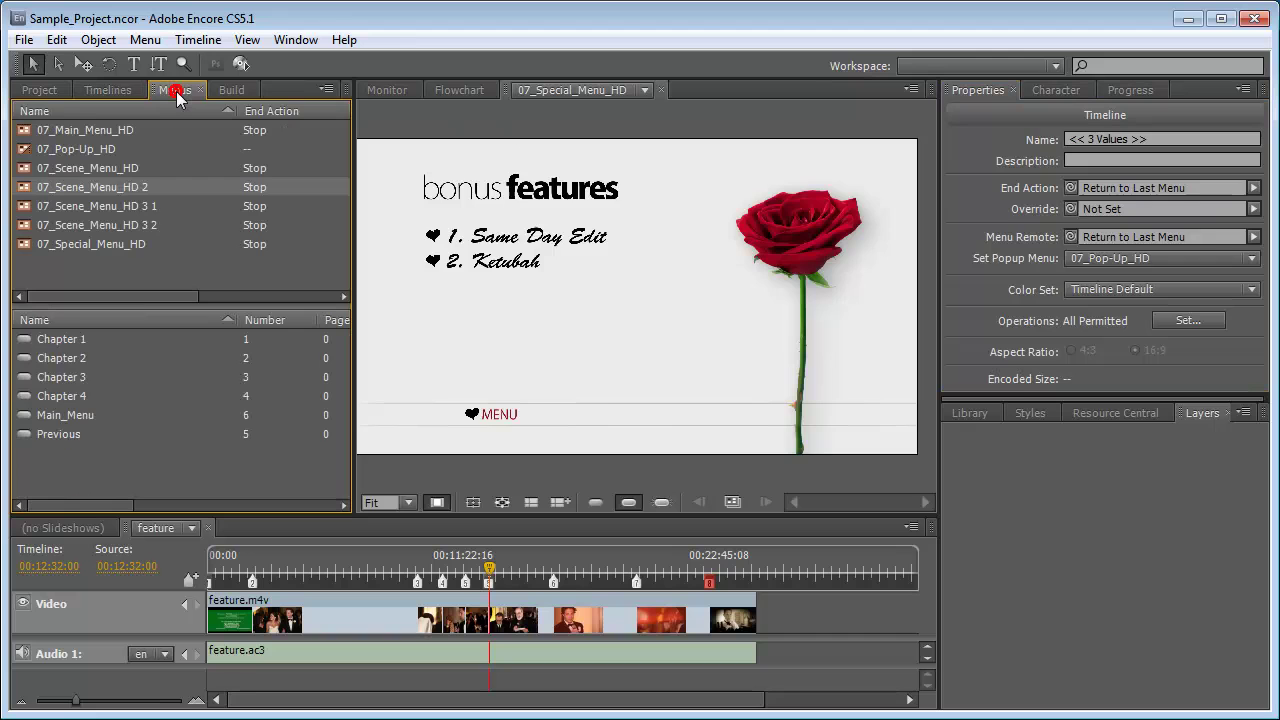
left_click(101, 129)
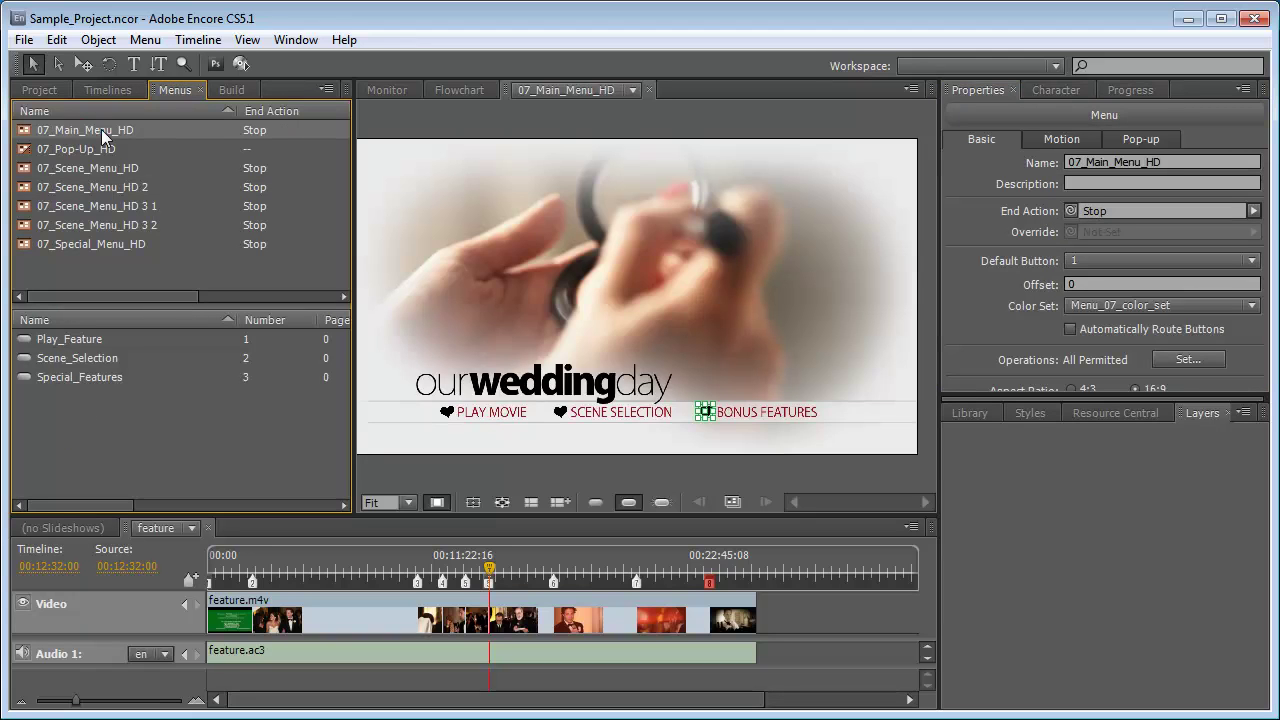
left_click(516, 464)
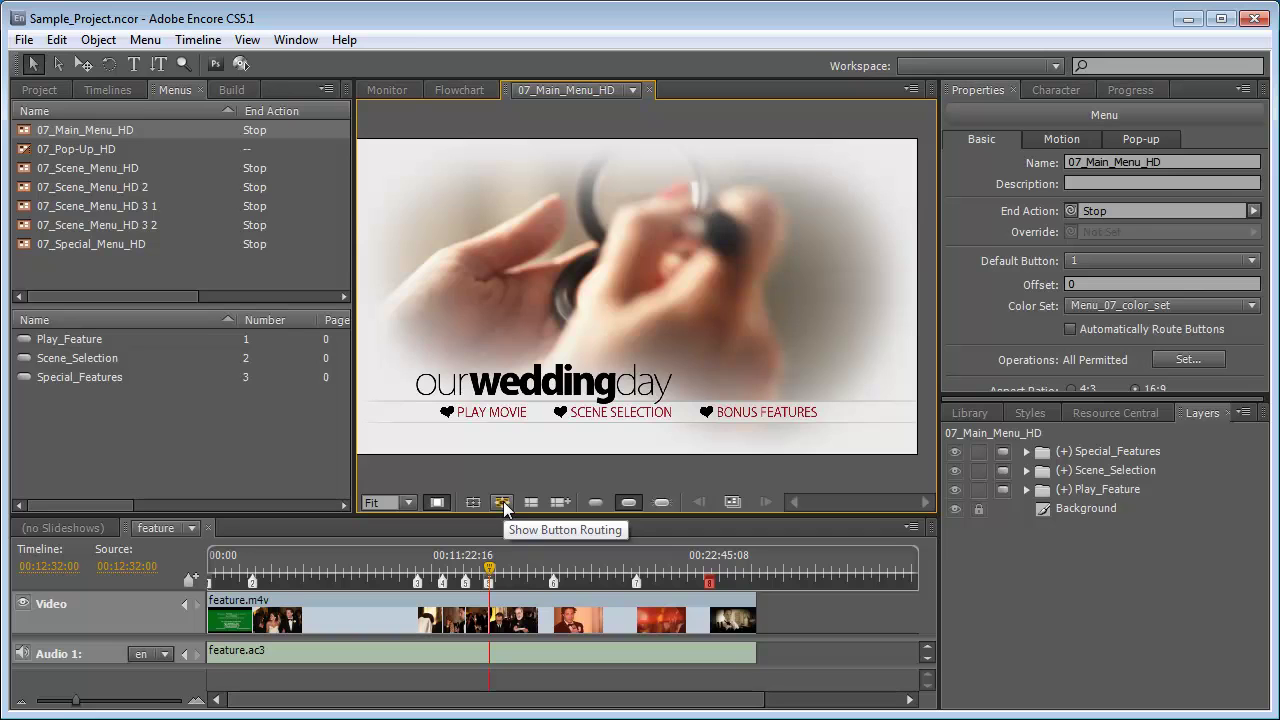
left_click(503, 501)
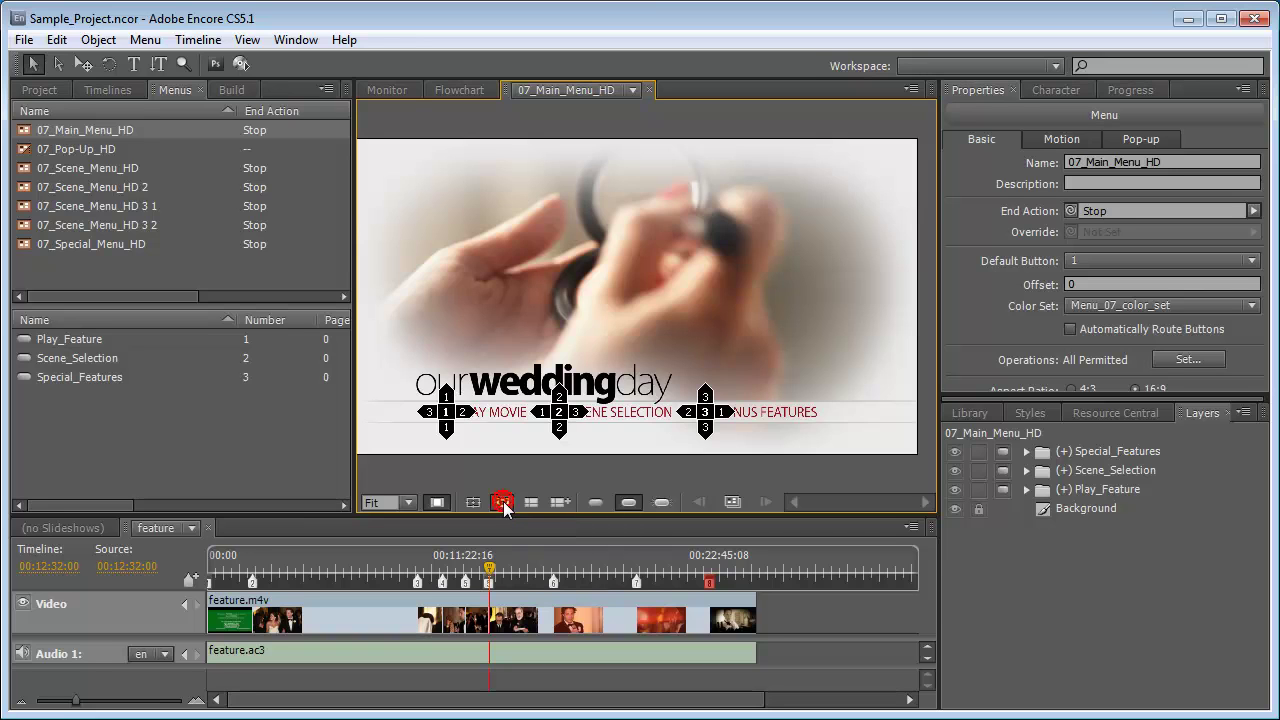
left_click(453, 420)
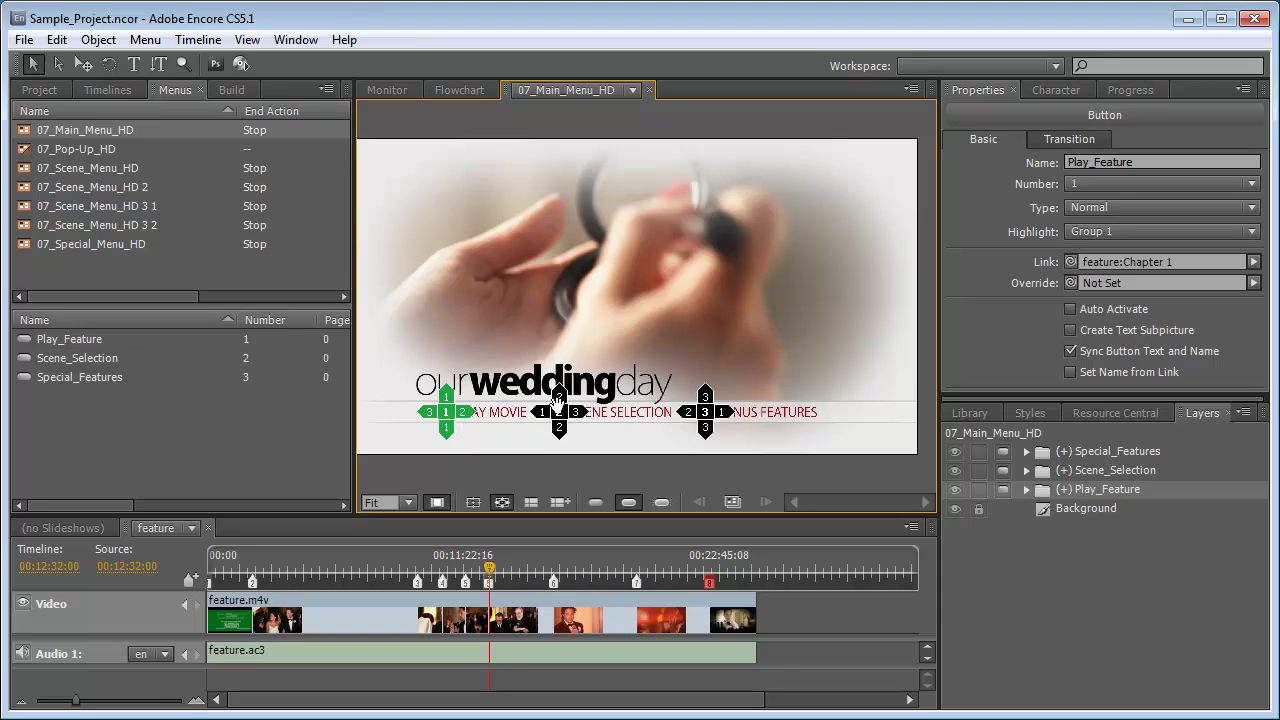
left_click(431, 411)
mouse_move(425, 412)
left_mouse_down()
mouse_move(385, 363)
mouse_move(424, 414)
left_mouse_up()
left_click(724, 413)
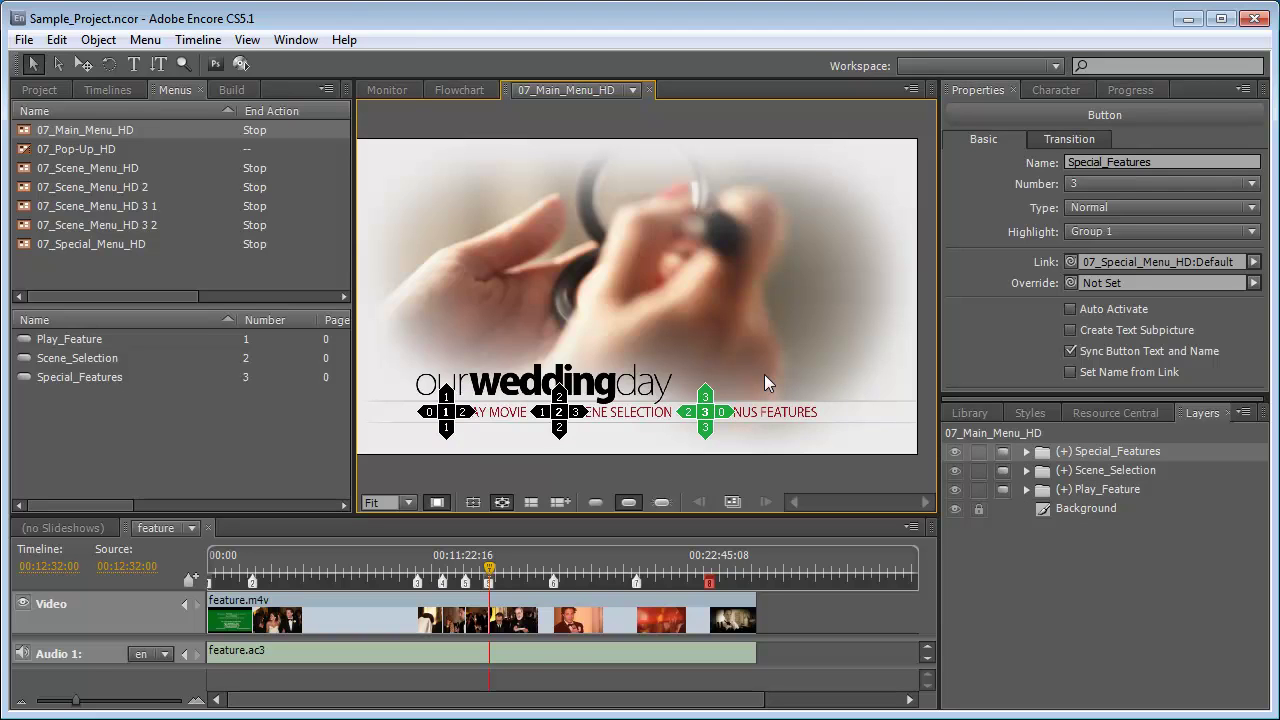
Show the button routing of 07_Pop-Up_HD and set the Main_Menu button's up, down and left routes to 0
double_click(85, 150)
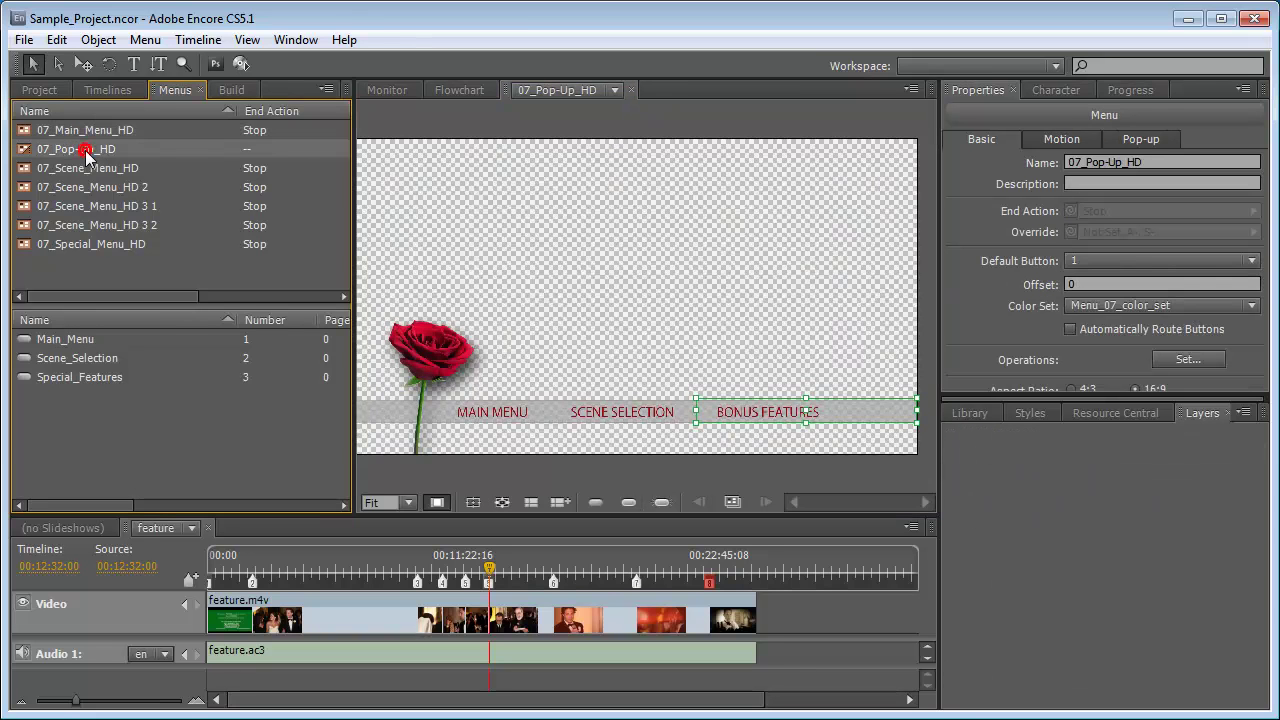
left_click(501, 499)
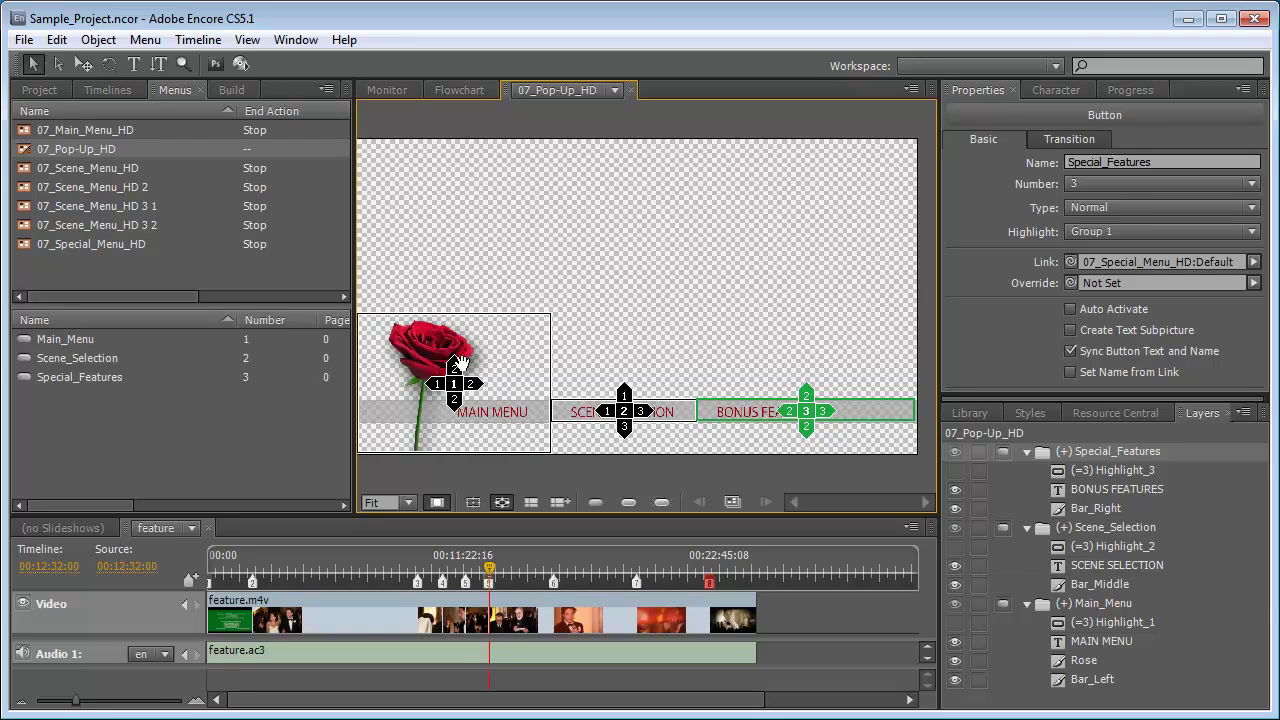
left_click(456, 364)
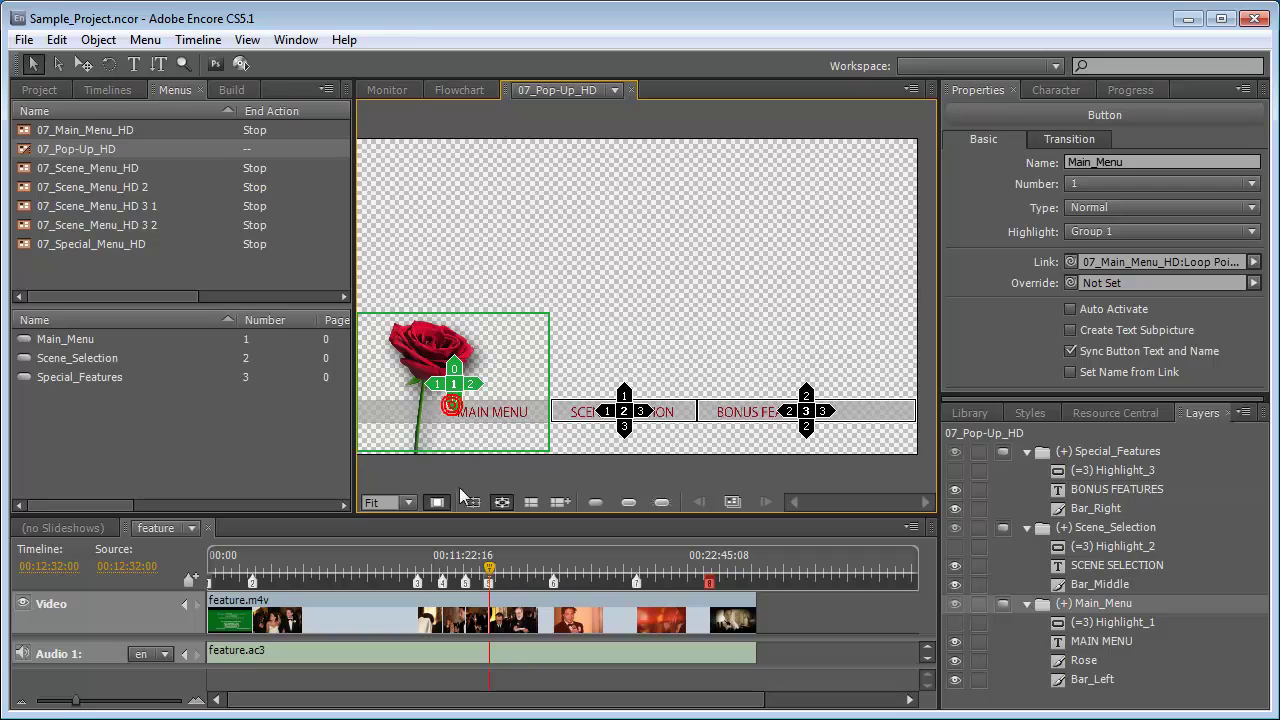
left_click(437, 384)
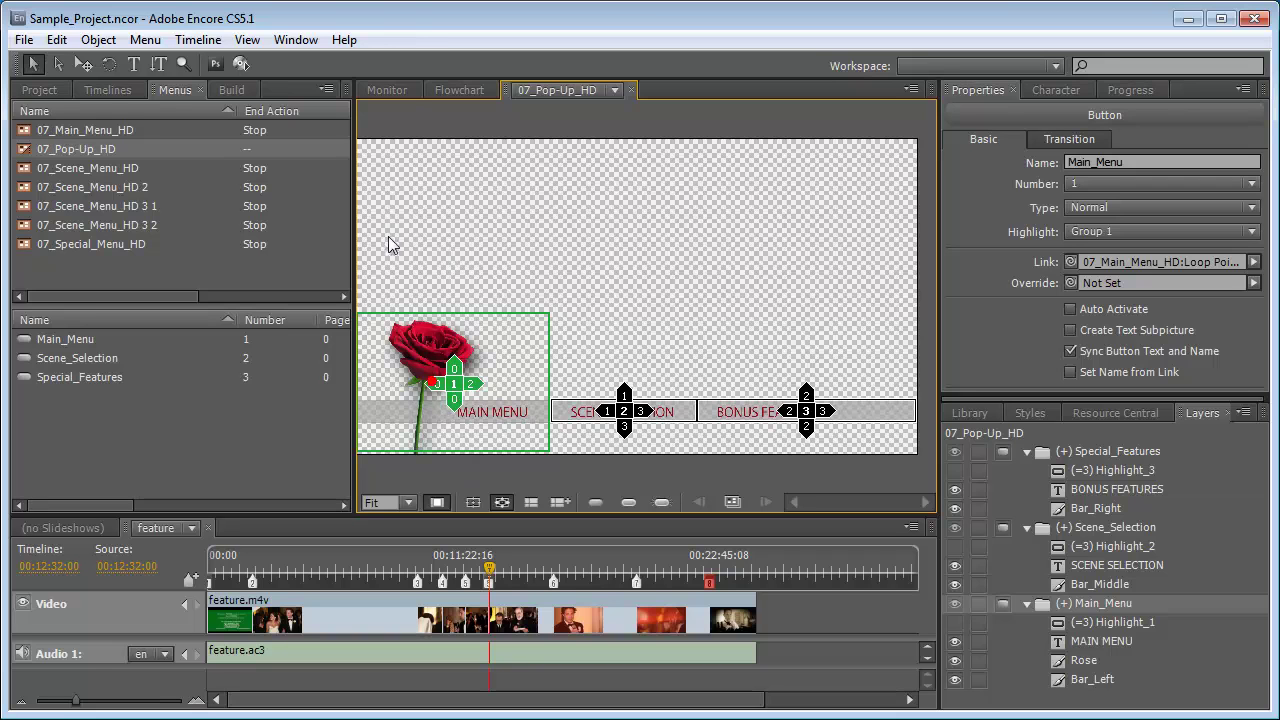
Set the up and down routes of Scene_Selection and the up, down and right routes of Special_Features to 0 in 07_Pop-Up_HD
left_click(623, 392)
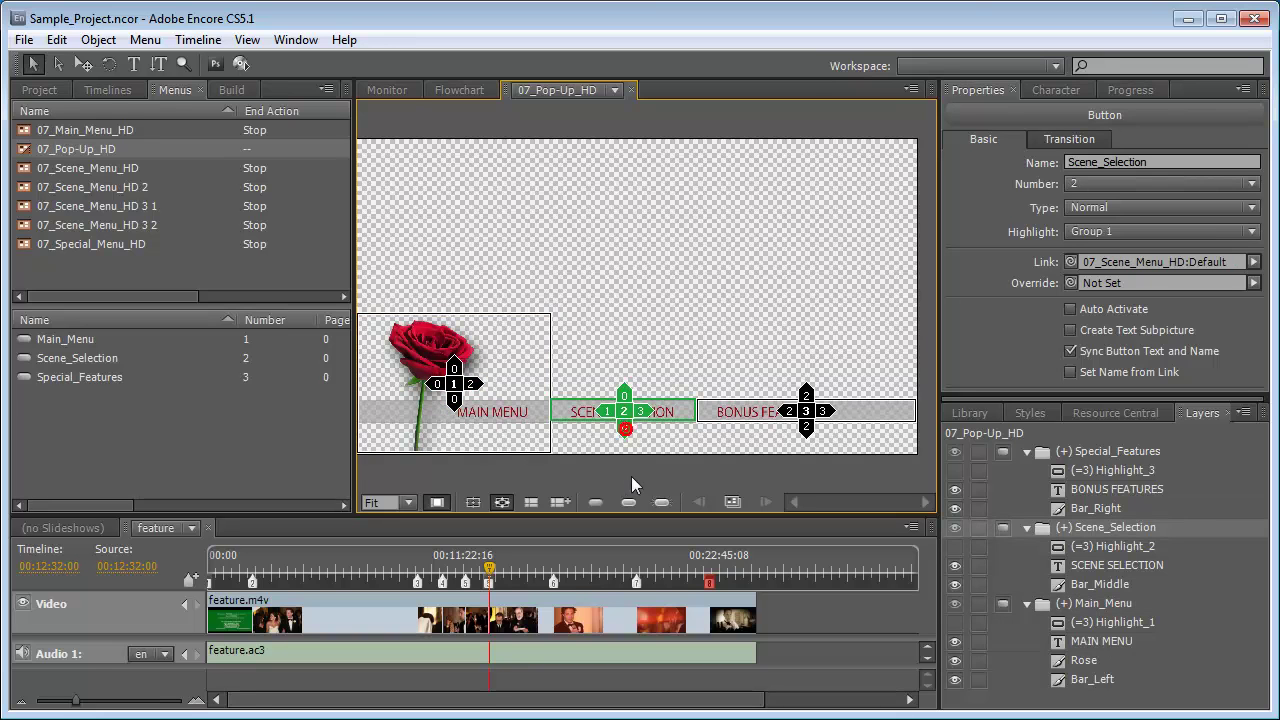
left_click(807, 398)
left_click(806, 427)
left_click(823, 411)
left_click(866, 365)
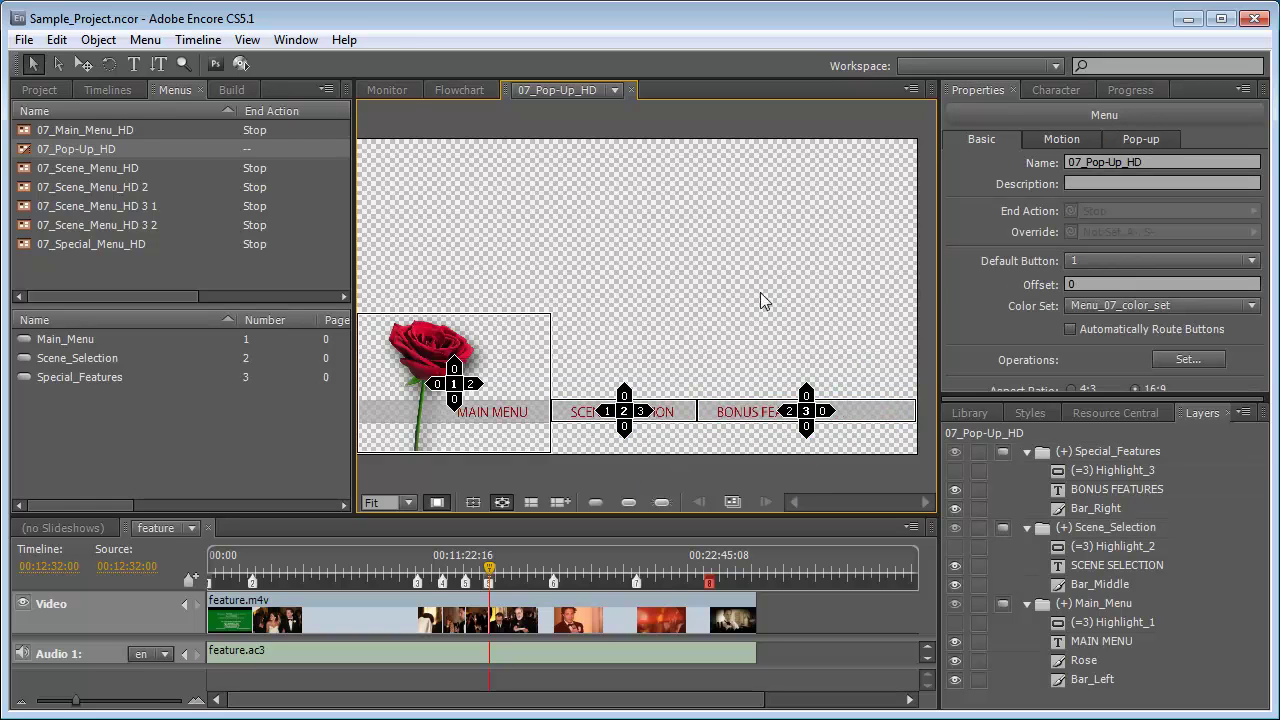
Show the button routing of 07_Scene_Menu_HD and route the Chapter 1 button's left direction to button 6
double_click(103, 168)
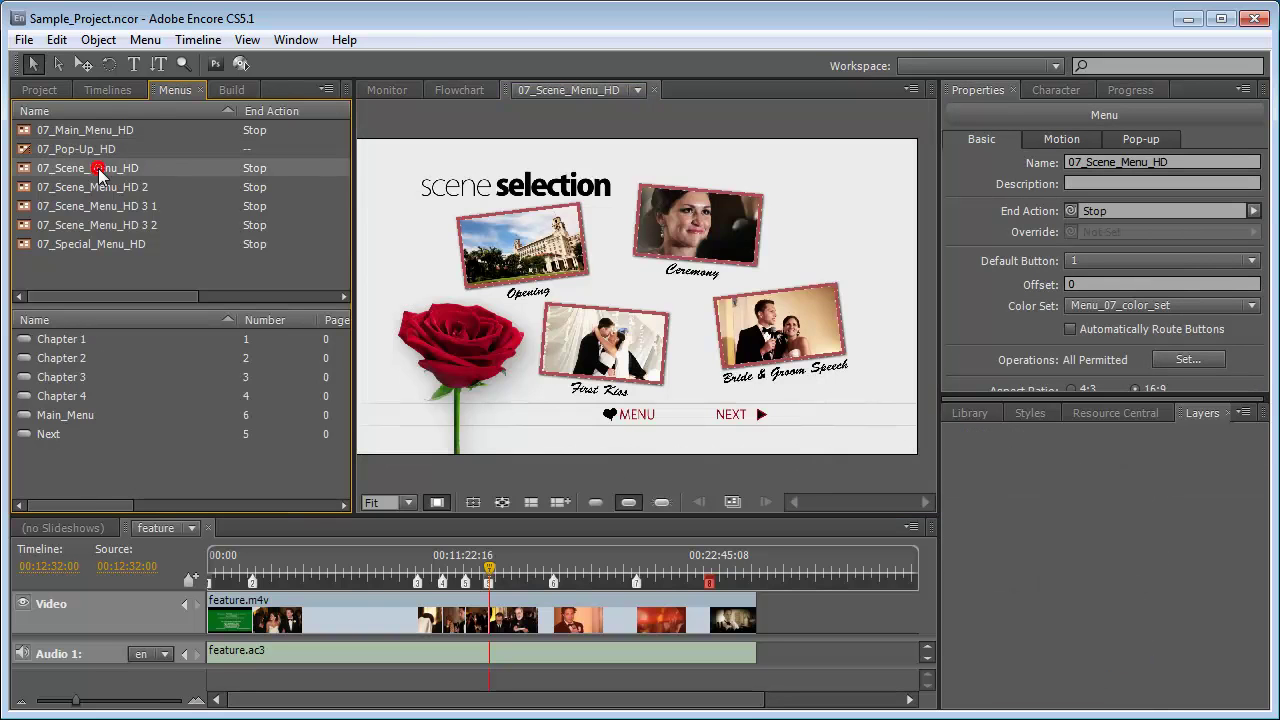
left_click(502, 500)
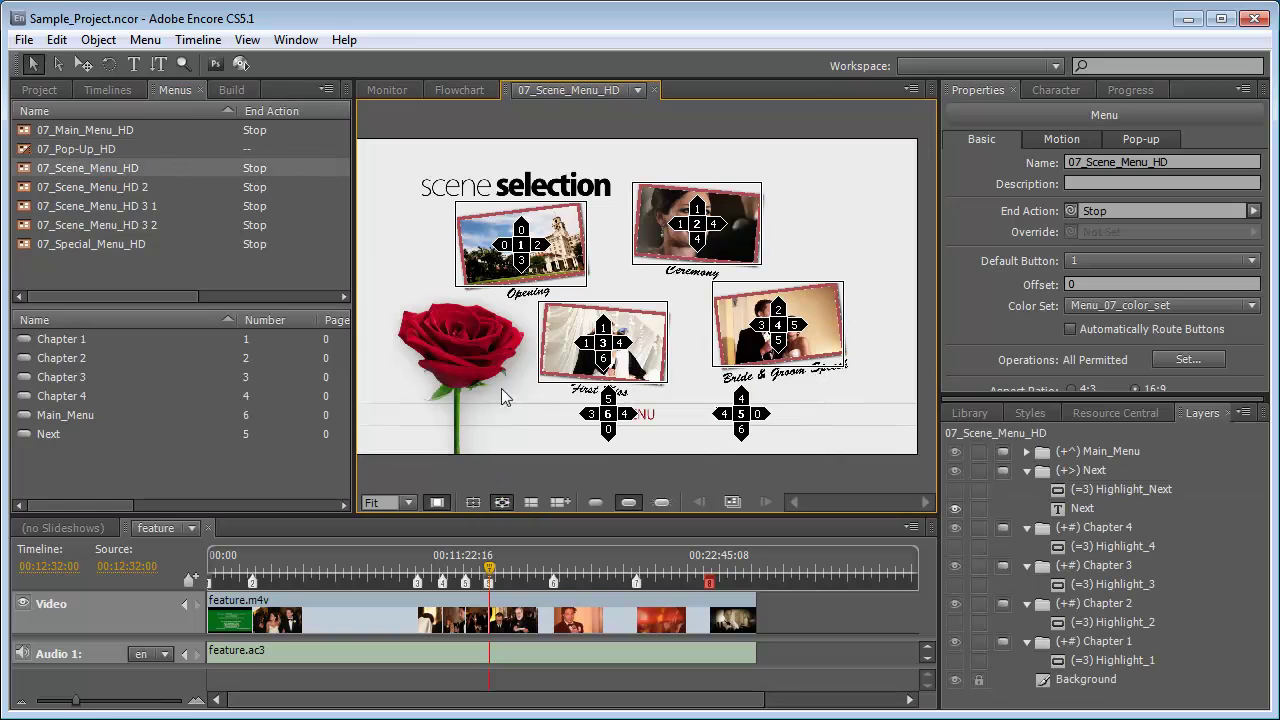
left_click(510, 250)
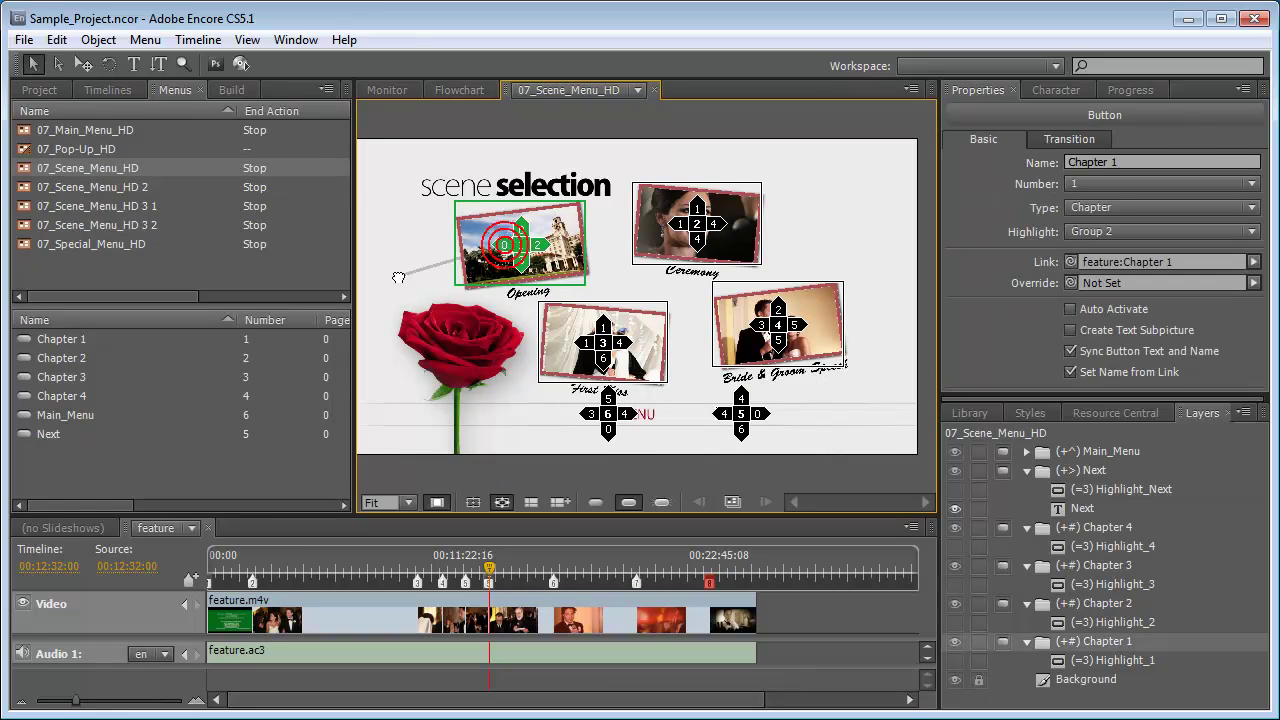
left_click_drag(583, 412, 610, 414)
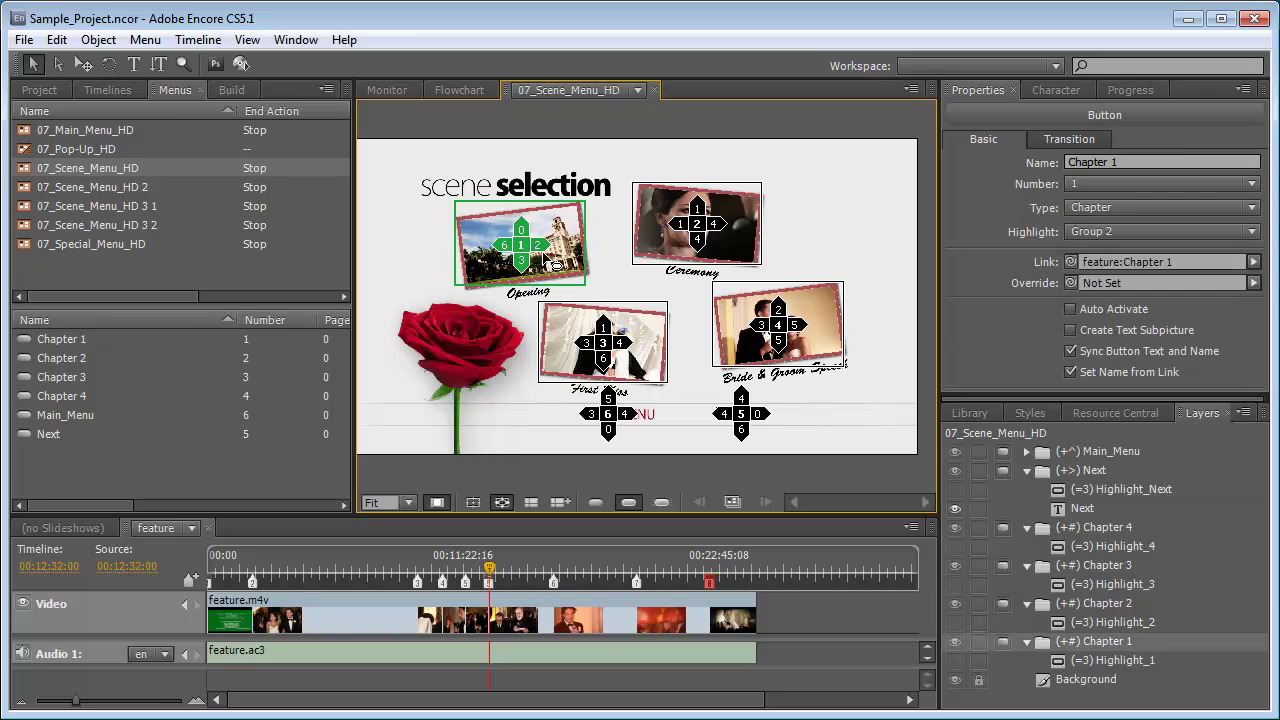
Route Chapter 2's right direction to button 3, its up direction to 0, and Chapter 3's left direction to button 2
left_click(717, 224)
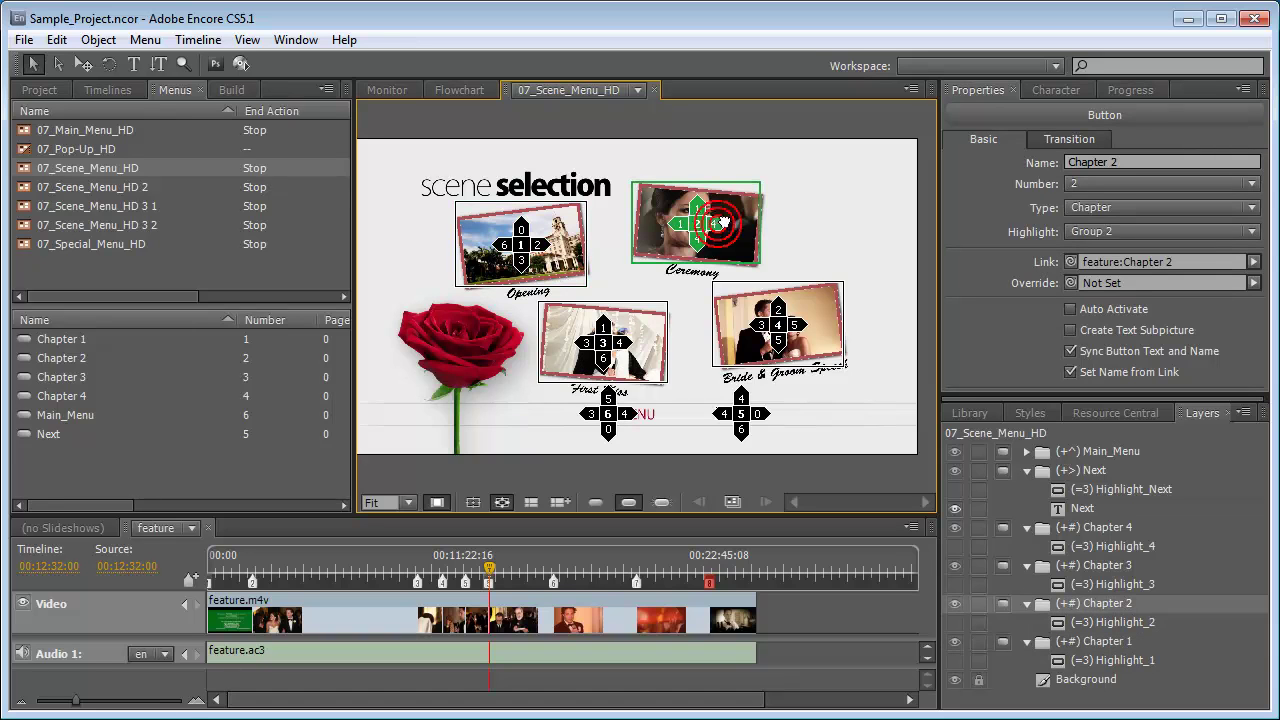
left_click_drag(714, 224, 598, 342)
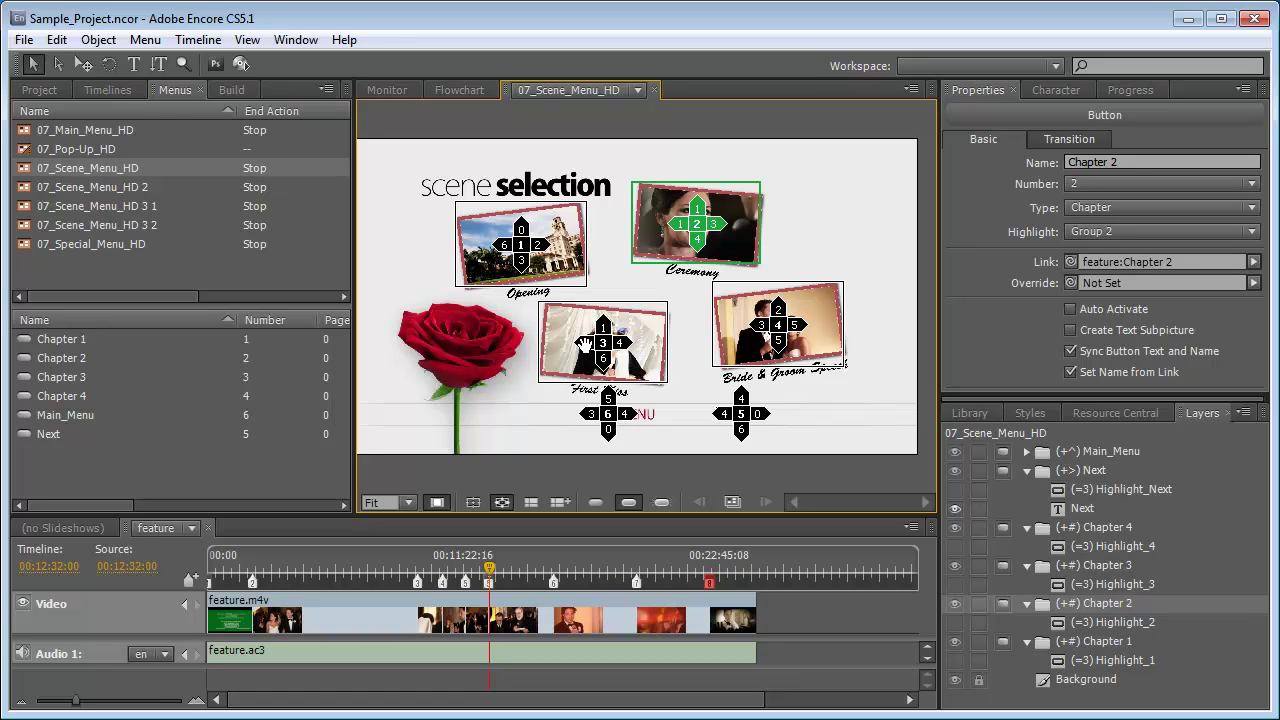
left_click(583, 344)
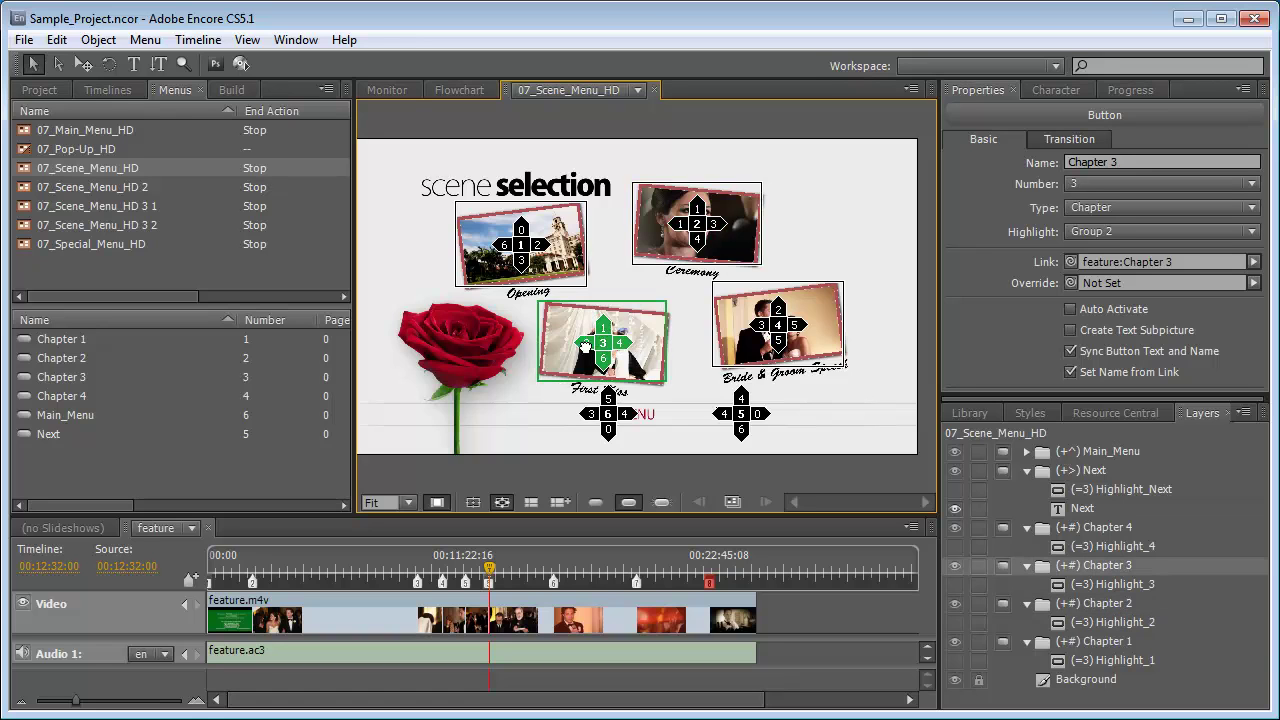
left_click(712, 206)
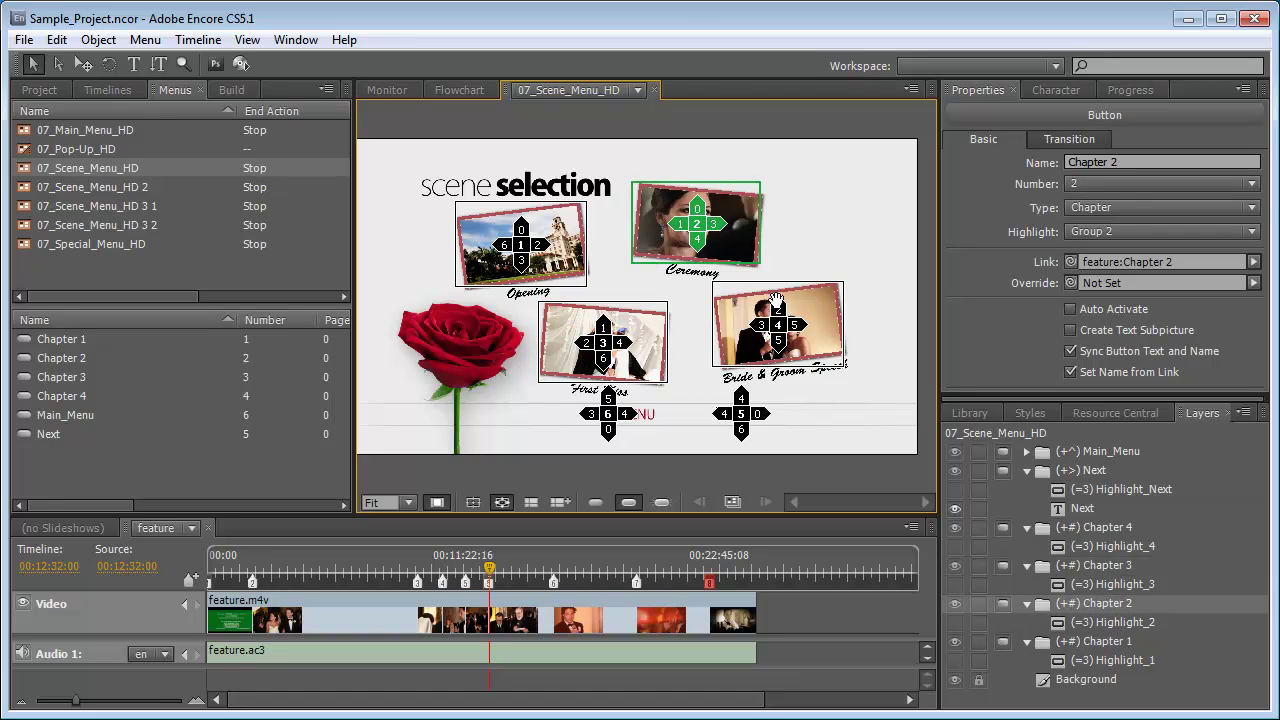
Route Main_Menu up to button 3, left to 1 and right to 5, and the Next button left to 6 and down to 0
left_click(805, 323)
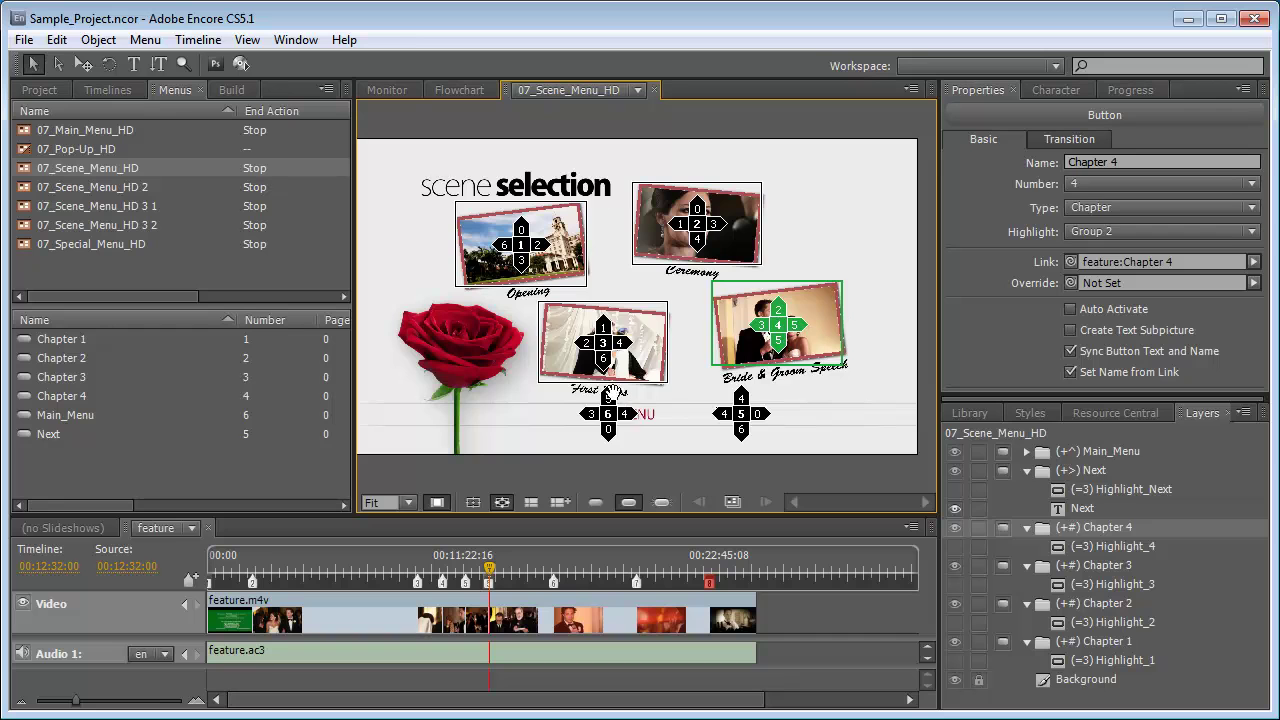
left_click(612, 408)
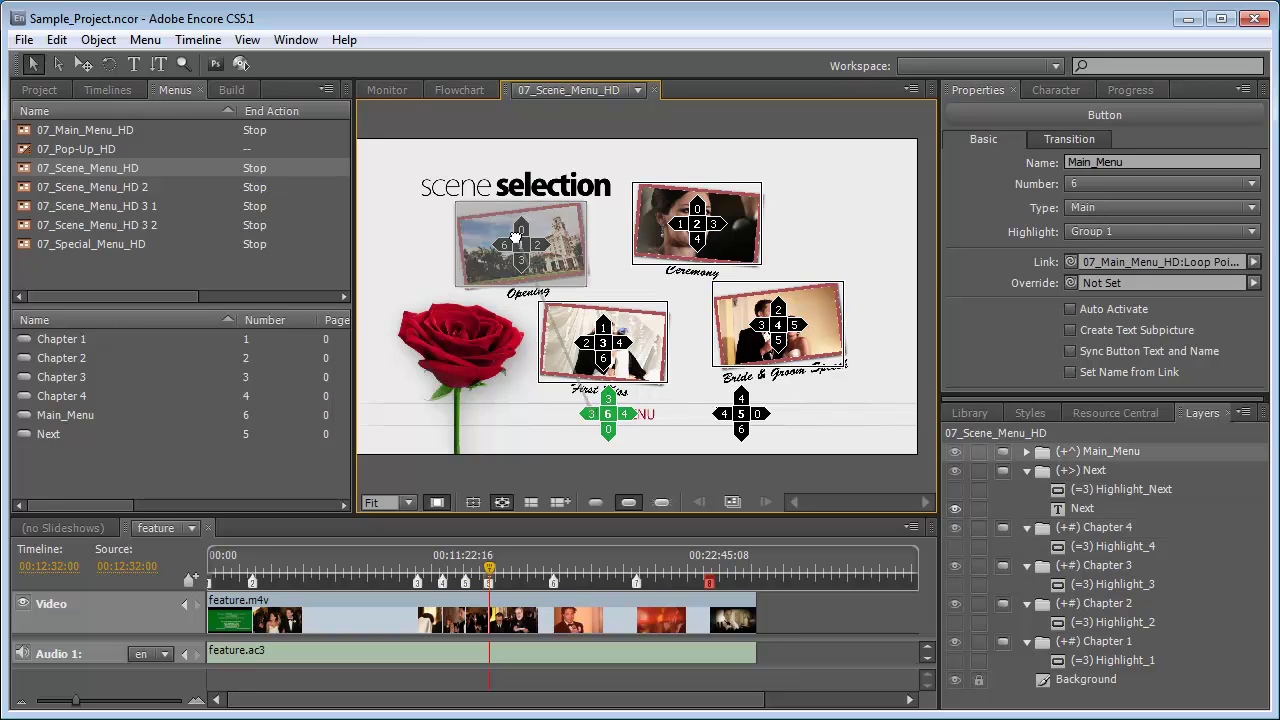
left_click_drag(624, 413, 740, 414)
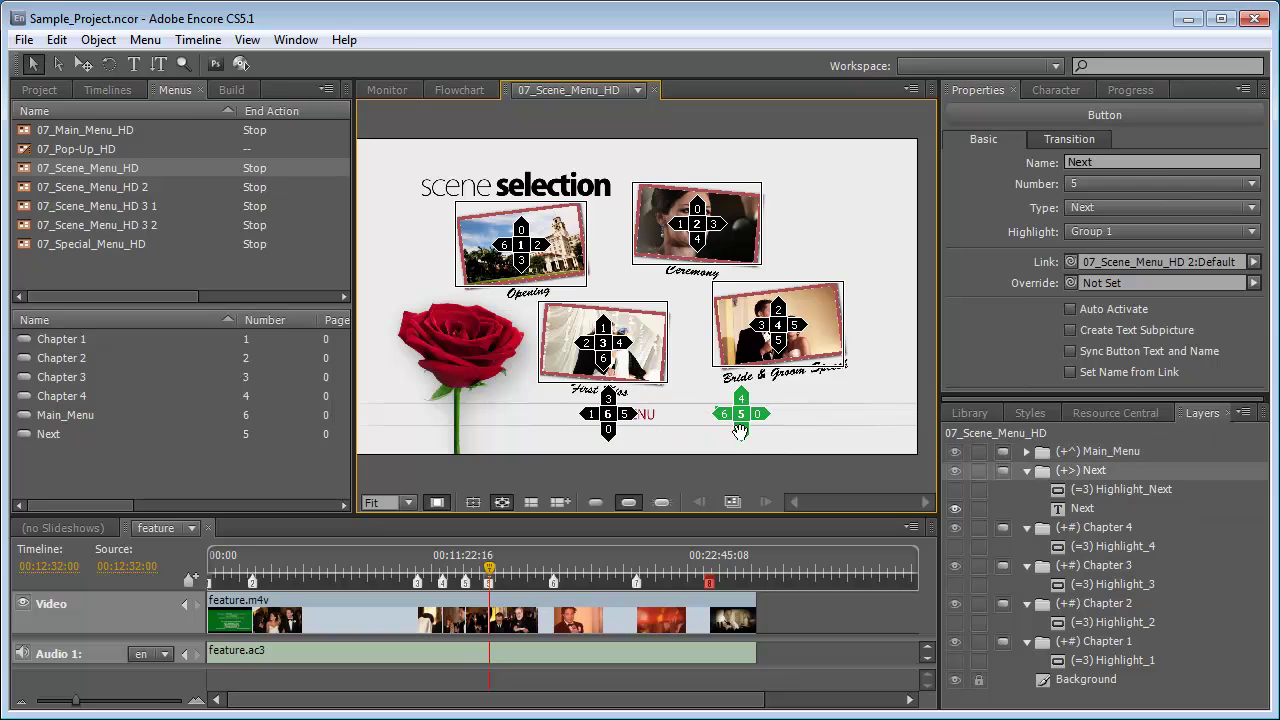
left_click(786, 440)
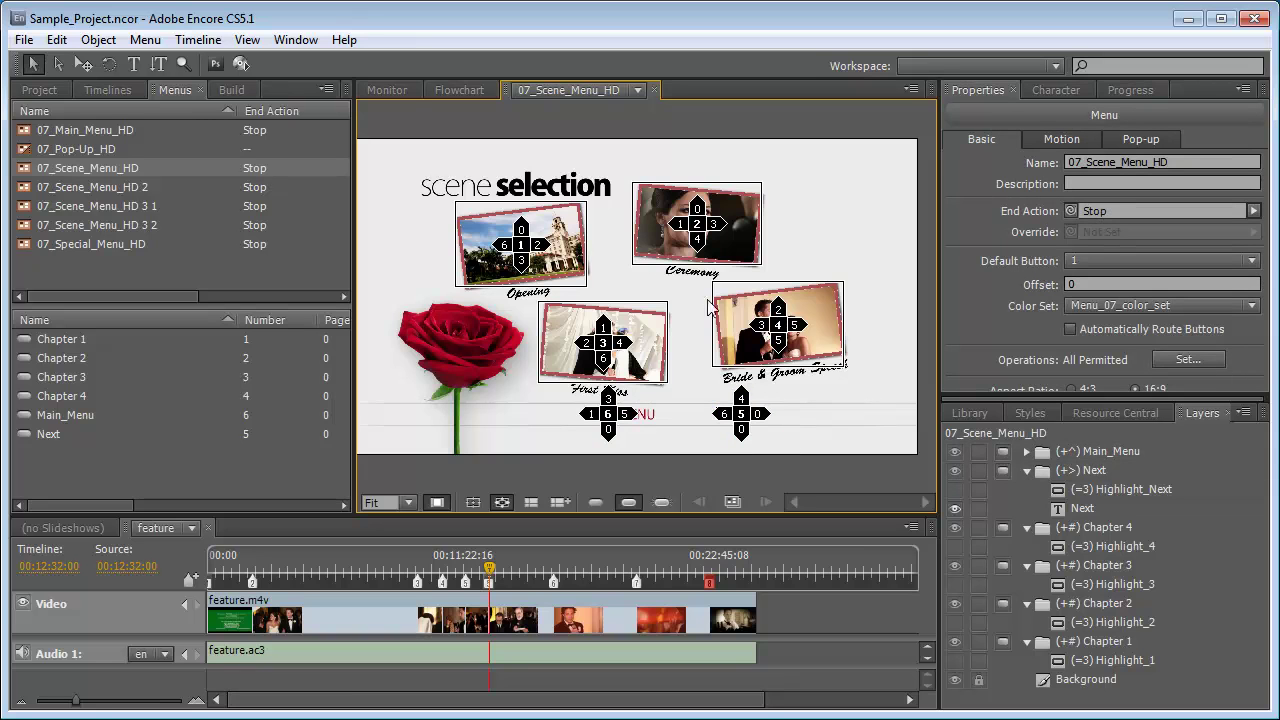
Show the button routing of 07_Scene_Menu_HD 2 and route Chapter 1 up to 0, Chapter 2 up to 0 and right to 3, and Chapter 3 left to 2
double_click(90, 188)
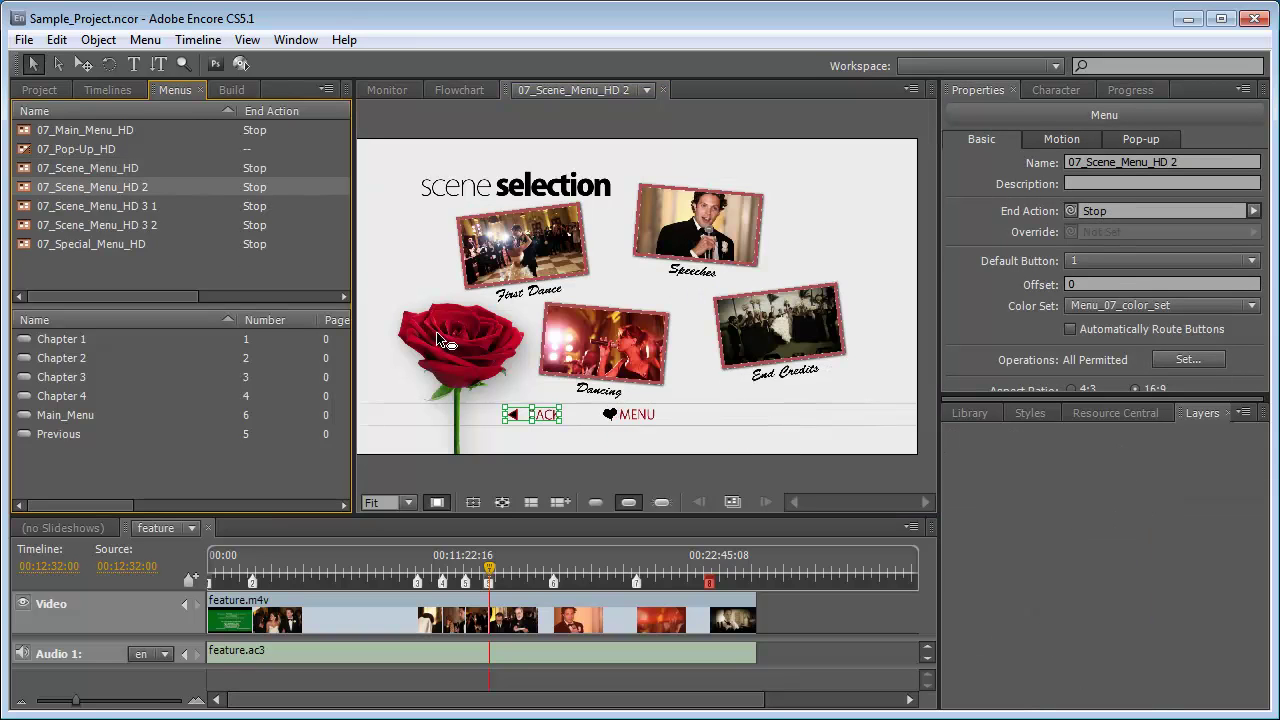
left_click(502, 502)
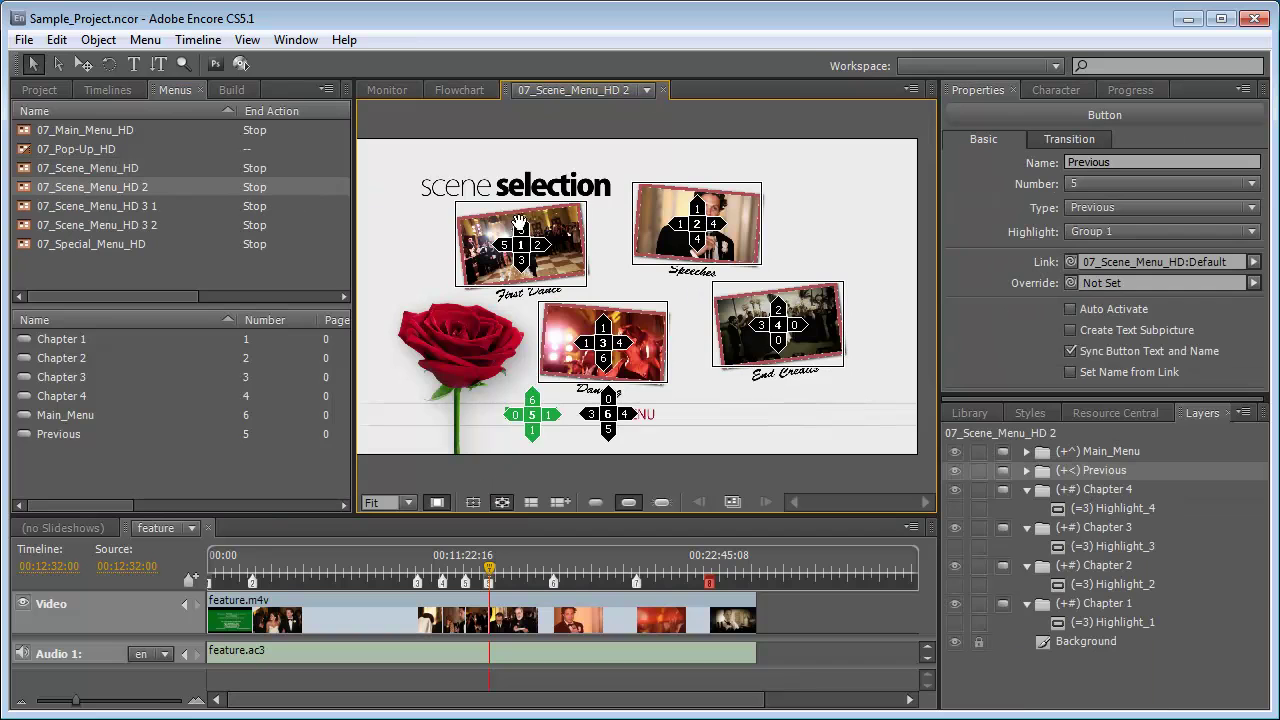
left_click(539, 243)
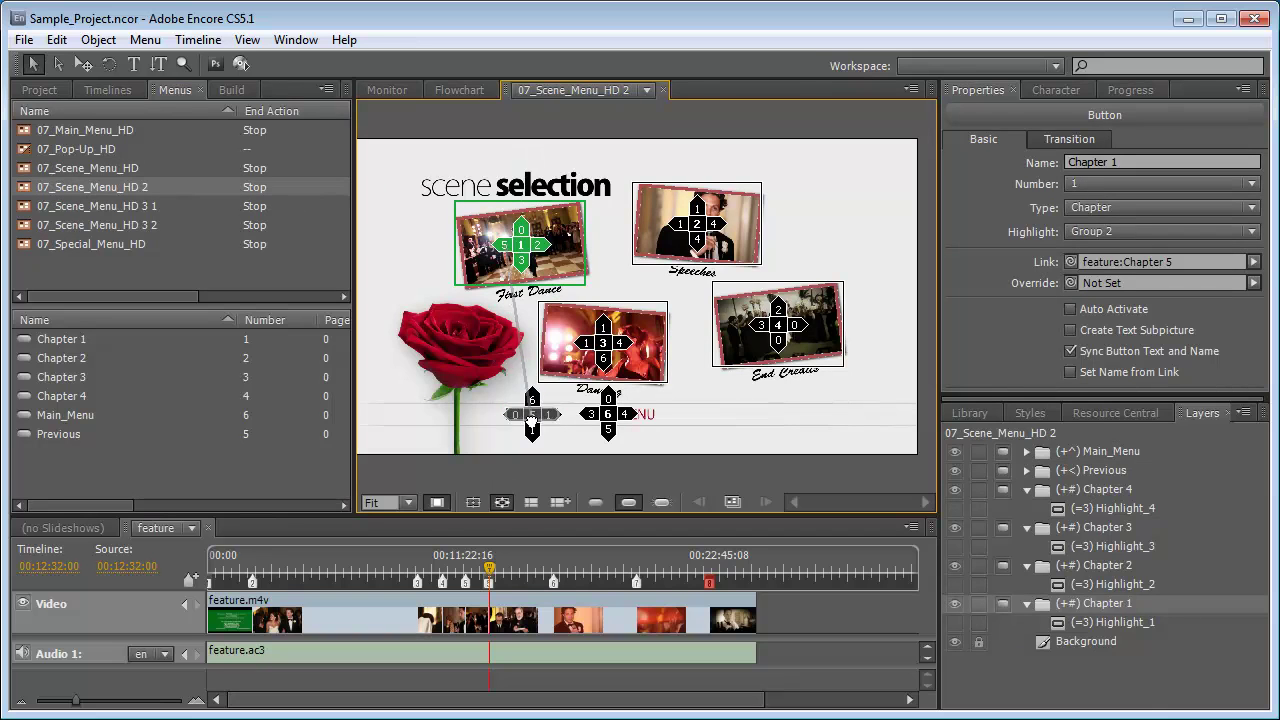
left_click(703, 200)
mouse_move(718, 224)
left_mouse_down()
mouse_move(605, 343)
mouse_move(710, 228)
left_mouse_up()
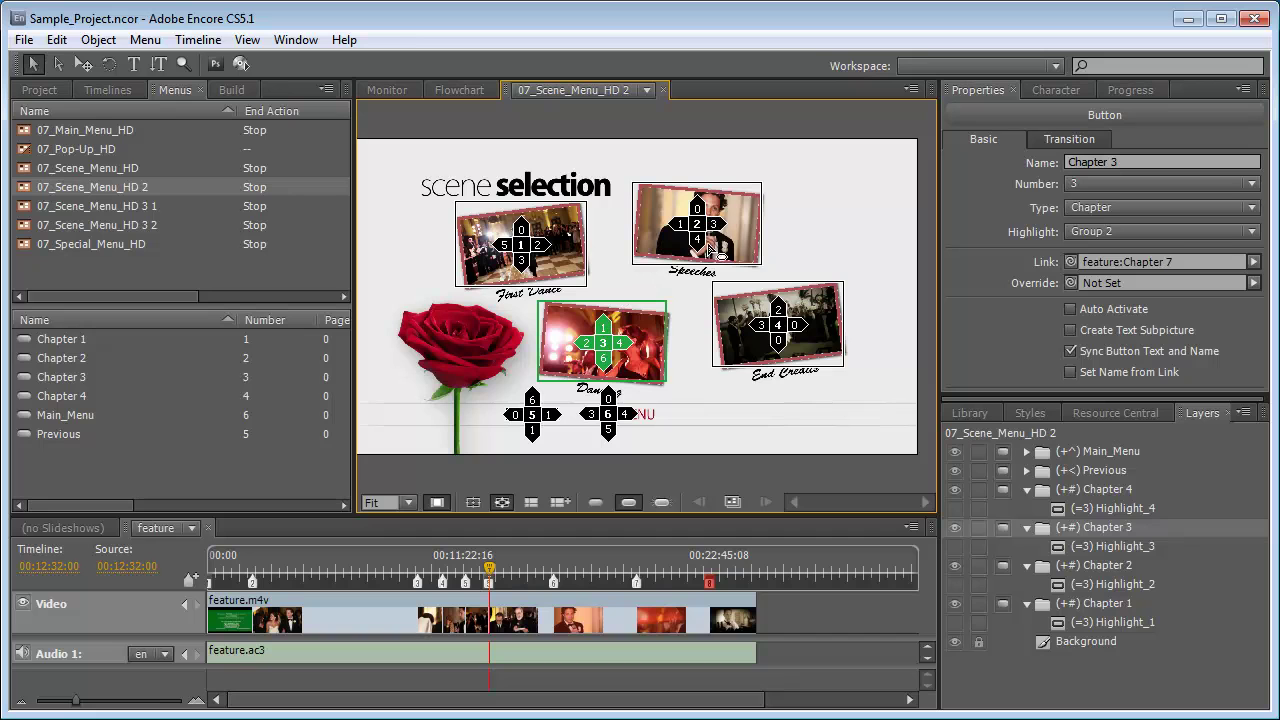
Route Chapter 4's right and down directions to button 6, and Main_Menu left to 5, down to 0 and up to 3
left_click(780, 363)
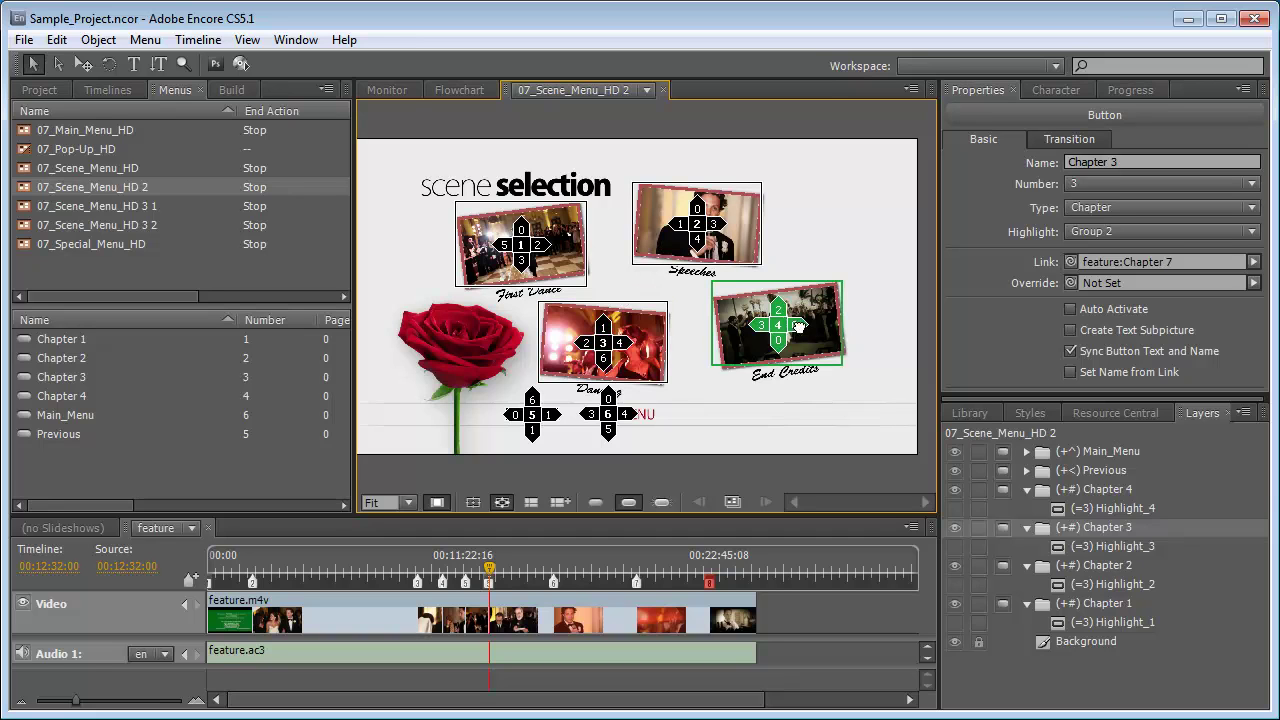
left_click_drag(794, 325, 530, 415)
left_click(607, 413)
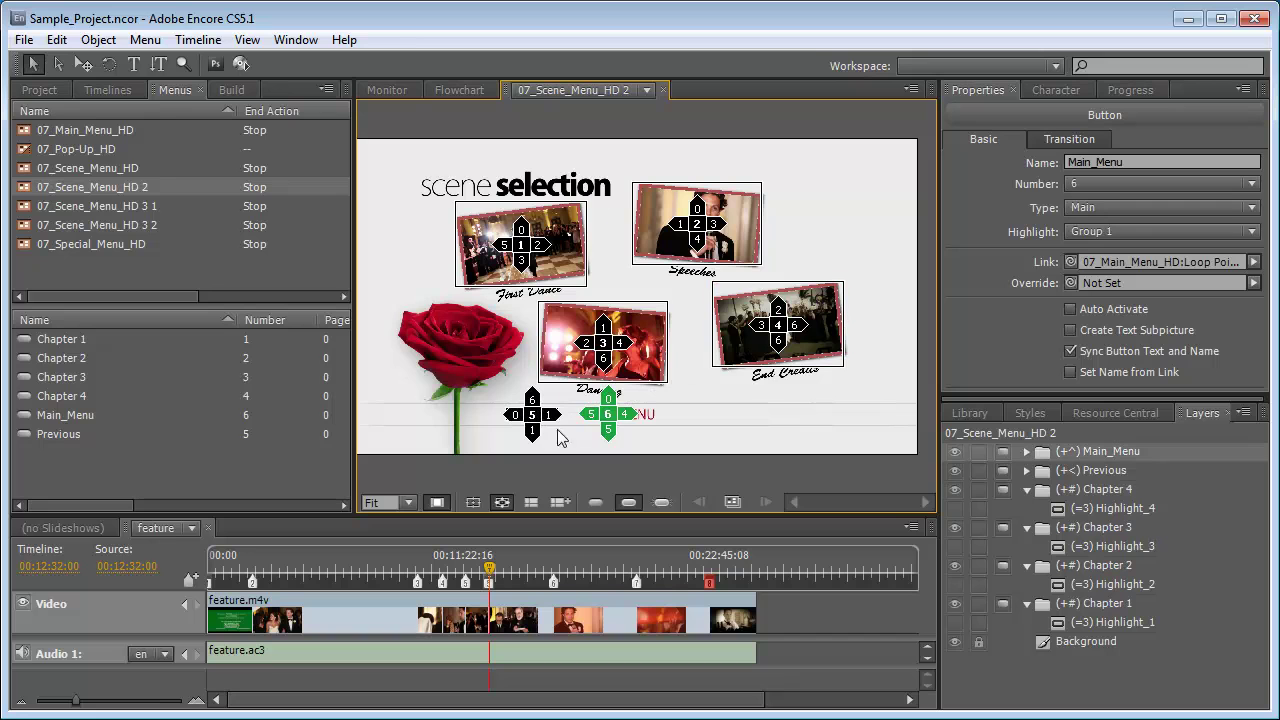
left_click_drag(608, 430, 772, 345)
left_click_drag(609, 396, 605, 362)
Route the Previous button down to 0, left to button 1, right to button 6 and up to button 1
left_click(530, 432)
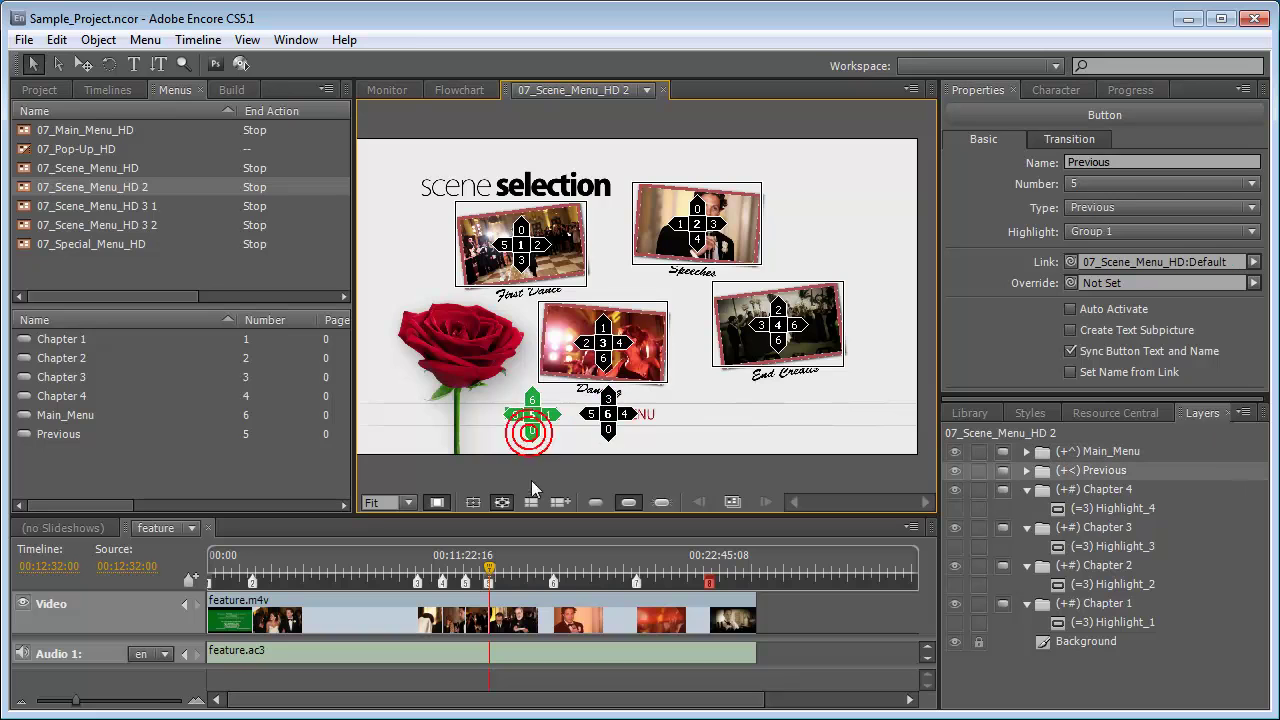
left_click_drag(515, 414, 522, 262)
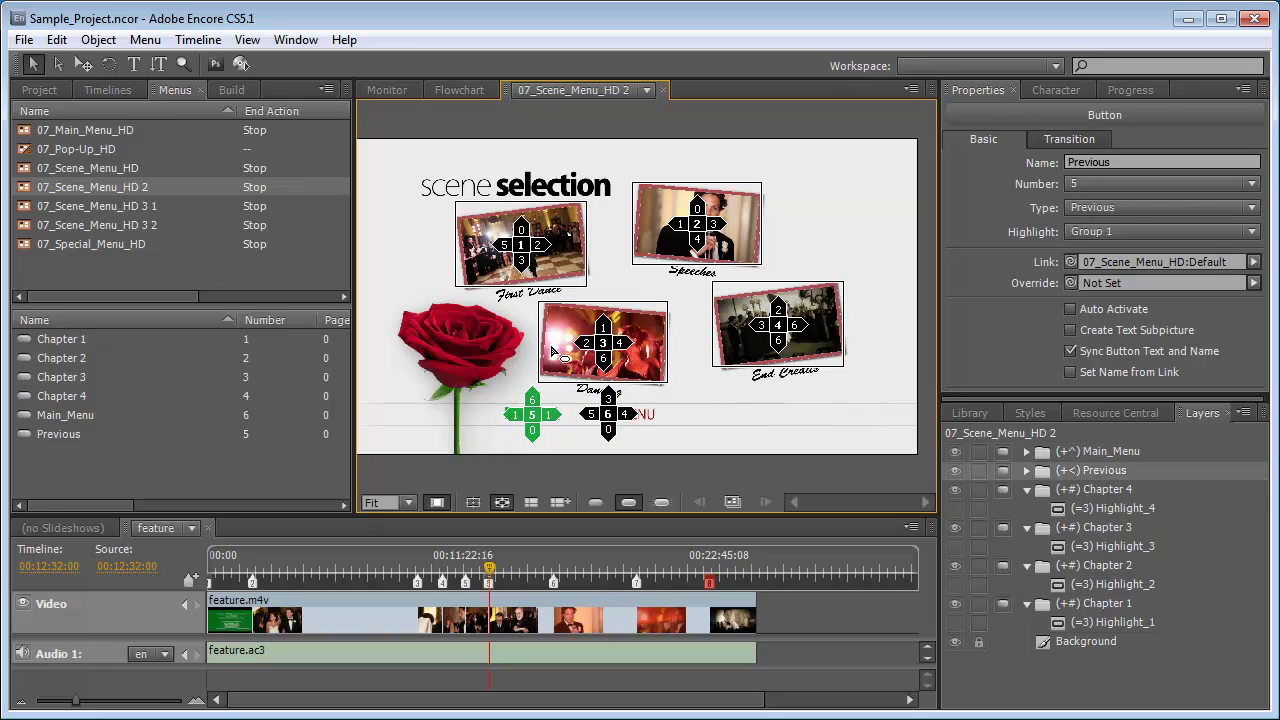
left_click_drag(553, 414, 609, 414)
left_click_drag(531, 397, 545, 275)
Show the button routing of 07_Special_Menu_HD and route Same Day Edit up to button 3 and left and right to 0
double_click(112, 244)
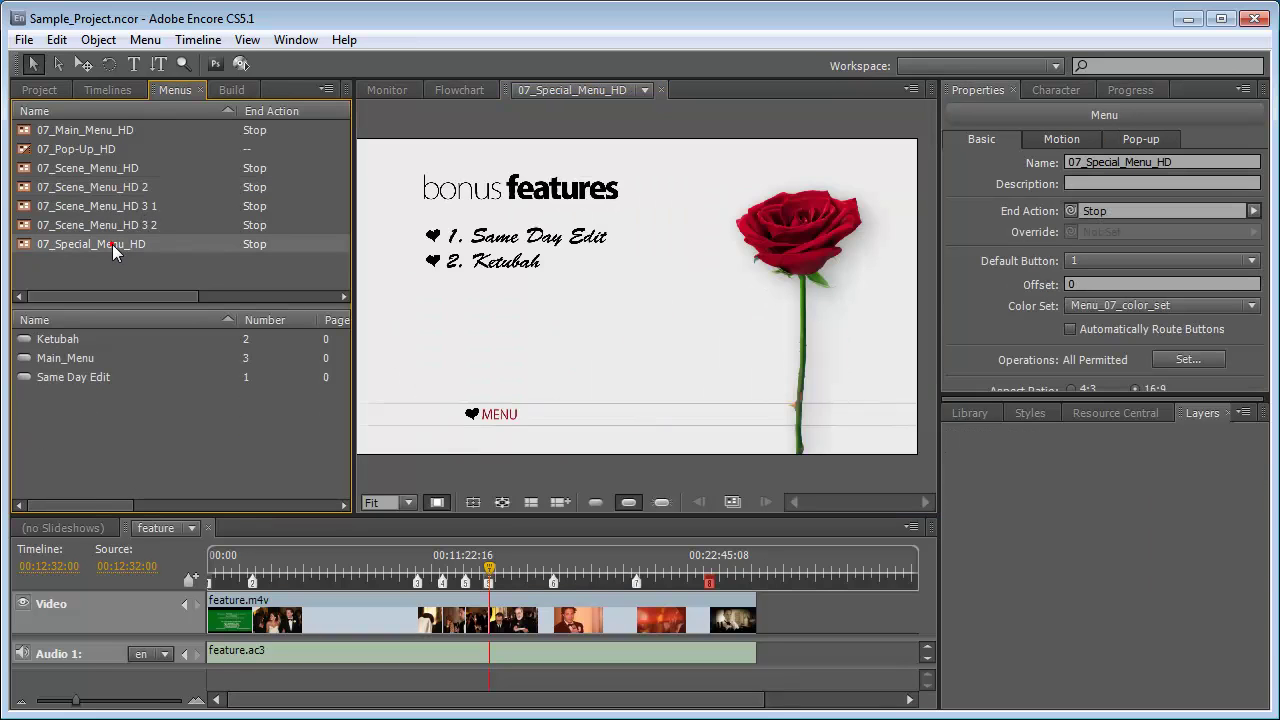
left_click(502, 503)
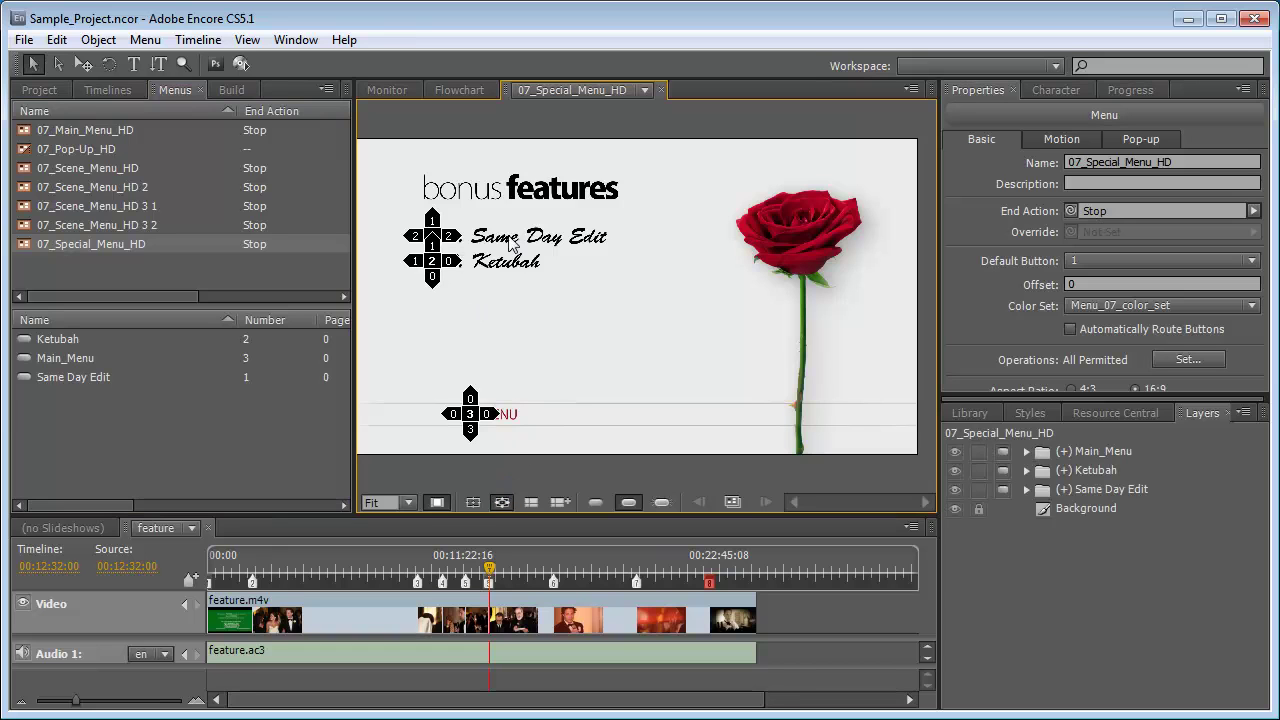
left_click(434, 222)
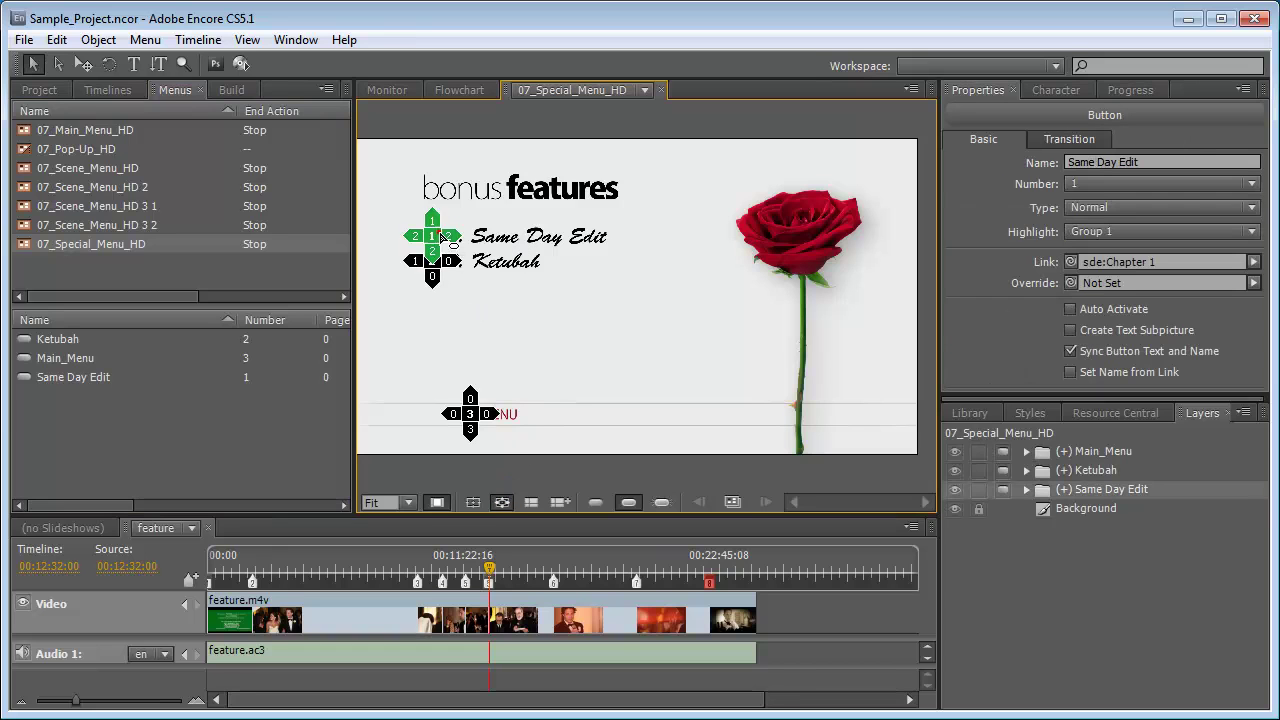
left_click_drag(434, 220, 470, 414)
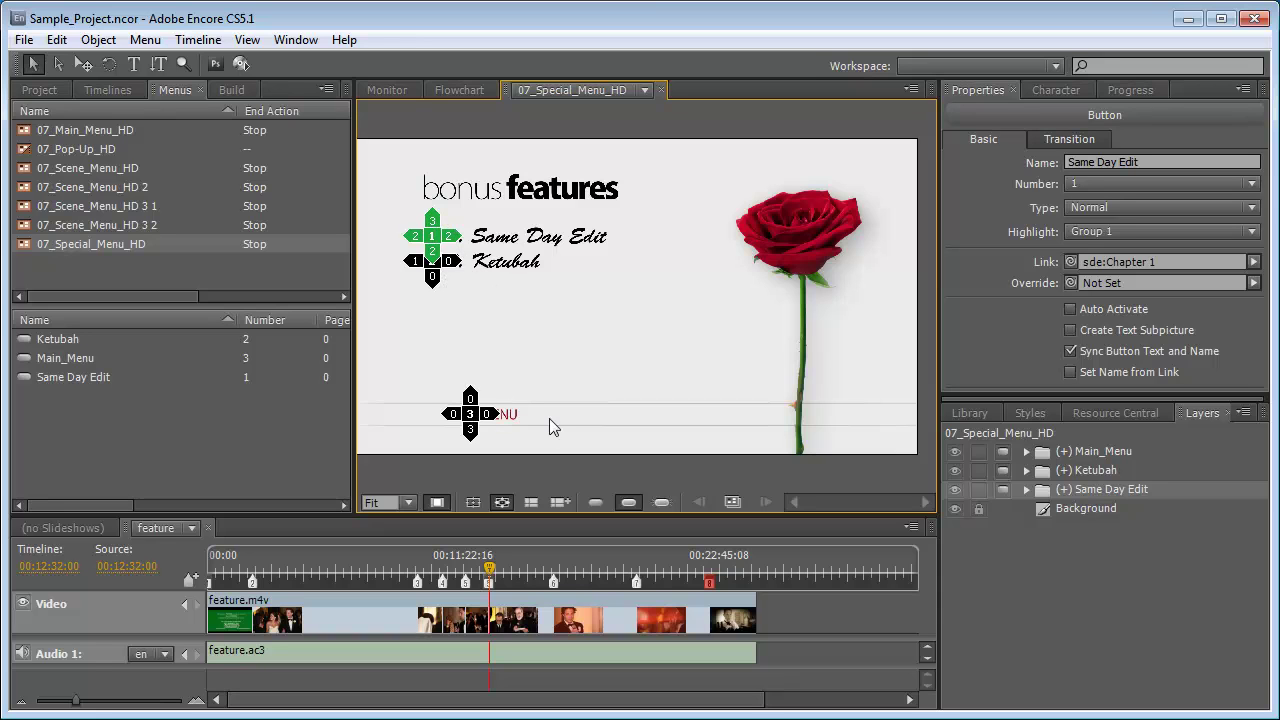
left_click_drag(452, 236, 548, 255)
left_click_drag(415, 236, 354, 240)
Route Ketubah left to 0 and down to button 3, and Main_Menu up to button 2 and down to button 1
mouse_move(432, 270)
left_mouse_down()
mouse_move(474, 414)
mouse_move(435, 263)
left_mouse_up()
left_click(431, 277)
left_click_drag(467, 398, 436, 226)
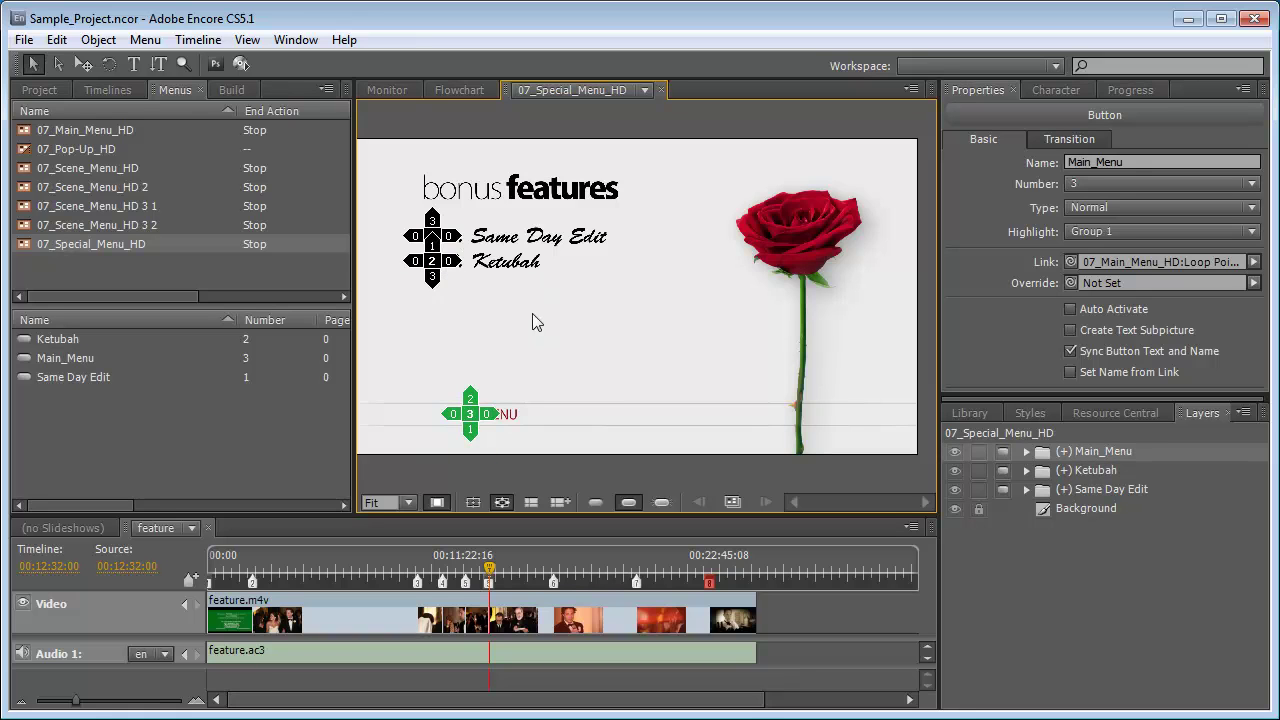
left_click(432, 236)
left_click(548, 324)
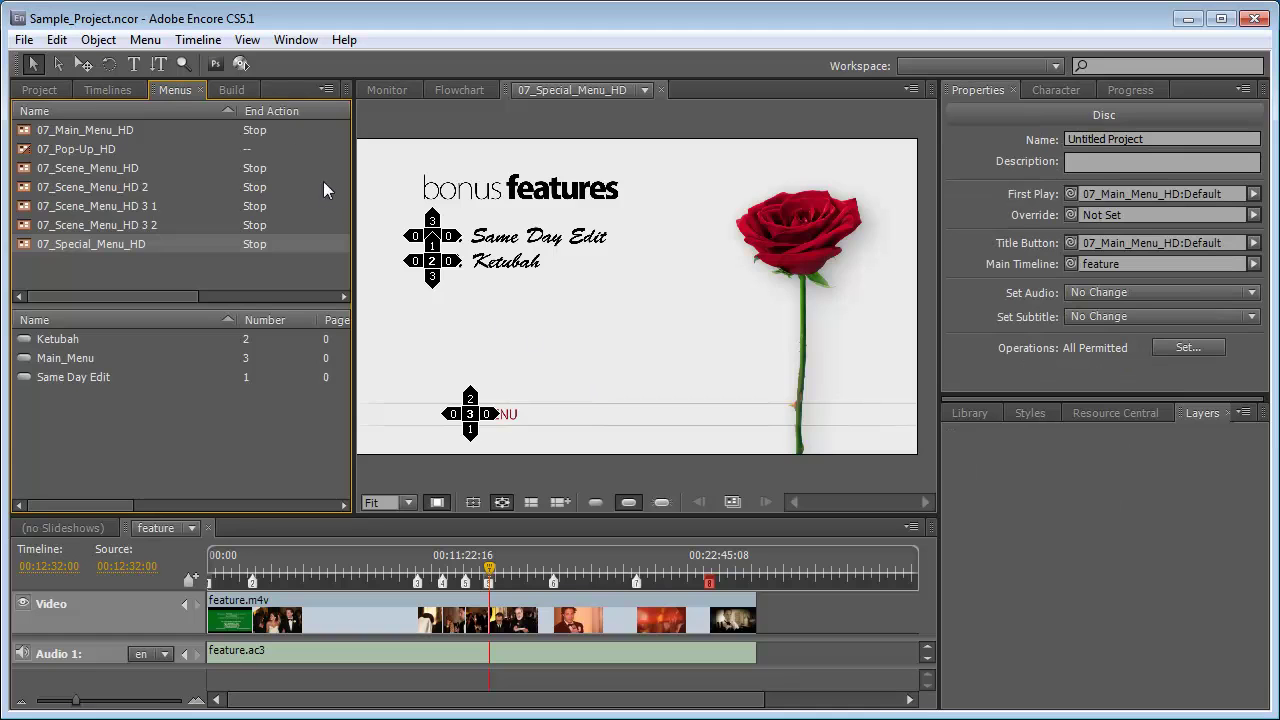
Rename the disc as Sample_Project and check the link choices for its title button
left_click(233, 90)
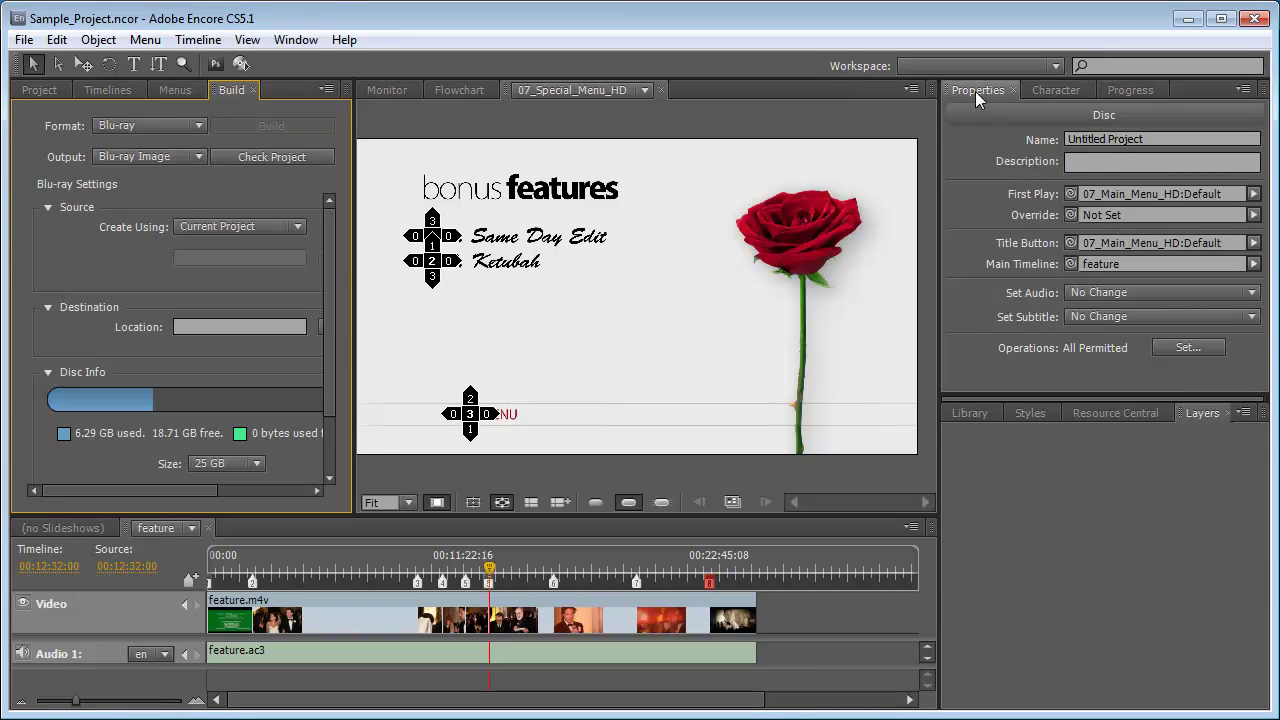
left_click(964, 152)
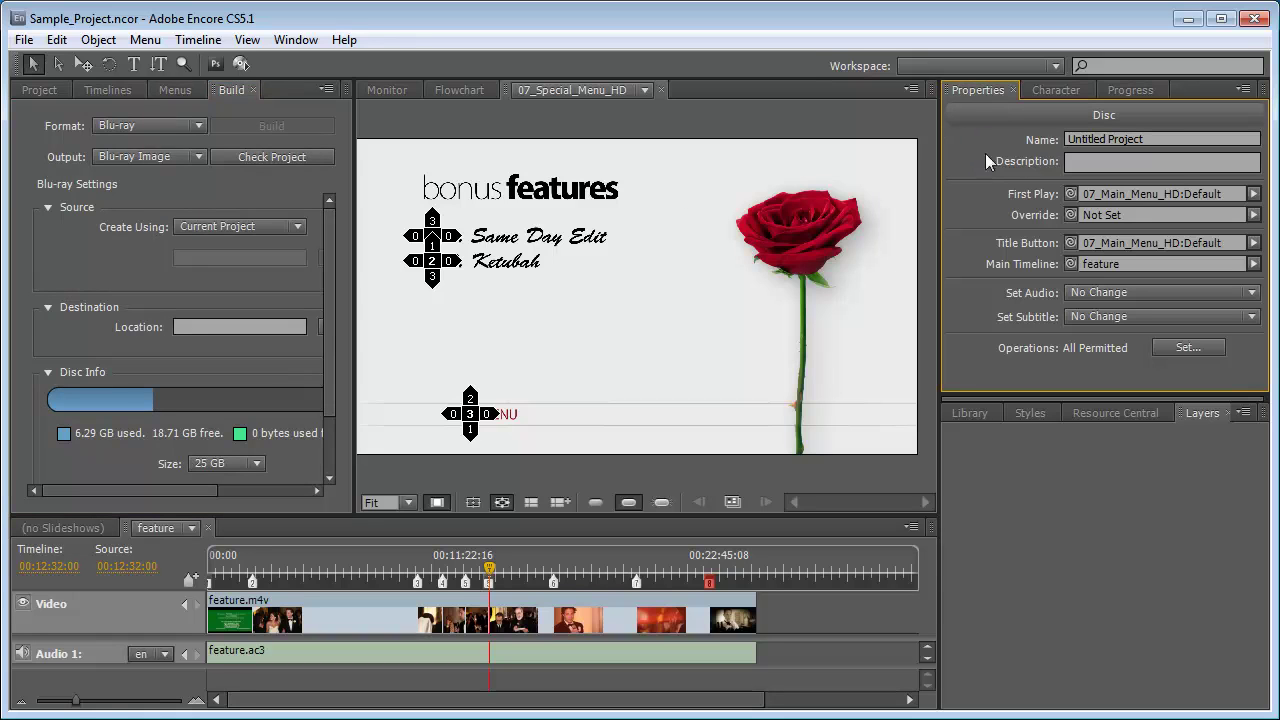
left_click(1164, 139)
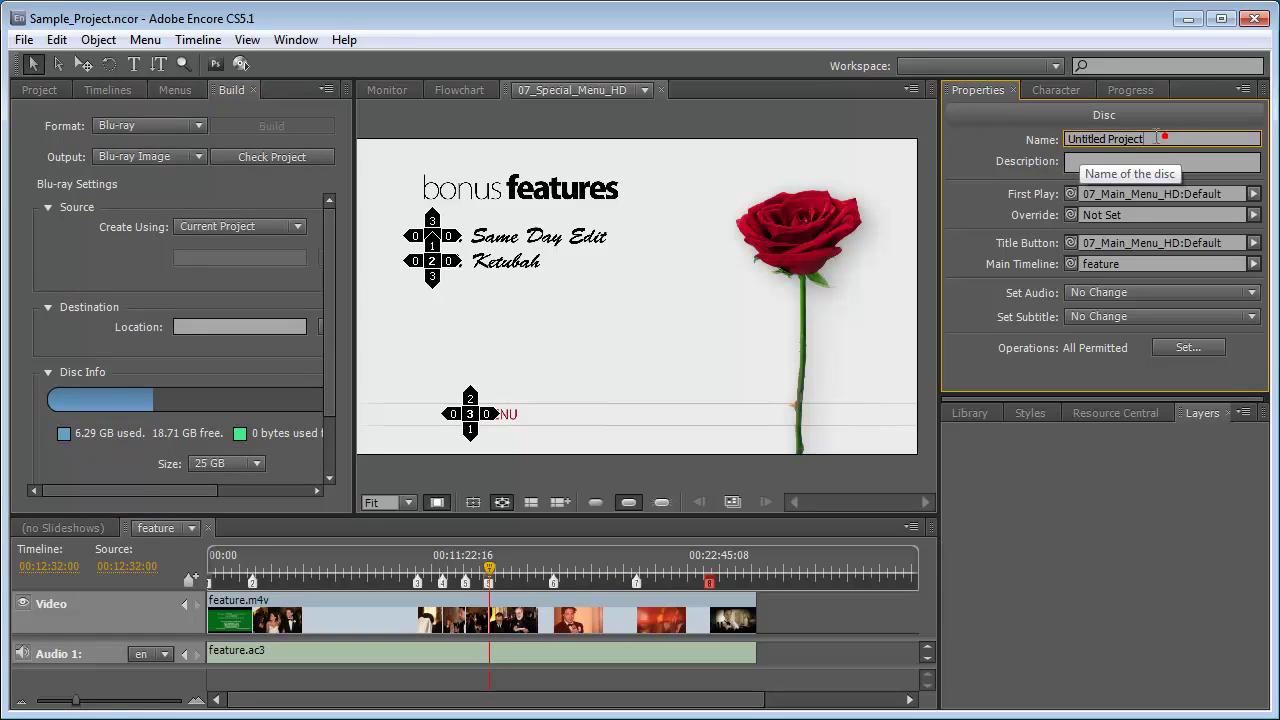
type("Sample_")
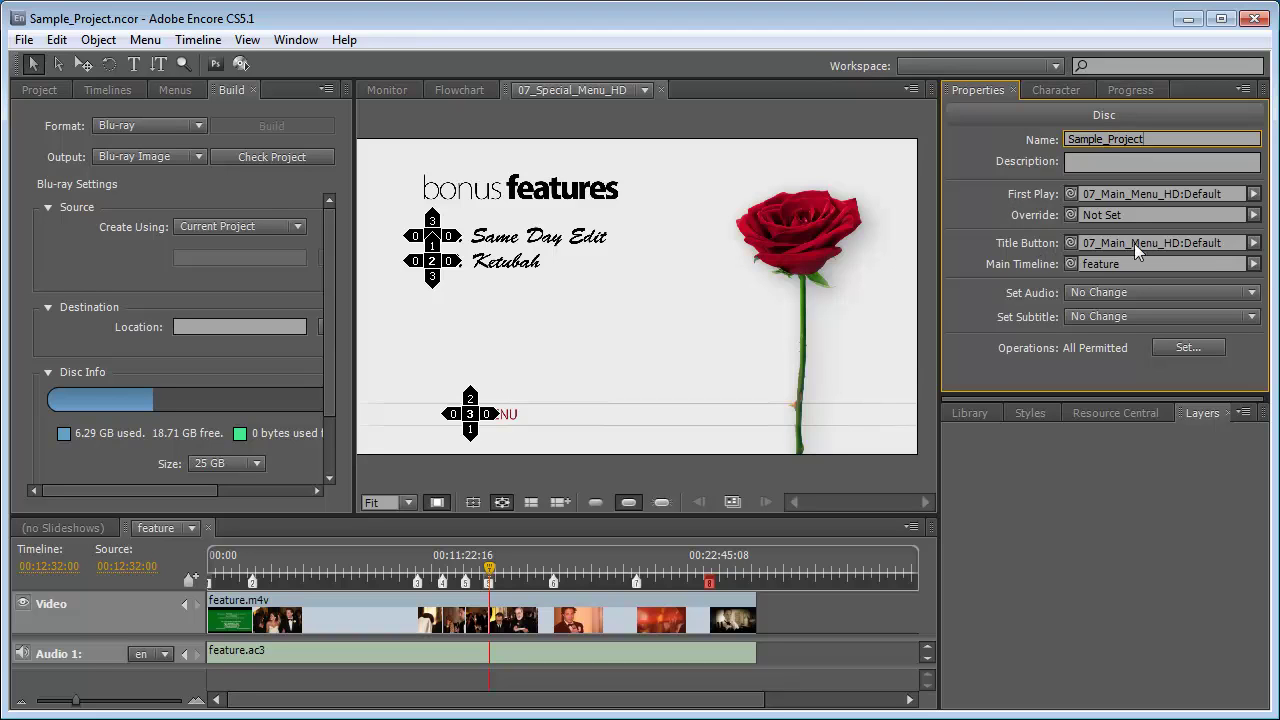
left_click(1253, 243)
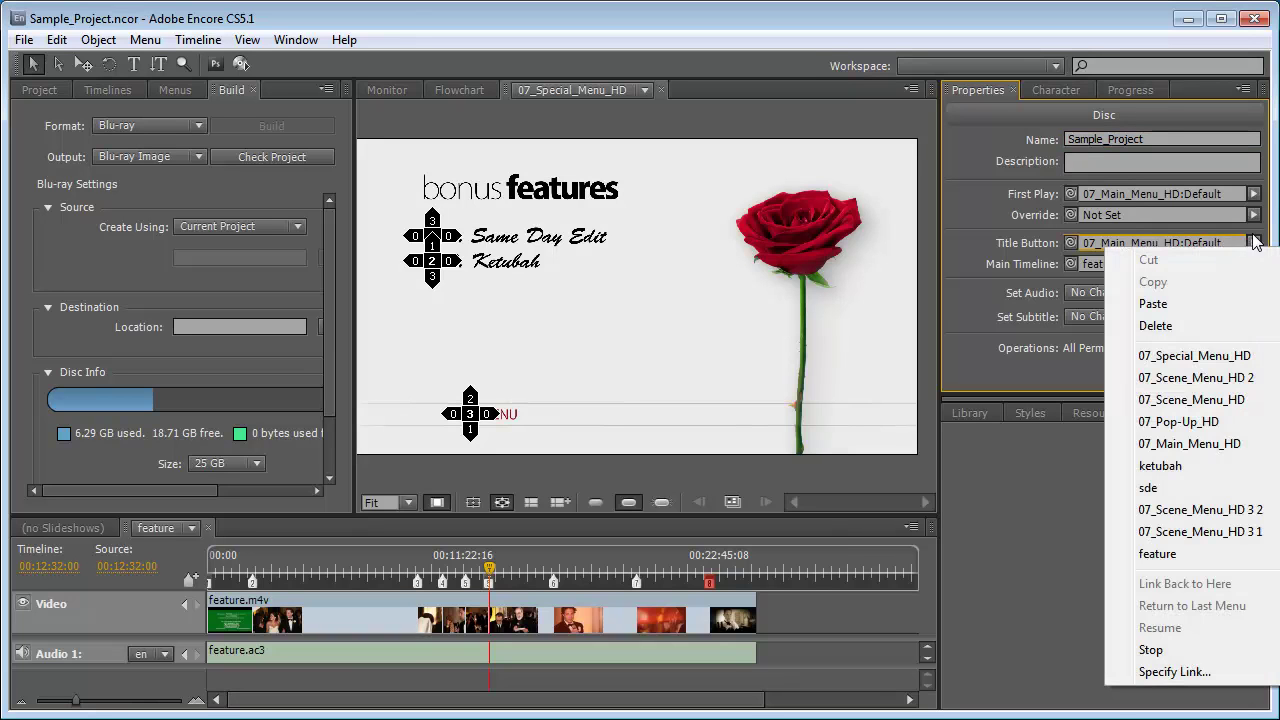
left_click(1253, 243)
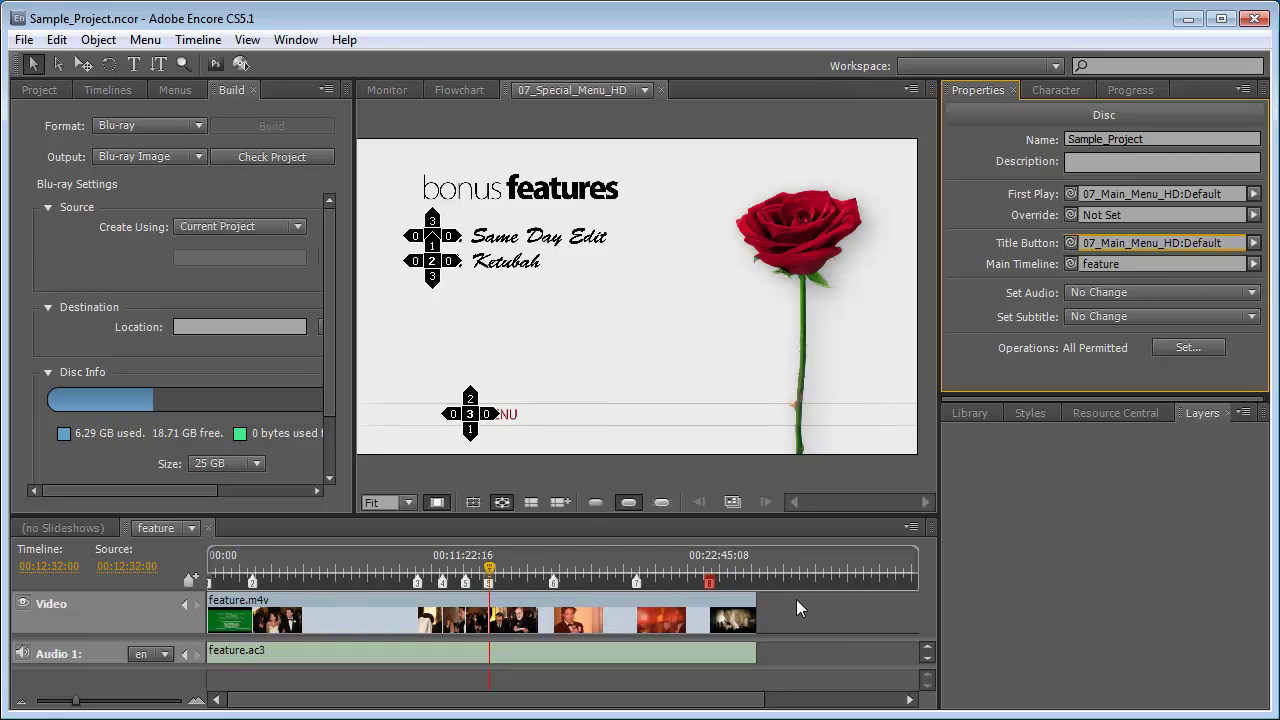
Return to the project's asset list and save the project
left_click(48, 90)
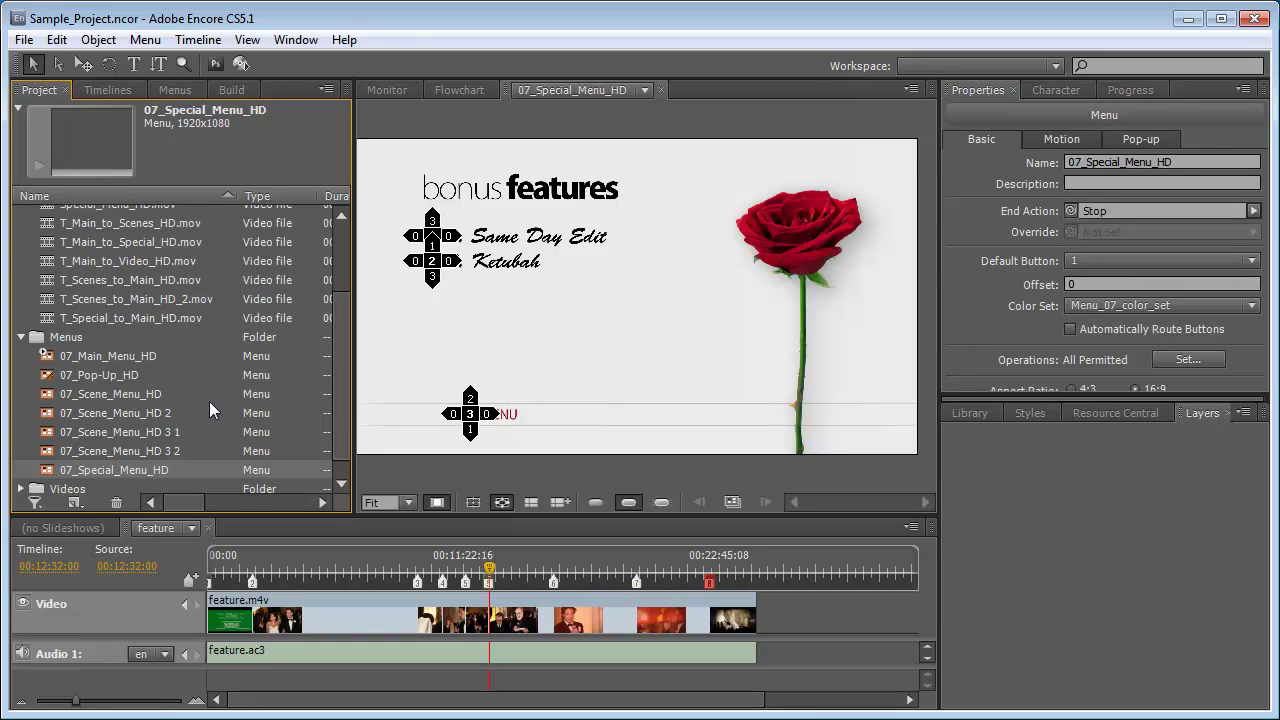
left_click(23, 40)
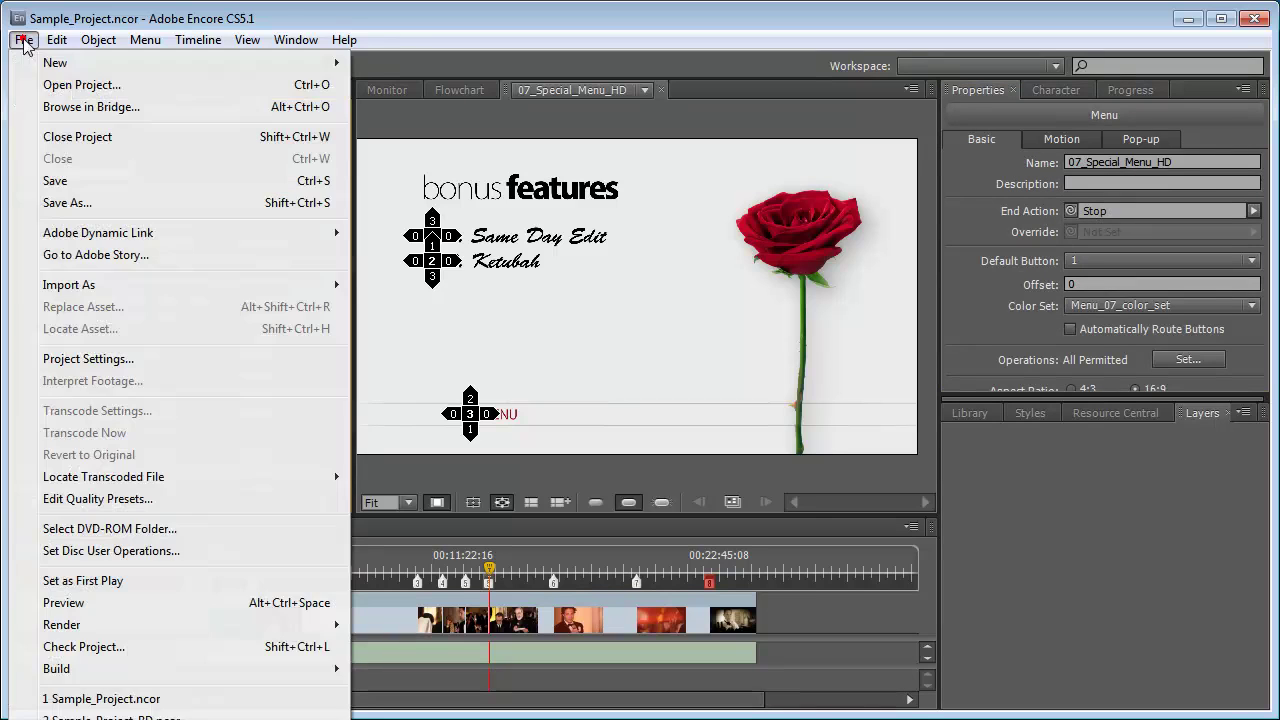
left_click(73, 181)
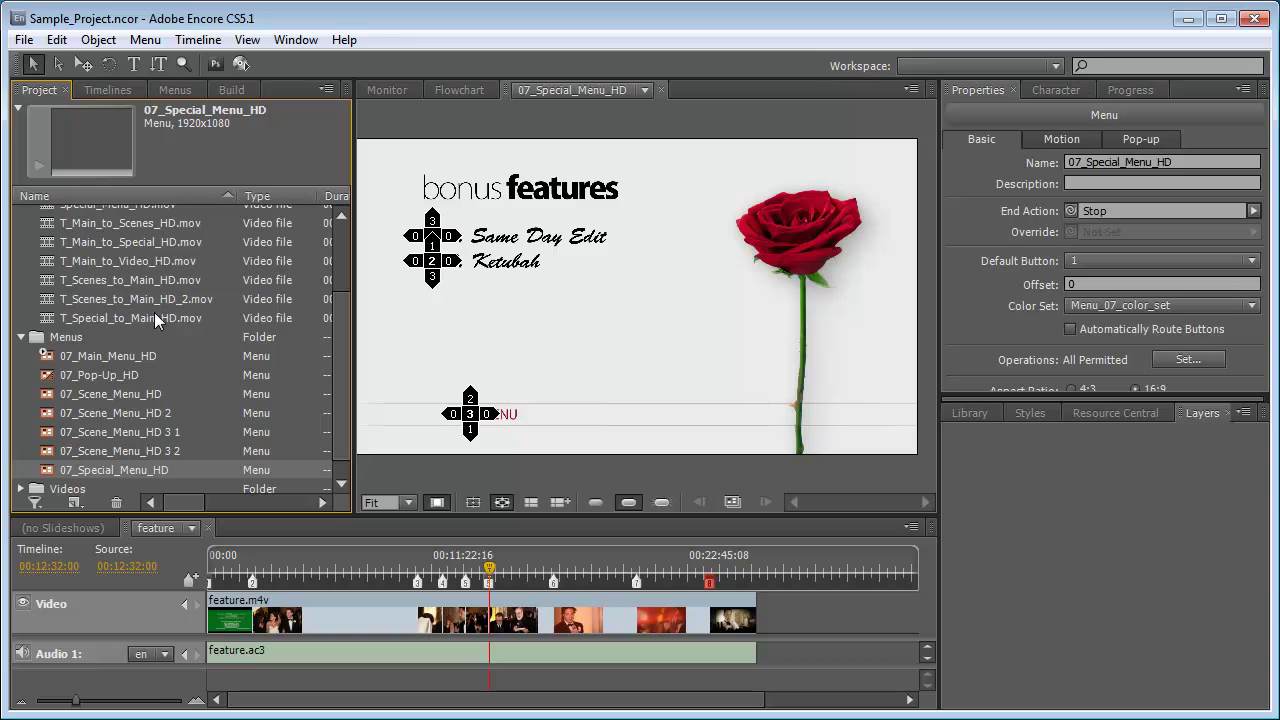
Collapse the Menus and Menu_Assets folders, expand Videos, and close the feature timeline and all open menus
left_click(21, 337)
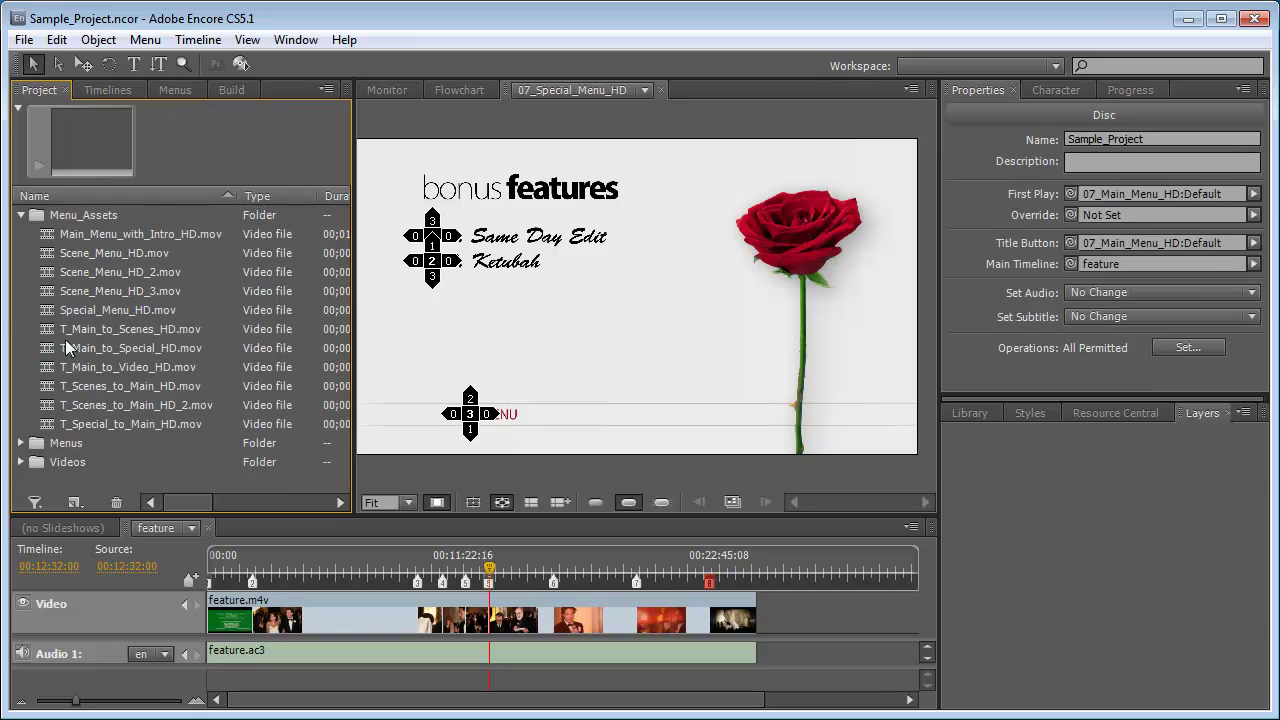
left_click(21, 215)
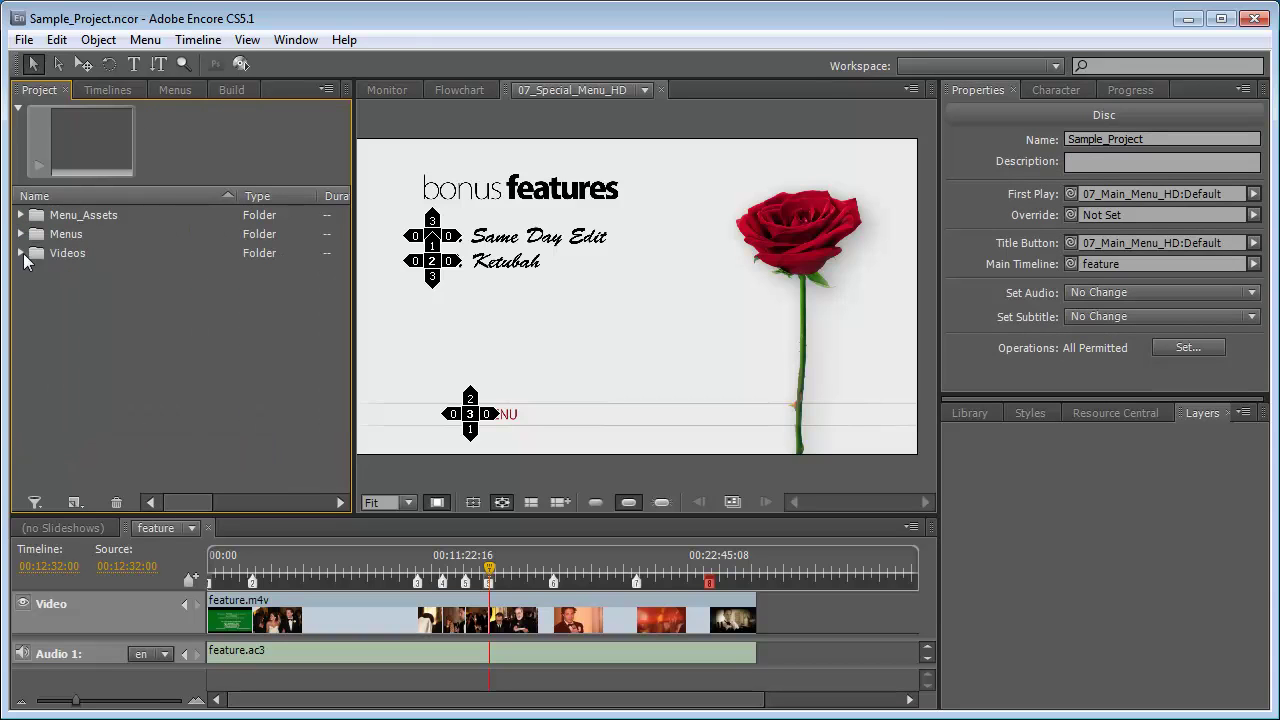
left_click(21, 253)
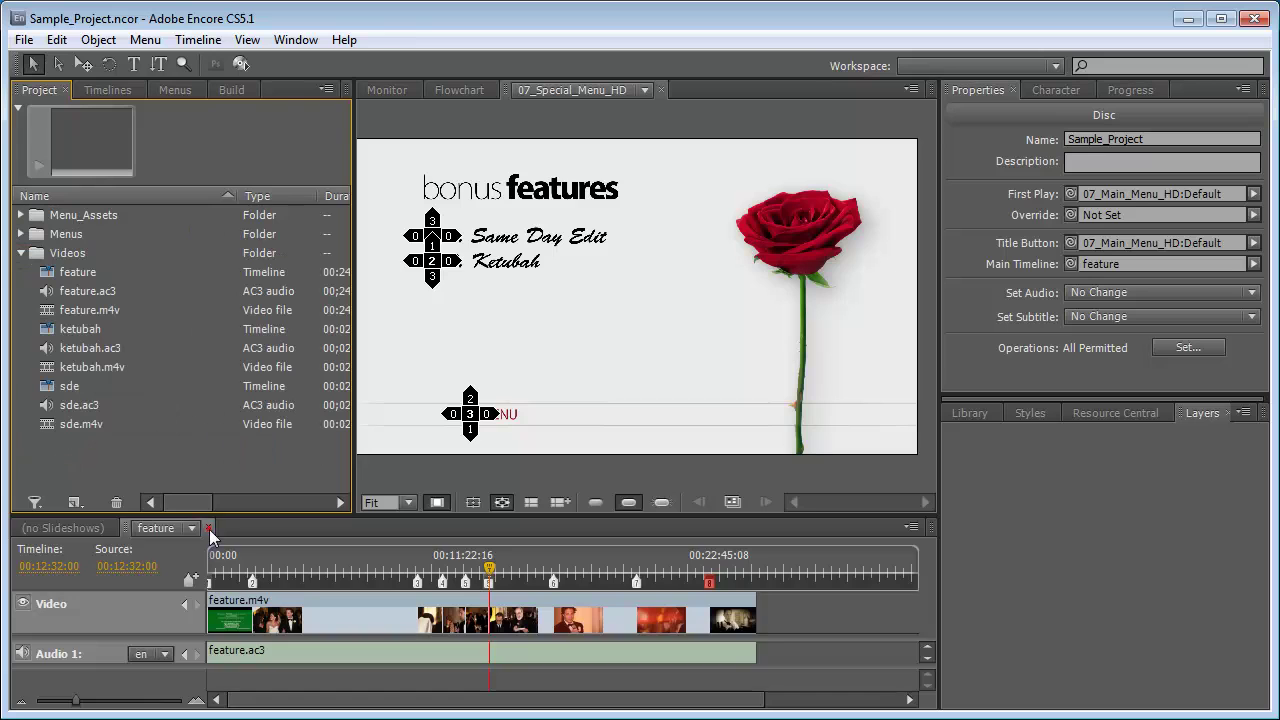
left_click(208, 528)
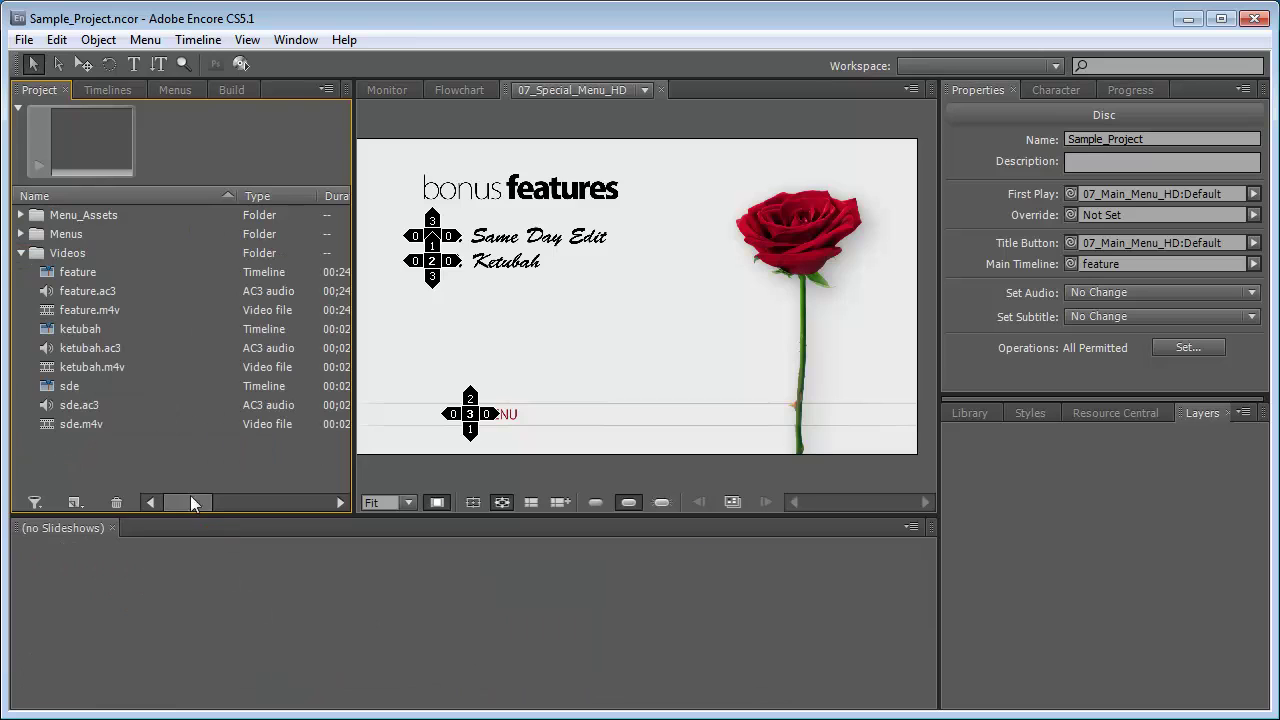
left_click(645, 90)
left_click(597, 136)
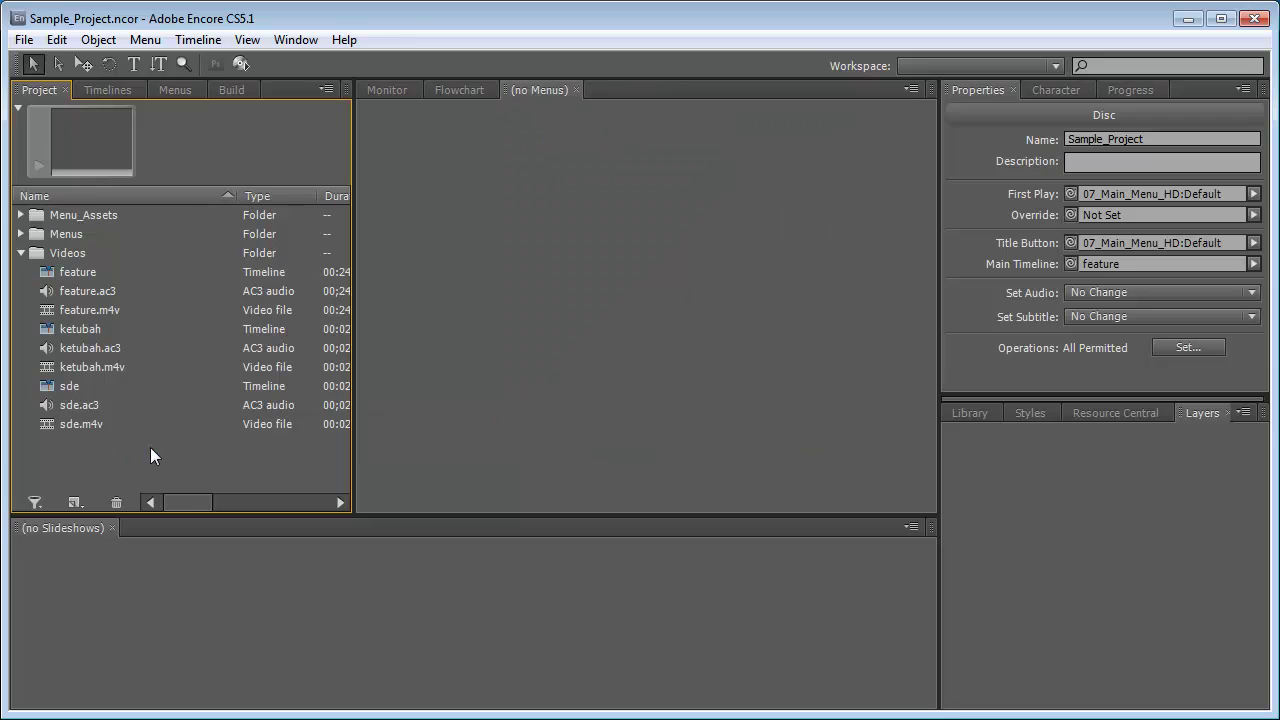
Maximize the project asset list and review the transcode settings of feature.m4v
key("grave")
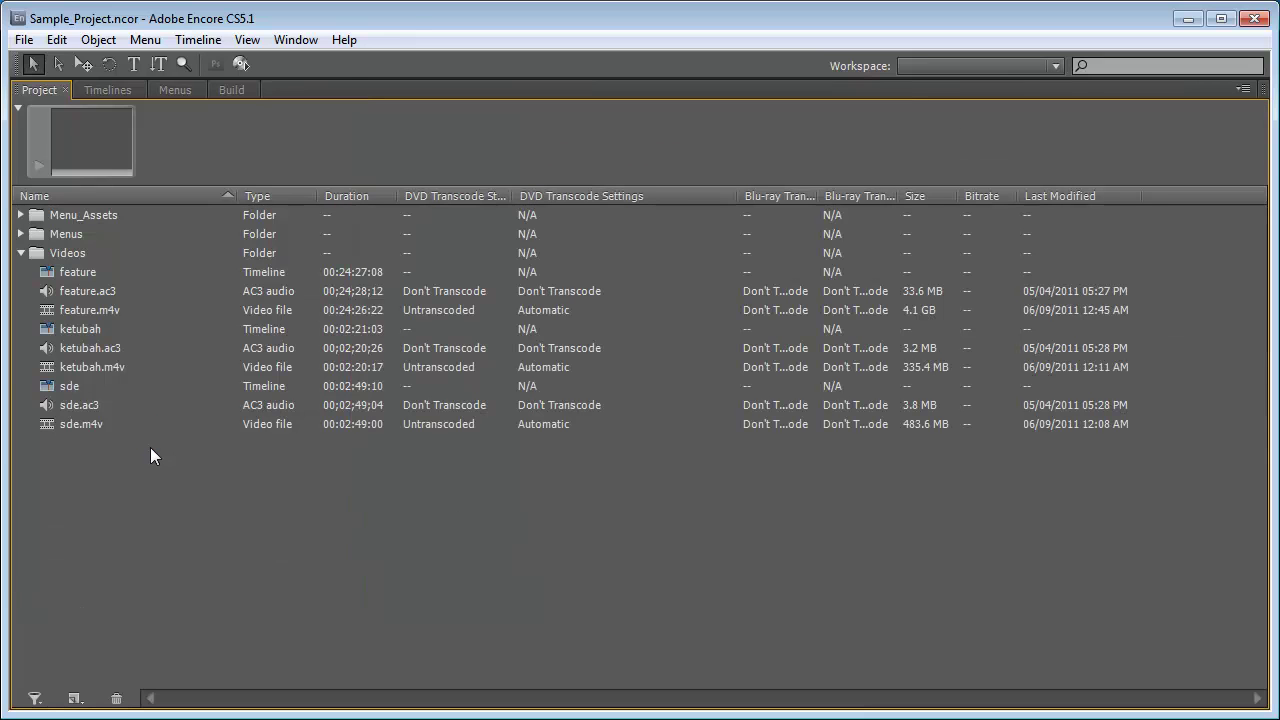
left_click(106, 311)
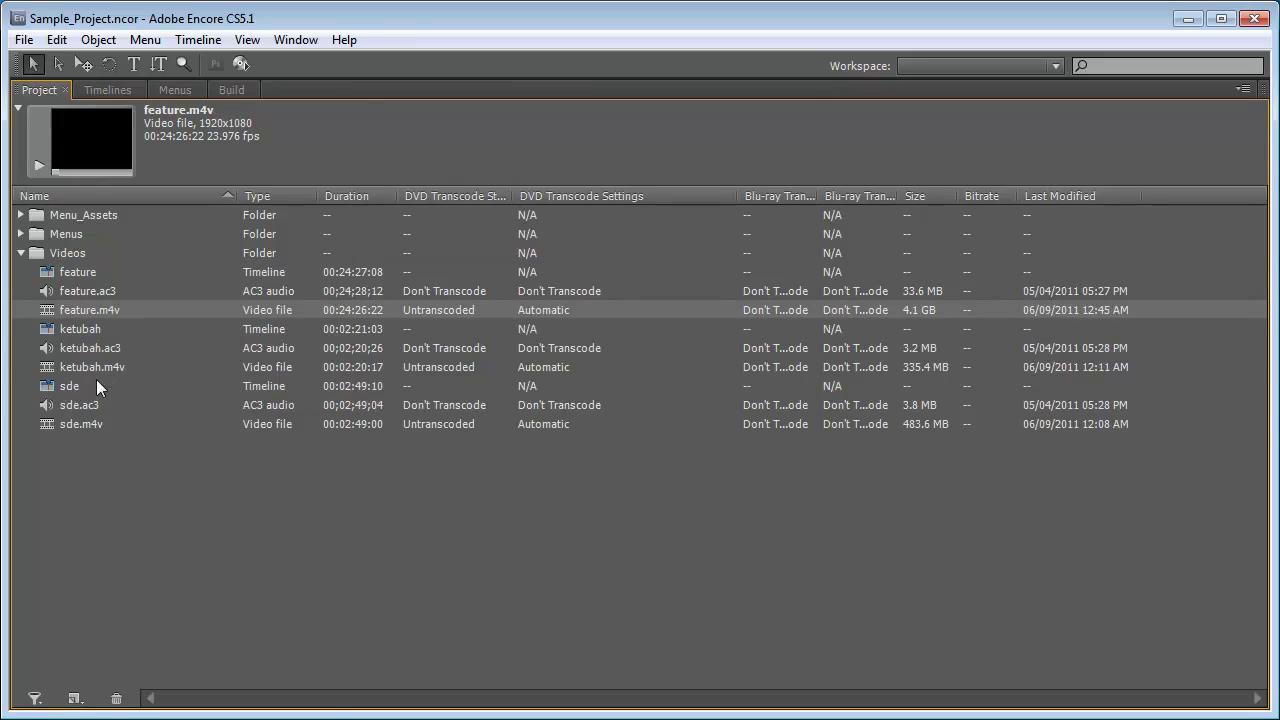
right_click(109, 310)
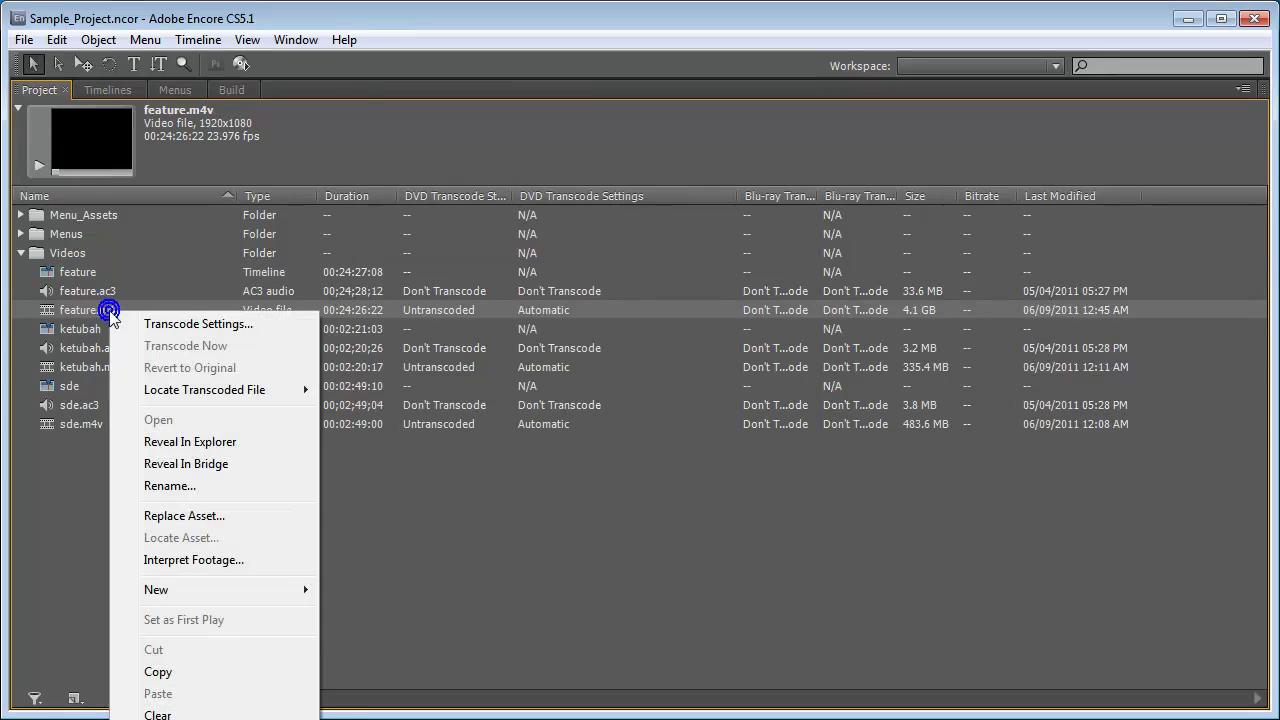
left_click(198, 324)
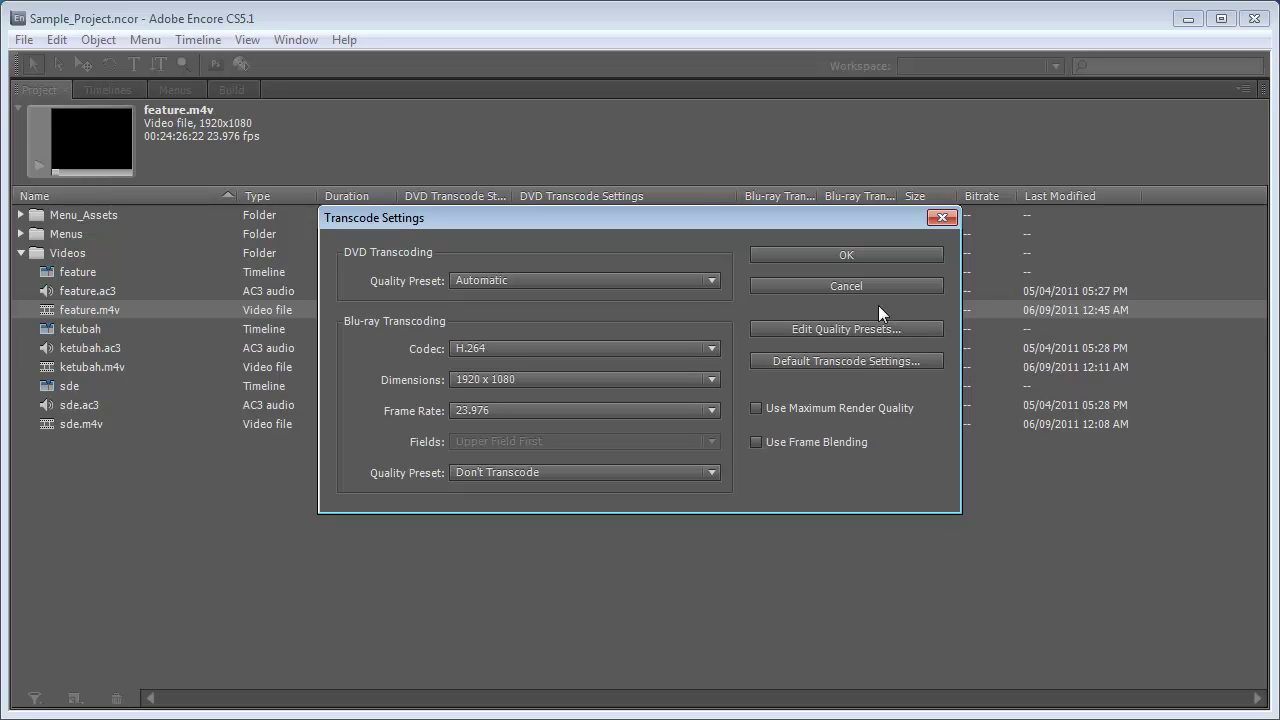
left_click(853, 259)
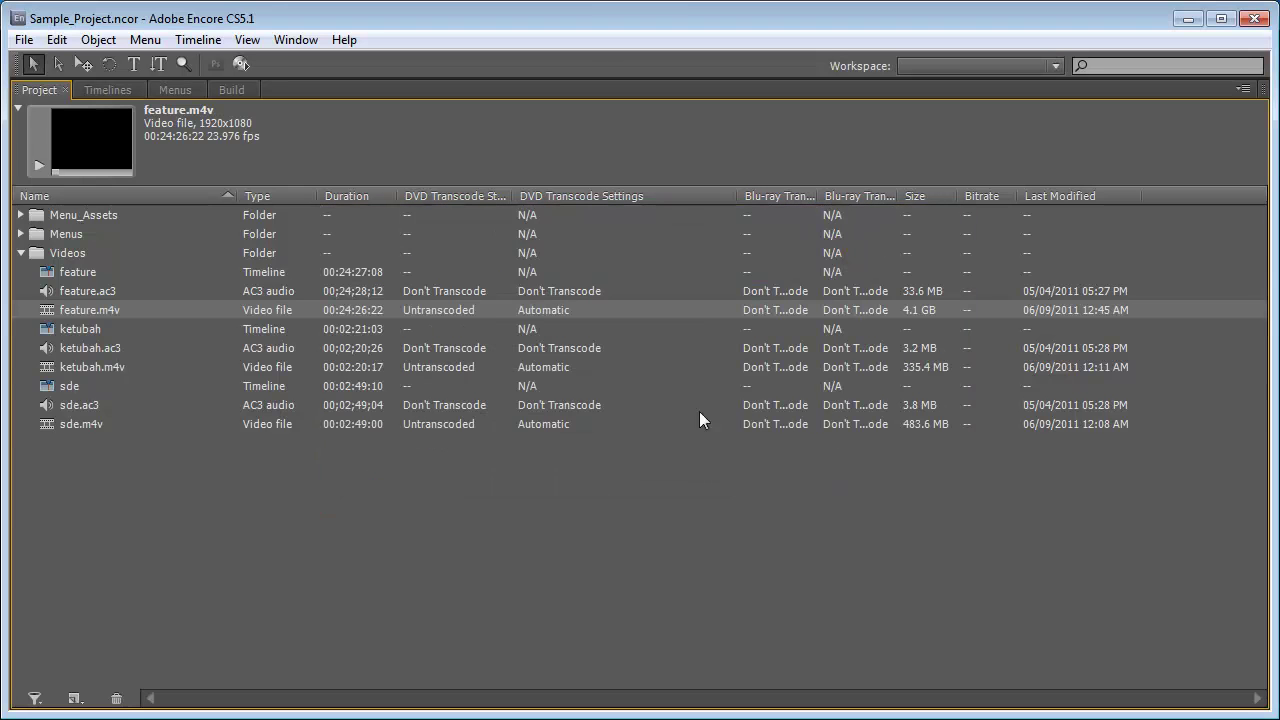
Widen the DVD and Blu-ray transcode columns and review the transcode settings of feature.ac3 and feature.m4v
left_click(494, 497)
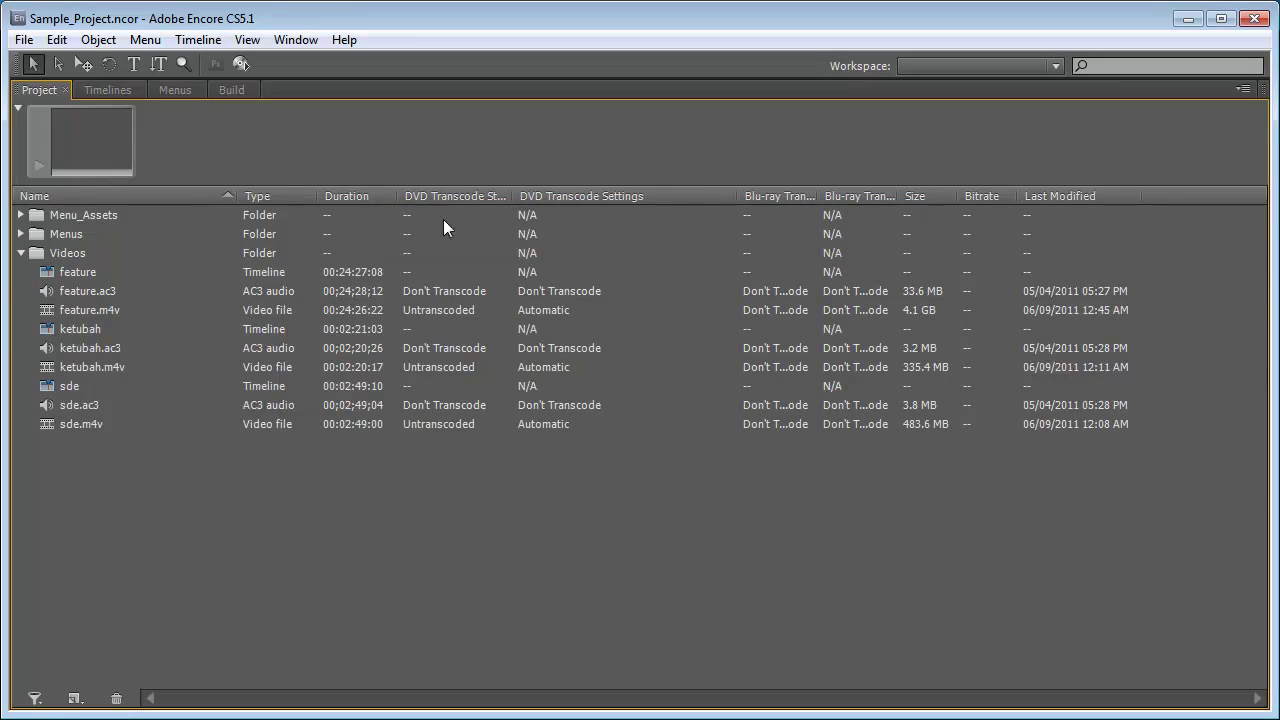
left_click_drag(511, 199, 538, 199)
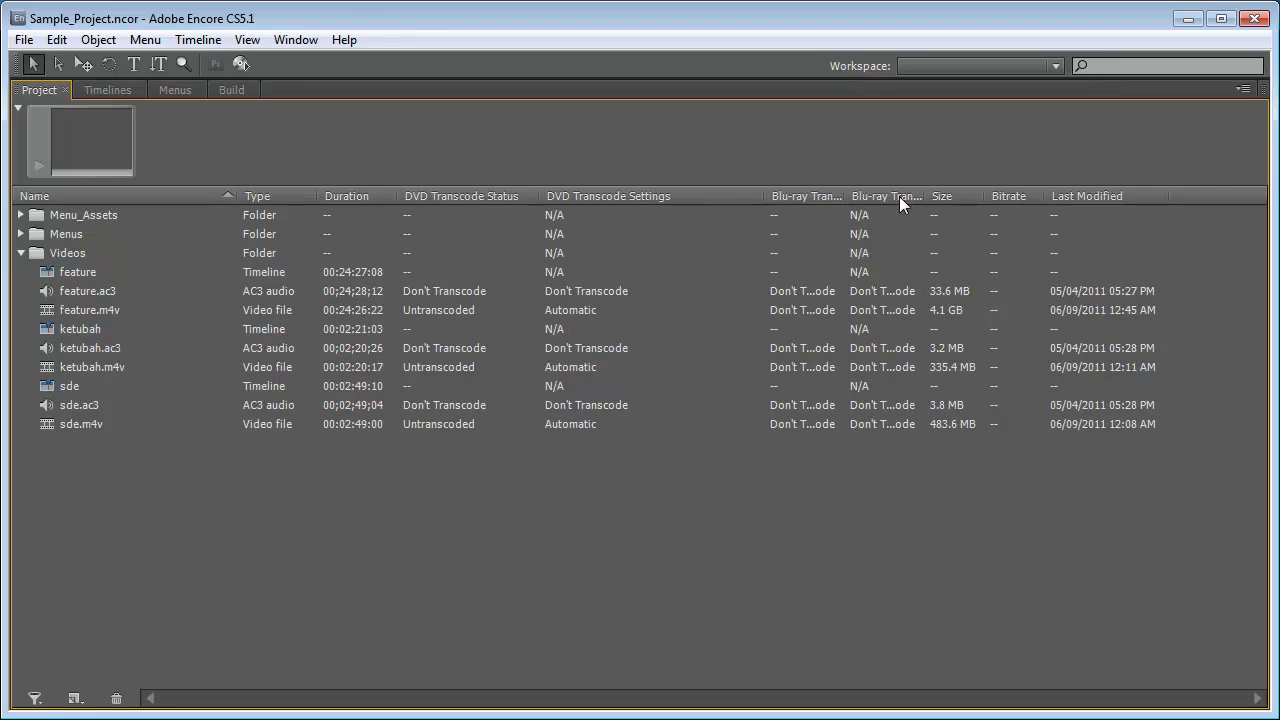
left_click_drag(921, 196, 1010, 196)
left_click_drag(848, 196, 925, 193)
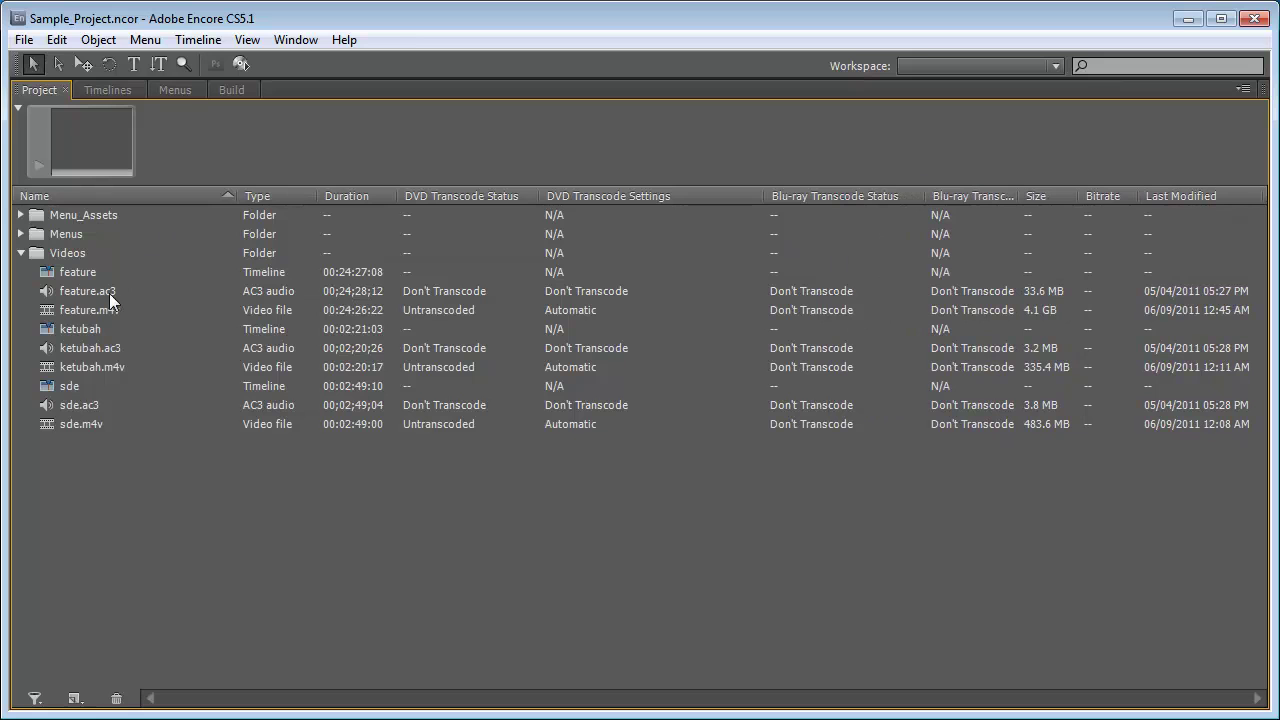
left_click(62, 296)
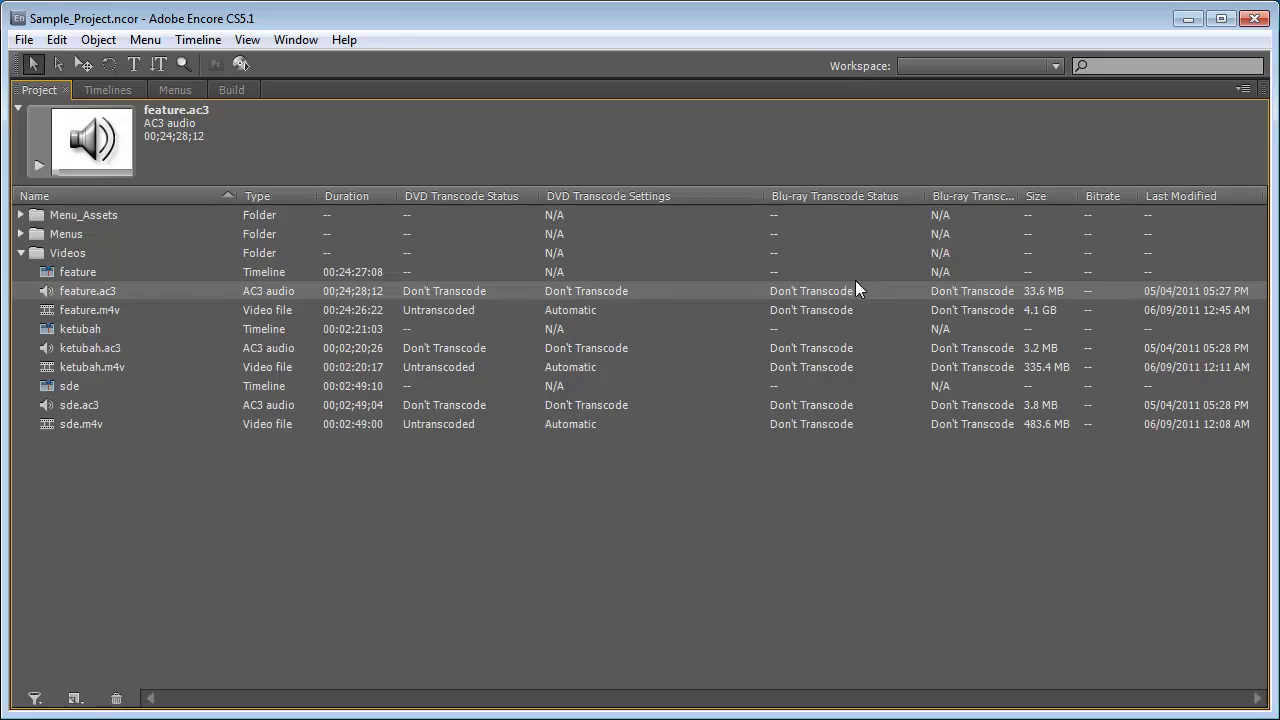
left_click(111, 310)
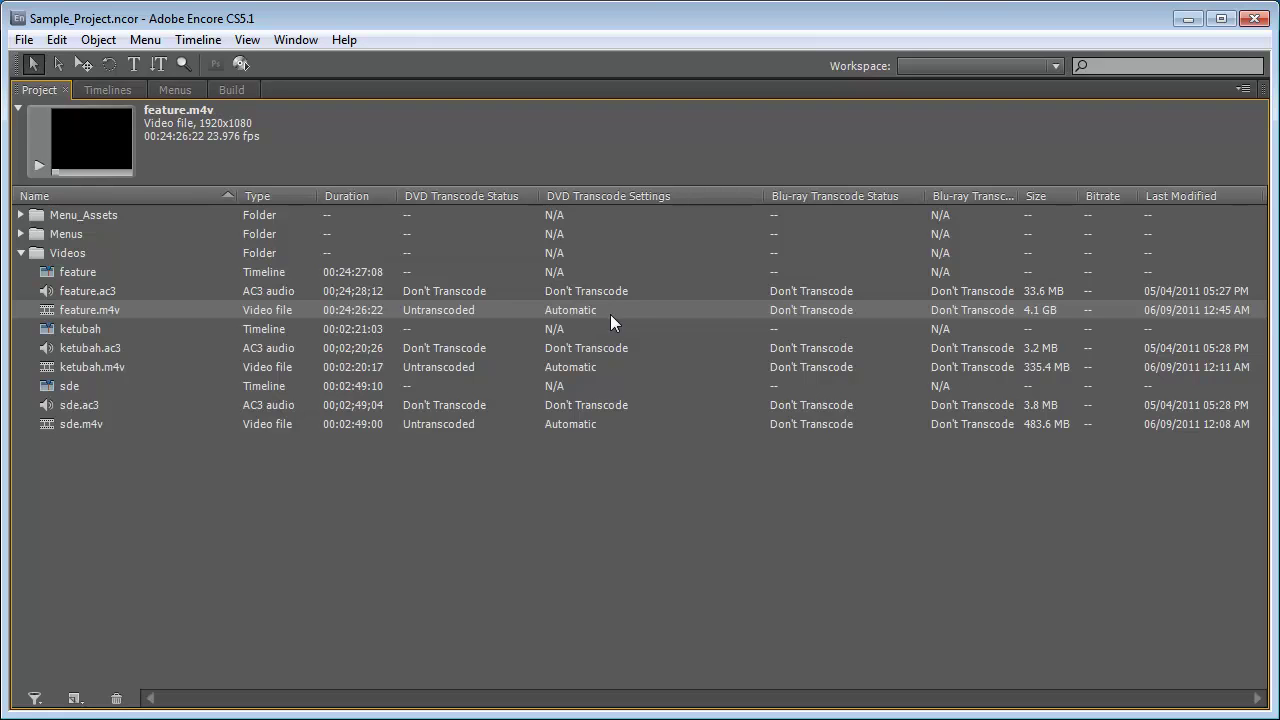
Show the build settings at full size and keep Blu-ray as the format and Blu-ray Image as the output
key("grave")
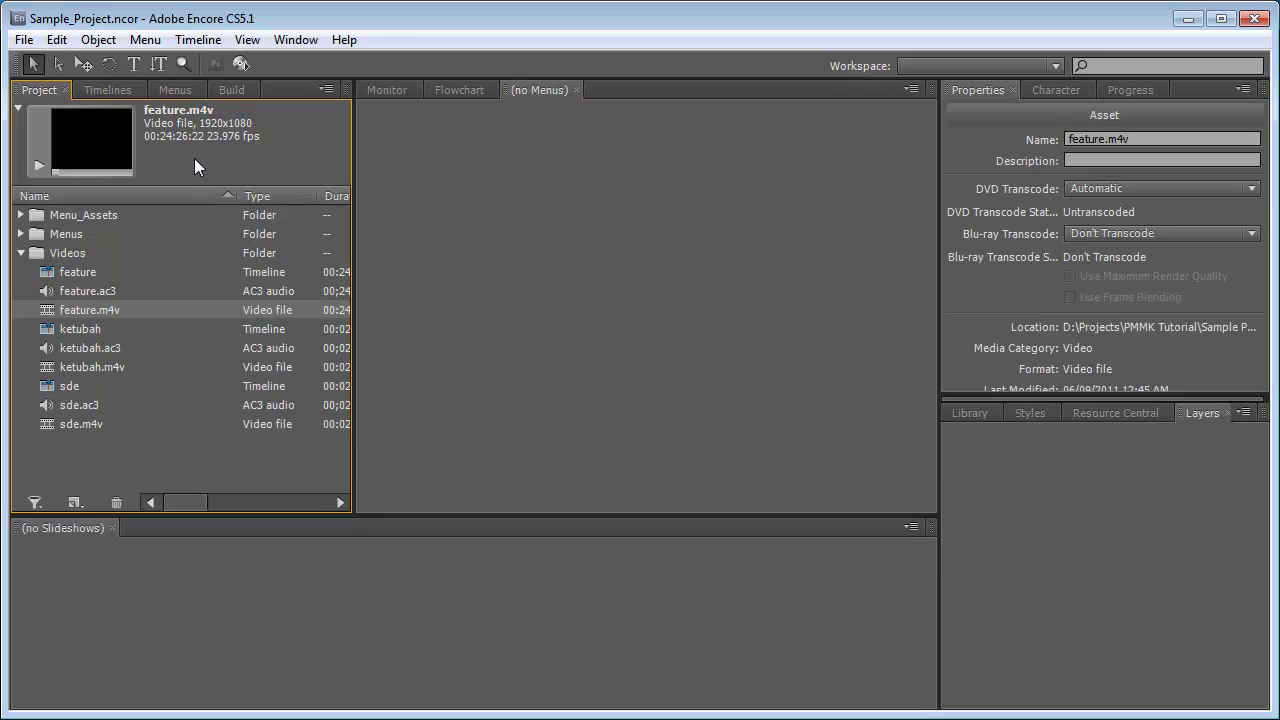
left_click(236, 91)
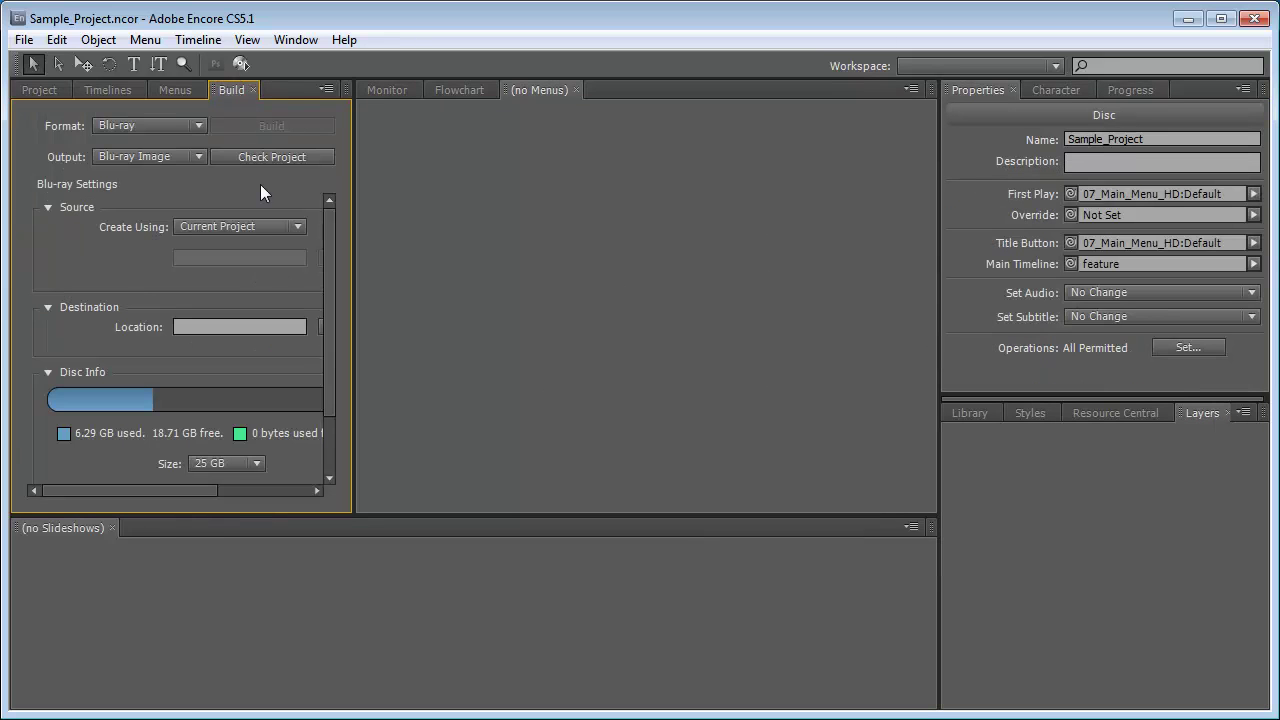
key("grave")
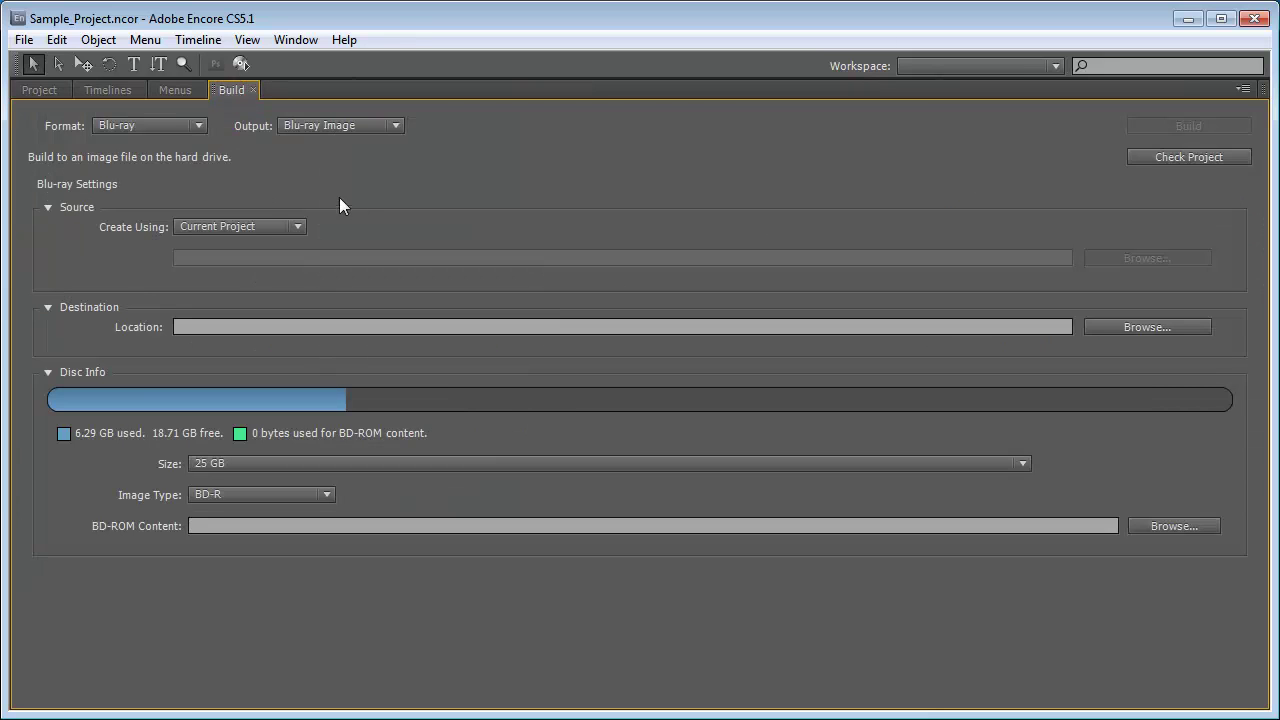
left_click(200, 126)
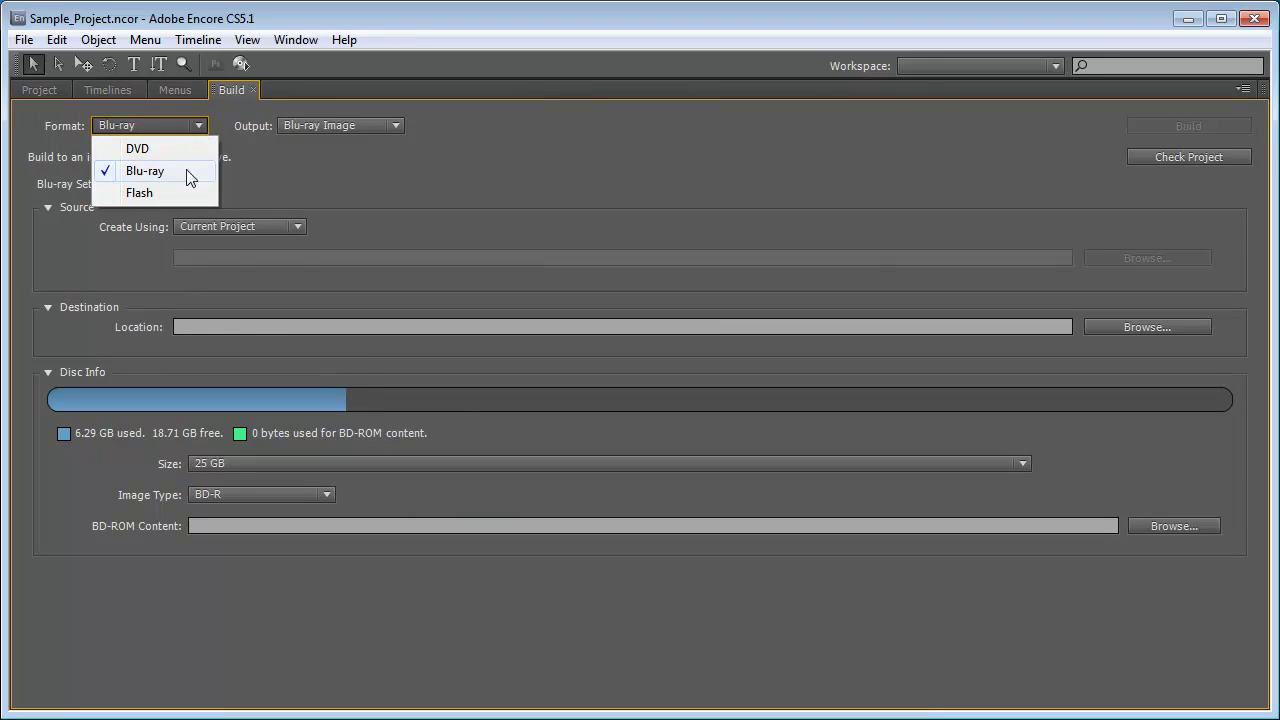
left_click(265, 189)
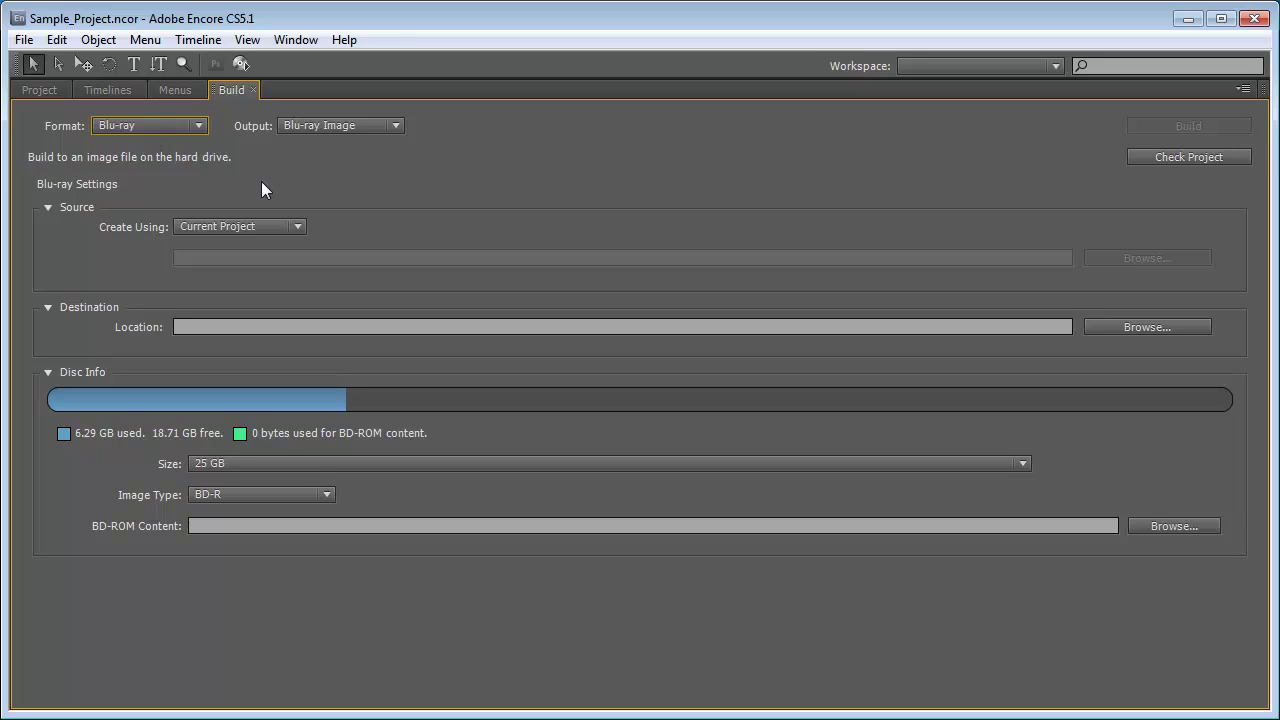
left_click(398, 123)
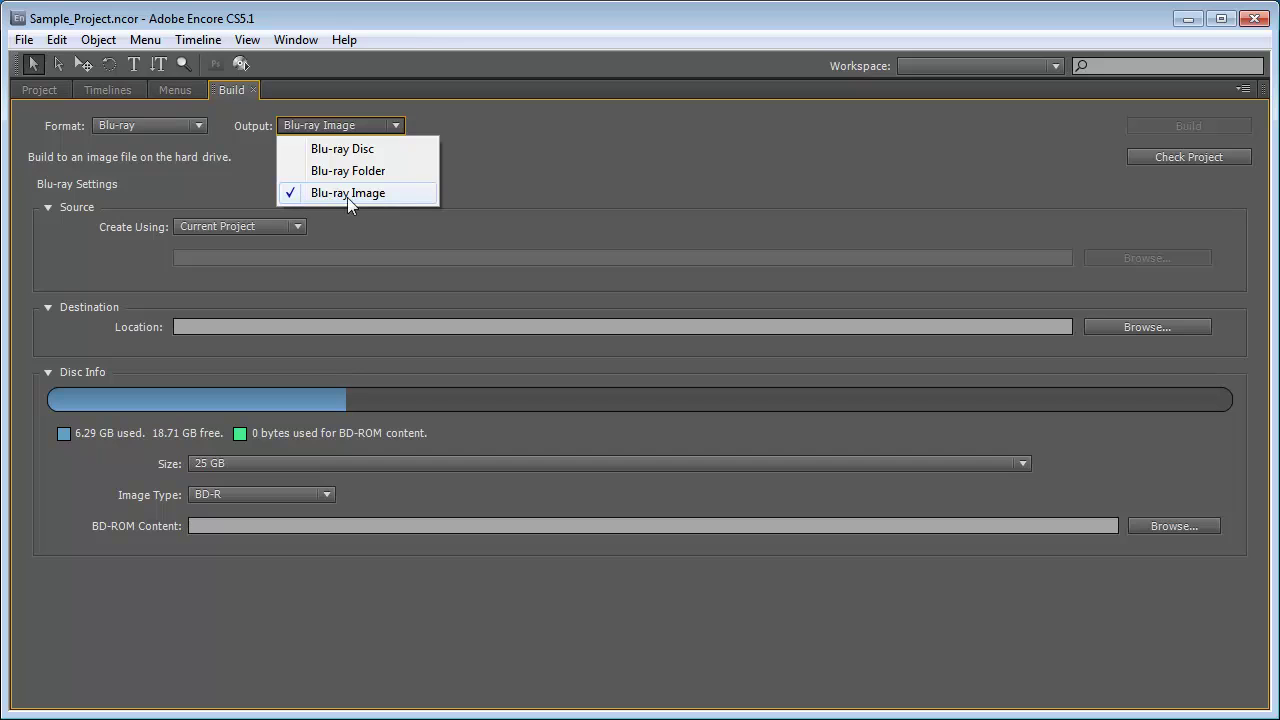
left_click(409, 193)
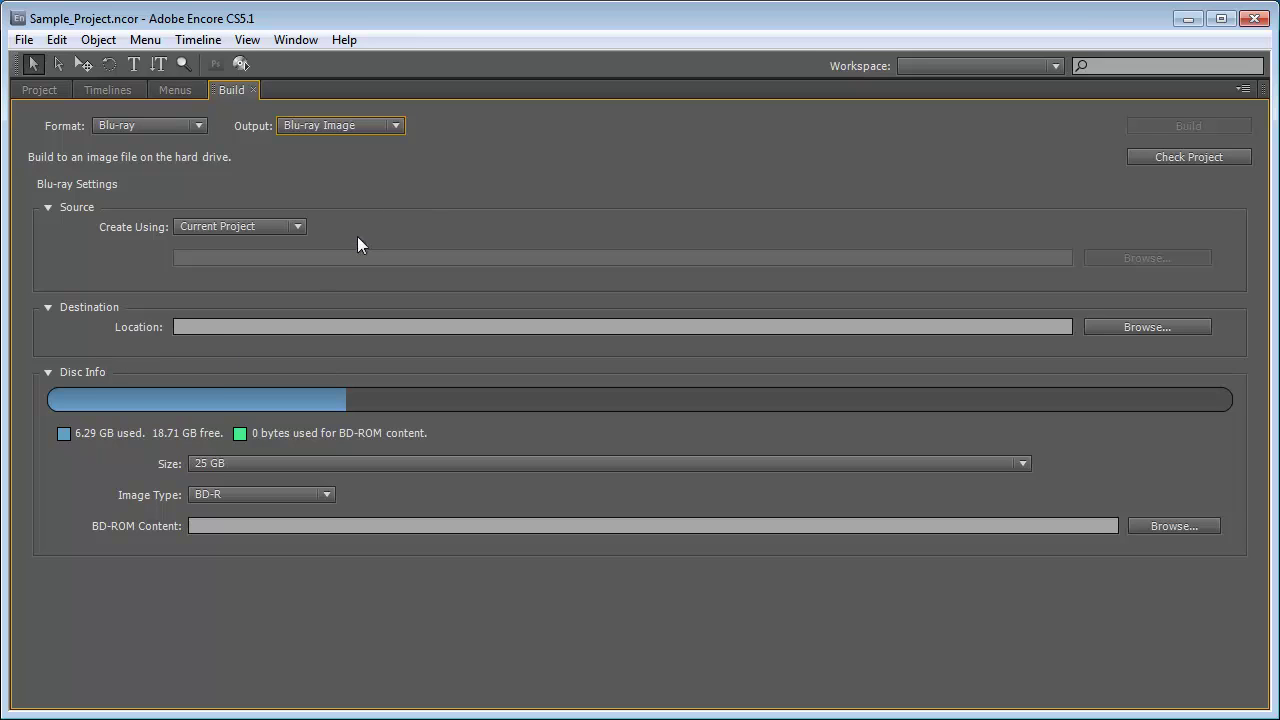
Set the image destination to Sample_Project.iso in a new folder named Image inside the Sample Project folder
left_click(1150, 330)
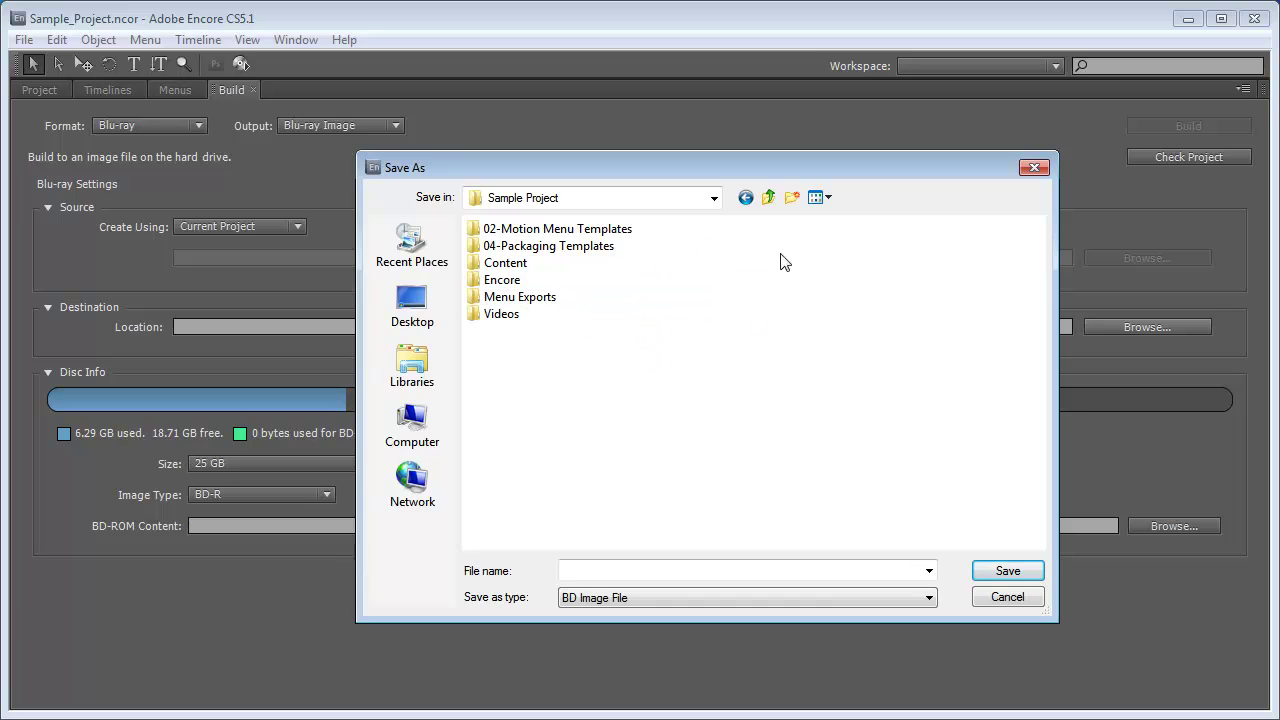
left_click(792, 197)
type("Image")
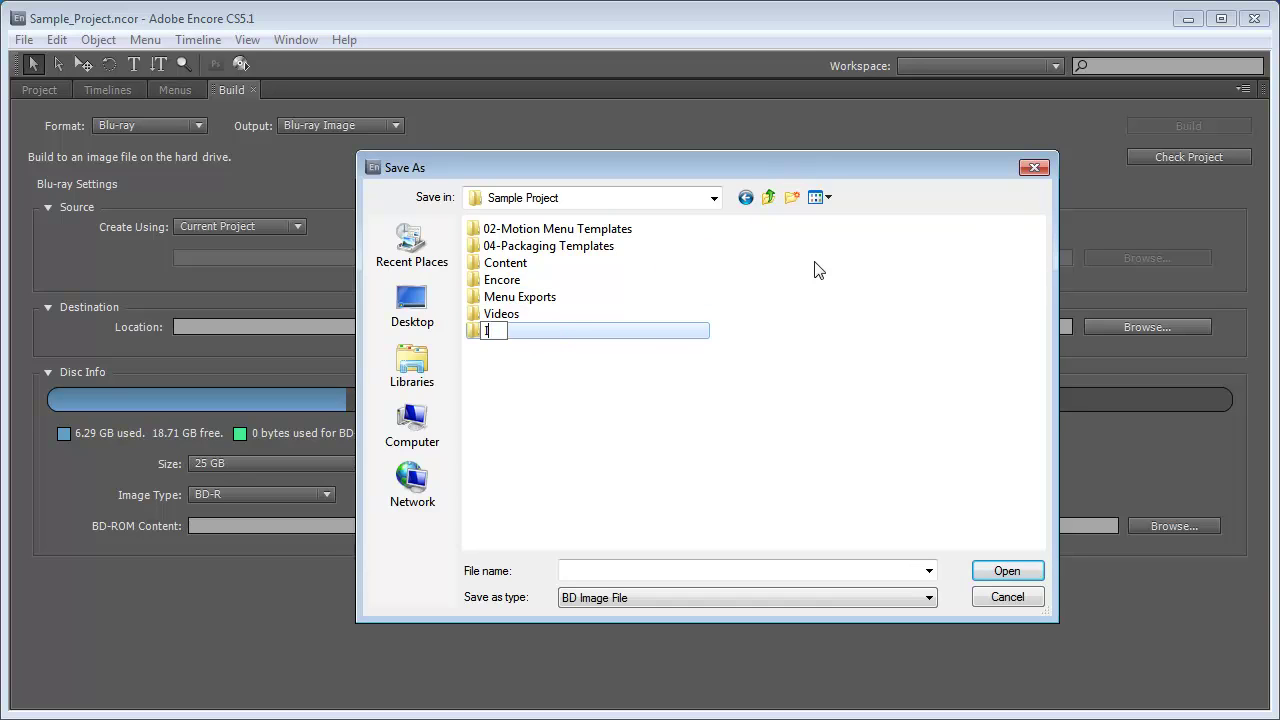
left_click(603, 400)
double_click(520, 336)
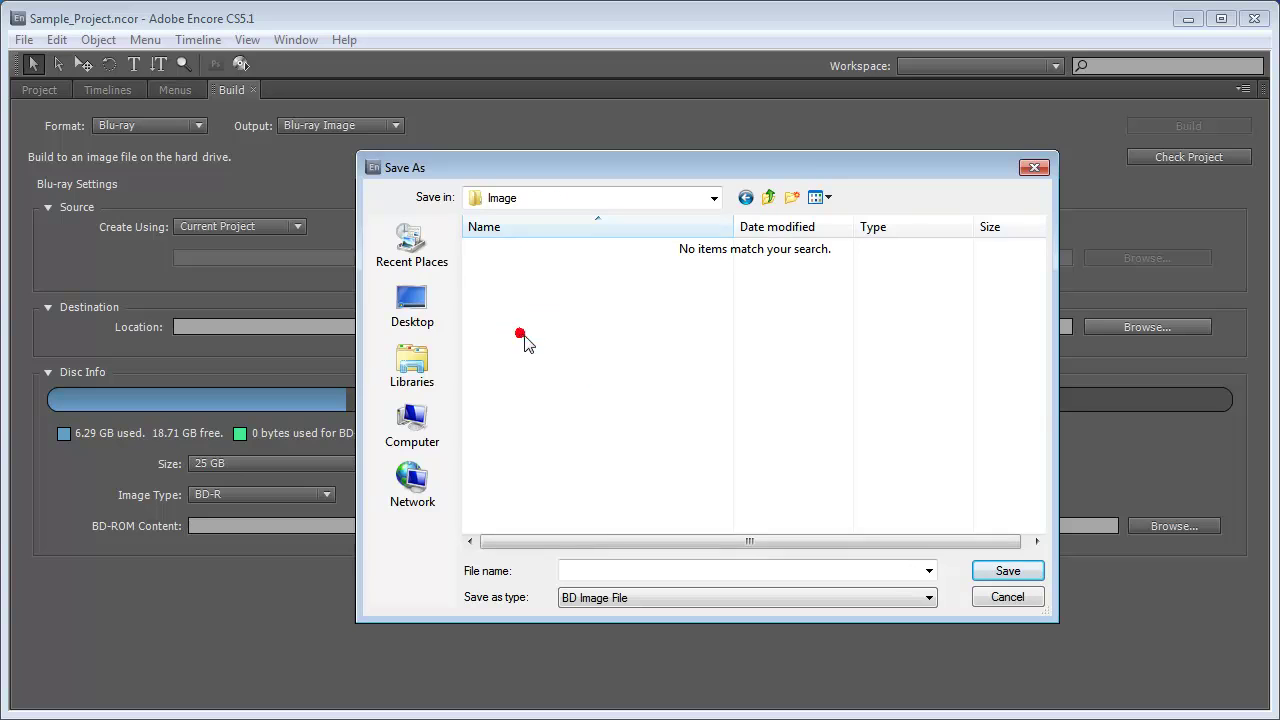
left_click(585, 571)
type("Samp")
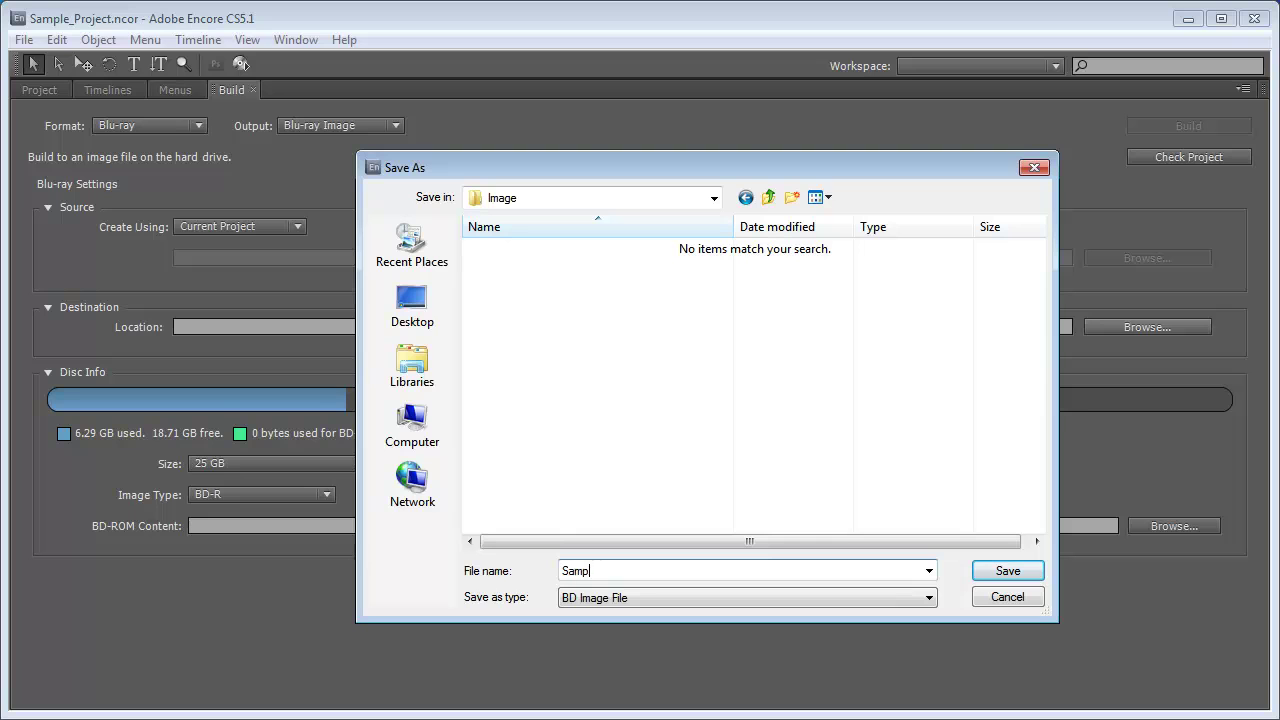
type("le_Project.iso")
left_click(1015, 572)
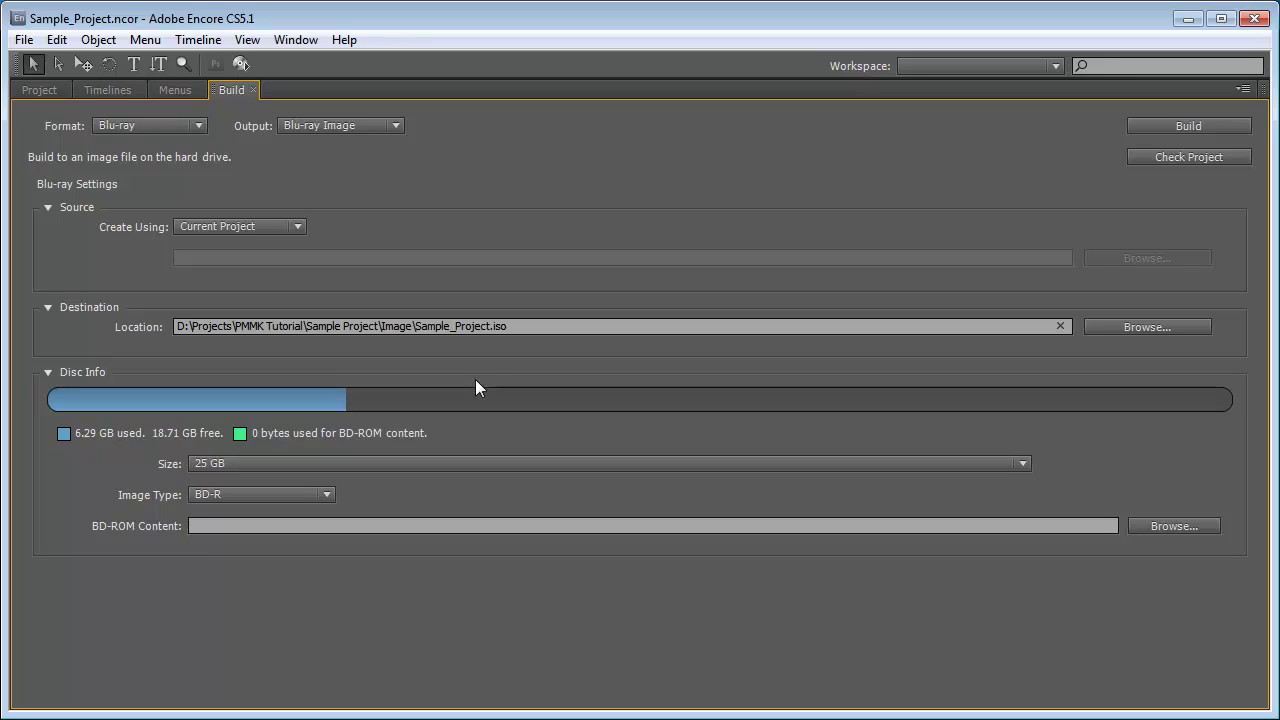
View the recorder settings for Blu-ray Disc output and return the output to Blu-ray Image
left_click(396, 126)
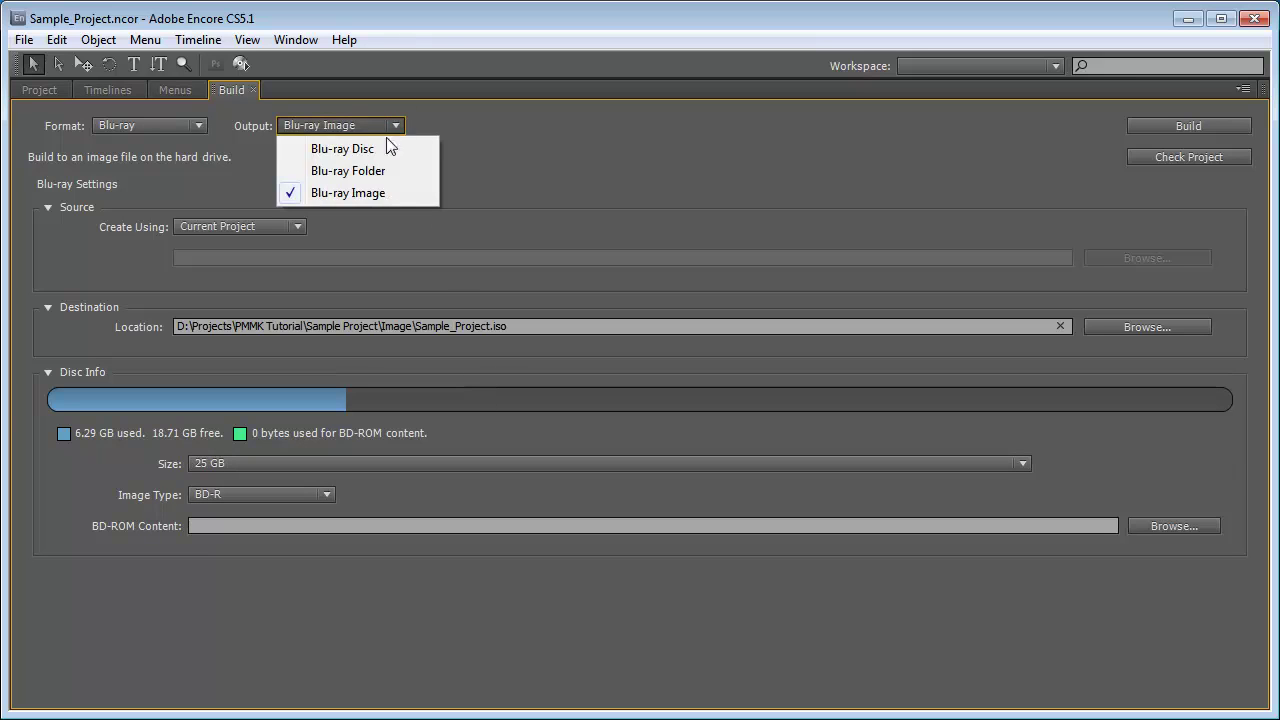
left_click(378, 150)
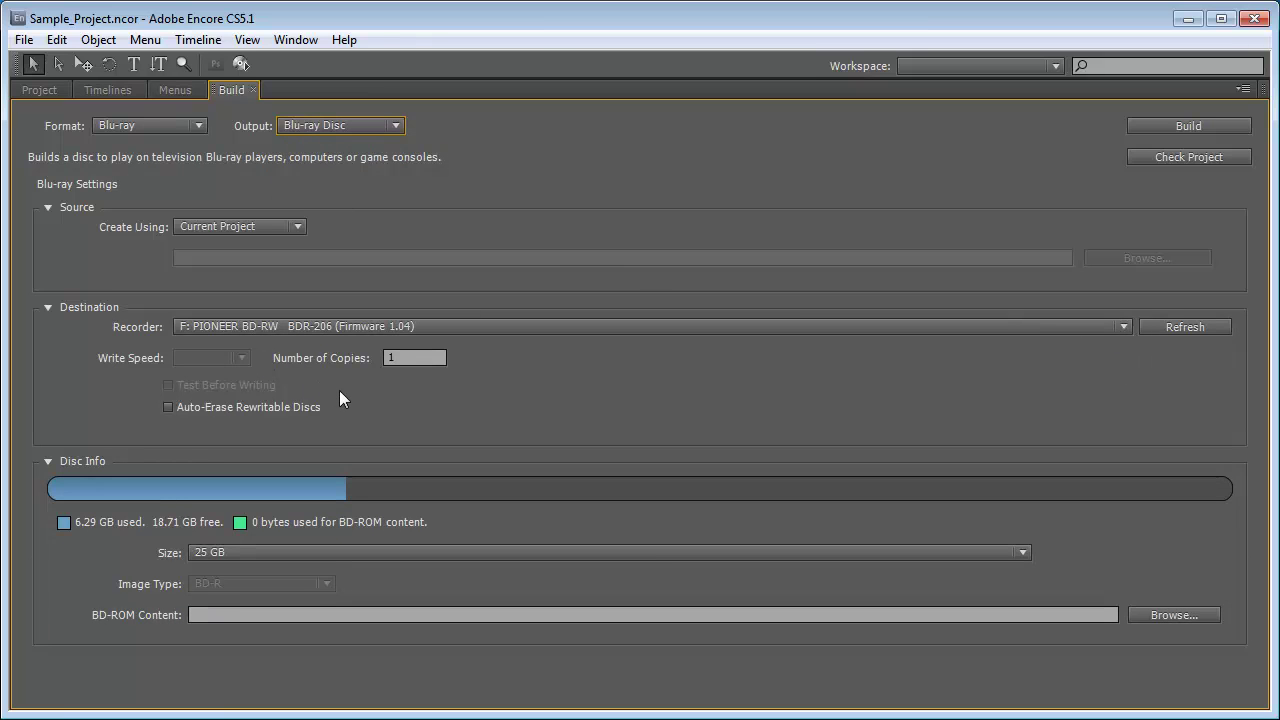
left_click(395, 125)
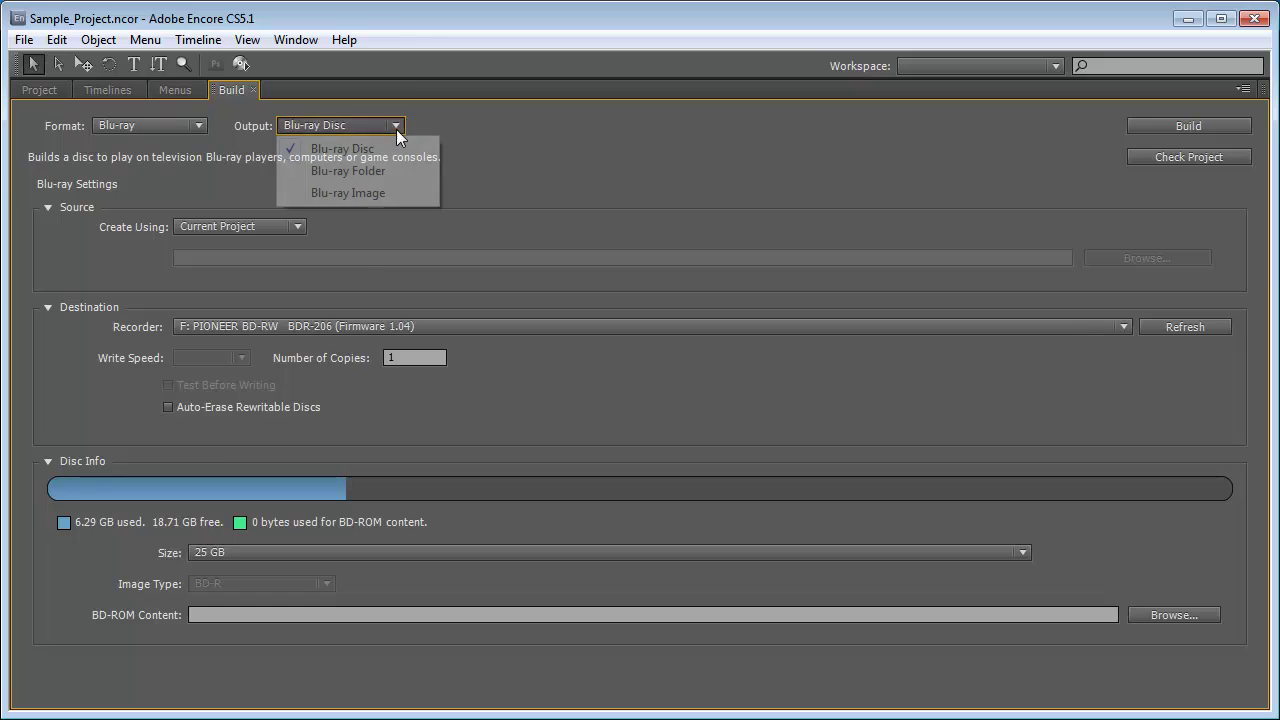
left_click(320, 190)
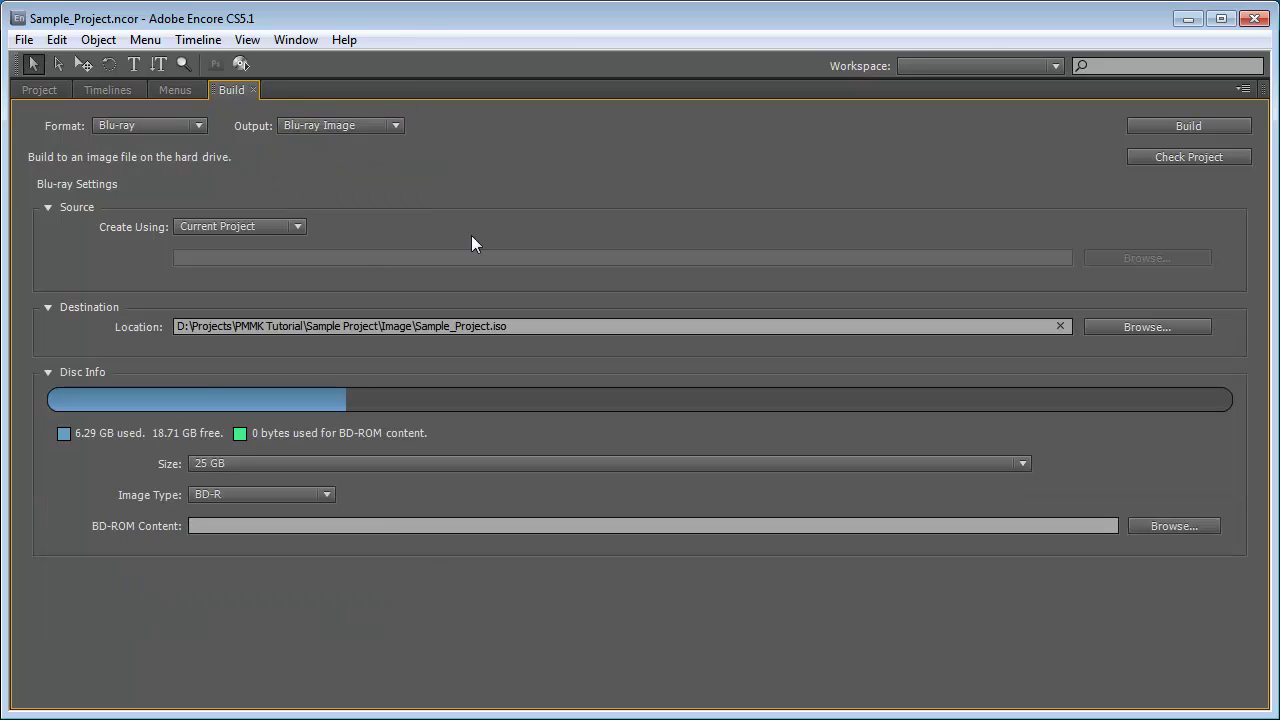
Run the project check with all check categories enabled and close the check window
left_click(1201, 158)
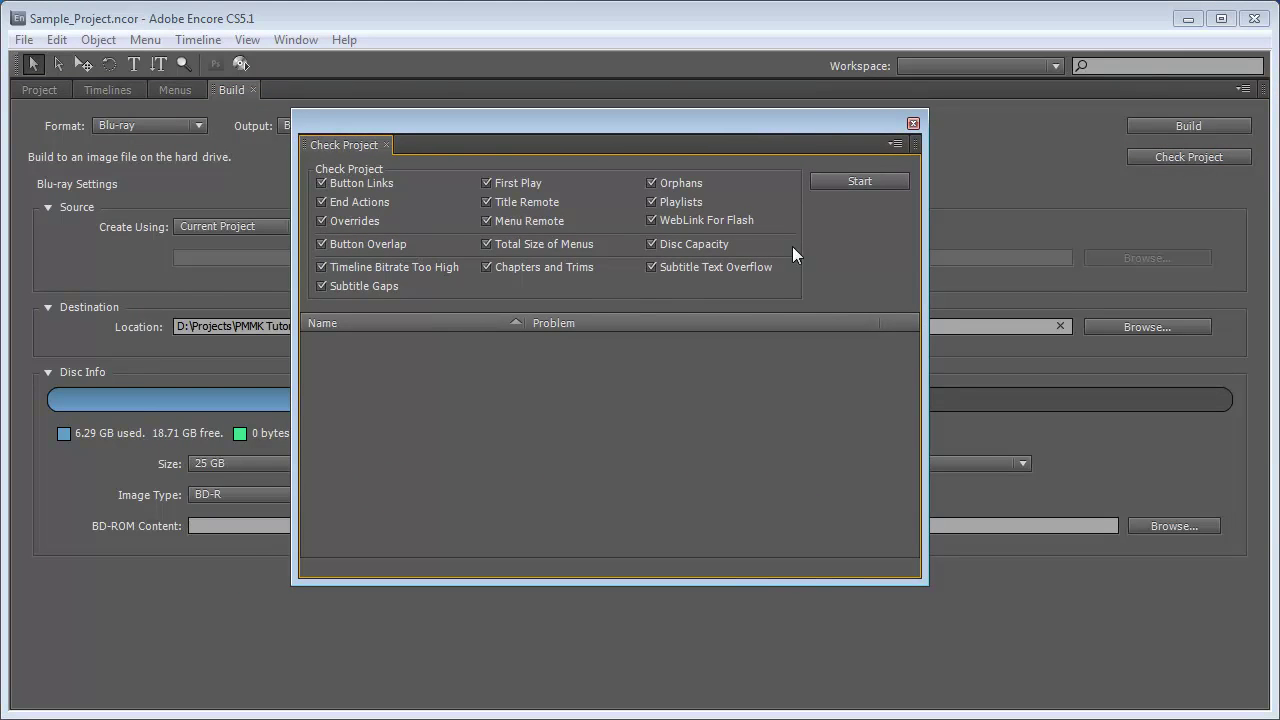
left_click(861, 184)
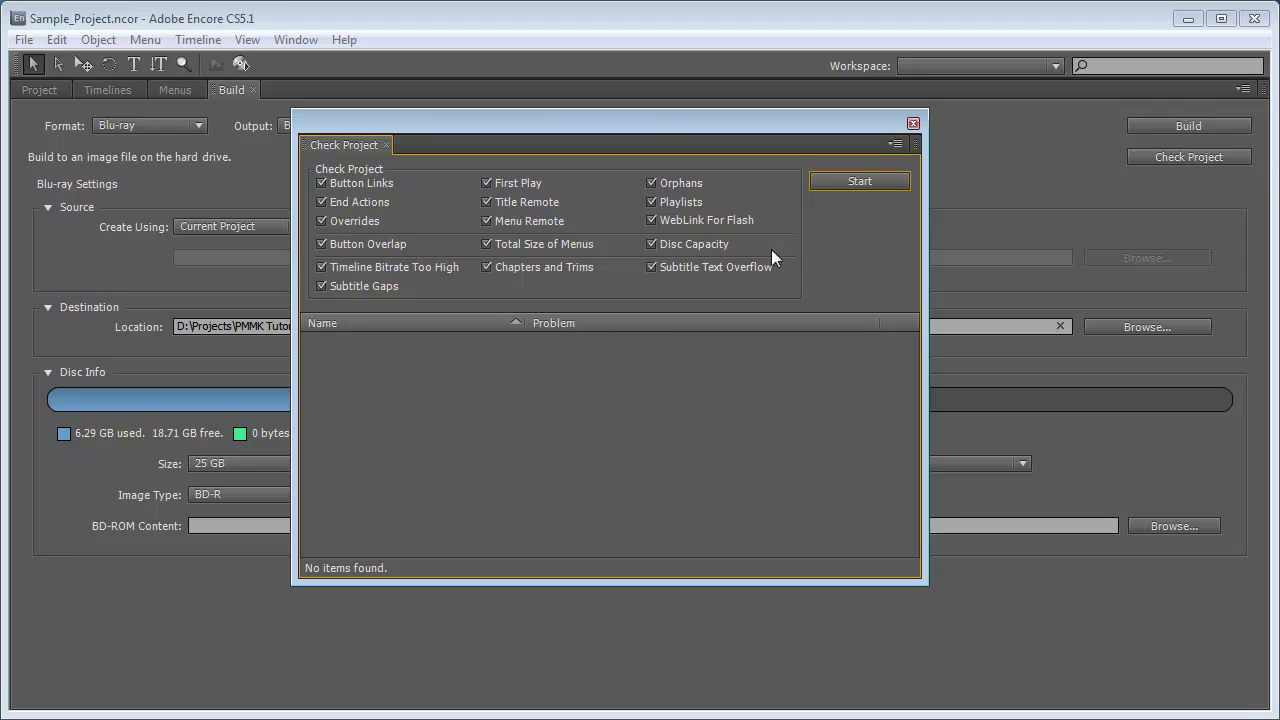
left_click(913, 124)
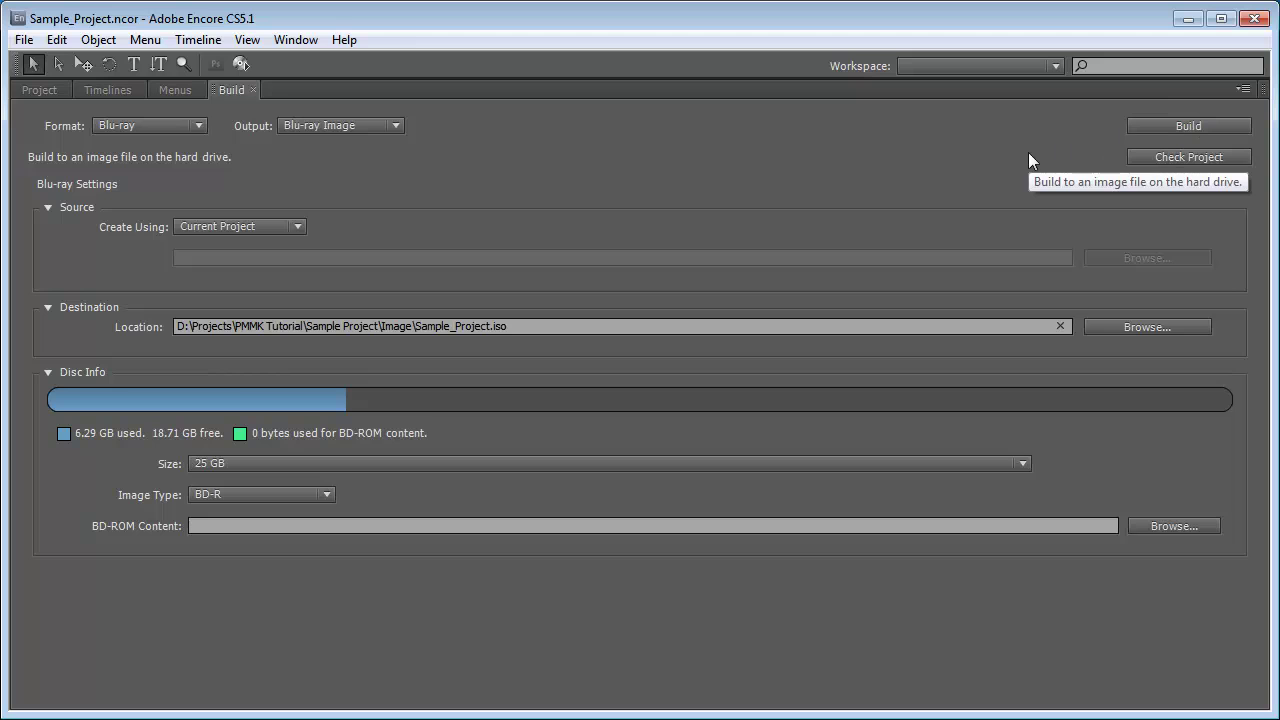
left_click(23, 40)
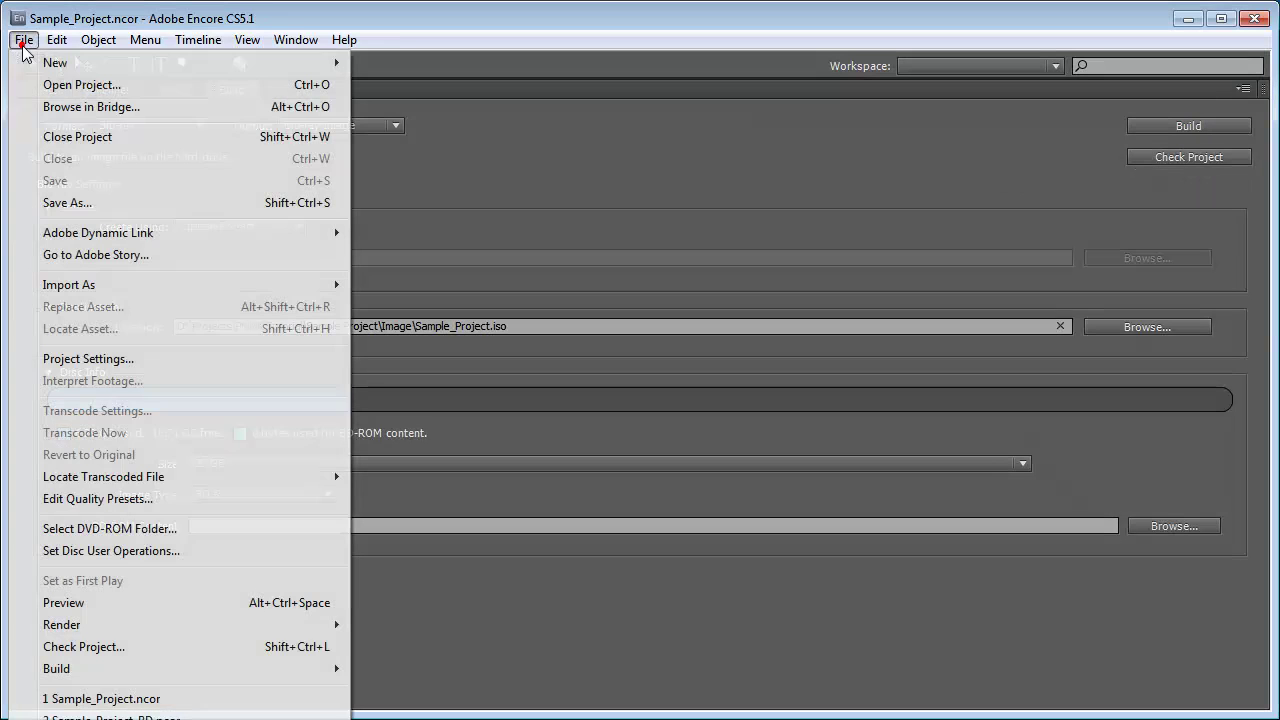
left_click(236, 13)
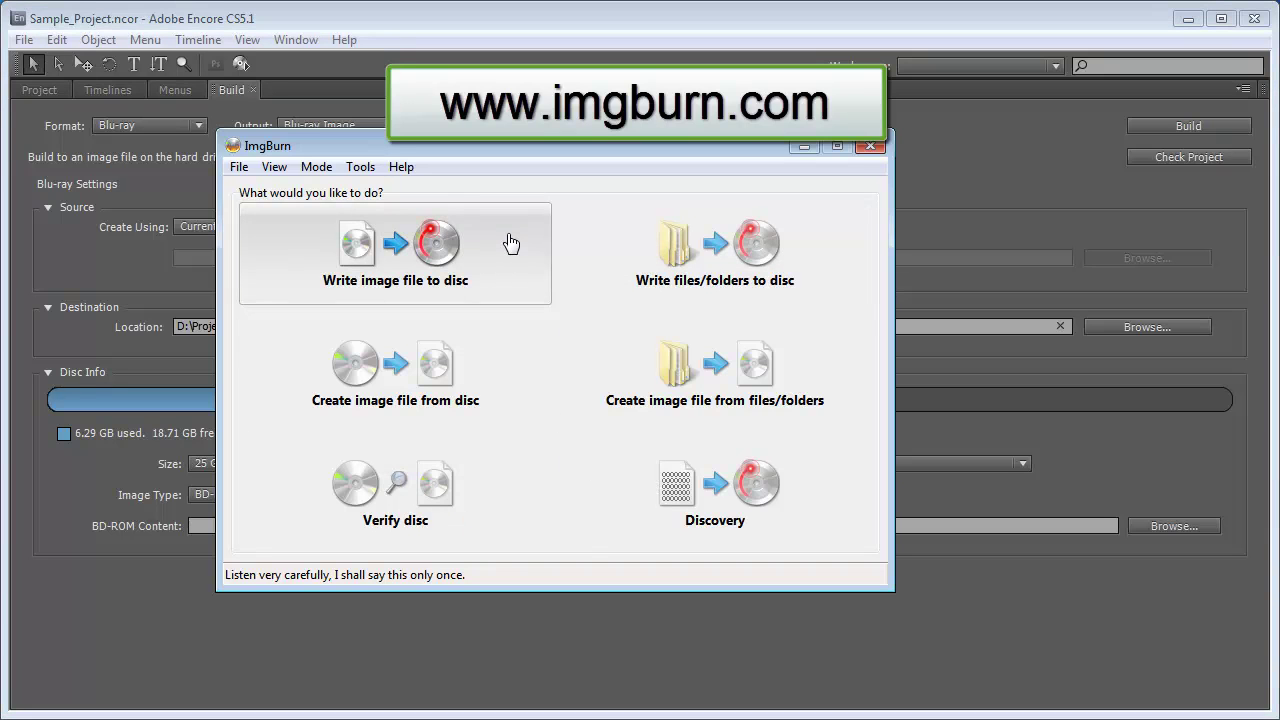
View ImgBurn's settings for writing an image file to disc, and consult the Additional Notes in the Encore quick reference guide PDF
left_click(437, 250)
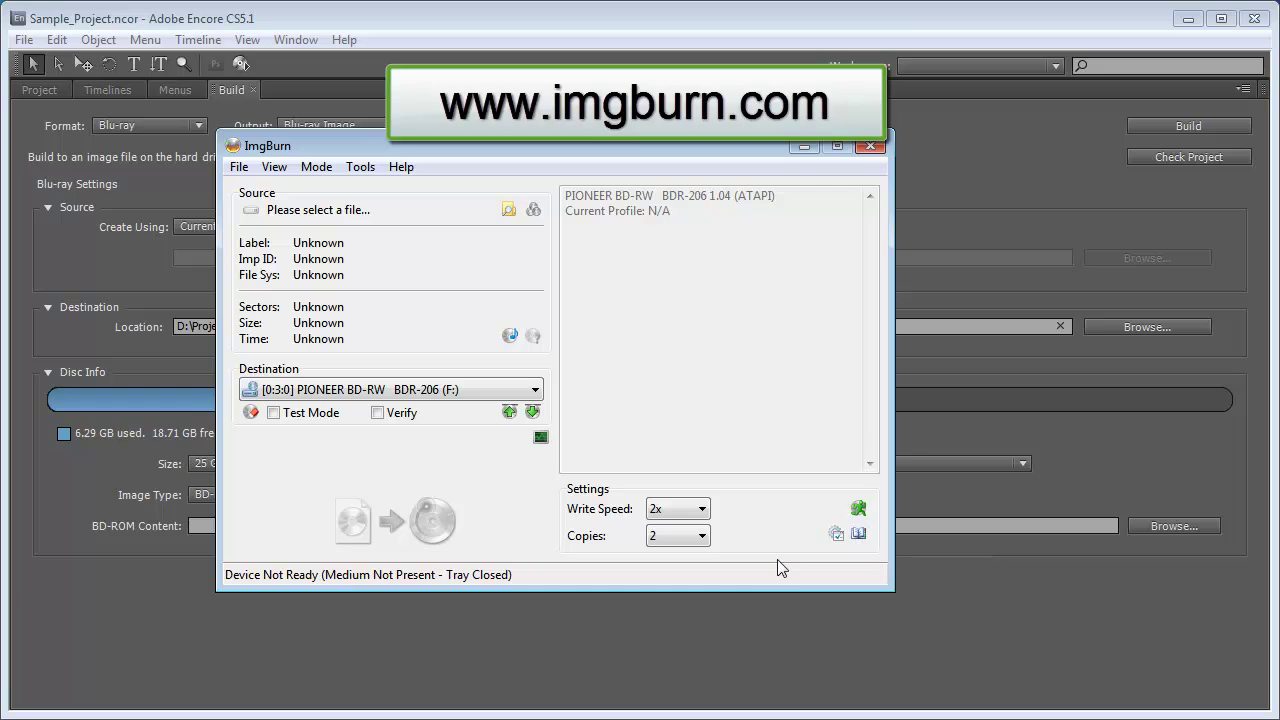
left_click(808, 147)
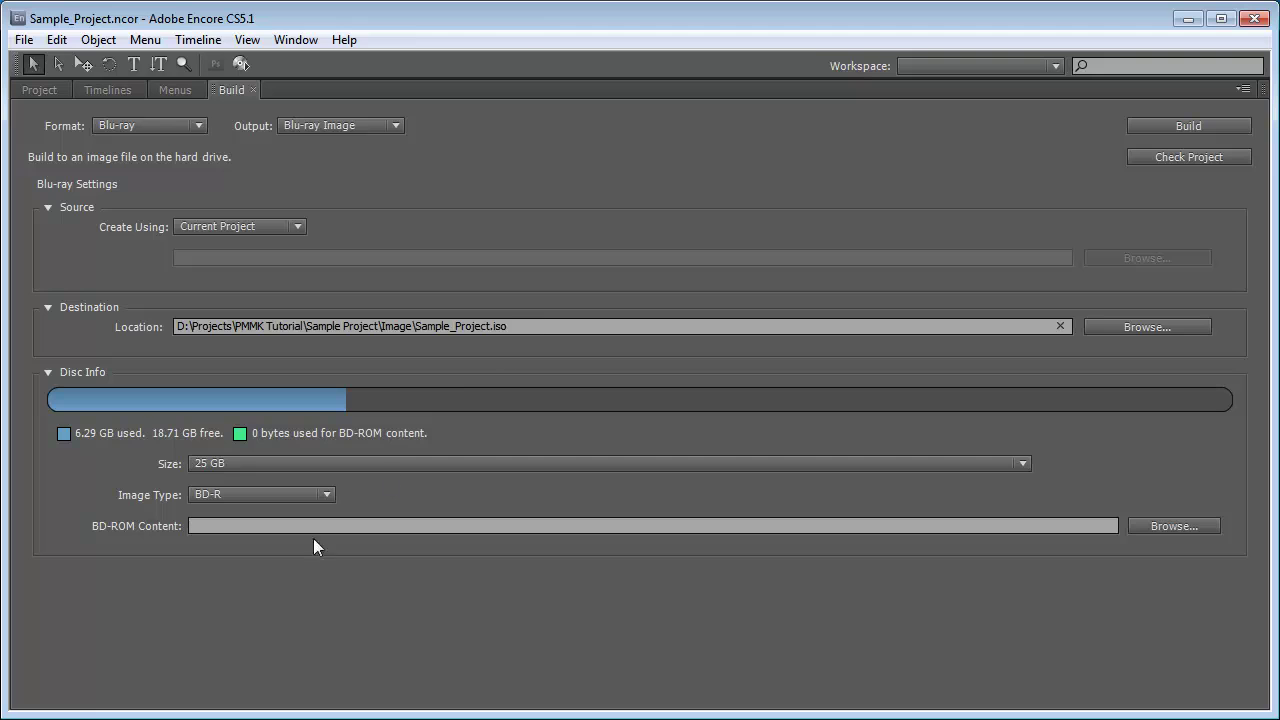
key("alt+Tab")
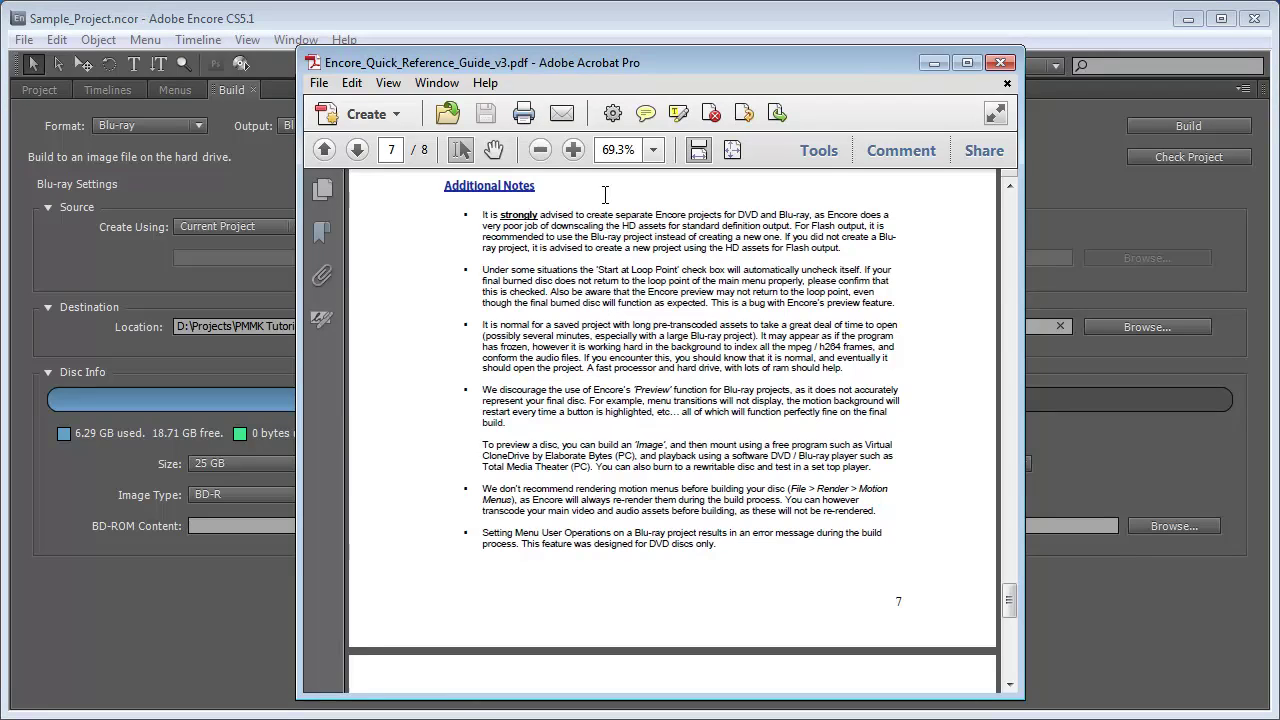
left_click(931, 64)
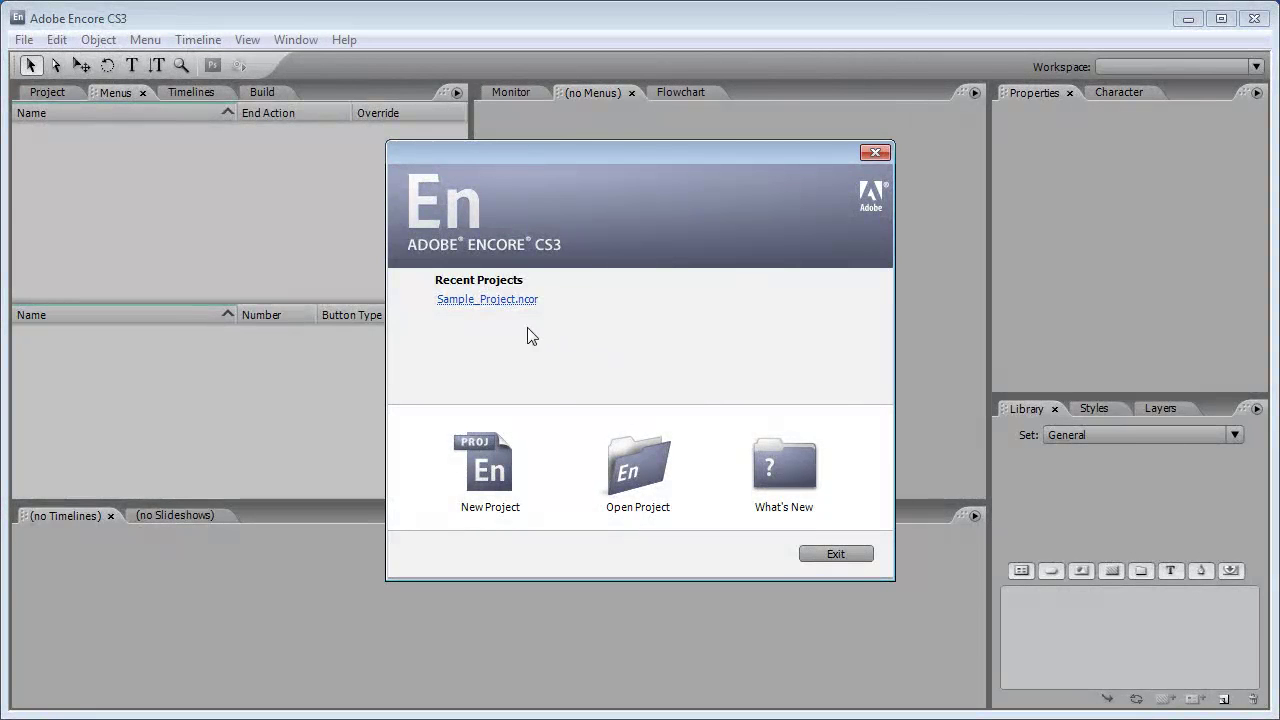
Start a new Blu-ray project in Encore CS3 named Sample_Project_CS3 with dimensions 1920 x 1080
left_click(487, 449)
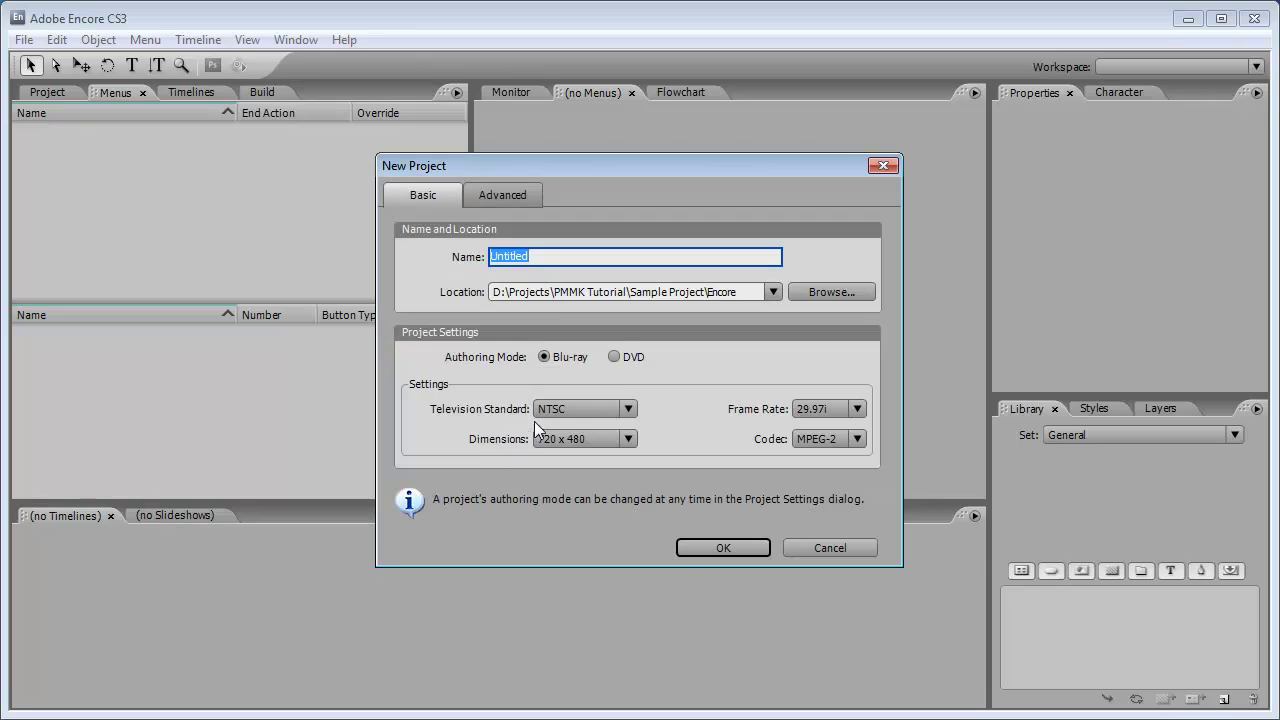
type("Sample_Proje")
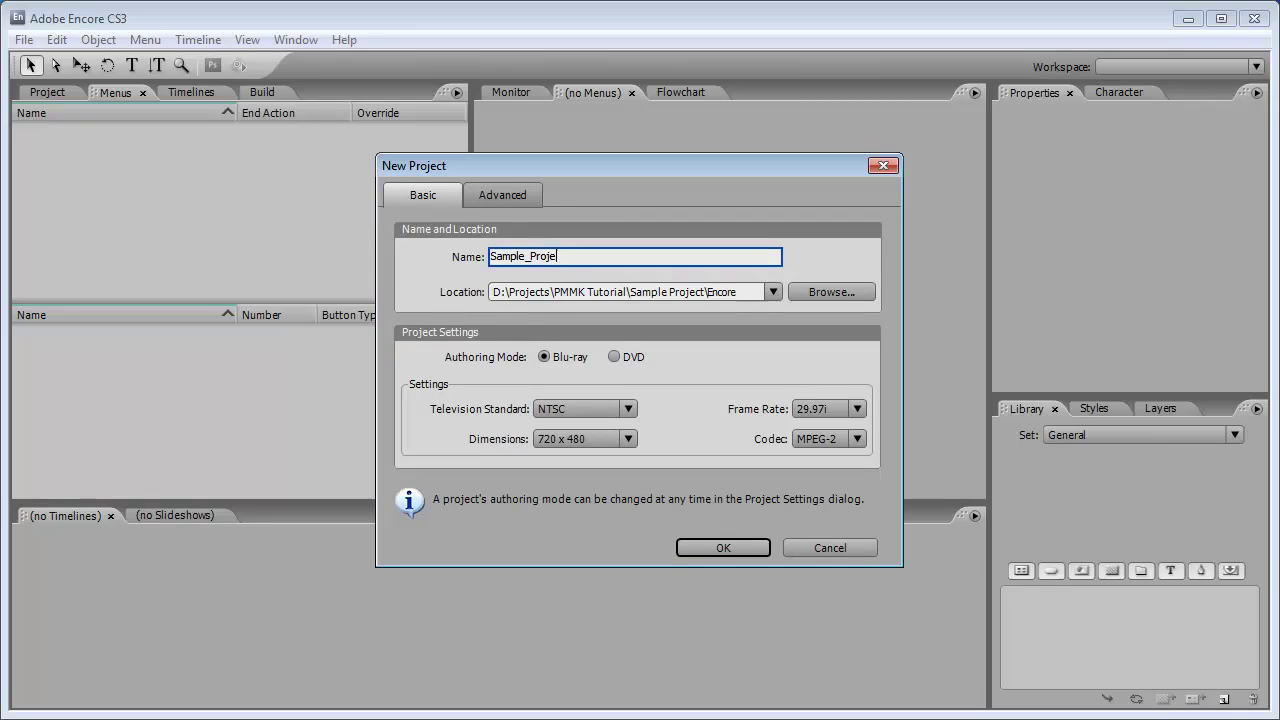
type("ct_CS3")
left_click(628, 439)
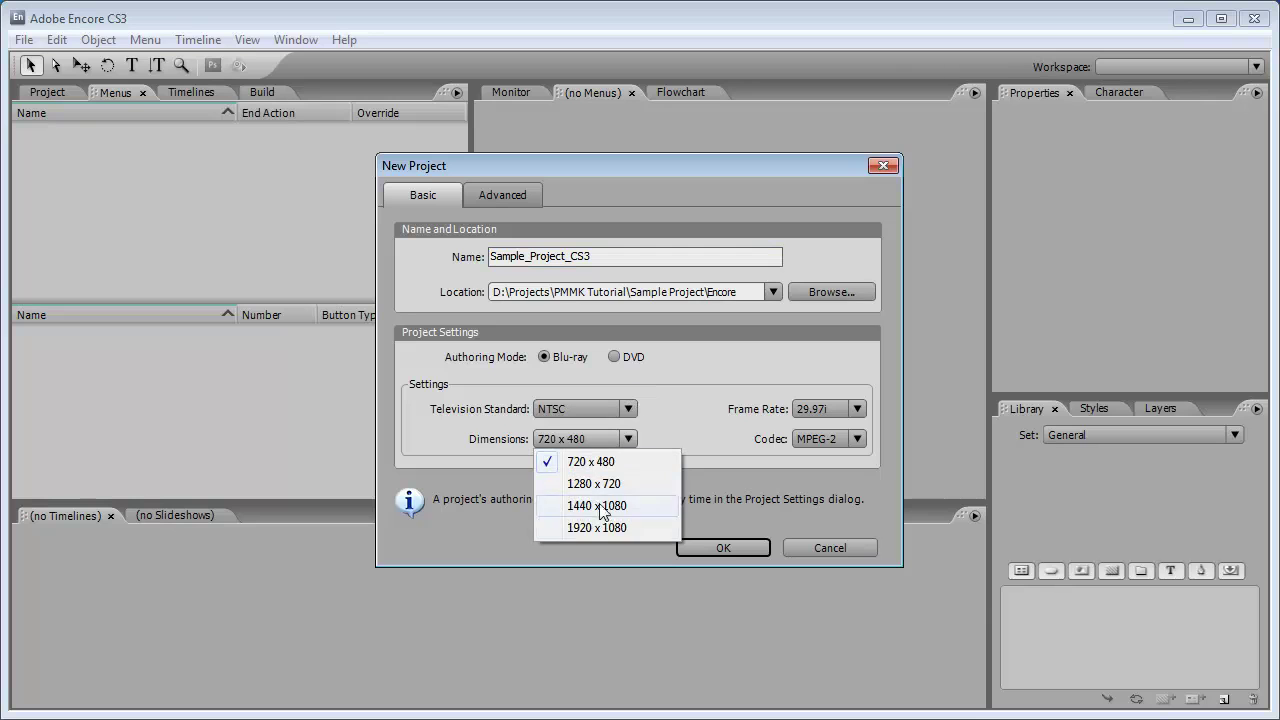
left_click(579, 527)
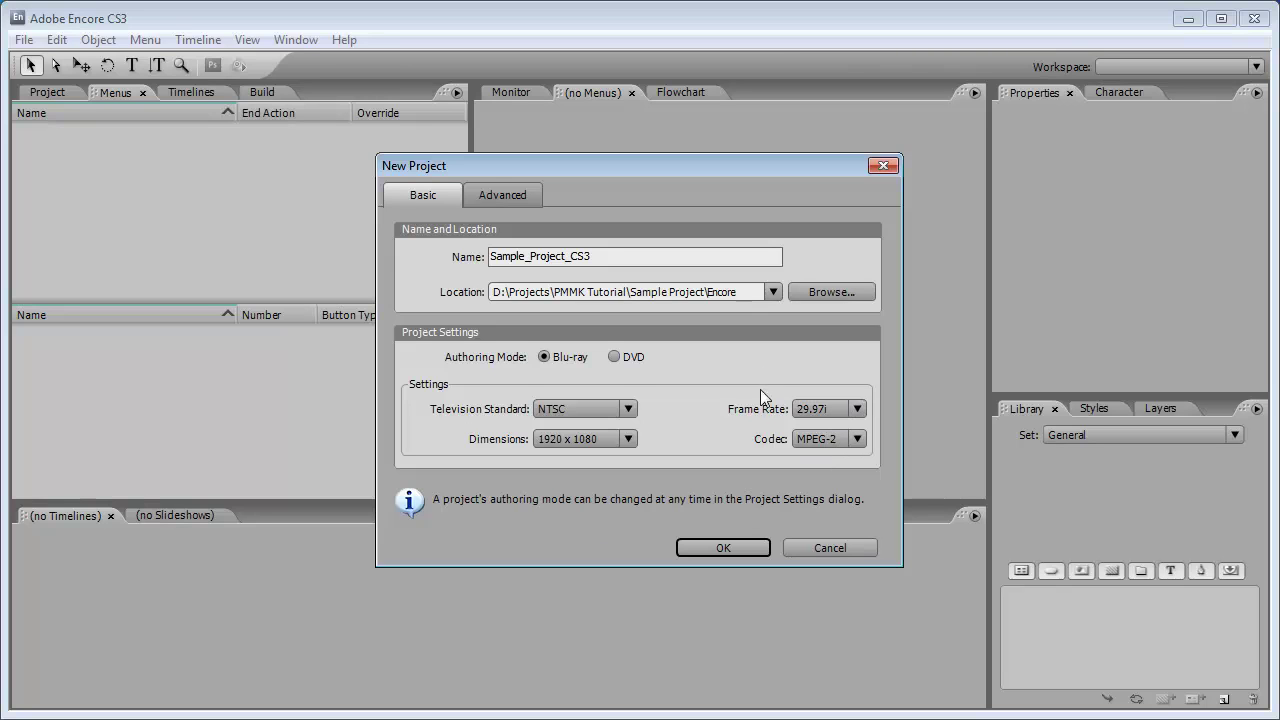
Set the project's maximum audio/video bitrate to 20.0 Mbps and create the project
left_click(499, 194)
left_click(743, 280)
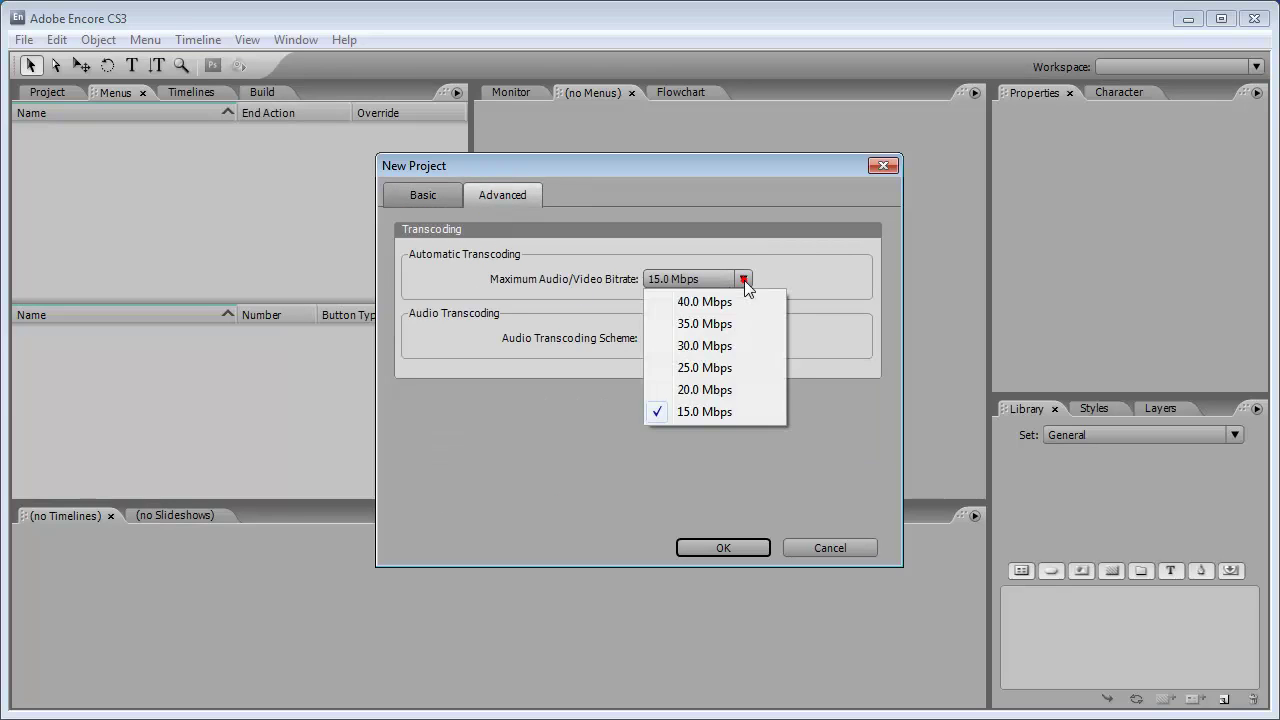
left_click(718, 391)
left_click(422, 194)
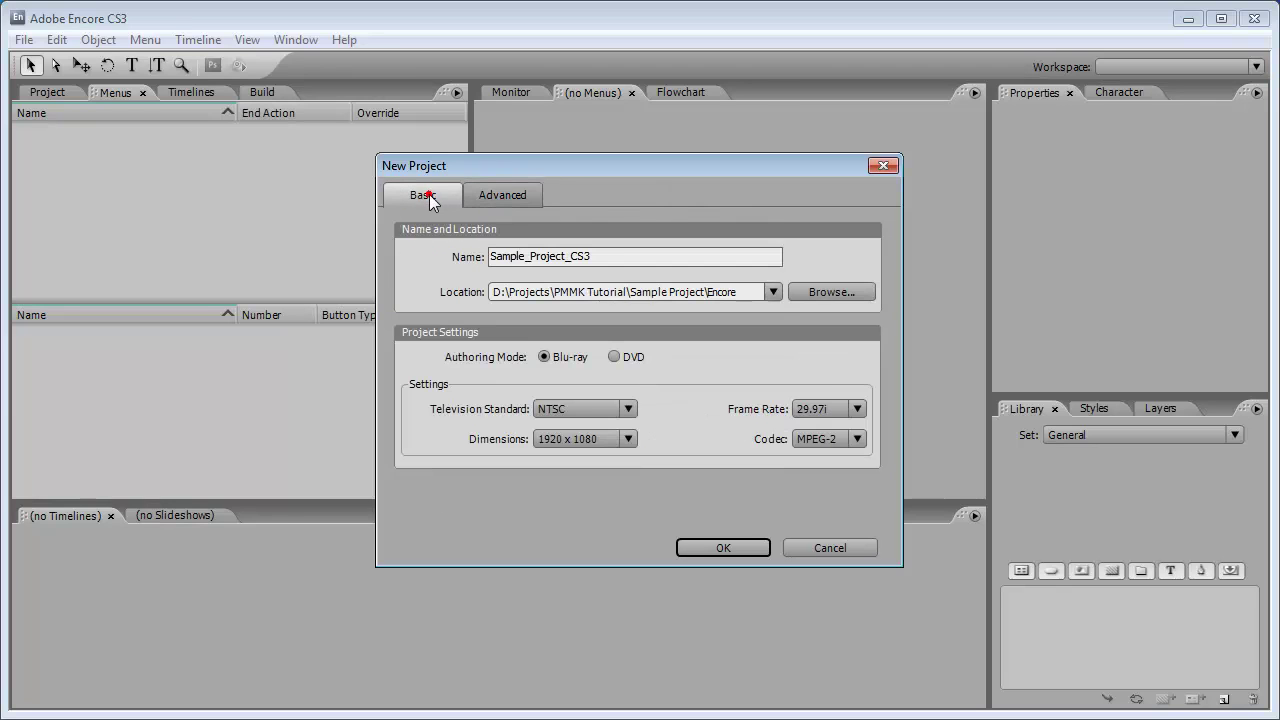
left_click(717, 546)
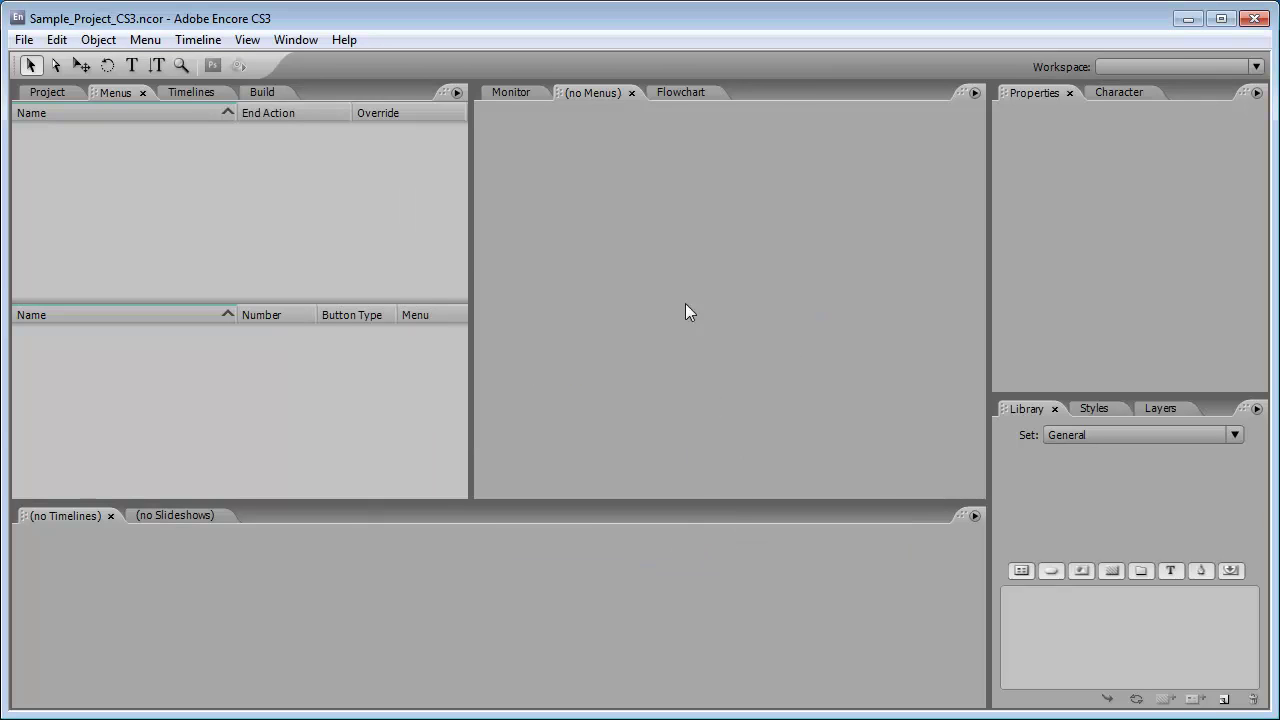
Create a folder named Menus in the project's asset list
left_click(40, 93)
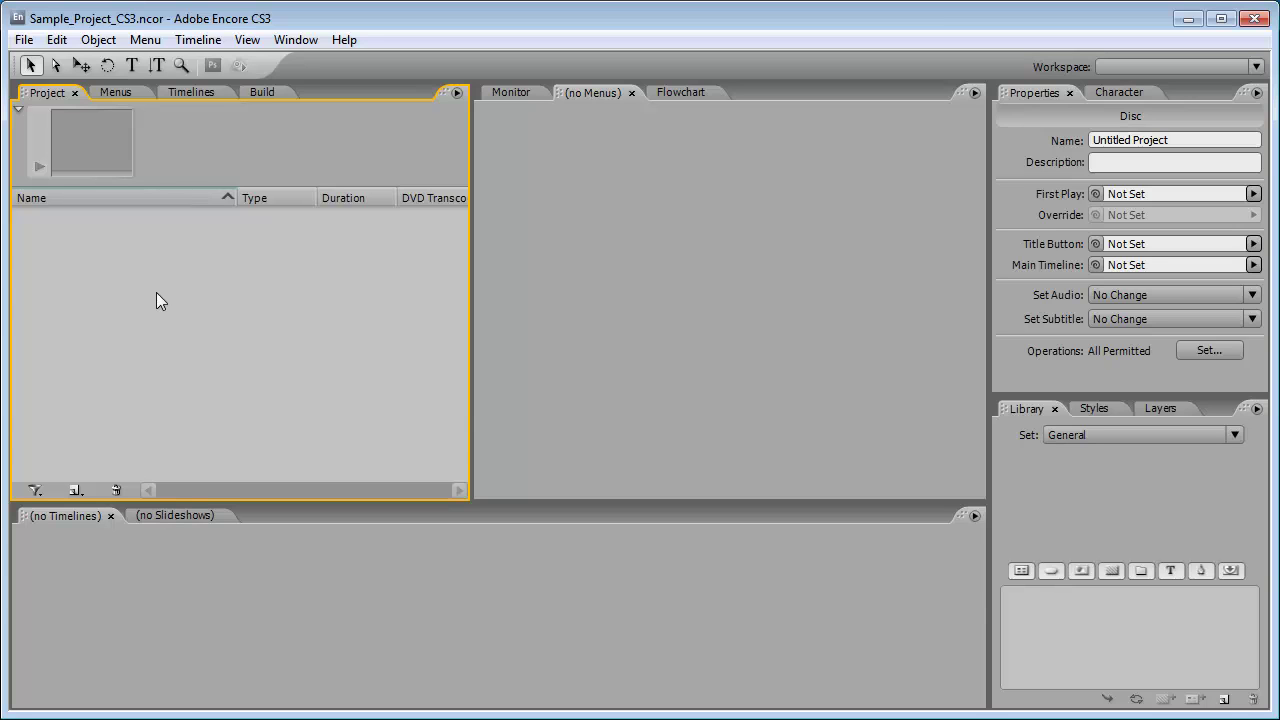
right_click(112, 251)
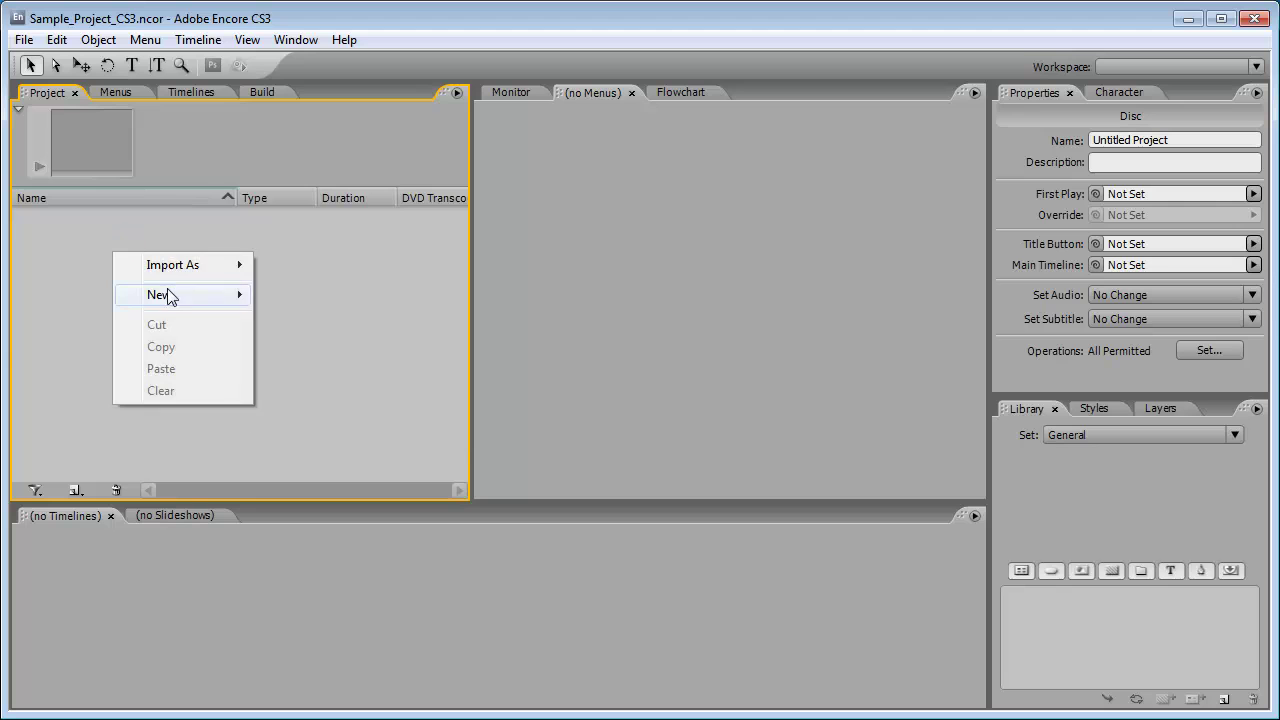
mouse_move(168, 296)
left_click(290, 412)
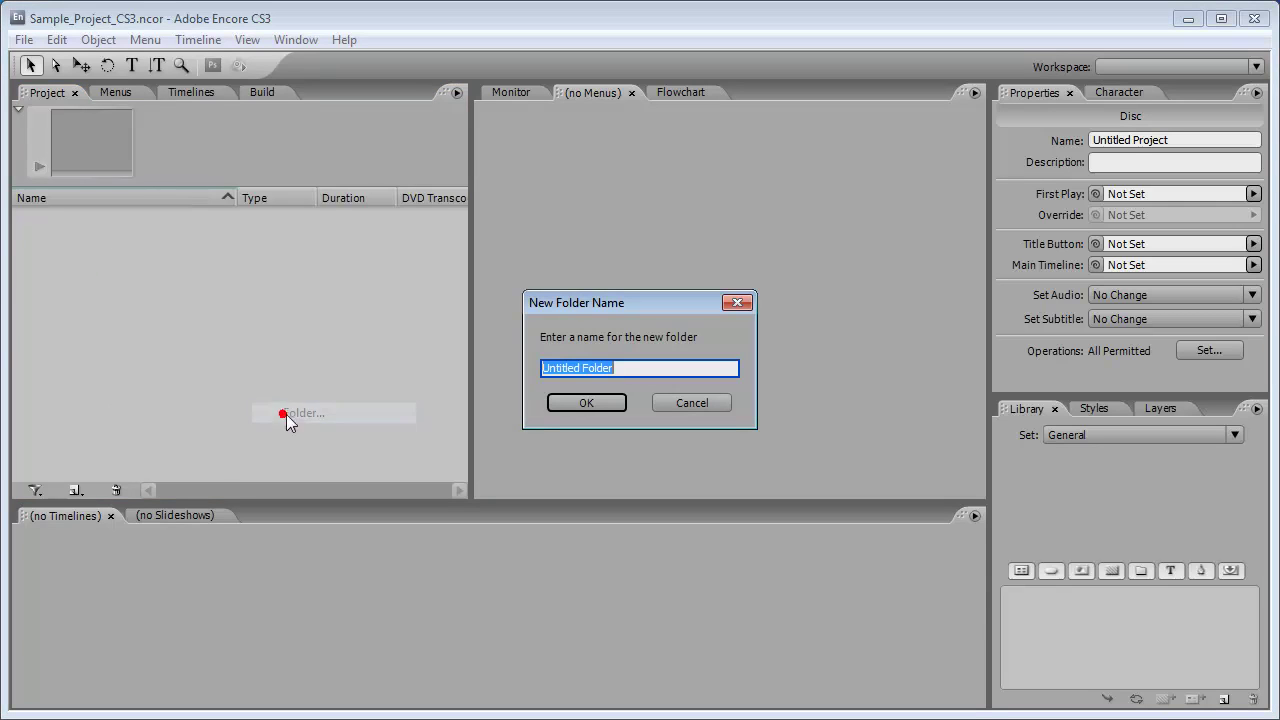
type("Menus")
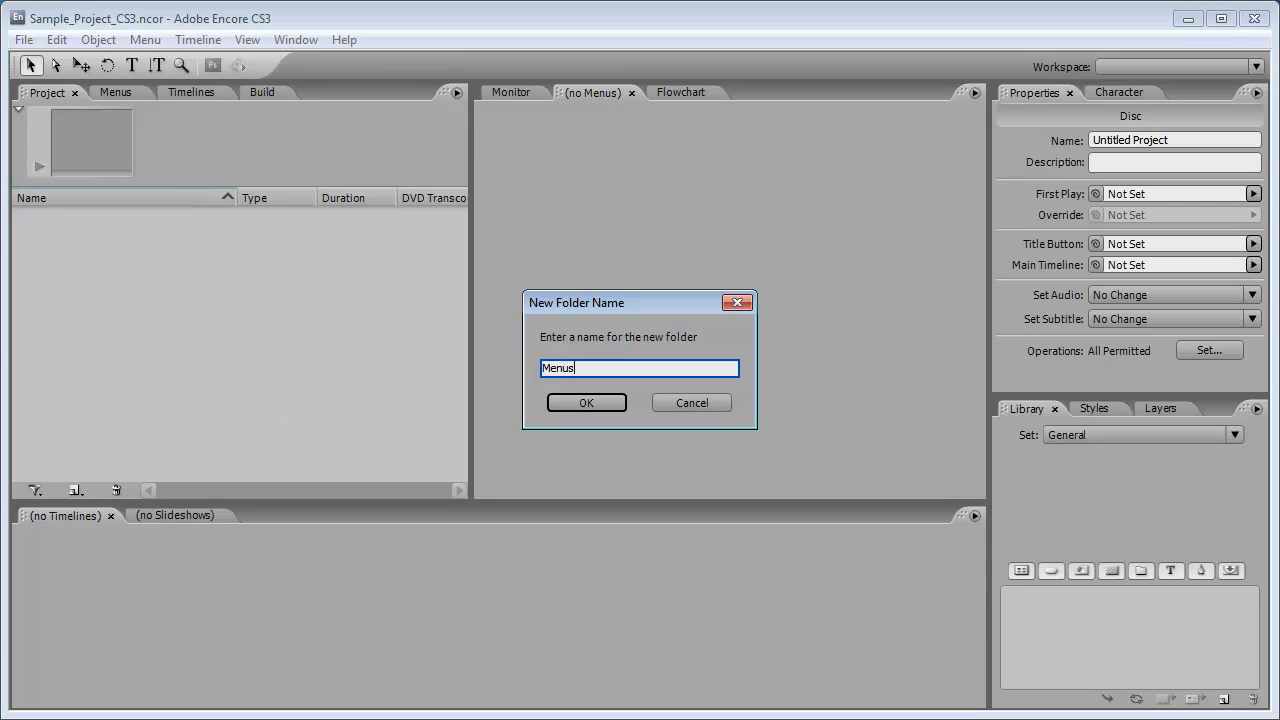
left_click(570, 402)
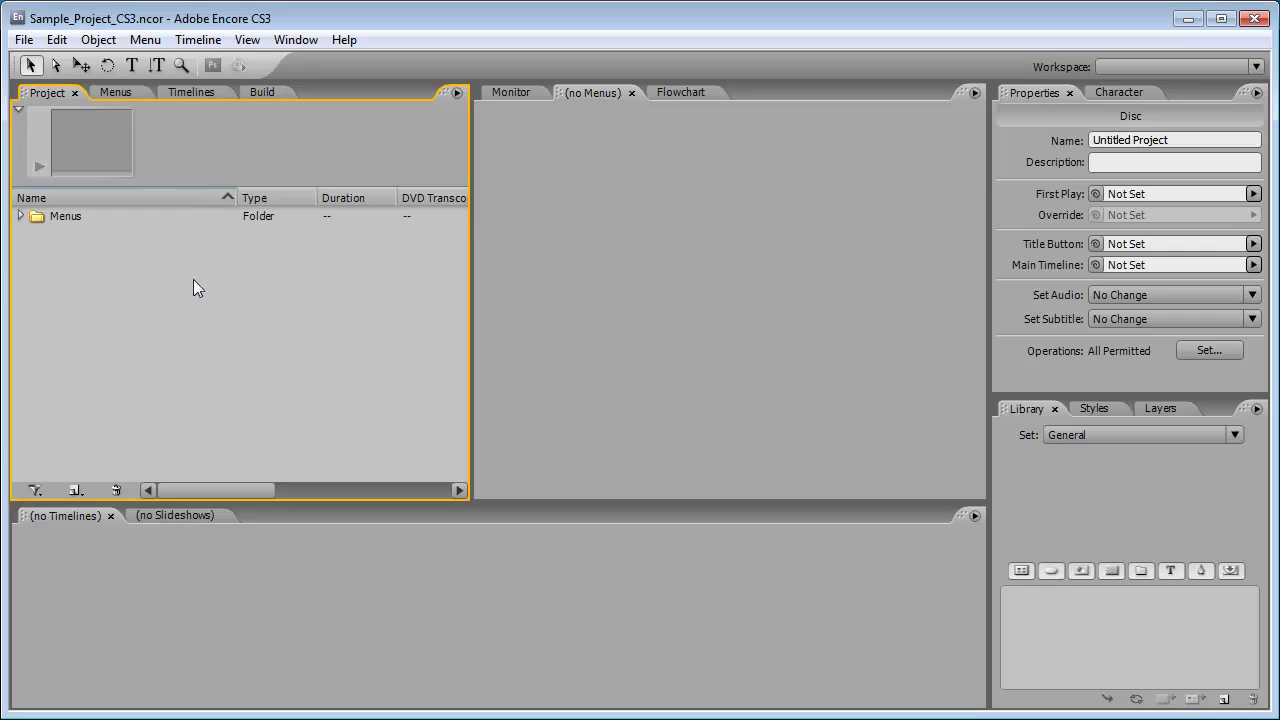
Import 07_Main_Menu_HD.psd, 07_Scene_Menu_HD.psd and 07_Special_Menu_HD.psd as menus into the Menus folder and expand it
left_click(64, 217)
right_click(64, 217)
mouse_move(171, 263)
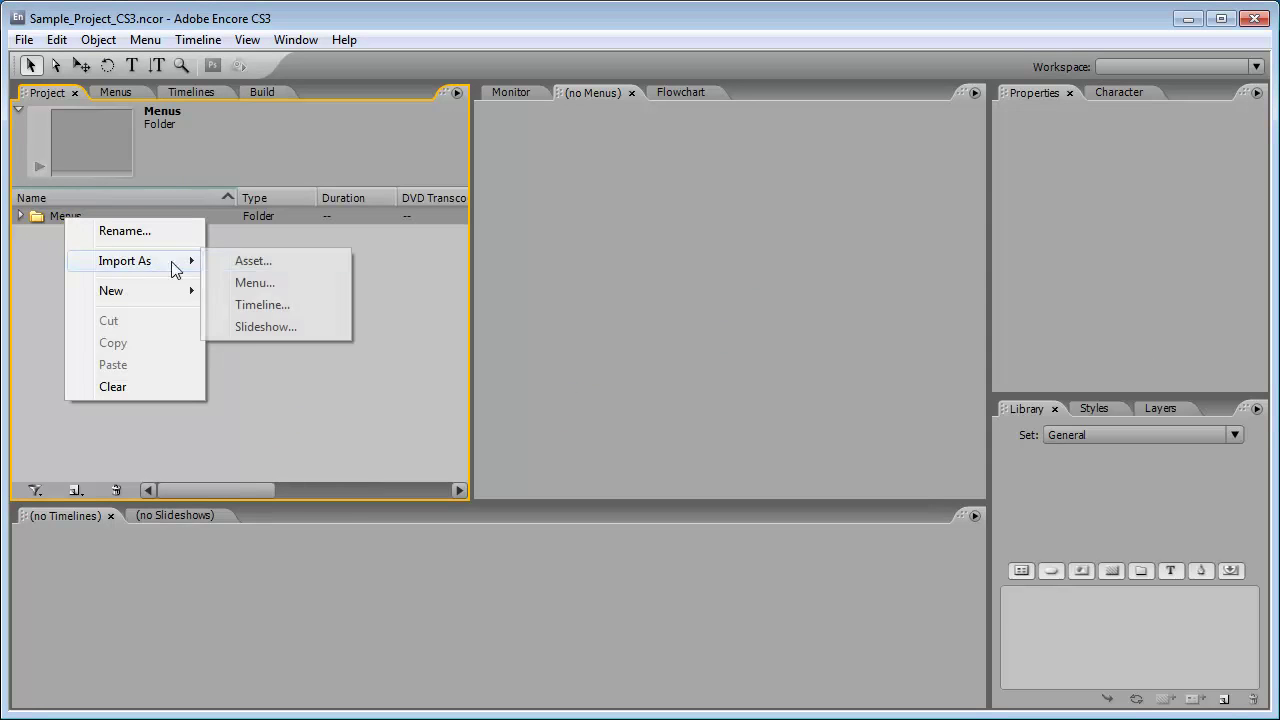
left_click(272, 280)
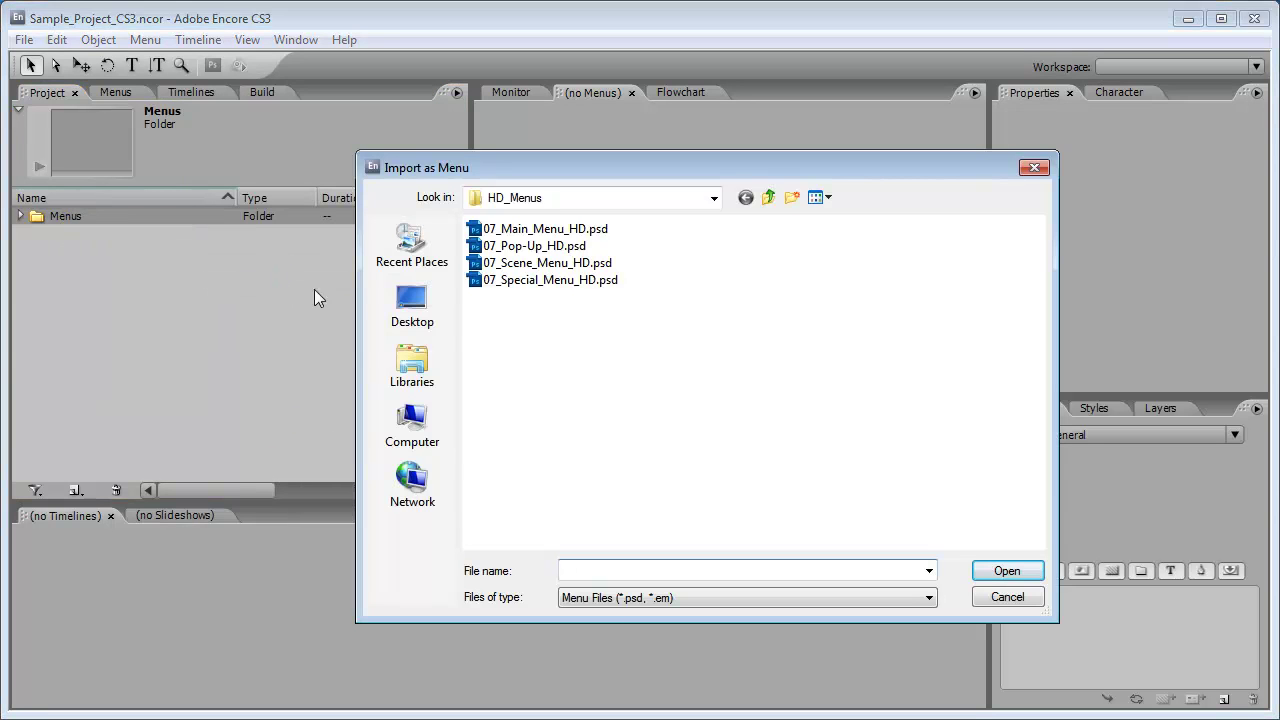
left_click(560, 230)
left_click(545, 263, "ctrl")
left_click(572, 281, "ctrl")
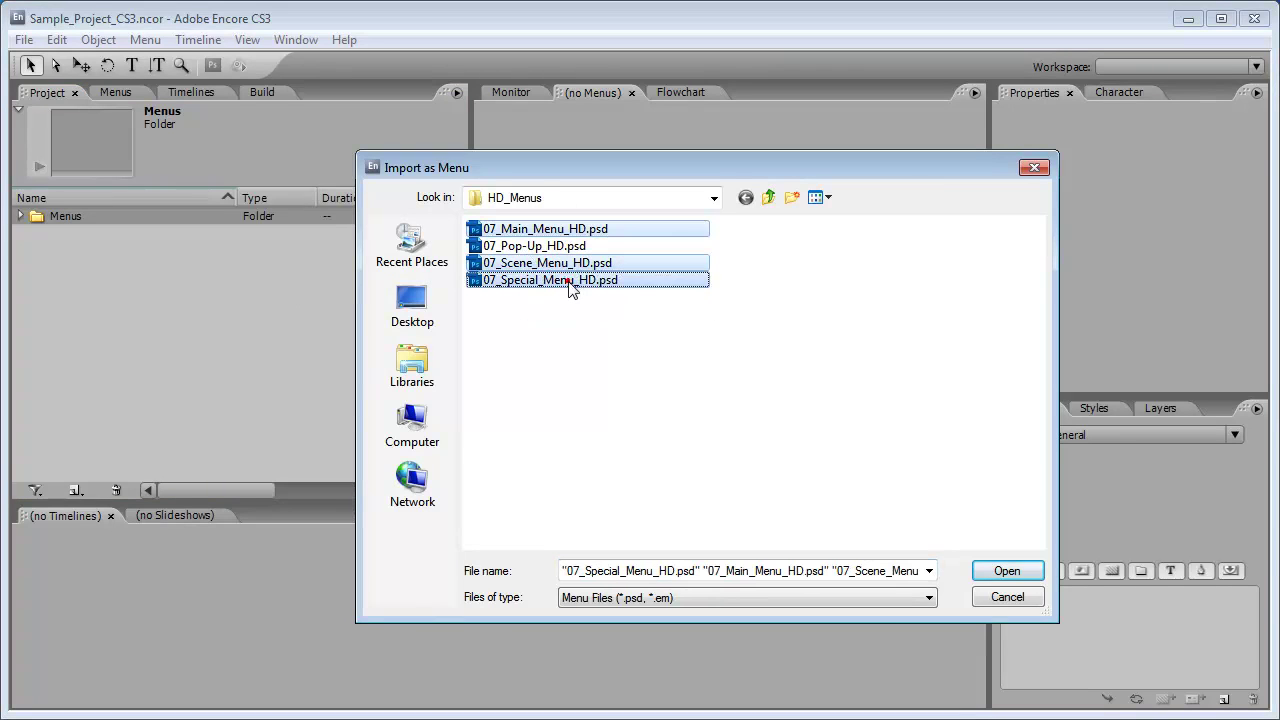
left_click(1006, 571)
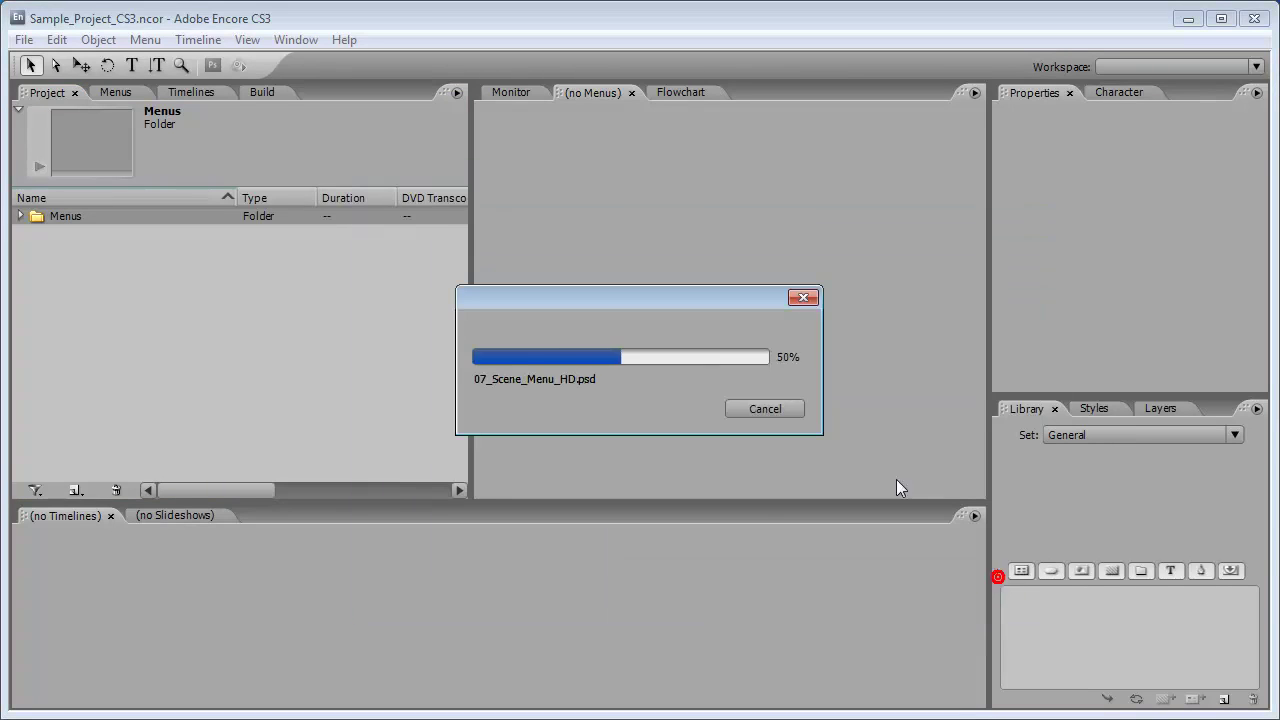
left_click(20, 216)
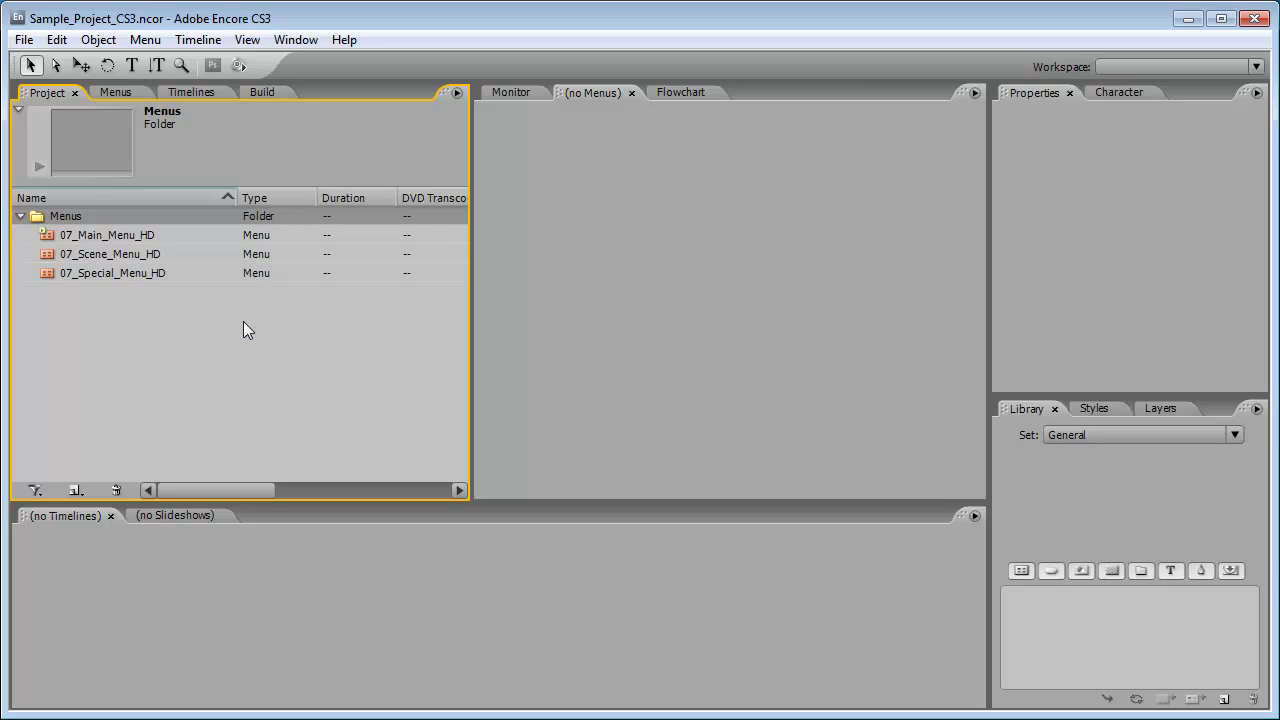
Create a second top-level folder named Menu_Assets in the project, outside the Menus folder
left_click(131, 236)
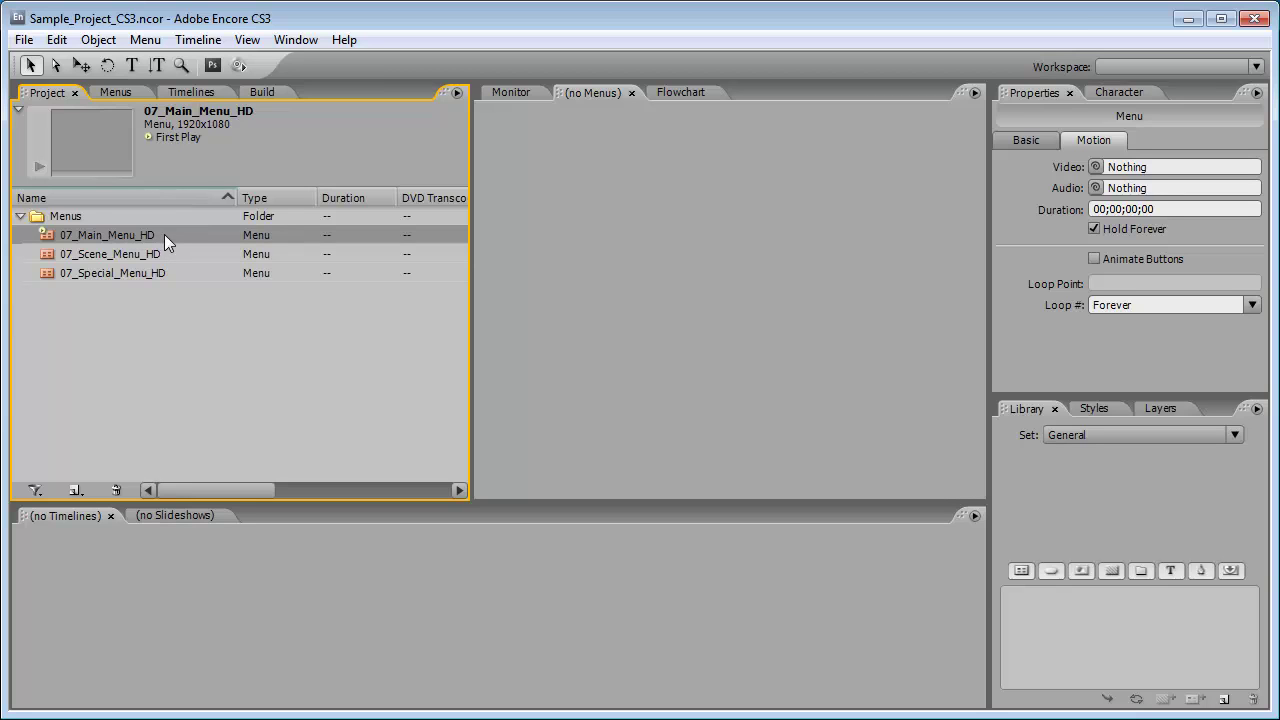
left_click(92, 315)
right_click(70, 316)
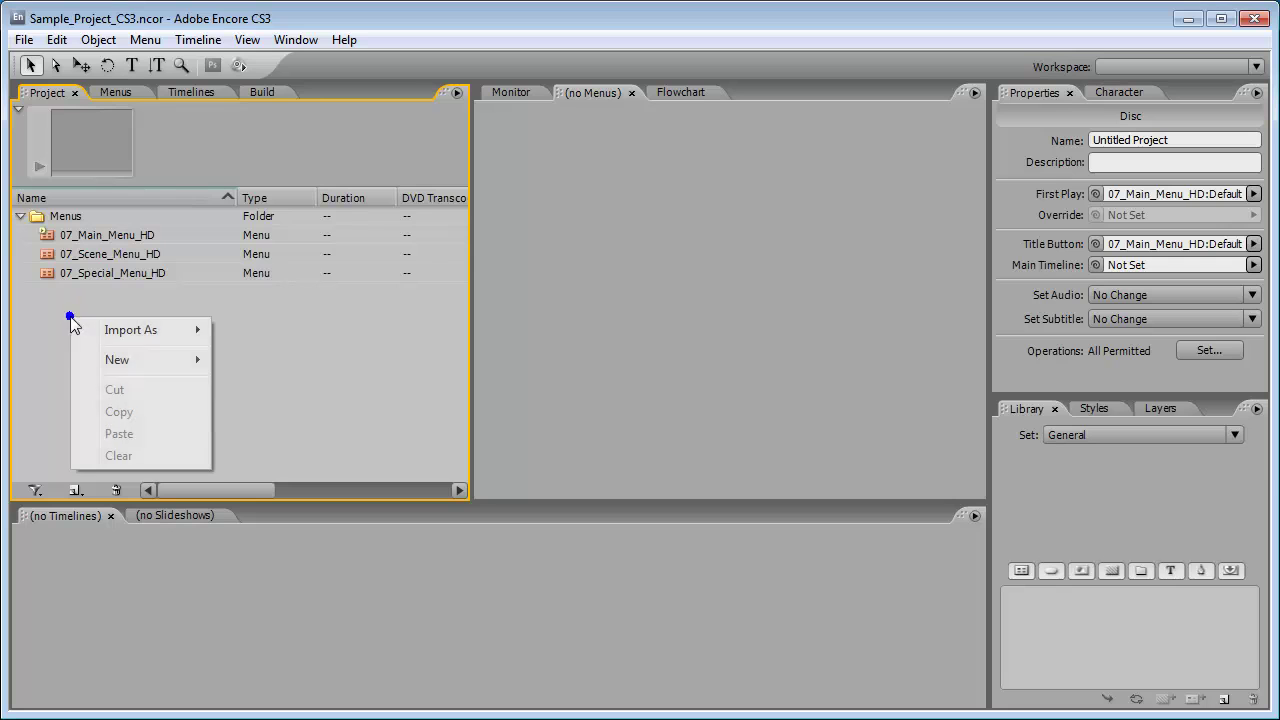
mouse_move(143, 360)
left_click(266, 479)
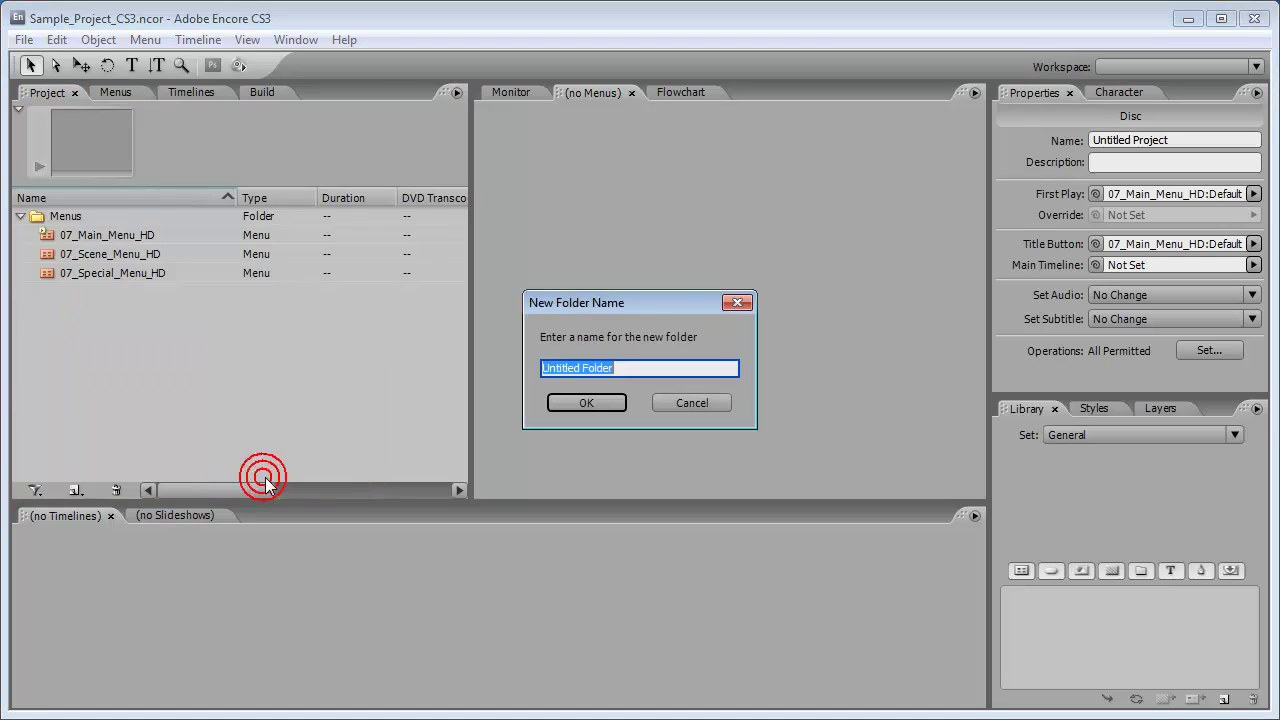
type("Menu_A")
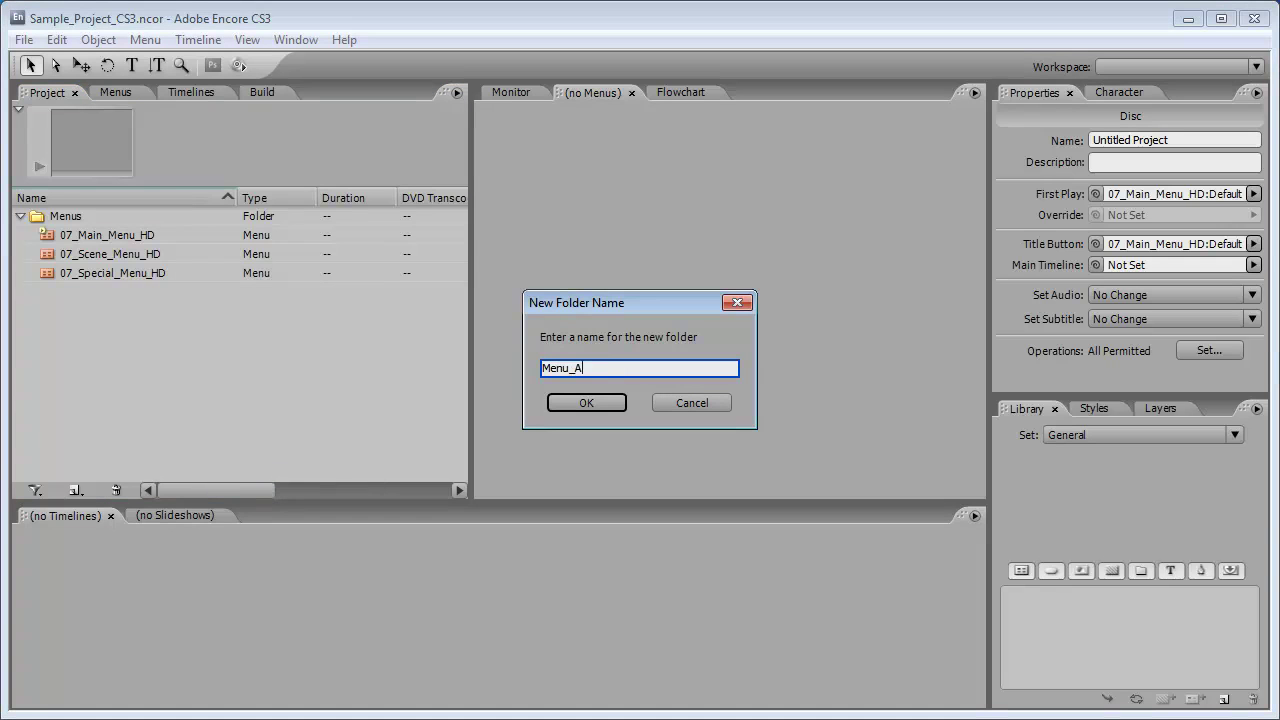
type("ssets")
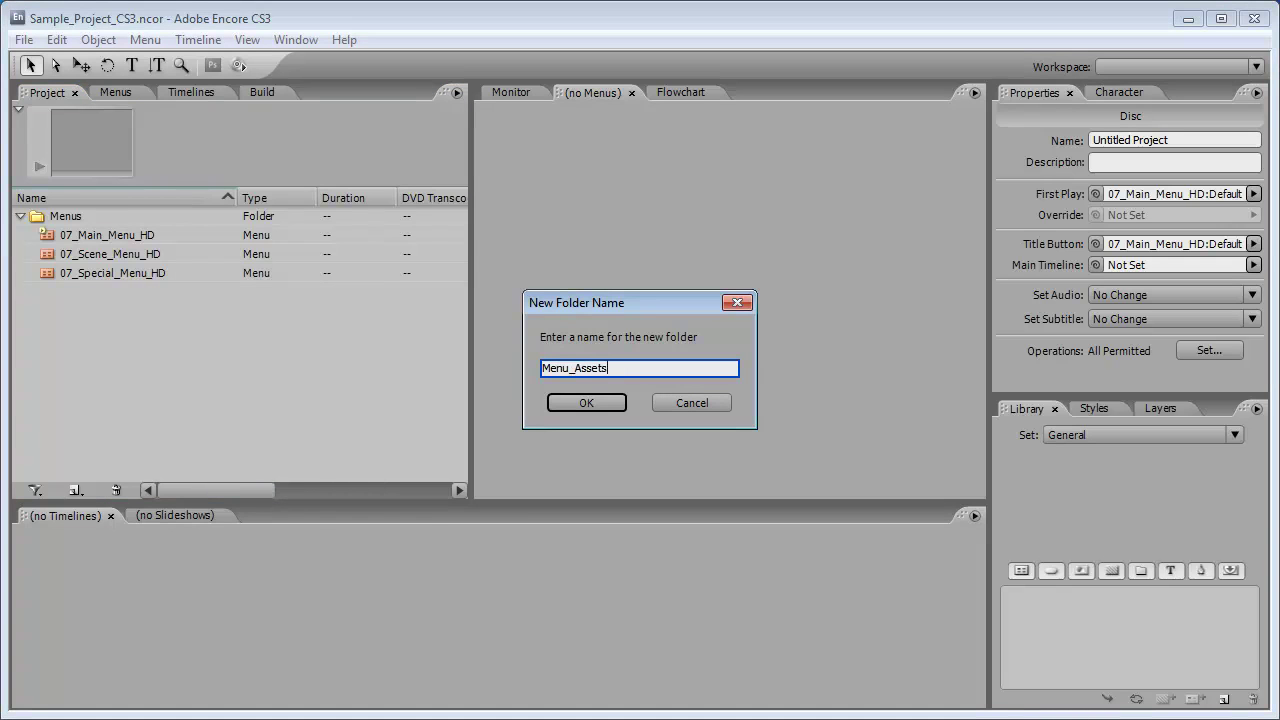
left_click(600, 404)
Import as assets into Menu_Assets, from Menu Exports, Intro_HD, Main_Menu_HD, Scene_Menu_HD_3, Special_Menu_HD, the three T_Main clips, T_Scenes_to_Main_HD and T_Special_to_Main_HD
right_click(88, 216)
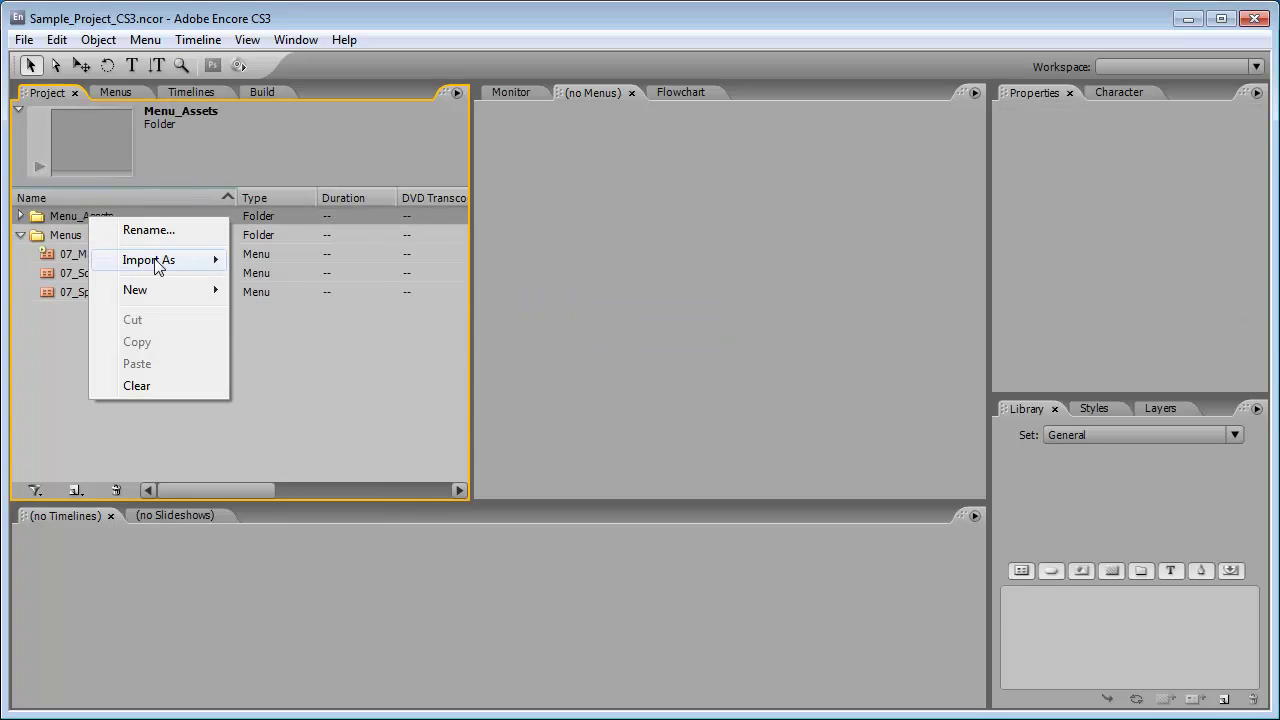
mouse_move(223, 263)
left_click(287, 262)
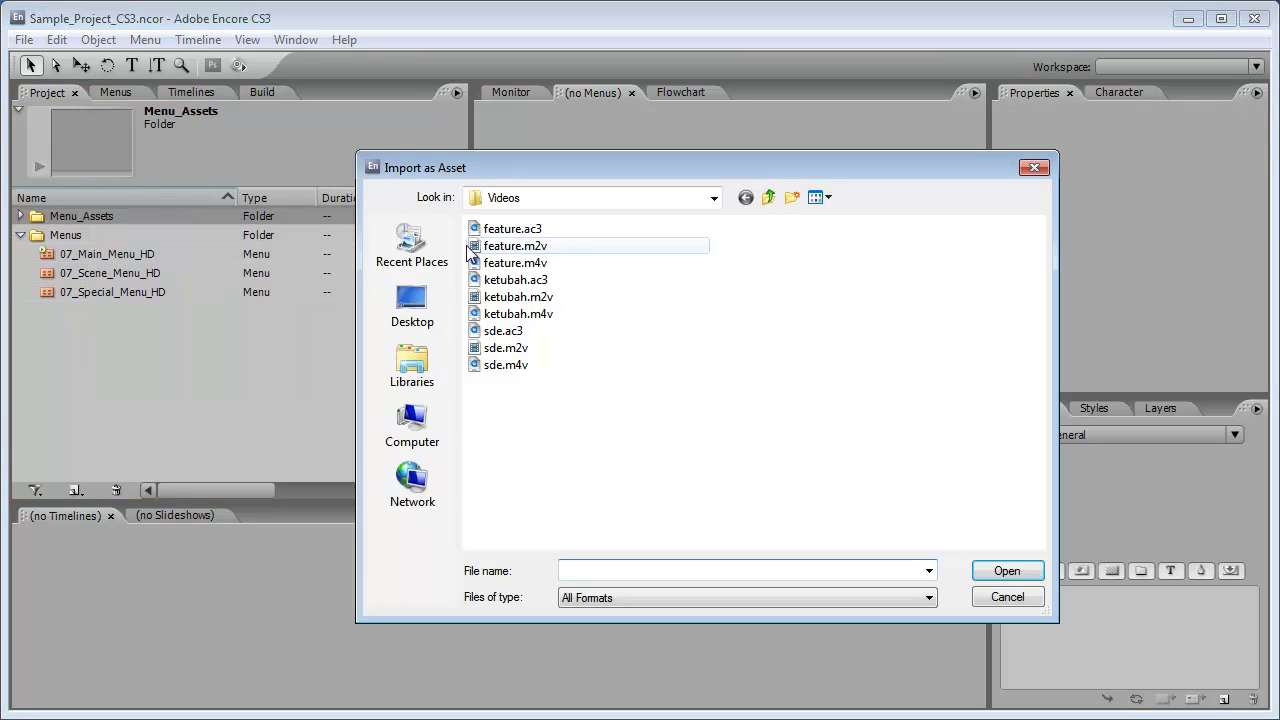
left_click(767, 198)
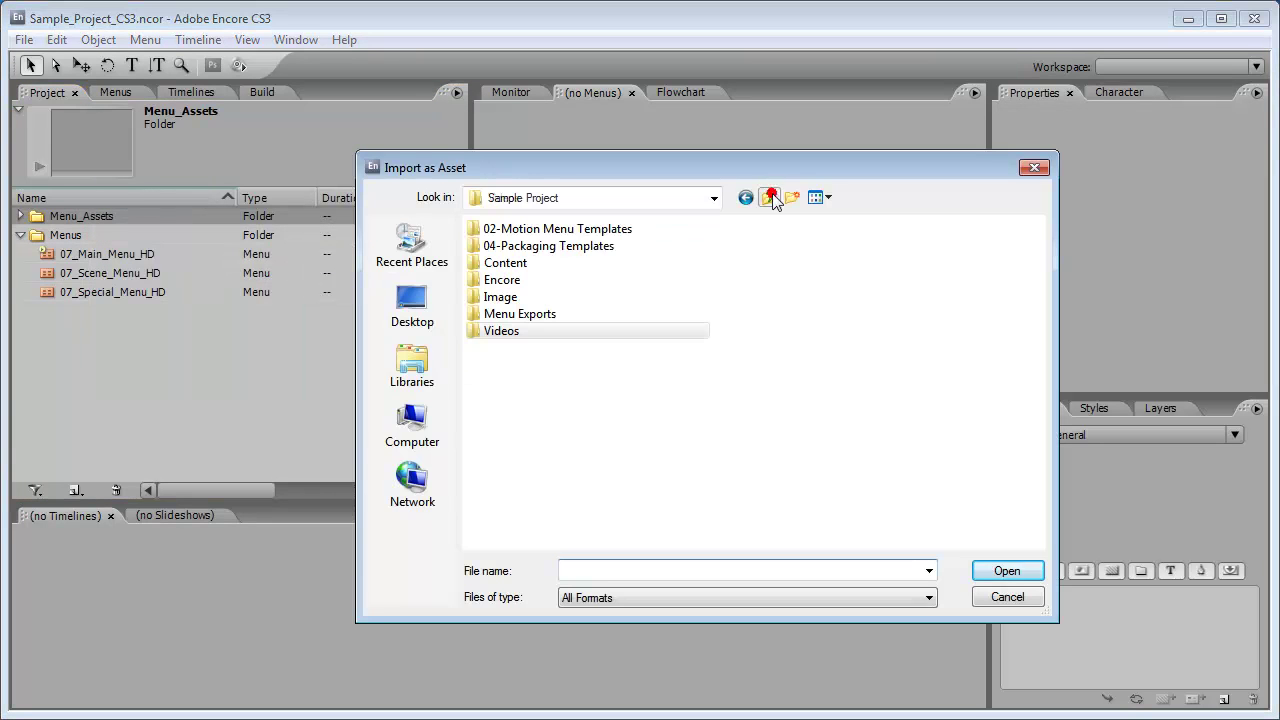
double_click(533, 316)
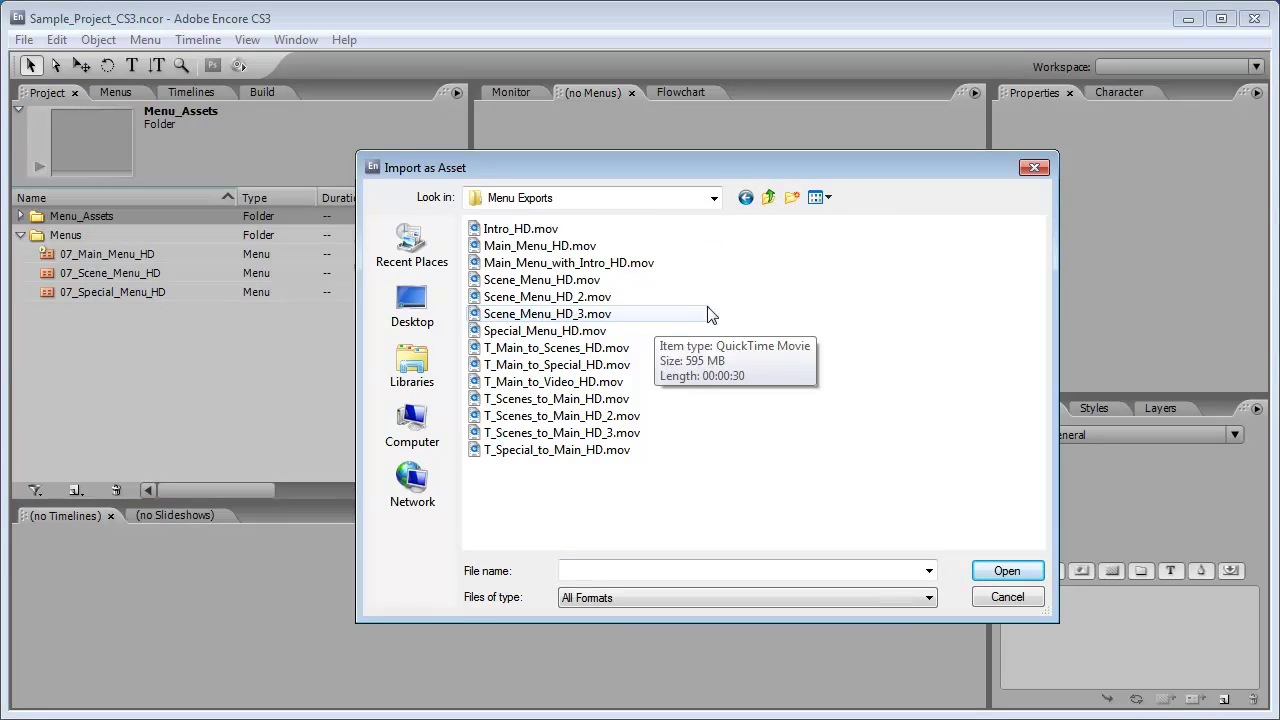
left_click(651, 232)
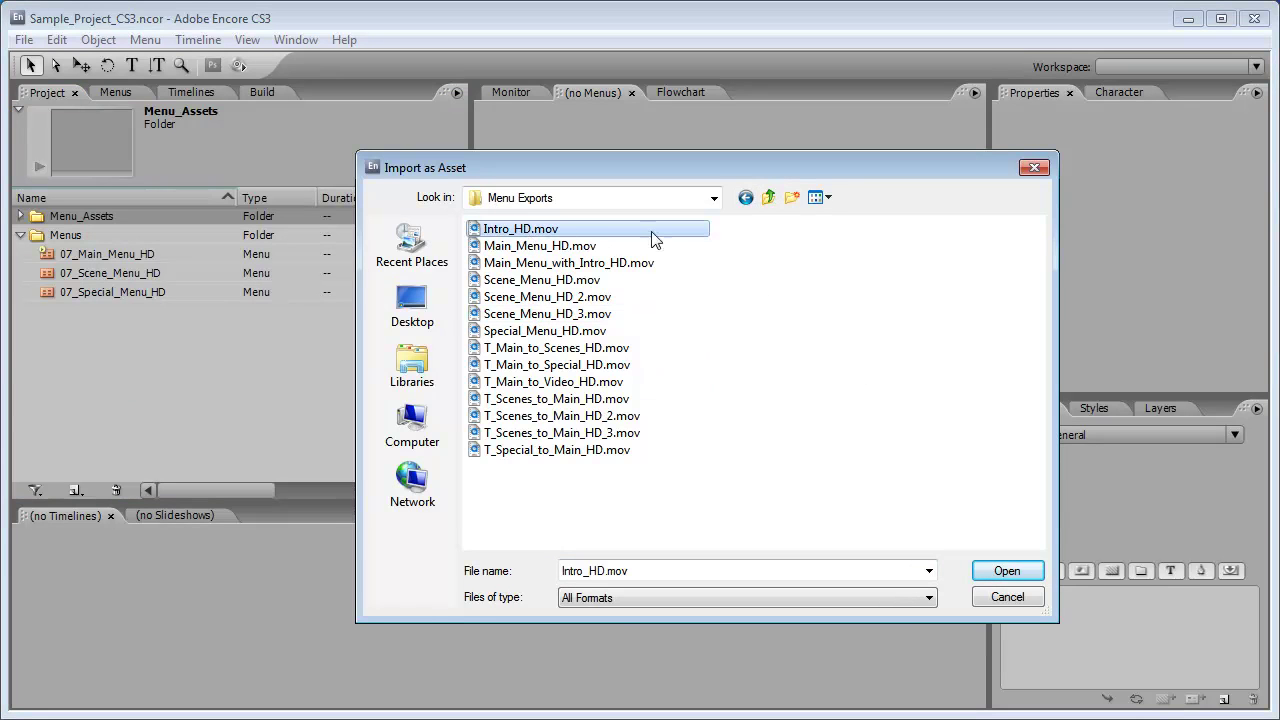
left_click(674, 246, "ctrl")
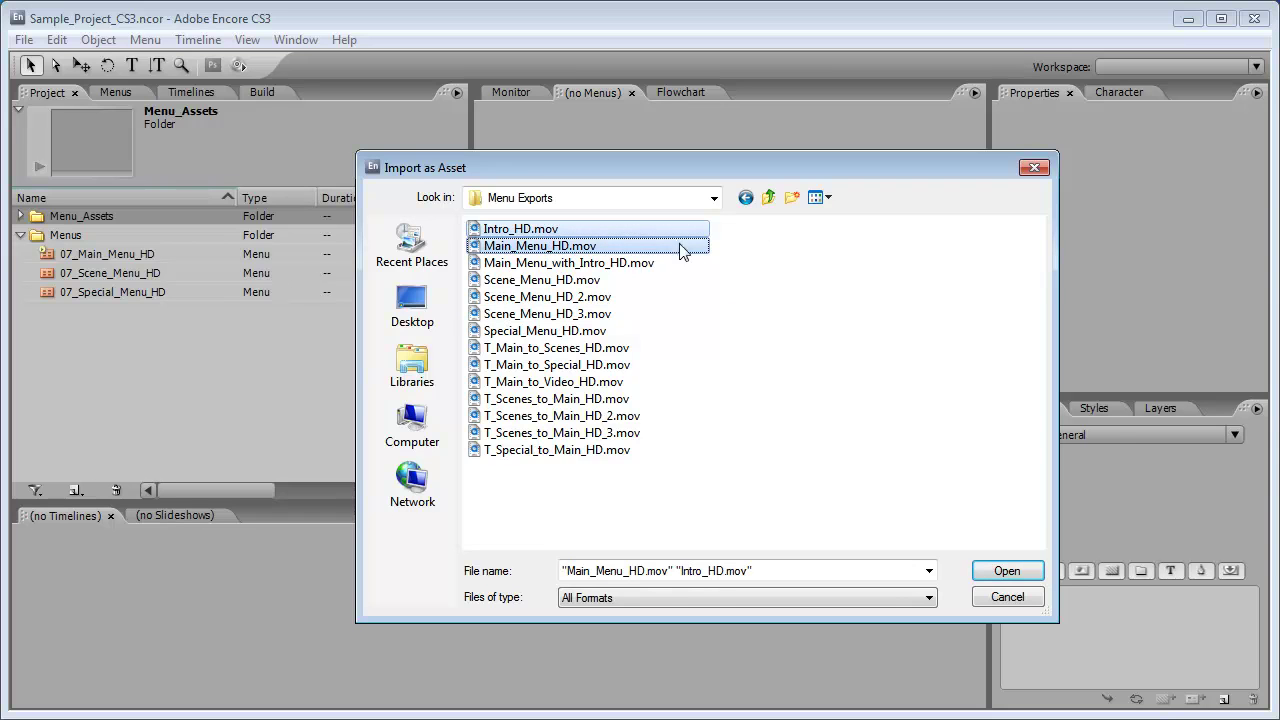
left_click(572, 313, "ctrl")
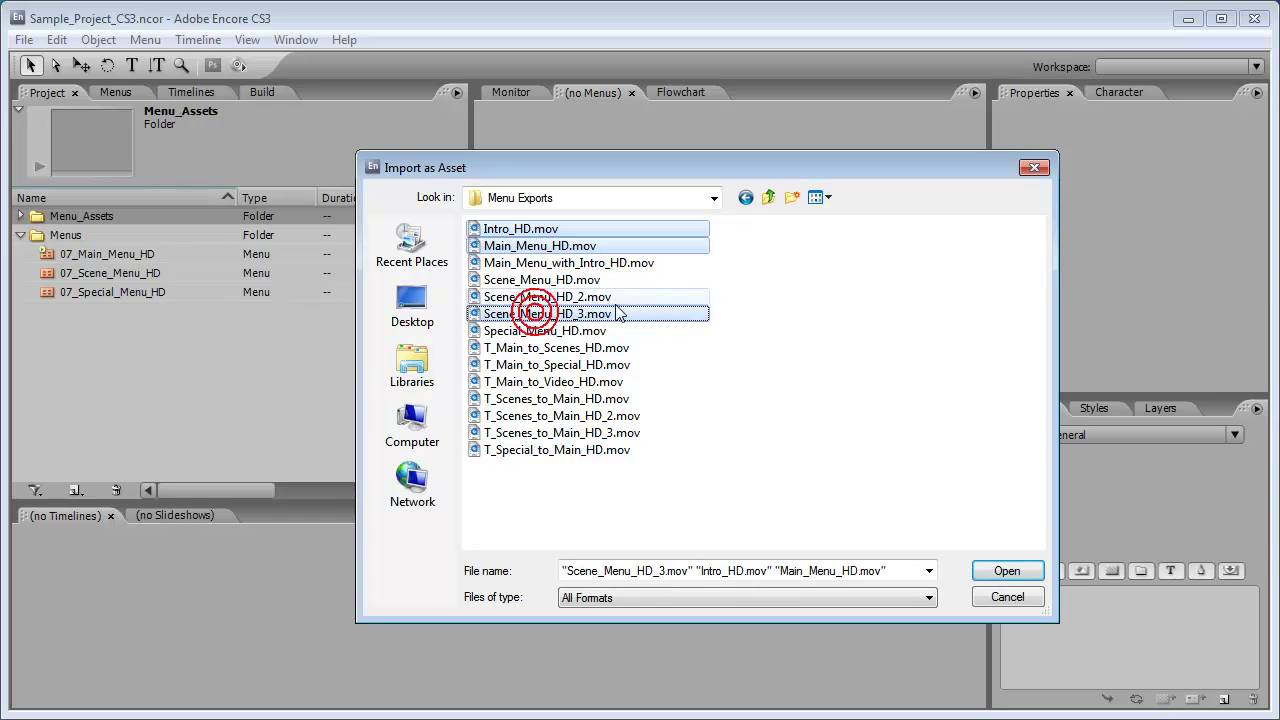
left_click(566, 331, "ctrl")
left_click(598, 348, "ctrl")
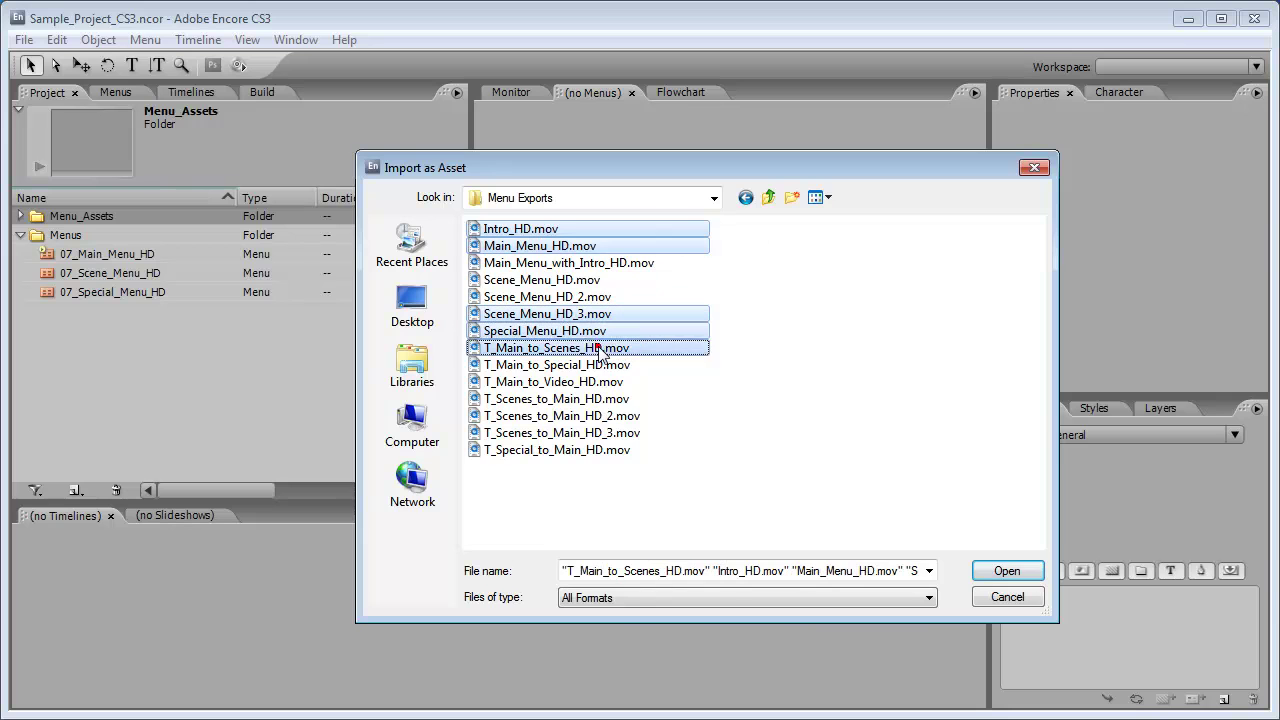
left_click(562, 365, "ctrl")
left_click(558, 382, "ctrl")
left_click(554, 398, "ctrl")
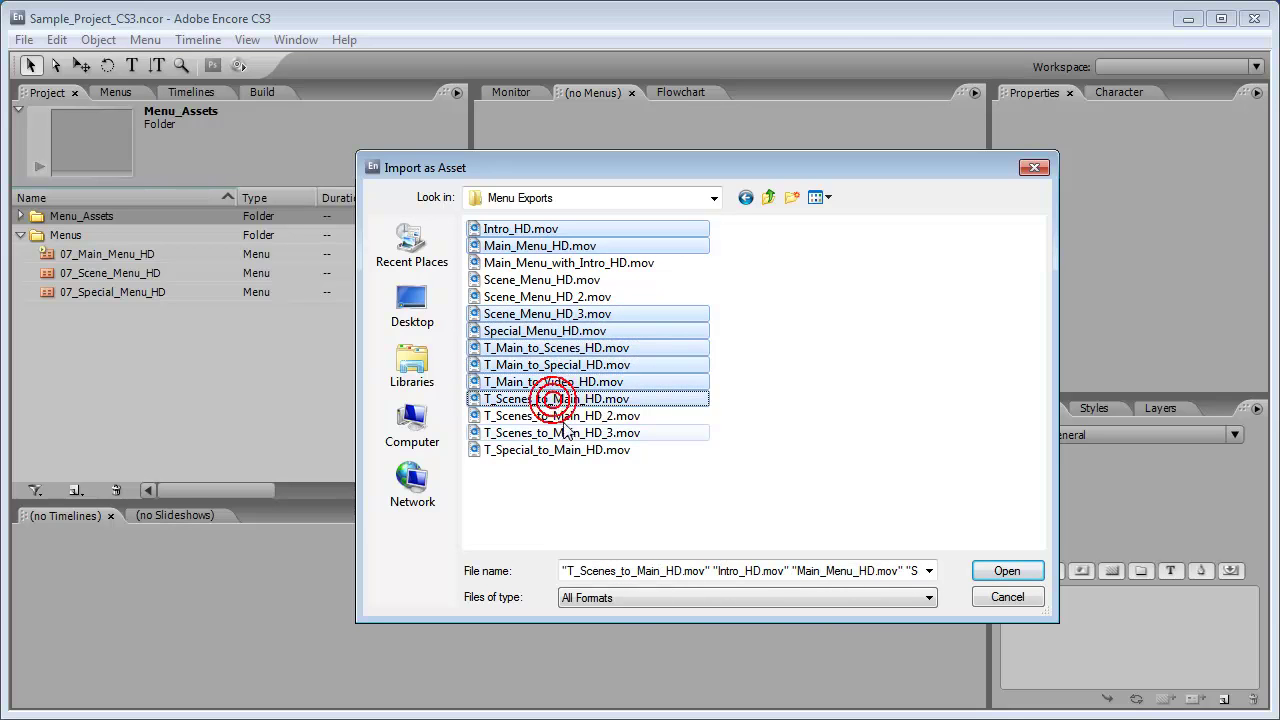
left_click(554, 450, "ctrl")
left_click(982, 571)
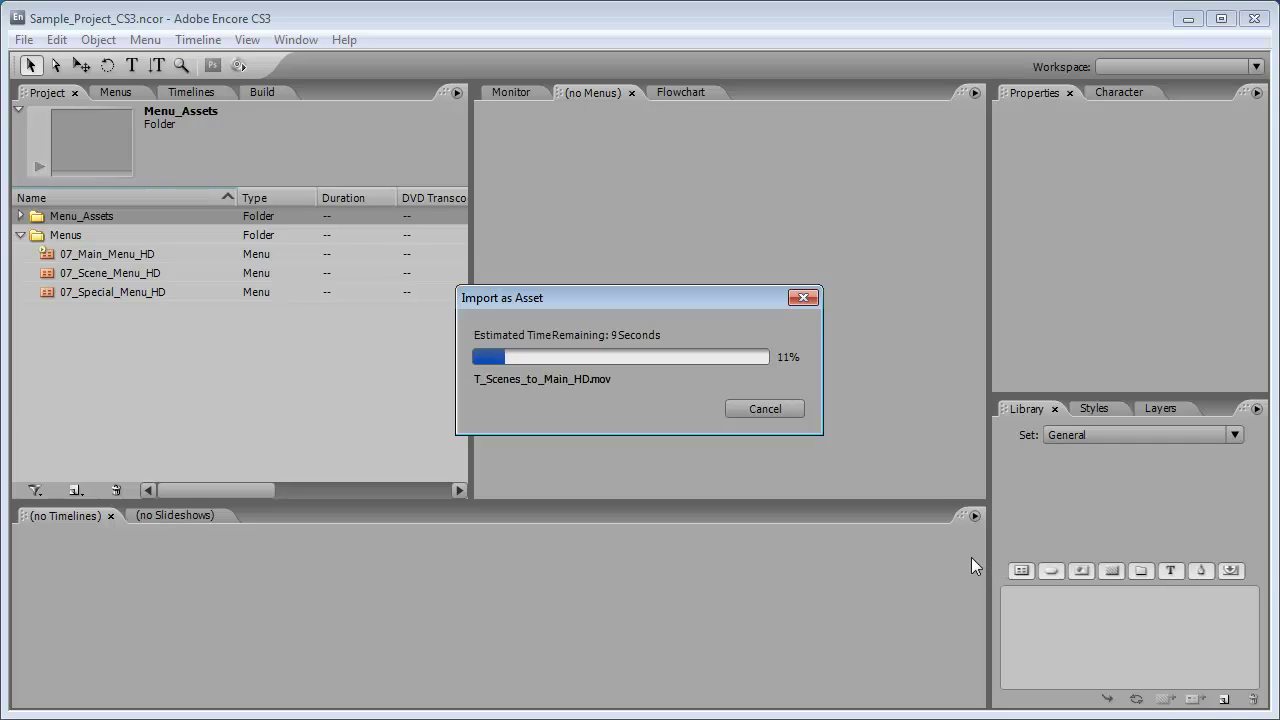
left_click(20, 216)
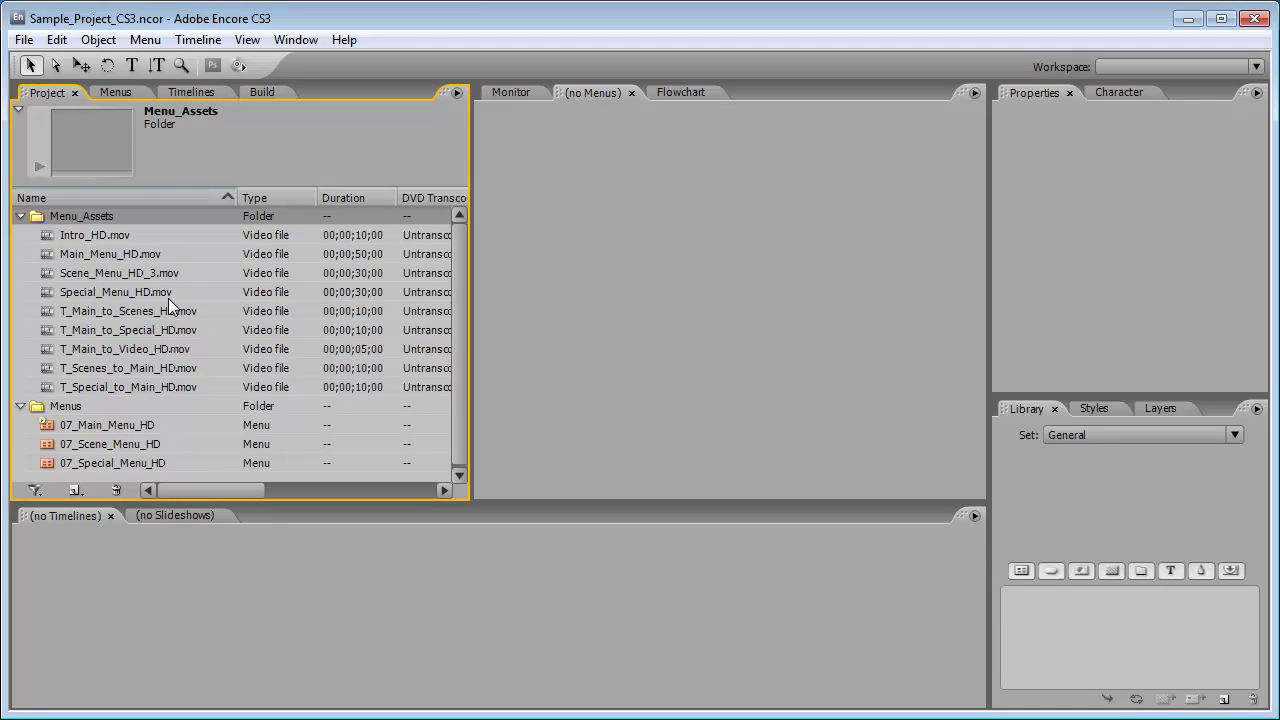
Create a new timeline from Intro_HD.mov in Menu_Assets and close its timeline view
left_click(126, 423)
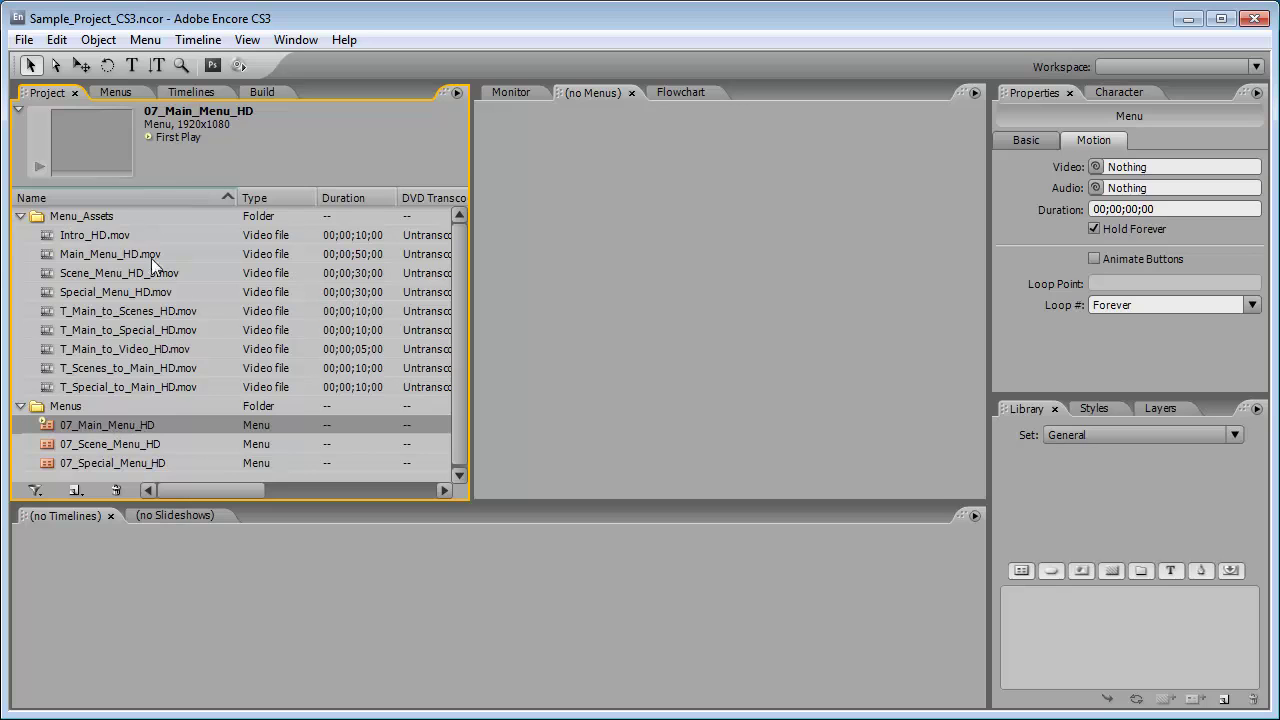
left_click(72, 238)
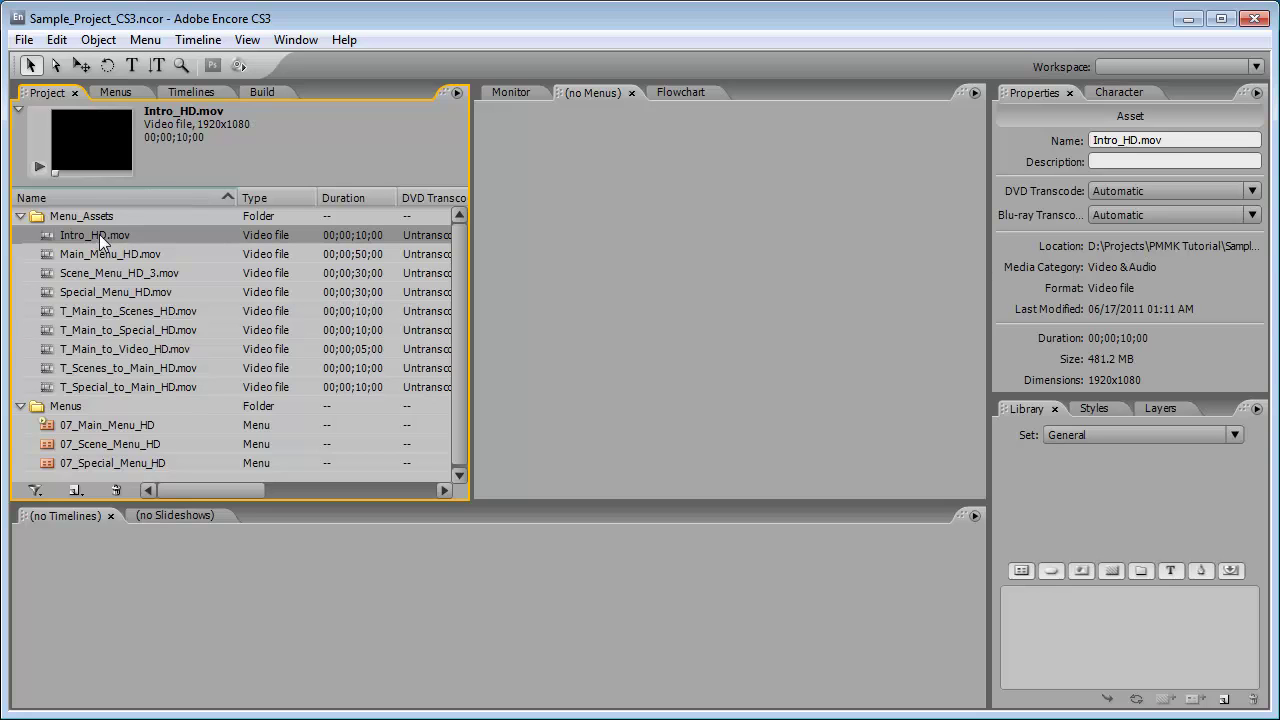
right_click(99, 234)
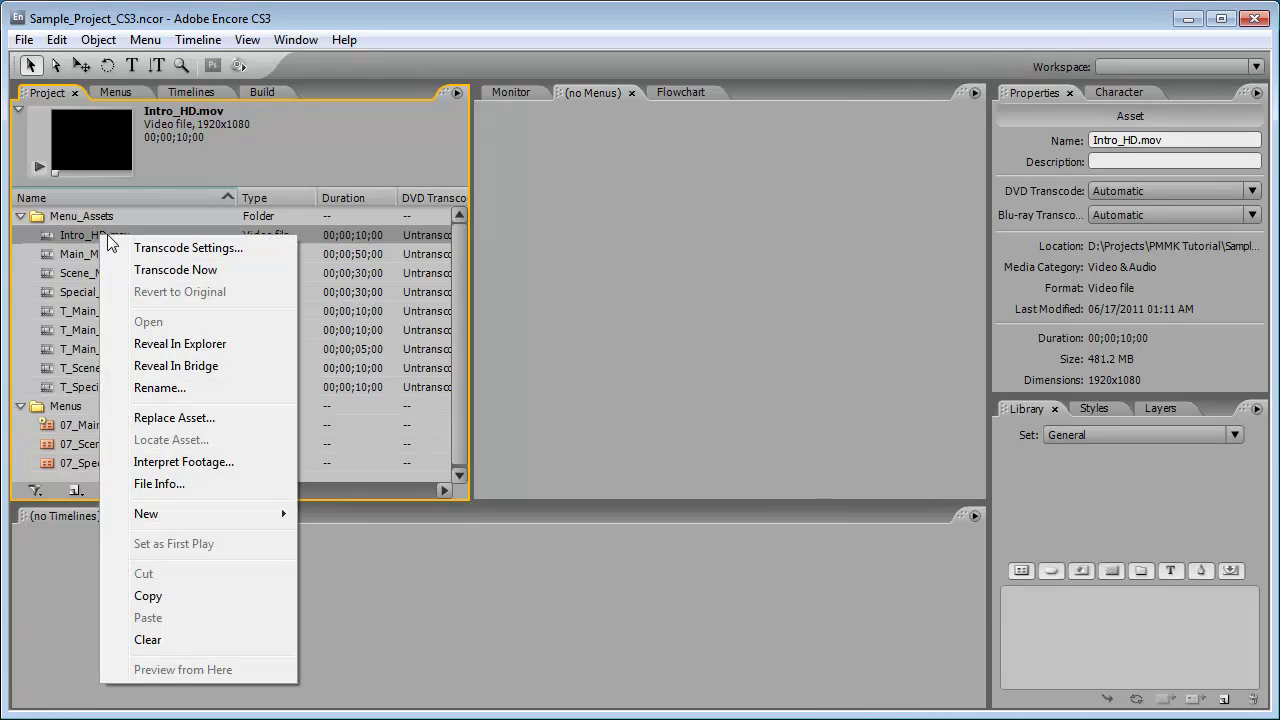
mouse_move(174, 516)
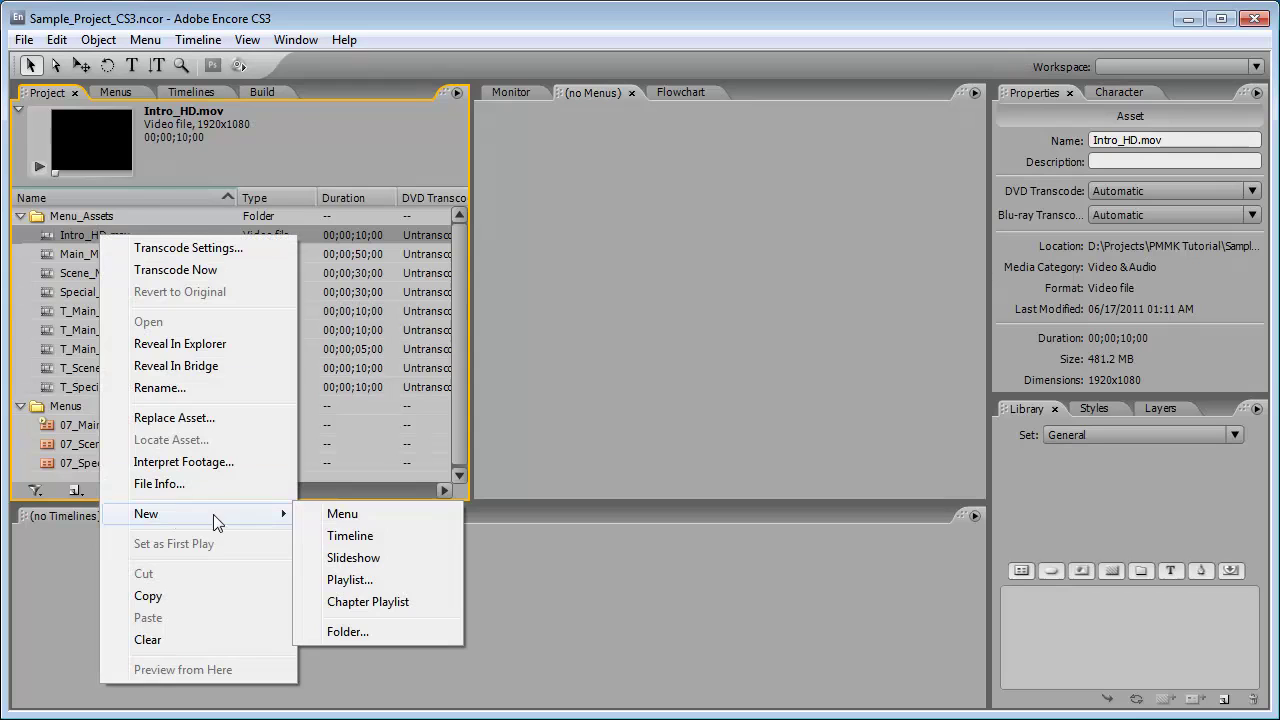
left_click(352, 538)
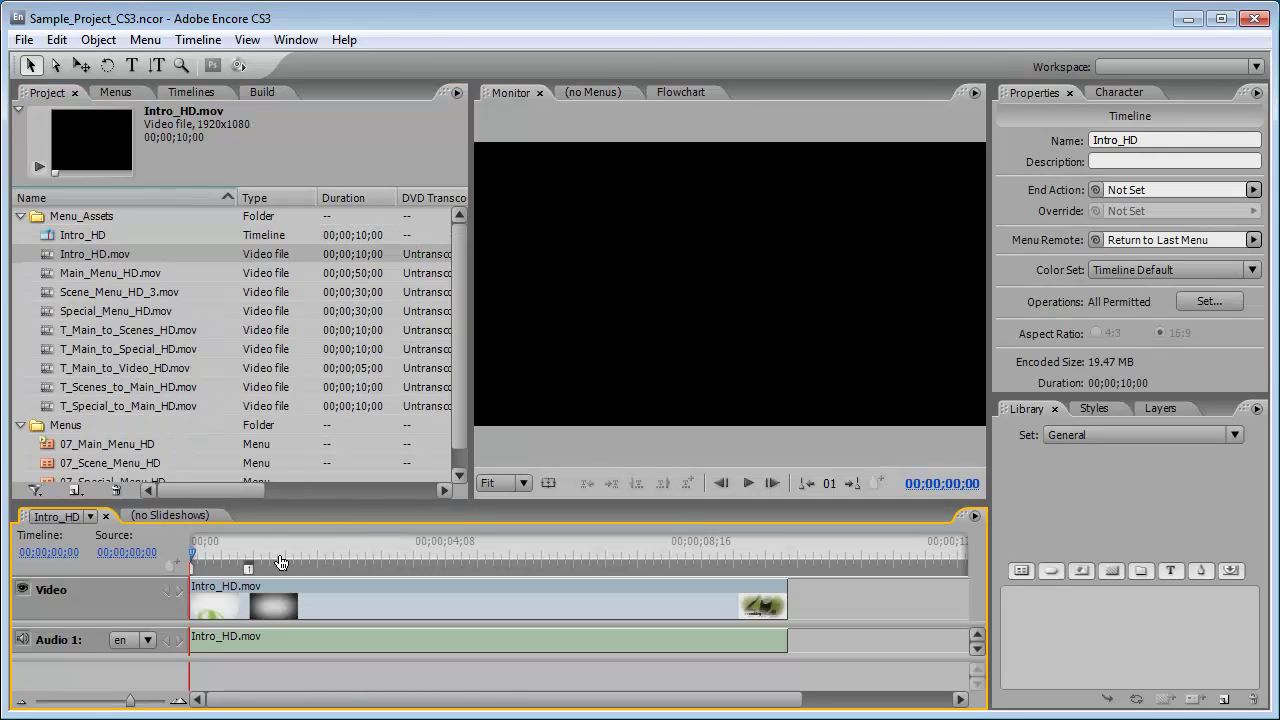
left_click(107, 519)
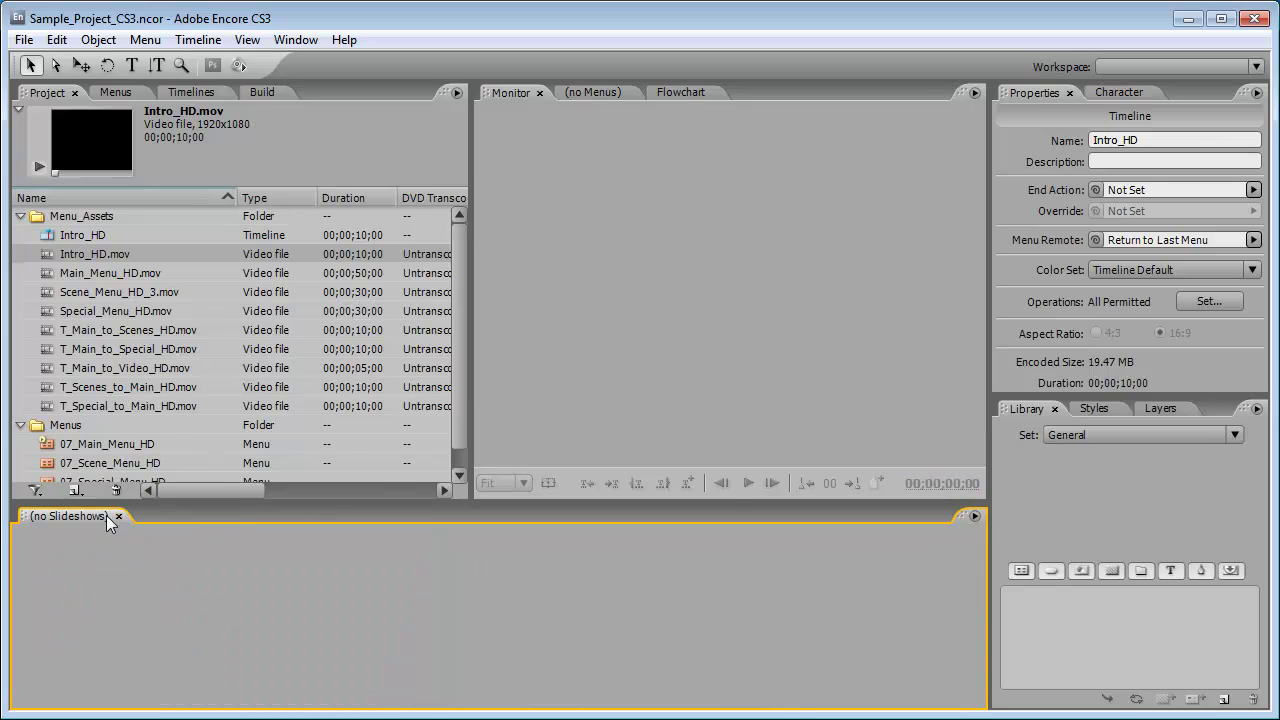
Set the Intro_HD timeline in the Menu_Assets folder as the disc's First Play
left_click(91, 235)
right_click(80, 234)
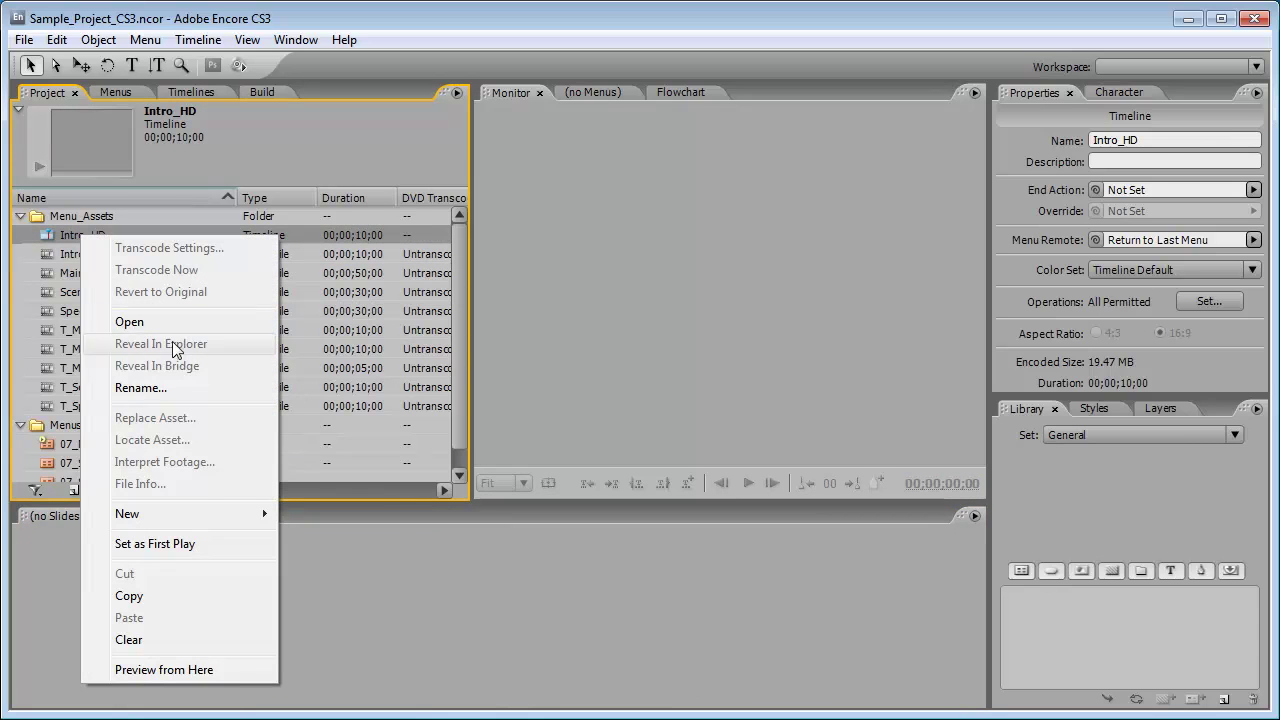
left_click(207, 546)
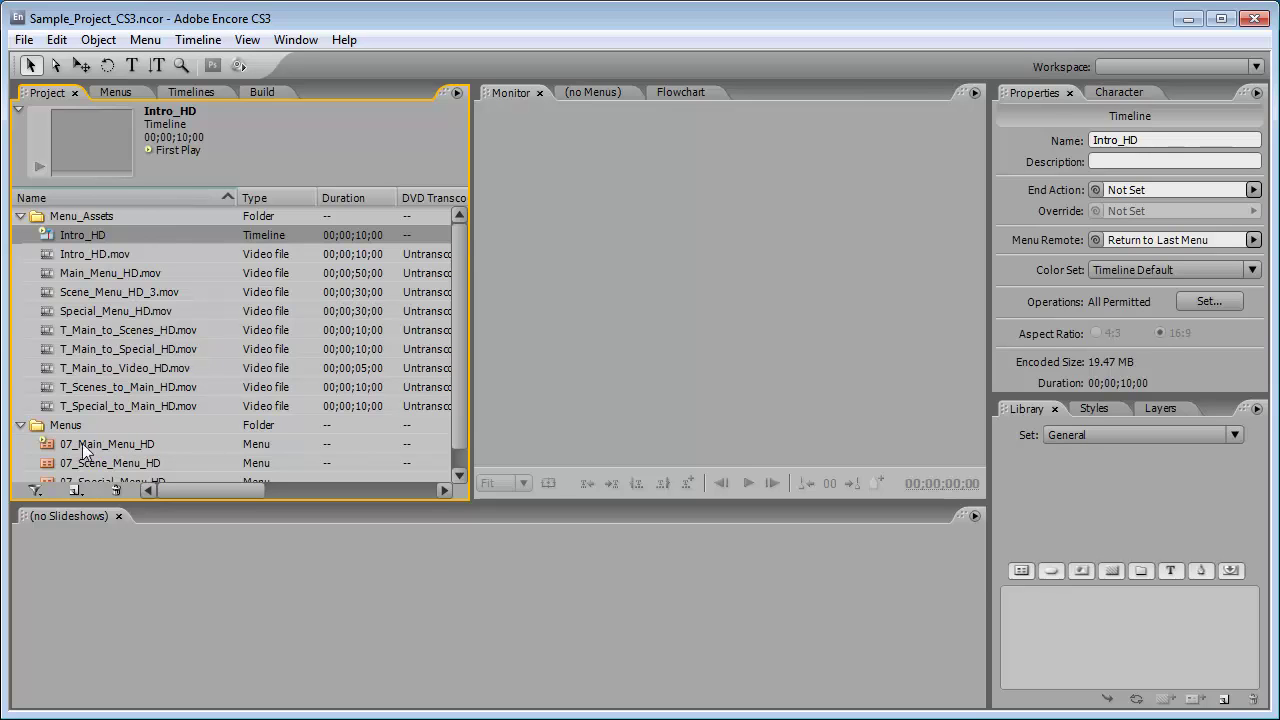
left_click(20, 425)
left_click(21, 426)
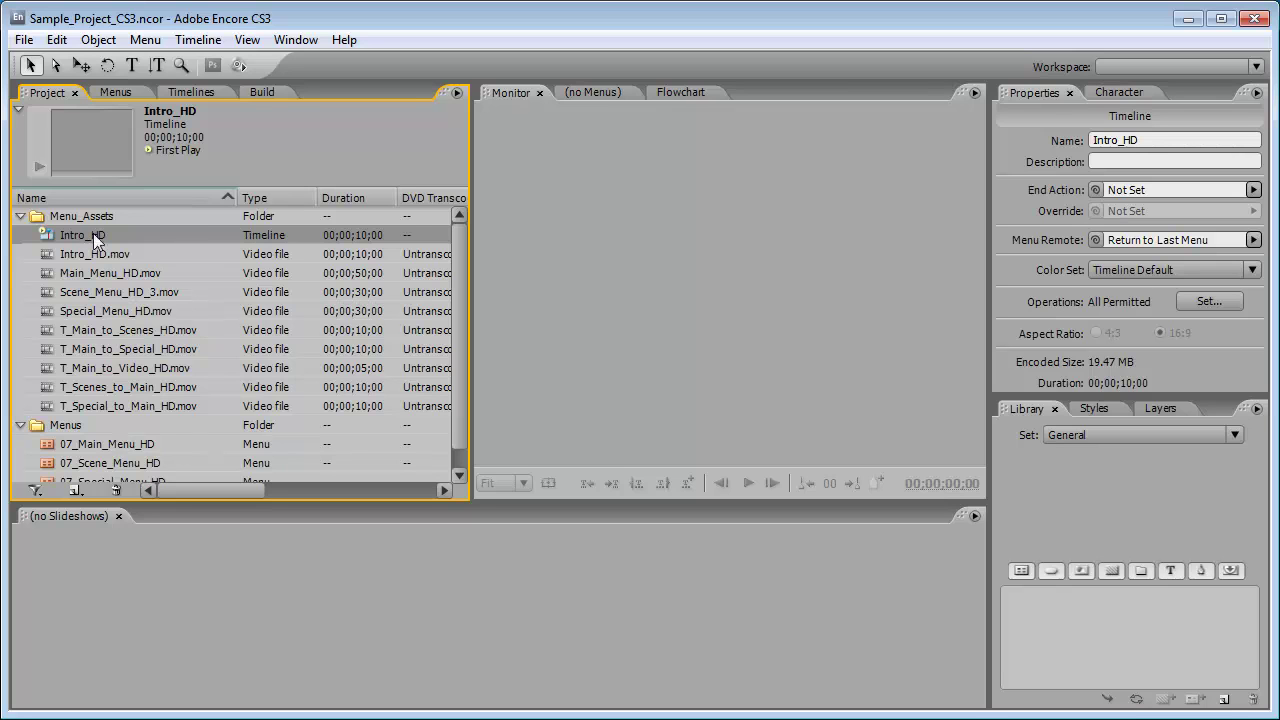
Set the Intro_HD timeline's end action to the default of 07_Main_Menu_HD
left_click(1253, 189)
mouse_move(1178, 370)
left_click(1010, 369)
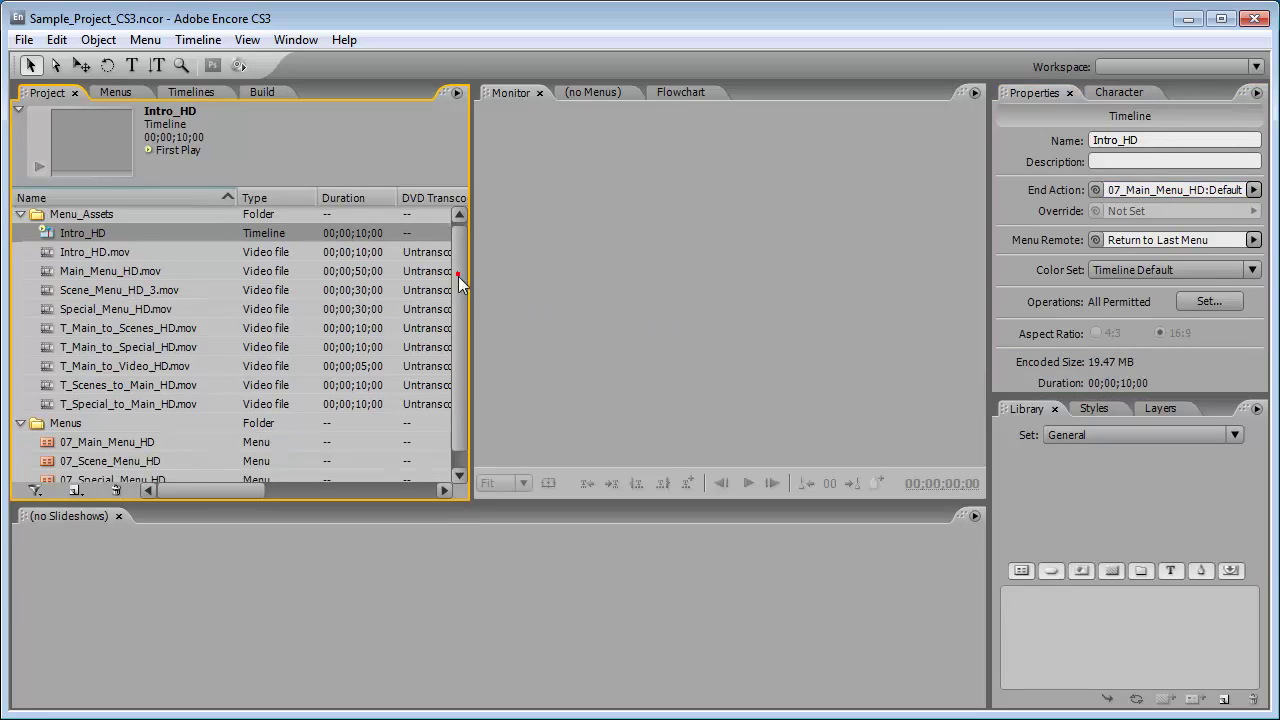
Review the scene, special and main menus in the Menus folder, and check the Intro_HD timeline's end action and chapters
scroll(309, 381, "down", 1)
left_click(113, 441)
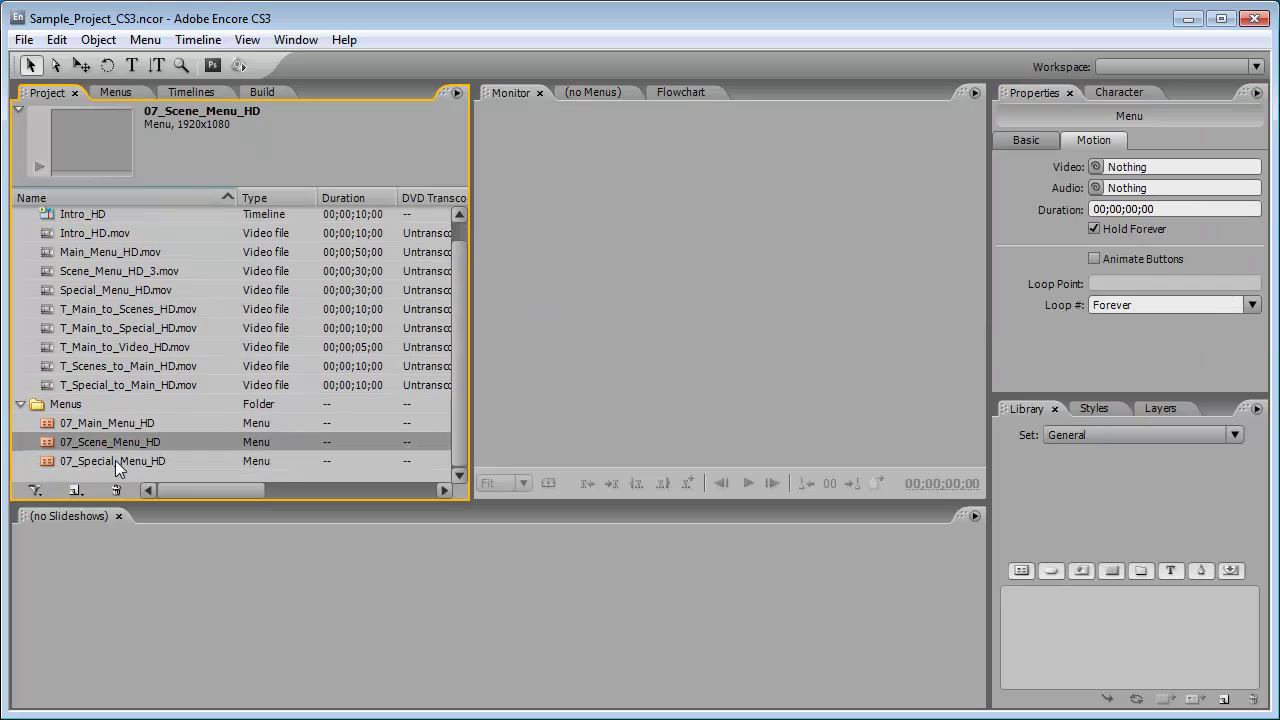
left_click(117, 460)
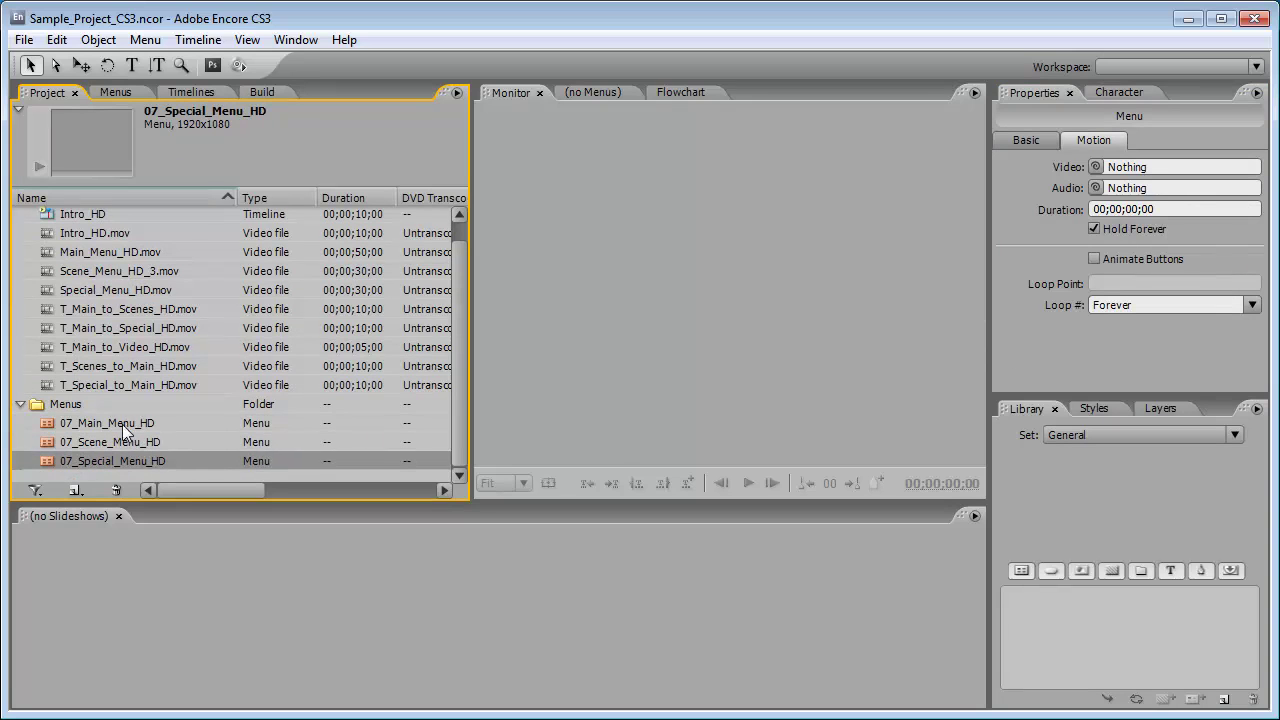
left_click(119, 424)
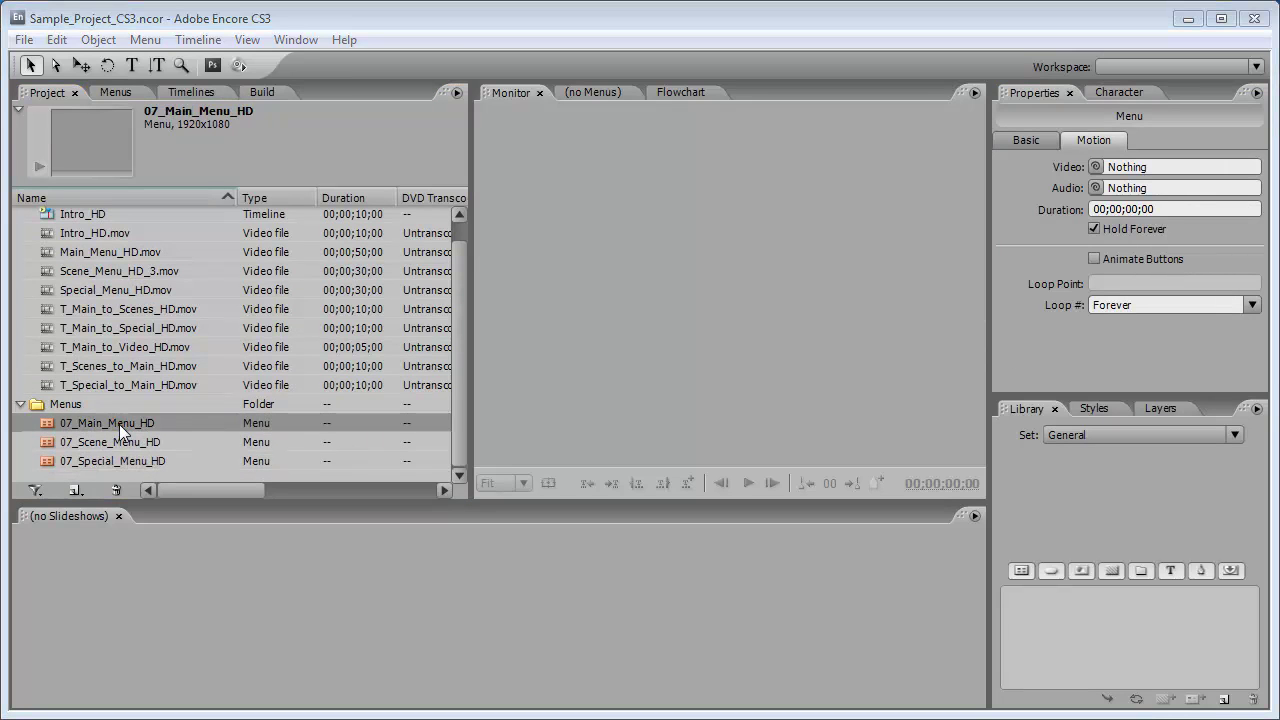
left_click(185, 94)
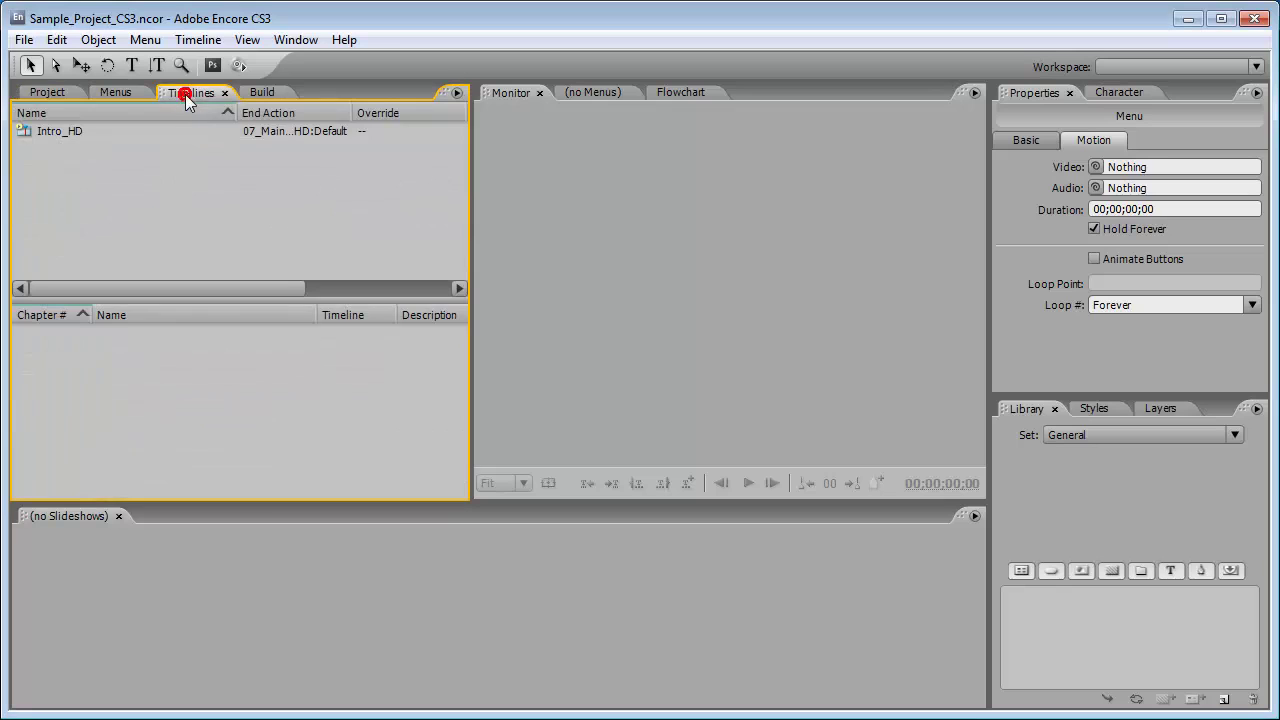
left_click(64, 131)
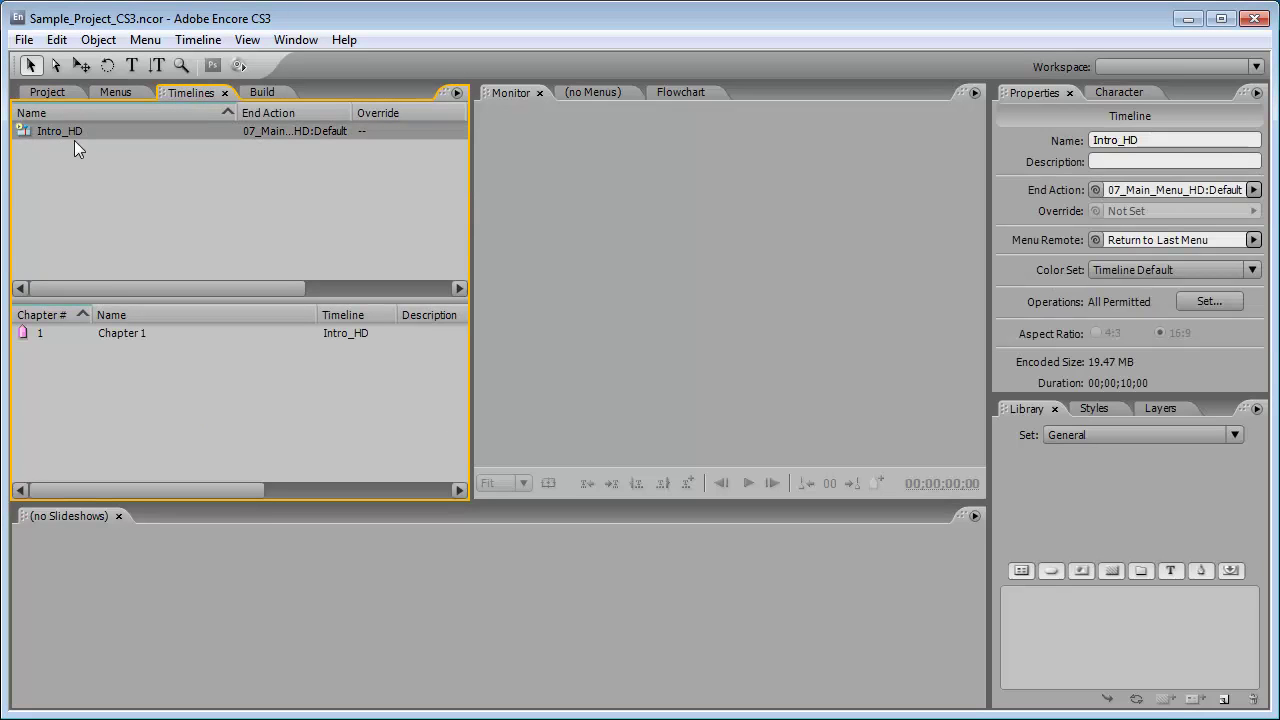